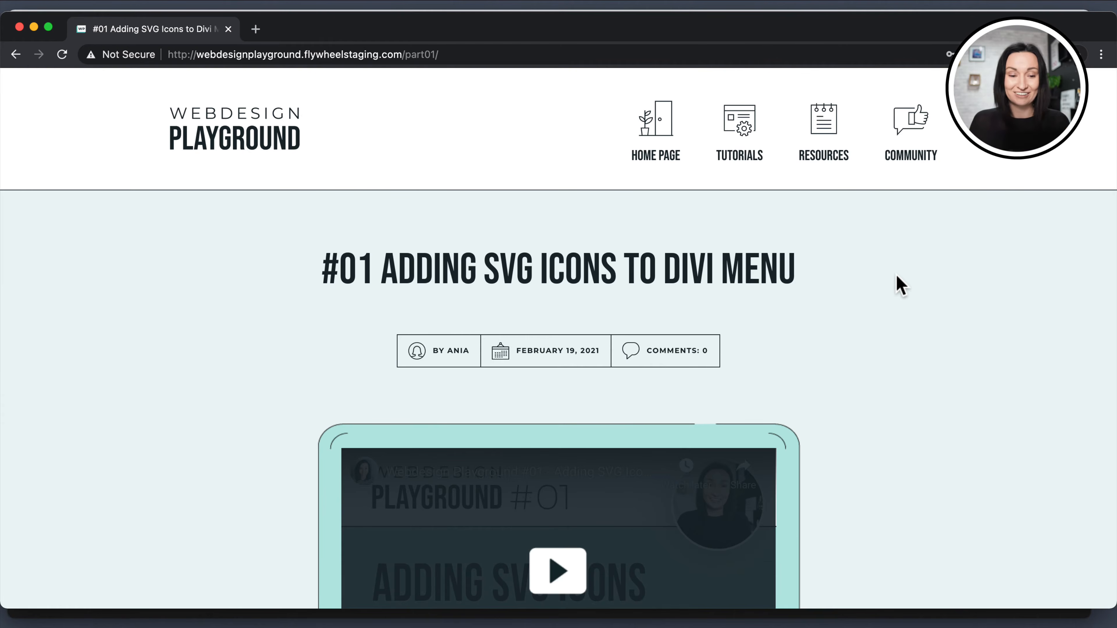
Examine the finished design of the "#01 Adding SVG Icons to Divi Menu" post, from title and video through code, post navigation and comment form.
{"action": "scroll", "coordinate": [854, 313], "scroll_direction": "down", "scroll_amount": 3}
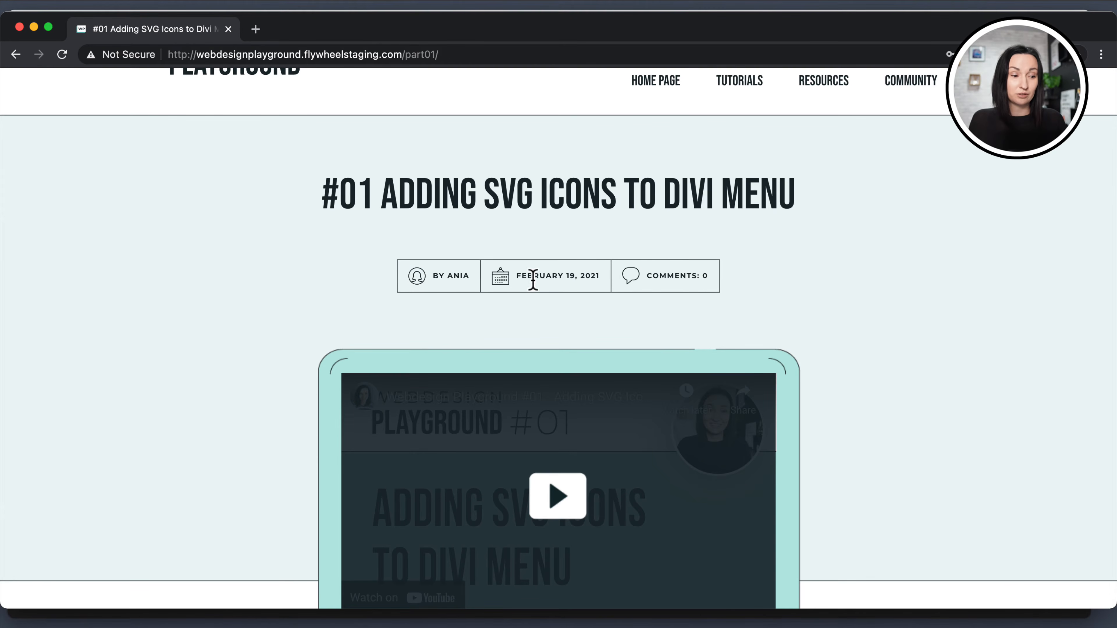
{"action": "scroll", "coordinate": [900, 289], "scroll_direction": "down", "scroll_amount": 5}
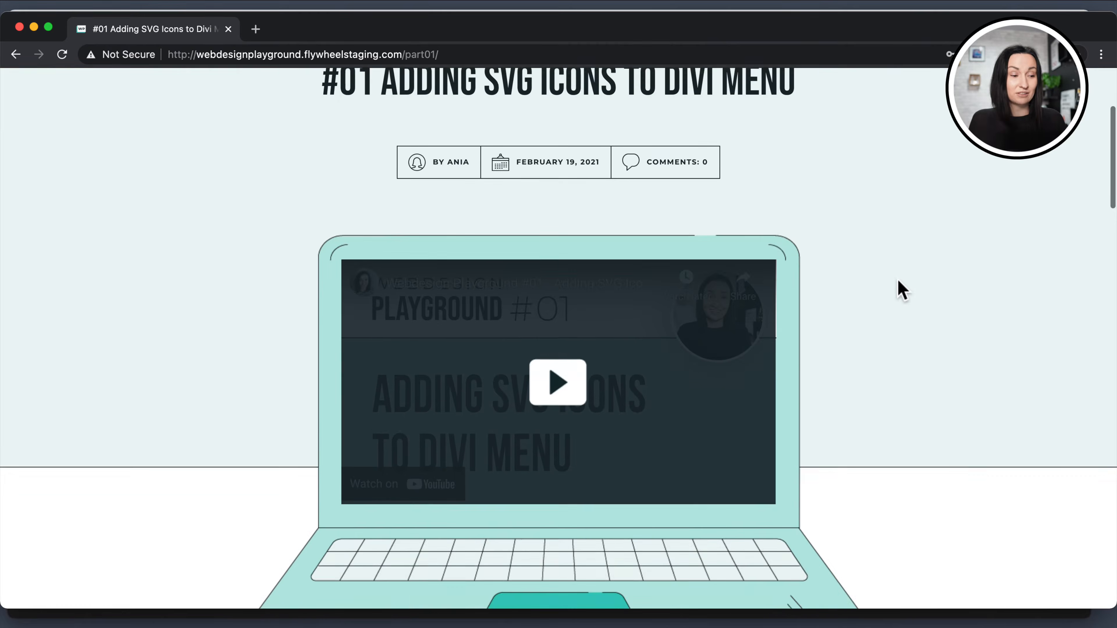
{"action": "scroll", "coordinate": [898, 282], "scroll_direction": "down", "scroll_amount": 1}
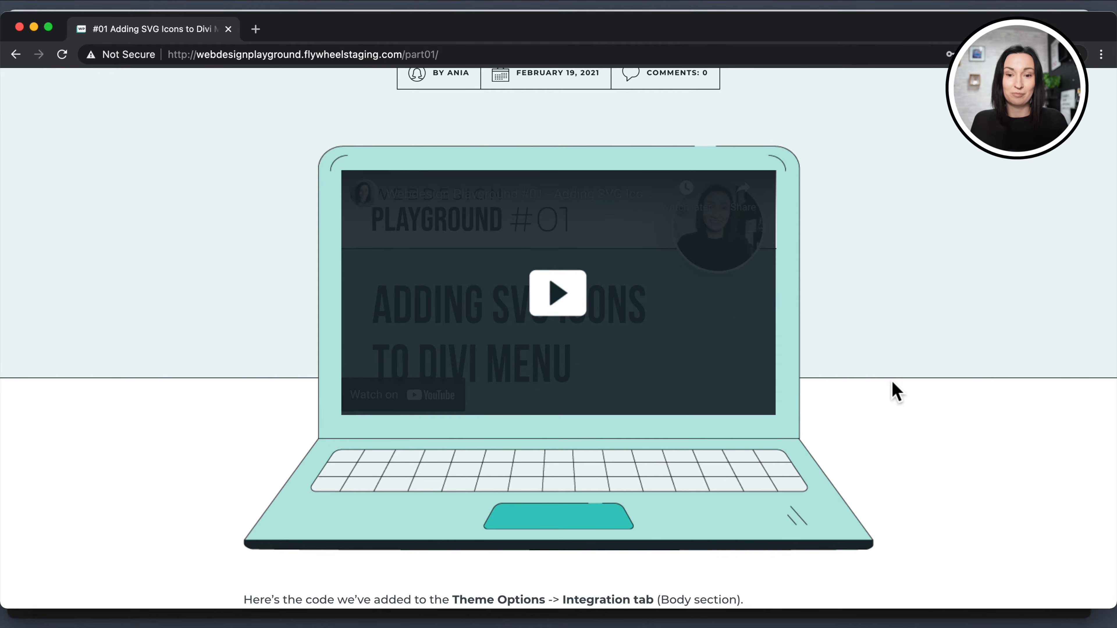
{"action": "scroll", "coordinate": [897, 392], "scroll_direction": "down", "scroll_amount": 10}
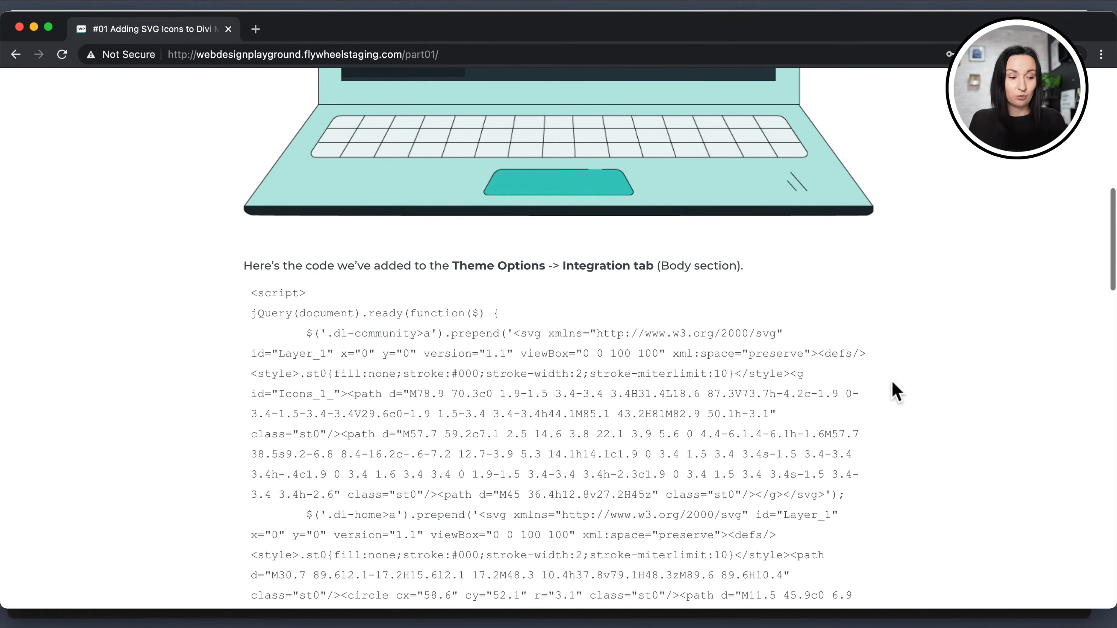
{"action": "scroll", "coordinate": [896, 392], "scroll_direction": "down", "scroll_amount": 4}
{"action": "scroll", "coordinate": [896, 392], "scroll_direction": "down", "scroll_amount": 20}
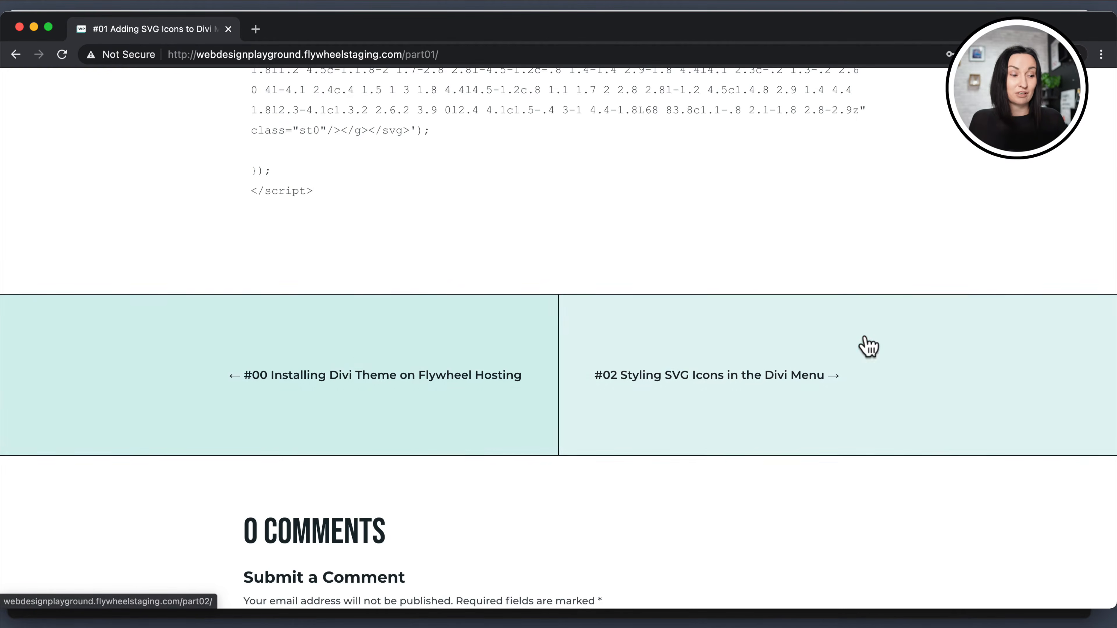
{"action": "scroll", "coordinate": [947, 344], "scroll_direction": "down", "scroll_amount": 3}
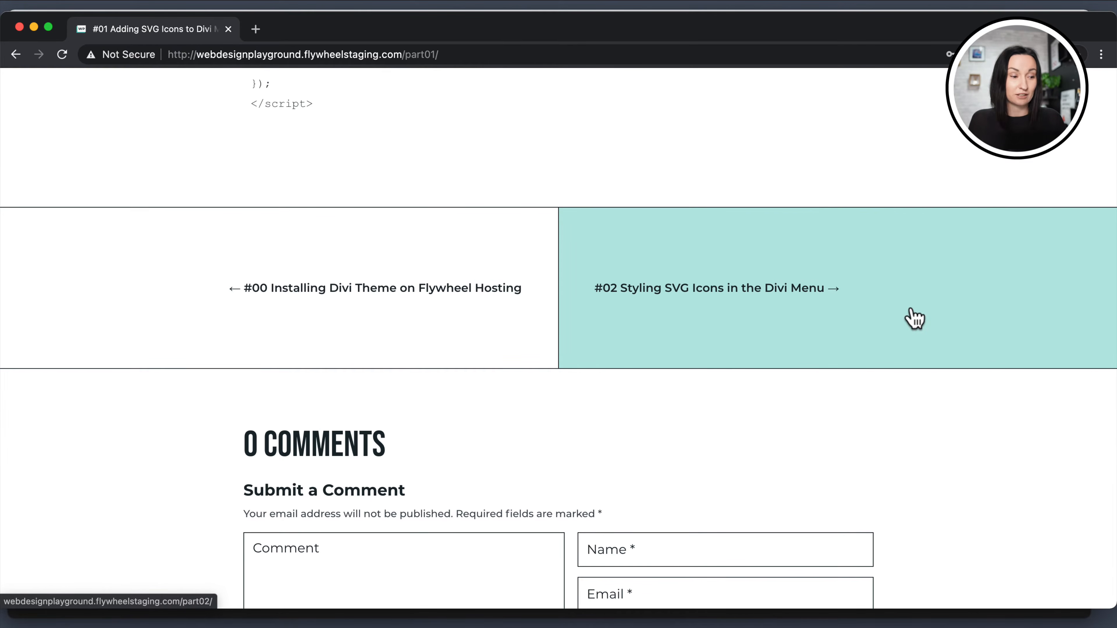
{"action": "scroll", "coordinate": [960, 312], "scroll_direction": "down", "scroll_amount": 6}
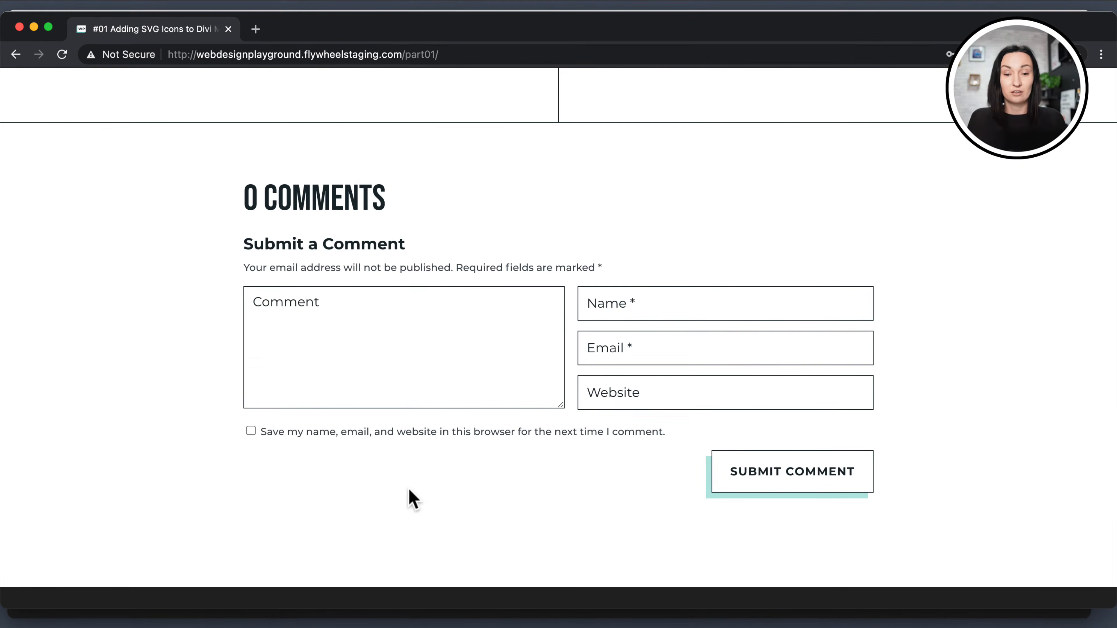
{"action": "scroll", "coordinate": [411, 499], "scroll_direction": "up", "scroll_amount": 2}
{"action": "scroll", "coordinate": [412, 499], "scroll_direction": "up", "scroll_amount": 15}
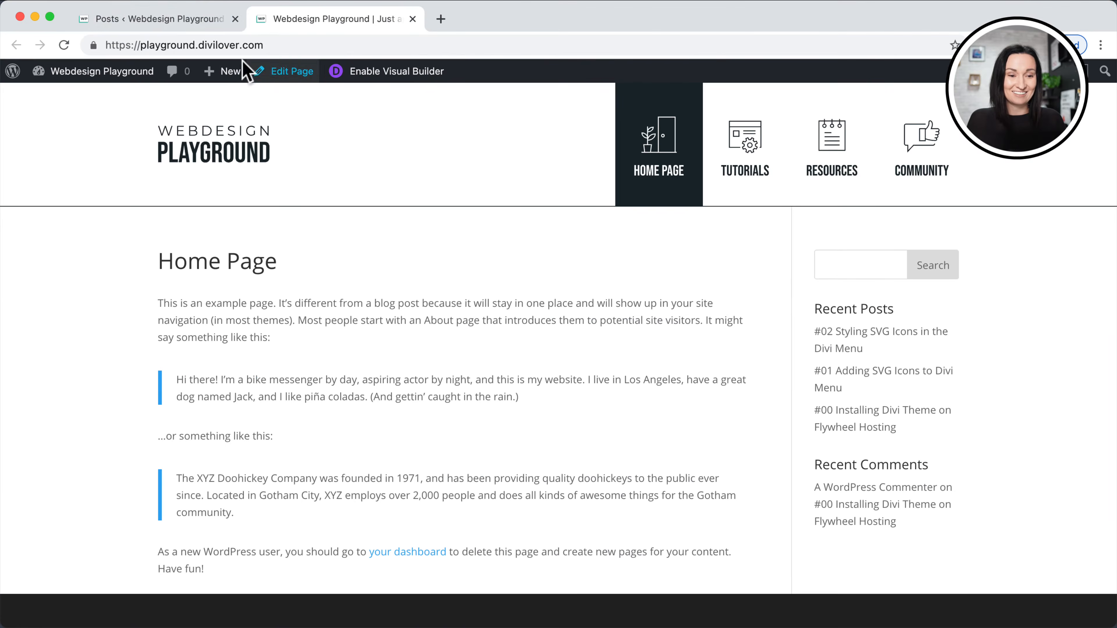
From the posts list, view the post "#01 Adding SVG Icons to Divi Menu" in a new tab and review its unstyled layout.
{"action": "left_click", "coordinate": [207, 20]}
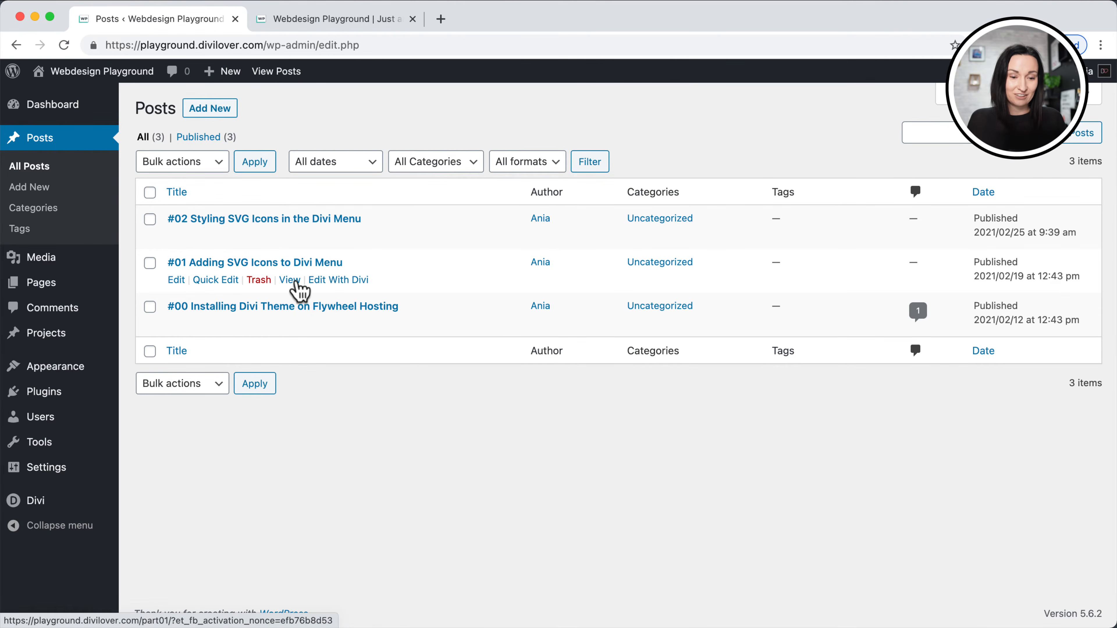
{"action": "right_click", "coordinate": [295, 281]}
{"action": "left_click", "coordinate": [318, 286]}
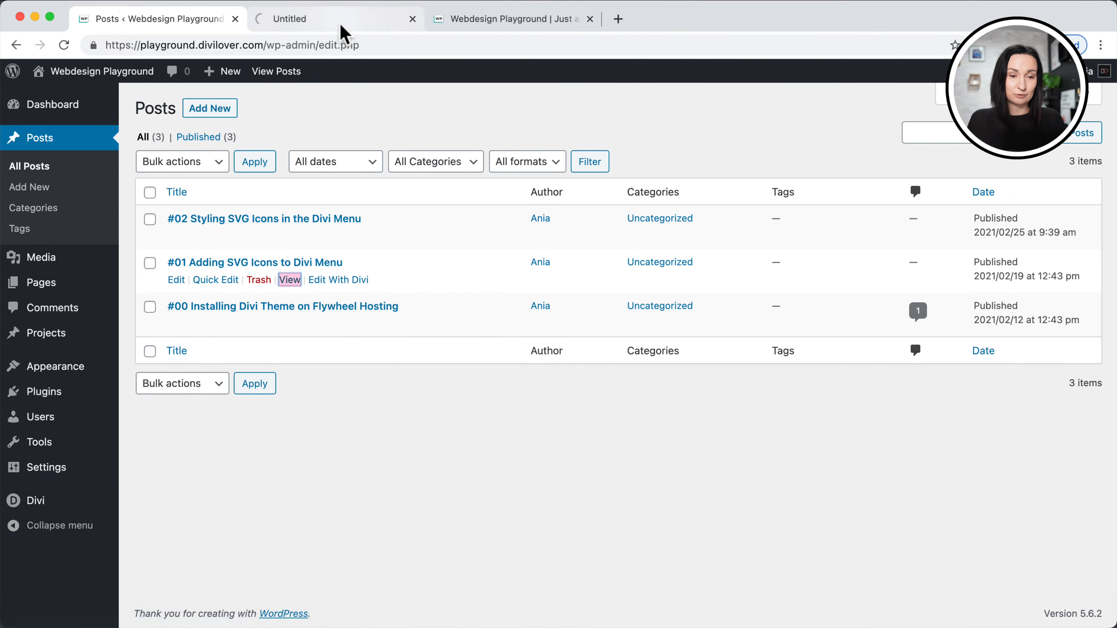
{"action": "left_click", "coordinate": [344, 29]}
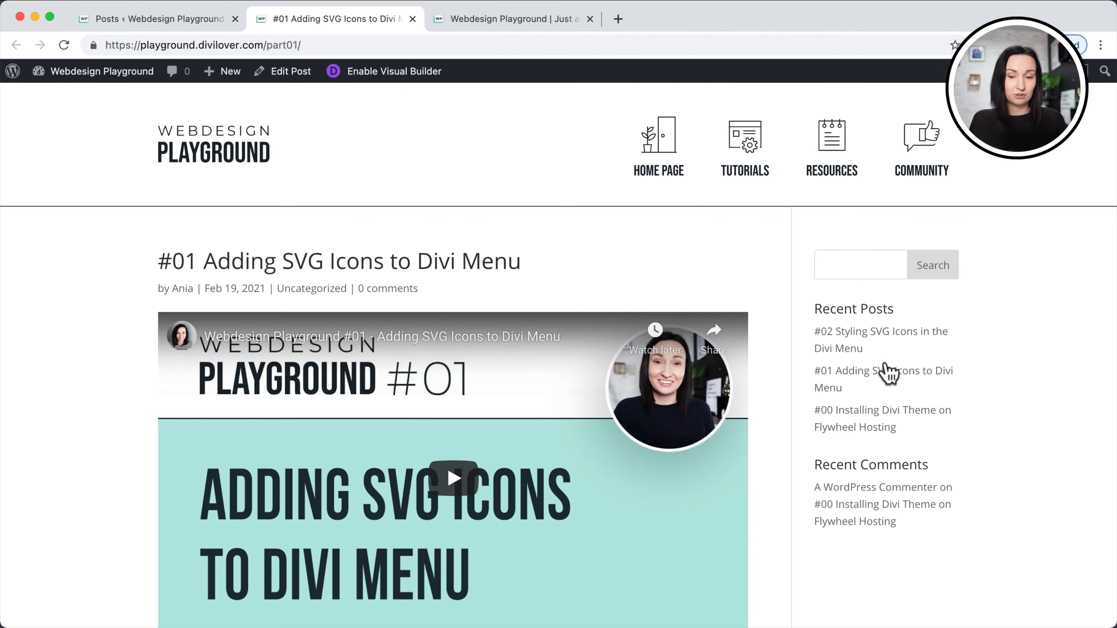
{"action": "scroll", "coordinate": [887, 372], "scroll_direction": "down", "scroll_amount": 15}
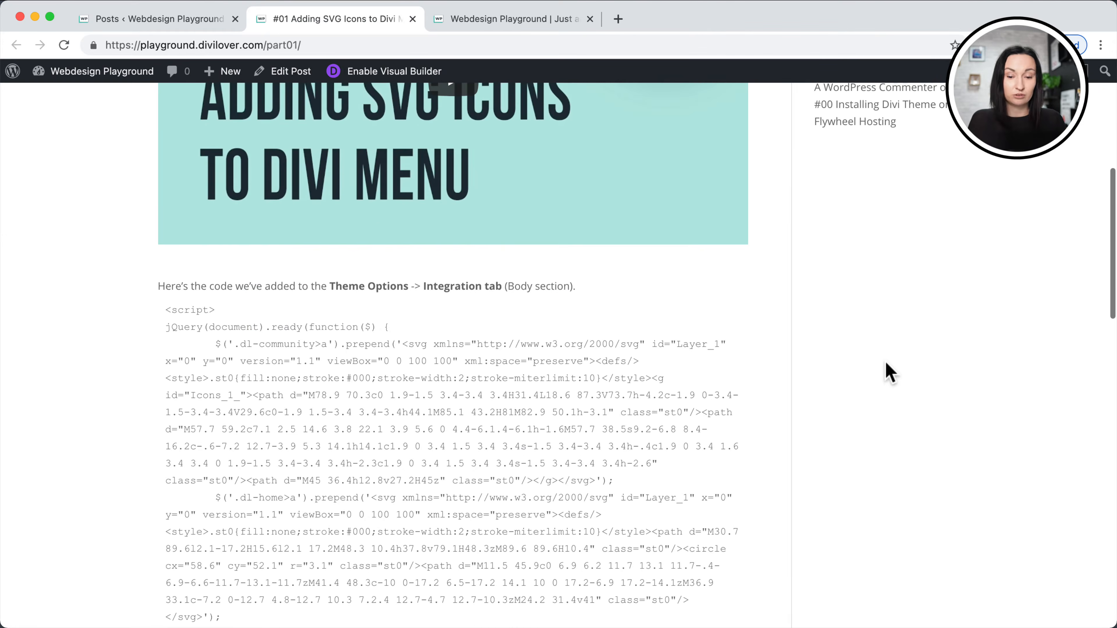
{"action": "scroll", "coordinate": [887, 371], "scroll_direction": "down", "scroll_amount": 10}
{"action": "scroll", "coordinate": [887, 372], "scroll_direction": "up", "scroll_amount": 3}
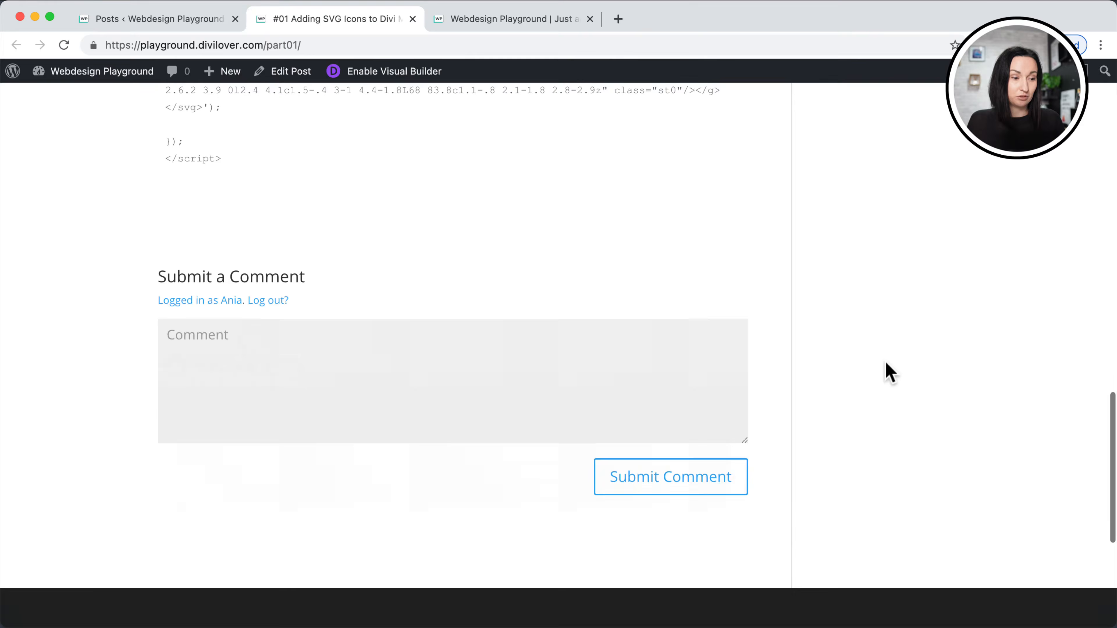
{"action": "scroll", "coordinate": [887, 371], "scroll_direction": "up", "scroll_amount": 20}
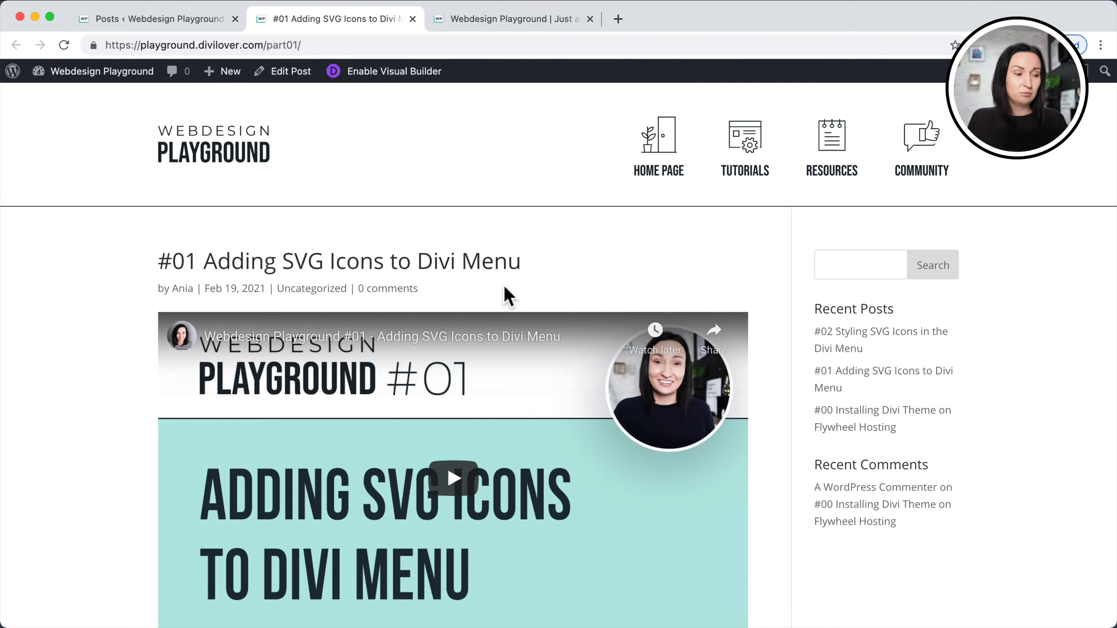
{"action": "scroll", "coordinate": [495, 295], "scroll_direction": "down", "scroll_amount": 1}
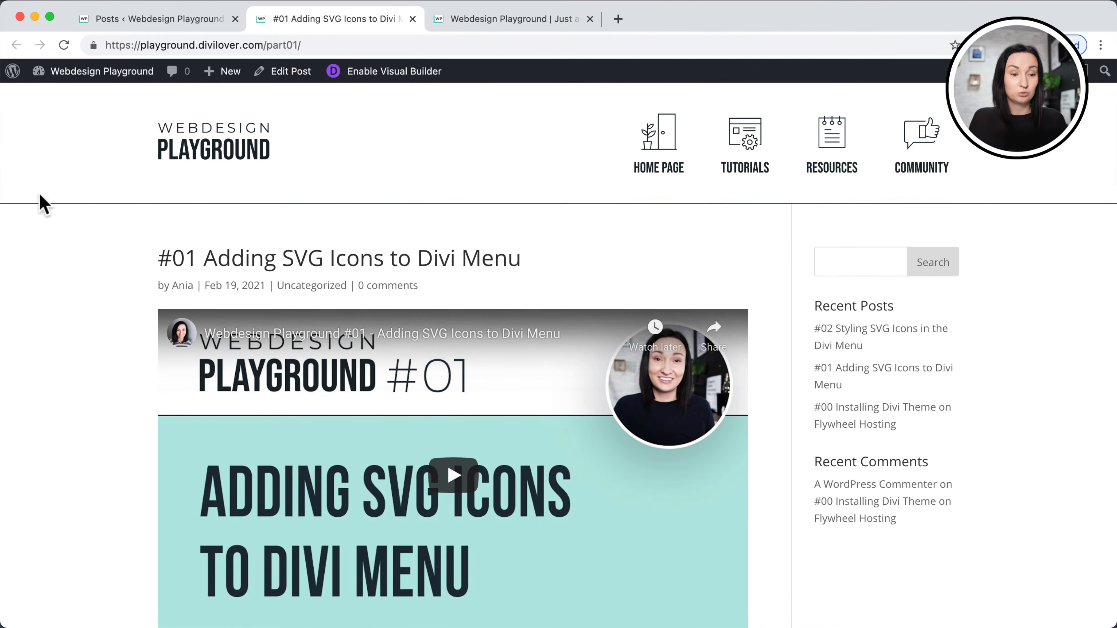
Open the Typography options under General Settings in the Theme Customizer for this post page.
{"action": "mouse_move", "coordinate": [130, 80]}
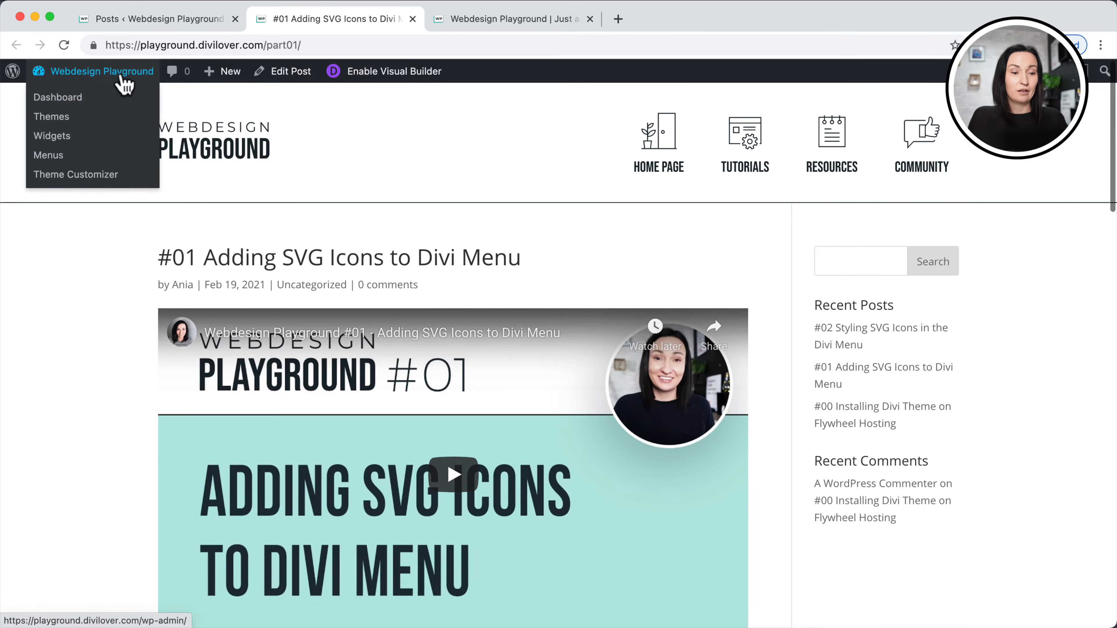
{"action": "left_click", "coordinate": [75, 175]}
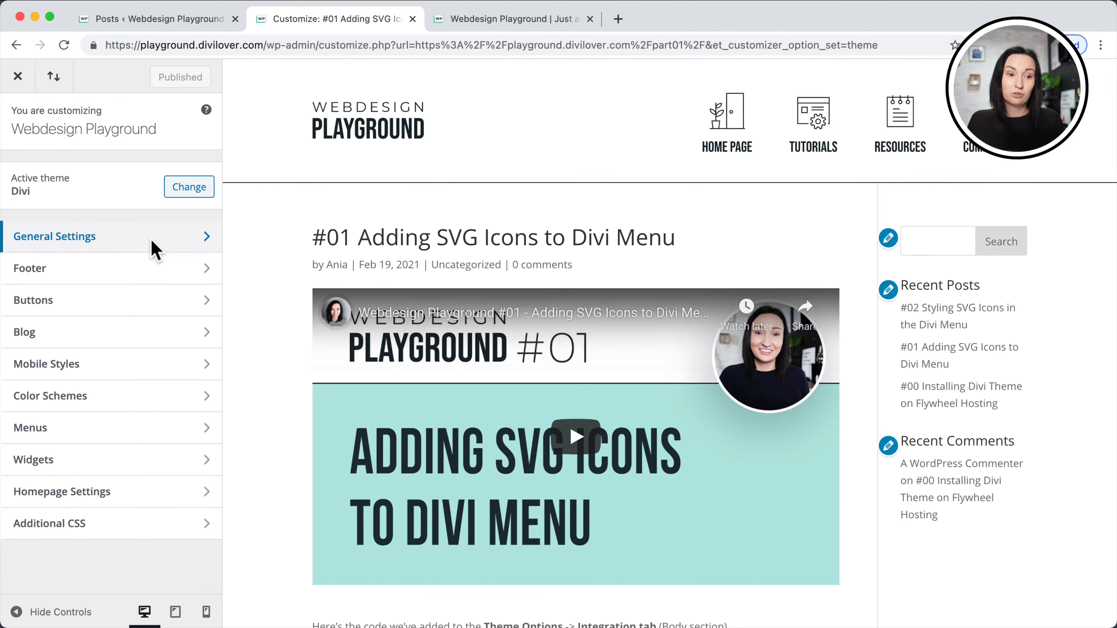
{"action": "left_click", "coordinate": [152, 249]}
{"action": "left_click", "coordinate": [152, 246]}
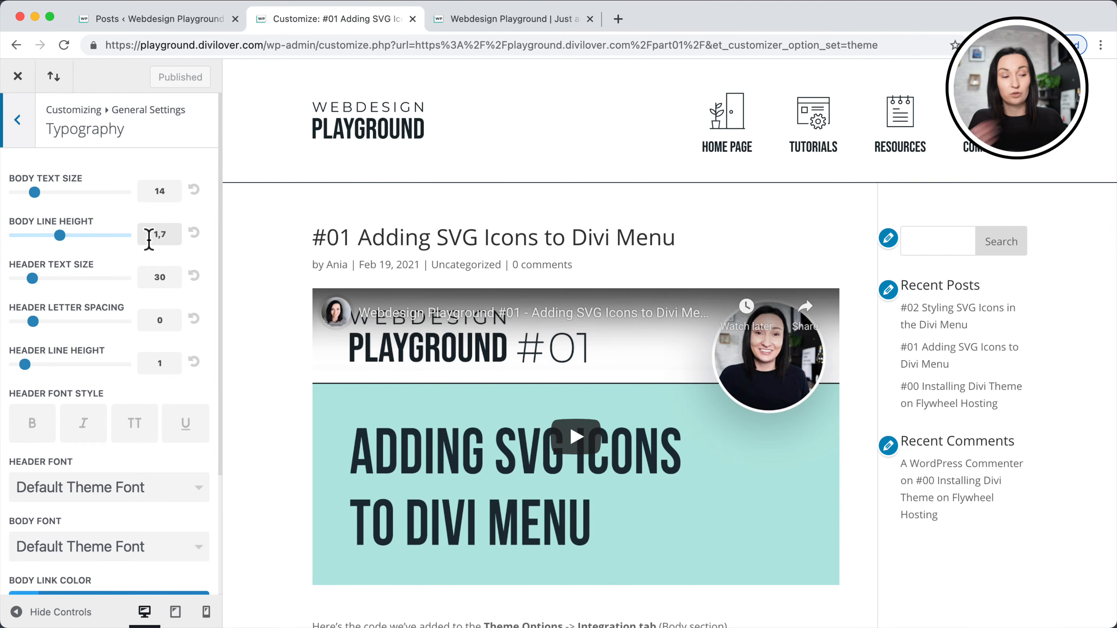
Set the header font to Montserrat.
{"action": "scroll", "coordinate": [149, 240], "scroll_direction": "down", "scroll_amount": 3}
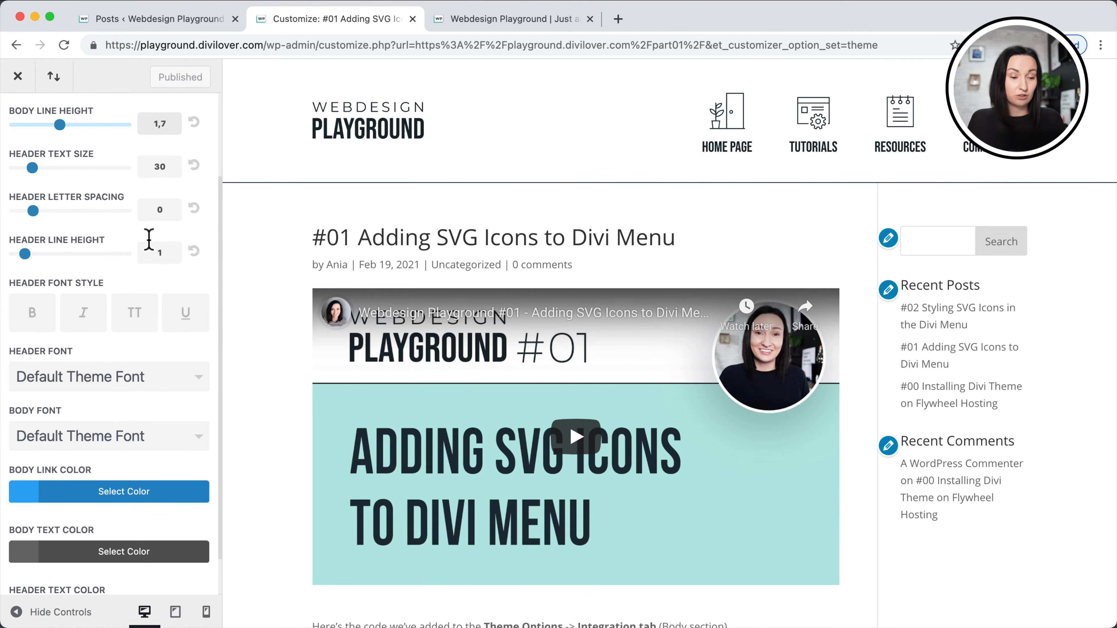
{"action": "left_click", "coordinate": [157, 387]}
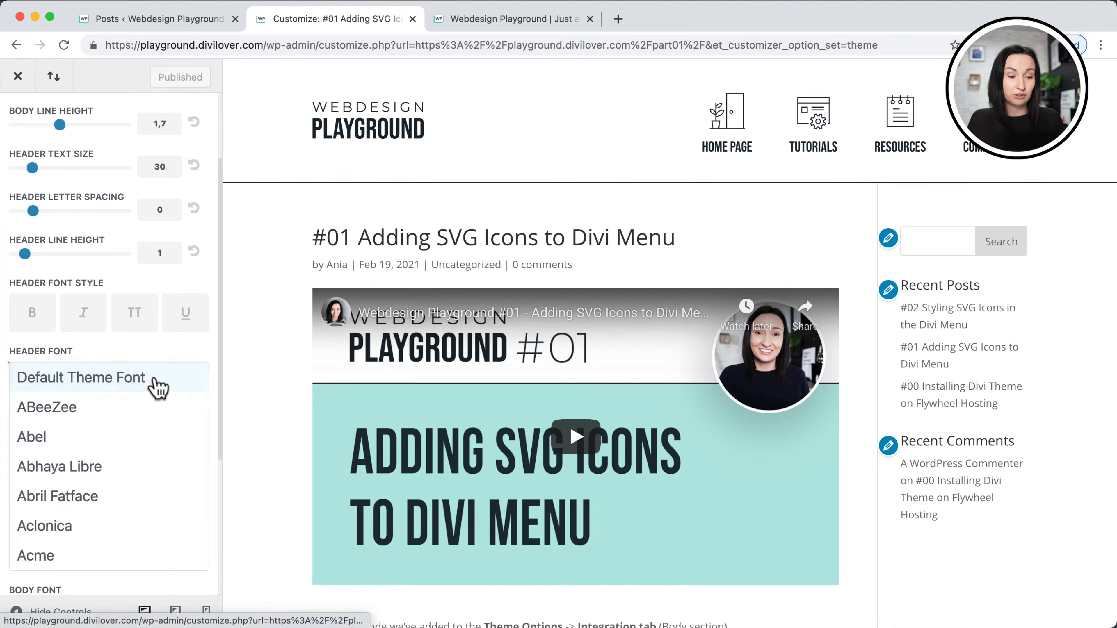
{"action": "scroll", "coordinate": [112, 481], "scroll_direction": "down", "scroll_amount": 5}
{"action": "scroll", "coordinate": [112, 482], "scroll_direction": "down", "scroll_amount": 20}
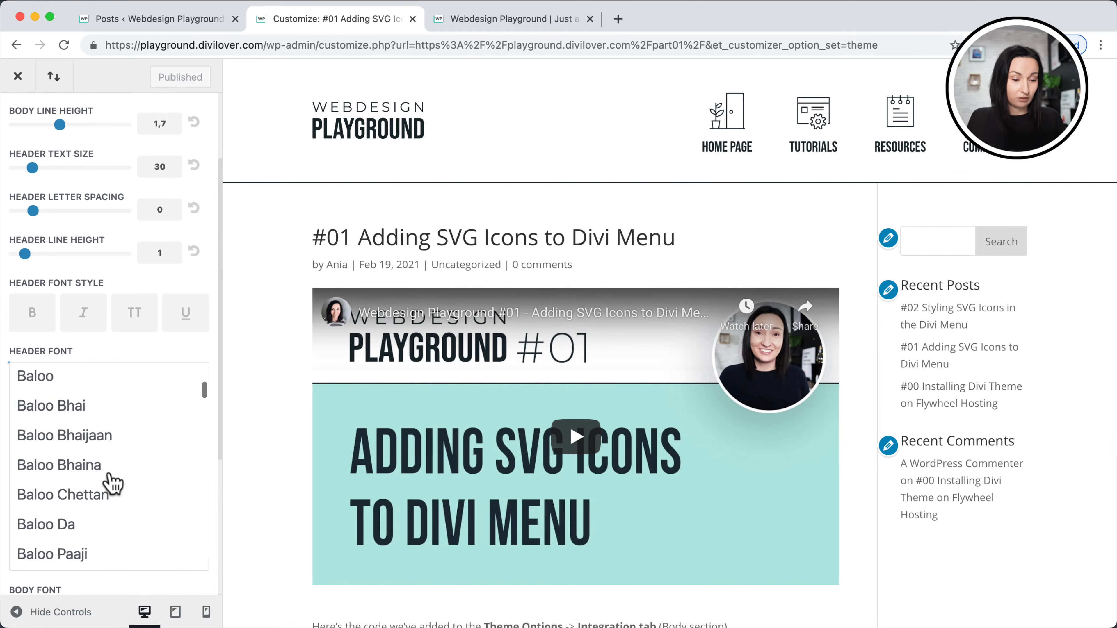
{"action": "left_click_drag", "start_coordinate": [211, 415], "coordinate": [205, 492]}
{"action": "scroll", "coordinate": [174, 501], "scroll_direction": "down", "scroll_amount": 10}
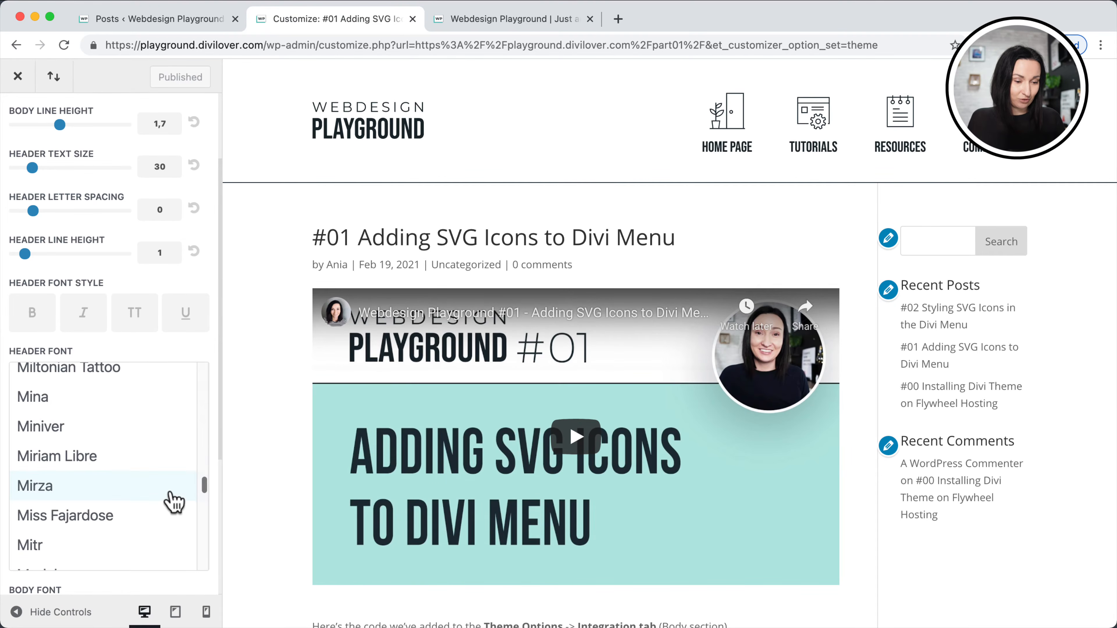
{"action": "scroll", "coordinate": [172, 501], "scroll_direction": "down", "scroll_amount": 3}
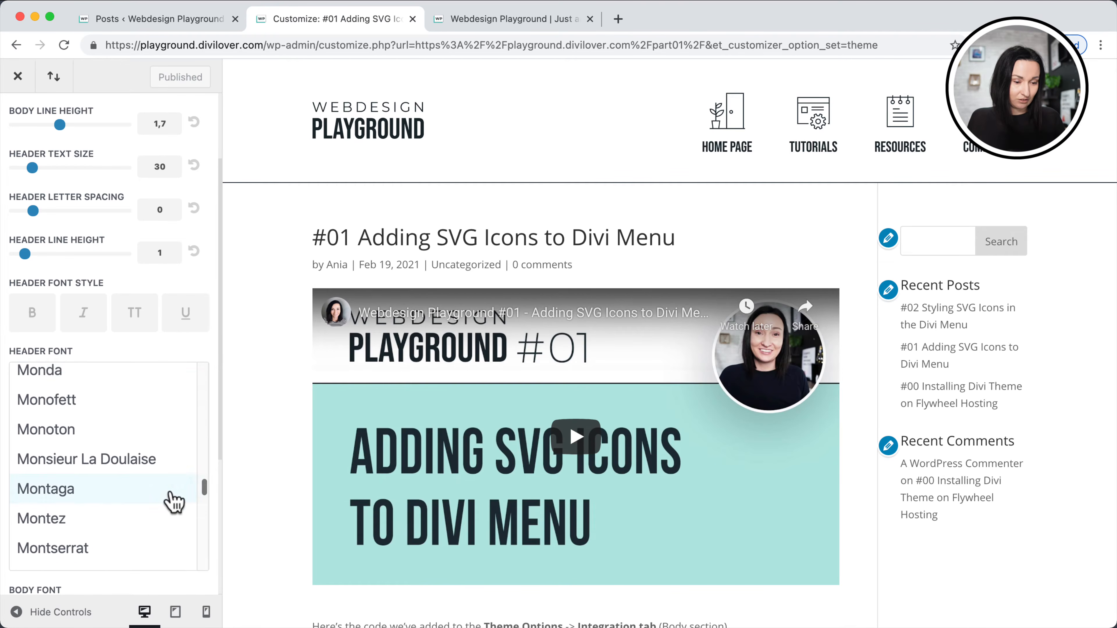
{"action": "left_click", "coordinate": [118, 488]}
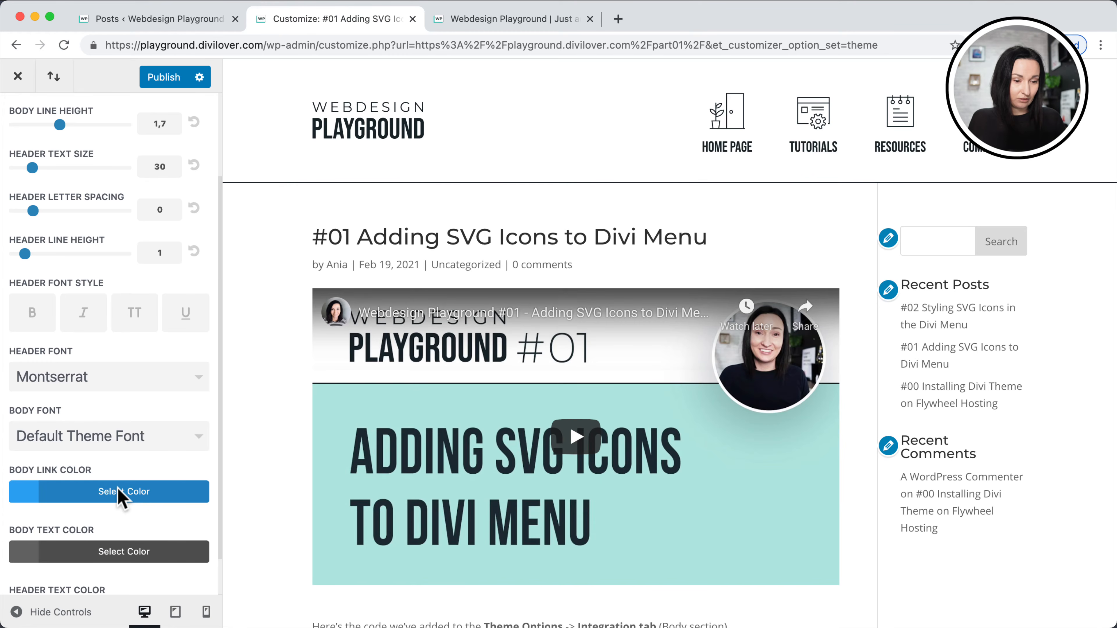
Set the body font to Montserrat.
{"action": "left_click", "coordinate": [195, 440]}
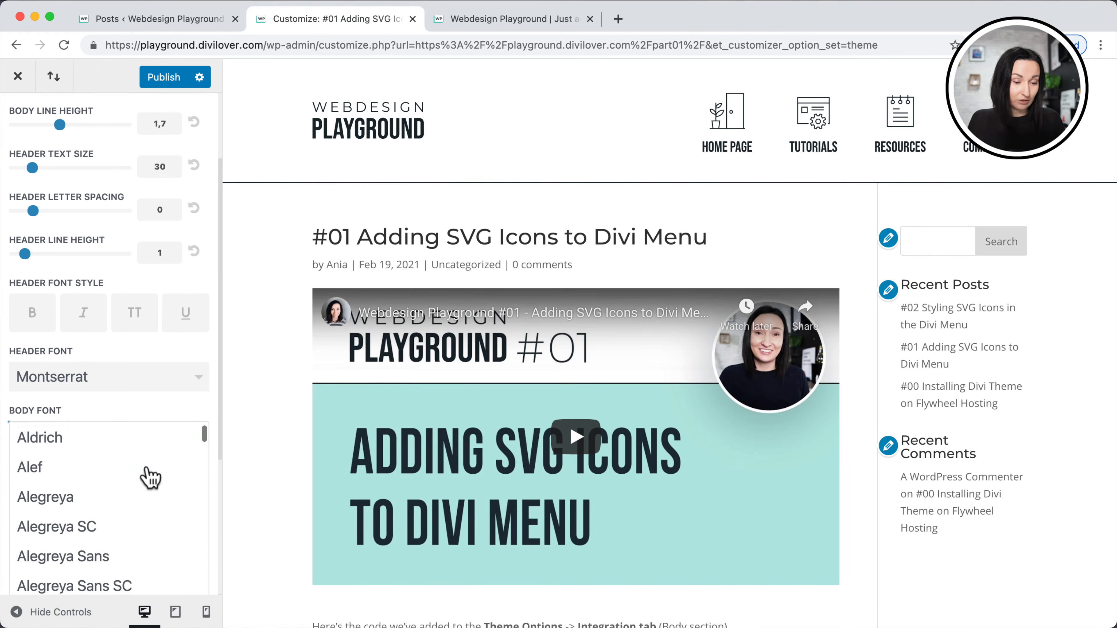
{"action": "scroll", "coordinate": [149, 478], "scroll_direction": "down", "scroll_amount": 5}
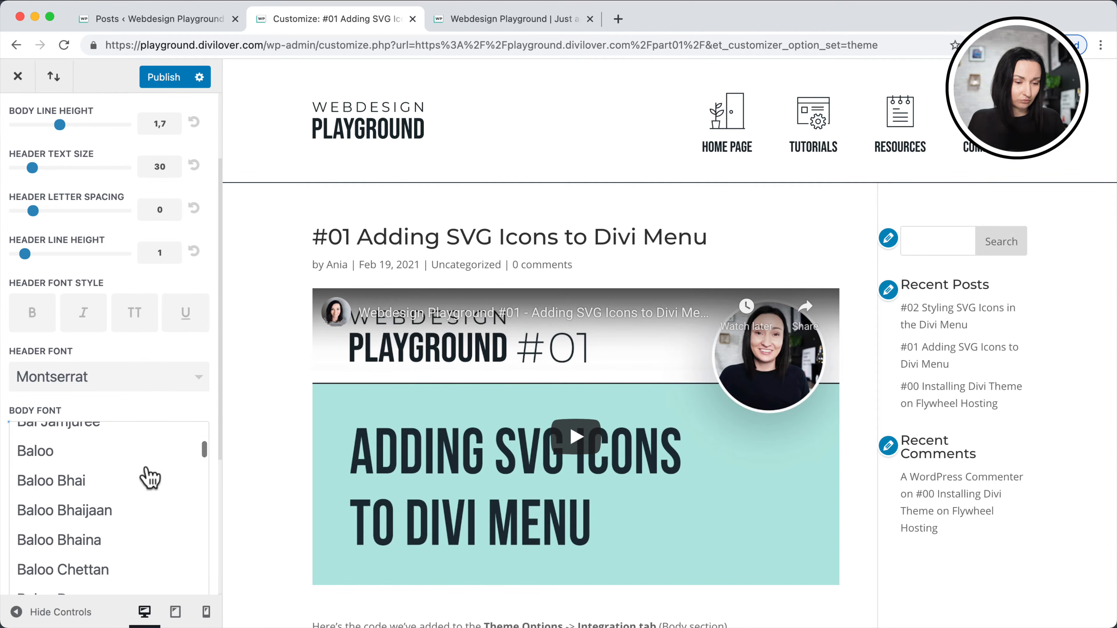
{"action": "left_click_drag", "start_coordinate": [203, 457], "coordinate": [203, 547]}
{"action": "scroll", "coordinate": [125, 549], "scroll_direction": "down", "scroll_amount": 3}
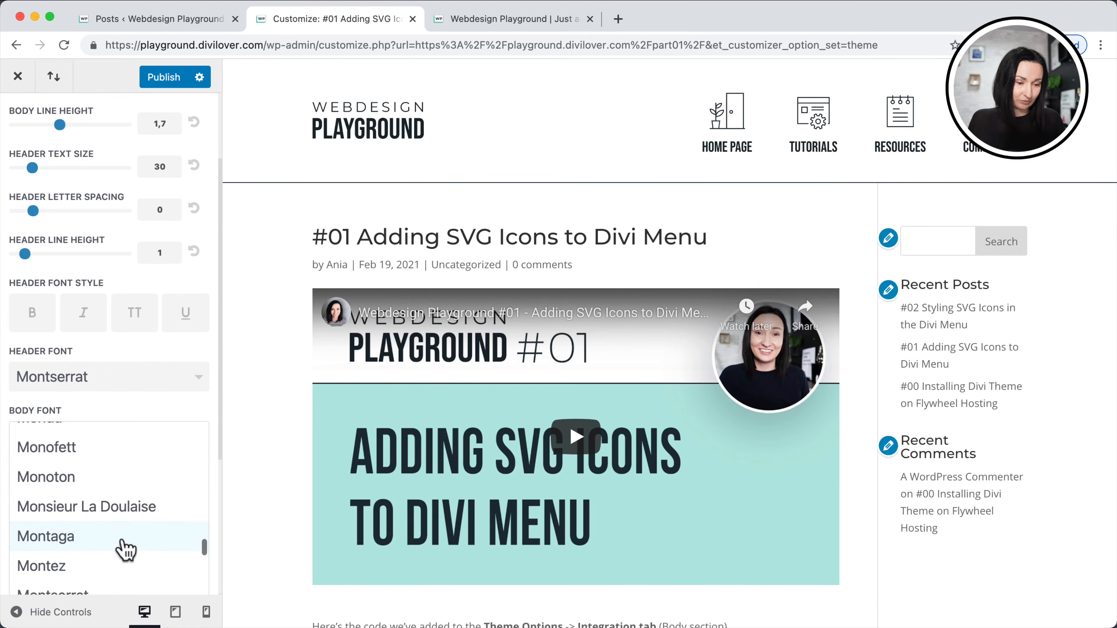
{"action": "scroll", "coordinate": [125, 549], "scroll_direction": "down", "scroll_amount": 2}
{"action": "left_click", "coordinate": [84, 538]}
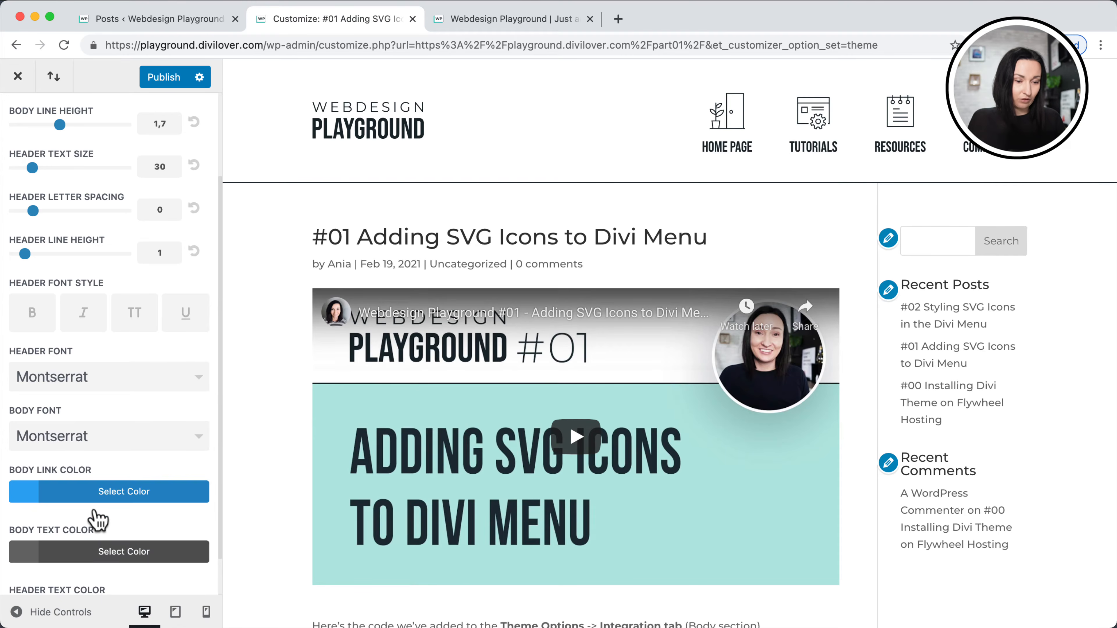
Set the body link color to the teal palette color #35c4b9.
{"action": "scroll", "coordinate": [119, 510], "scroll_direction": "up", "scroll_amount": 1}
{"action": "scroll", "coordinate": [126, 509], "scroll_direction": "down", "scroll_amount": 3}
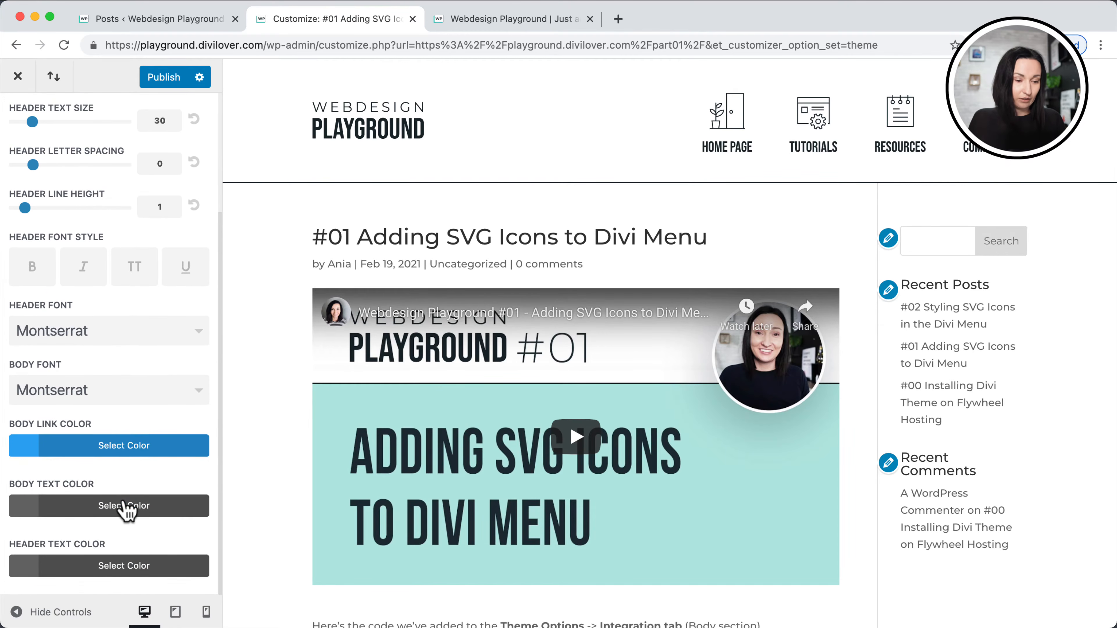
{"action": "left_click", "coordinate": [34, 450]}
{"action": "scroll", "coordinate": [98, 471], "scroll_direction": "down", "scroll_amount": 6}
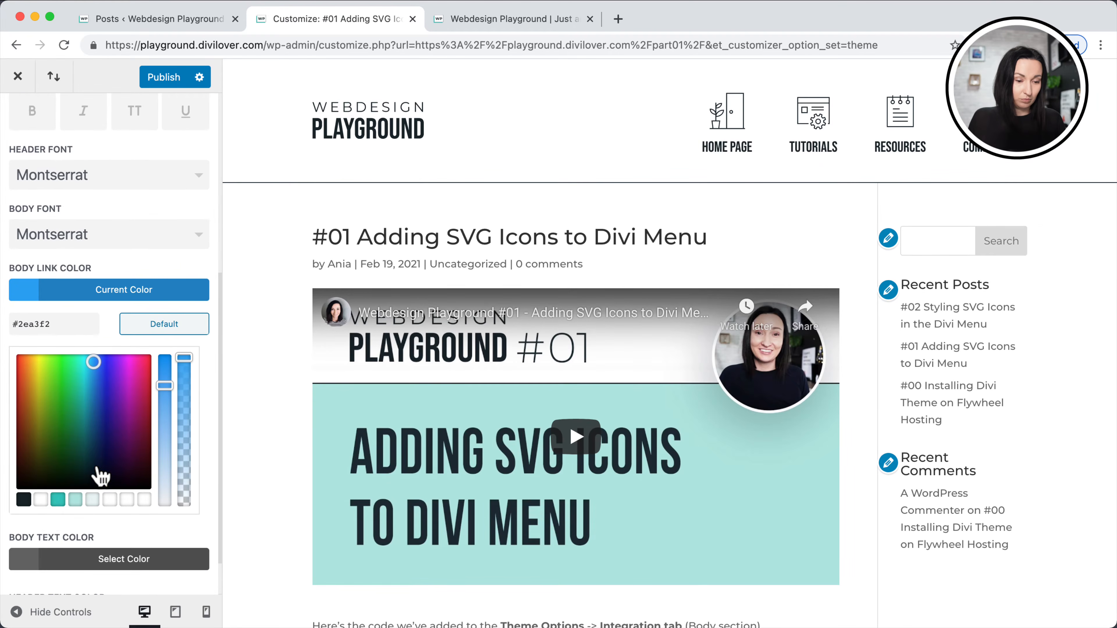
{"action": "left_click", "coordinate": [57, 501]}
{"action": "left_click", "coordinate": [141, 525]}
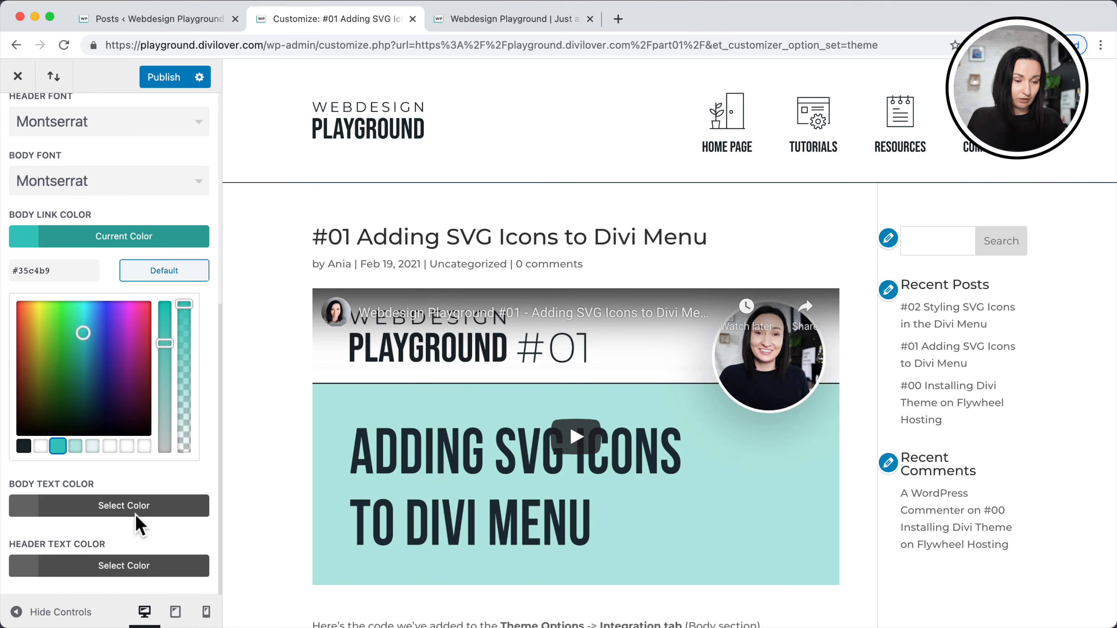
Set the body text color to the dark palette color #19252b with 0.85 opacity, and the header text color to #19252b.
{"action": "left_click", "coordinate": [25, 506]}
{"action": "left_click", "coordinate": [23, 506]}
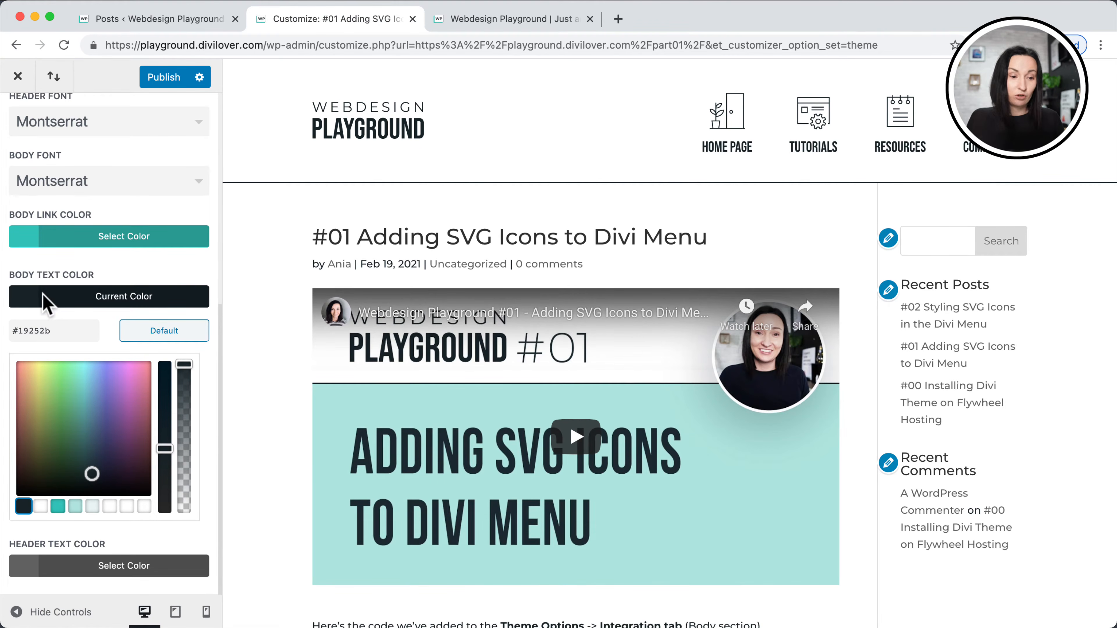
{"action": "mouse_move", "coordinate": [183, 365]}
{"action": "left_mouse_down"}
{"action": "mouse_move", "coordinate": [180, 400]}
{"action": "mouse_move", "coordinate": [182, 387]}
{"action": "left_mouse_up"}
{"action": "left_click", "coordinate": [105, 331]}
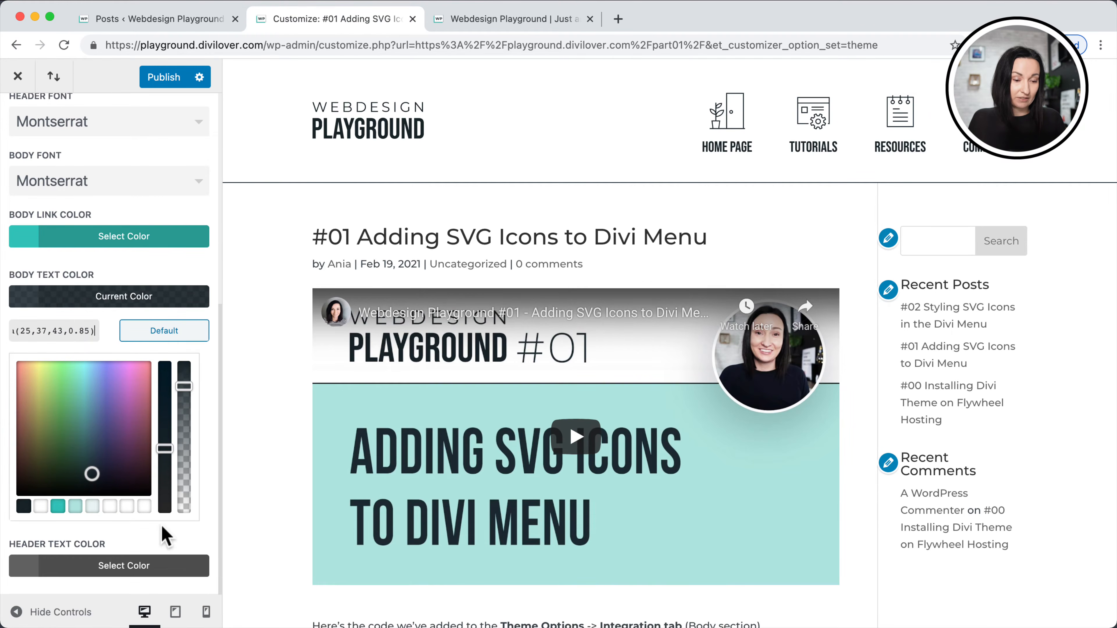
{"action": "left_click", "coordinate": [106, 564]}
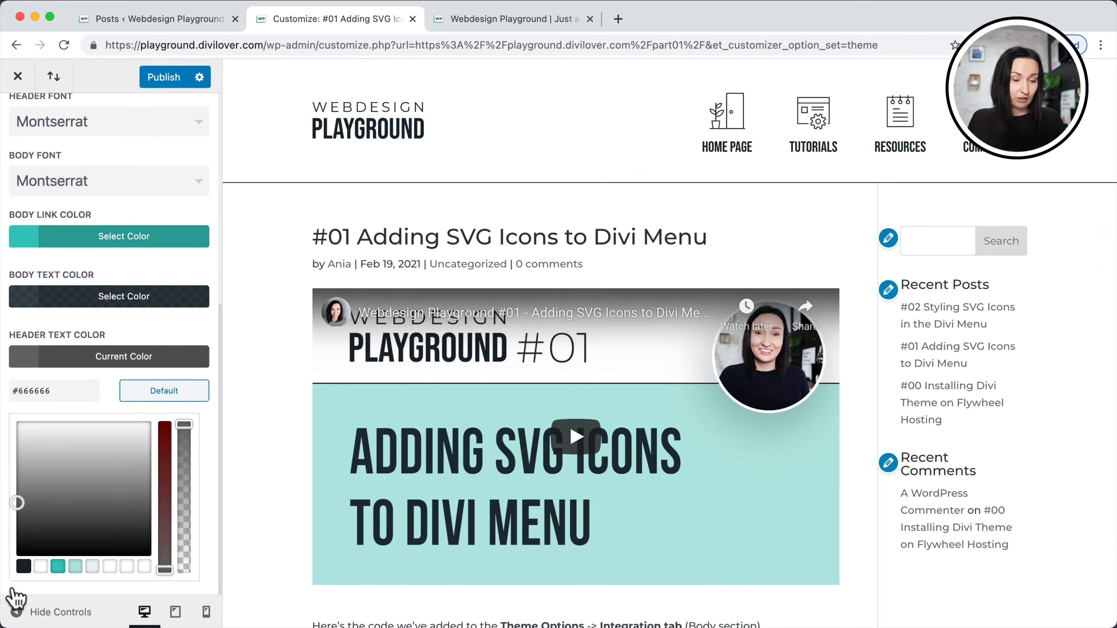
{"action": "left_click", "coordinate": [24, 566]}
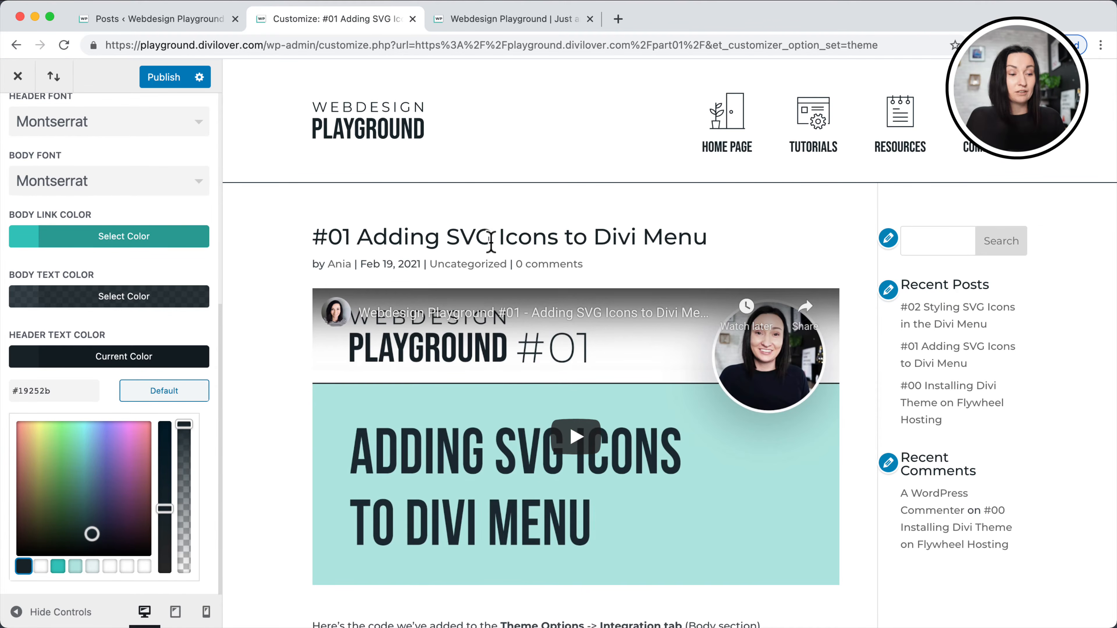
Review the typography and site identity settings and check the new fonts and colors in the post preview down to the footer.
{"action": "scroll", "coordinate": [120, 258], "scroll_direction": "up", "scroll_amount": 2}
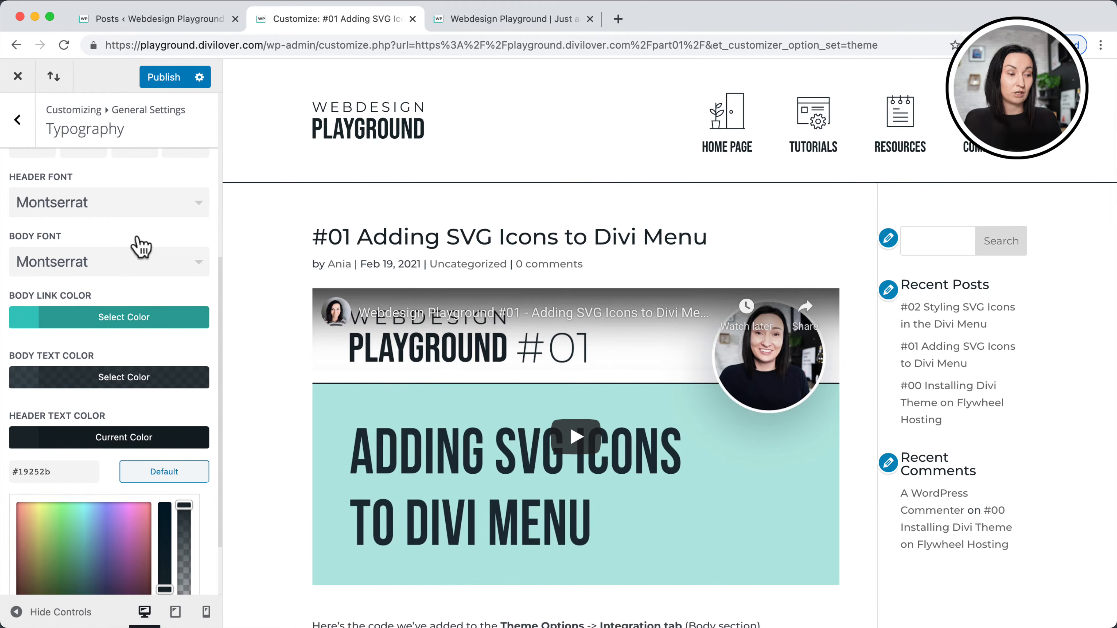
{"action": "scroll", "coordinate": [157, 291], "scroll_direction": "down", "scroll_amount": 3}
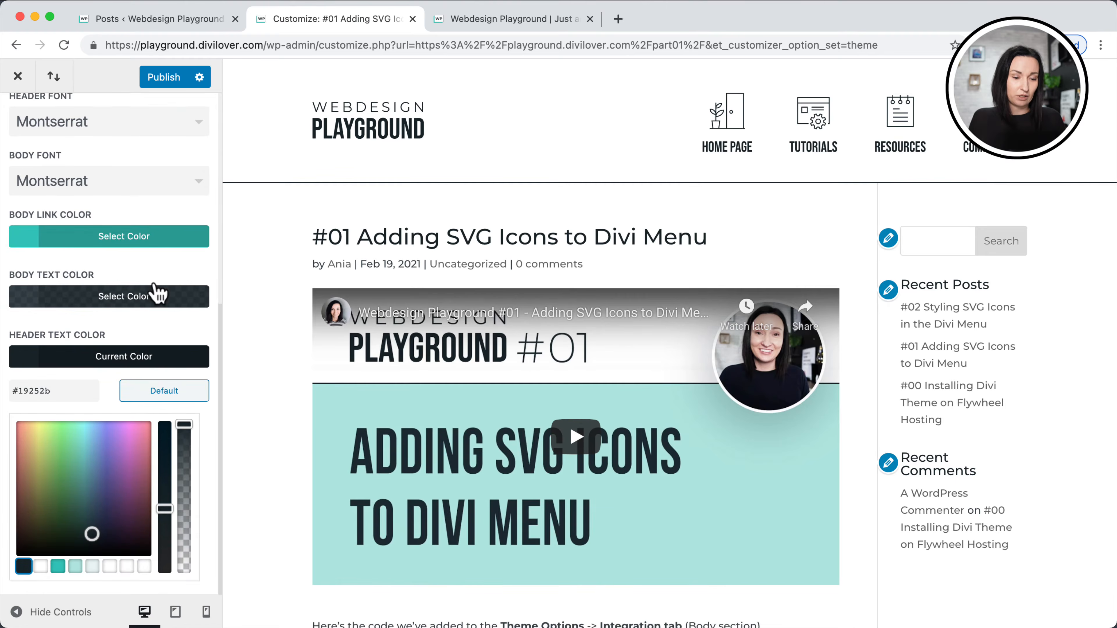
{"action": "scroll", "coordinate": [157, 291], "scroll_direction": "up", "scroll_amount": 6}
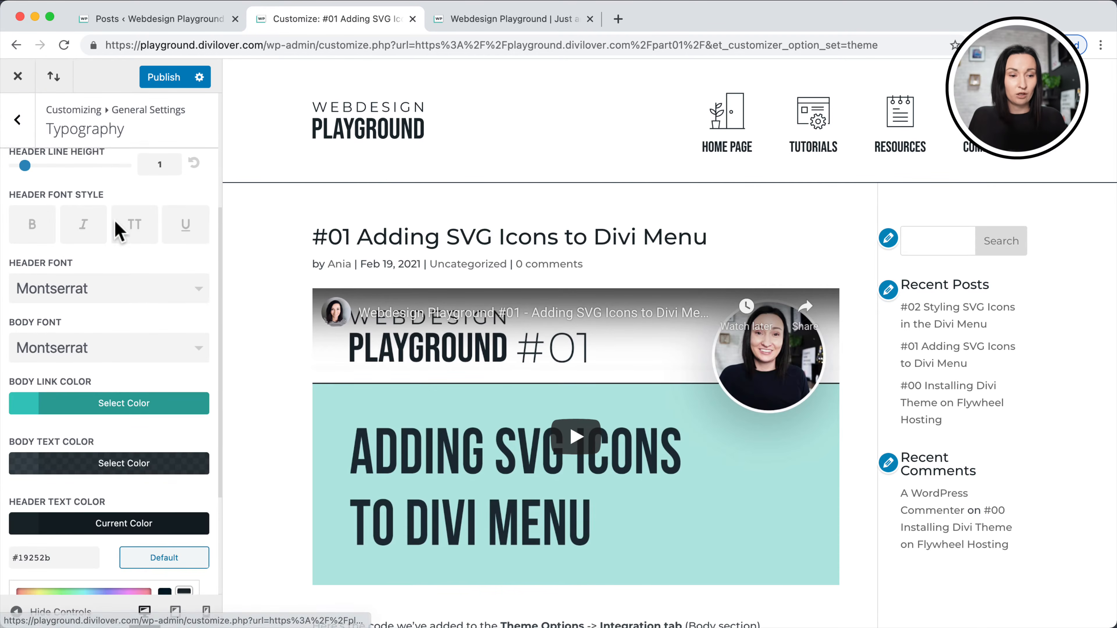
{"action": "scroll", "coordinate": [119, 230], "scroll_direction": "up", "scroll_amount": 7}
{"action": "scroll", "coordinate": [371, 232], "scroll_direction": "down", "scroll_amount": 15}
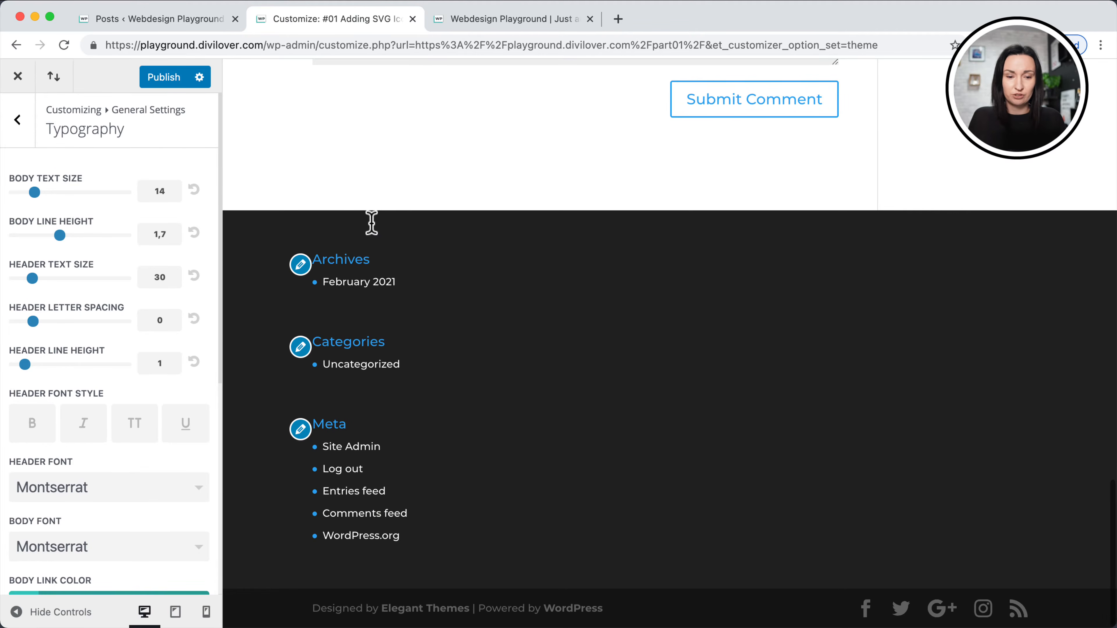
{"action": "left_click", "coordinate": [18, 120]}
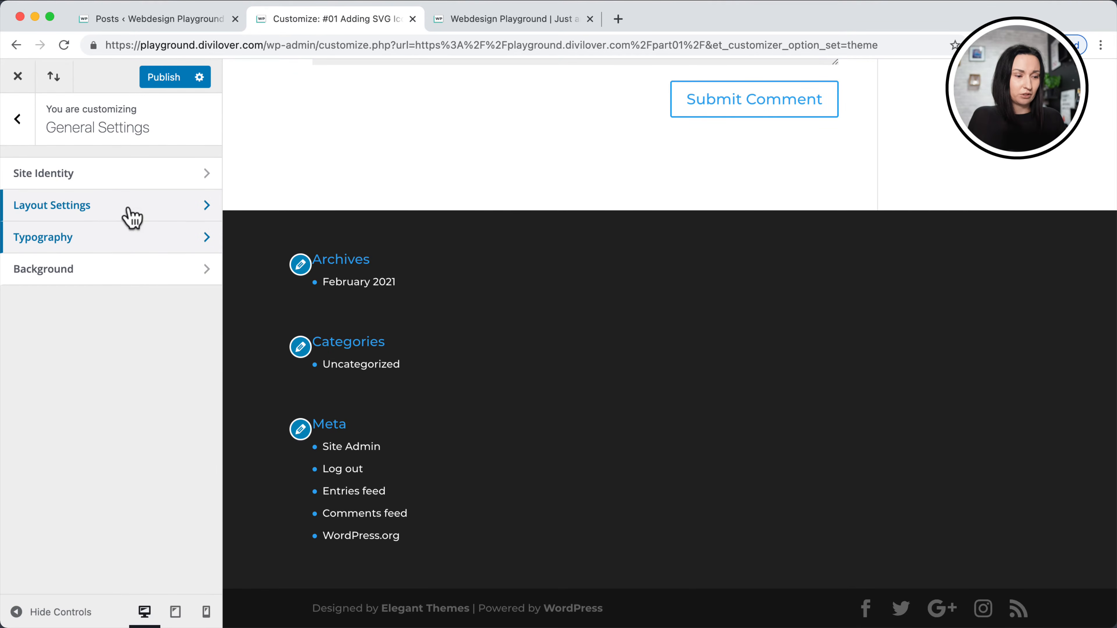
{"action": "scroll", "coordinate": [327, 197], "scroll_direction": "up", "scroll_amount": 15}
{"action": "scroll", "coordinate": [330, 197], "scroll_direction": "down", "scroll_amount": 15}
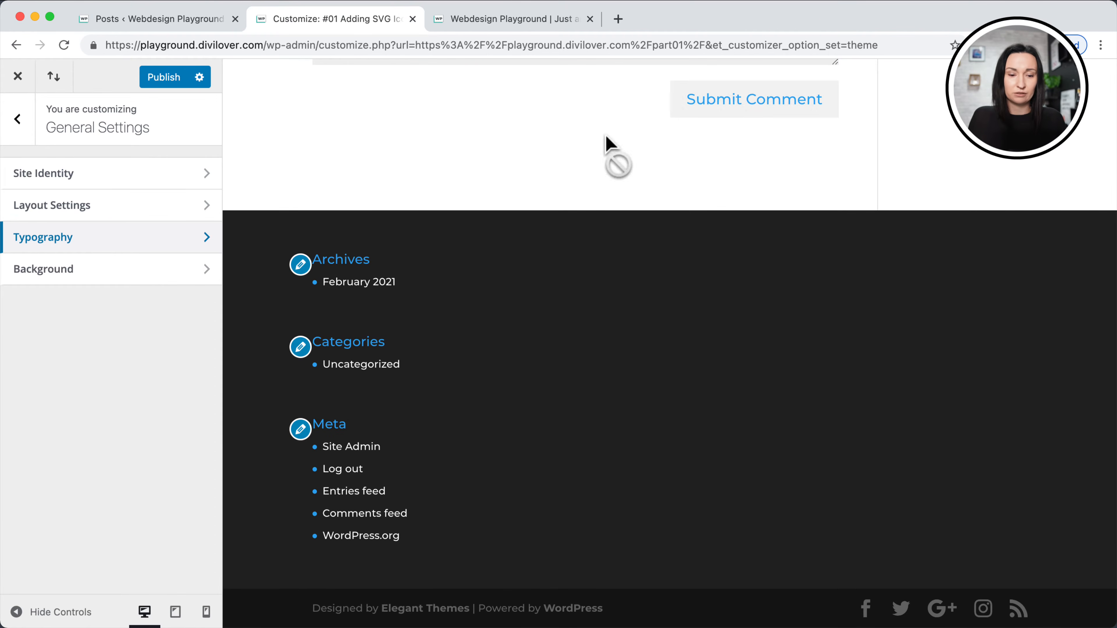
{"action": "left_click", "coordinate": [96, 179]}
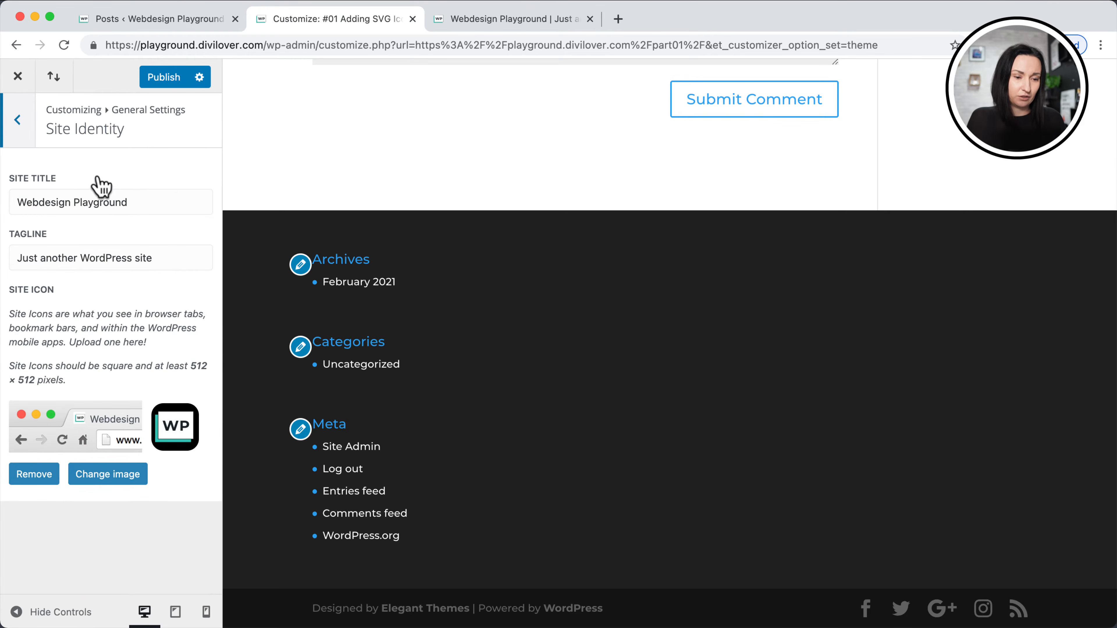
{"action": "left_click", "coordinate": [20, 139]}
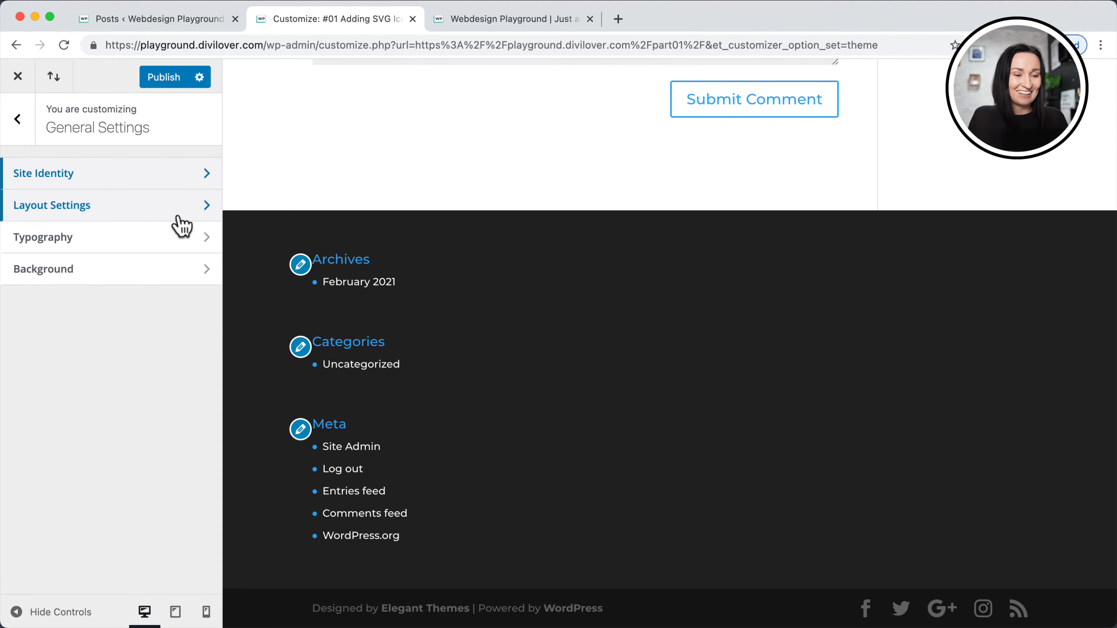
Try teal #35c4b9 as the theme accent color in the layout settings, and settle on the dark palette color #19252b.
{"action": "left_click", "coordinate": [187, 218]}
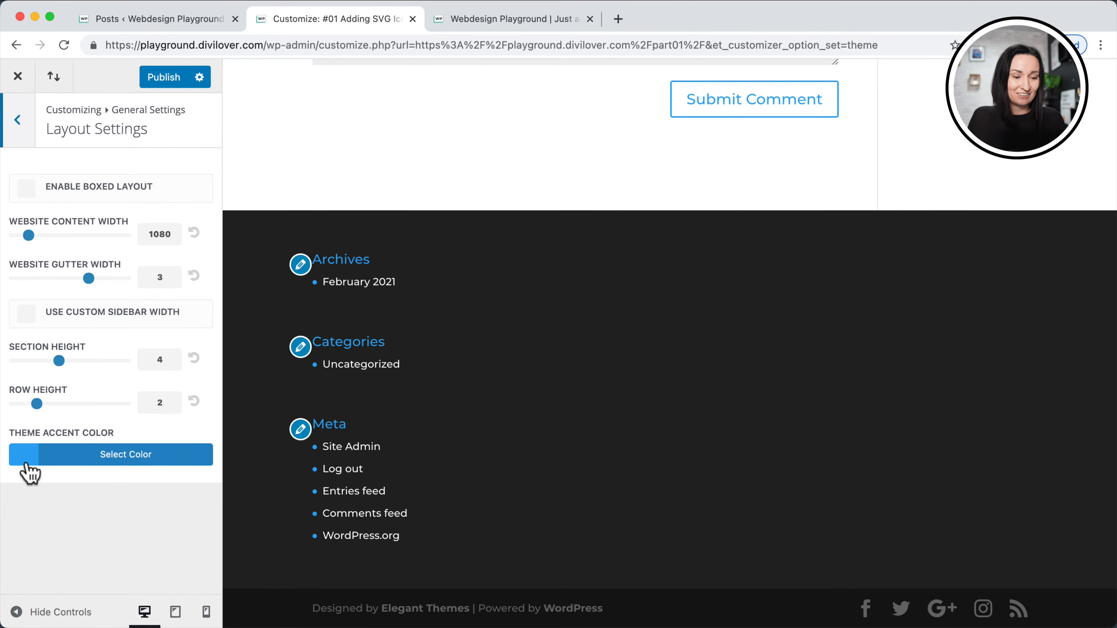
{"action": "left_click", "coordinate": [16, 460]}
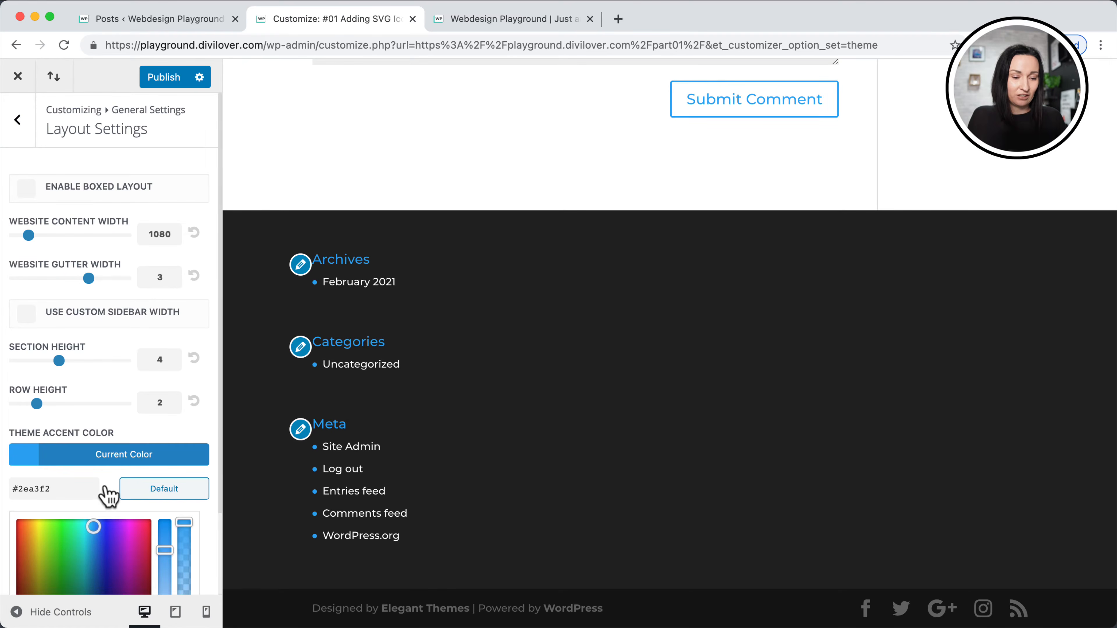
{"action": "scroll", "coordinate": [105, 497], "scroll_direction": "down", "scroll_amount": 2}
{"action": "left_click", "coordinate": [58, 567]}
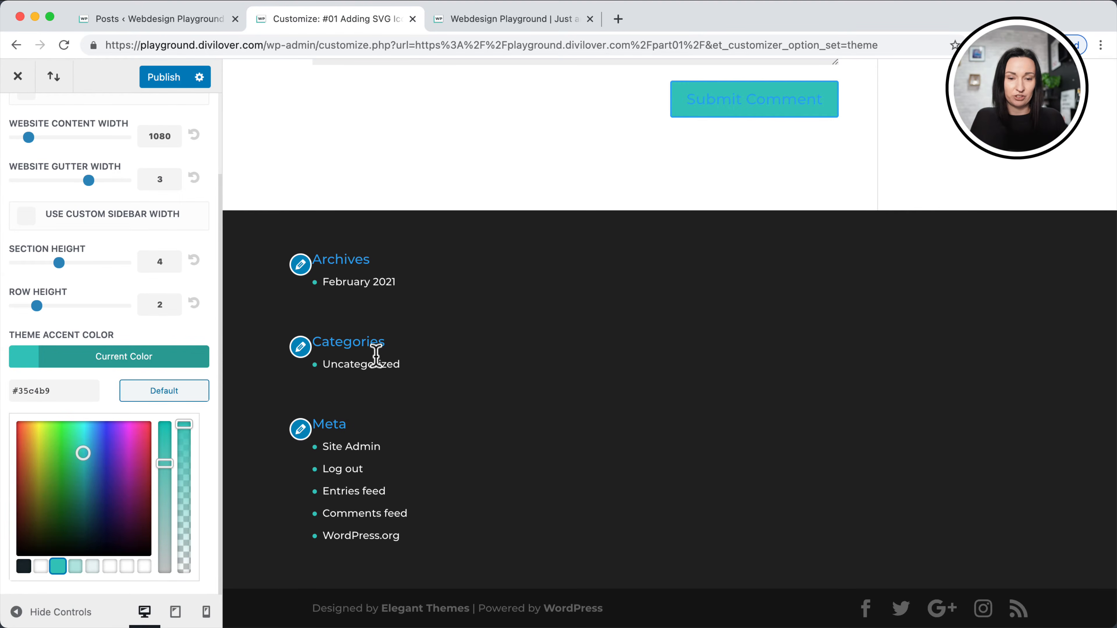
{"action": "left_click", "coordinate": [24, 568]}
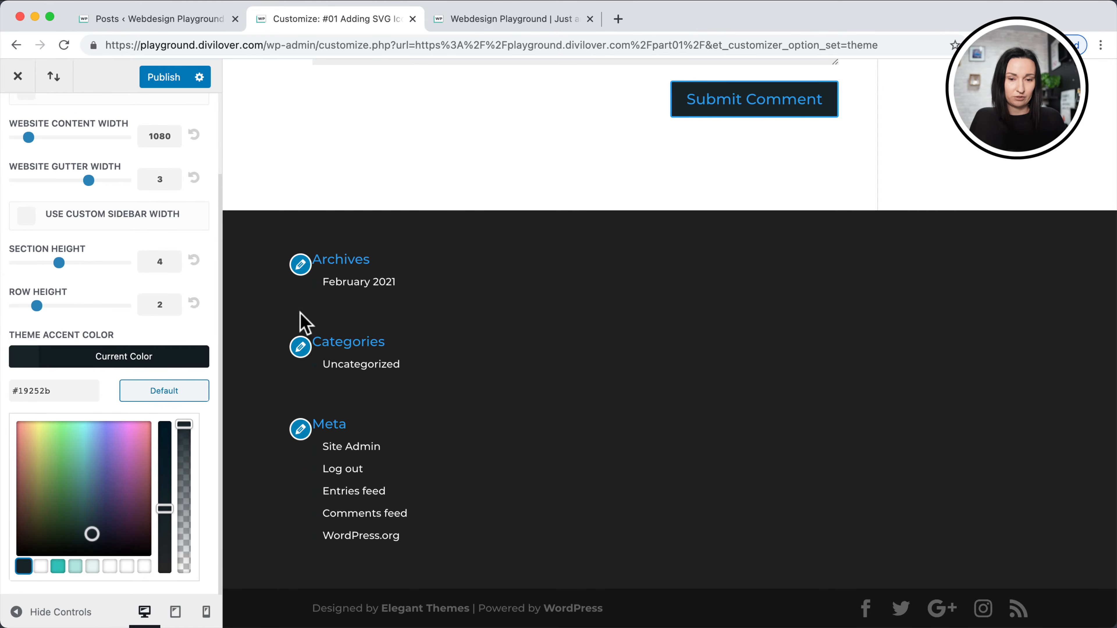
Check the comment form in the preview, publish the customizer changes and close the Theme Customizer.
{"action": "scroll", "coordinate": [302, 322], "scroll_direction": "up", "scroll_amount": 5}
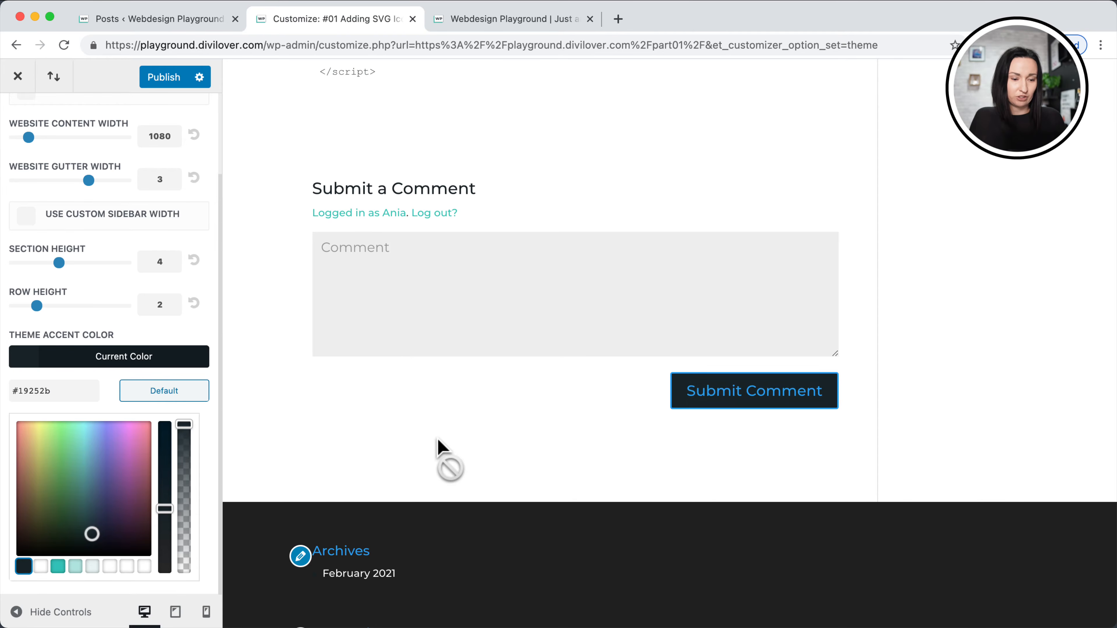
{"action": "scroll", "coordinate": [124, 112], "scroll_direction": "up", "scroll_amount": 3}
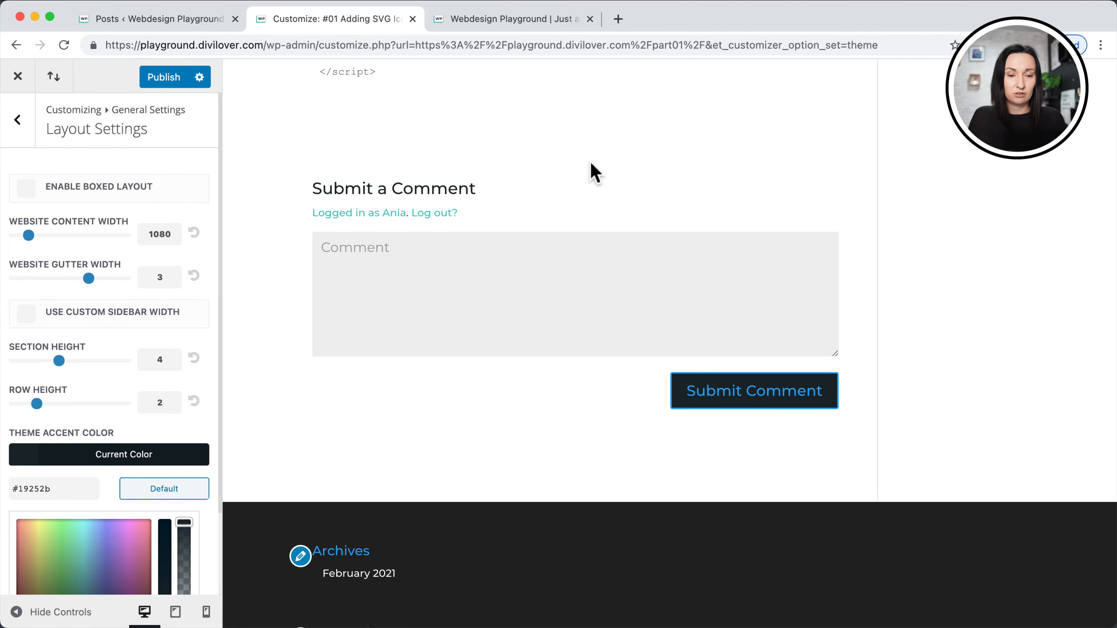
{"action": "scroll", "coordinate": [595, 173], "scroll_direction": "up", "scroll_amount": 6}
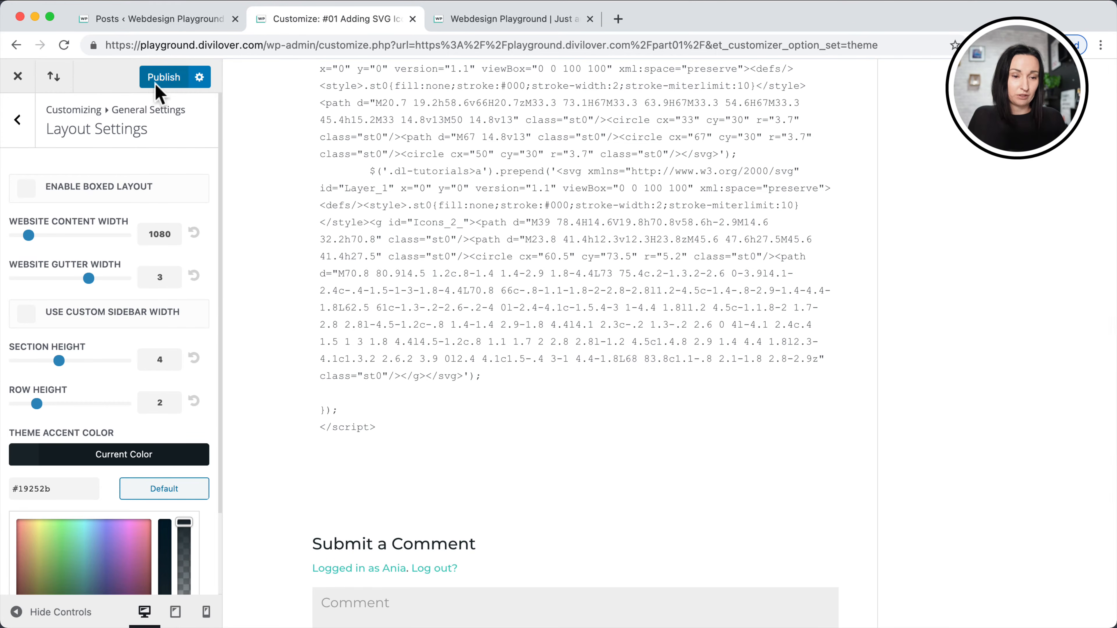
{"action": "left_click", "coordinate": [161, 78]}
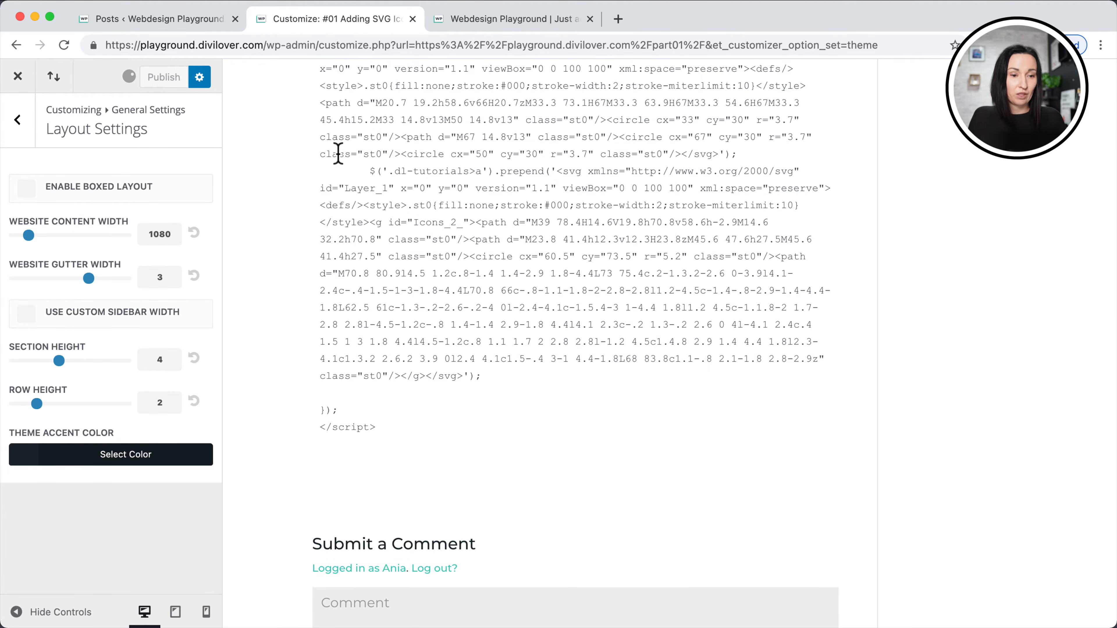
{"action": "left_click", "coordinate": [16, 82]}
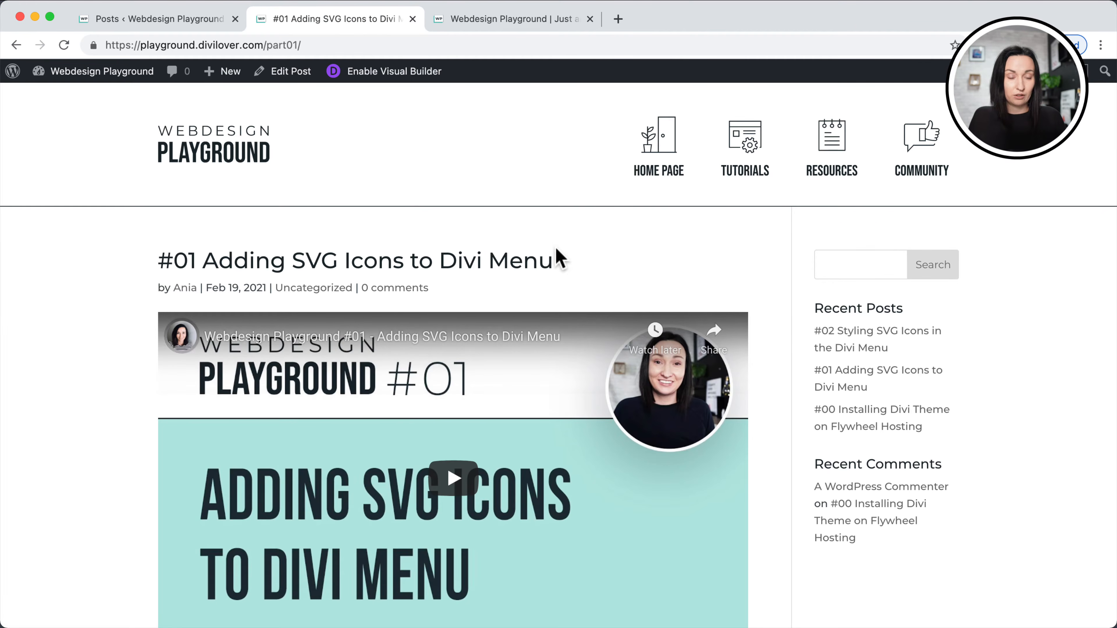
Go to the site's WordPress dashboard and open the Divi Theme Builder.
{"action": "mouse_move", "coordinate": [65, 70]}
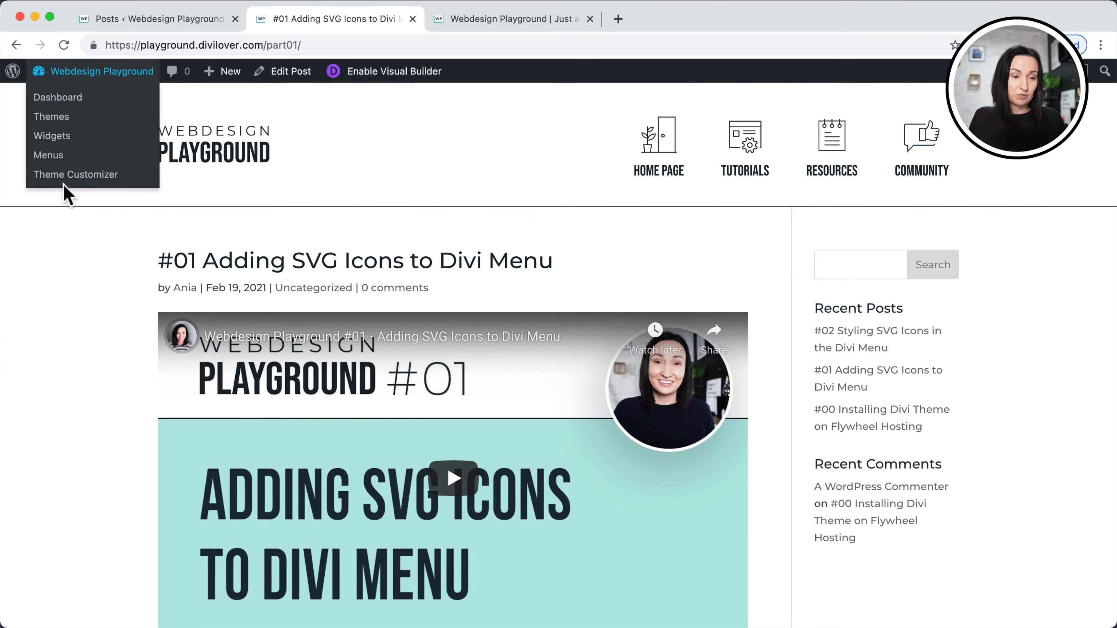
{"action": "left_click", "coordinate": [64, 99]}
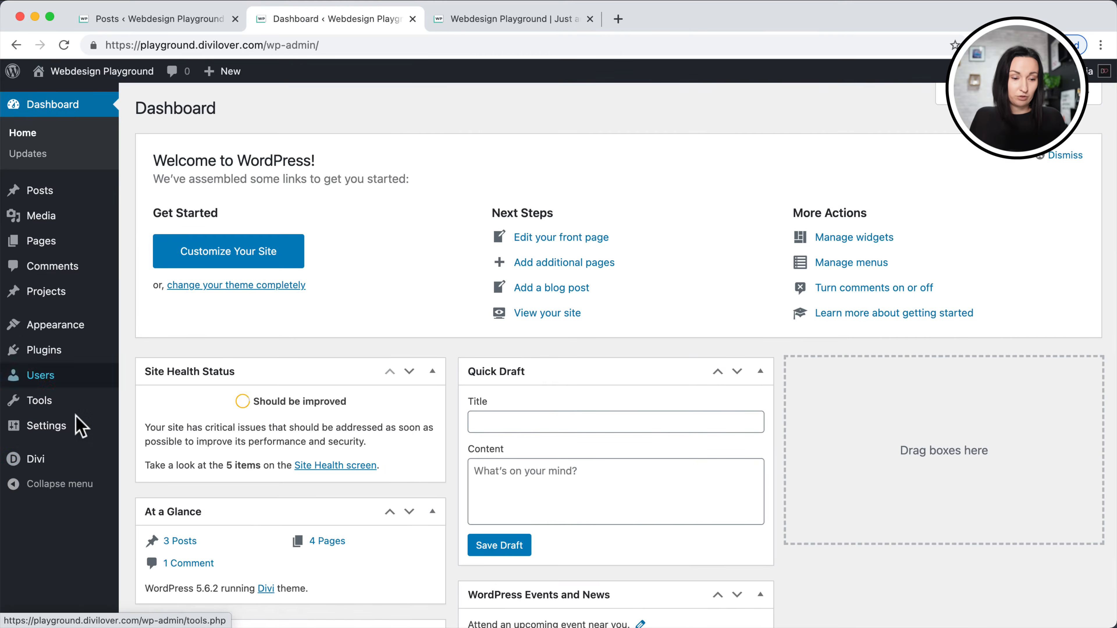
{"action": "mouse_move", "coordinate": [31, 470]}
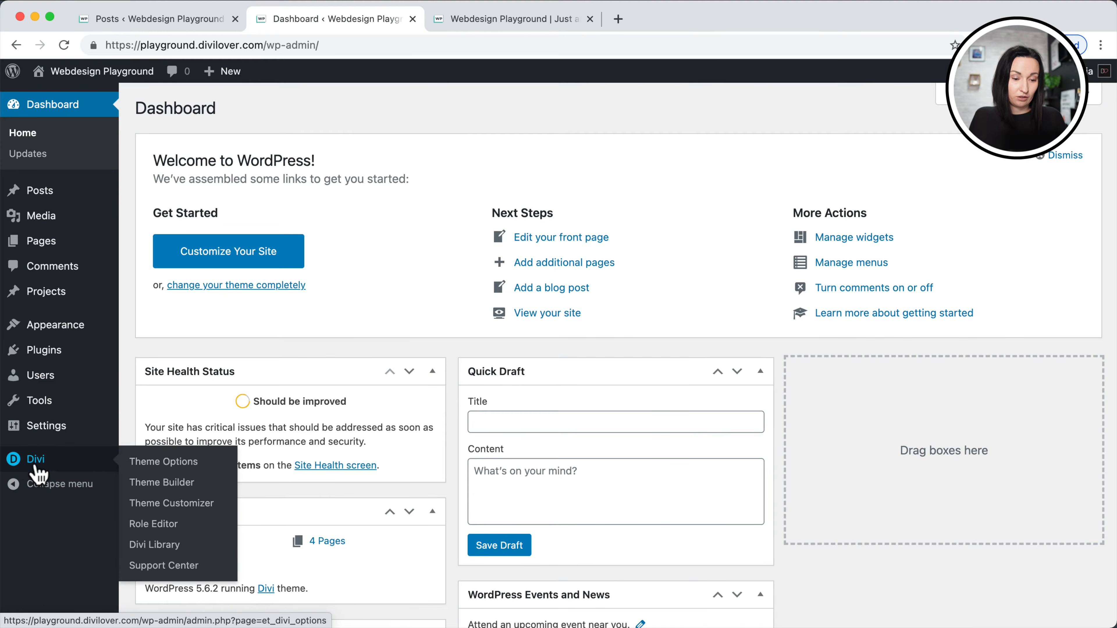
{"action": "left_click", "coordinate": [154, 486]}
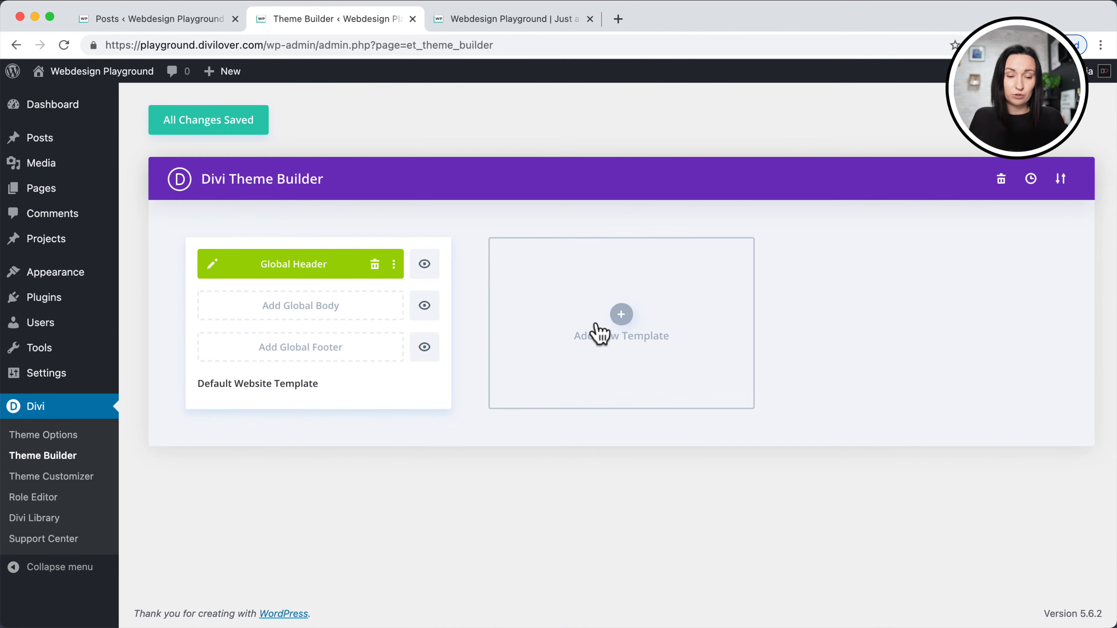
Create a new Theme Builder template assigned to All Posts.
{"action": "left_click", "coordinate": [630, 326]}
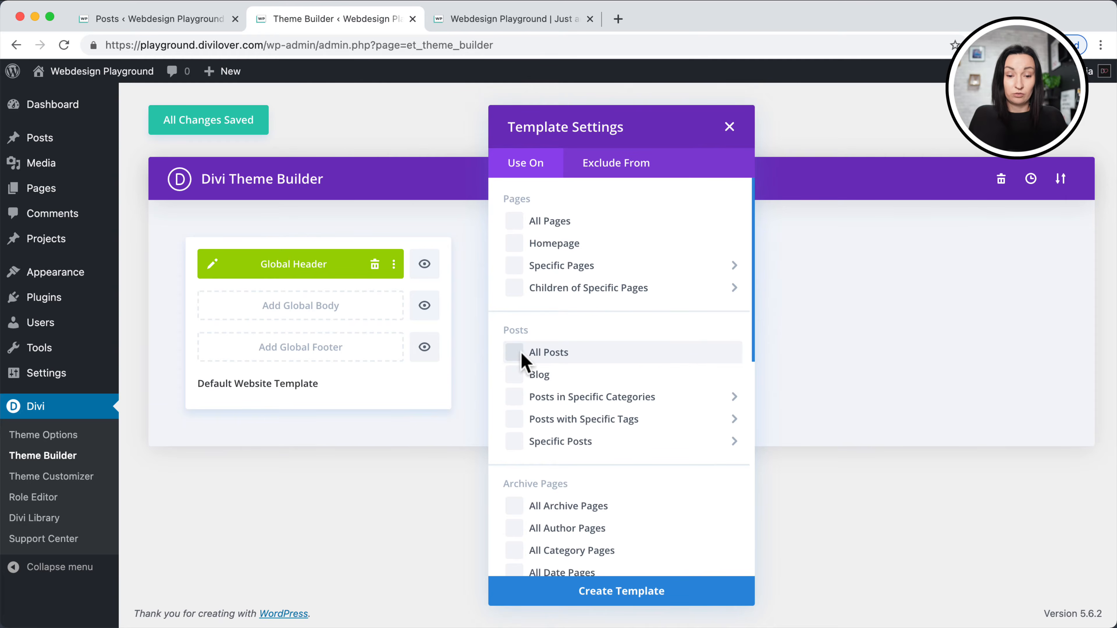
{"action": "left_click", "coordinate": [506, 357]}
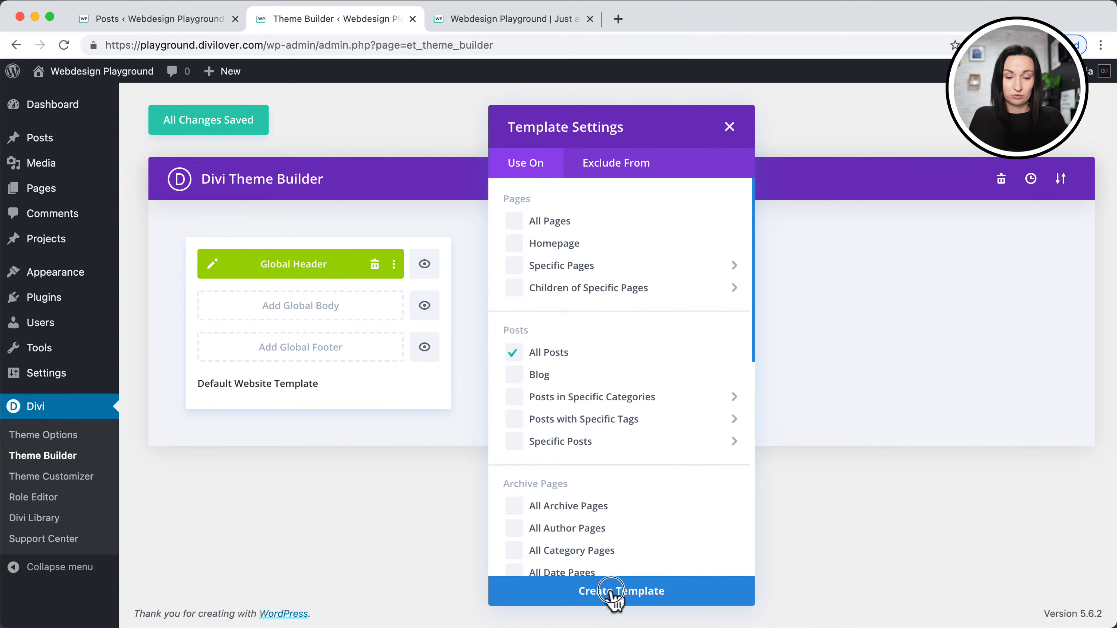
{"action": "left_click", "coordinate": [609, 591]}
Start a custom body for the All Posts template from scratch and insert a single-column row.
{"action": "left_click", "coordinate": [586, 308]}
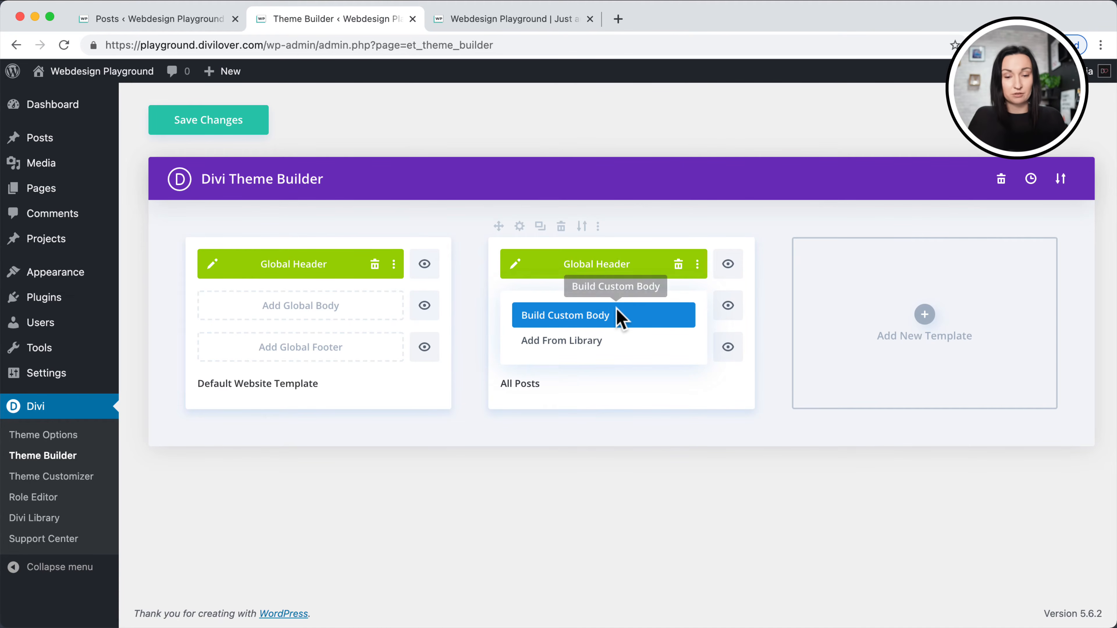
{"action": "left_click", "coordinate": [591, 321]}
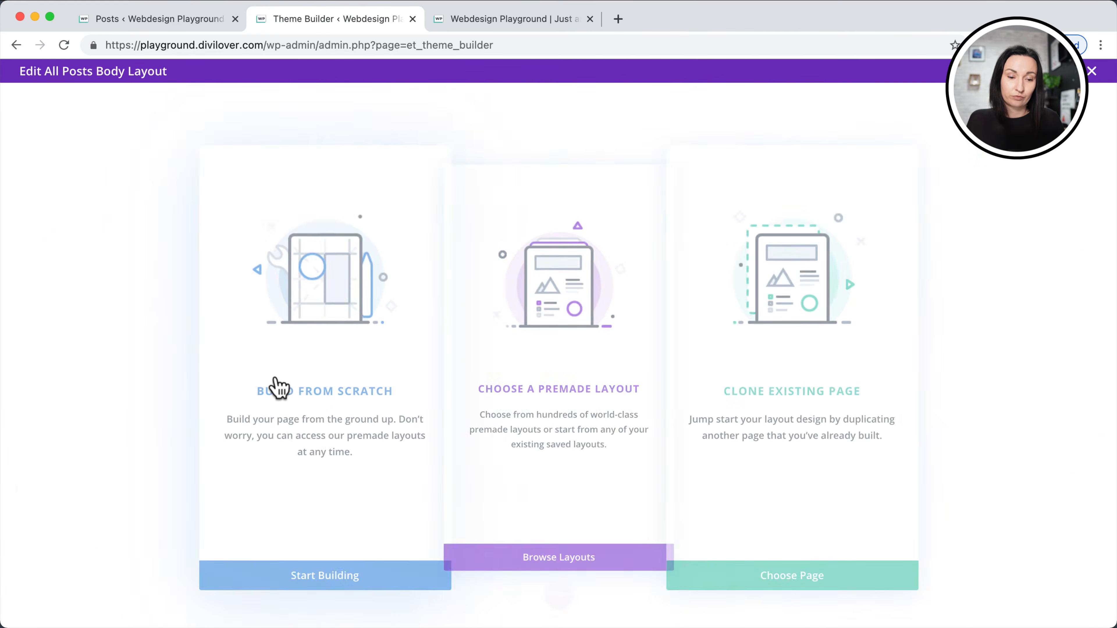
{"action": "left_click", "coordinate": [275, 387]}
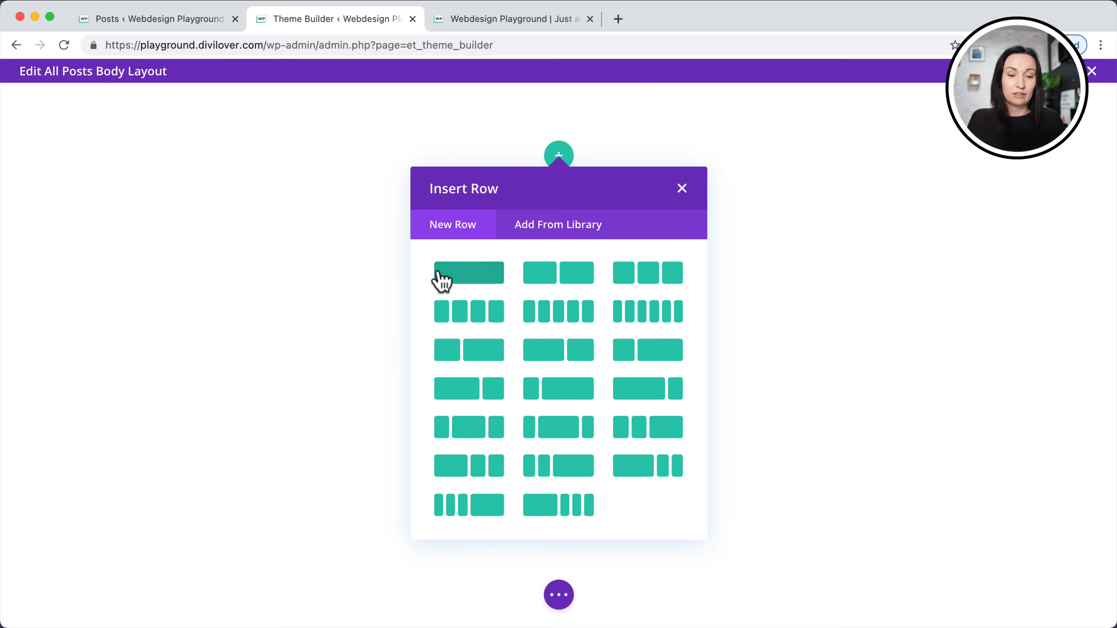
{"action": "left_click", "coordinate": [474, 285]}
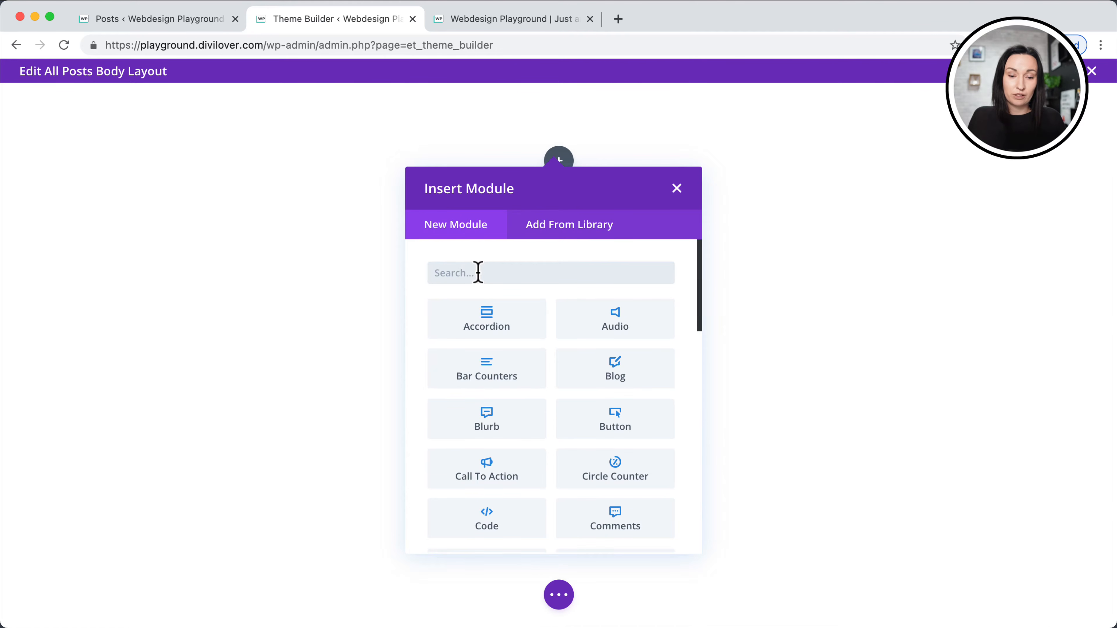
Add a Post Title module to the row and turn off its meta and featured image.
{"action": "type", "text": "pos"}
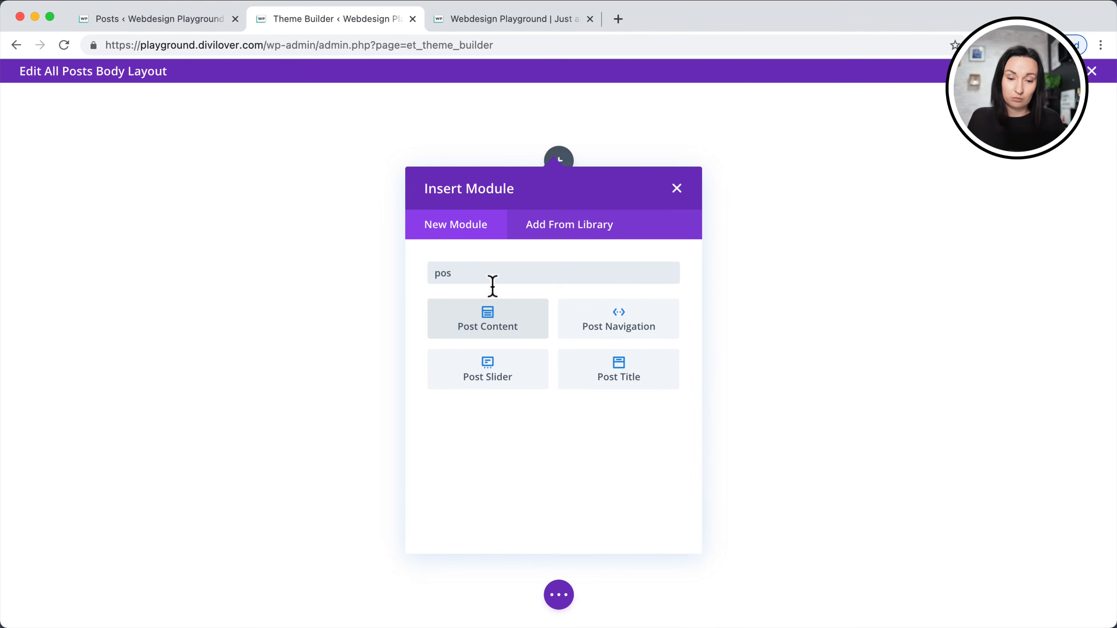
{"action": "left_click", "coordinate": [630, 373]}
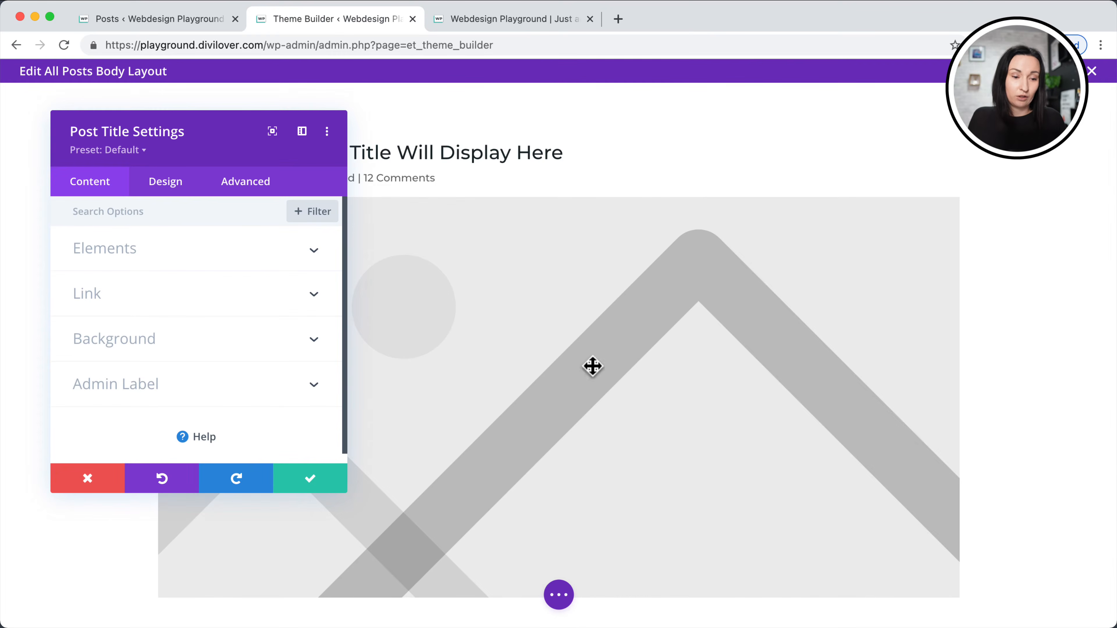
{"action": "left_click", "coordinate": [288, 253]}
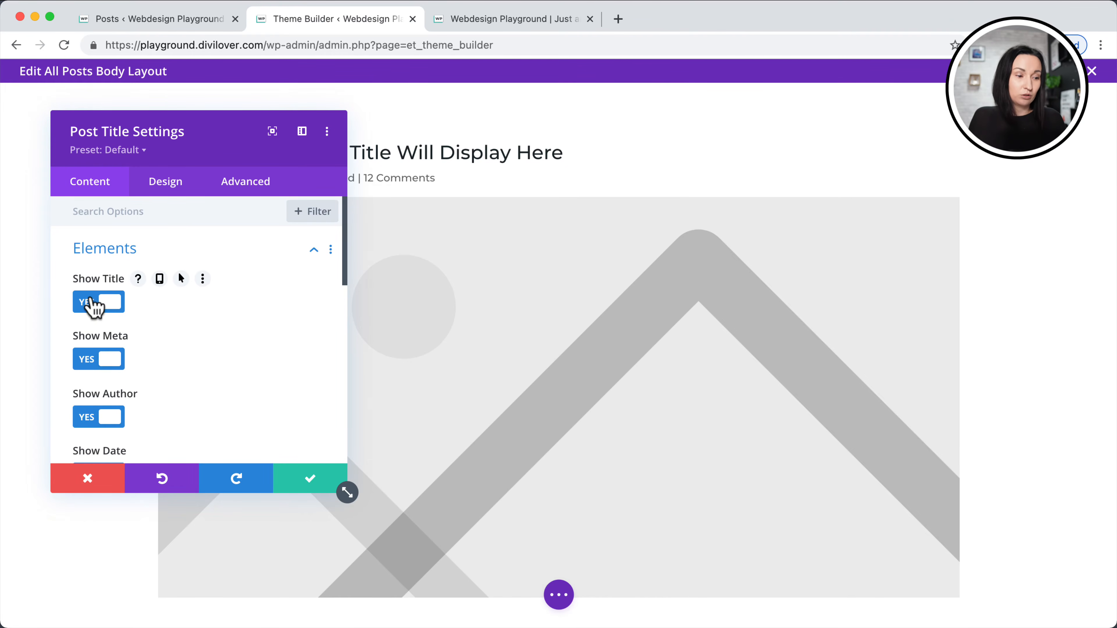
{"action": "left_click", "coordinate": [107, 359]}
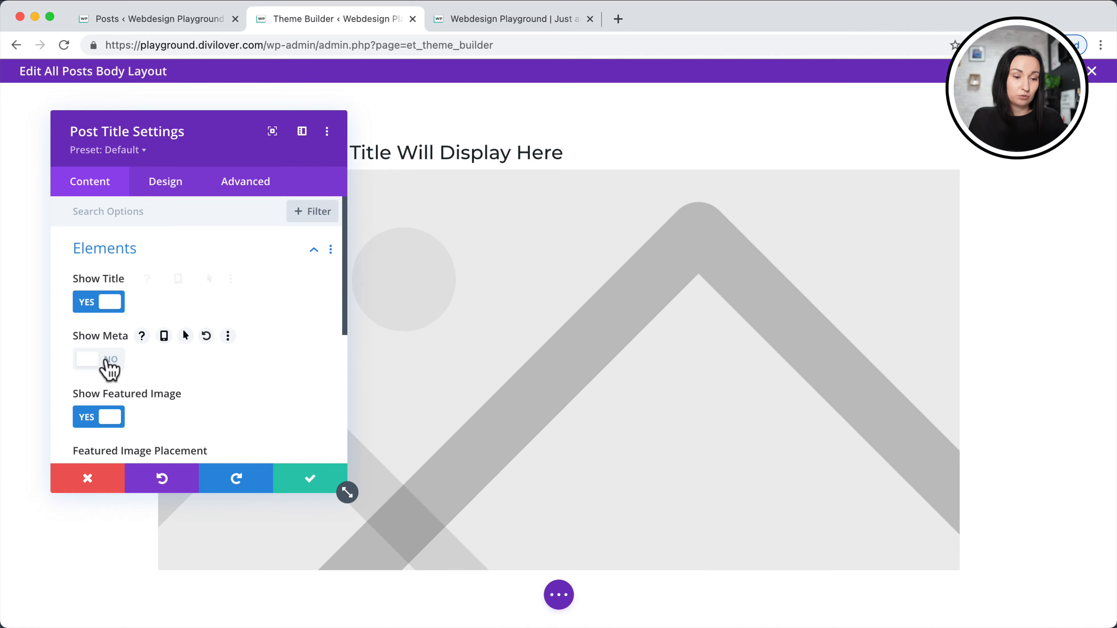
{"action": "left_click", "coordinate": [105, 417]}
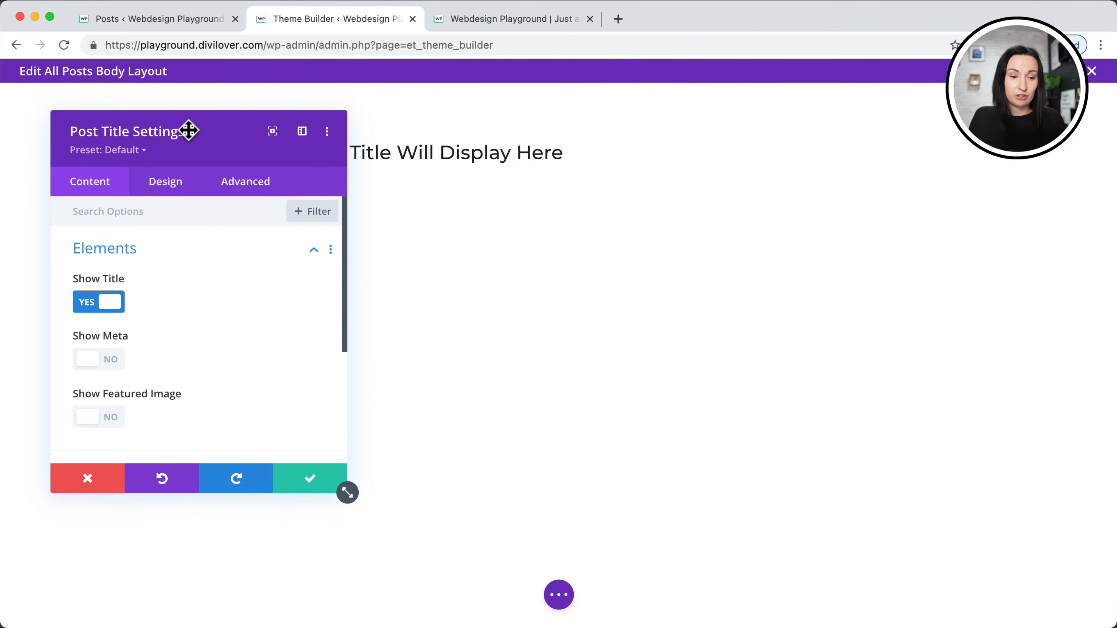
Set the Post Title module's title font to Bebas Neue.
{"action": "left_click_drag", "start_coordinate": [187, 130], "coordinate": [800, 132]}
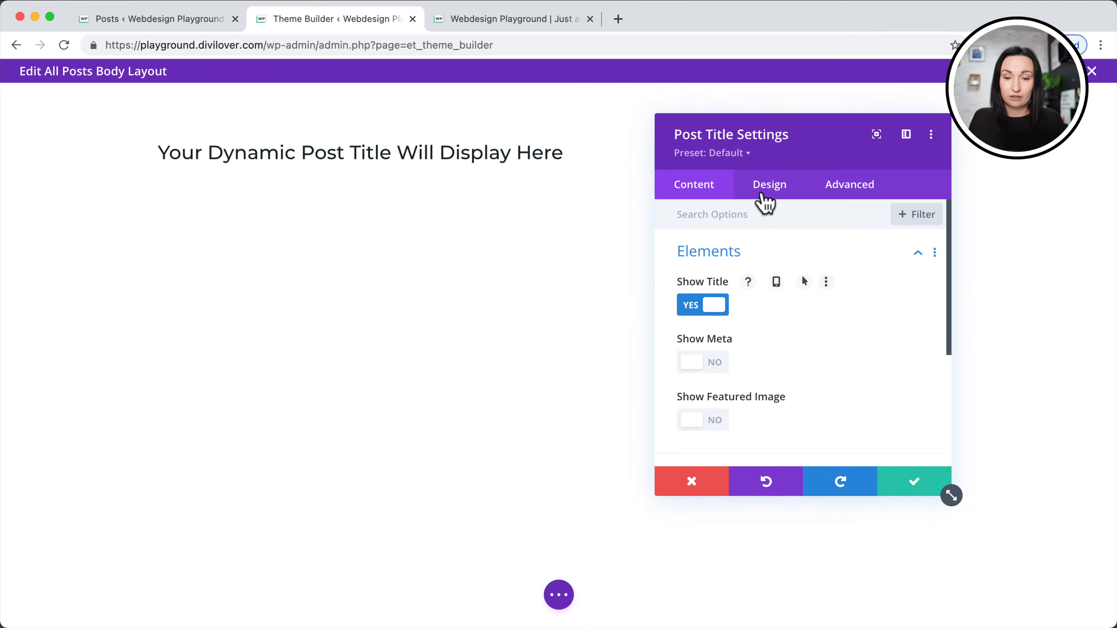
{"action": "left_click", "coordinate": [780, 253]}
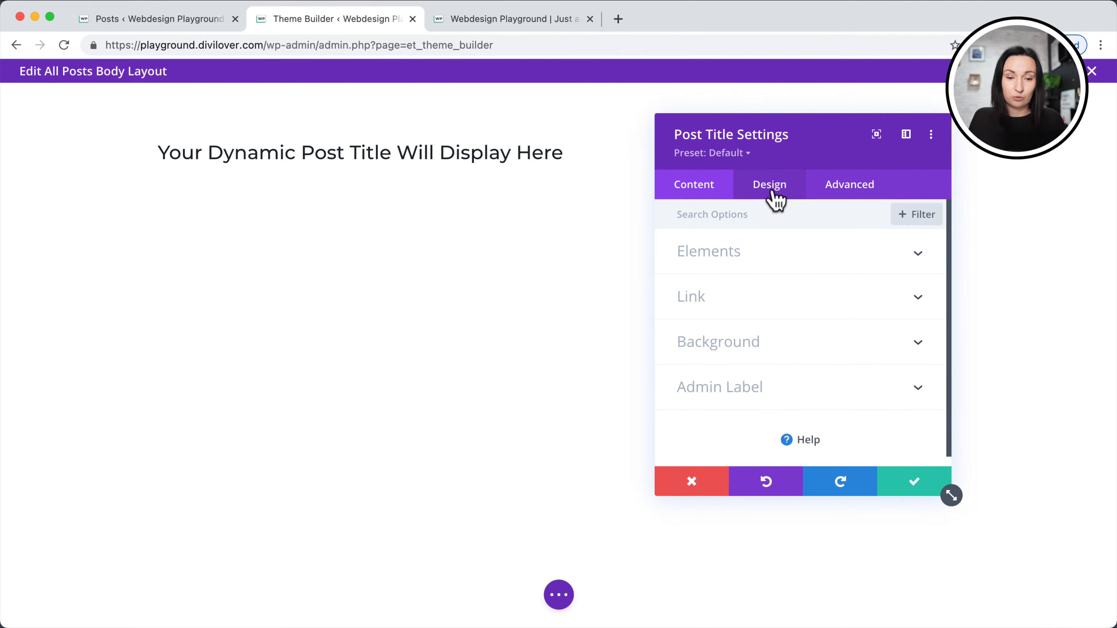
{"action": "left_click", "coordinate": [776, 200]}
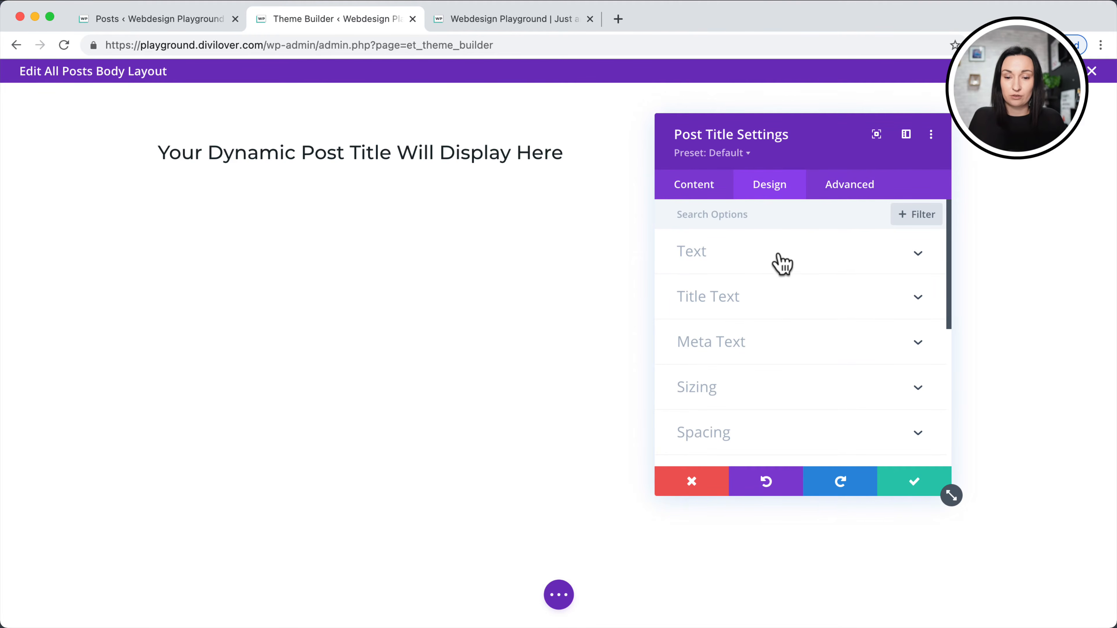
{"action": "left_click", "coordinate": [782, 262]}
{"action": "left_click", "coordinate": [780, 260]}
{"action": "left_click", "coordinate": [743, 308]}
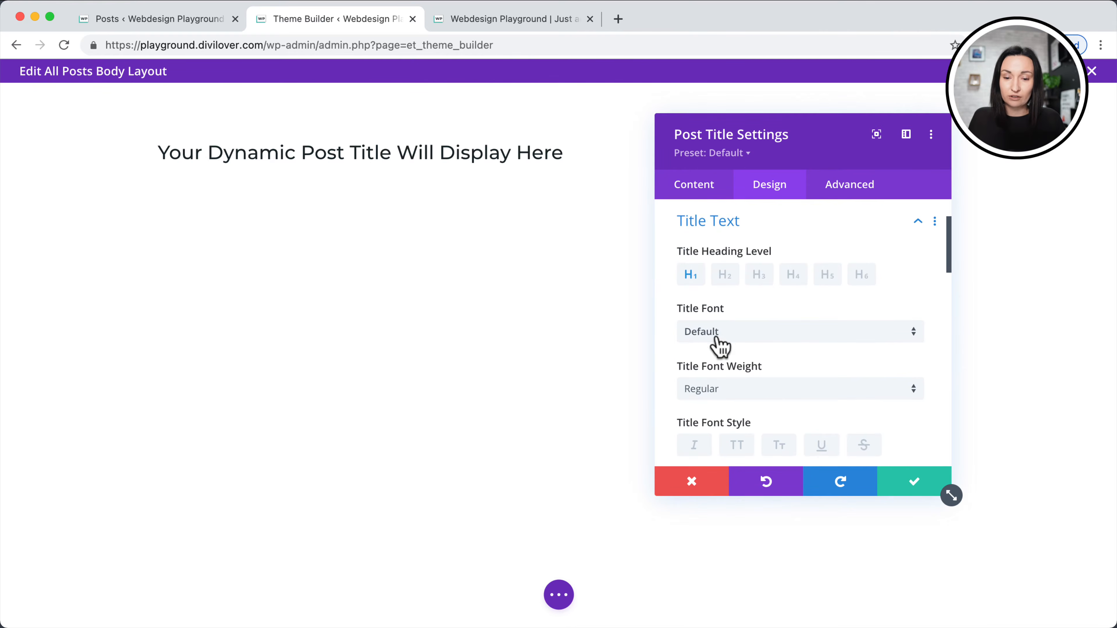
{"action": "left_click", "coordinate": [729, 336]}
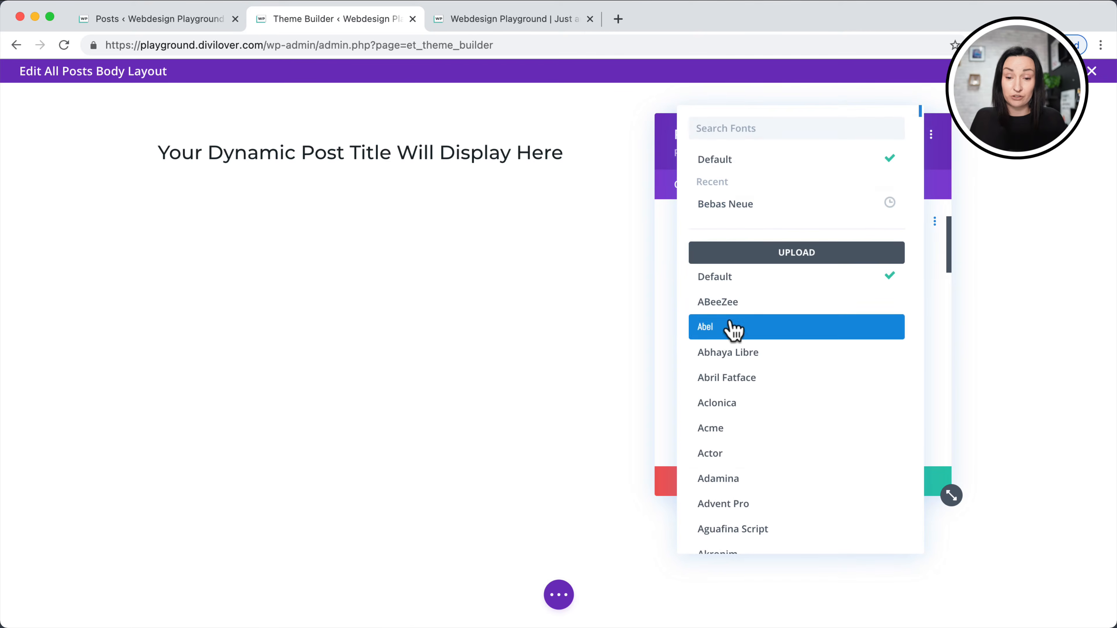
{"action": "left_click", "coordinate": [731, 207]}
Set the post title's desktop text size to 60px.
{"action": "scroll", "coordinate": [835, 319], "scroll_direction": "down", "scroll_amount": 1}
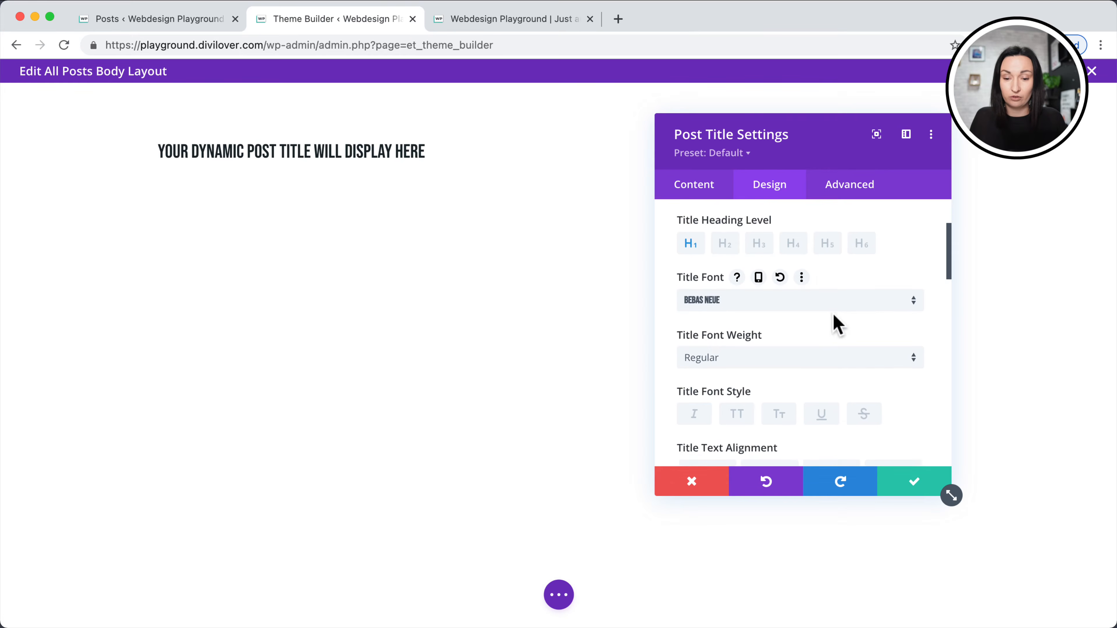
{"action": "scroll", "coordinate": [836, 320], "scroll_direction": "down", "scroll_amount": 5}
{"action": "left_click", "coordinate": [870, 328]}
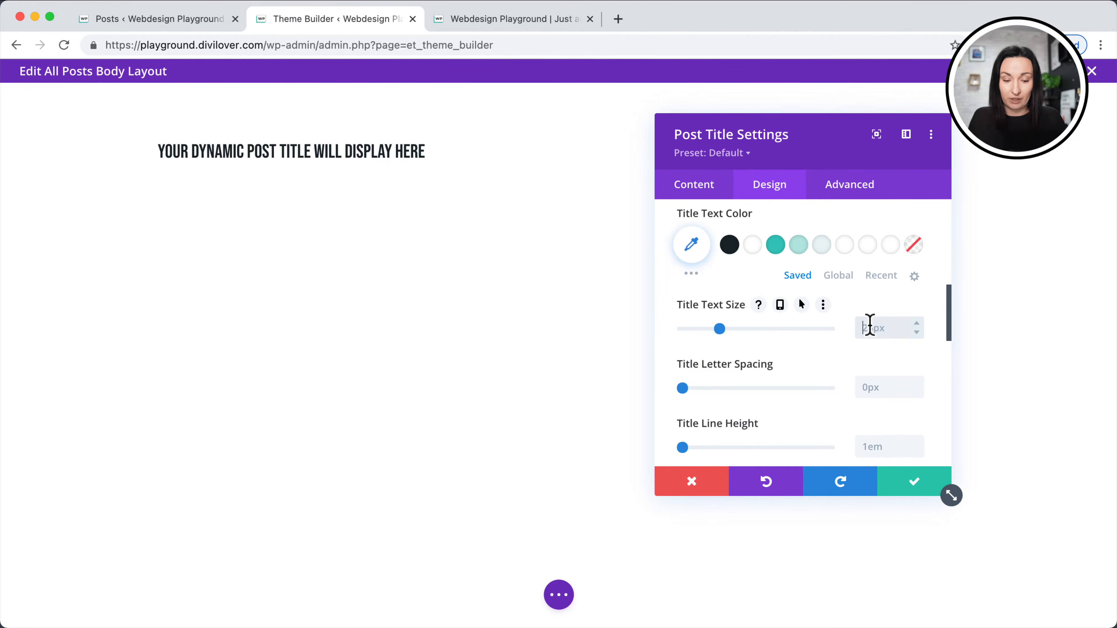
{"action": "type", "text": "60"}
{"action": "key", "text": "Return"}
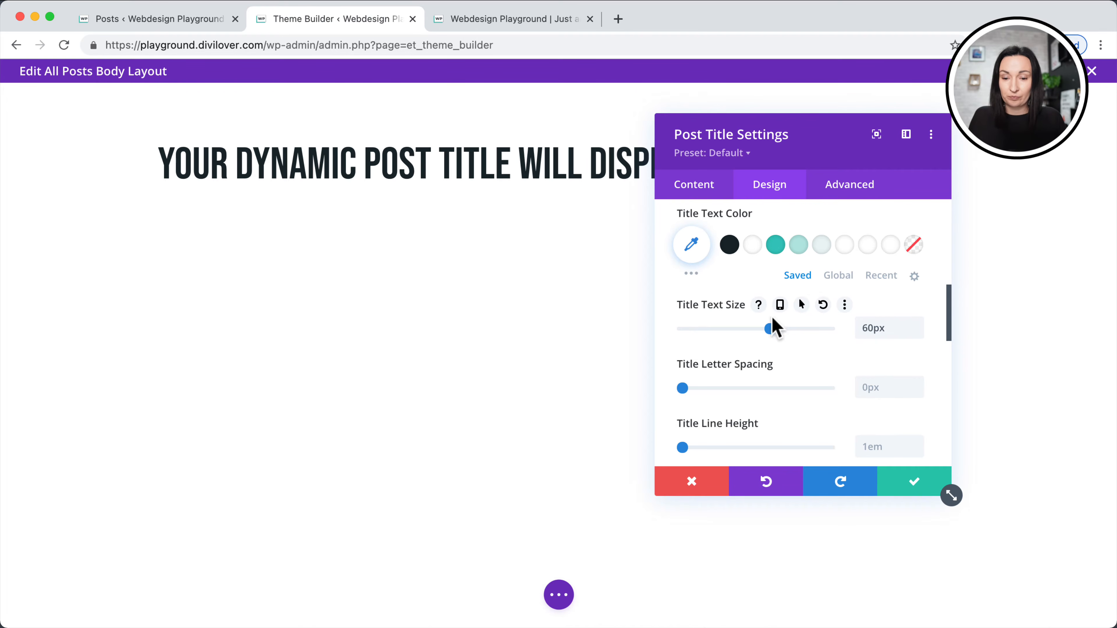
Enable responsive values for the title text size and set the tablet size to 46px.
{"action": "left_click", "coordinate": [780, 304]}
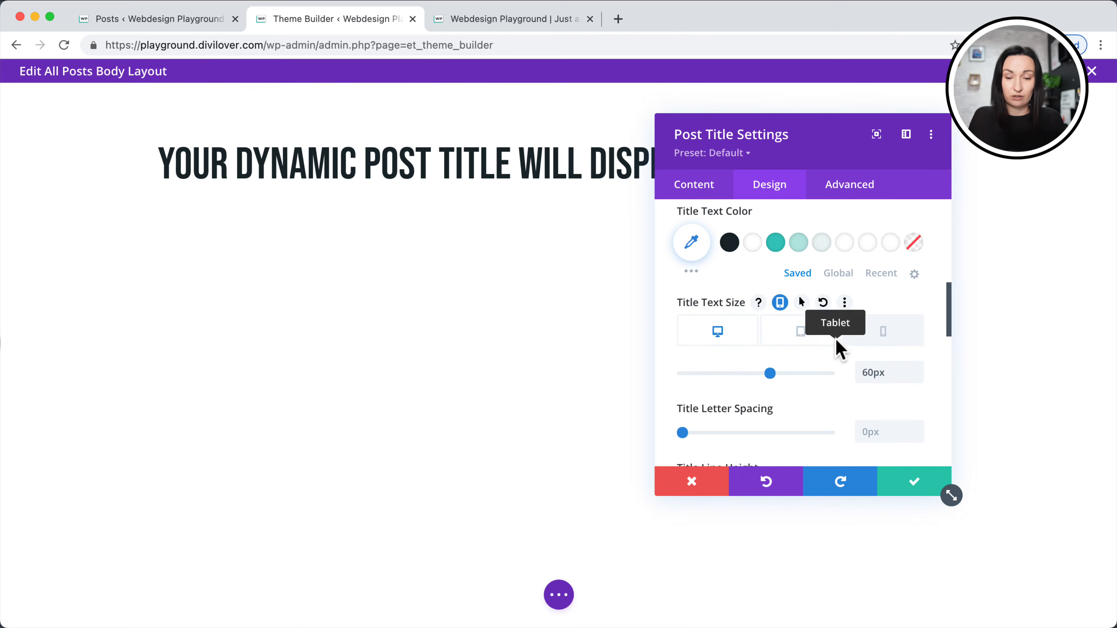
{"action": "right_click", "coordinate": [804, 334]}
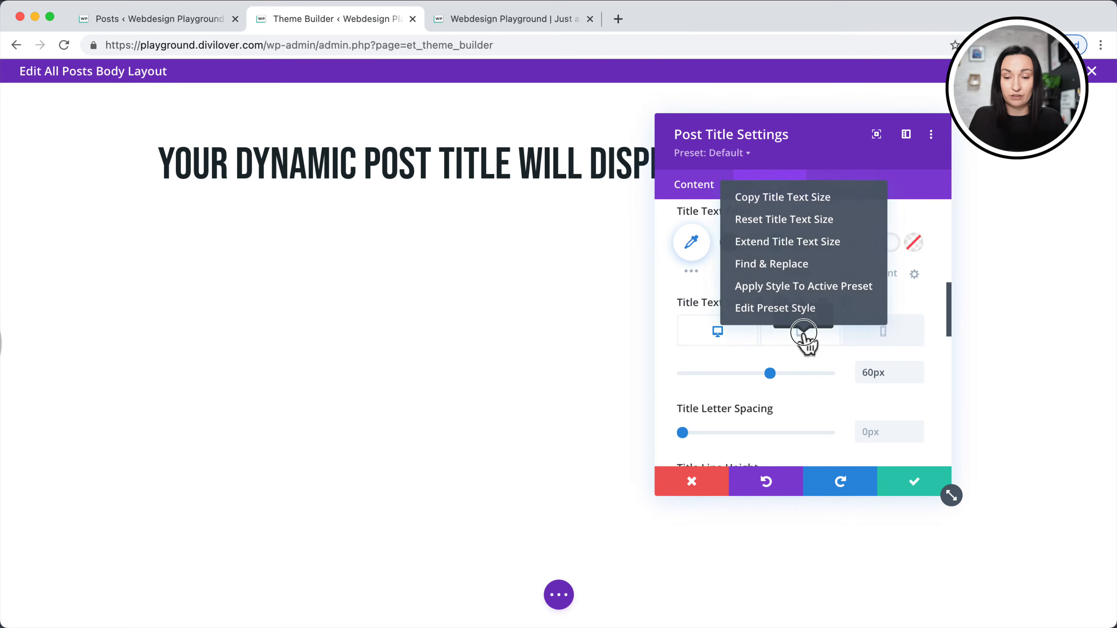
{"action": "left_click", "coordinate": [806, 336]}
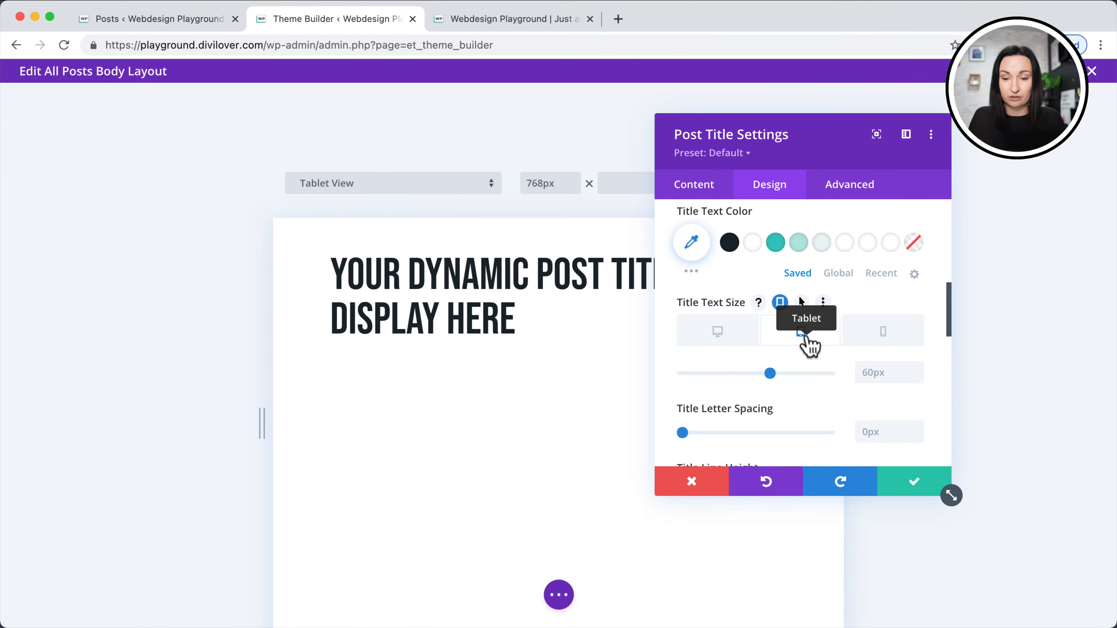
{"action": "left_click", "coordinate": [876, 372]}
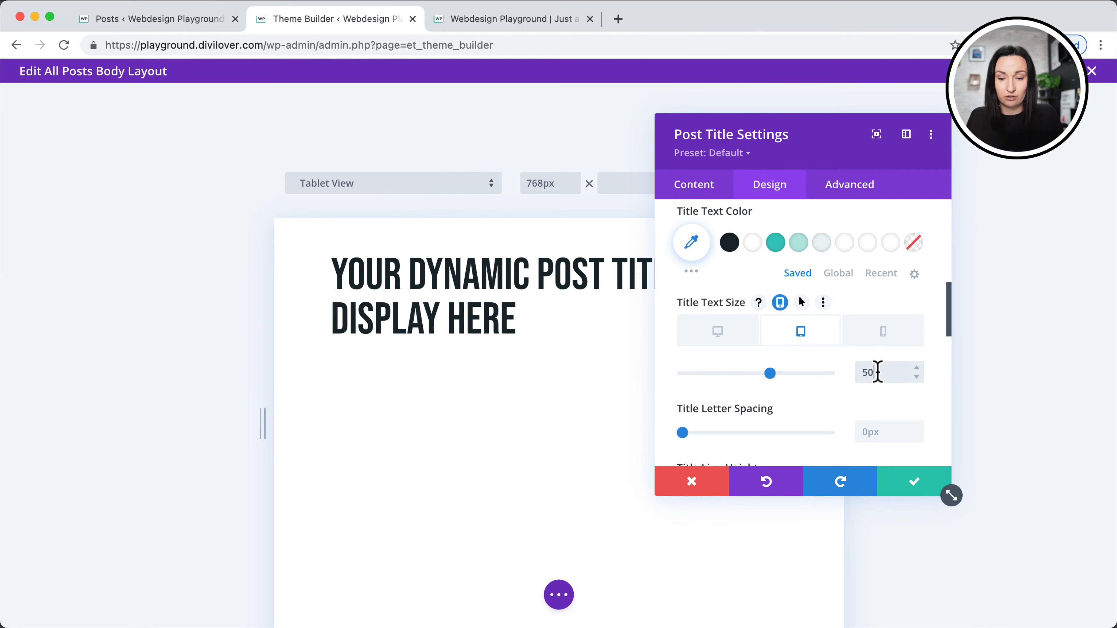
{"action": "left_click", "coordinate": [890, 386]}
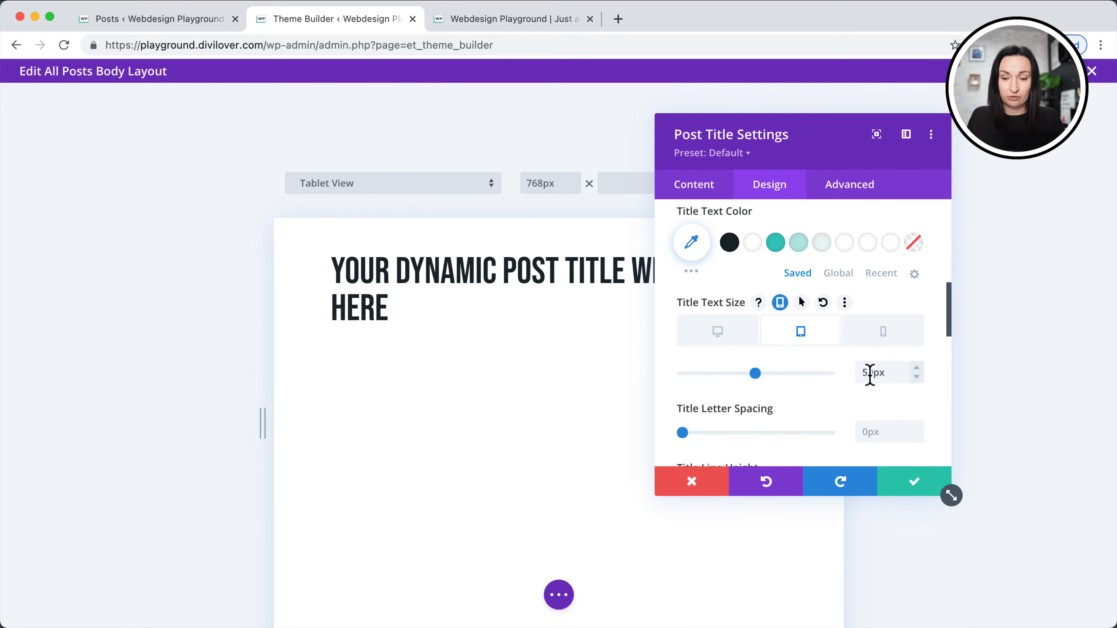
{"action": "left_click_drag", "start_coordinate": [873, 371], "coordinate": [838, 382]}
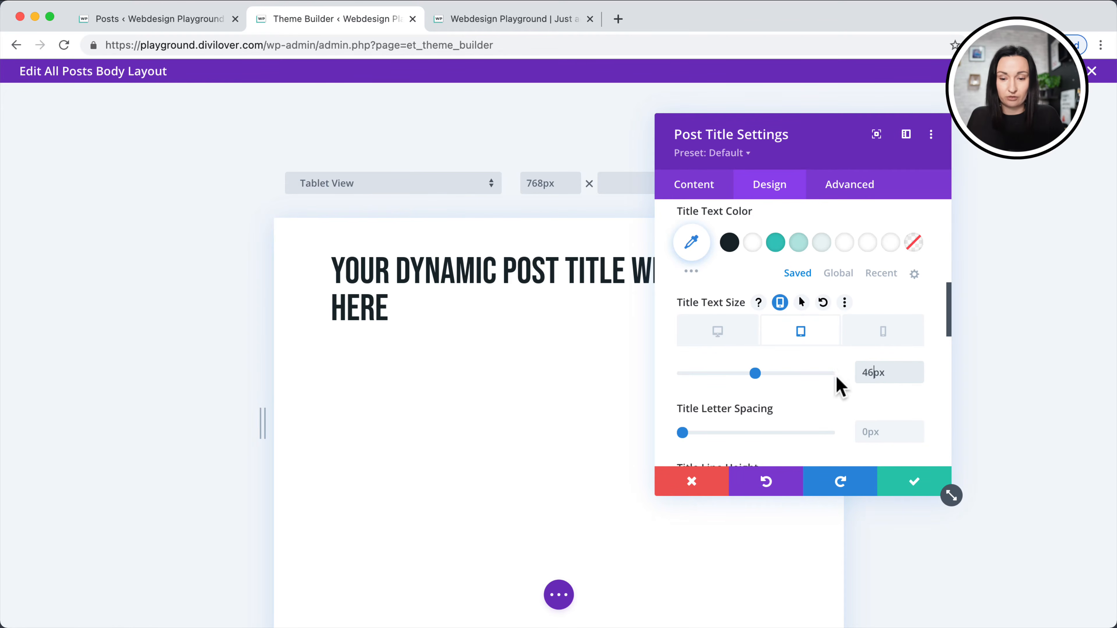
Set the title text size for phones to 36px and return to the desktop view.
{"action": "left_click", "coordinate": [883, 332]}
{"action": "left_click", "coordinate": [875, 373]}
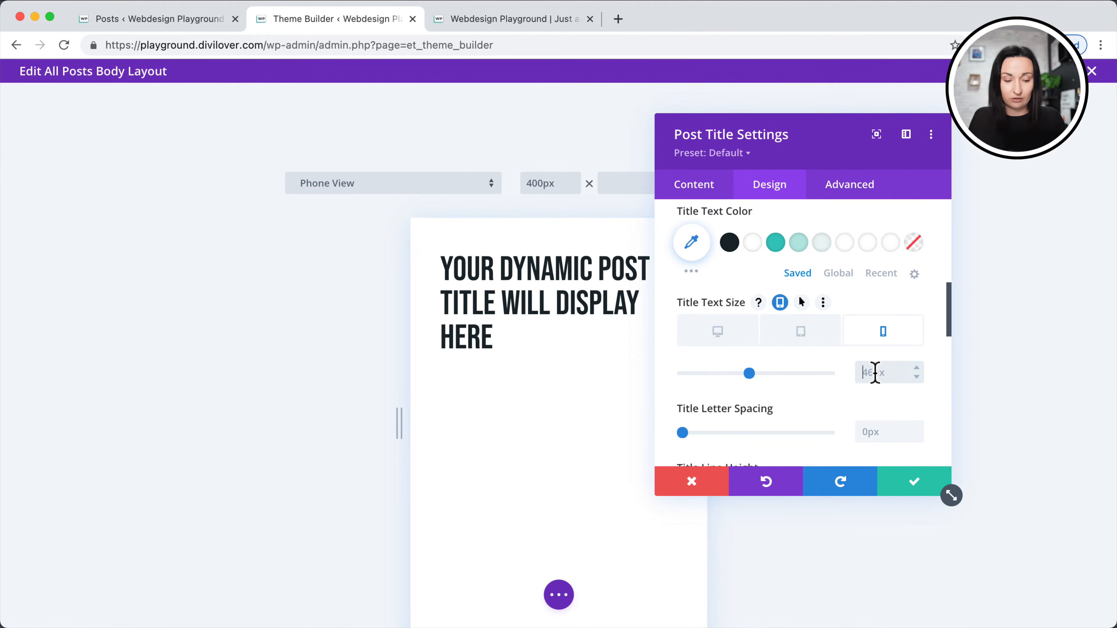
{"action": "type", "text": "36"}
{"action": "left_click", "coordinate": [870, 398]}
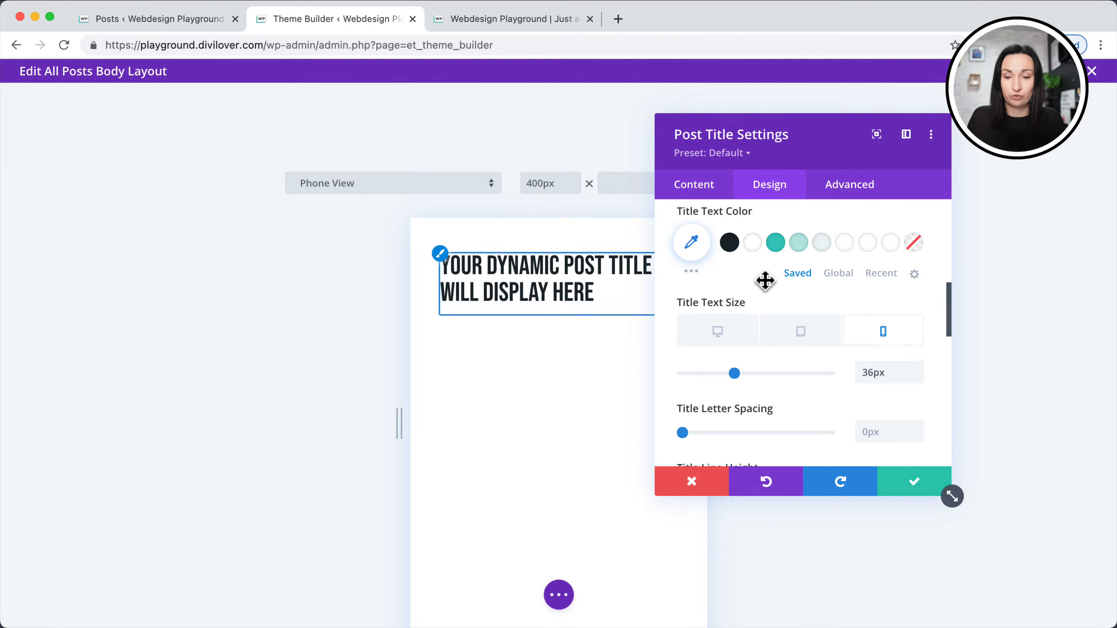
{"action": "left_click", "coordinate": [713, 335]}
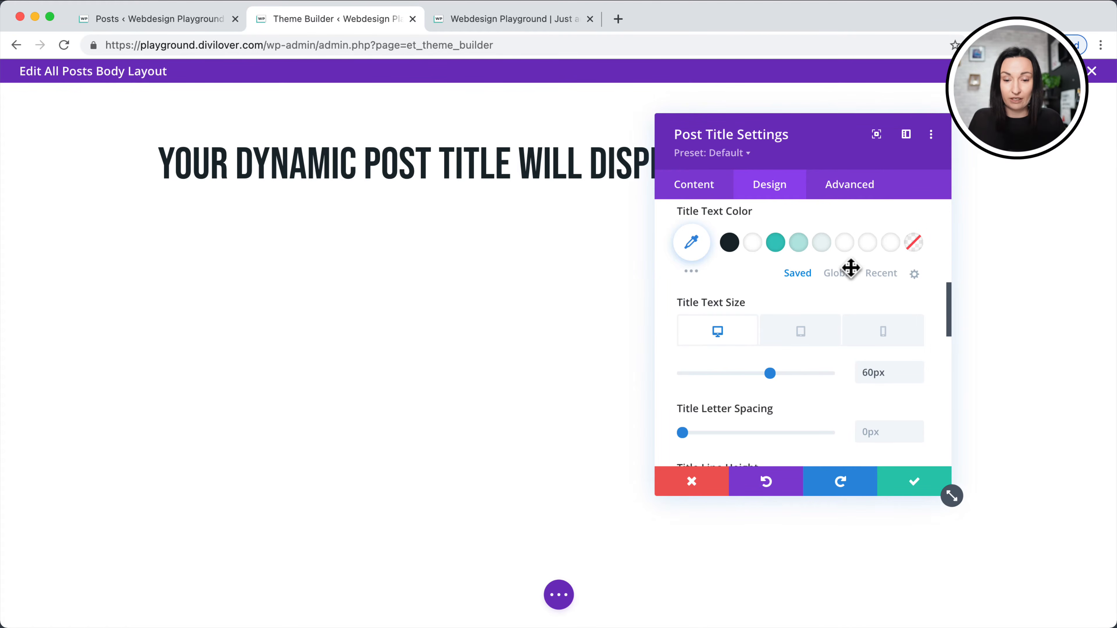
Center the post title text and save the Post Title module settings.
{"action": "scroll", "coordinate": [850, 270], "scroll_direction": "up", "scroll_amount": 4}
{"action": "left_click", "coordinate": [775, 328]}
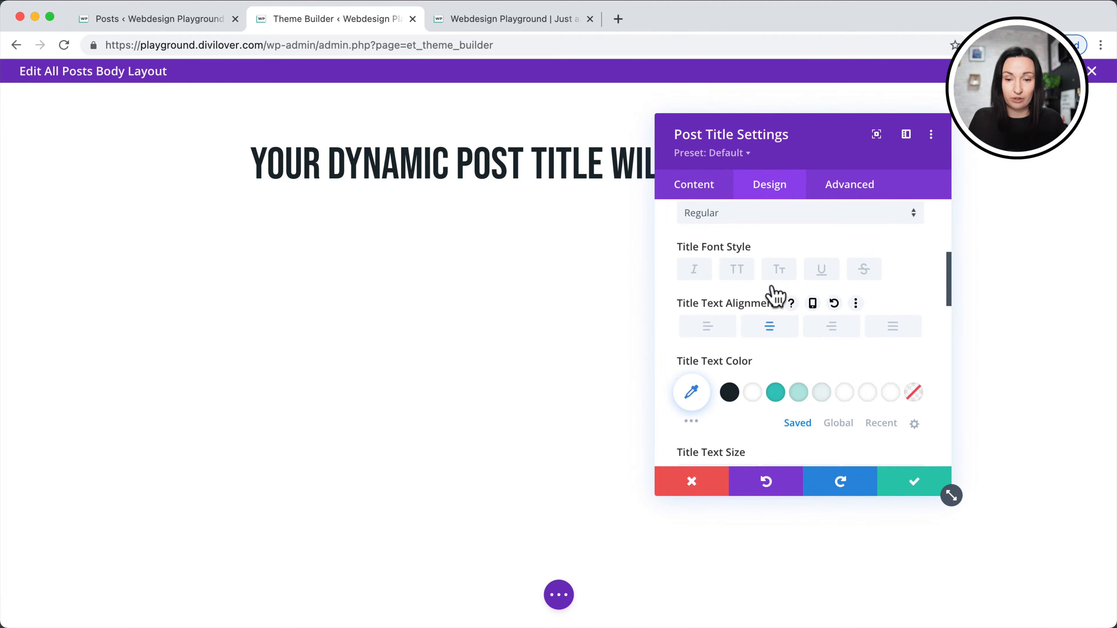
{"action": "left_click_drag", "start_coordinate": [780, 140], "coordinate": [785, 170]}
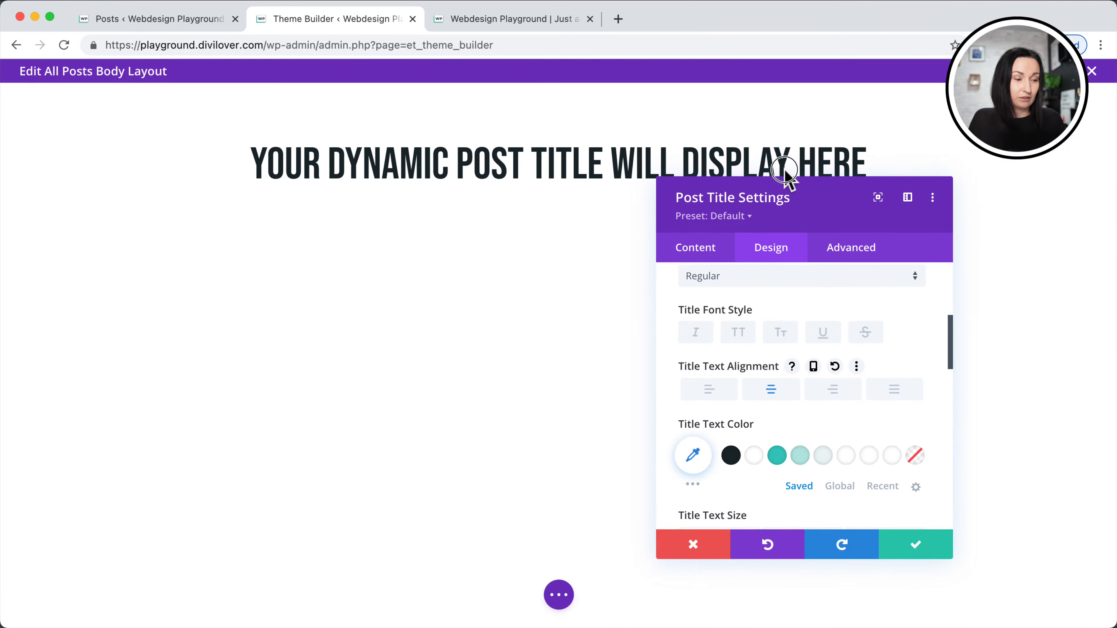
{"action": "left_click", "coordinate": [925, 550]}
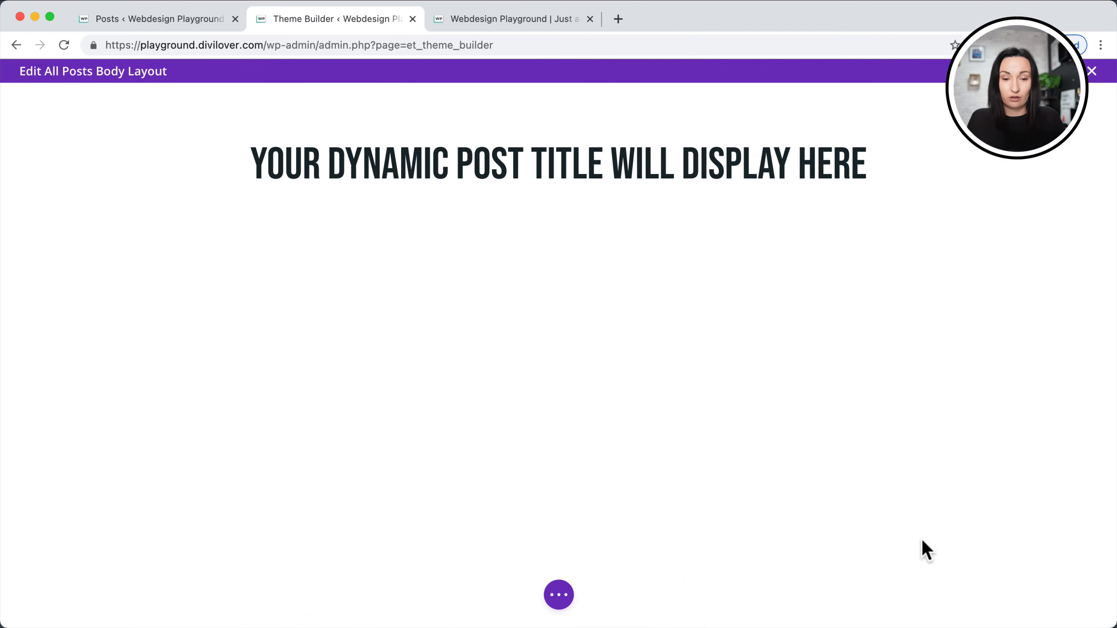
Give the section containing the post title the light global background color #e9f4f4.
{"action": "left_click", "coordinate": [38, 98]}
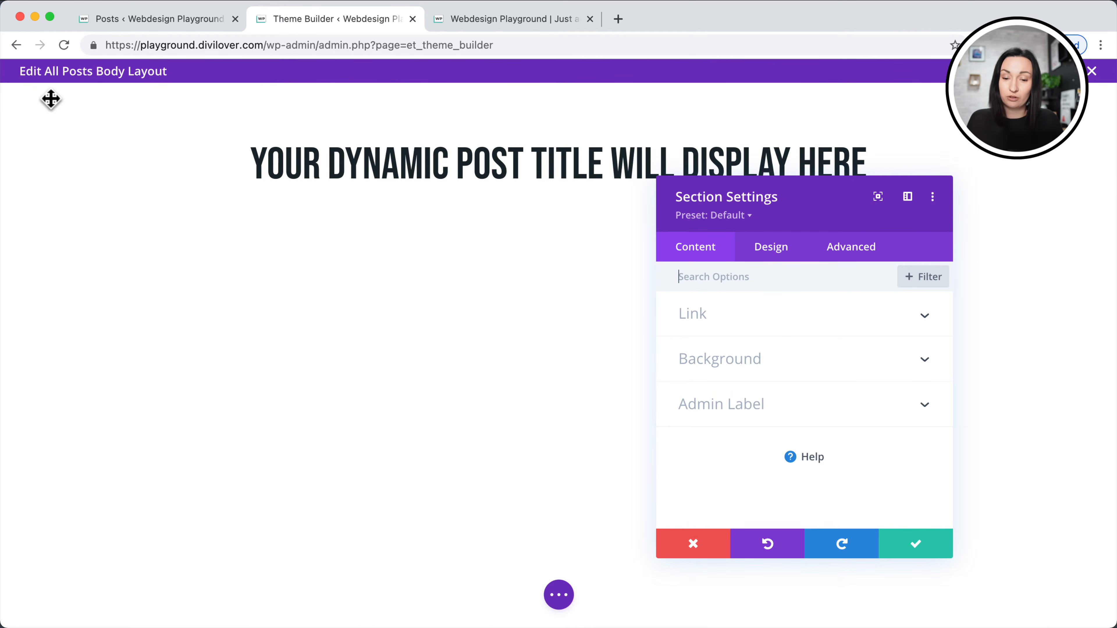
{"action": "left_click", "coordinate": [756, 355]}
{"action": "scroll", "coordinate": [804, 386], "scroll_direction": "down", "scroll_amount": 2}
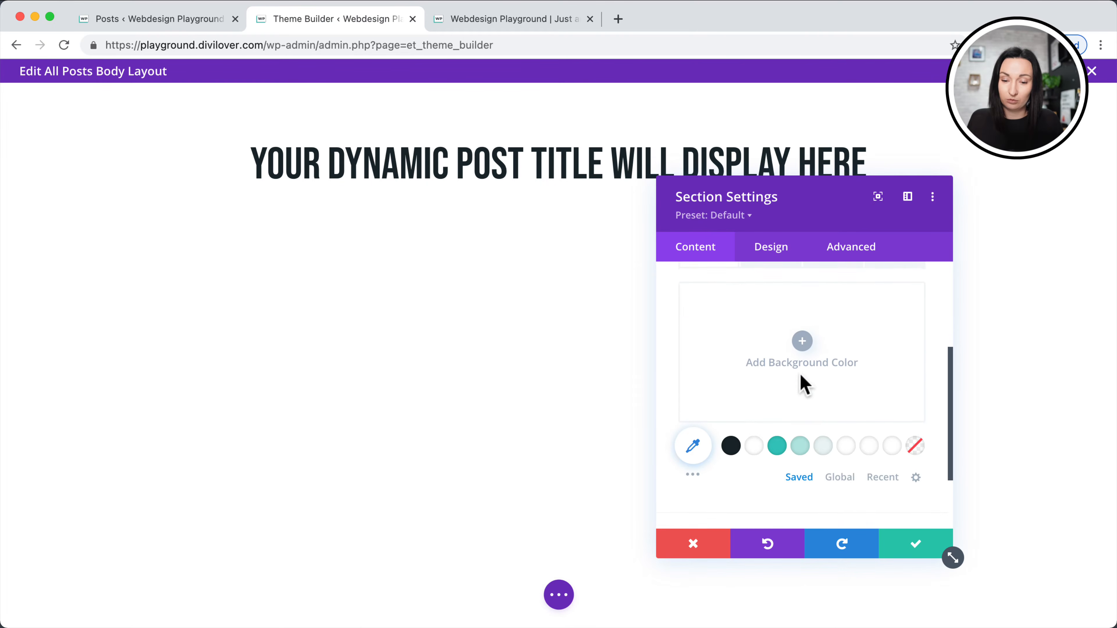
{"action": "left_click", "coordinate": [841, 479]}
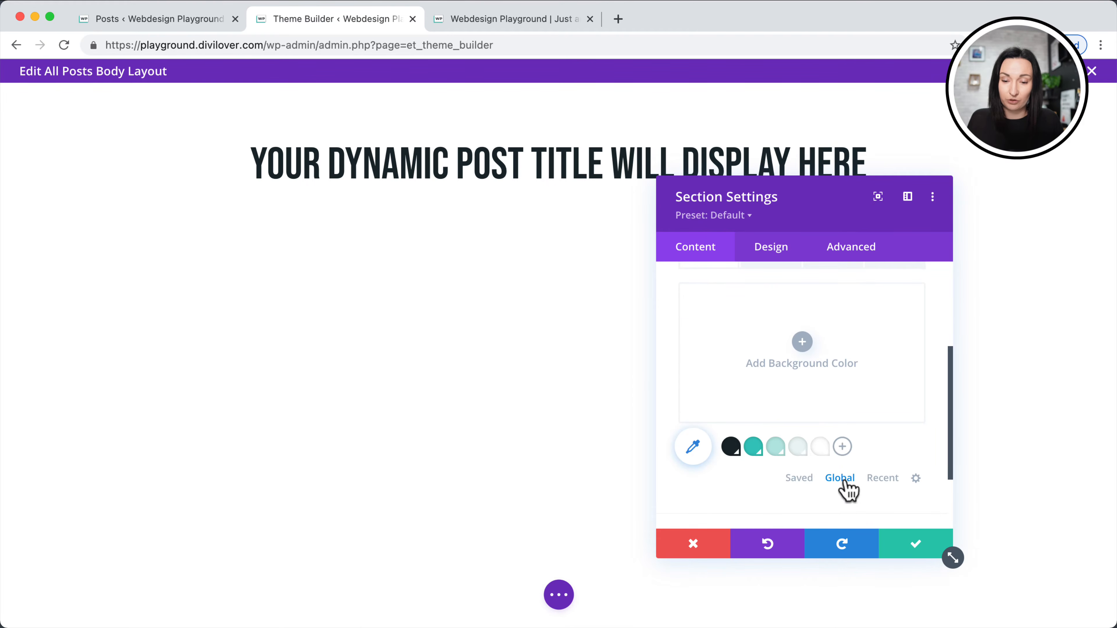
{"action": "left_click", "coordinate": [797, 447]}
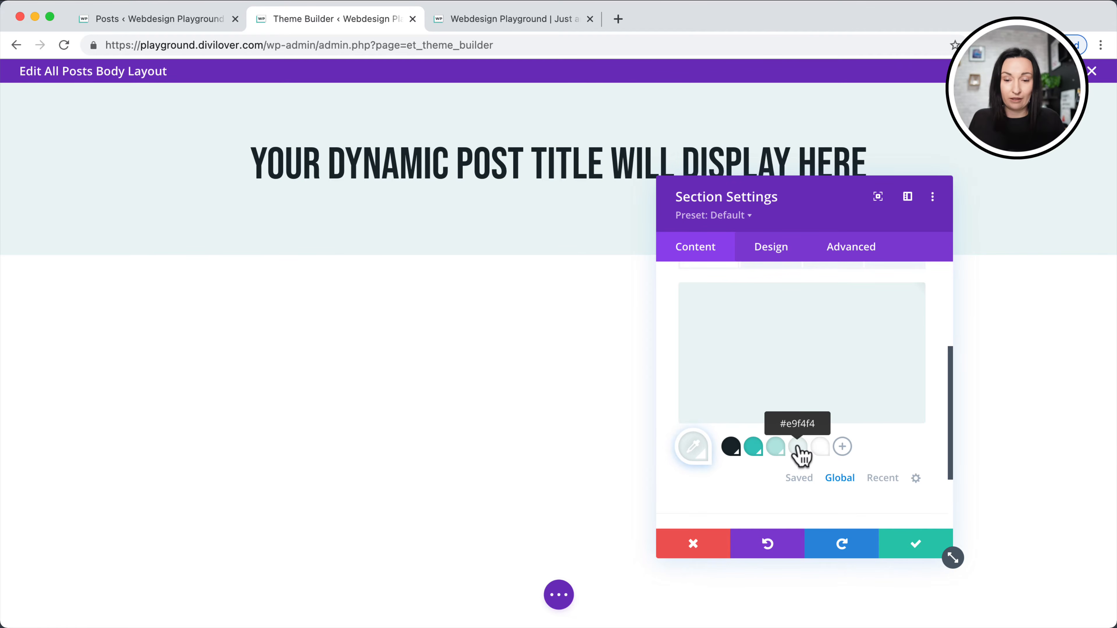
{"action": "mouse_move", "coordinate": [823, 395]}
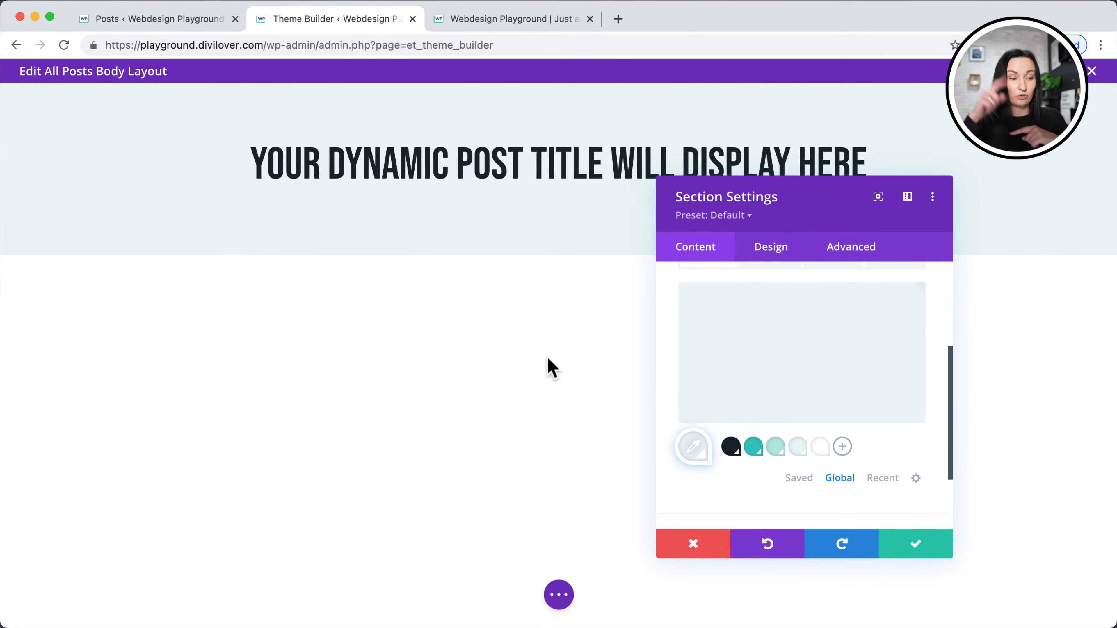
{"action": "scroll", "coordinate": [763, 362], "scroll_direction": "up", "scroll_amount": 5}
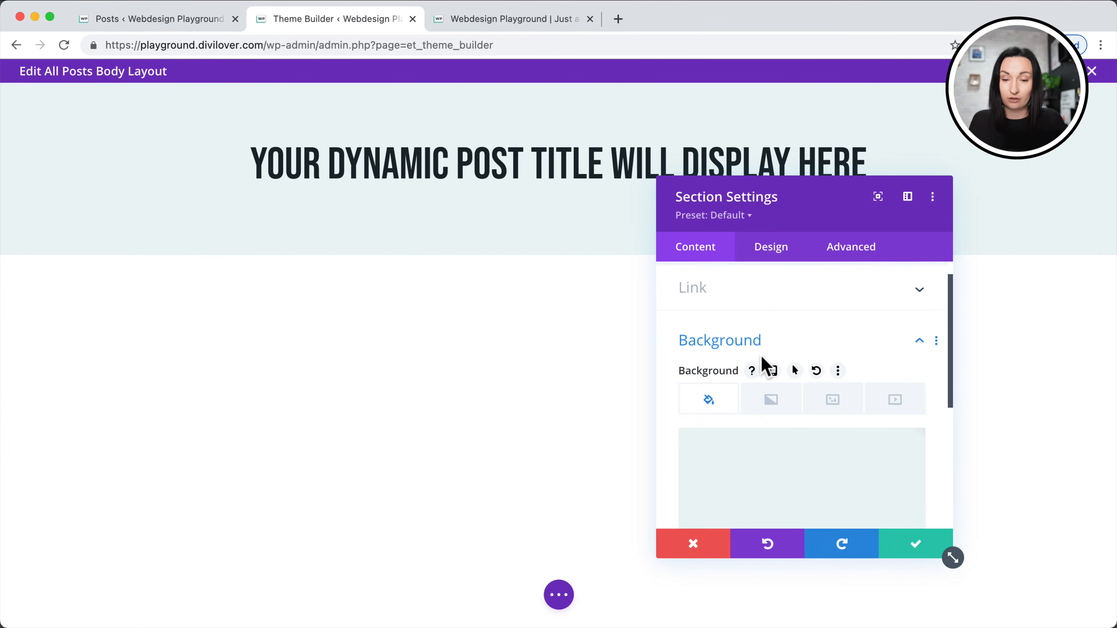
Add a 1px bottom border to the section in the darkest global color.
{"action": "left_click", "coordinate": [778, 260]}
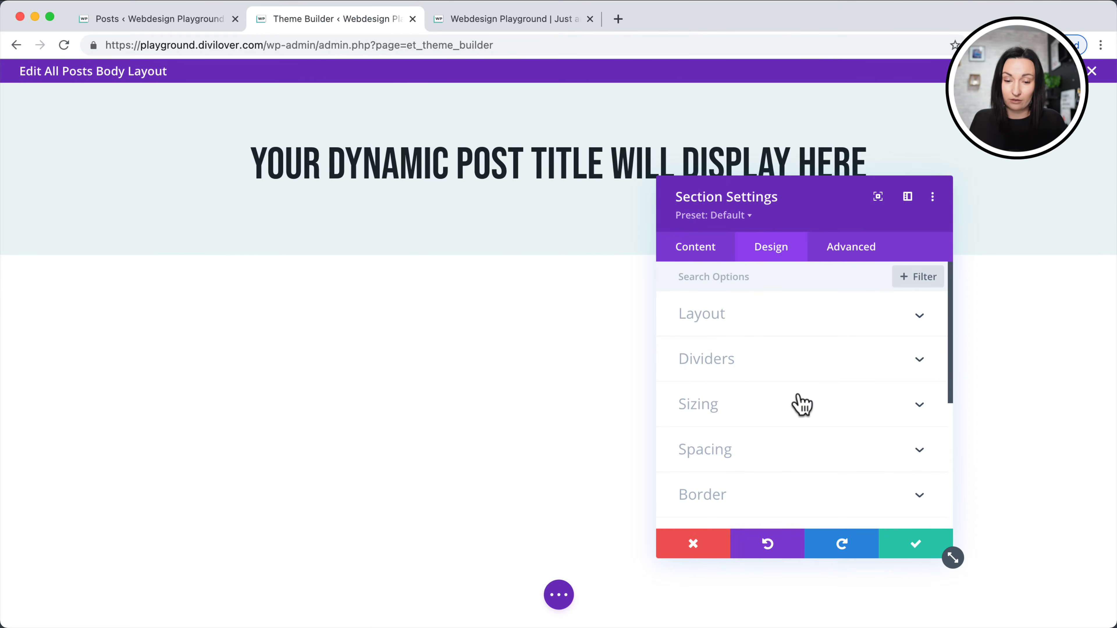
{"action": "scroll", "coordinate": [802, 404], "scroll_direction": "down", "scroll_amount": 3}
{"action": "left_click", "coordinate": [796, 365]}
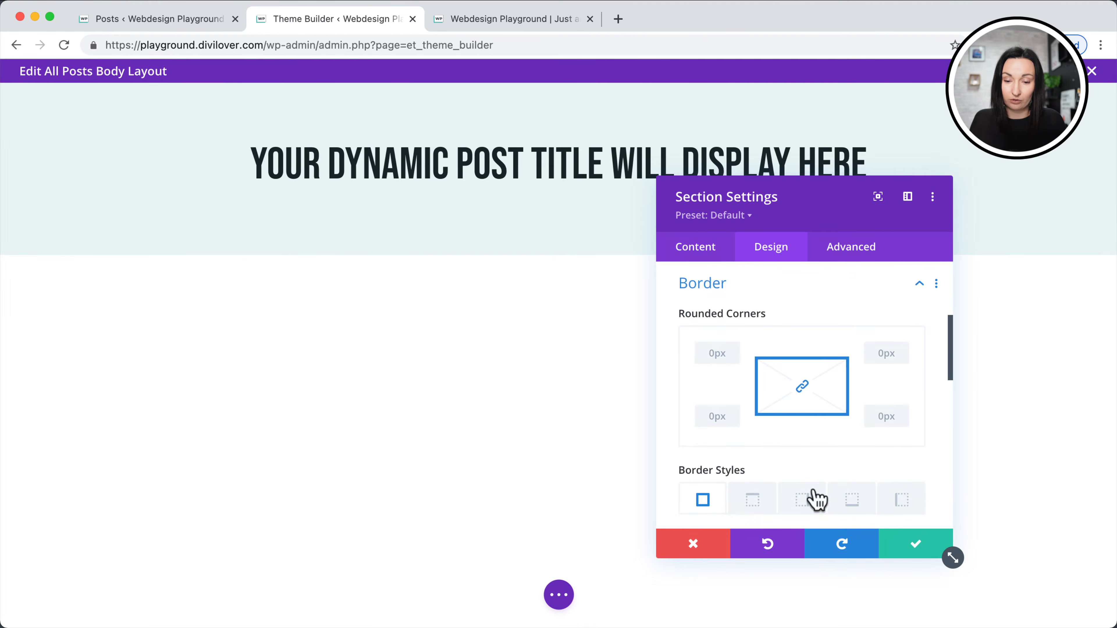
{"action": "scroll", "coordinate": [810, 456], "scroll_direction": "down", "scroll_amount": 3}
{"action": "left_click", "coordinate": [850, 366]}
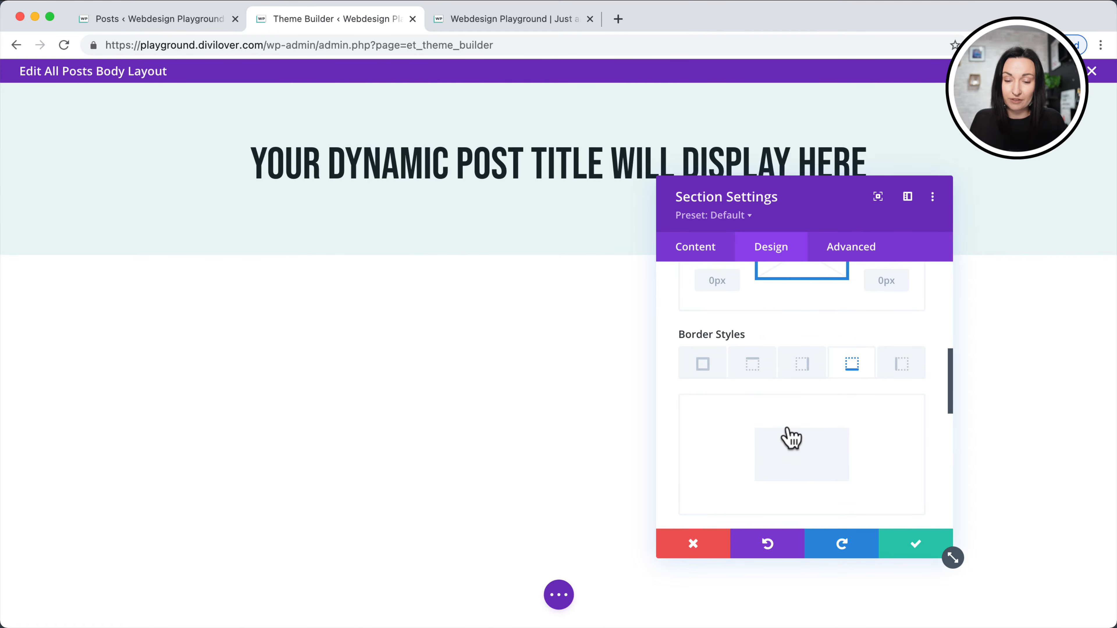
{"action": "scroll", "coordinate": [789, 436], "scroll_direction": "down", "scroll_amount": 2}
{"action": "scroll", "coordinate": [788, 434], "scroll_direction": "down", "scroll_amount": 2}
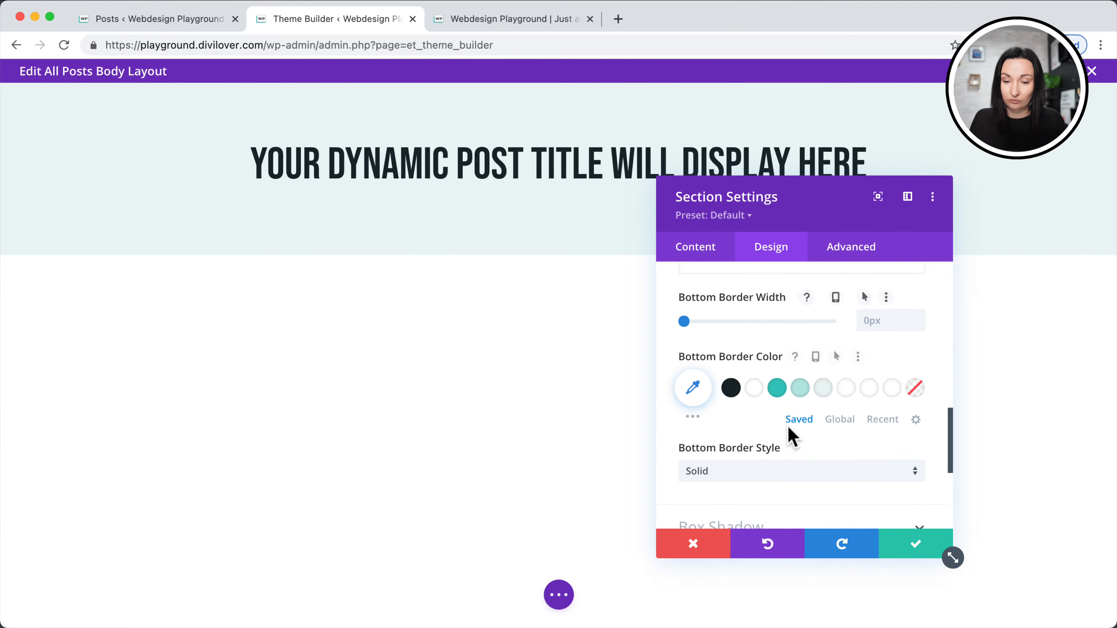
{"action": "left_click", "coordinate": [840, 421]}
{"action": "left_click", "coordinate": [730, 388]}
{"action": "left_click", "coordinate": [917, 318]}
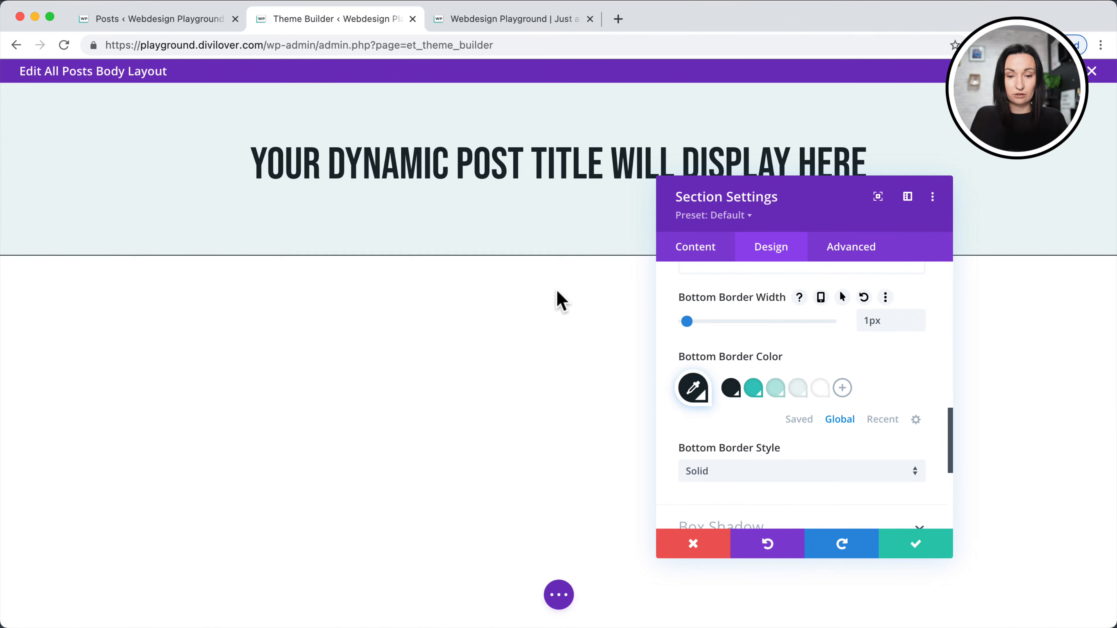
Examine the finished blog post design's title, post meta and laptop-framed video area across the section border.
{"action": "scroll", "coordinate": [863, 330], "scroll_direction": "up", "scroll_amount": 2}
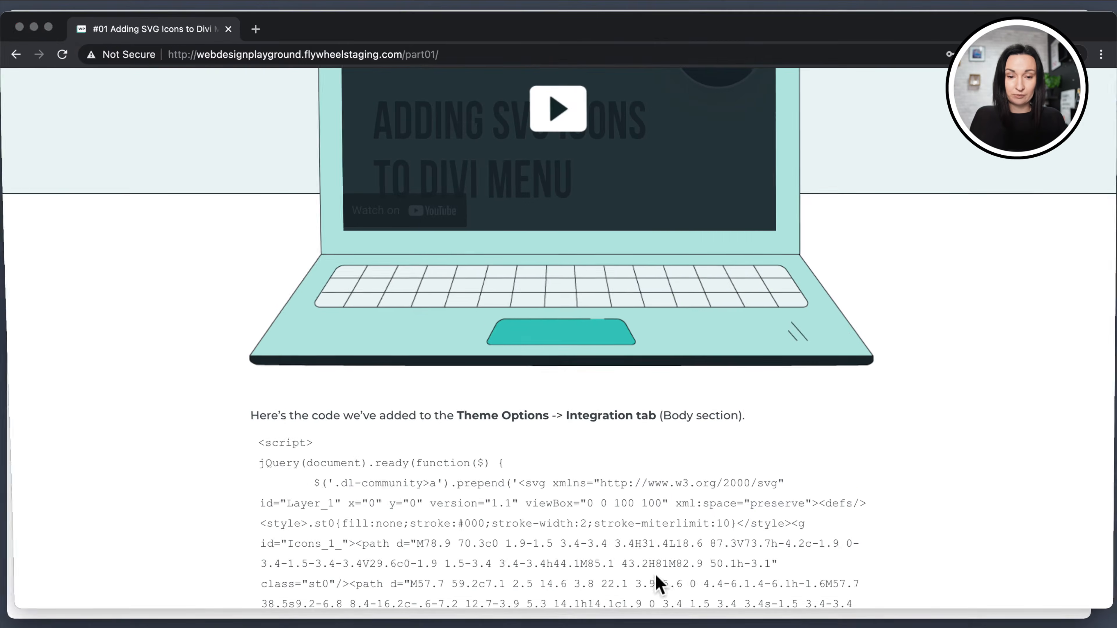
{"action": "scroll", "coordinate": [598, 452], "scroll_direction": "up", "scroll_amount": 8}
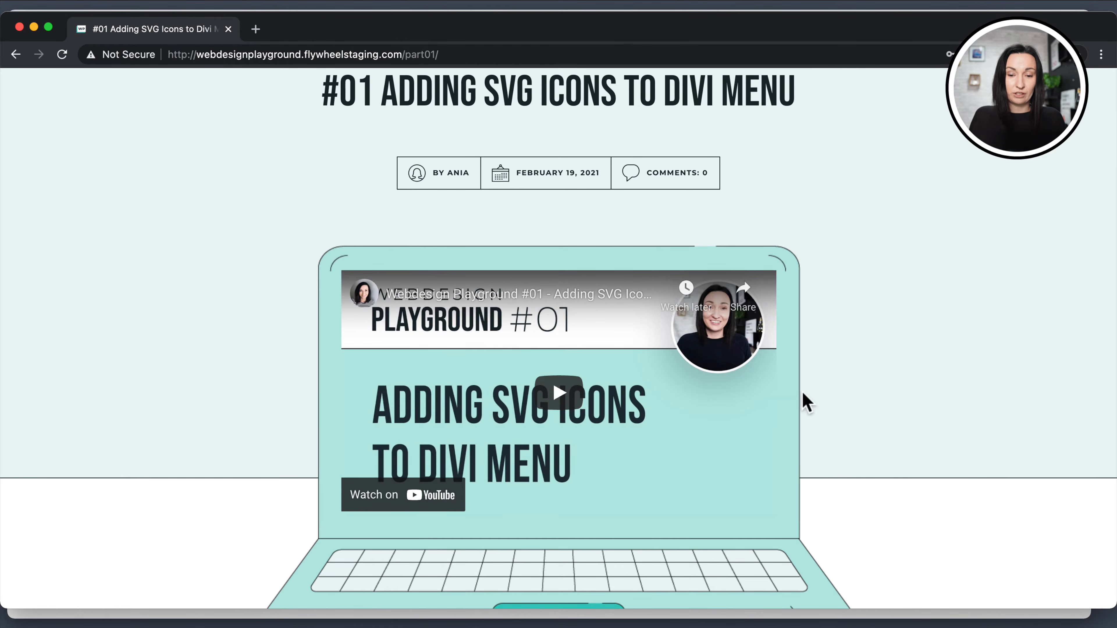
{"action": "scroll", "coordinate": [926, 497], "scroll_direction": "up", "scroll_amount": 2}
{"action": "scroll", "coordinate": [928, 497], "scroll_direction": "down", "scroll_amount": 4}
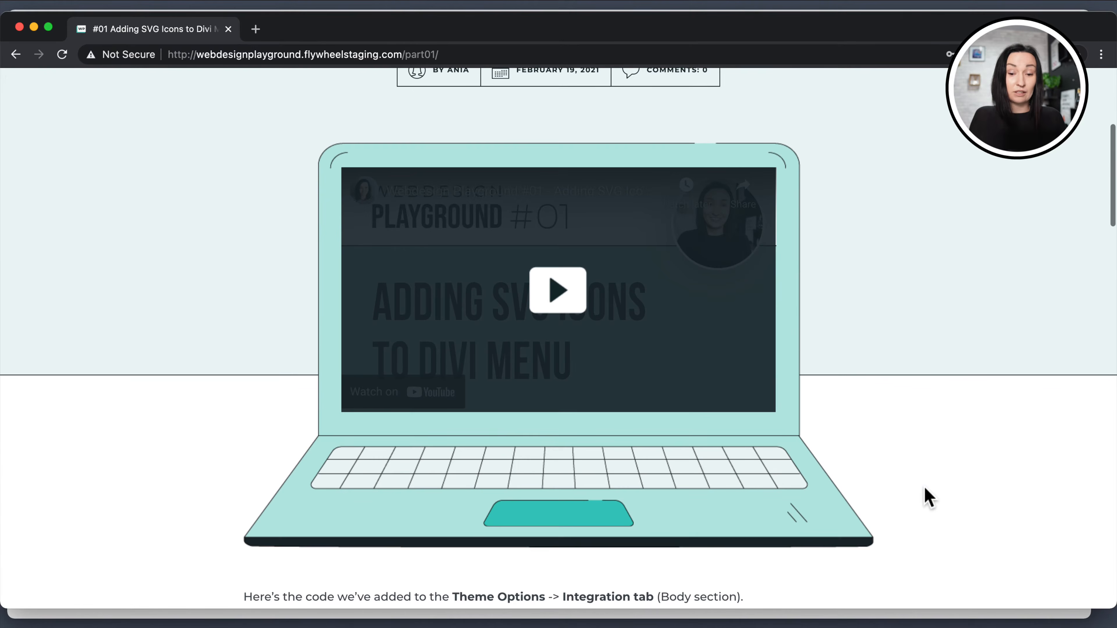
{"action": "scroll", "coordinate": [908, 433], "scroll_direction": "up", "scroll_amount": 4}
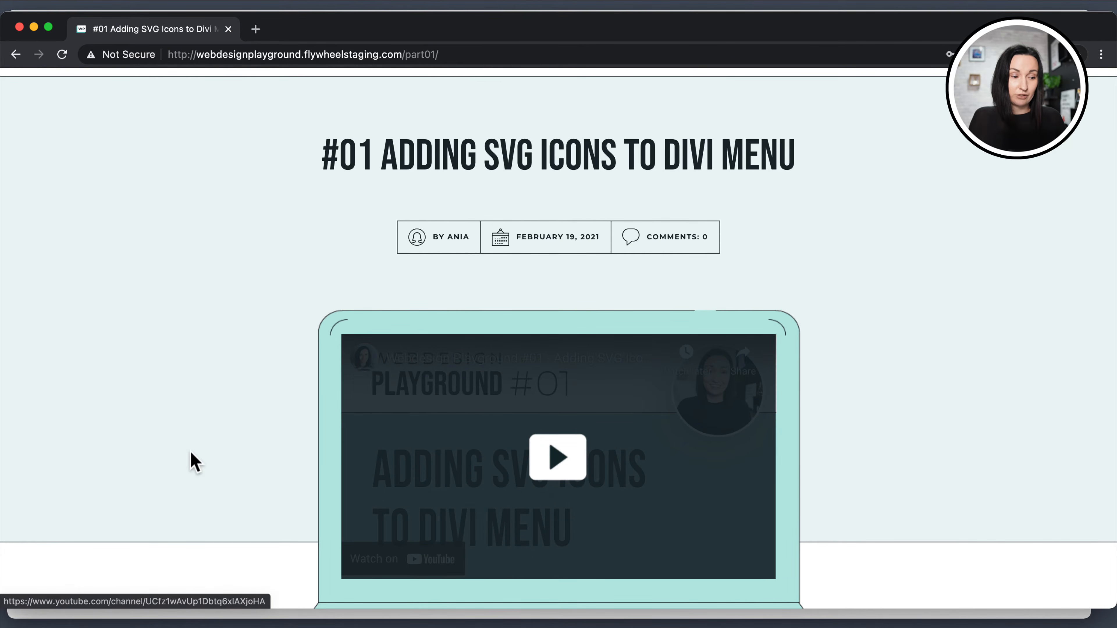
Check the laptop area in the finished design and set the post title section's bottom padding to 350px.
{"action": "scroll", "coordinate": [194, 462], "scroll_direction": "down", "scroll_amount": 5}
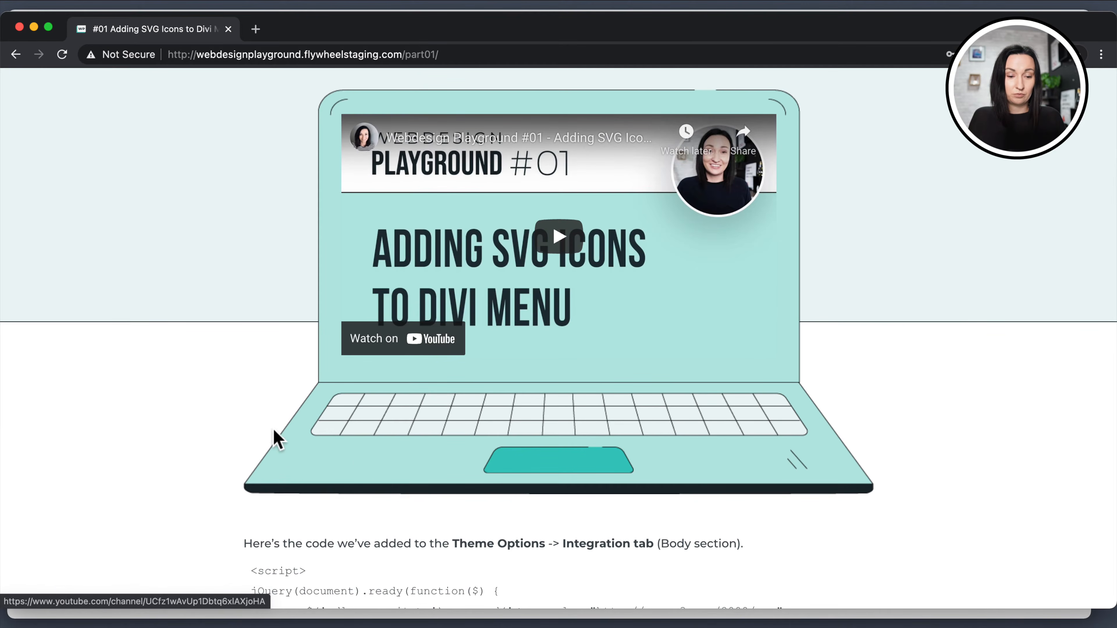
{"action": "scroll", "coordinate": [259, 439], "scroll_direction": "up", "scroll_amount": 6}
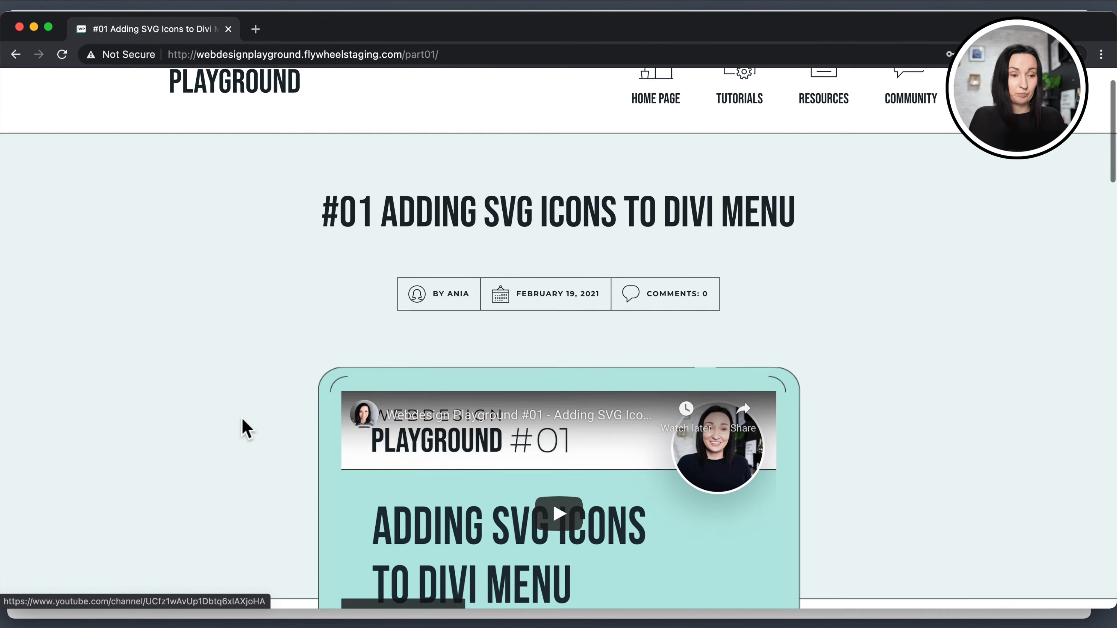
{"action": "left_click", "coordinate": [34, 27]}
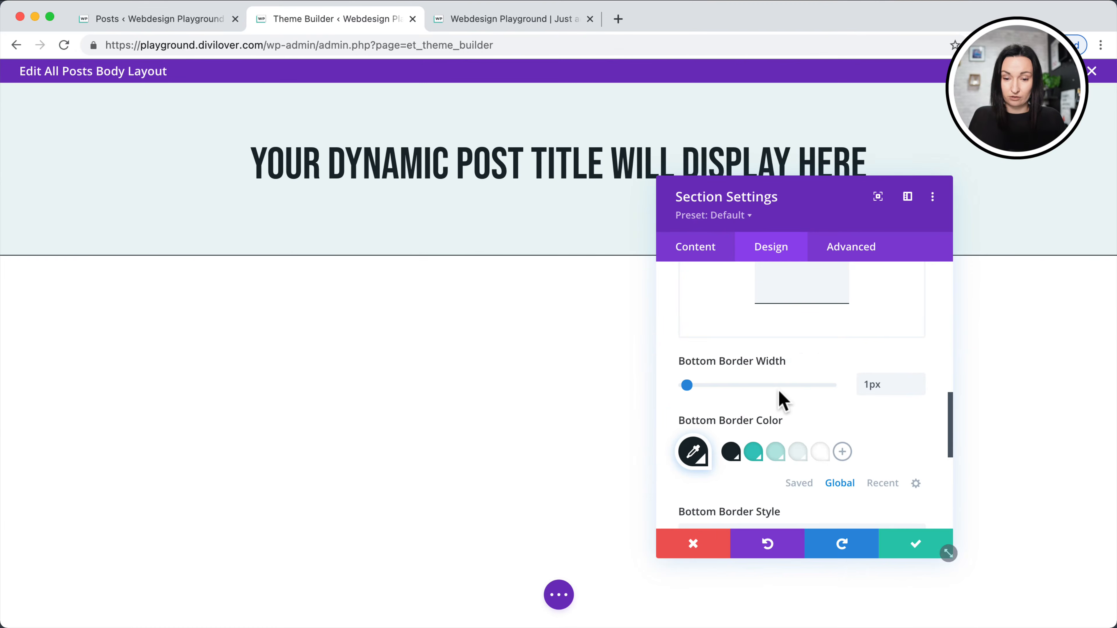
{"action": "scroll", "coordinate": [794, 399], "scroll_direction": "up", "scroll_amount": 3}
{"action": "scroll", "coordinate": [793, 327], "scroll_direction": "up", "scroll_amount": 6}
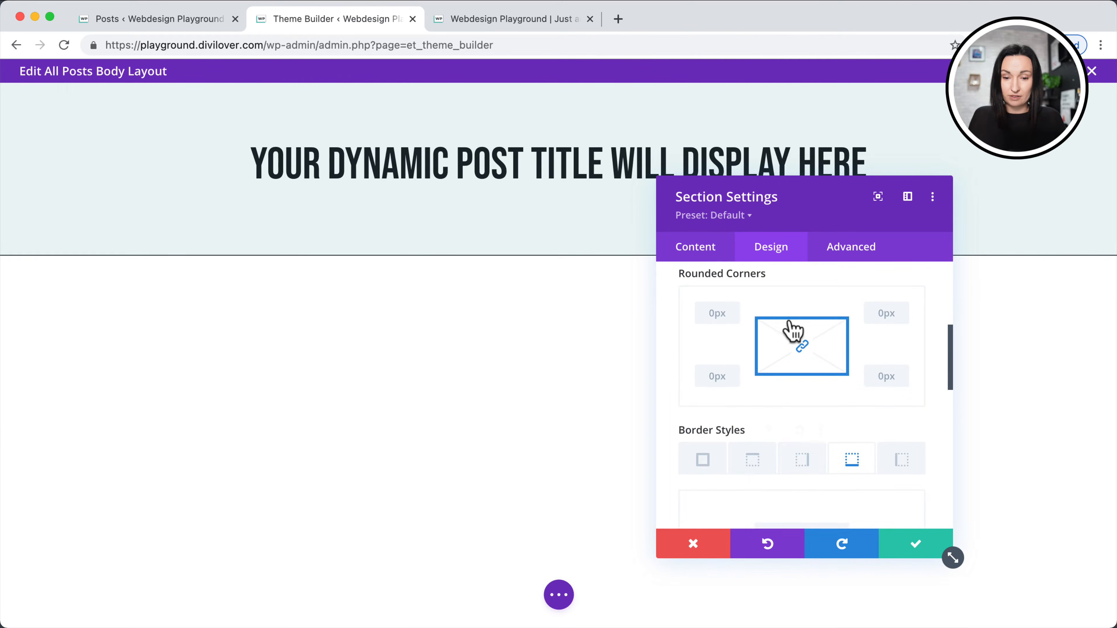
{"action": "left_click", "coordinate": [778, 457]}
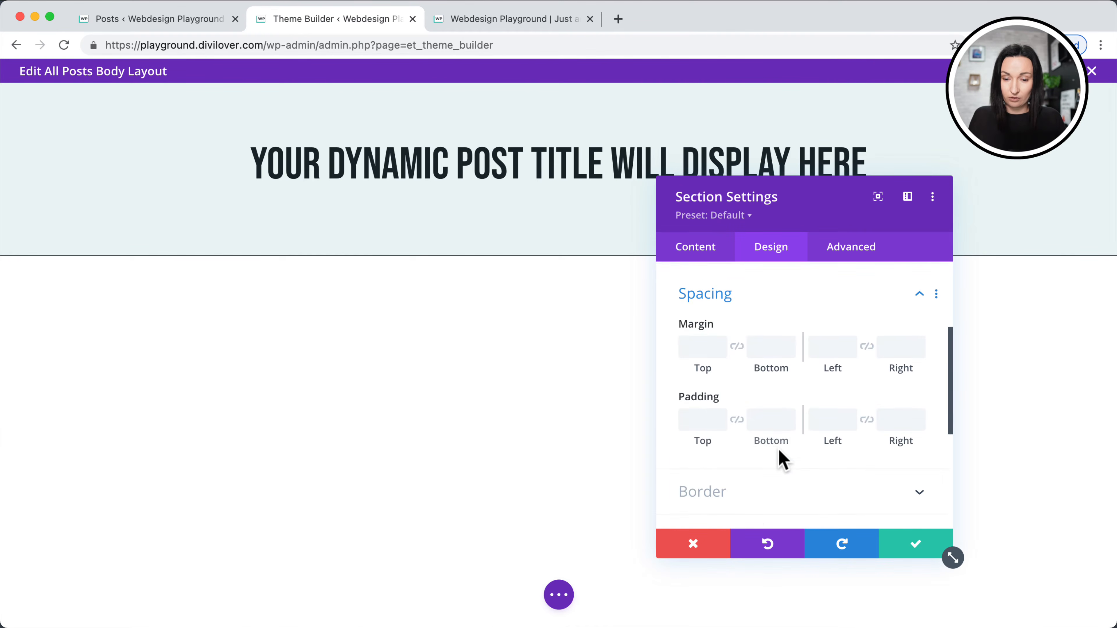
{"action": "left_click", "coordinate": [766, 413]}
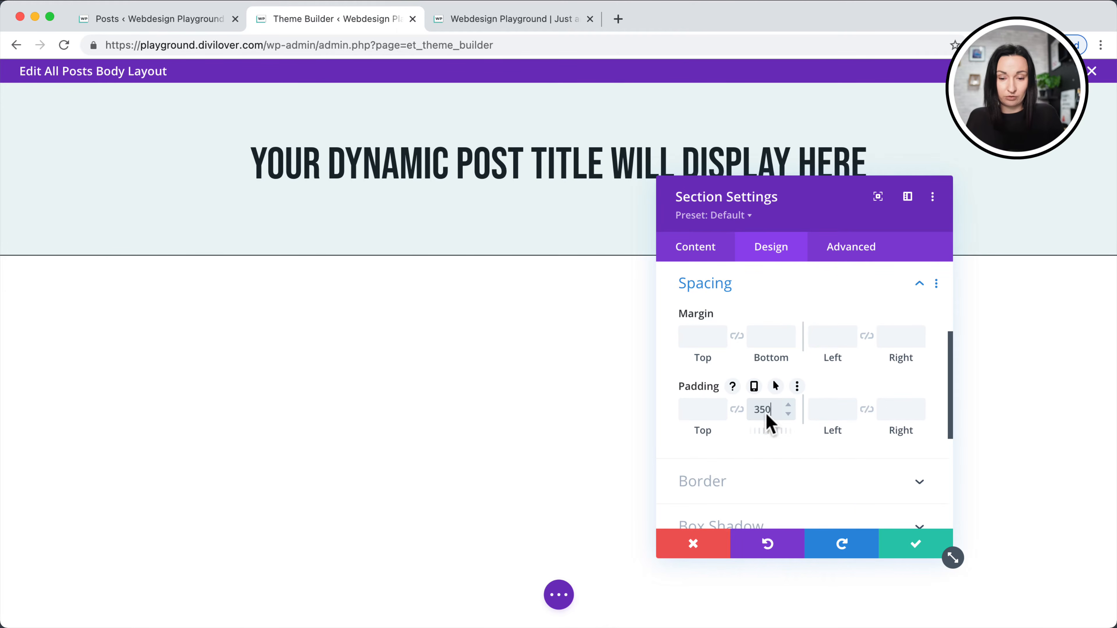
{"action": "left_click", "coordinate": [861, 381]}
Set the section's bottom padding to 200px for tablet and 100px for phone, and save the section settings.
{"action": "left_click", "coordinate": [775, 386]}
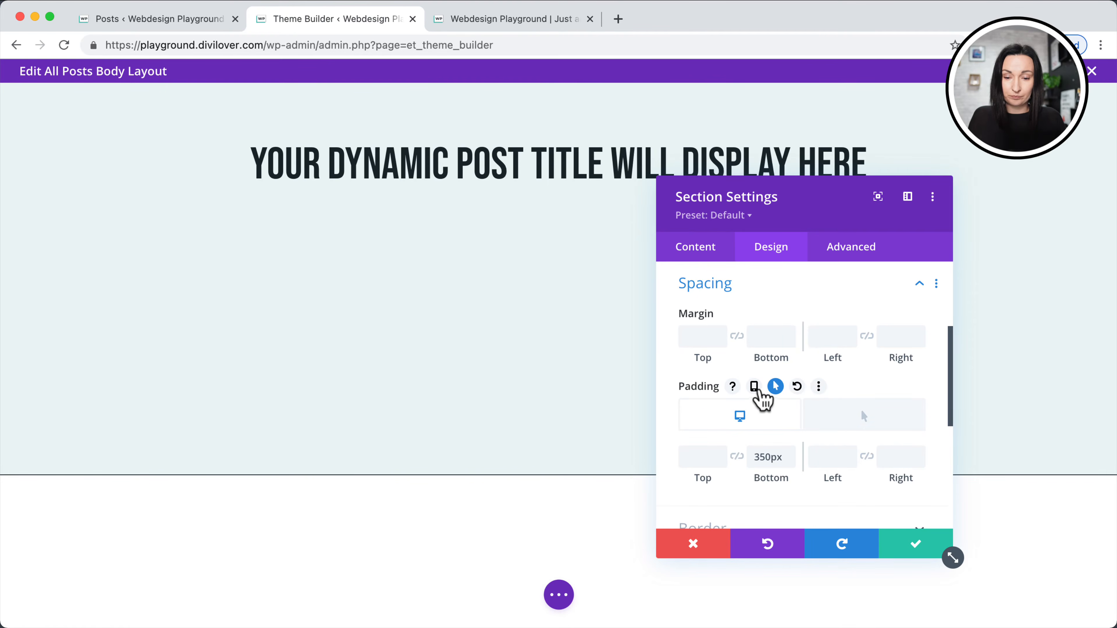
{"action": "left_click", "coordinate": [753, 386]}
{"action": "left_click", "coordinate": [834, 416]}
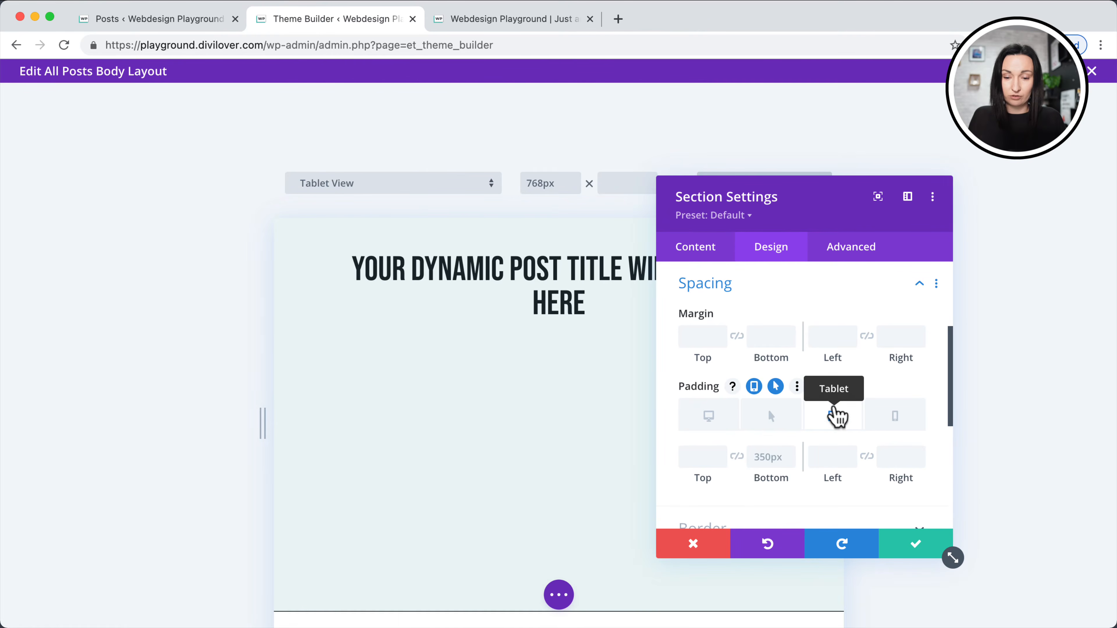
{"action": "left_click", "coordinate": [768, 460]}
{"action": "type", "text": "200"}
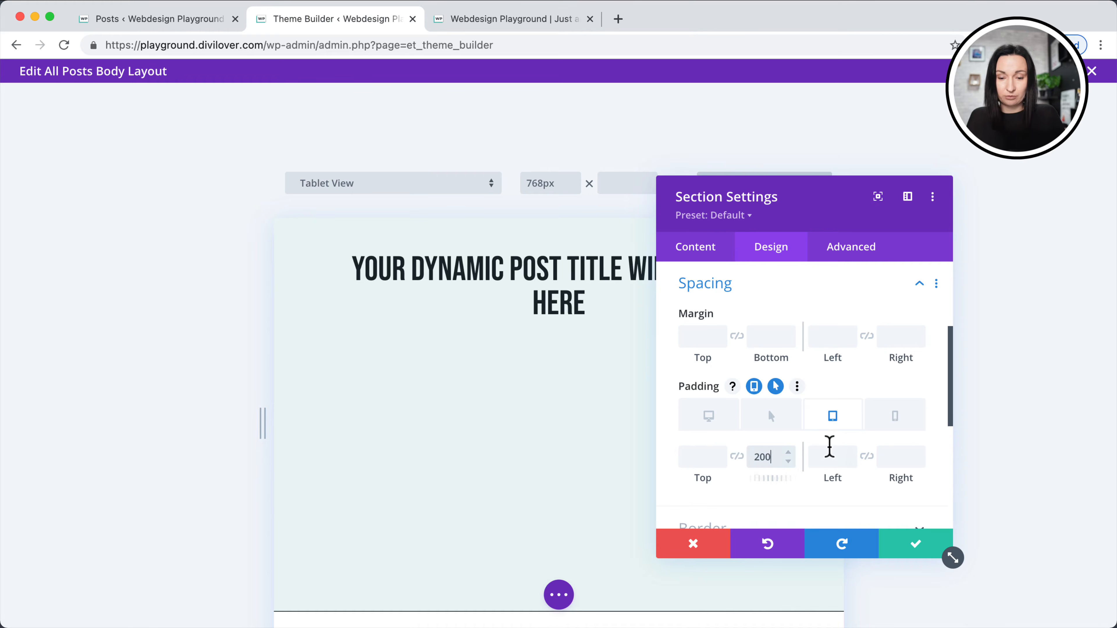
{"action": "left_click", "coordinate": [894, 416]}
{"action": "left_click", "coordinate": [761, 460]}
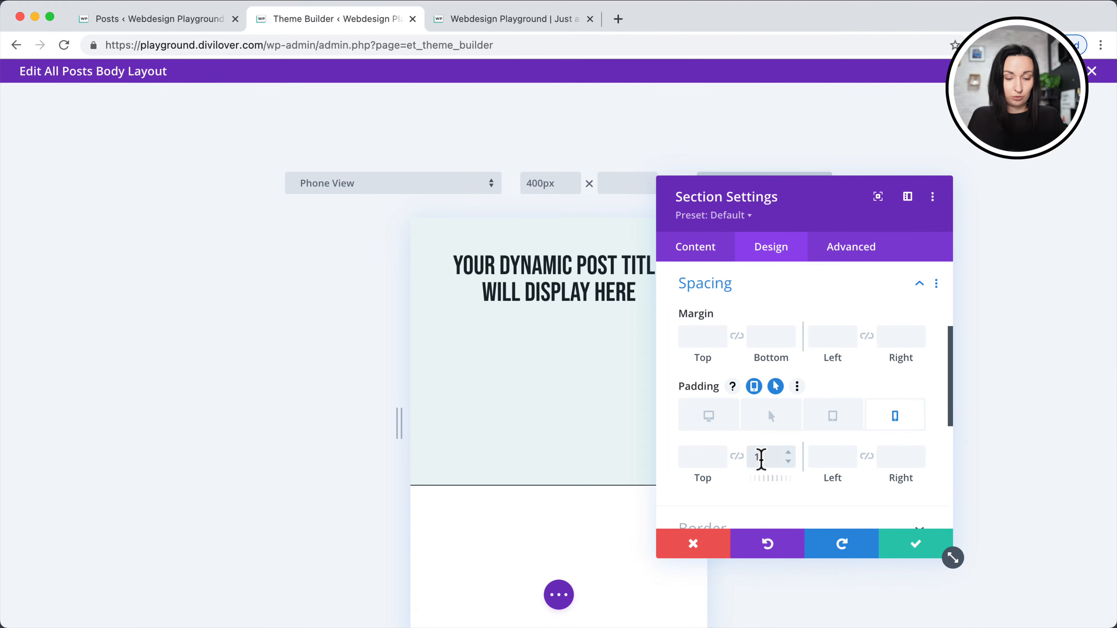
{"action": "type", "text": "100px"}
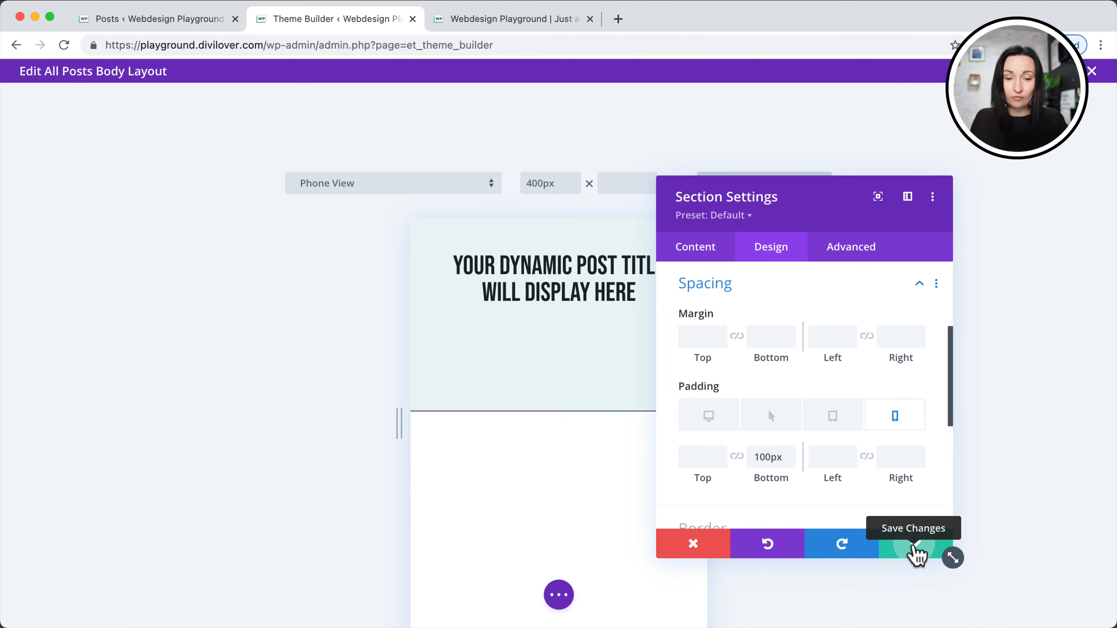
{"action": "left_click", "coordinate": [916, 552]}
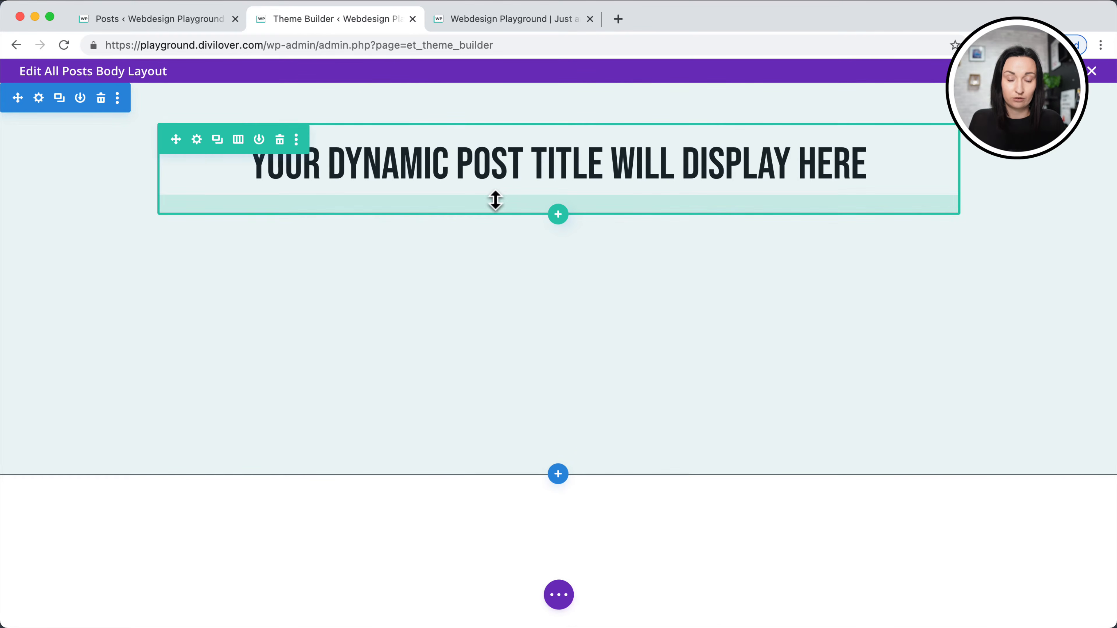
Remove the title row's bottom padding and insert a Blurb module in a new single-column row below it.
{"action": "left_click_drag", "start_coordinate": [494, 199], "coordinate": [498, 179]}
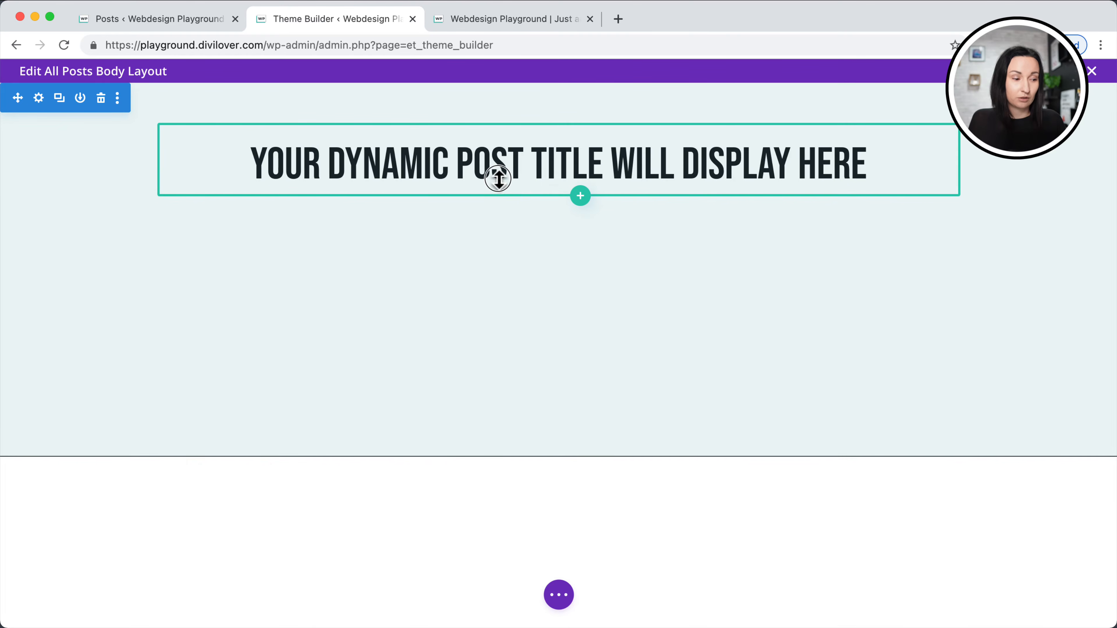
{"action": "left_click", "coordinate": [581, 198]}
{"action": "left_click", "coordinate": [493, 311]}
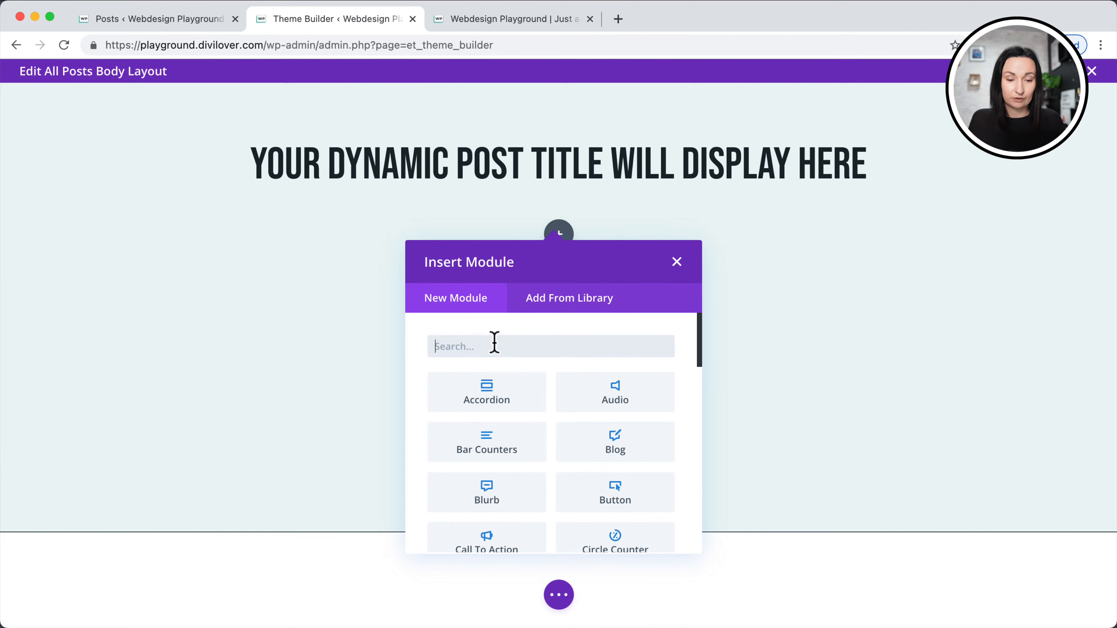
{"action": "type", "text": "blu"}
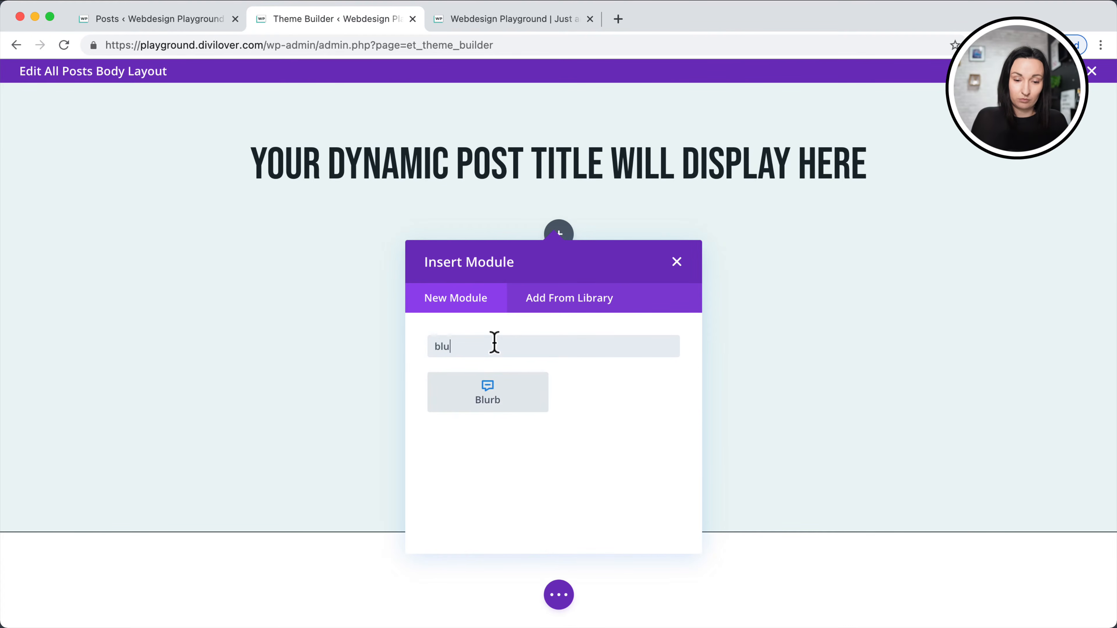
{"action": "left_click", "coordinate": [503, 391]}
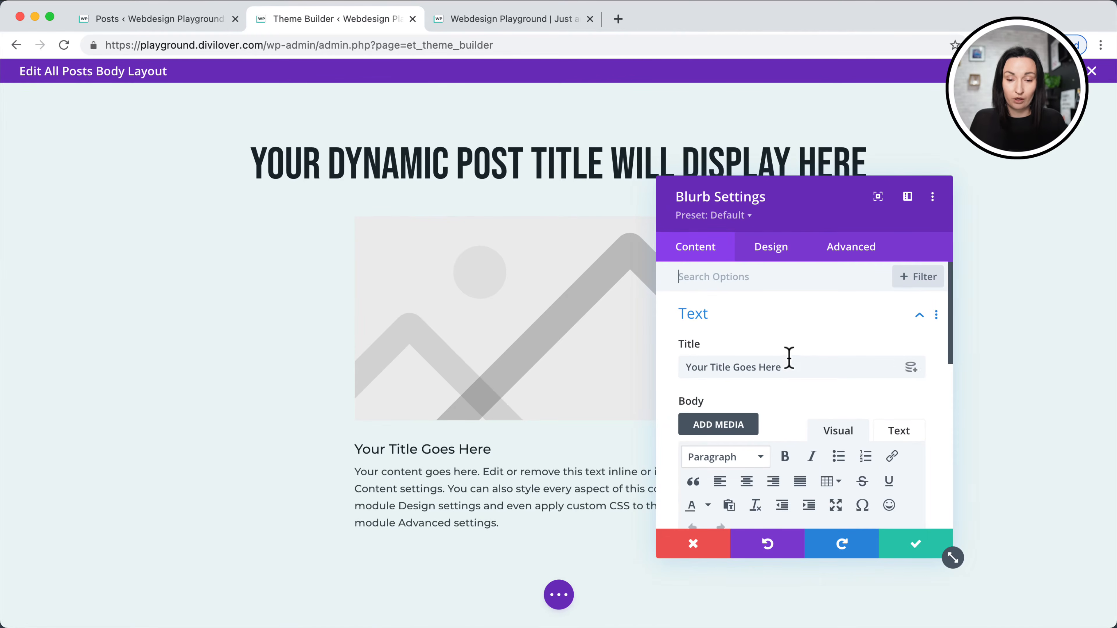
Delete the placeholder body text from the Blurb module.
{"action": "scroll", "coordinate": [788, 335], "scroll_direction": "down", "scroll_amount": 5}
{"action": "scroll", "coordinate": [789, 342], "scroll_direction": "up", "scroll_amount": 3}
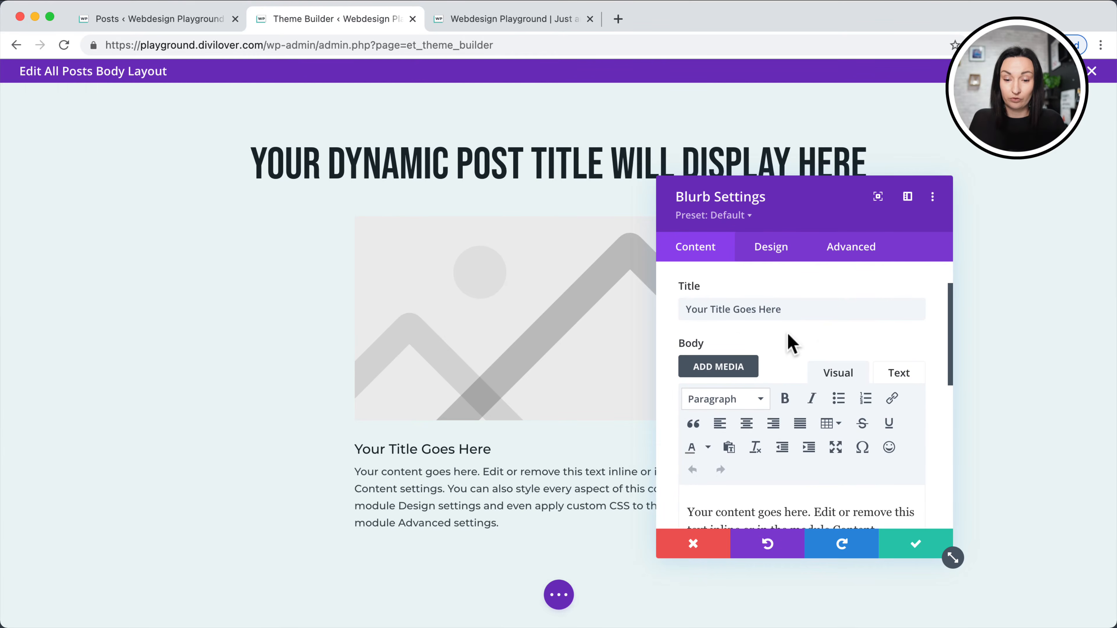
{"action": "scroll", "coordinate": [799, 350], "scroll_direction": "down", "scroll_amount": 3}
{"action": "left_click_drag", "start_coordinate": [880, 477], "coordinate": [641, 369]}
{"action": "key", "text": "BackSpace"}
{"action": "scroll", "coordinate": [743, 369], "scroll_direction": "up", "scroll_amount": 4}
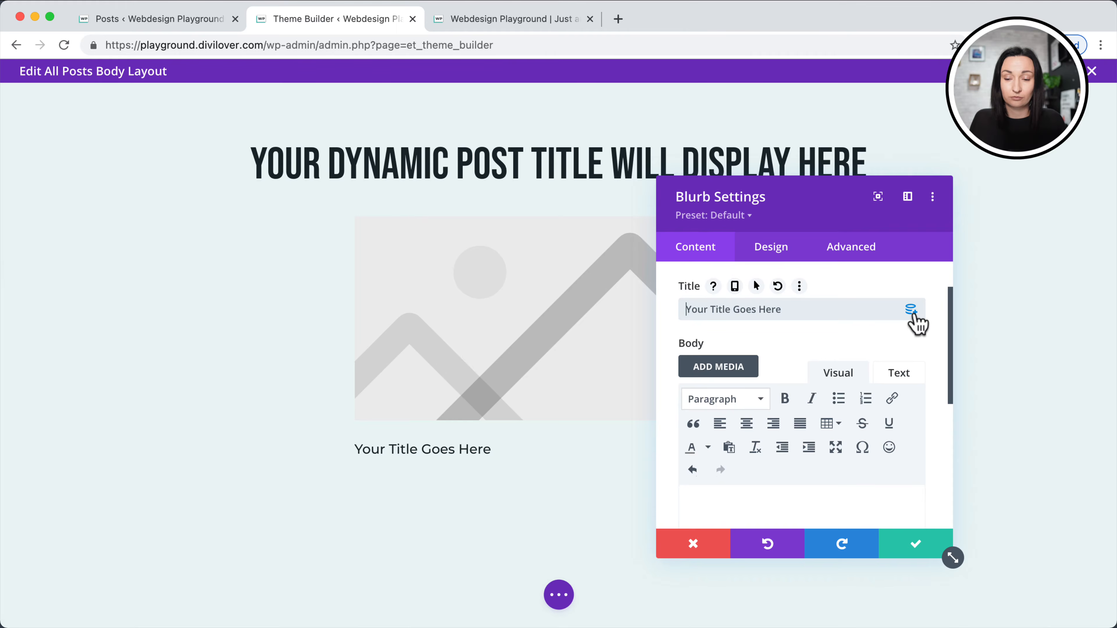
Set the blurb's title to the dynamic Post Author with "by " as the text before it.
{"action": "left_click", "coordinate": [915, 315]}
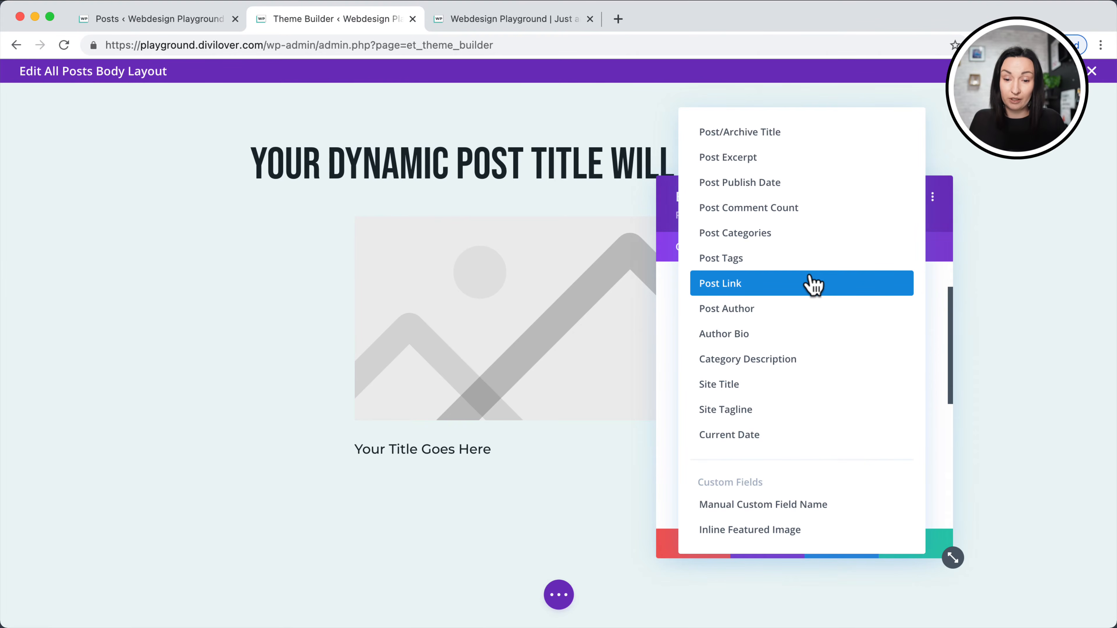
{"action": "left_click", "coordinate": [779, 310]}
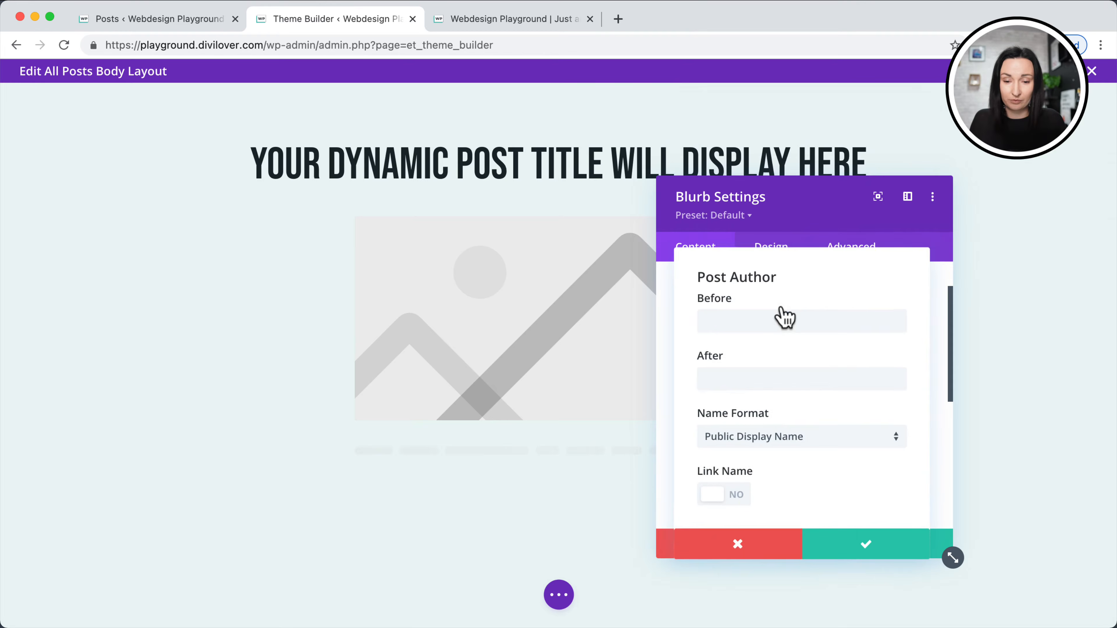
{"action": "left_click", "coordinate": [733, 325]}
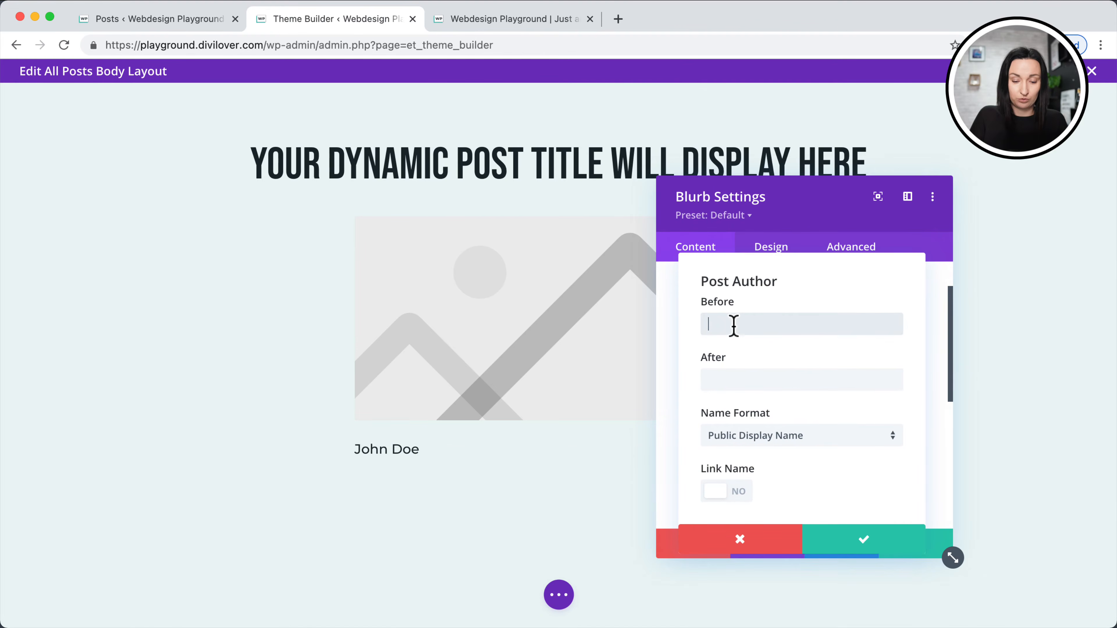
{"action": "type", "text": "by"}
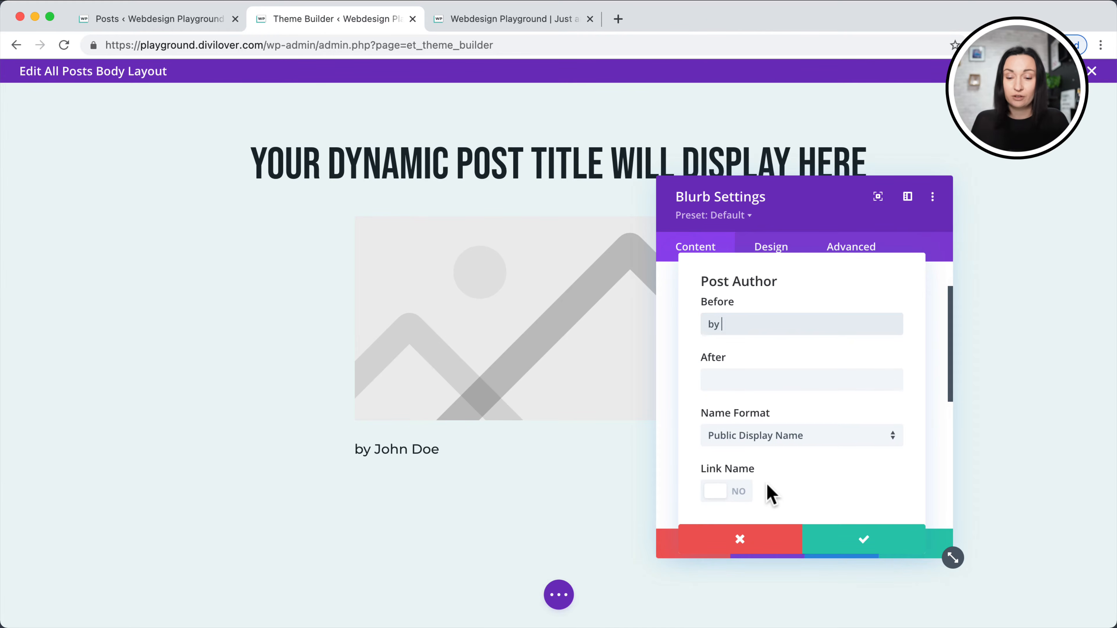
{"action": "left_click", "coordinate": [862, 539]}
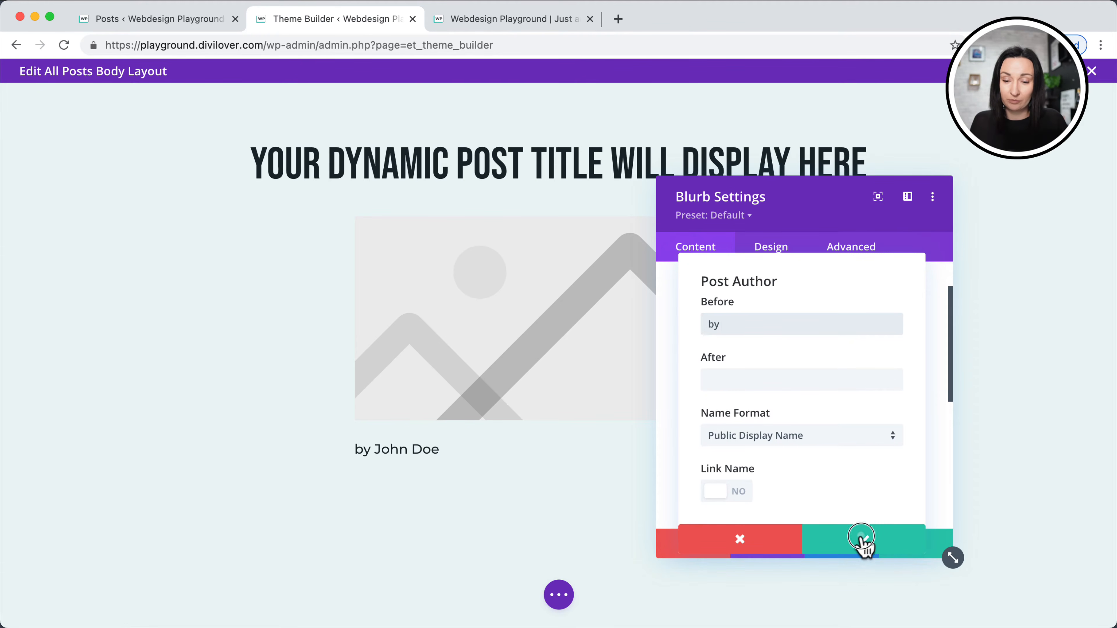
Set the blurb's Module Link URL to the dynamic Author Page Link.
{"action": "scroll", "coordinate": [798, 361], "scroll_direction": "down", "scroll_amount": 10}
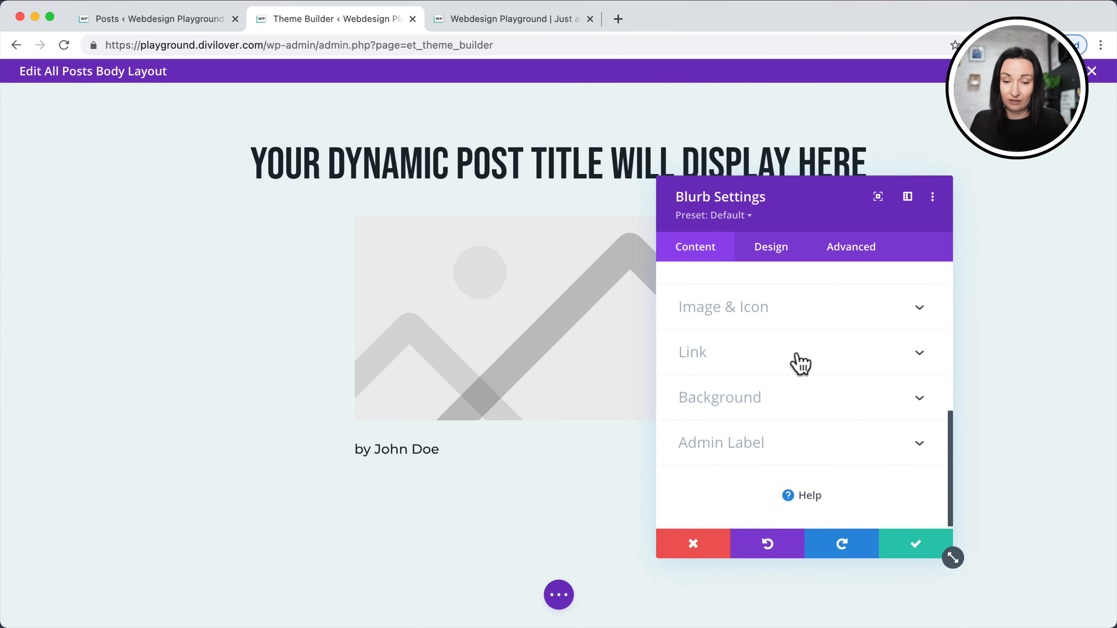
{"action": "left_click", "coordinate": [797, 356]}
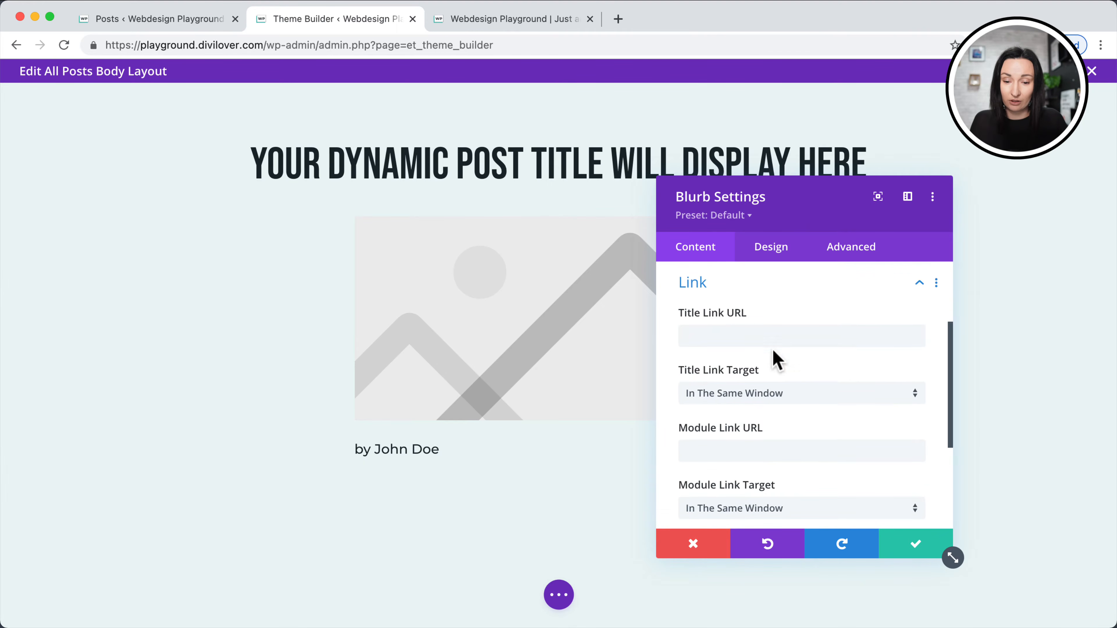
{"action": "scroll", "coordinate": [772, 349], "scroll_direction": "down", "scroll_amount": 2}
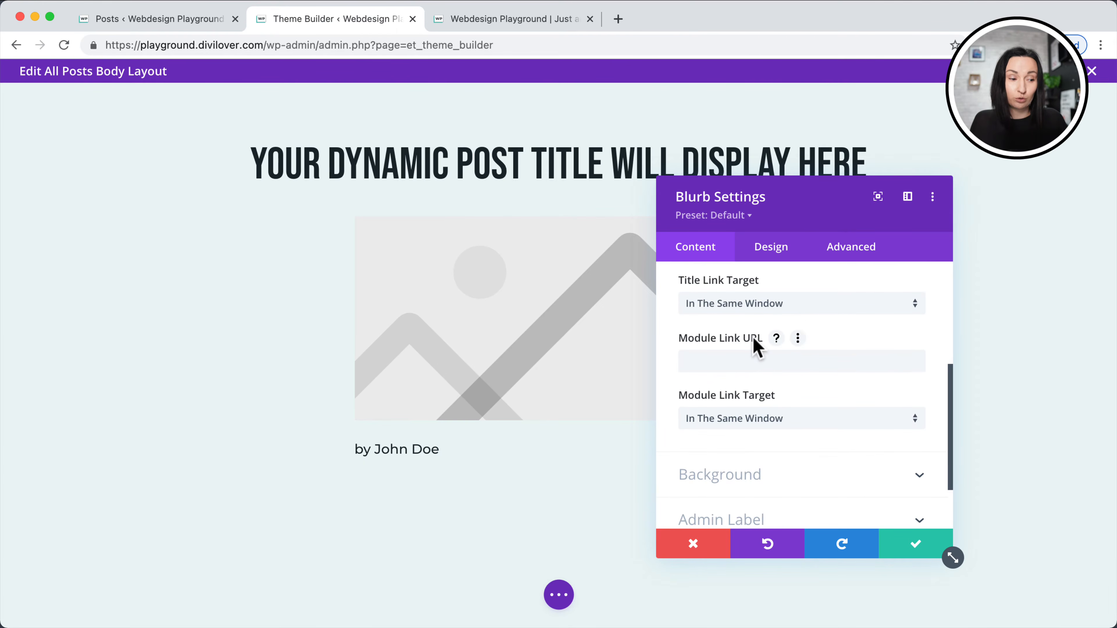
{"action": "left_click", "coordinate": [909, 361]}
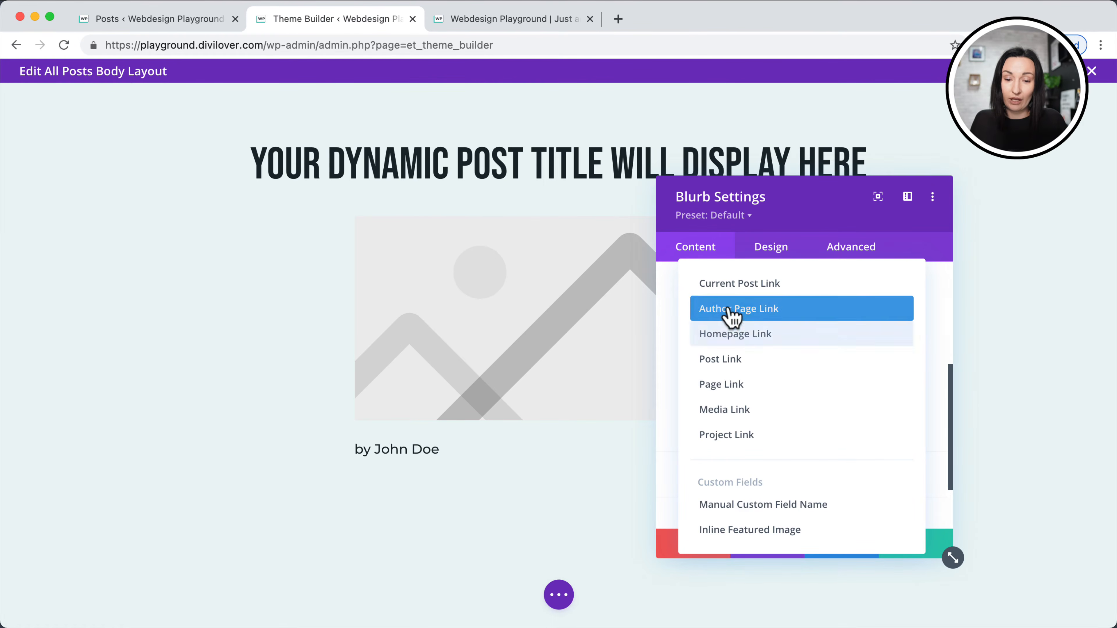
{"action": "left_click", "coordinate": [778, 311]}
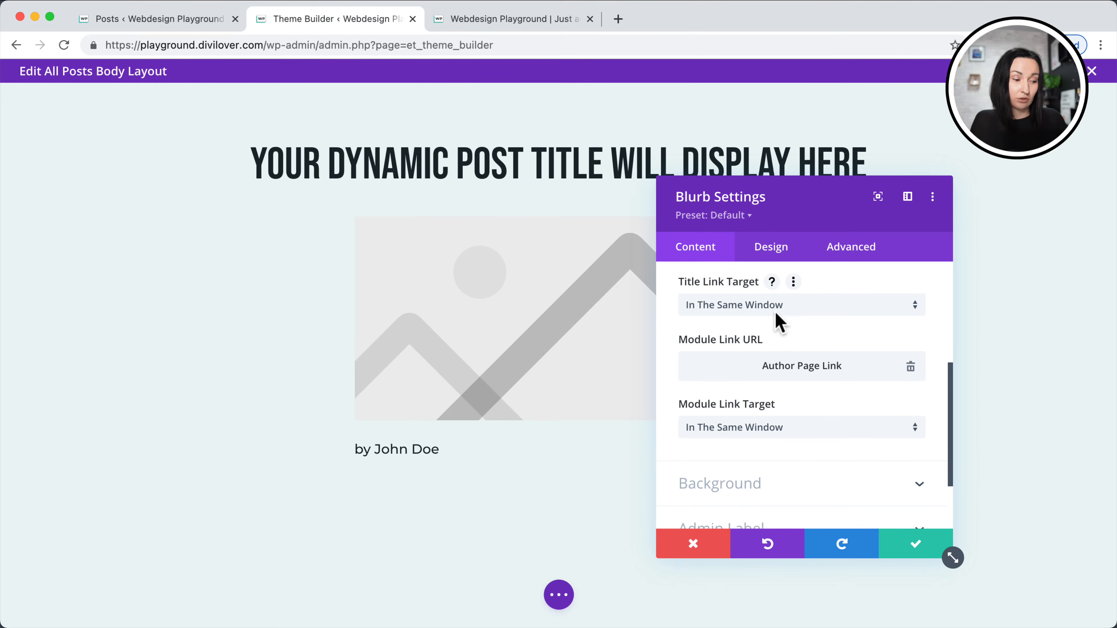
Enable hover options for the blurb's background and give its default state a white background color.
{"action": "scroll", "coordinate": [821, 392], "scroll_direction": "down", "scroll_amount": 1}
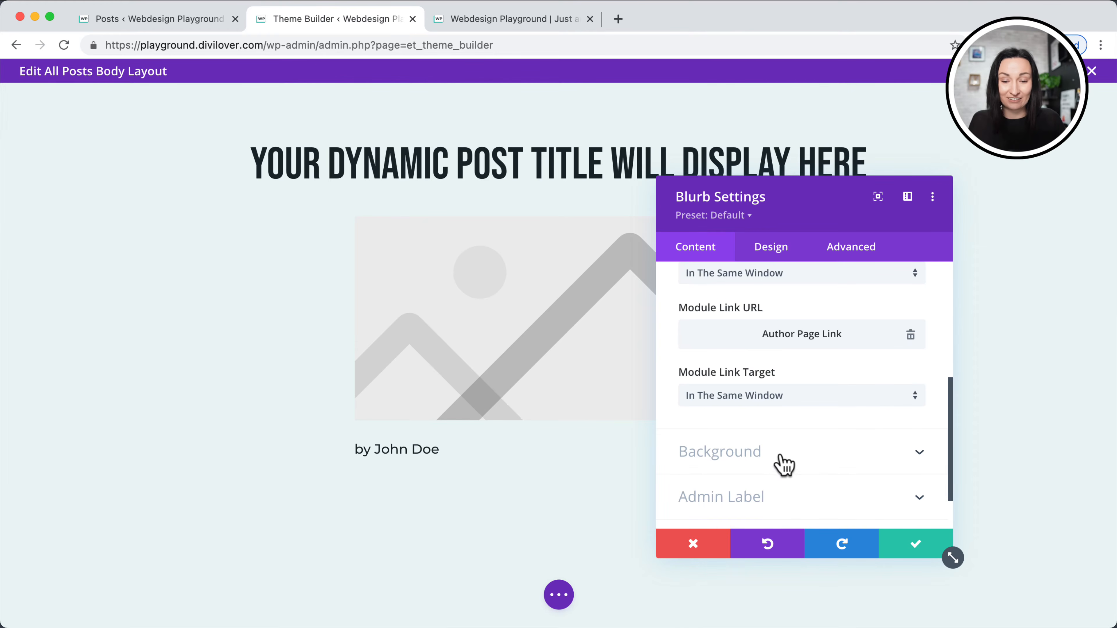
{"action": "scroll", "coordinate": [790, 445], "scroll_direction": "down", "scroll_amount": 2}
{"action": "left_click", "coordinate": [811, 399]}
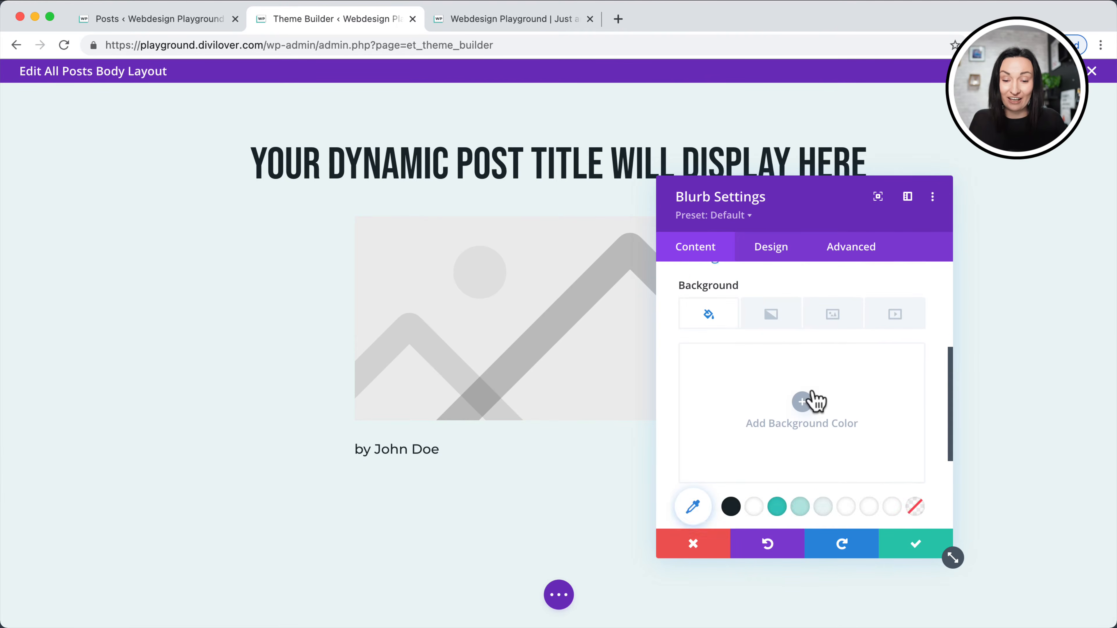
{"action": "scroll", "coordinate": [724, 436], "scroll_direction": "down", "scroll_amount": 3}
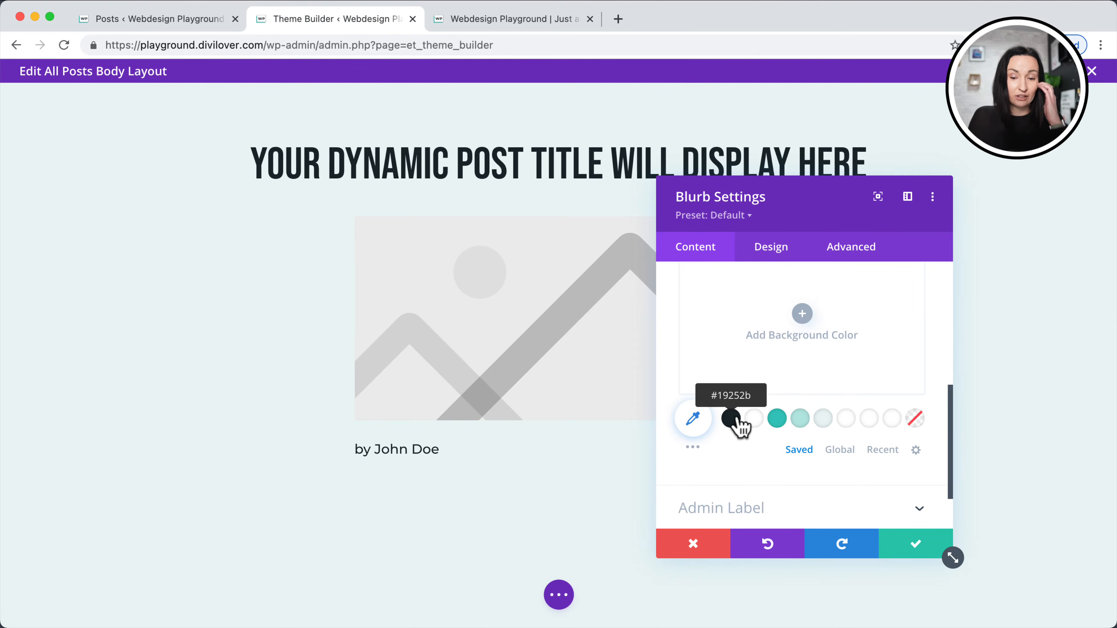
{"action": "scroll", "coordinate": [785, 377], "scroll_direction": "up", "scroll_amount": 2}
{"action": "scroll", "coordinate": [797, 347], "scroll_direction": "up", "scroll_amount": 2}
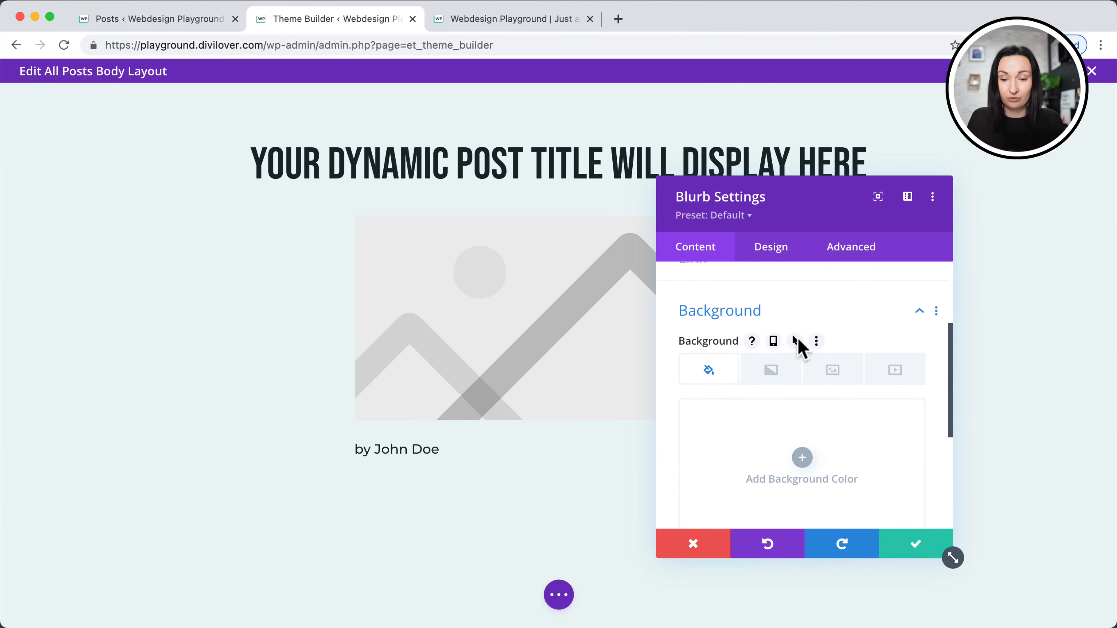
{"action": "left_click", "coordinate": [796, 342]}
{"action": "scroll", "coordinate": [815, 426], "scroll_direction": "down", "scroll_amount": 4}
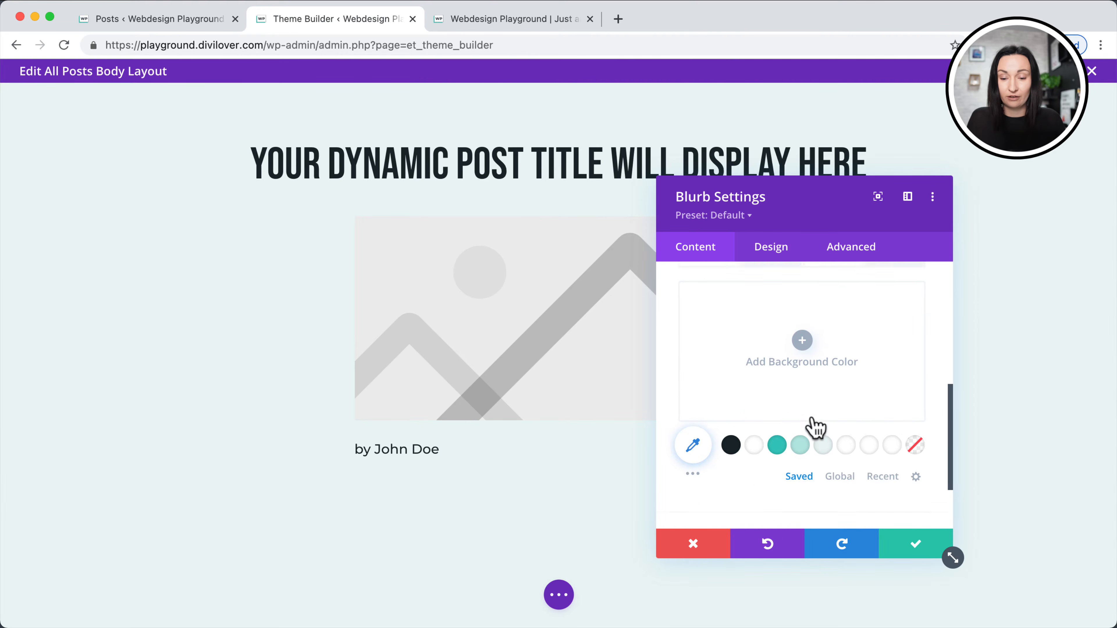
{"action": "left_click", "coordinate": [866, 437]}
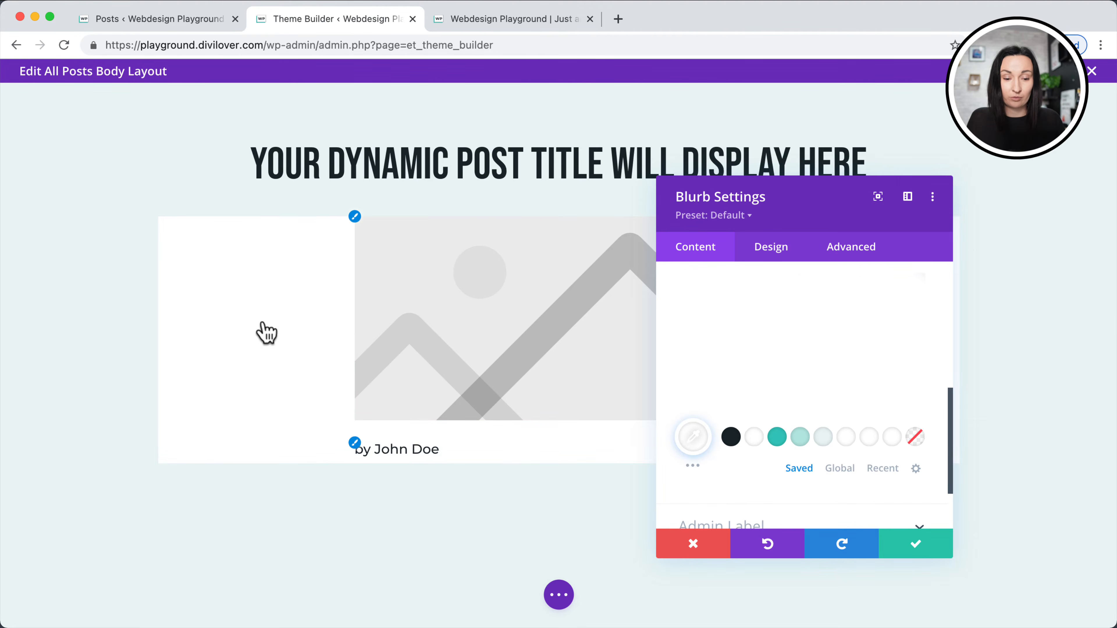
{"action": "scroll", "coordinate": [815, 362], "scroll_direction": "up", "scroll_amount": 5}
{"action": "scroll", "coordinate": [817, 363], "scroll_direction": "up", "scroll_amount": 3}
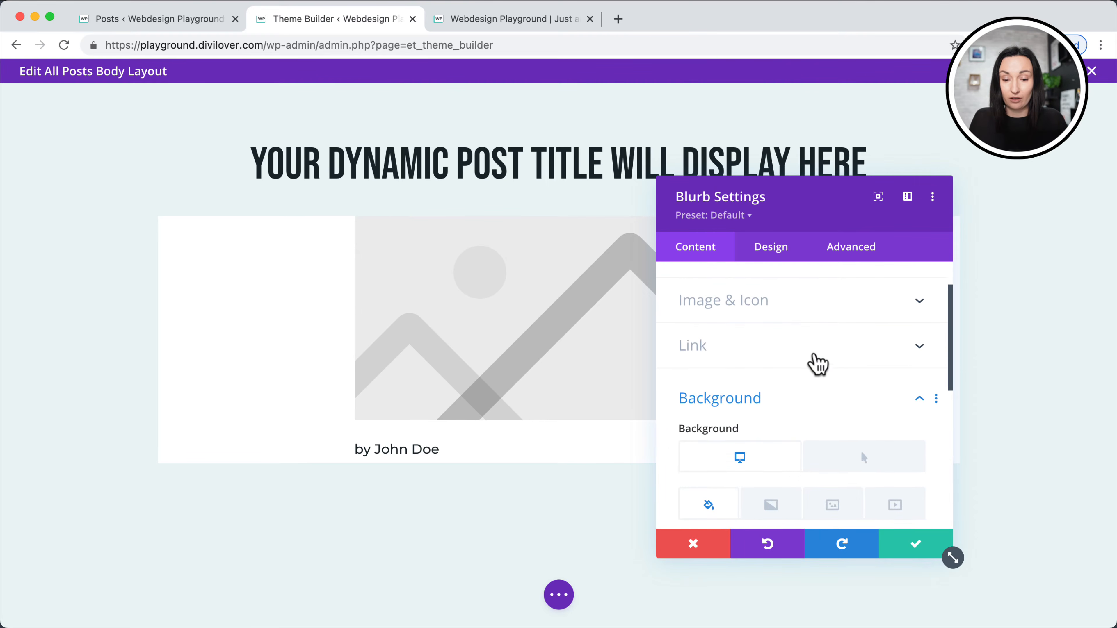
Upload the user, speech bubble and calendar icons to the media library and use the user icon as the blurb's image.
{"action": "left_click", "coordinate": [806, 407]}
{"action": "left_click", "coordinate": [758, 313]}
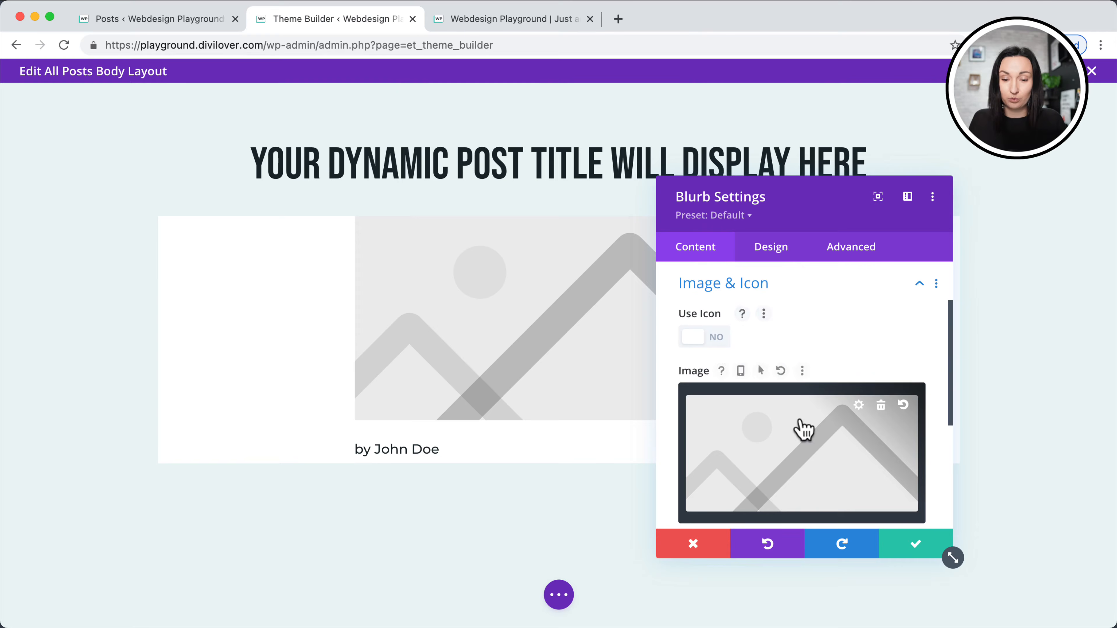
{"action": "left_click", "coordinate": [775, 443]}
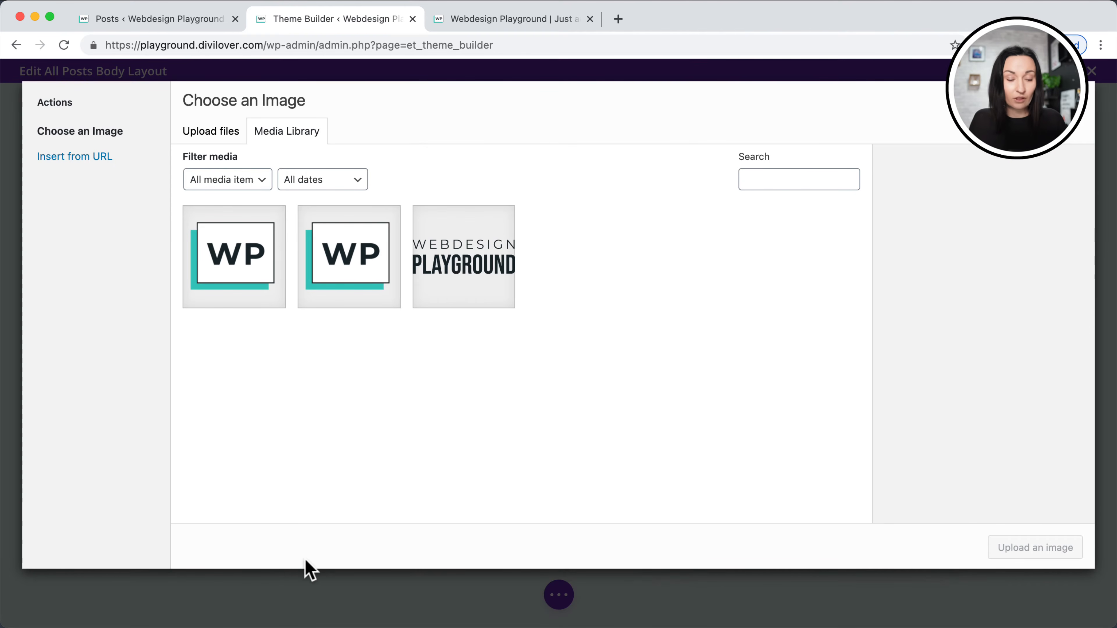
{"action": "key", "text": "super+Tab"}
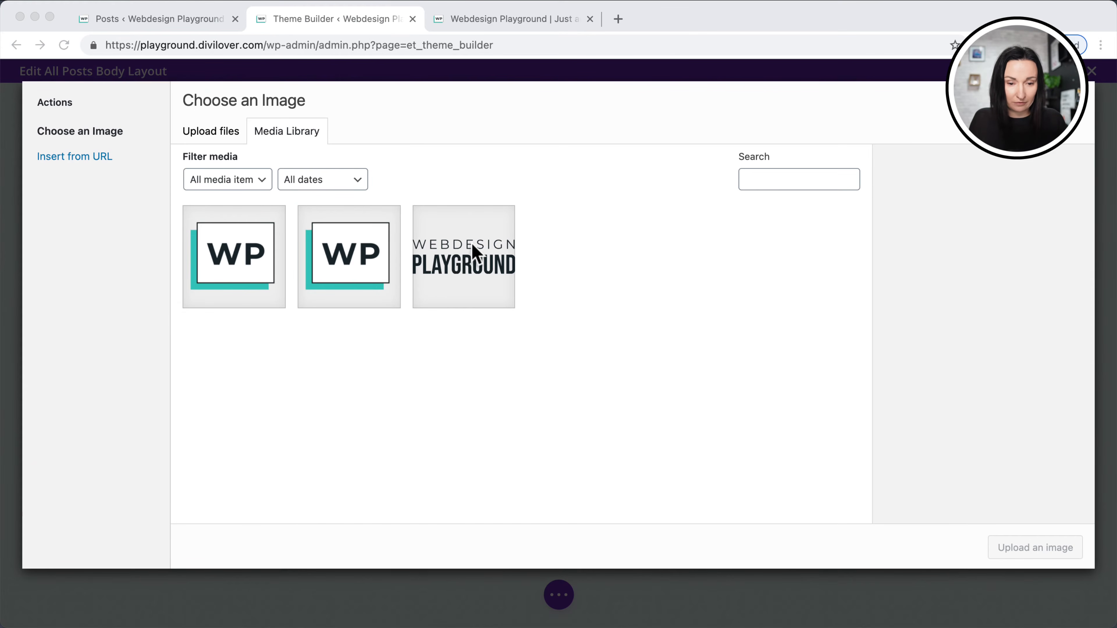
{"action": "left_click", "coordinate": [471, 362]}
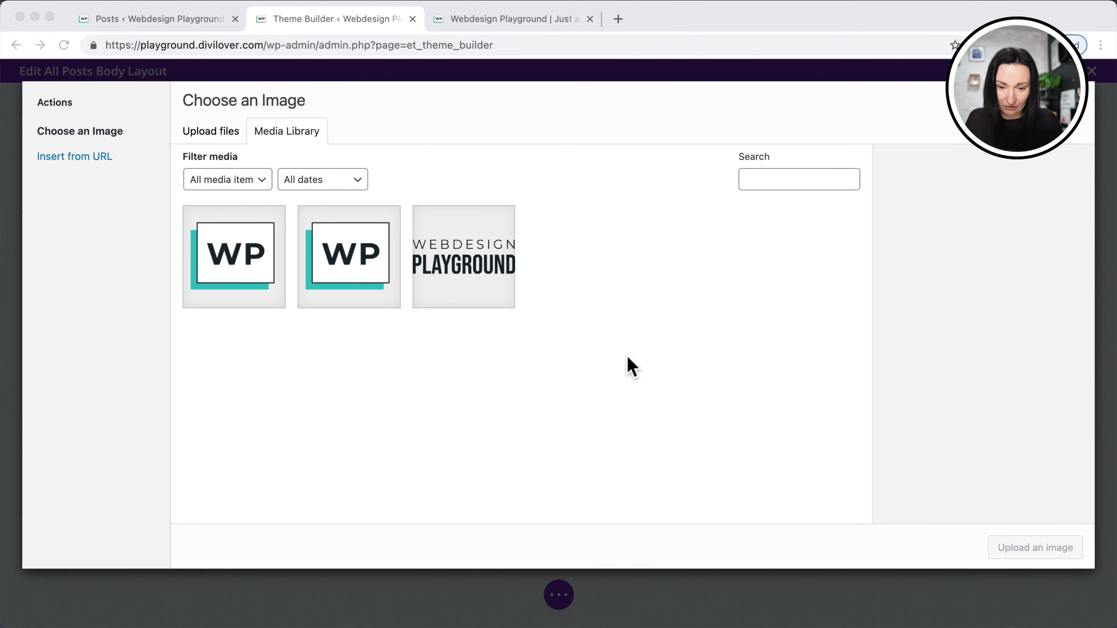
{"action": "left_click_drag", "start_coordinate": [593, 367], "coordinate": [680, 170]}
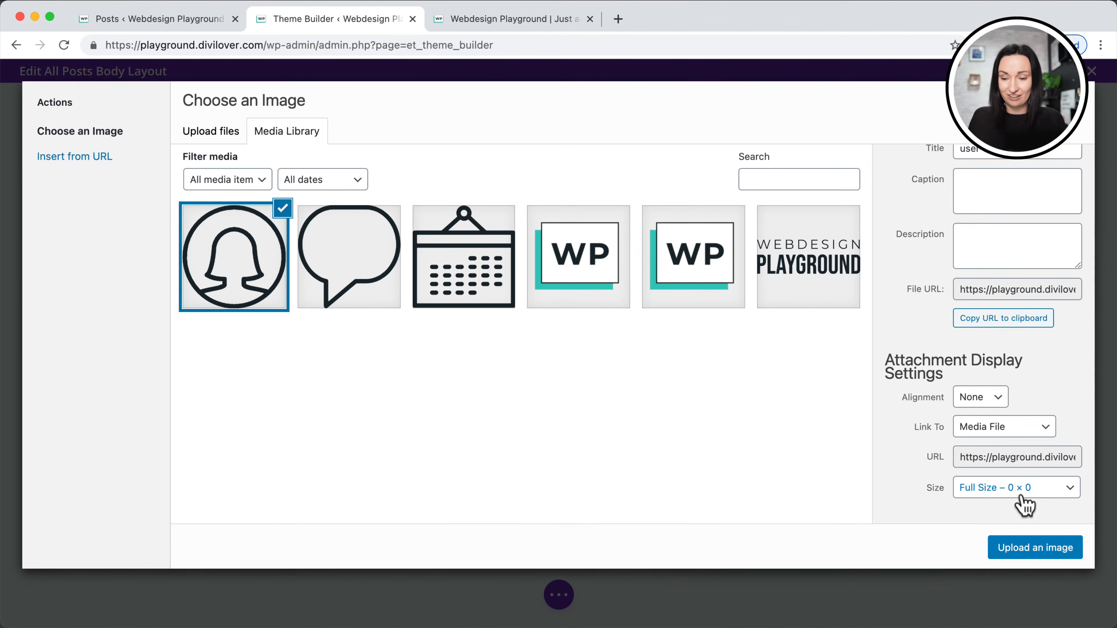
{"action": "left_click", "coordinate": [1057, 558]}
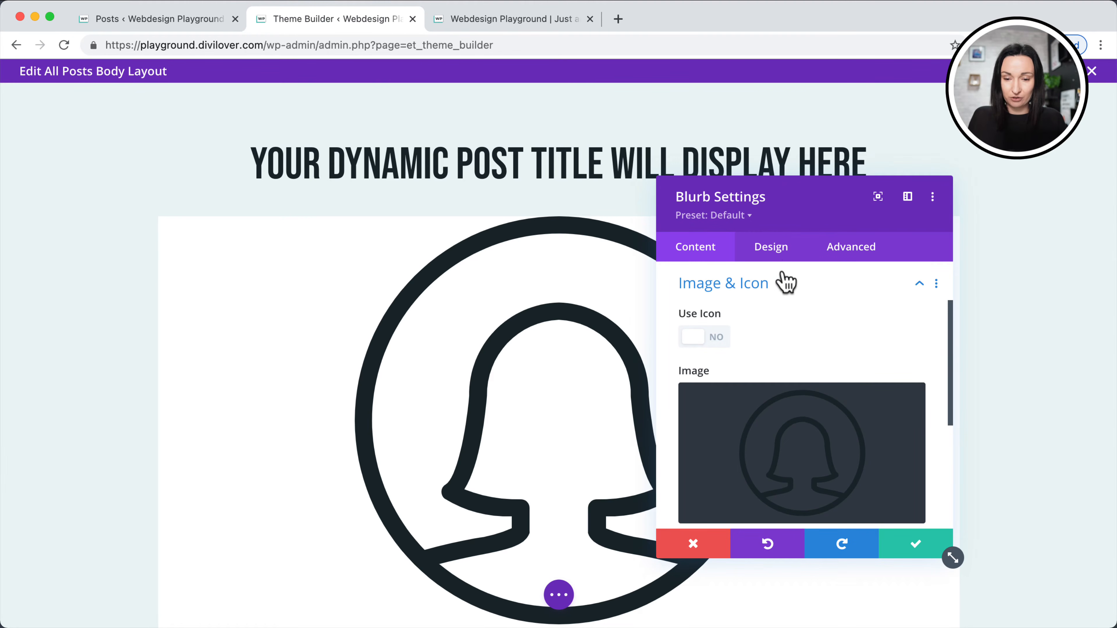
Set the blurb's Image/Icon Placement to Left.
{"action": "left_click", "coordinate": [777, 255]}
{"action": "left_click", "coordinate": [734, 325]}
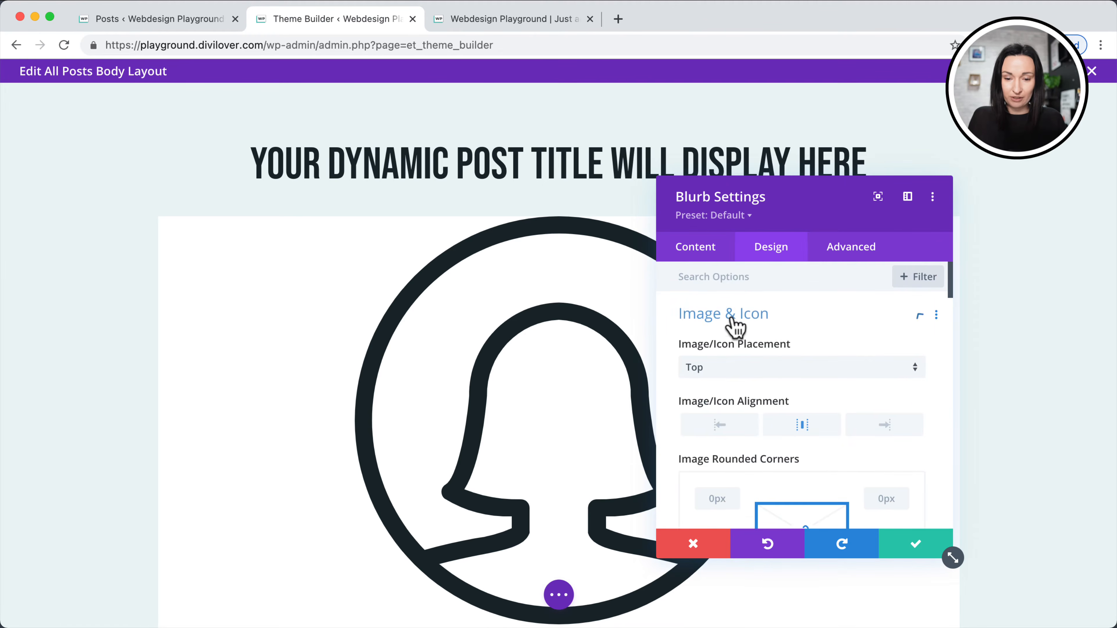
{"action": "left_click", "coordinate": [748, 370]}
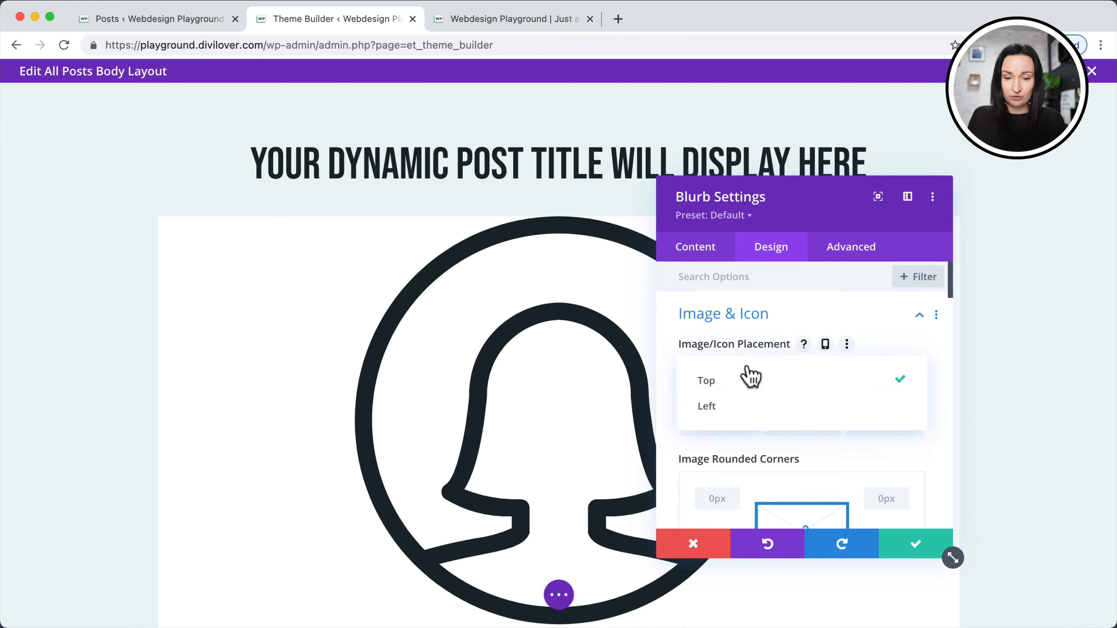
{"action": "left_click", "coordinate": [718, 407]}
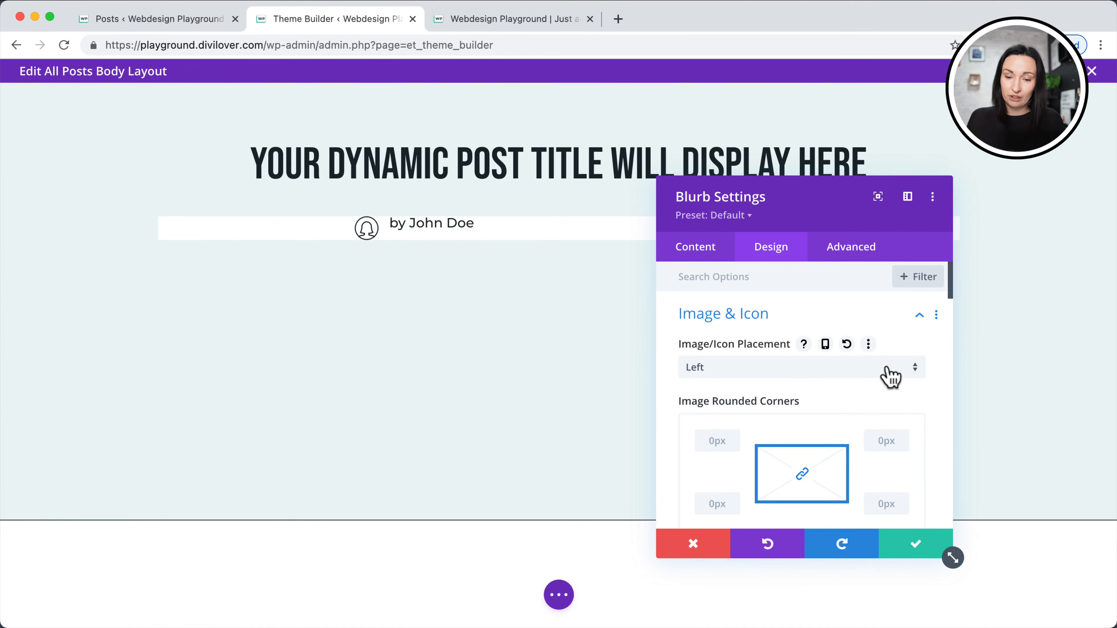
Set the blurb's Title Font Weight to Semi Bold.
{"action": "scroll", "coordinate": [853, 365], "scroll_direction": "down", "scroll_amount": 1}
{"action": "scroll", "coordinate": [853, 365], "scroll_direction": "down", "scroll_amount": 10}
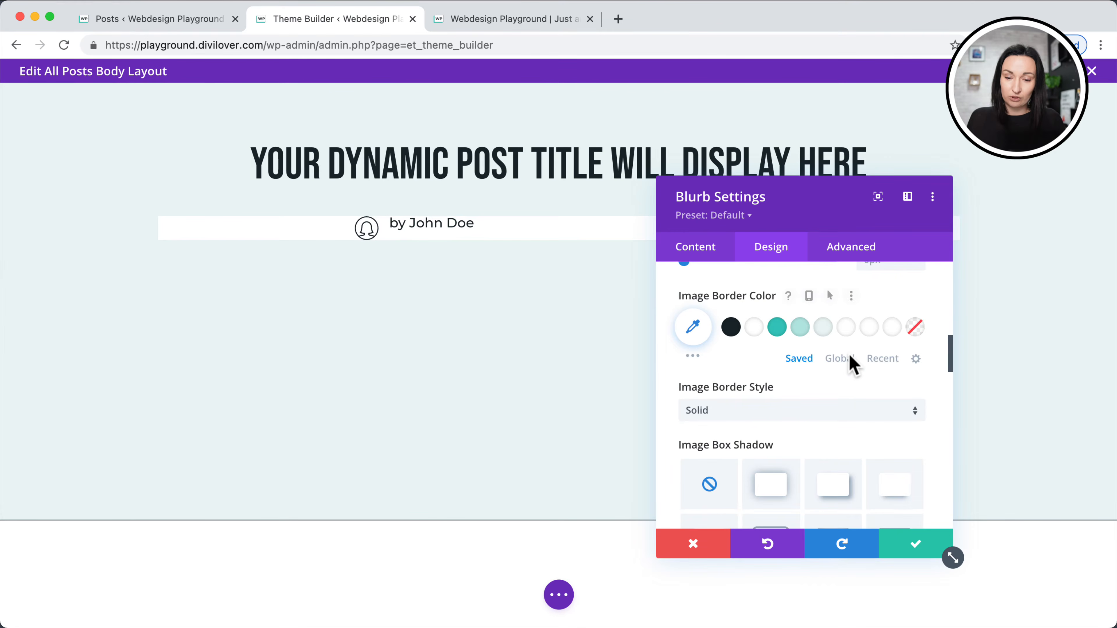
{"action": "scroll", "coordinate": [854, 365], "scroll_direction": "down", "scroll_amount": 10}
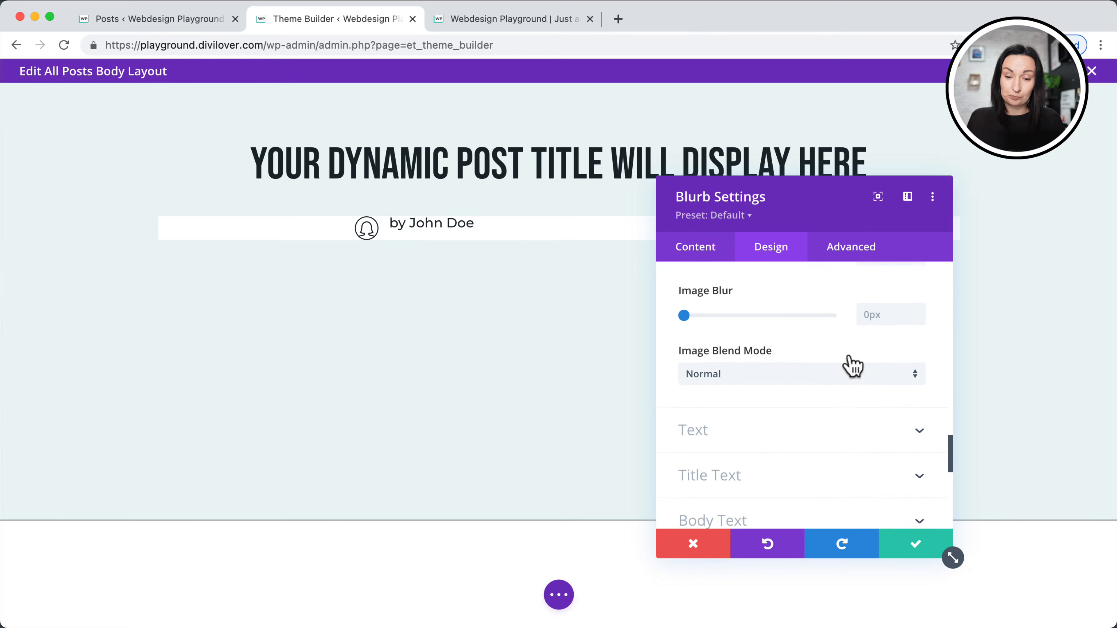
{"action": "scroll", "coordinate": [851, 363], "scroll_direction": "down", "scroll_amount": 2}
{"action": "left_click", "coordinate": [775, 422]}
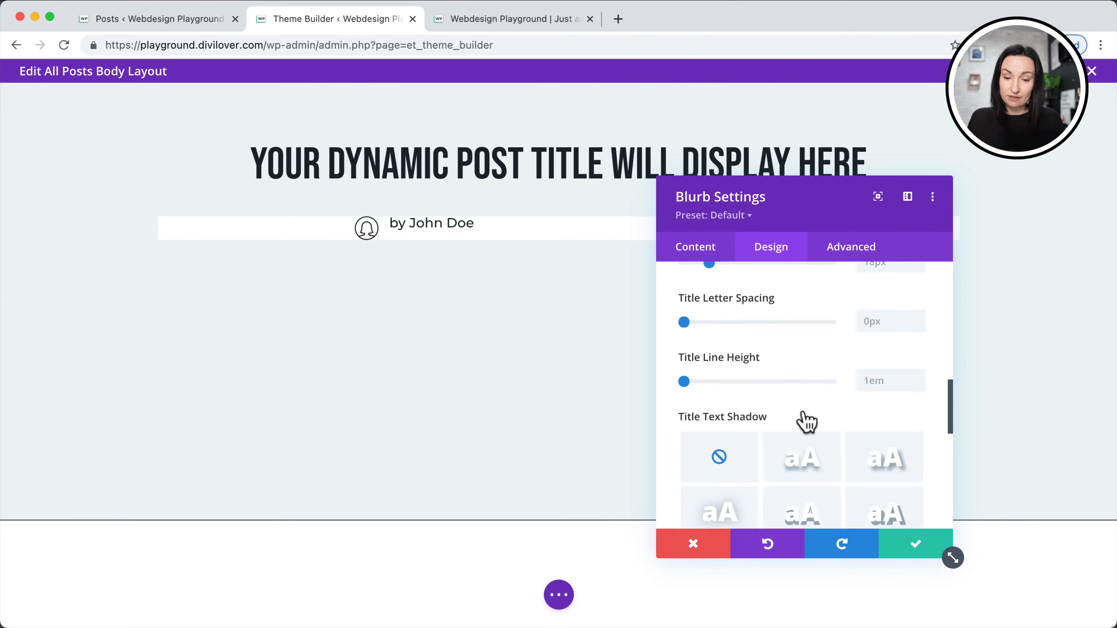
{"action": "scroll", "coordinate": [805, 421], "scroll_direction": "down", "scroll_amount": 3}
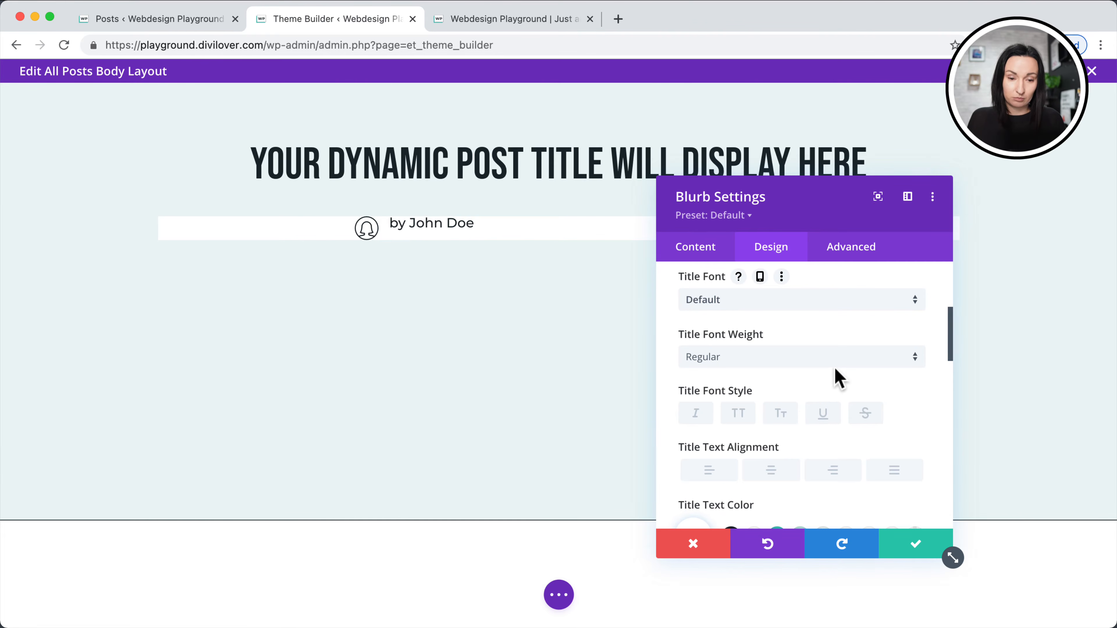
{"action": "left_click", "coordinate": [736, 372]}
{"action": "left_click", "coordinate": [736, 419]}
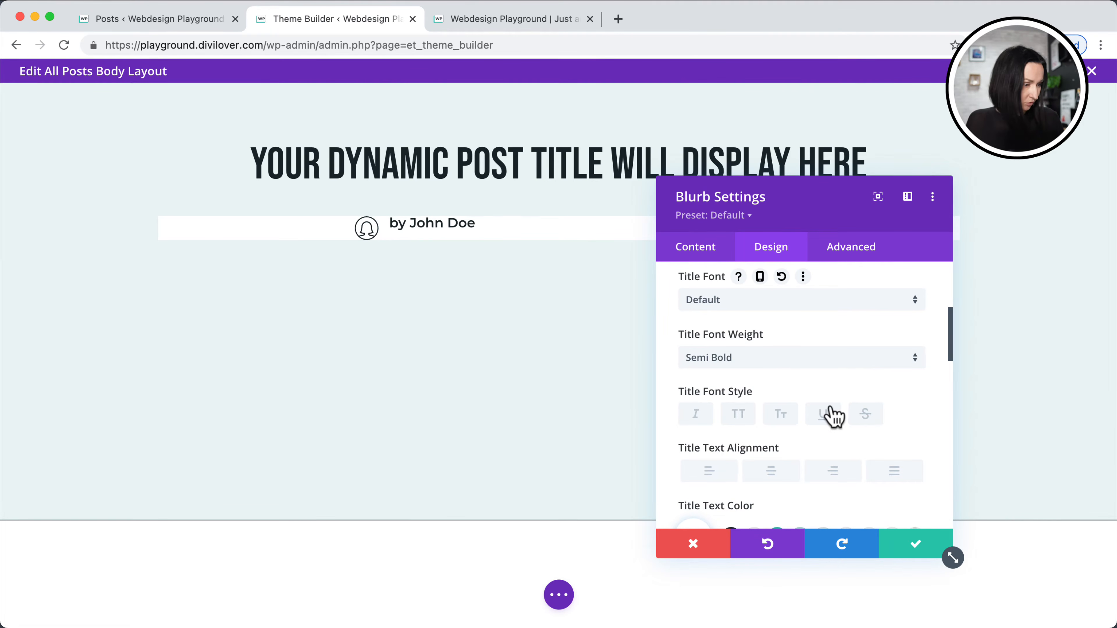
Set the blurb's Title Text Size to 14px for desktop.
{"action": "scroll", "coordinate": [832, 416], "scroll_direction": "down", "scroll_amount": 8}
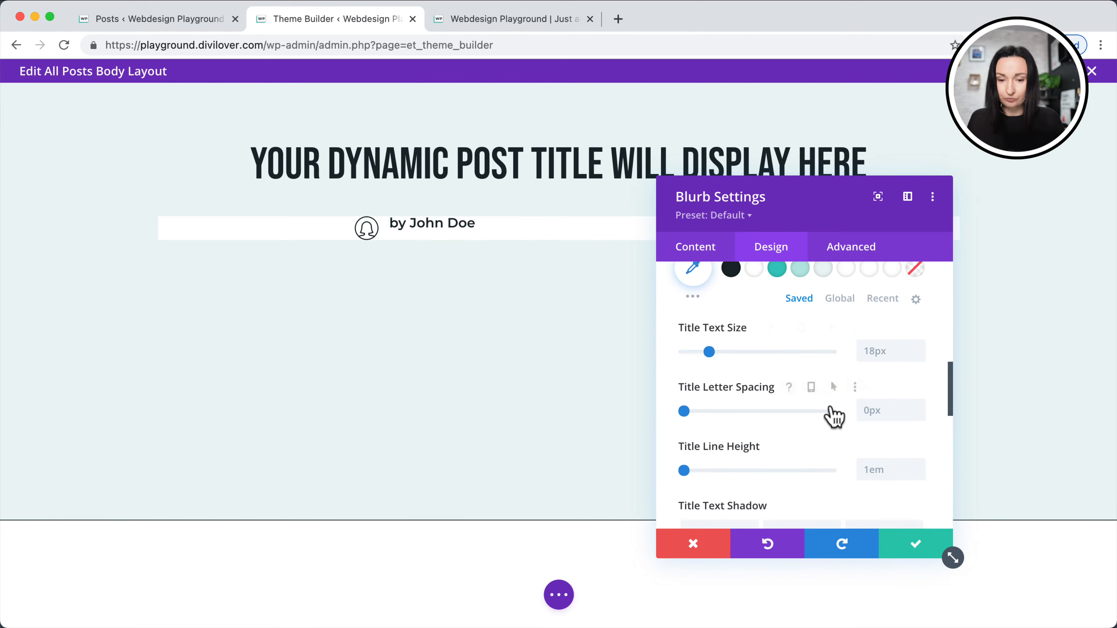
{"action": "left_click", "coordinate": [918, 356]}
{"action": "left_click", "coordinate": [919, 356]}
{"action": "left_click", "coordinate": [918, 357]}
{"action": "left_click", "coordinate": [919, 357]}
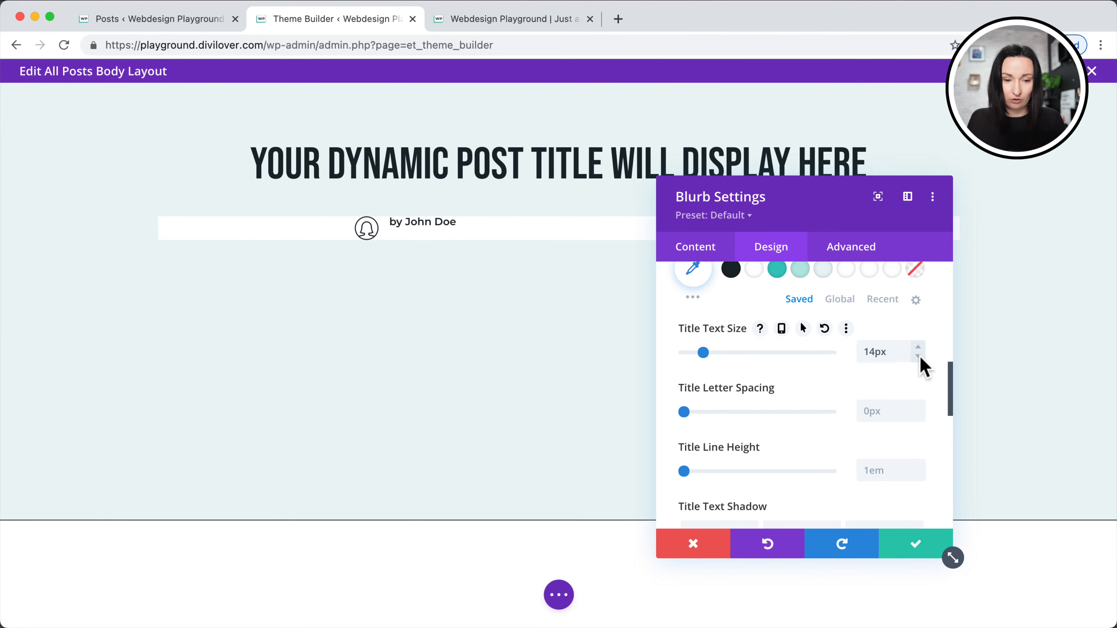
{"action": "left_click", "coordinate": [919, 356]}
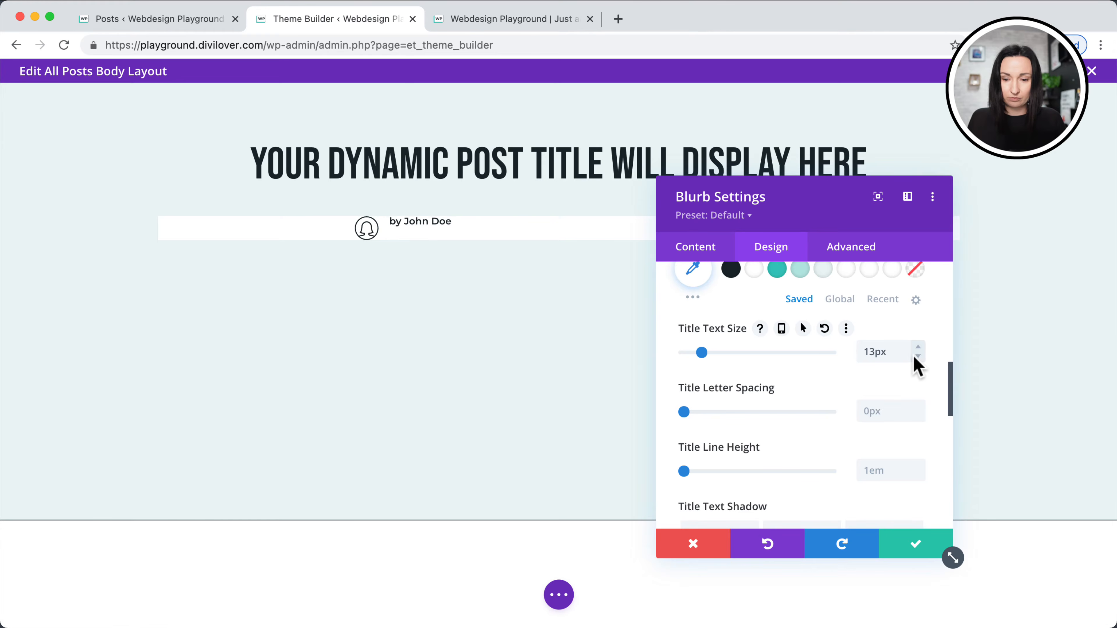
{"action": "left_click", "coordinate": [920, 357]}
{"action": "left_click", "coordinate": [919, 347]}
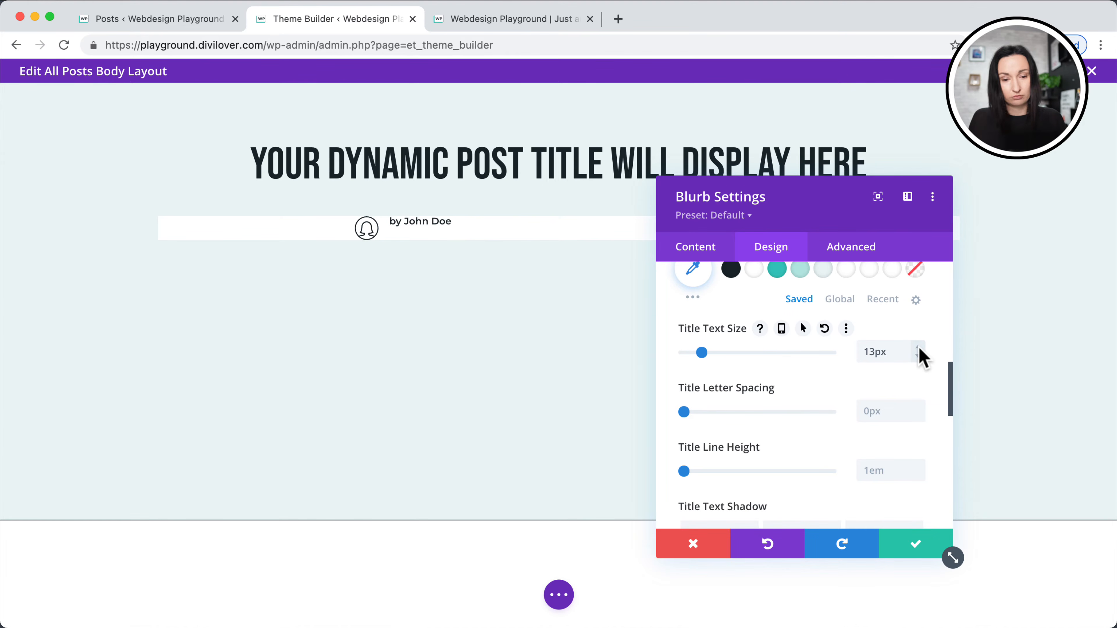
{"action": "left_click", "coordinate": [918, 356]}
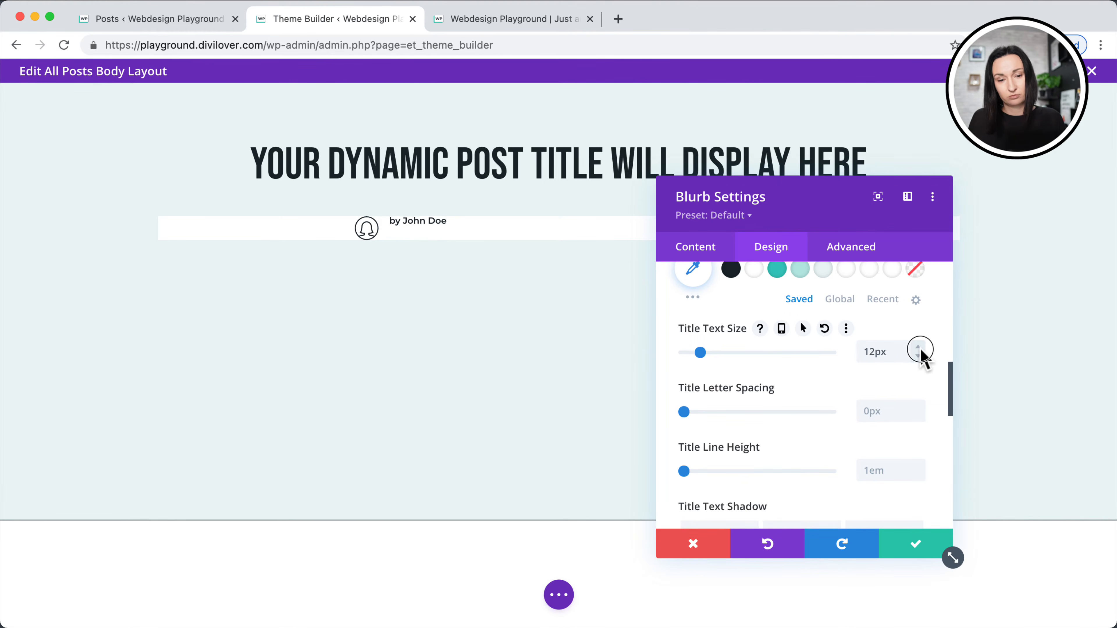
{"action": "left_click", "coordinate": [919, 347]}
{"action": "left_click", "coordinate": [919, 347]}
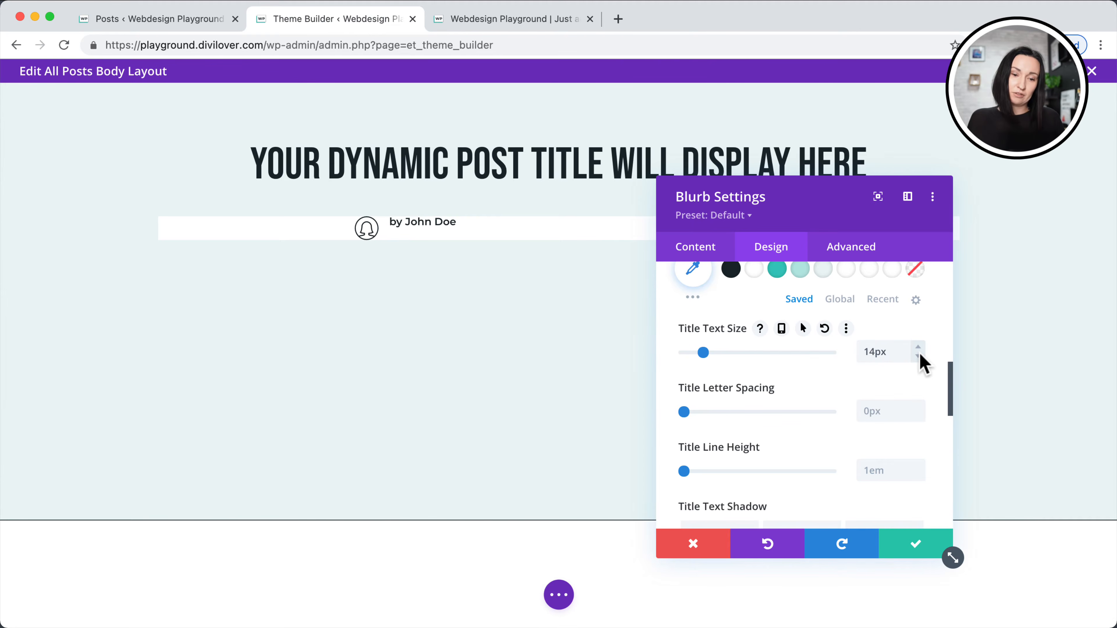
Enable responsive values for the Title Text Size and use 12px on tablet and phone.
{"action": "left_click", "coordinate": [781, 328]}
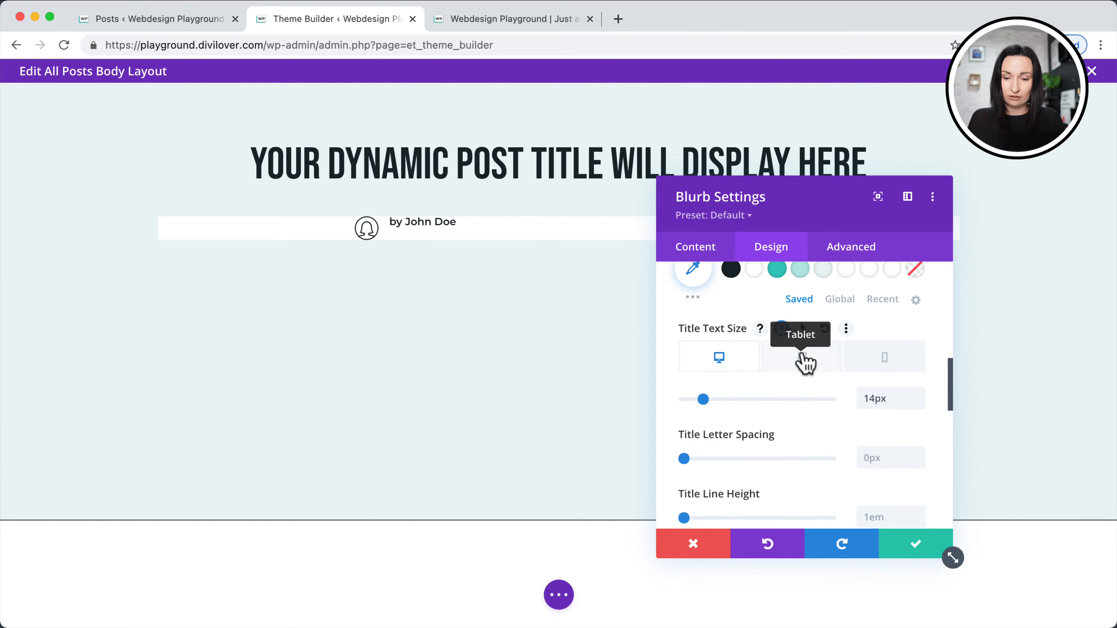
{"action": "left_click", "coordinate": [813, 365]}
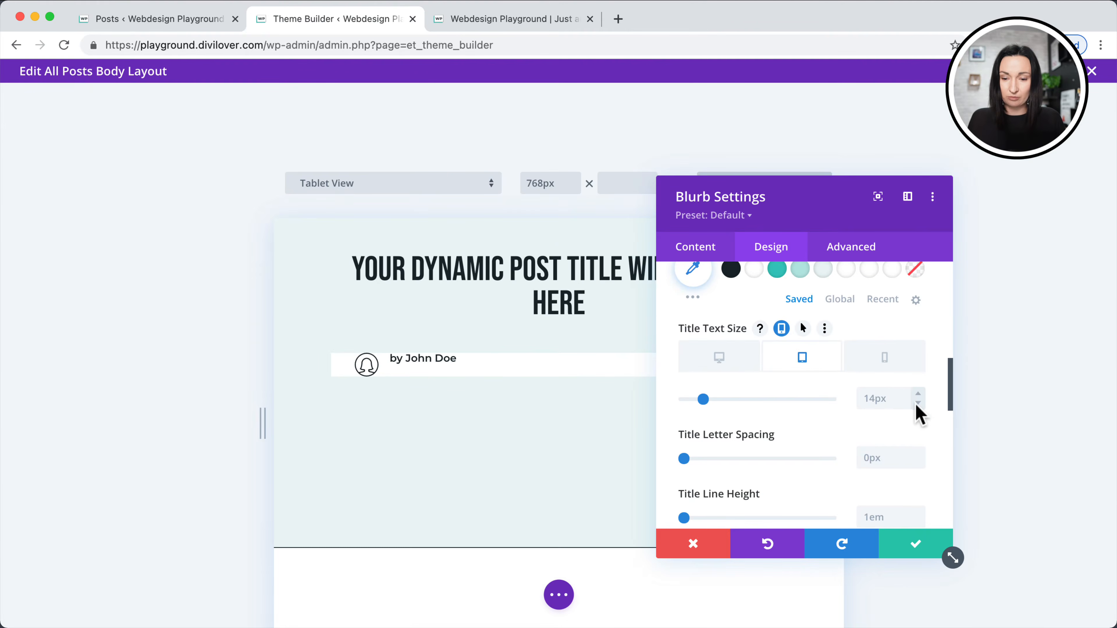
{"action": "left_click", "coordinate": [918, 403]}
{"action": "left_click", "coordinate": [918, 402]}
{"action": "left_click", "coordinate": [888, 359]}
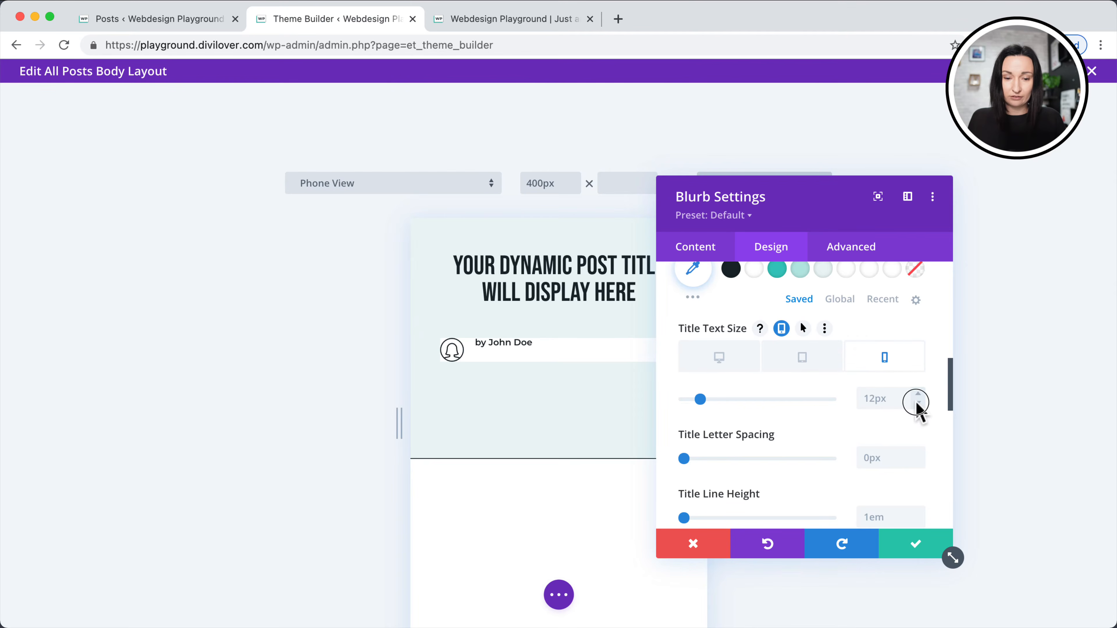
{"action": "left_click", "coordinate": [918, 403]}
{"action": "left_click", "coordinate": [917, 402]}
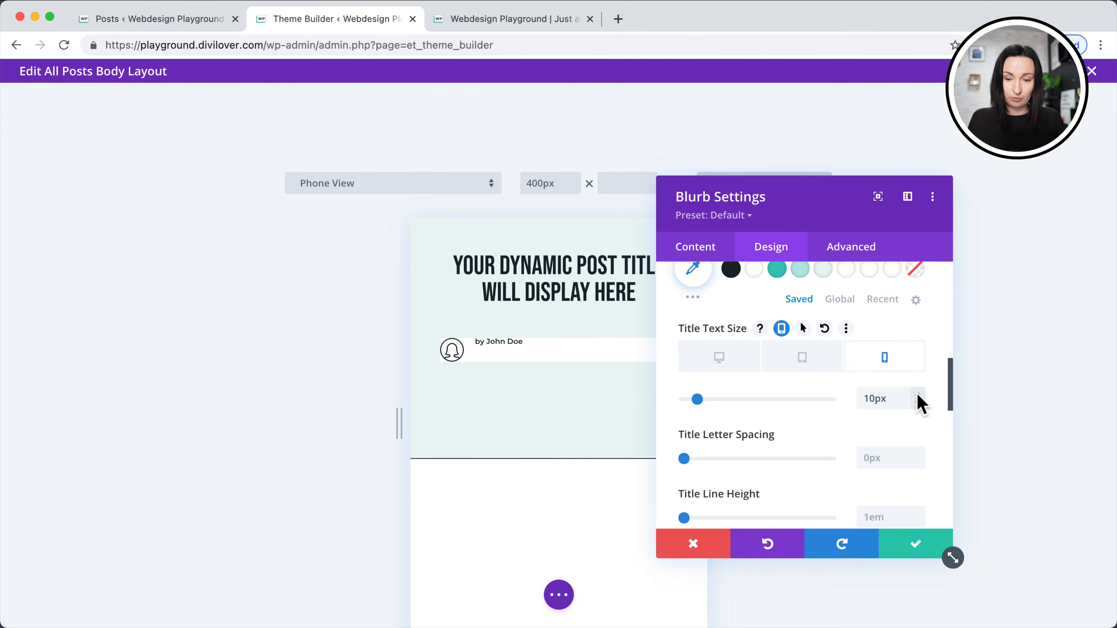
{"action": "left_click", "coordinate": [919, 395]}
{"action": "left_click", "coordinate": [918, 395]}
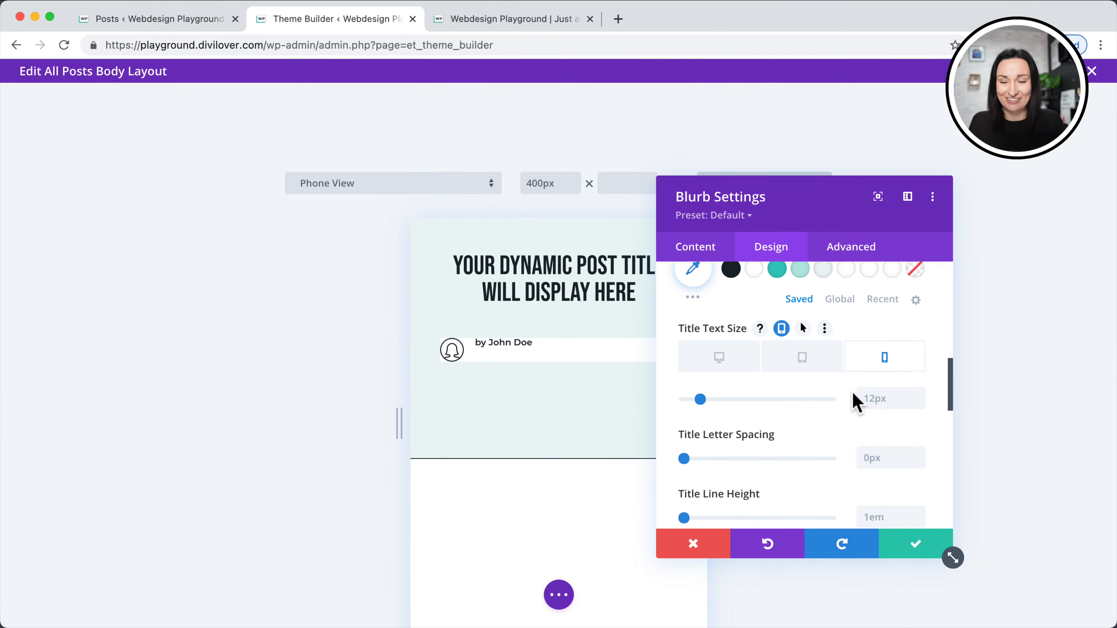
{"action": "left_click", "coordinate": [718, 362]}
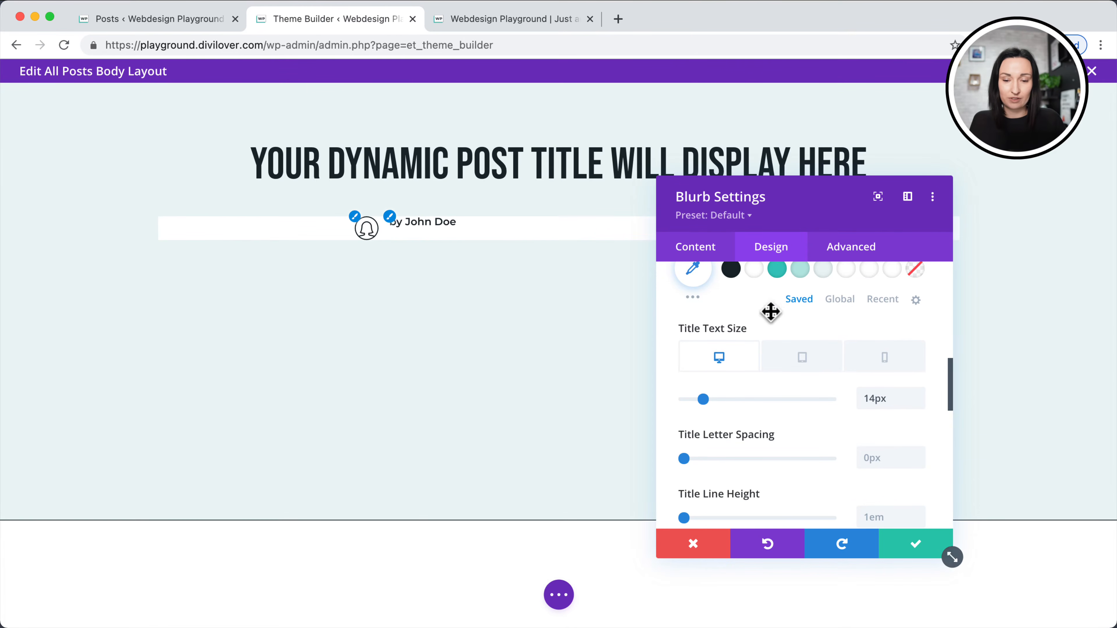
Give the blurb a 1px border in the dark global color.
{"action": "scroll", "coordinate": [776, 348], "scroll_direction": "up", "scroll_amount": 4}
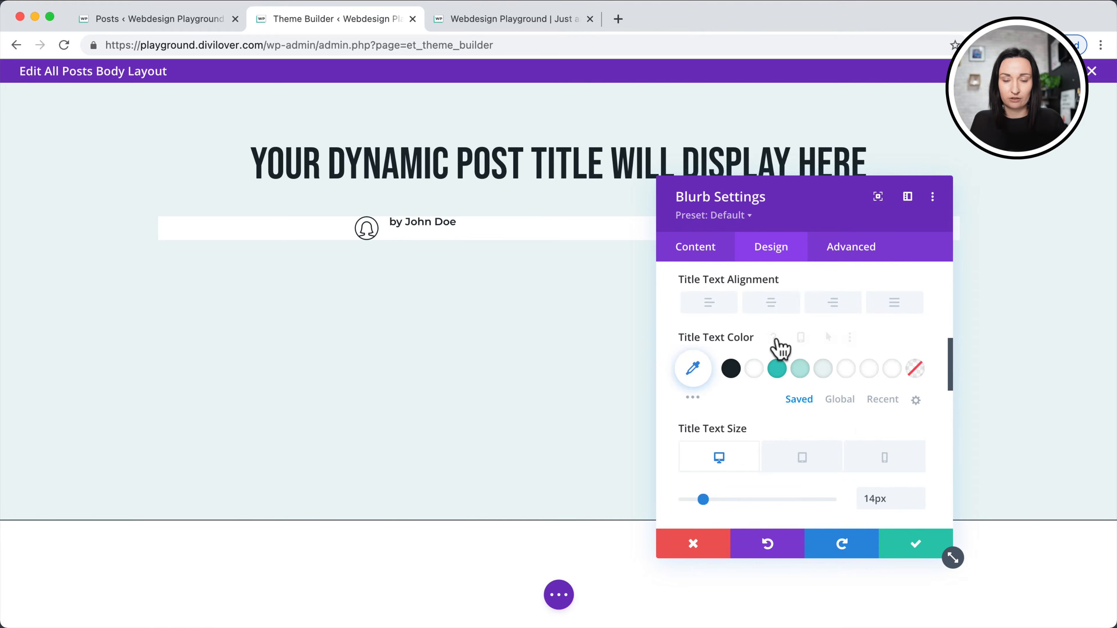
{"action": "scroll", "coordinate": [780, 349], "scroll_direction": "down", "scroll_amount": 6}
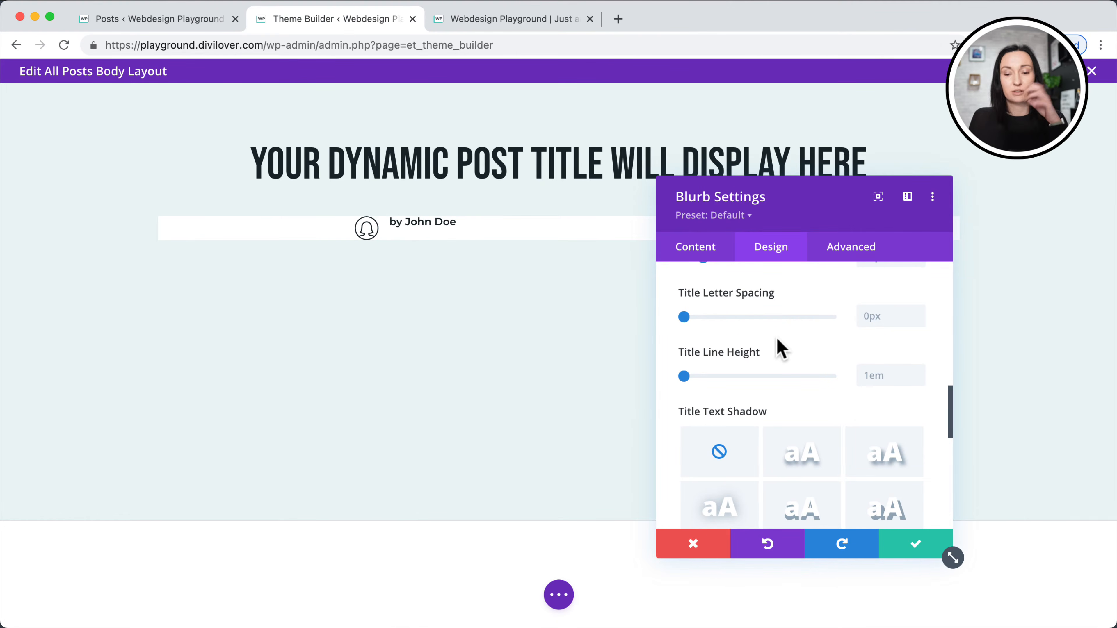
{"action": "scroll", "coordinate": [779, 349], "scroll_direction": "down", "scroll_amount": 6}
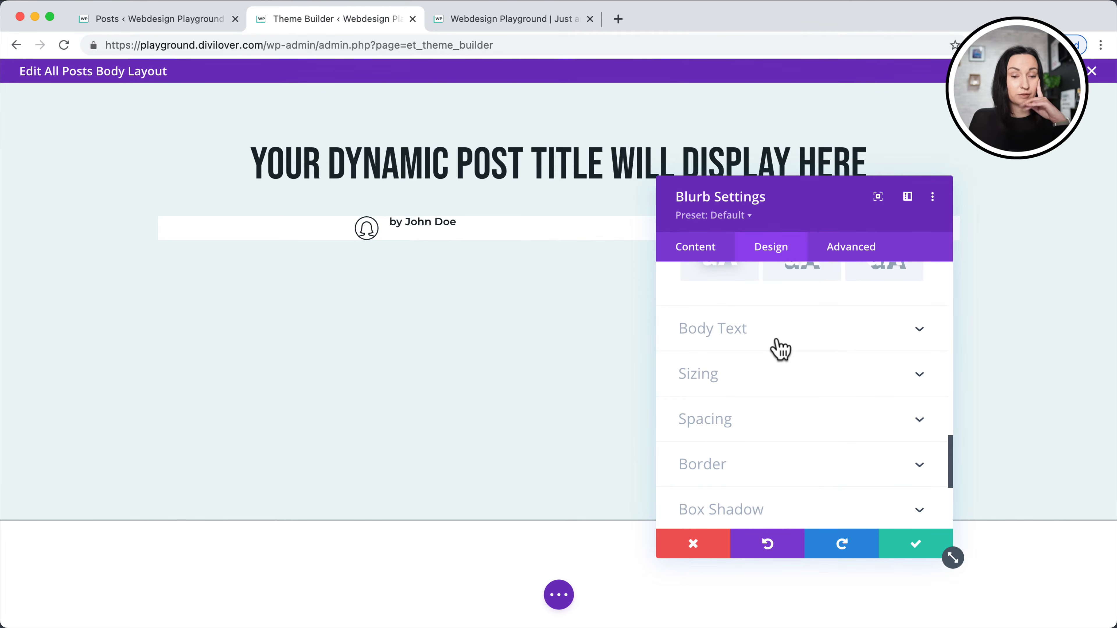
{"action": "scroll", "coordinate": [828, 379], "scroll_direction": "down", "scroll_amount": 3}
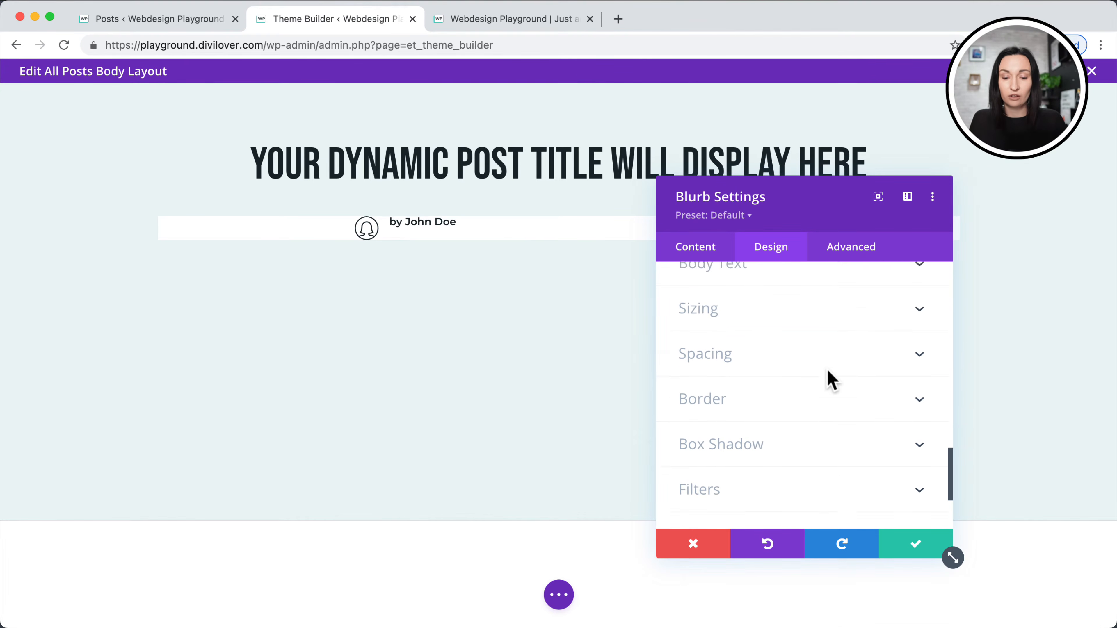
{"action": "left_click", "coordinate": [828, 363]}
{"action": "scroll", "coordinate": [840, 380], "scroll_direction": "down", "scroll_amount": 5}
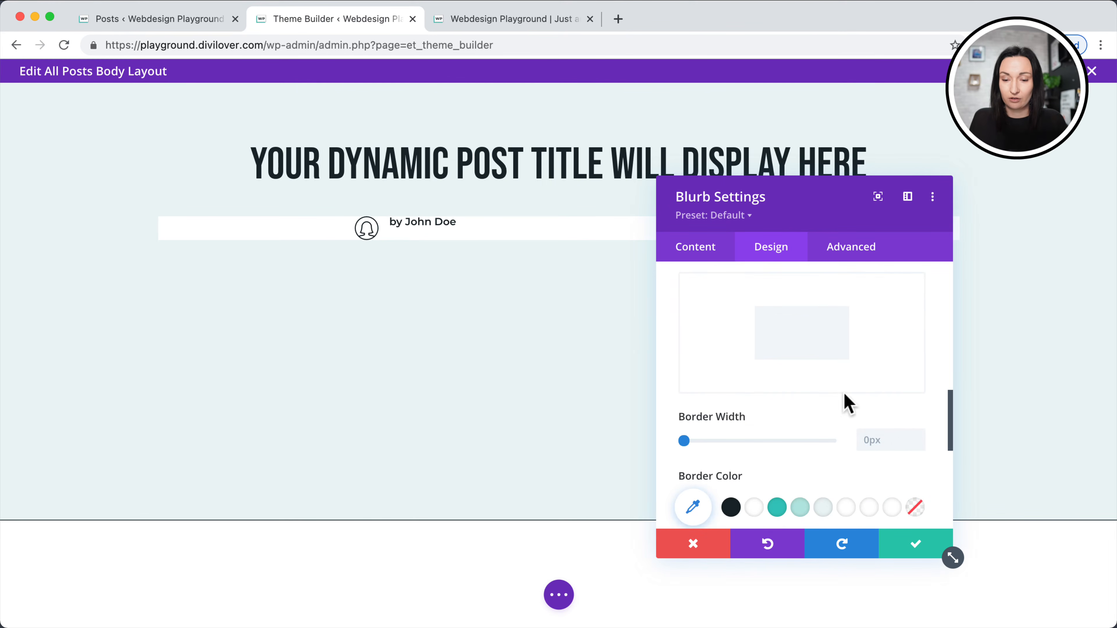
{"action": "left_click", "coordinate": [921, 438]}
{"action": "scroll", "coordinate": [840, 480], "scroll_direction": "down", "scroll_amount": 2}
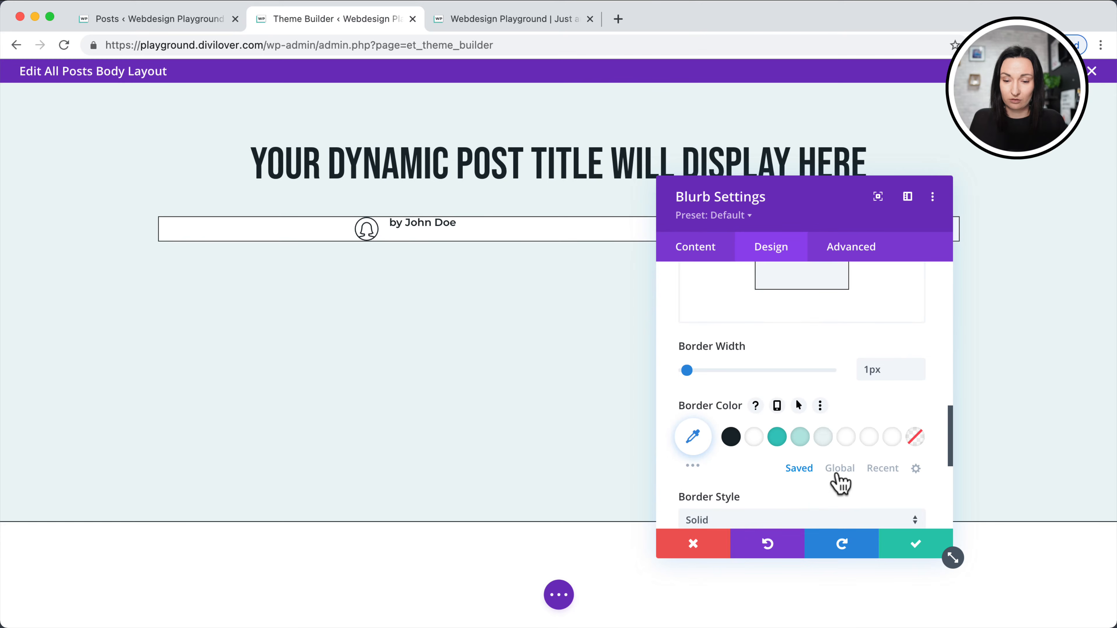
{"action": "left_click", "coordinate": [838, 469]}
{"action": "left_click", "coordinate": [730, 438]}
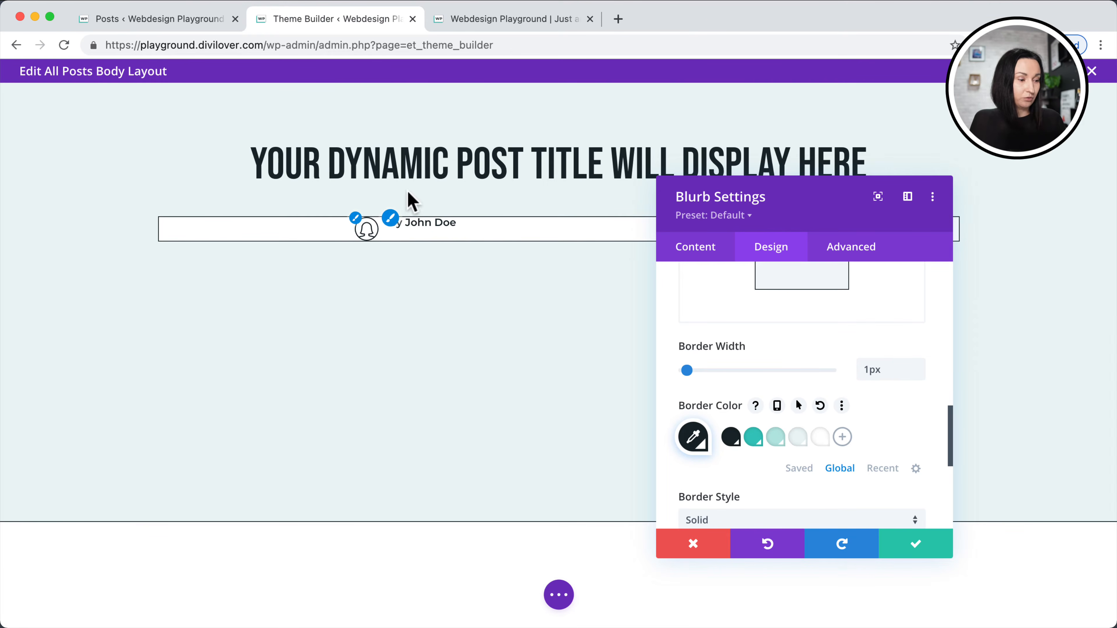
{"action": "scroll", "coordinate": [789, 293], "scroll_direction": "up", "scroll_amount": 10}
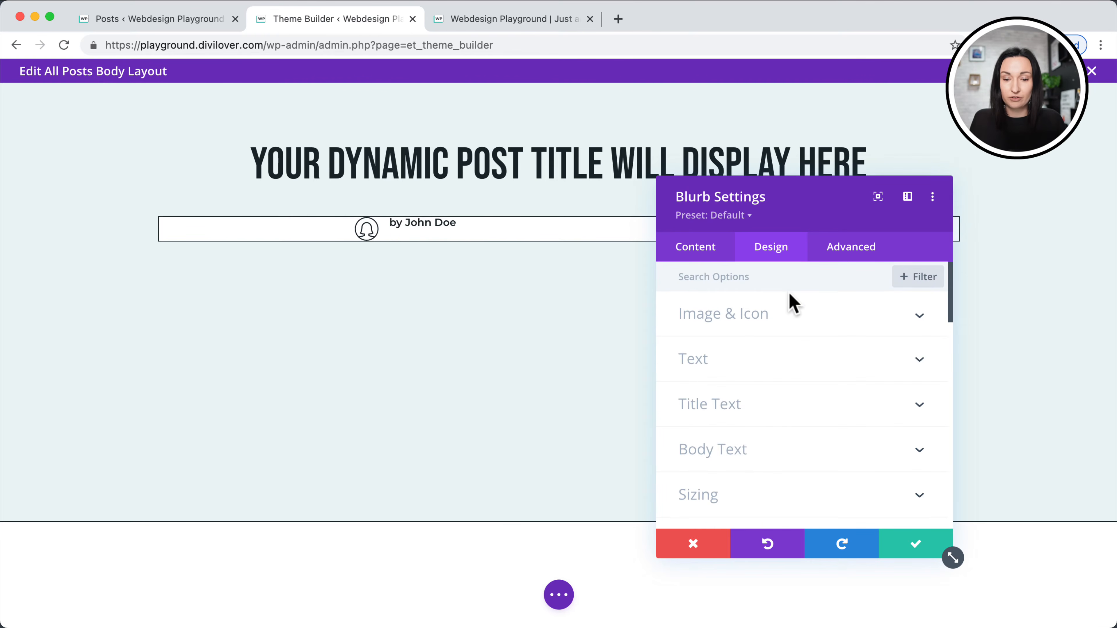
{"action": "scroll", "coordinate": [781, 442], "scroll_direction": "down", "scroll_amount": 3}
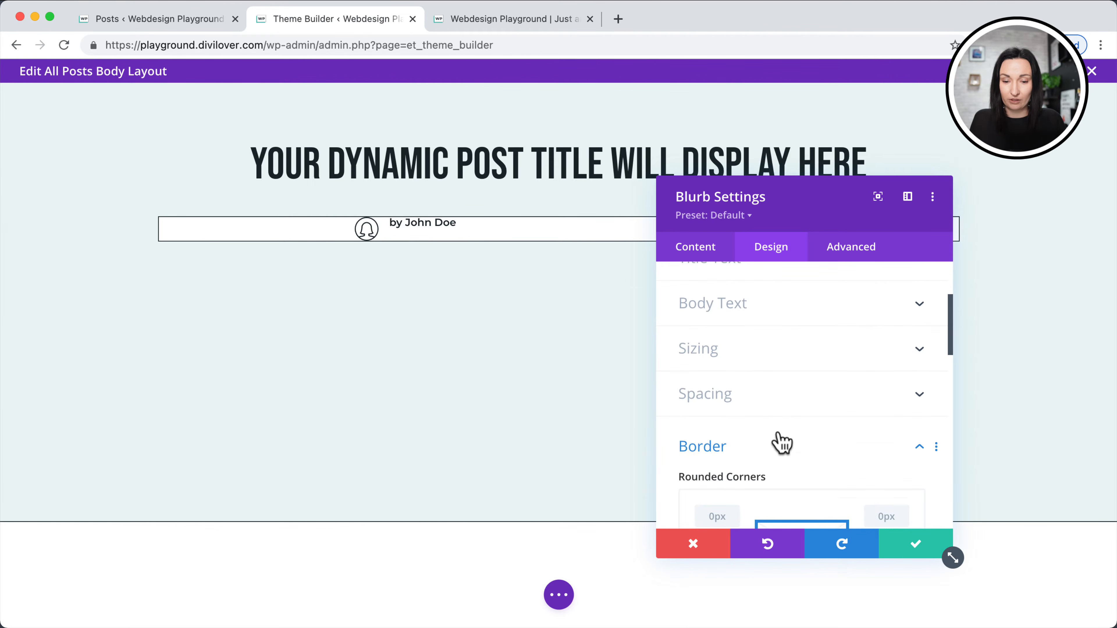
Set the author blurb's padding to 10px top and bottom and 15px left and right.
{"action": "left_click", "coordinate": [785, 409]}
{"action": "left_click", "coordinate": [706, 411]}
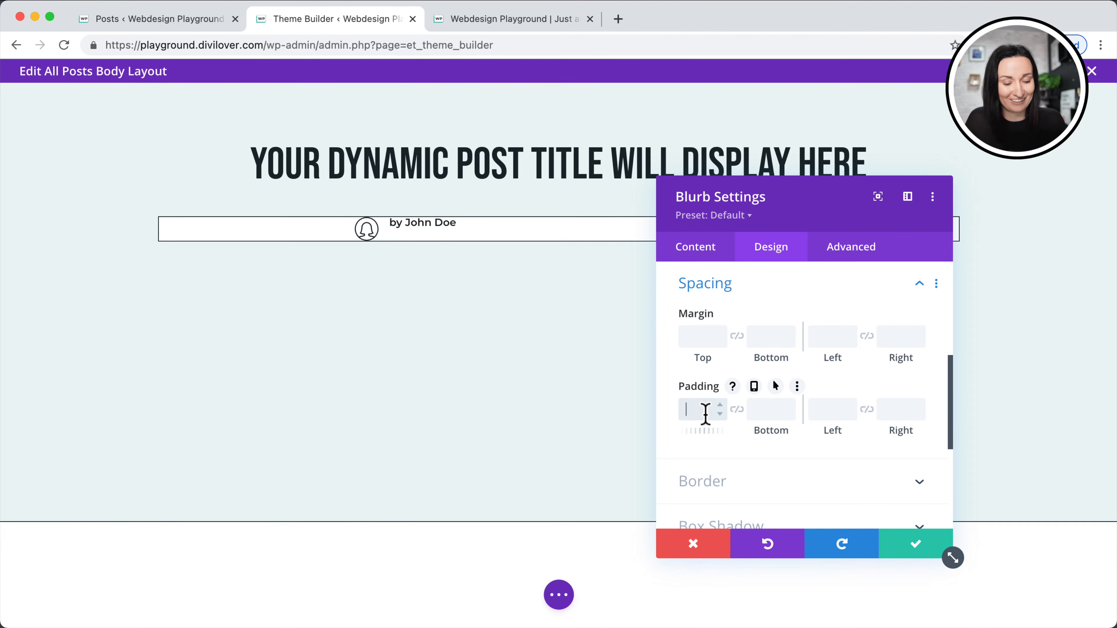
{"action": "type", "text": "10"}
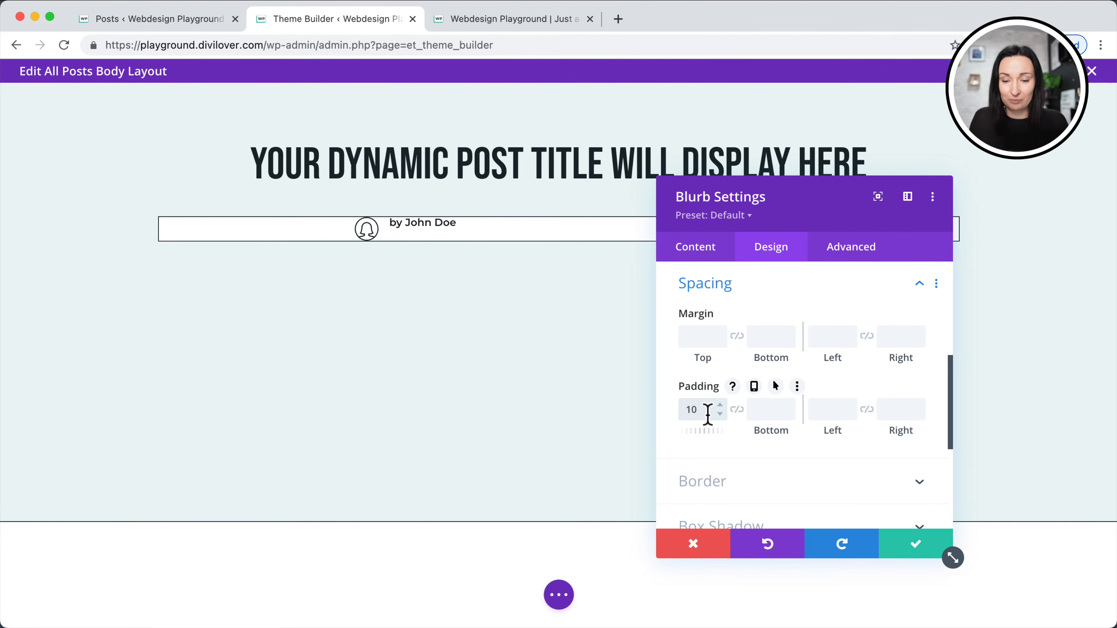
{"action": "type", "text": "px"}
{"action": "left_click", "coordinate": [737, 409]}
{"action": "left_click", "coordinate": [819, 410]}
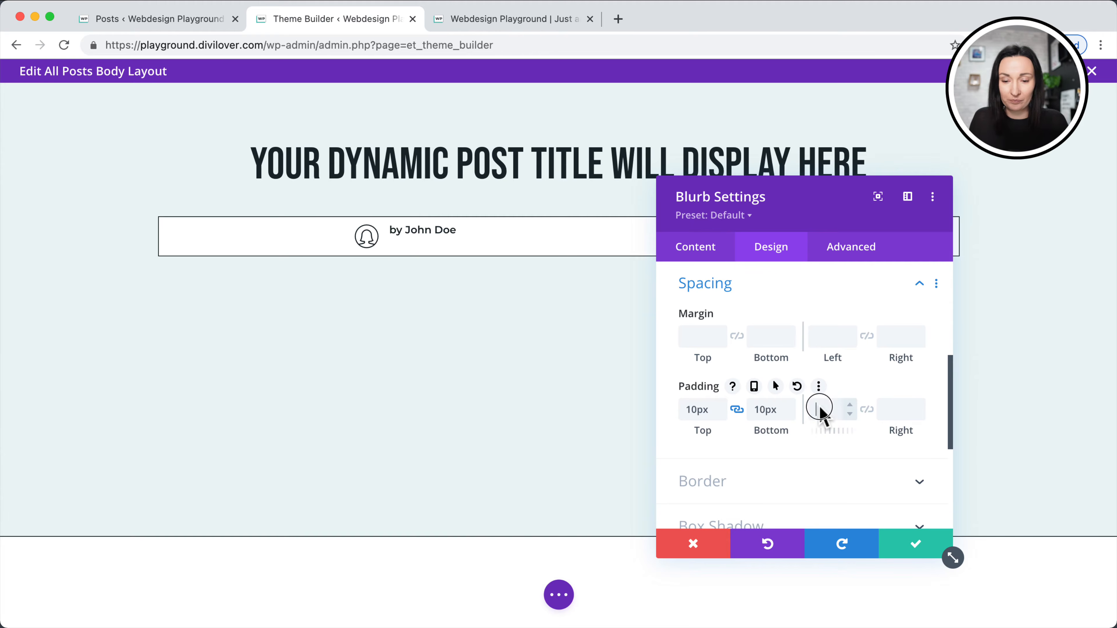
{"action": "type", "text": "15"}
{"action": "left_click", "coordinate": [866, 410]}
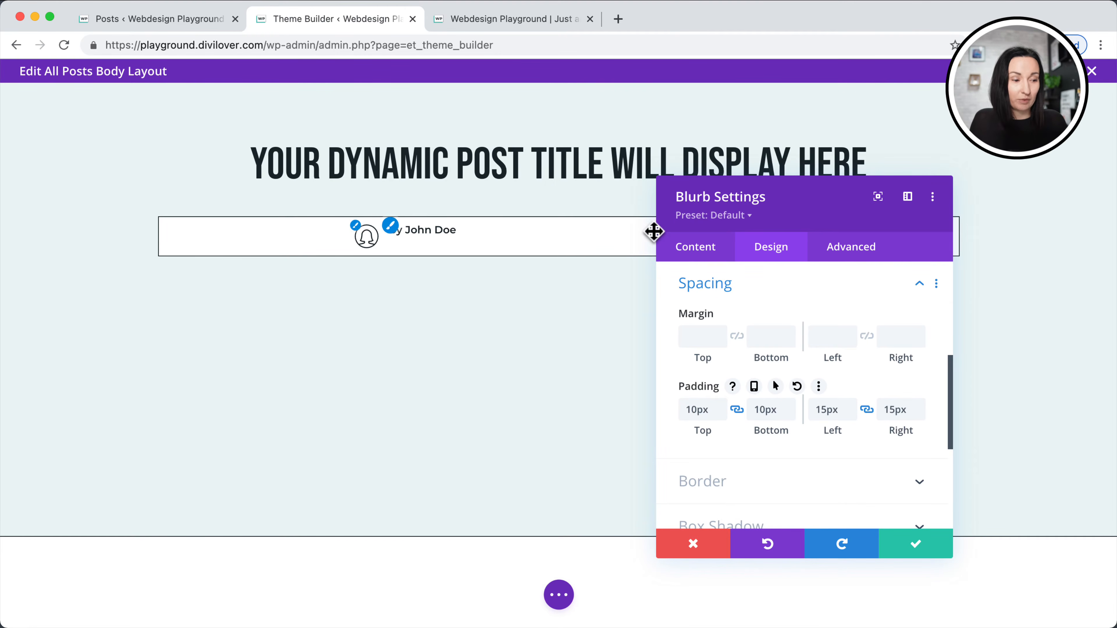
Set the author blurb's bottom margin to 0px and save the blurb settings.
{"action": "scroll", "coordinate": [842, 365], "scroll_direction": "up", "scroll_amount": 3}
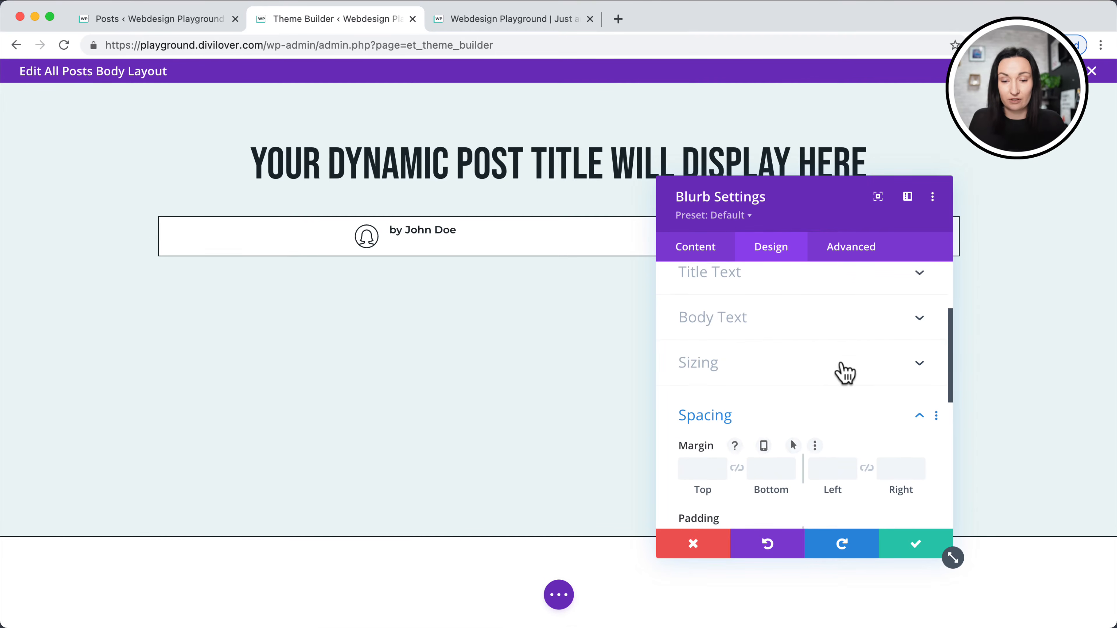
{"action": "scroll", "coordinate": [844, 370], "scroll_direction": "down", "scroll_amount": 2}
{"action": "scroll", "coordinate": [843, 373], "scroll_direction": "down", "scroll_amount": 2}
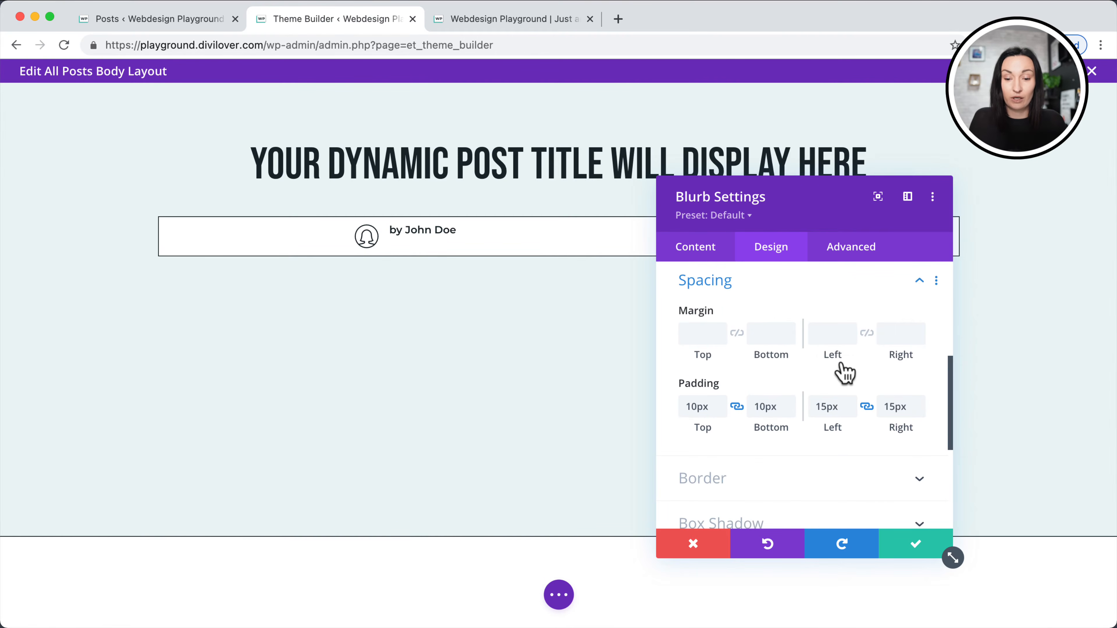
{"action": "left_click", "coordinate": [773, 339]}
{"action": "type", "text": "0"}
{"action": "left_click", "coordinate": [693, 339]}
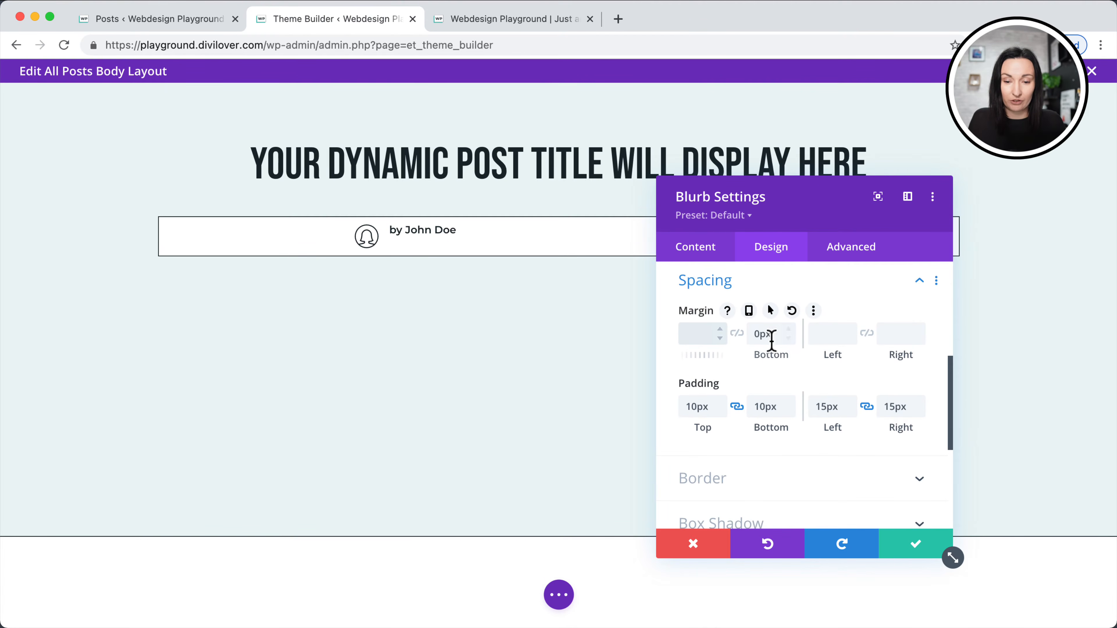
{"action": "left_click", "coordinate": [766, 336]}
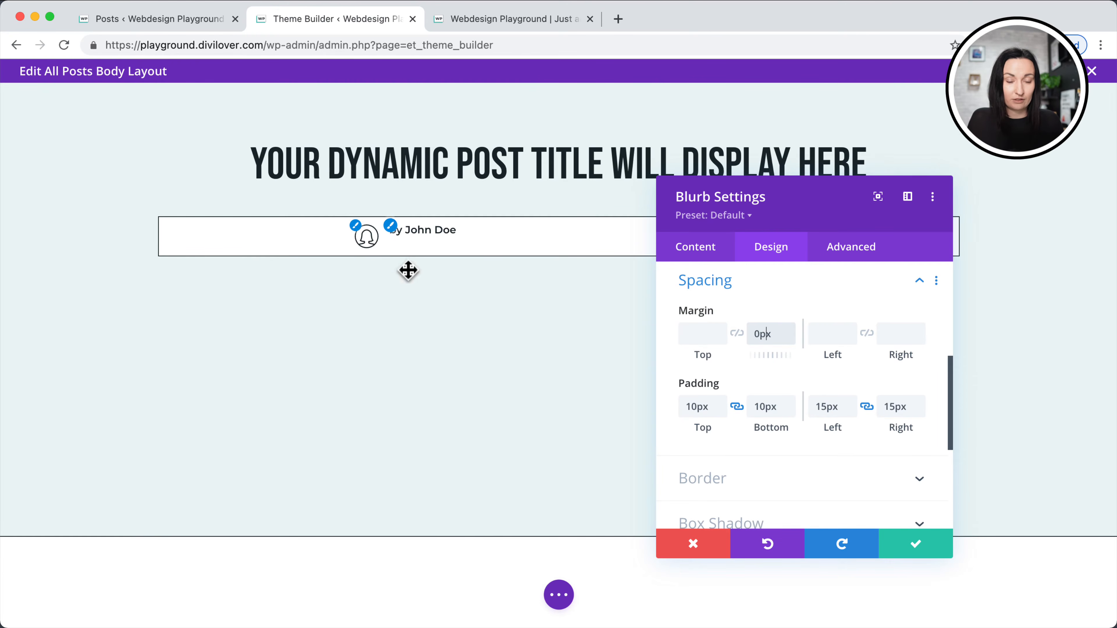
{"action": "left_click", "coordinate": [925, 544]}
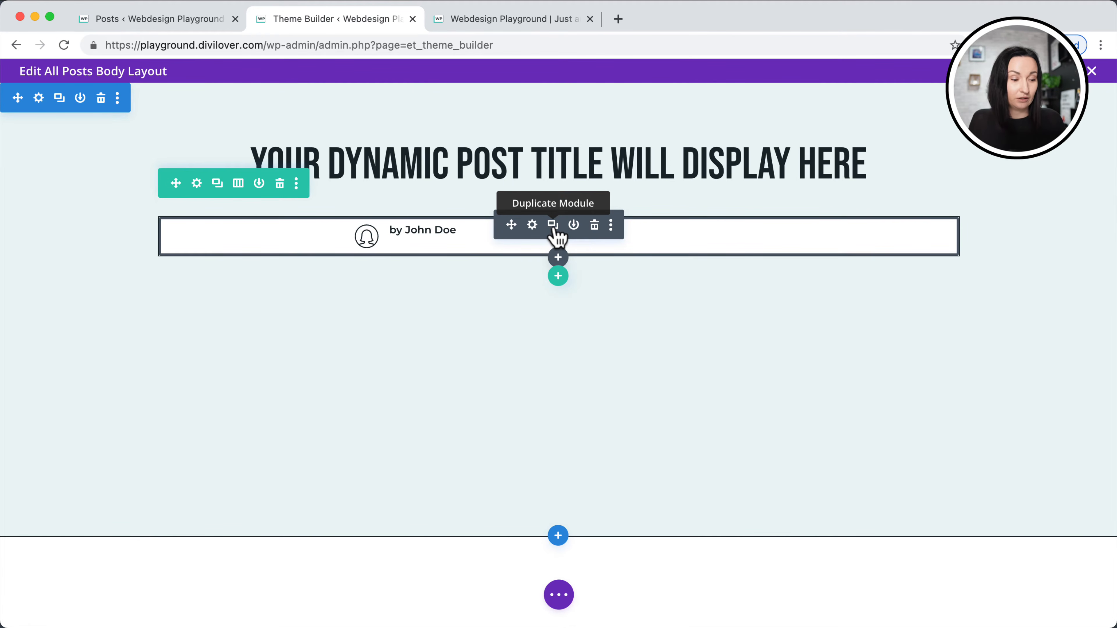
Duplicate the author blurb and replace the copy's title with the dynamic Post Publish Date in the default format.
{"action": "left_click", "coordinate": [553, 225]}
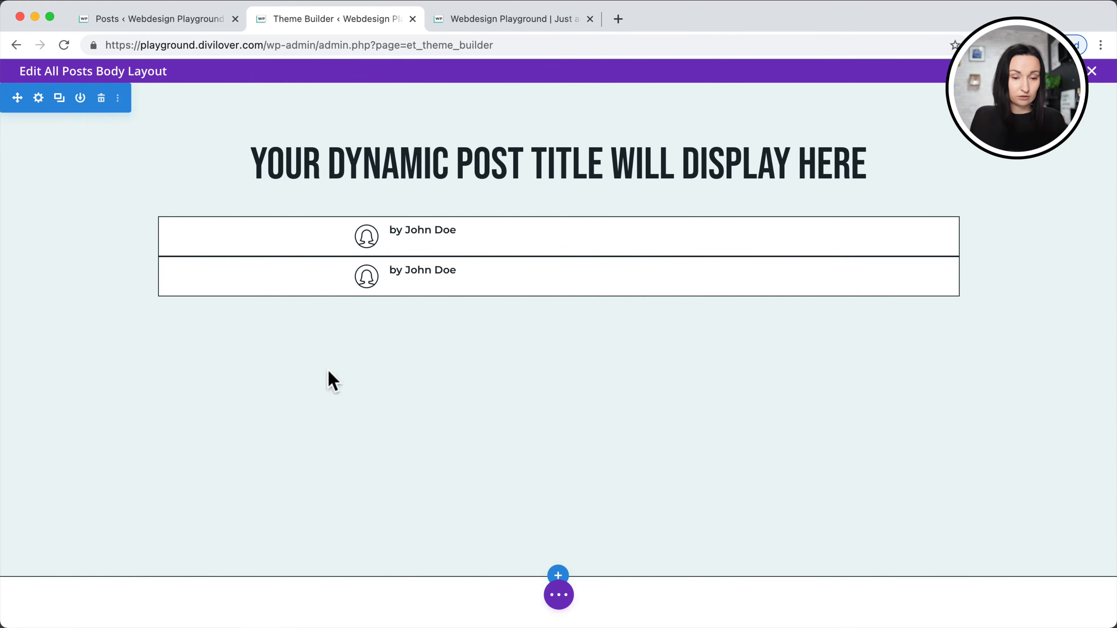
{"action": "mouse_move", "coordinate": [478, 282]}
{"action": "left_click", "coordinate": [533, 265]}
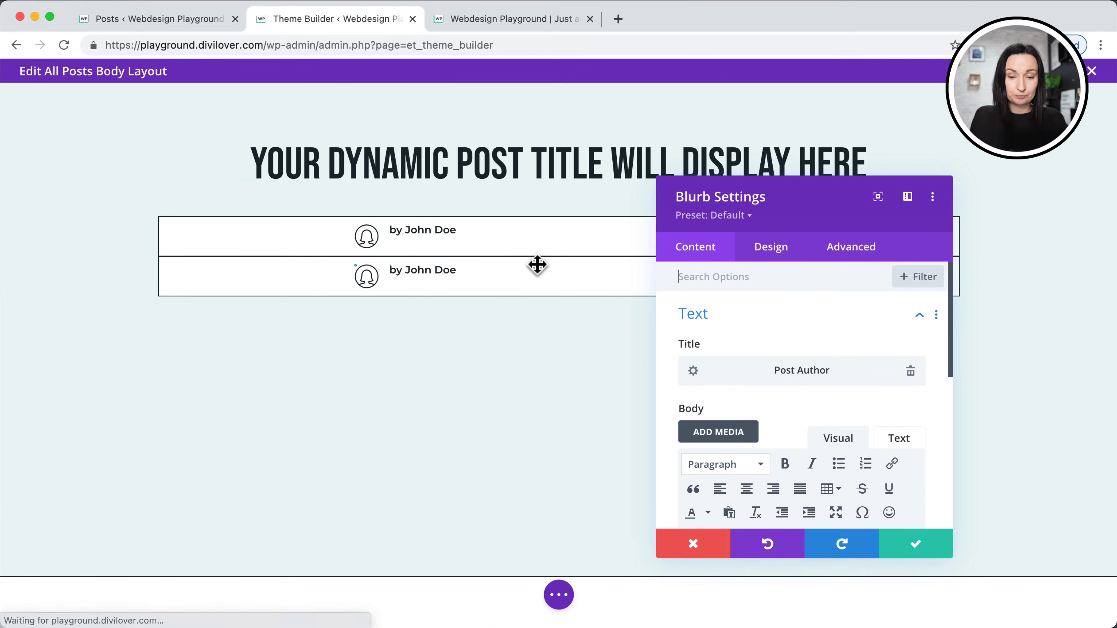
{"action": "left_click", "coordinate": [910, 373]}
{"action": "left_click", "coordinate": [910, 370]}
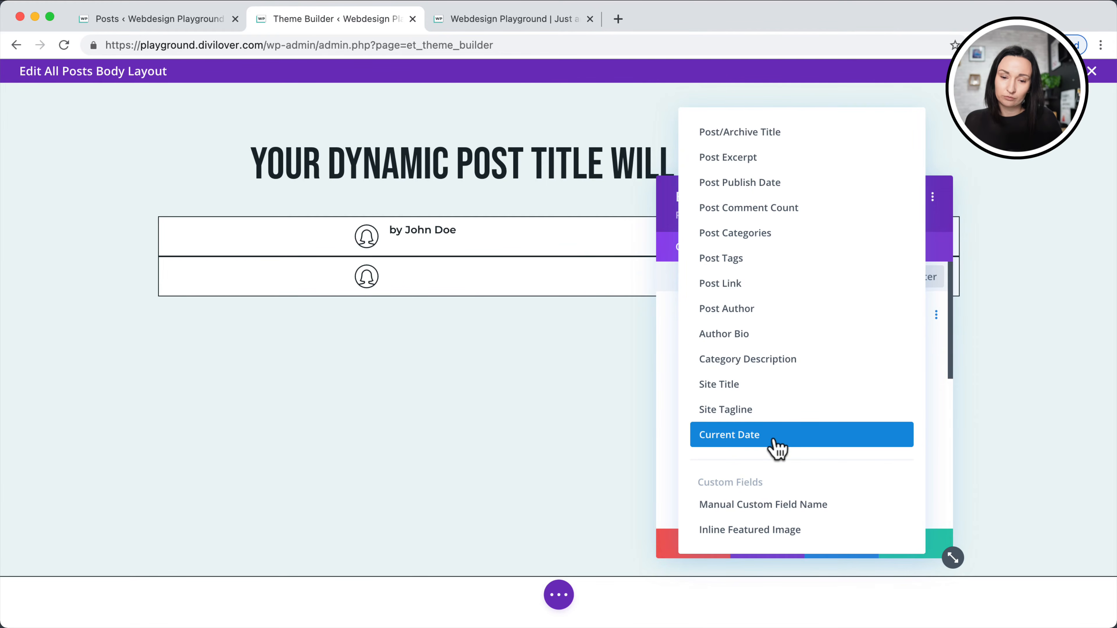
{"action": "left_click", "coordinate": [771, 183]}
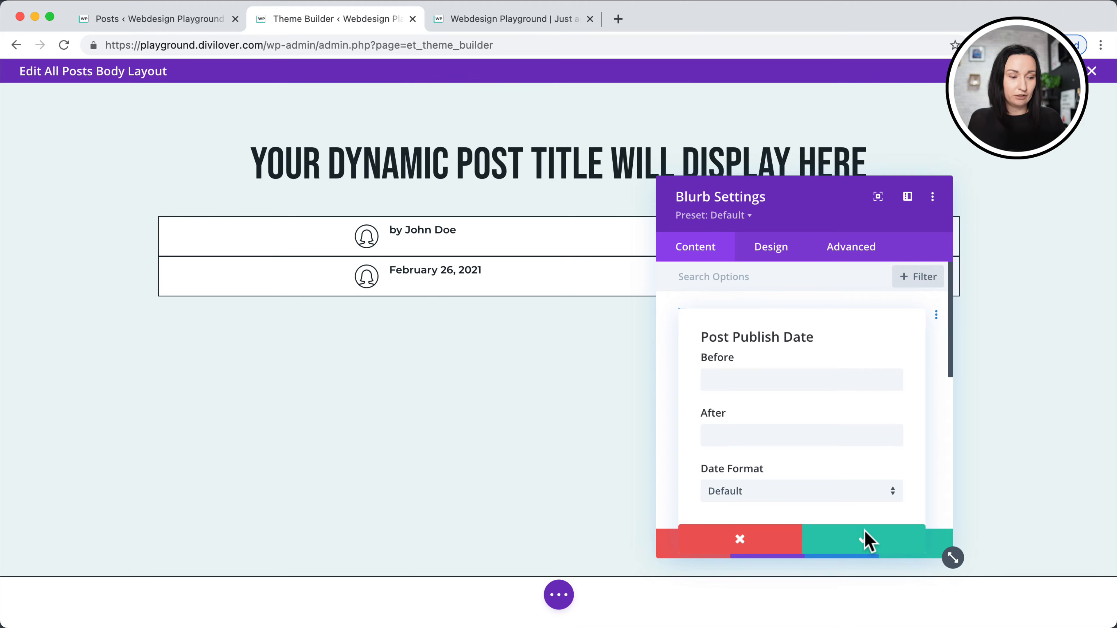
{"action": "left_click", "coordinate": [868, 542]}
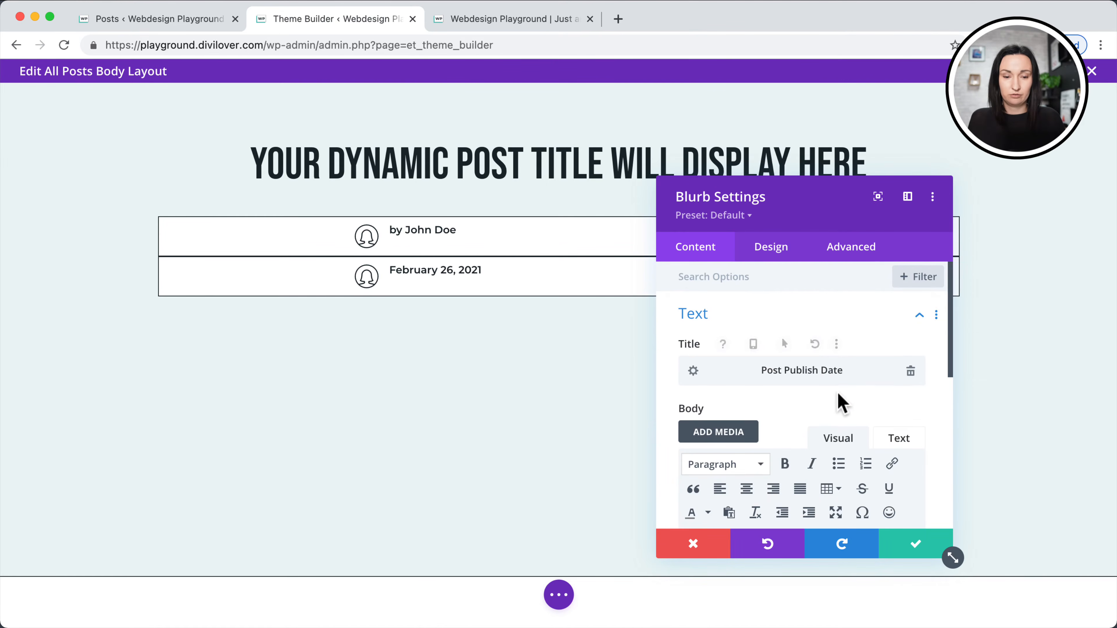
Replace the date blurb's image with calendar-ico.svg from the media library and save the blurb.
{"action": "scroll", "coordinate": [838, 396], "scroll_direction": "down", "scroll_amount": 6}
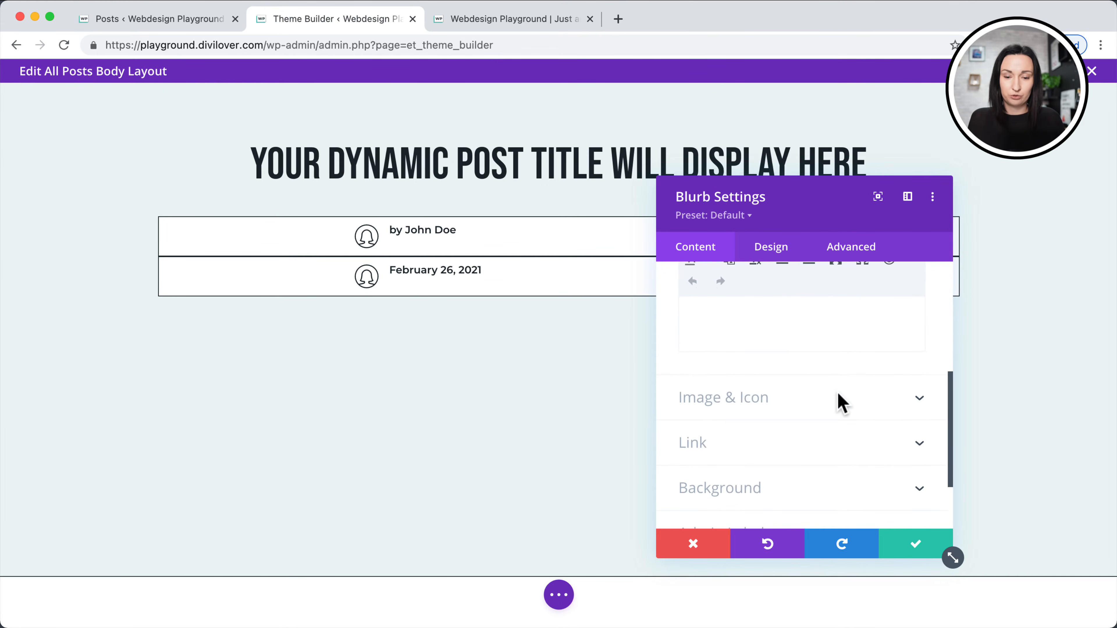
{"action": "left_click", "coordinate": [838, 404]}
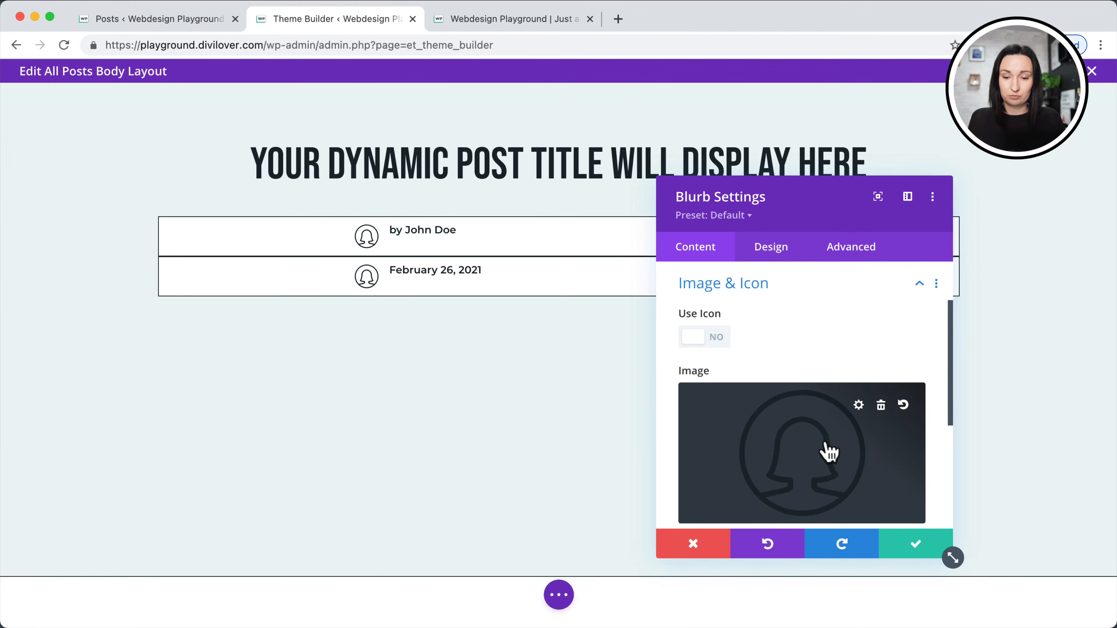
{"action": "left_click", "coordinate": [823, 449]}
{"action": "left_click", "coordinate": [449, 262]}
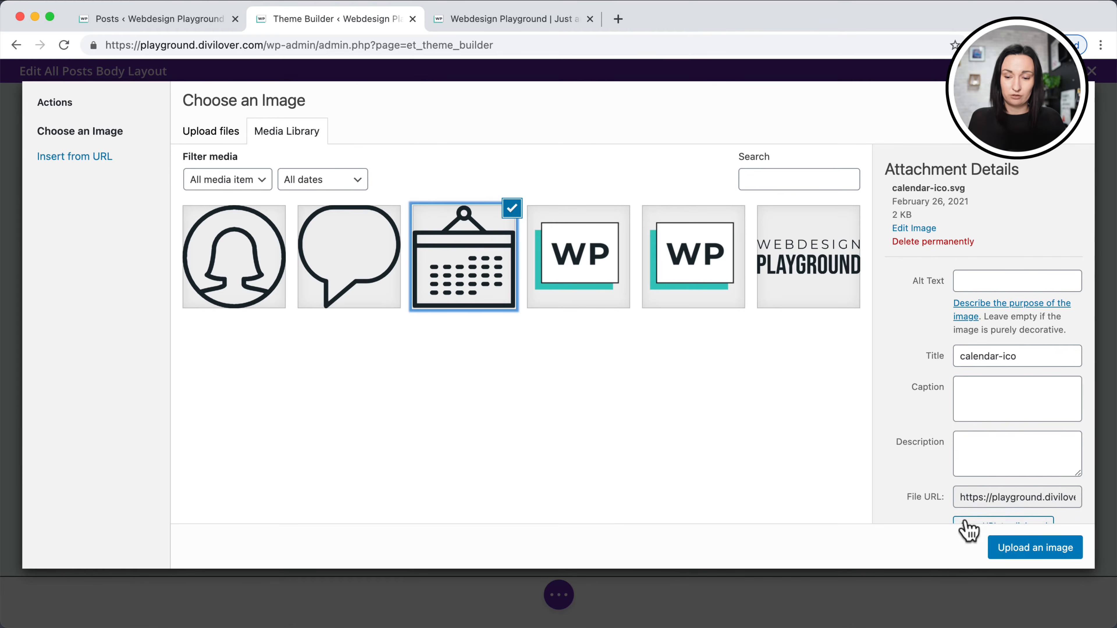
{"action": "left_click", "coordinate": [1029, 554]}
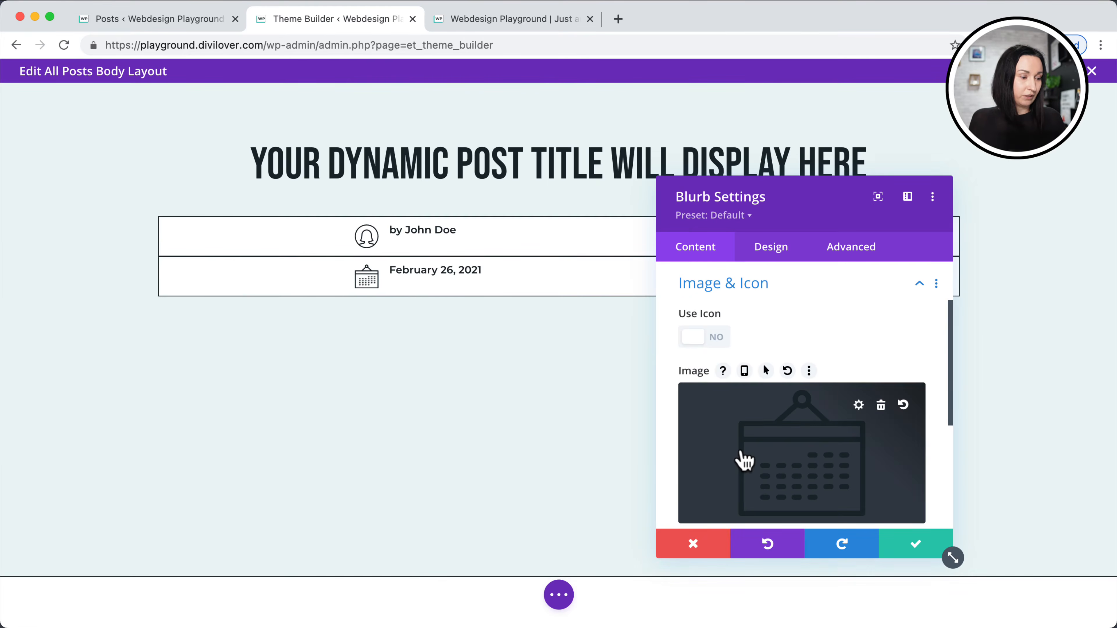
{"action": "left_click", "coordinate": [915, 546]}
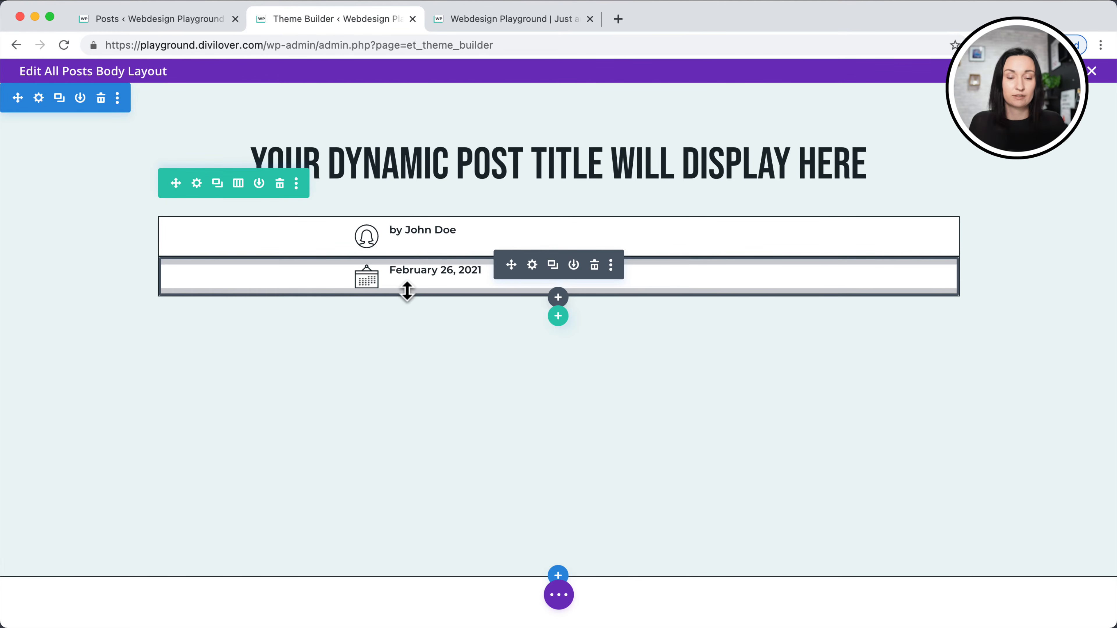
Duplicate the date blurb and make the copy's title the dynamic Post Comment Count with "Comments: " before it.
{"action": "left_click", "coordinate": [553, 265]}
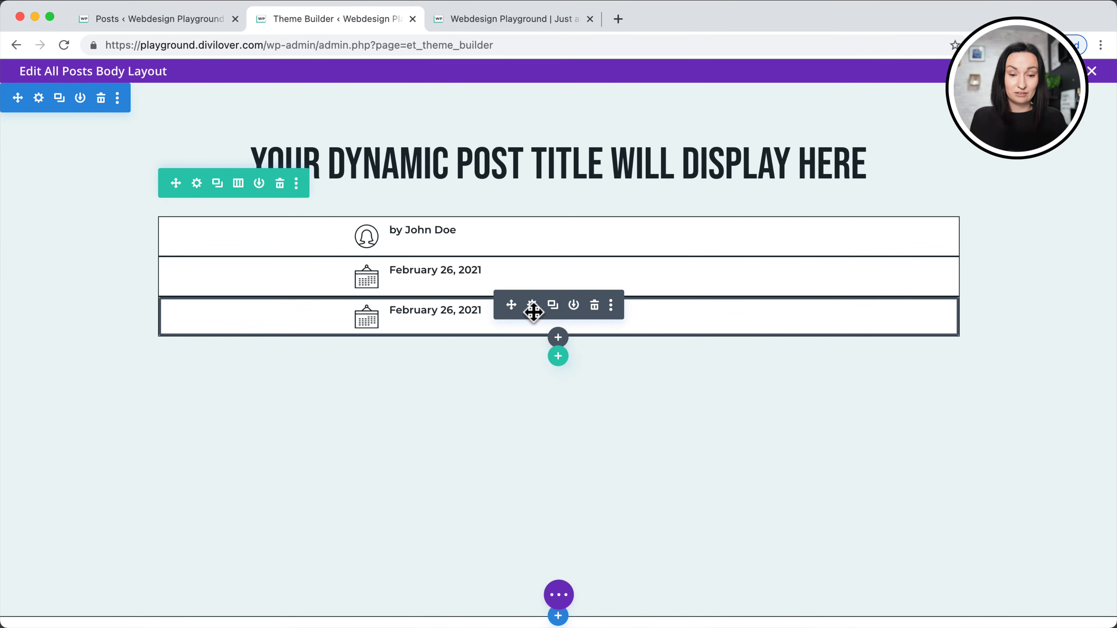
{"action": "left_click", "coordinate": [532, 305]}
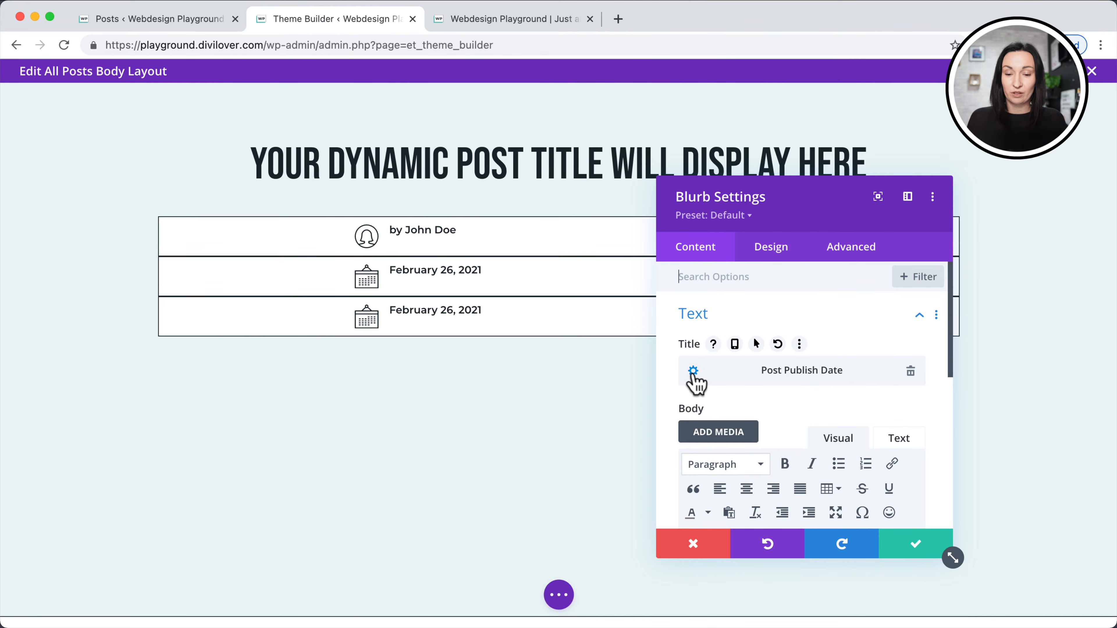
{"action": "left_click", "coordinate": [910, 373]}
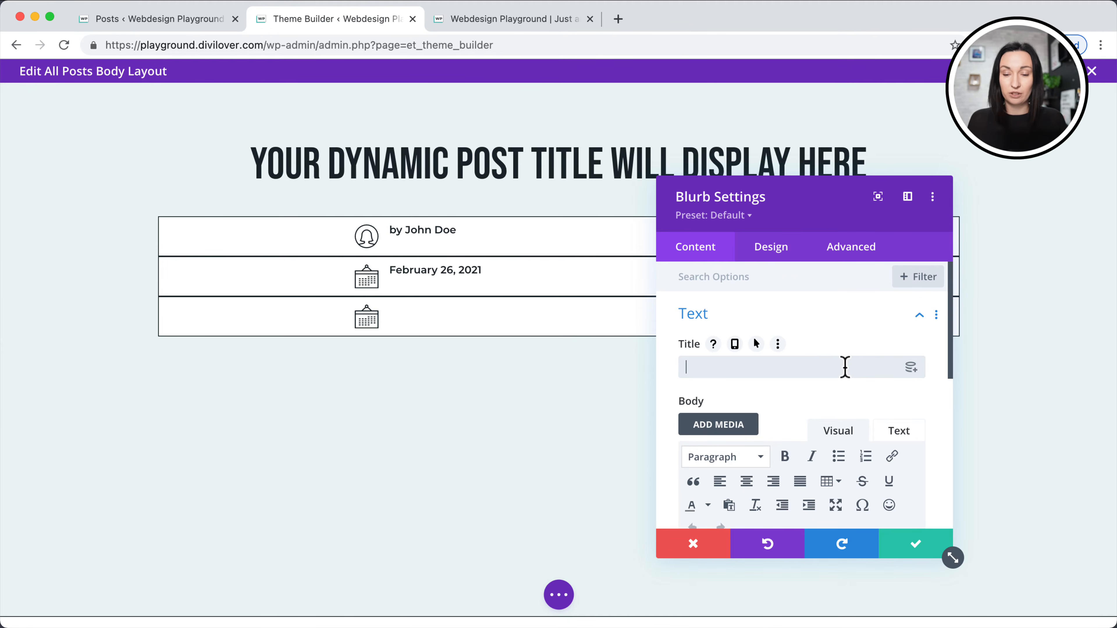
{"action": "left_click", "coordinate": [915, 369]}
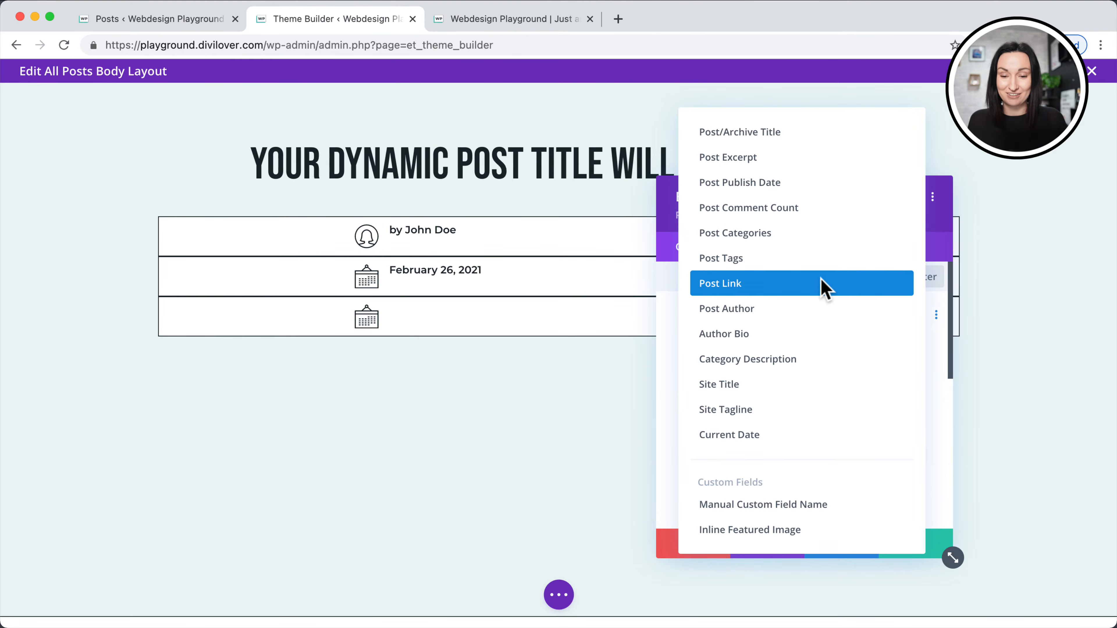
{"action": "left_click", "coordinate": [740, 214]}
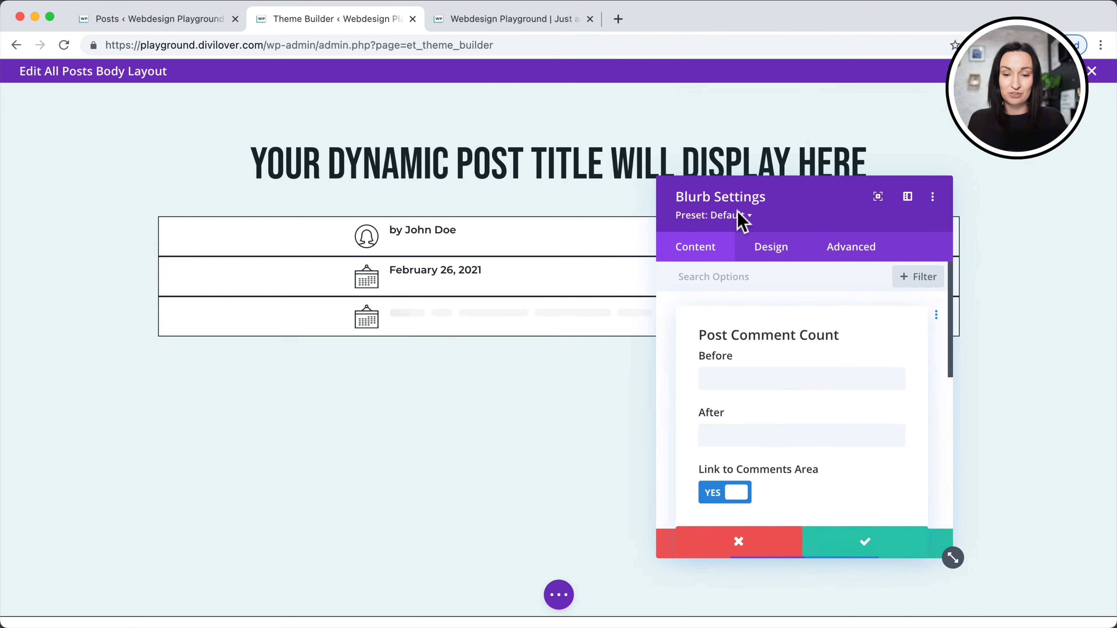
{"action": "left_click", "coordinate": [787, 386]}
{"action": "type", "text": "Comments:"}
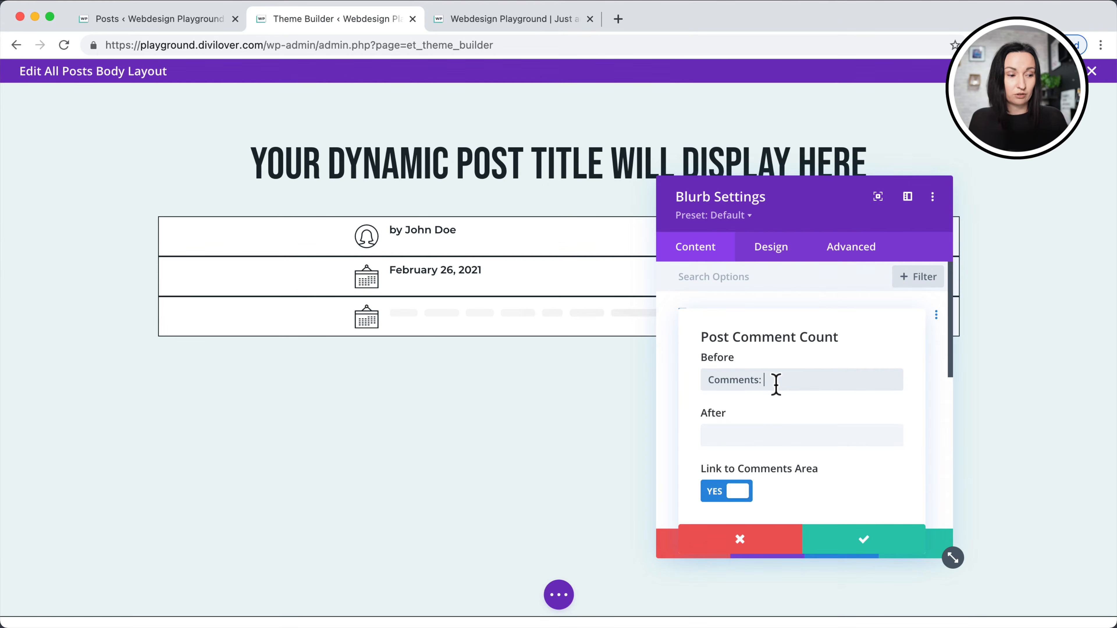
{"action": "left_click", "coordinate": [861, 548]}
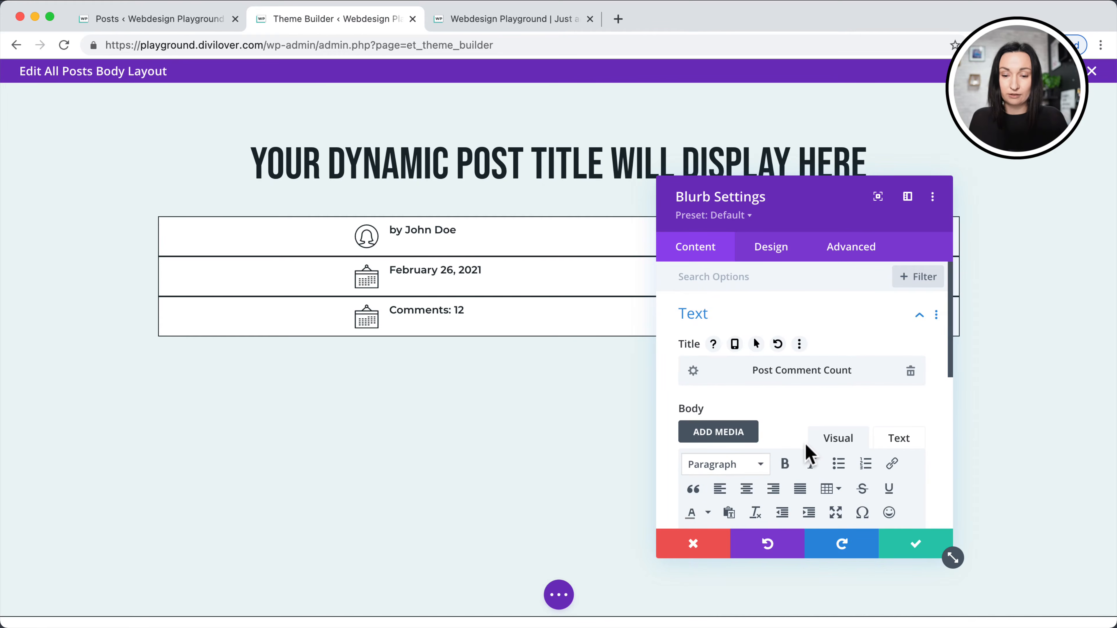
Replace the comments blurb's Author Page Link with the module link URL #comments and save the blurb.
{"action": "scroll", "coordinate": [805, 442], "scroll_direction": "down", "scroll_amount": 5}
{"action": "scroll", "coordinate": [805, 454], "scroll_direction": "down", "scroll_amount": 3}
{"action": "left_click", "coordinate": [789, 352]}
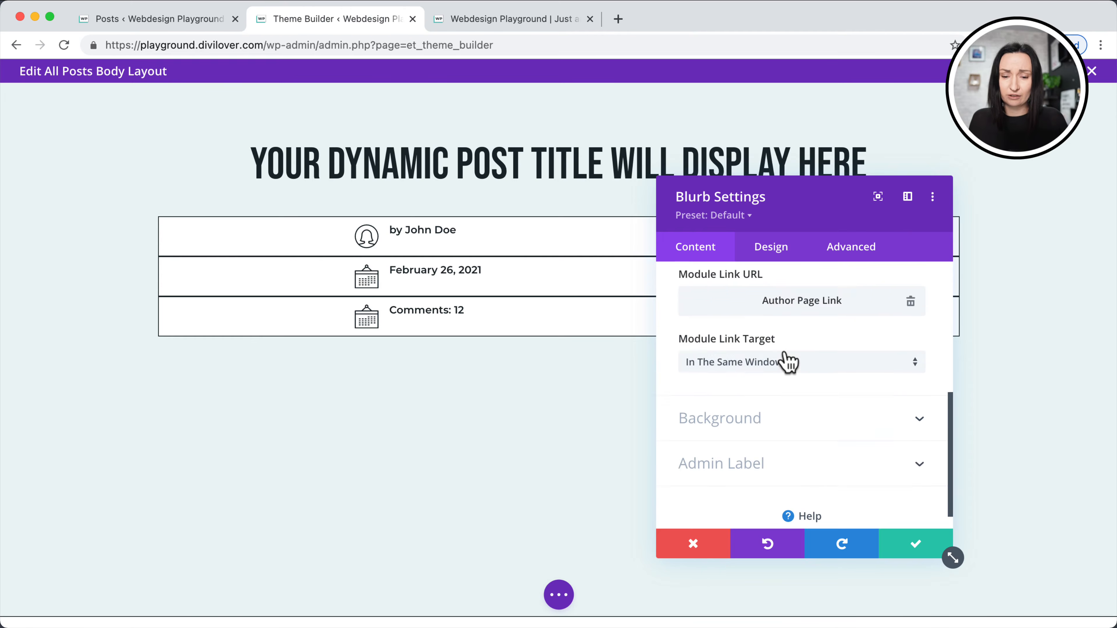
{"action": "left_click", "coordinate": [910, 456]}
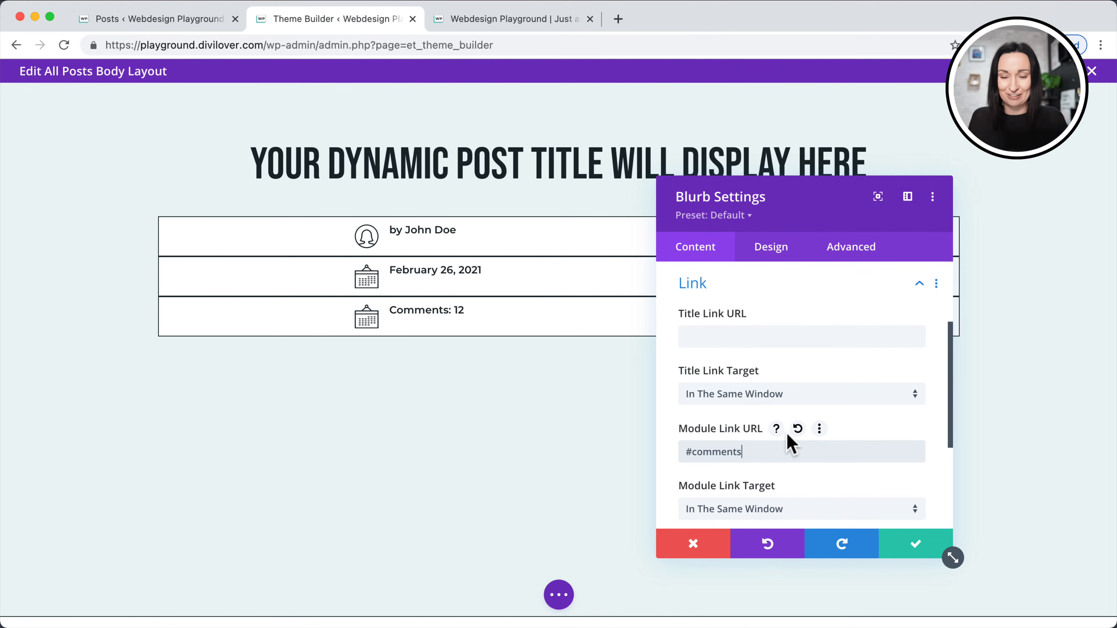
{"action": "left_click", "coordinate": [917, 550]}
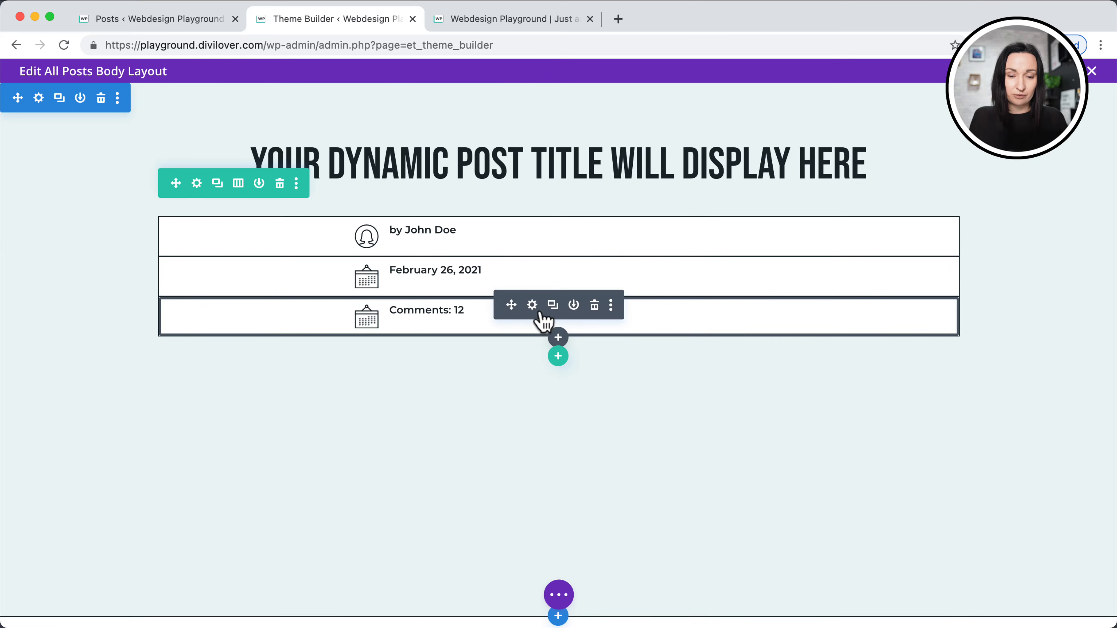
Replace the comments blurb's image with the speech bubble icon from the media library and save the blurb.
{"action": "left_click", "coordinate": [532, 305]}
{"action": "scroll", "coordinate": [761, 352], "scroll_direction": "down", "scroll_amount": 5}
{"action": "scroll", "coordinate": [762, 352], "scroll_direction": "down", "scroll_amount": 2}
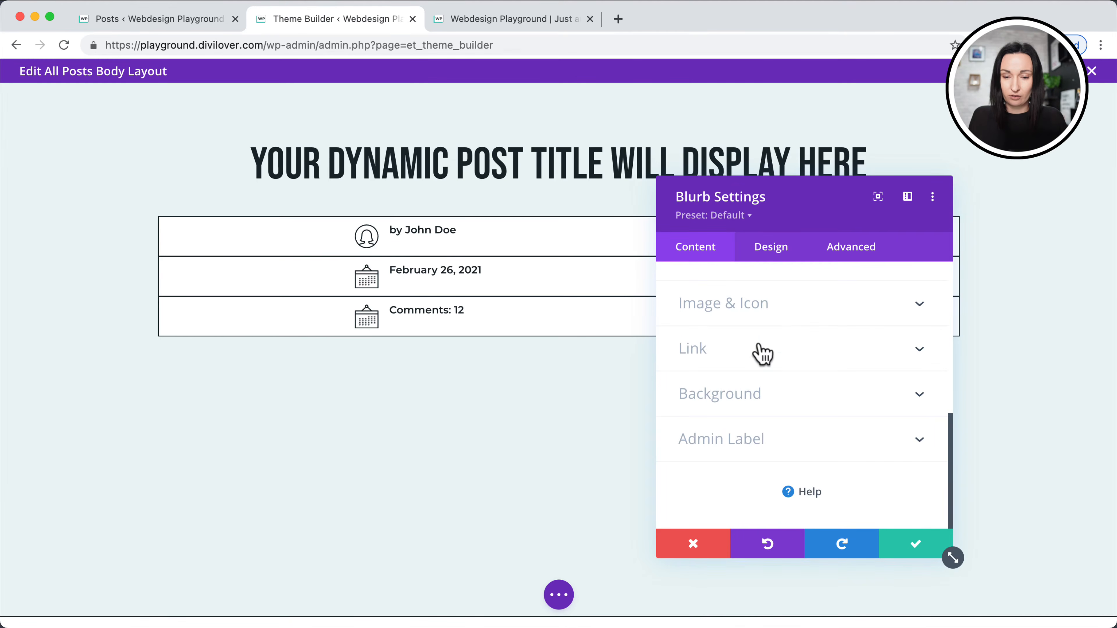
{"action": "left_click", "coordinate": [767, 308]}
{"action": "left_click", "coordinate": [849, 456]}
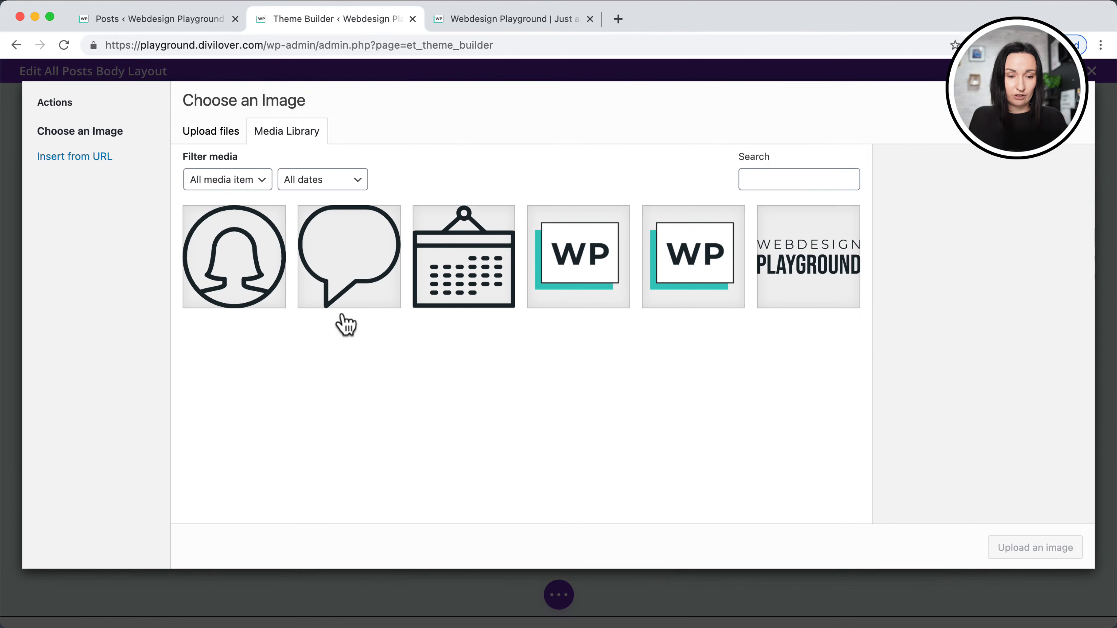
{"action": "left_click", "coordinate": [368, 247]}
{"action": "left_click", "coordinate": [1057, 554]}
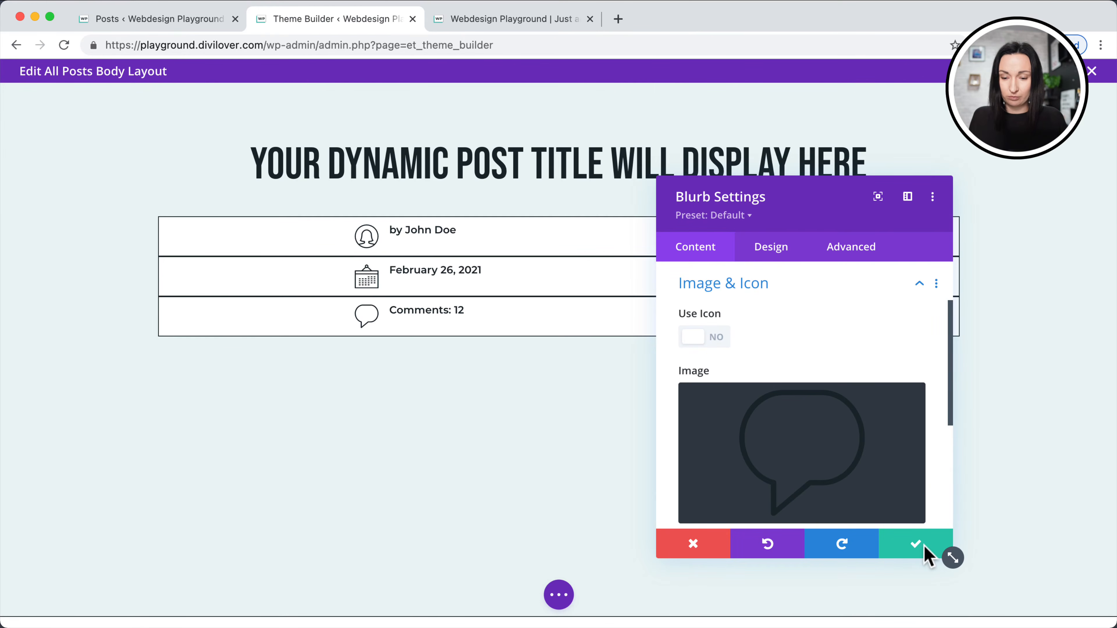
{"action": "left_click", "coordinate": [910, 544]}
Remove the dynamic Author Page Link from the date blurb's module link URL.
{"action": "left_click", "coordinate": [529, 264]}
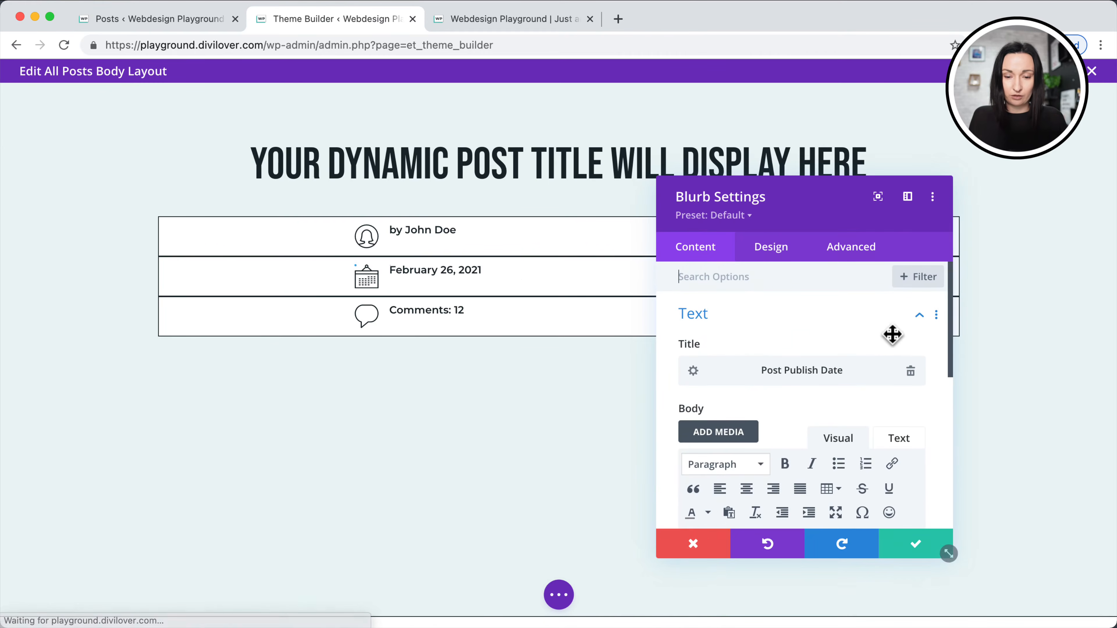
{"action": "scroll", "coordinate": [893, 343], "scroll_direction": "down", "scroll_amount": 4}
{"action": "scroll", "coordinate": [895, 343], "scroll_direction": "down", "scroll_amount": 3}
{"action": "left_click", "coordinate": [895, 344]}
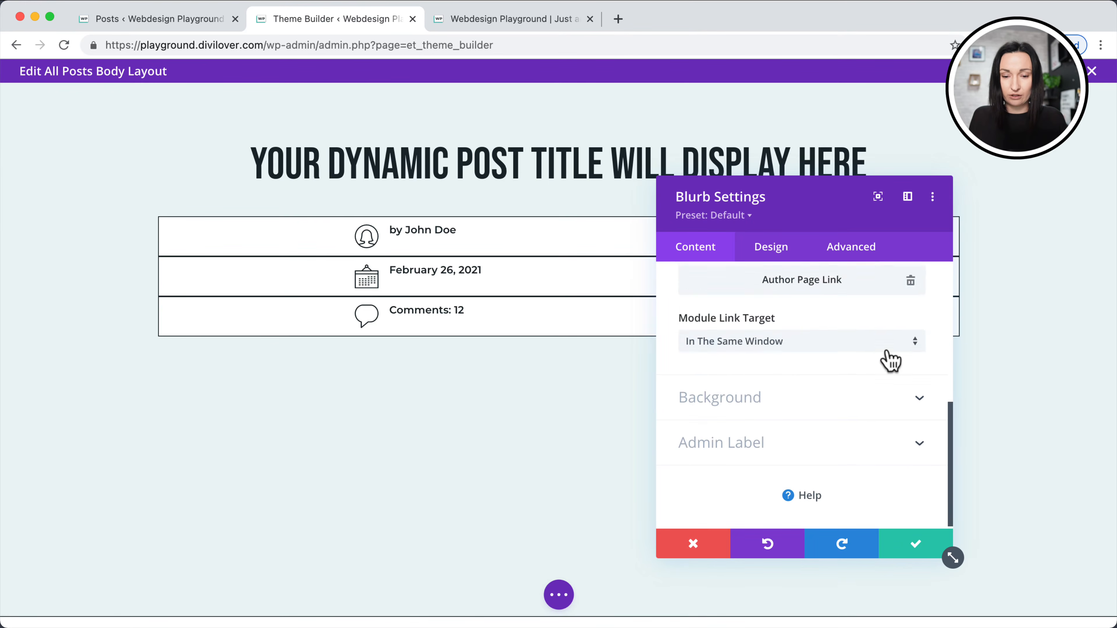
{"action": "left_click", "coordinate": [911, 458]}
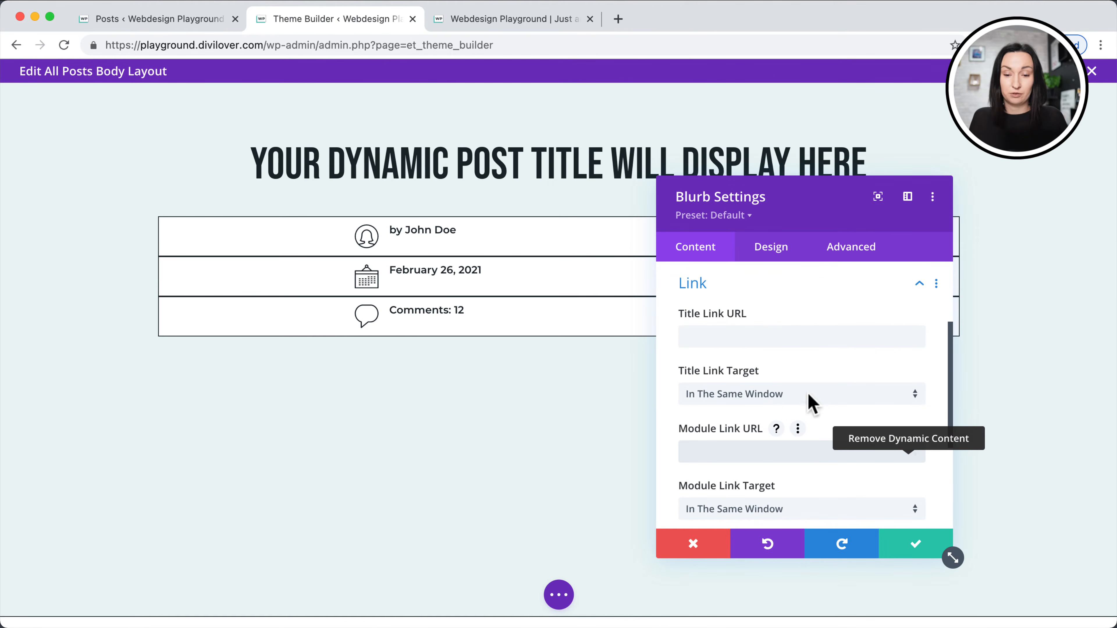
Delete the date blurb's hover background color and save the blurb.
{"action": "scroll", "coordinate": [793, 391], "scroll_direction": "down", "scroll_amount": 4}
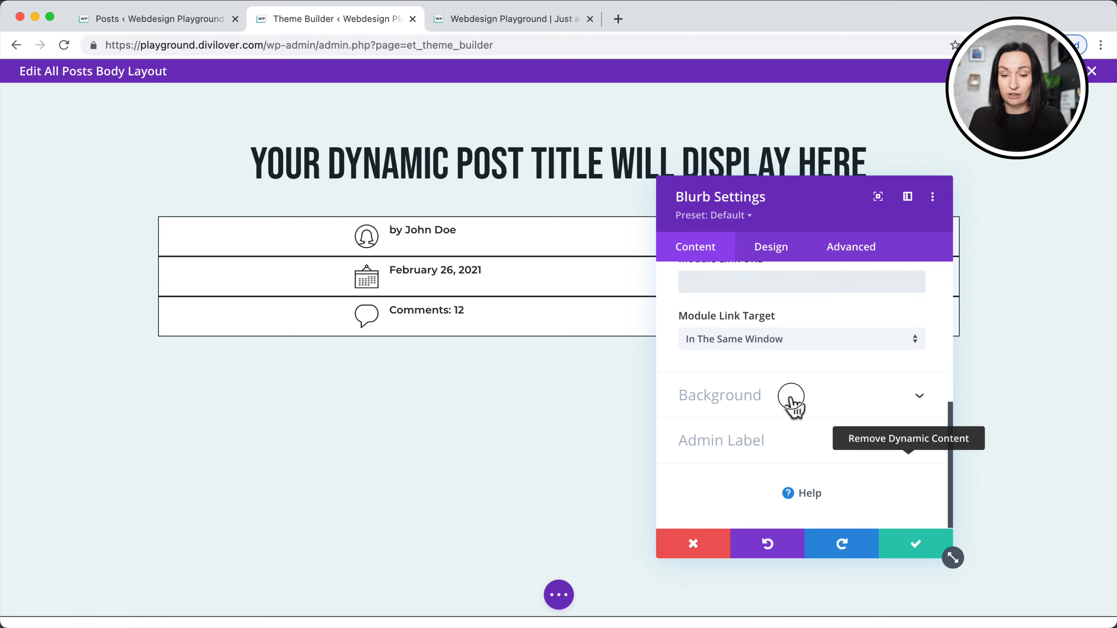
{"action": "left_click", "coordinate": [794, 394]}
{"action": "left_click", "coordinate": [855, 345]}
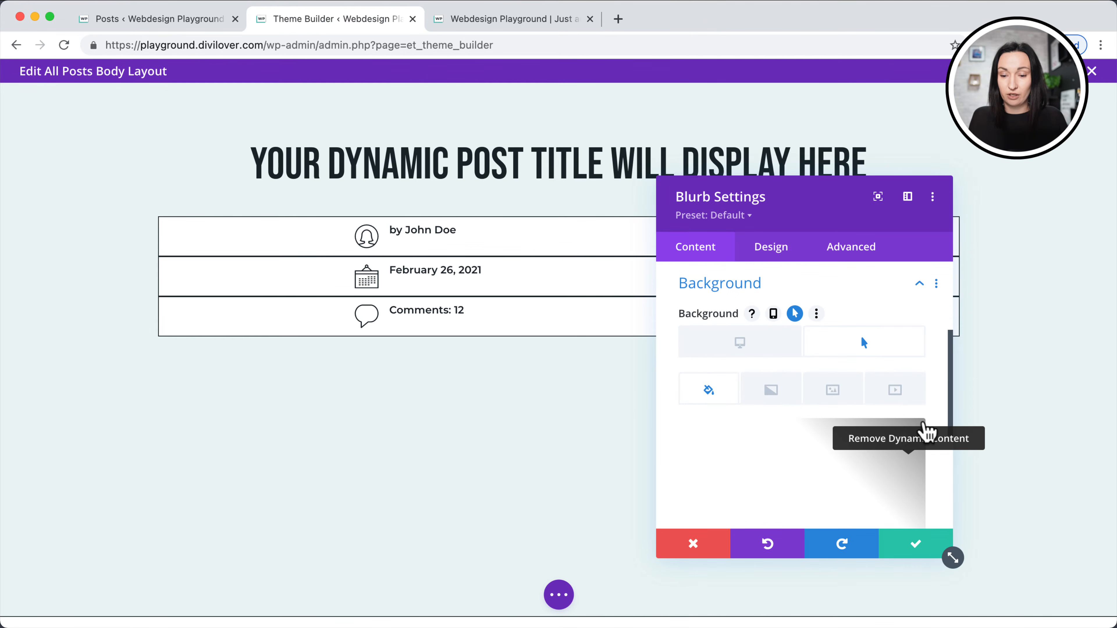
{"action": "scroll", "coordinate": [871, 477], "scroll_direction": "down", "scroll_amount": 2}
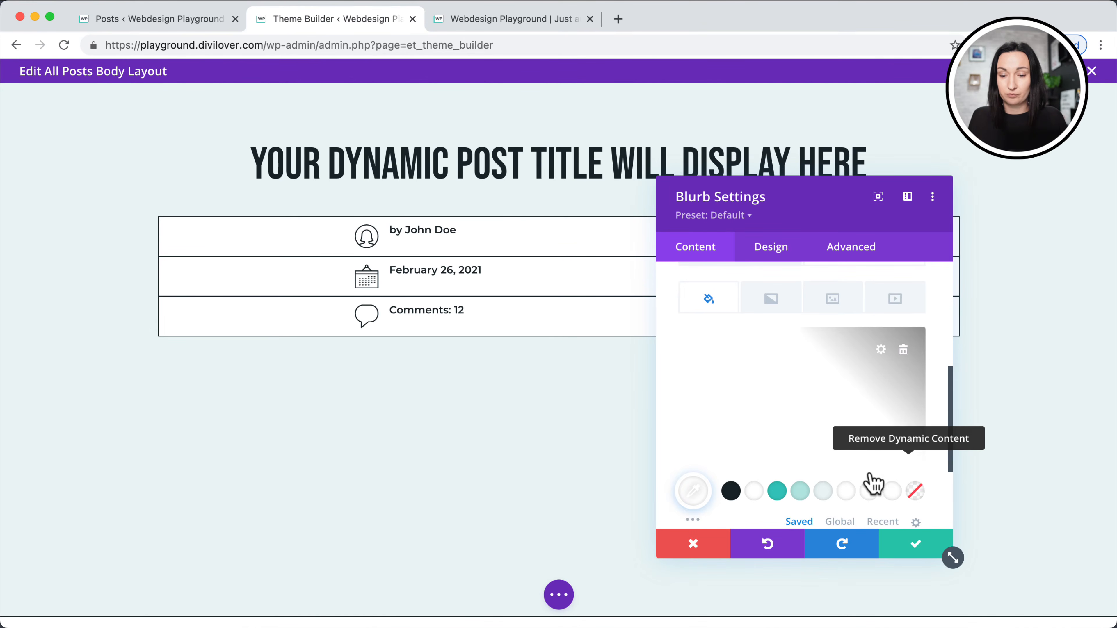
{"action": "left_click", "coordinate": [903, 350]}
{"action": "left_click", "coordinate": [912, 547]}
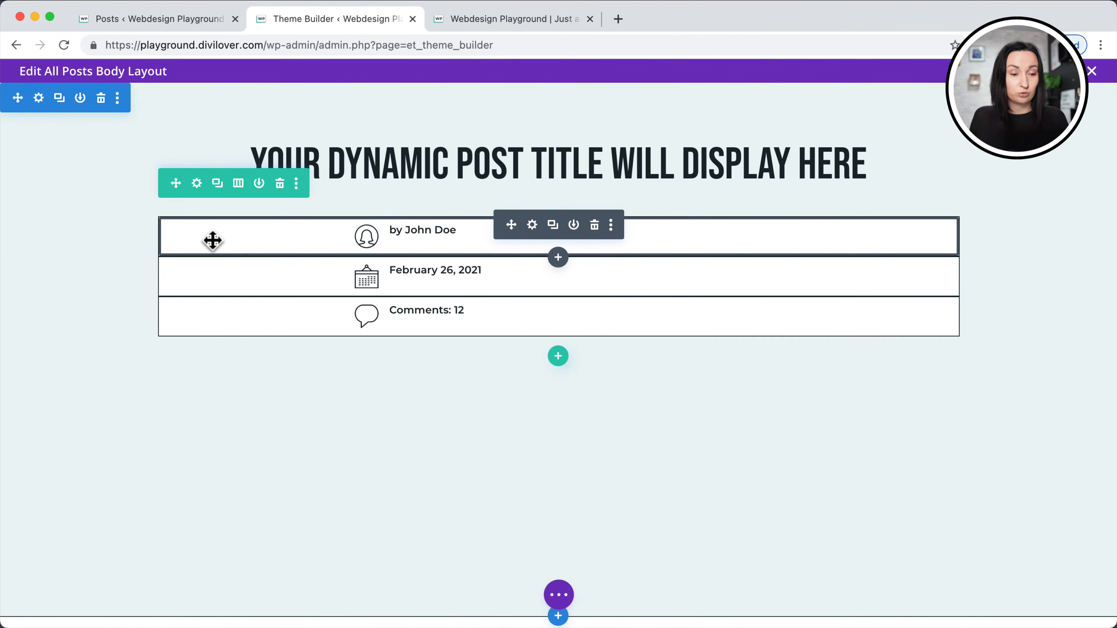
Give the column holding the meta blurbs the CSS class dl-meta and save the column and row settings.
{"action": "left_click", "coordinate": [197, 184]}
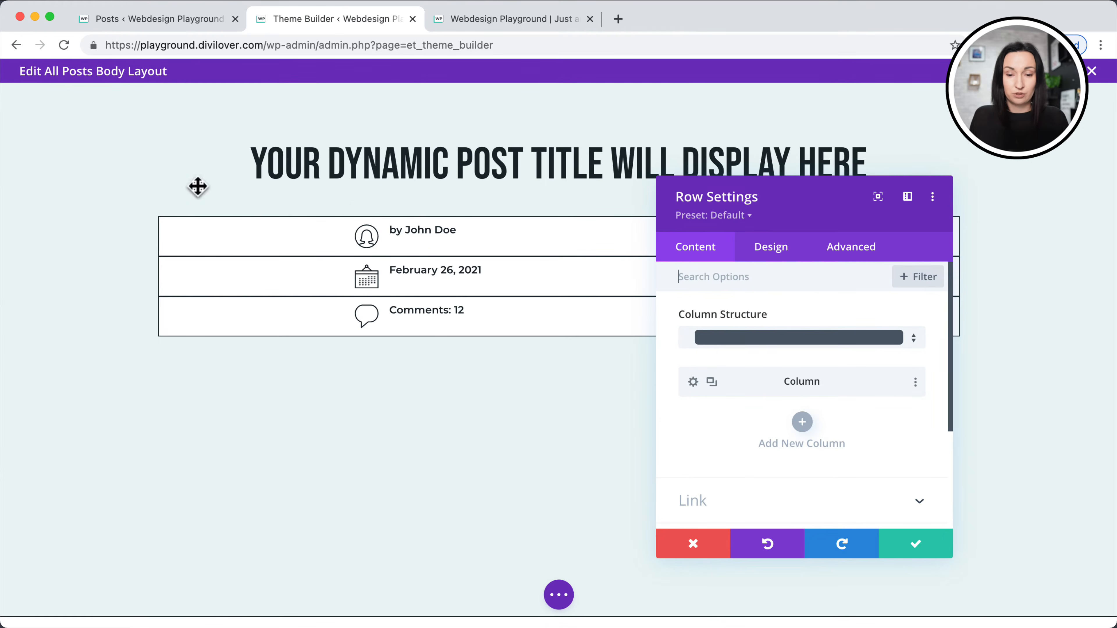
{"action": "left_click", "coordinate": [693, 382]}
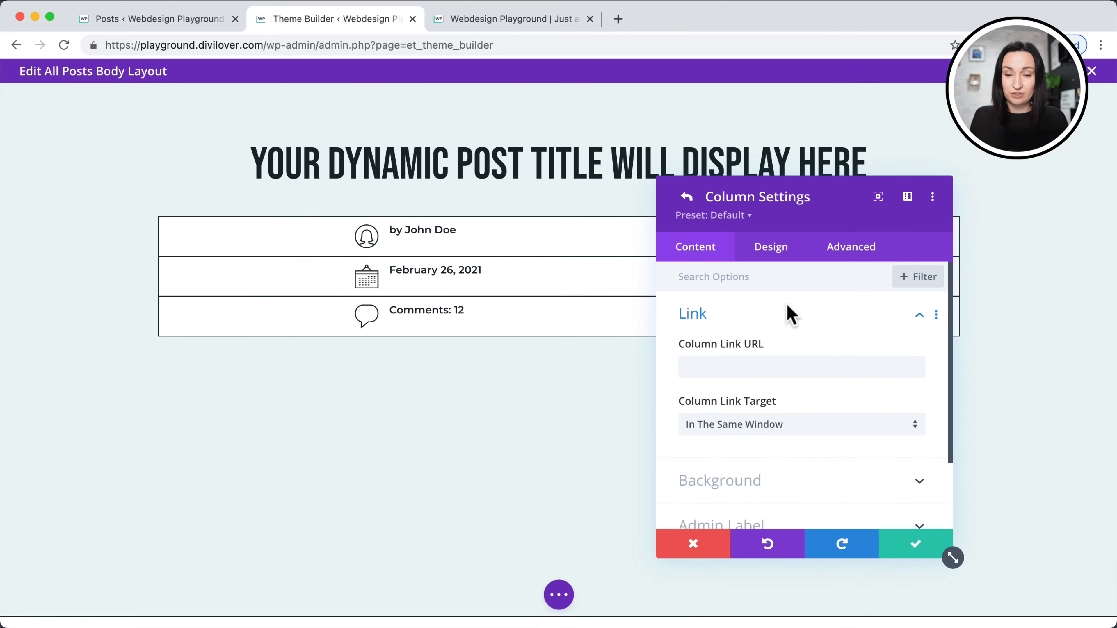
{"action": "left_click", "coordinate": [853, 247]}
{"action": "left_click", "coordinate": [803, 330]}
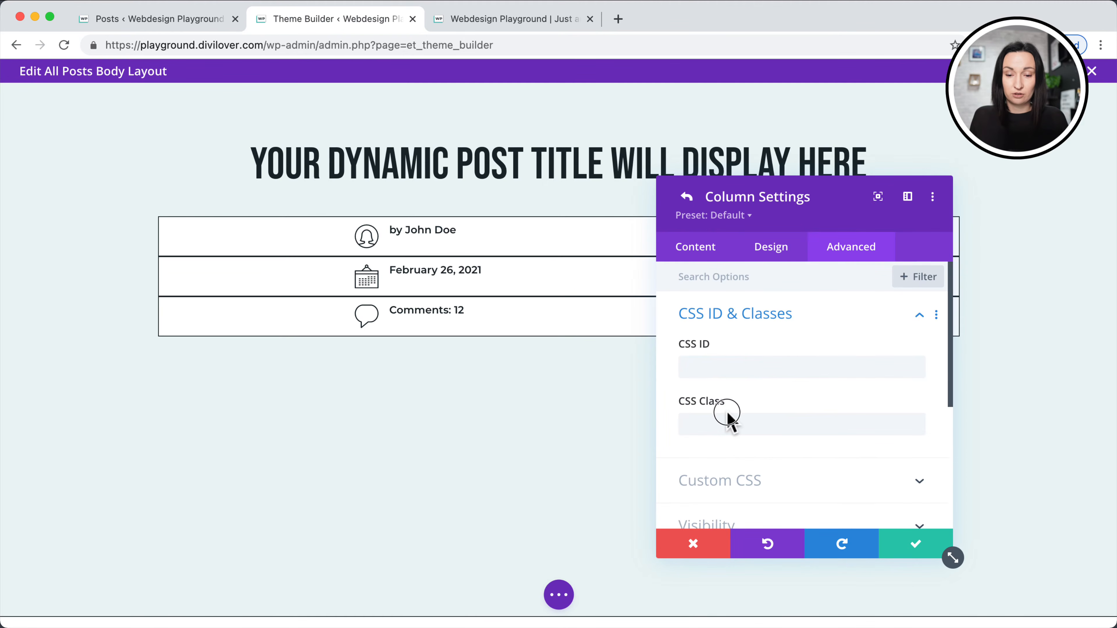
{"action": "left_click", "coordinate": [704, 425]}
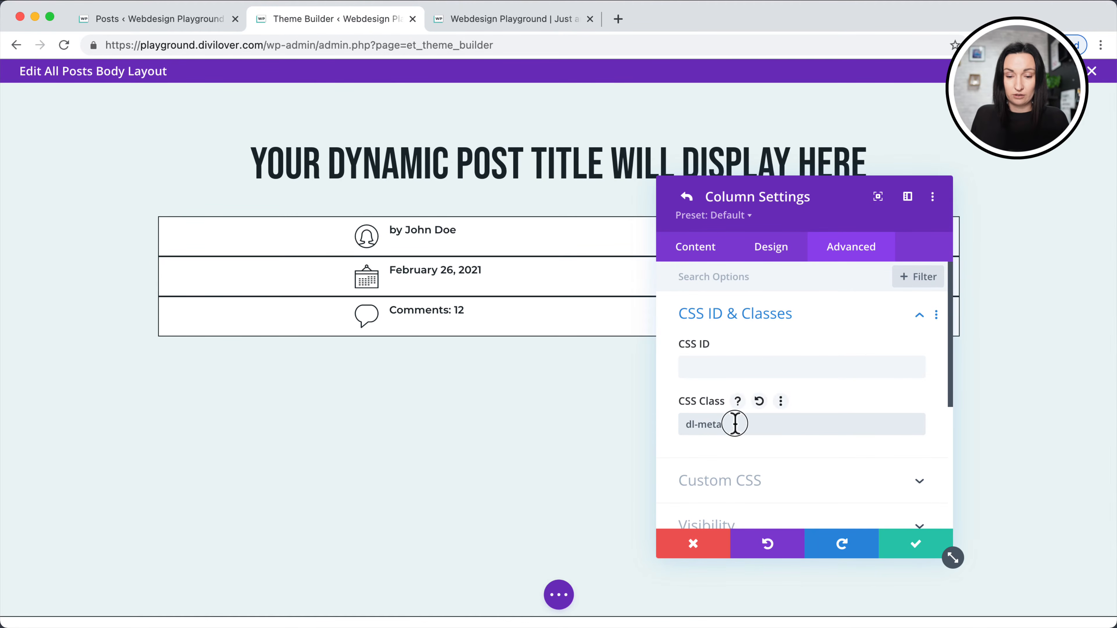
{"action": "left_click_drag", "start_coordinate": [736, 424], "coordinate": [675, 431]}
{"action": "left_click", "coordinate": [915, 548]}
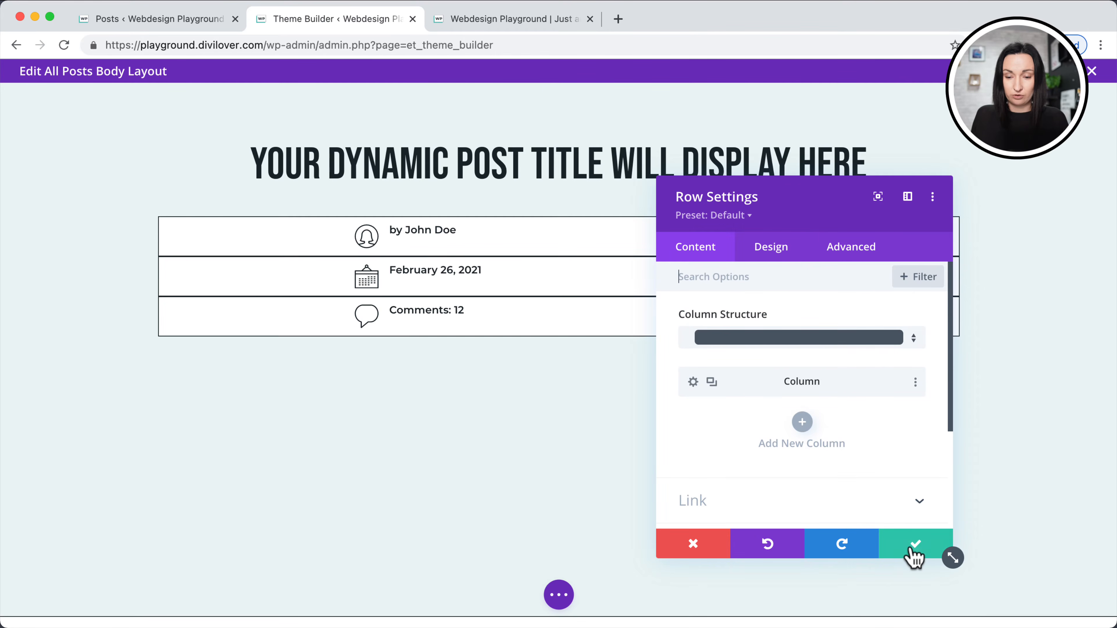
{"action": "left_click", "coordinate": [915, 547]}
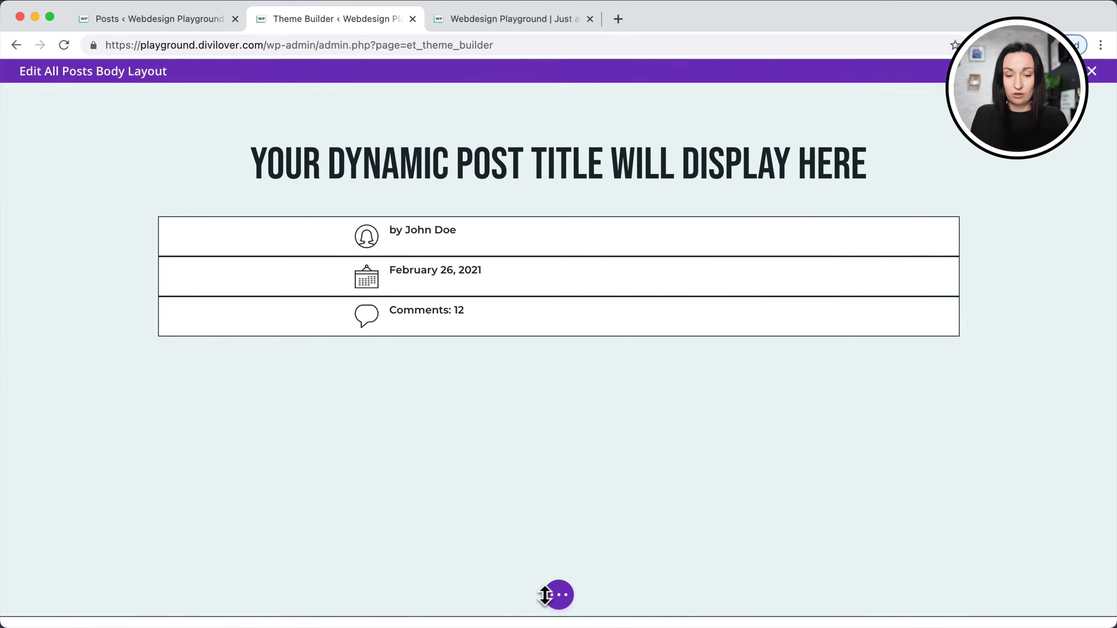
Save the body layout and open the "#01 Adding SVG Icons to Divi Menu" post from the live site's Tutorials page.
{"action": "left_click", "coordinate": [559, 595]}
{"action": "left_click", "coordinate": [1074, 598]}
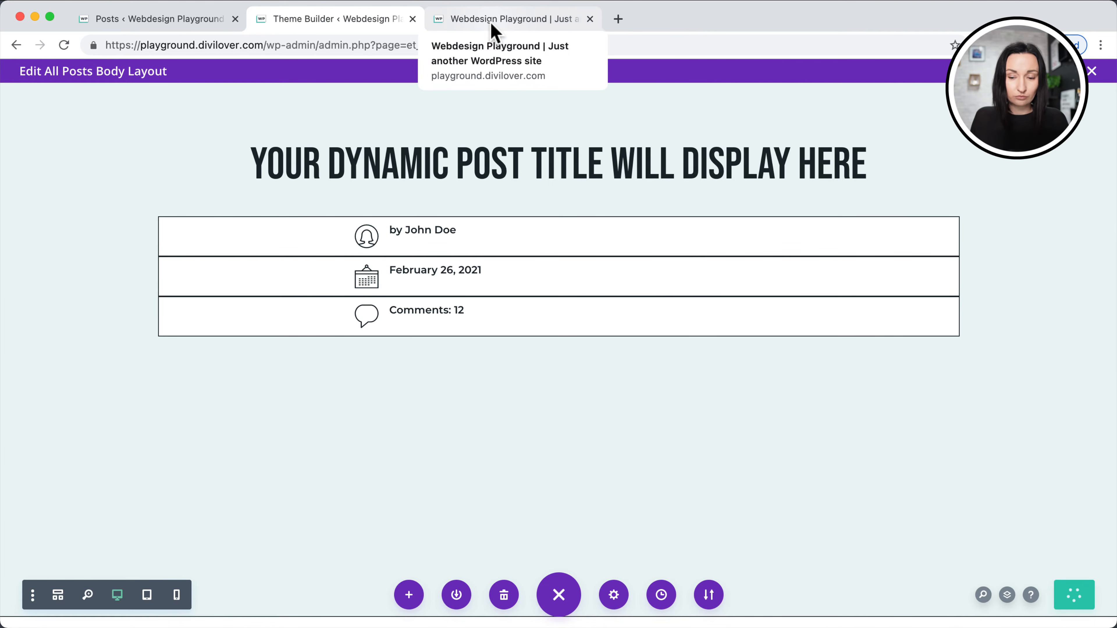
{"action": "left_click", "coordinate": [490, 22]}
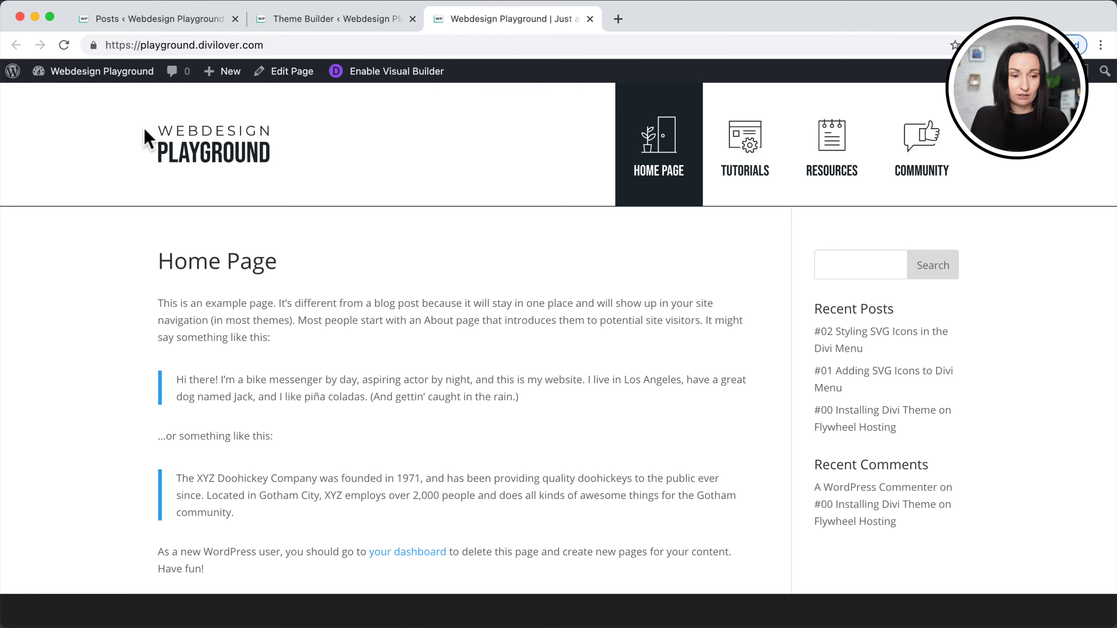
{"action": "left_click", "coordinate": [63, 46]}
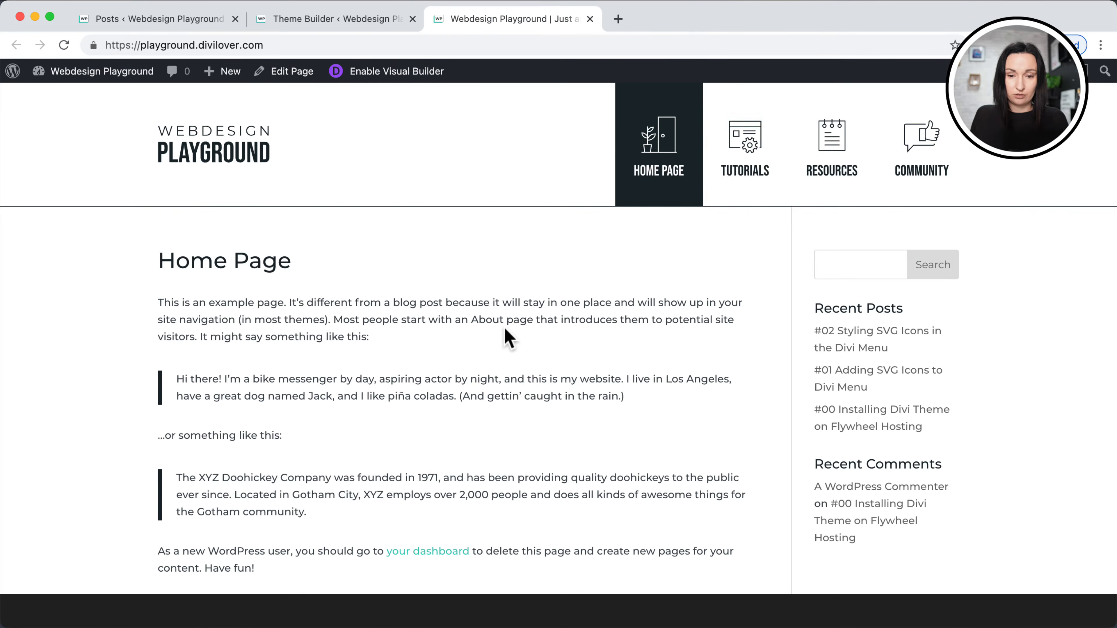
{"action": "left_click", "coordinate": [739, 178]}
{"action": "scroll", "coordinate": [424, 420], "scroll_direction": "down", "scroll_amount": 5}
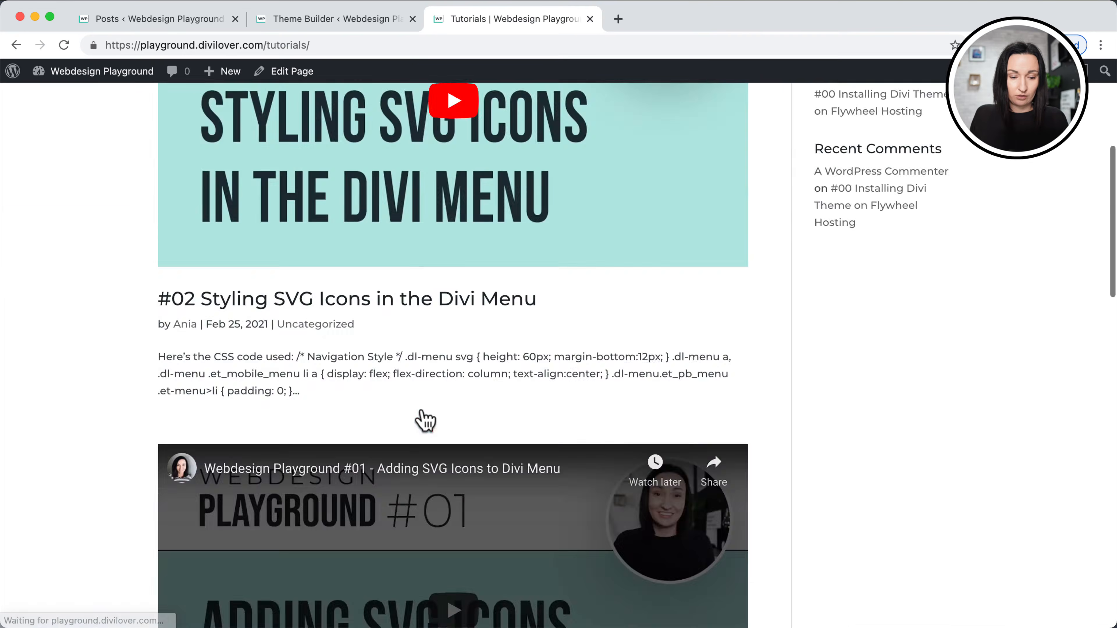
{"action": "scroll", "coordinate": [425, 420], "scroll_direction": "down", "scroll_amount": 6}
{"action": "left_click", "coordinate": [400, 457]}
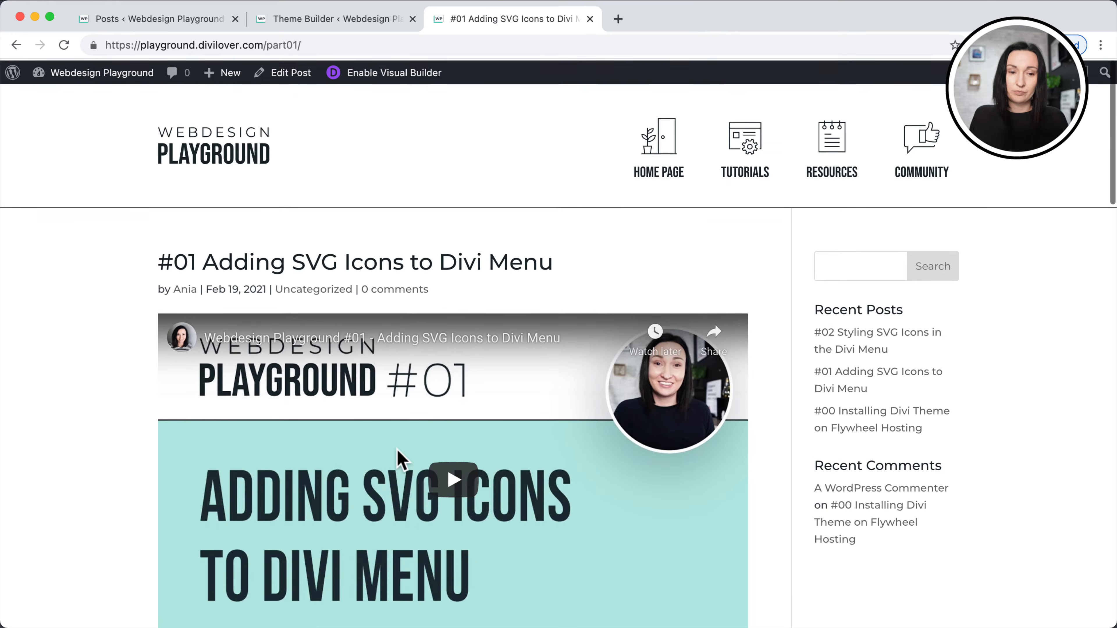
Close the body layout editor, save the Theme Builder changes and reload the live #01 post.
{"action": "left_click", "coordinate": [347, 20]}
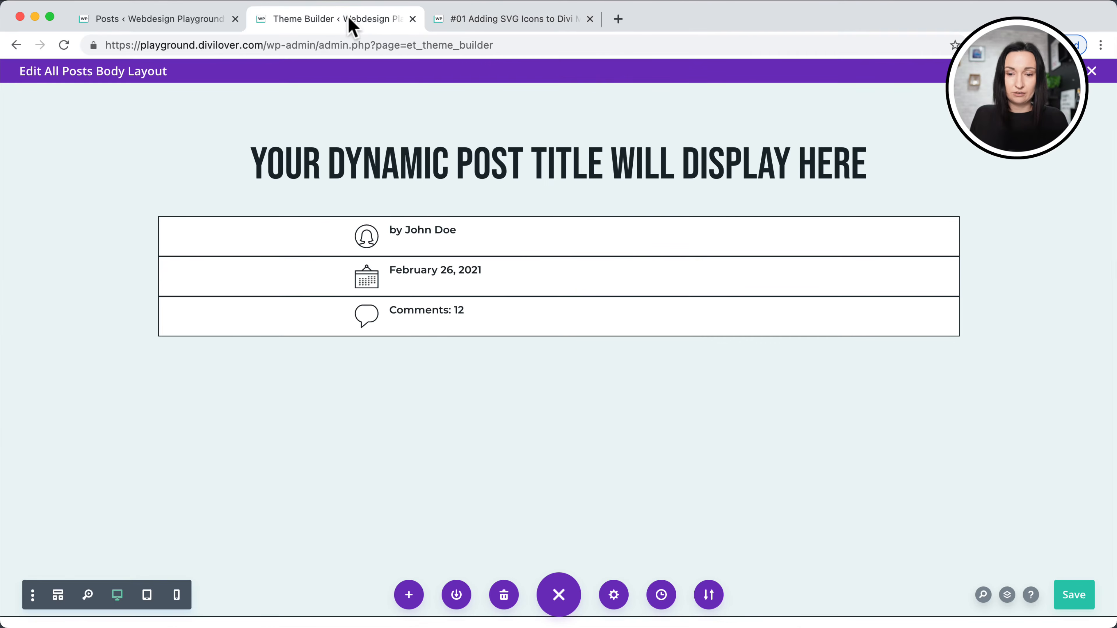
{"action": "left_click", "coordinate": [1093, 72]}
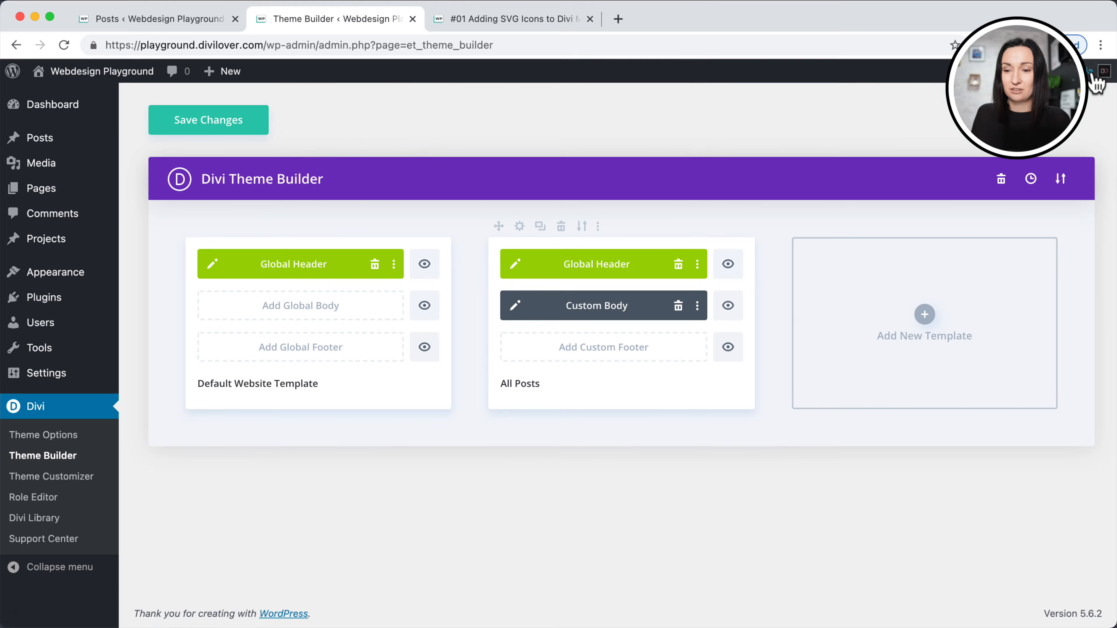
{"action": "left_click", "coordinate": [211, 125]}
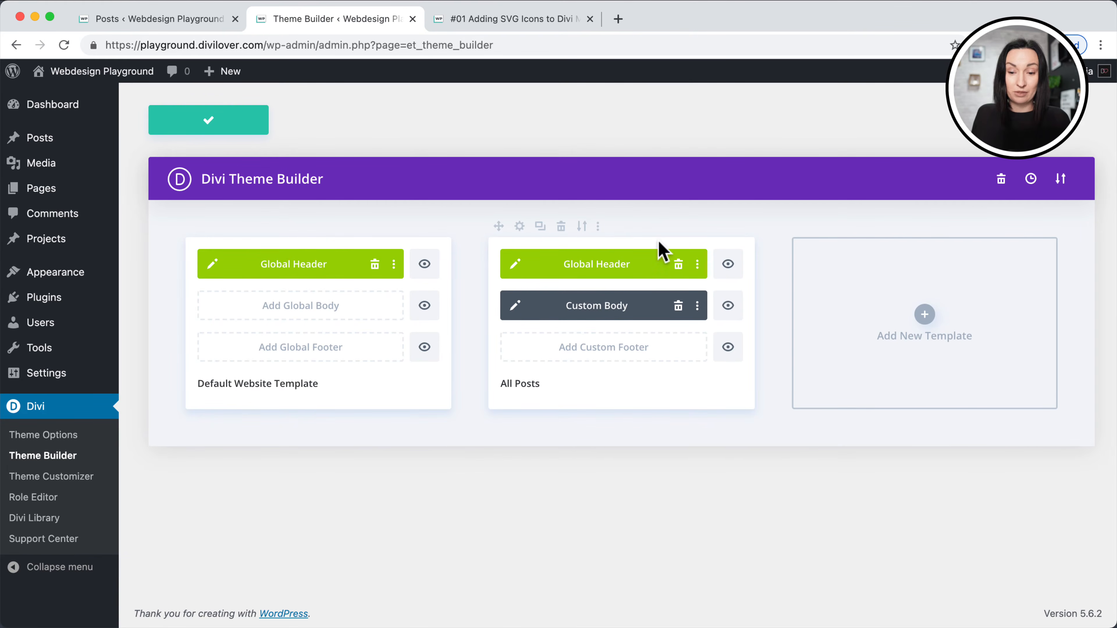
{"action": "left_click", "coordinate": [529, 26]}
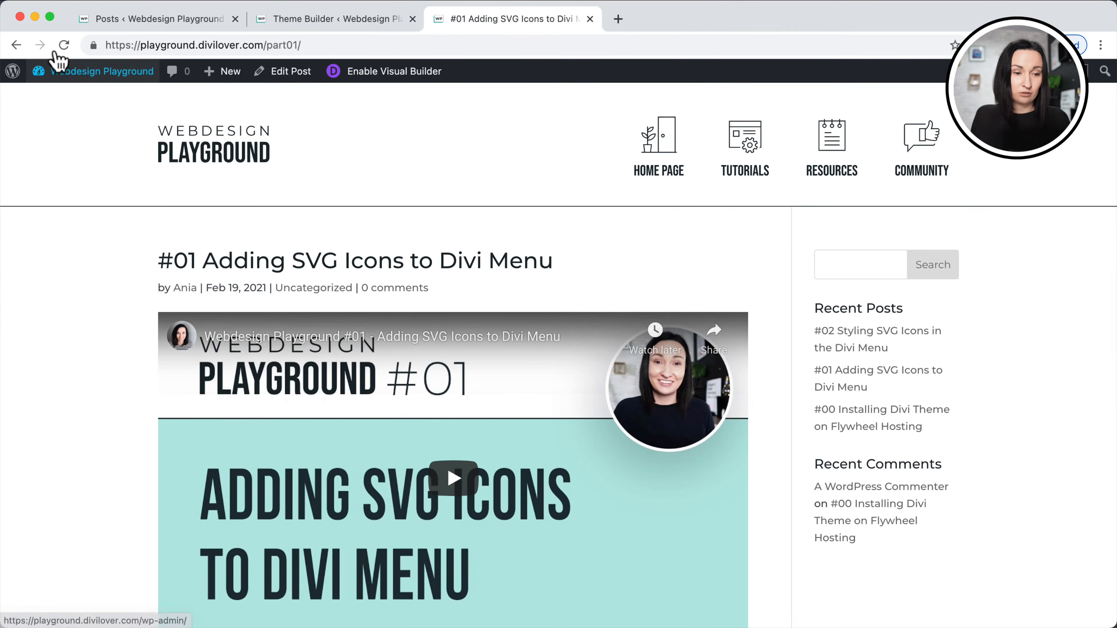
{"action": "left_click", "coordinate": [62, 45]}
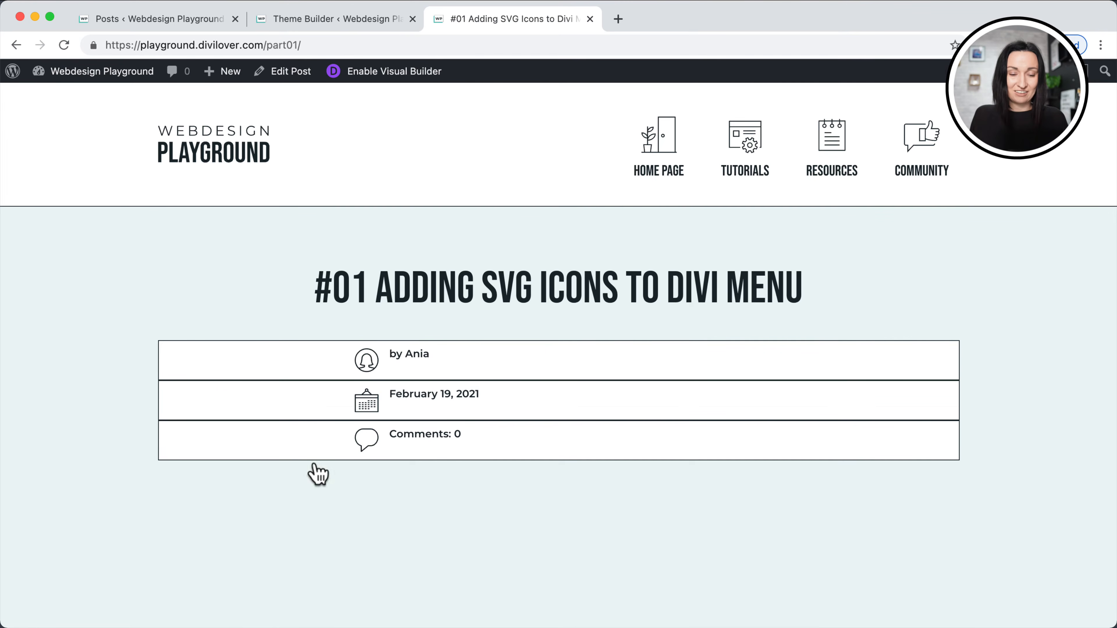
Reopen the All Posts custom body in Theme Builder and delete the author blurb's default background color.
{"action": "left_click", "coordinate": [354, 30]}
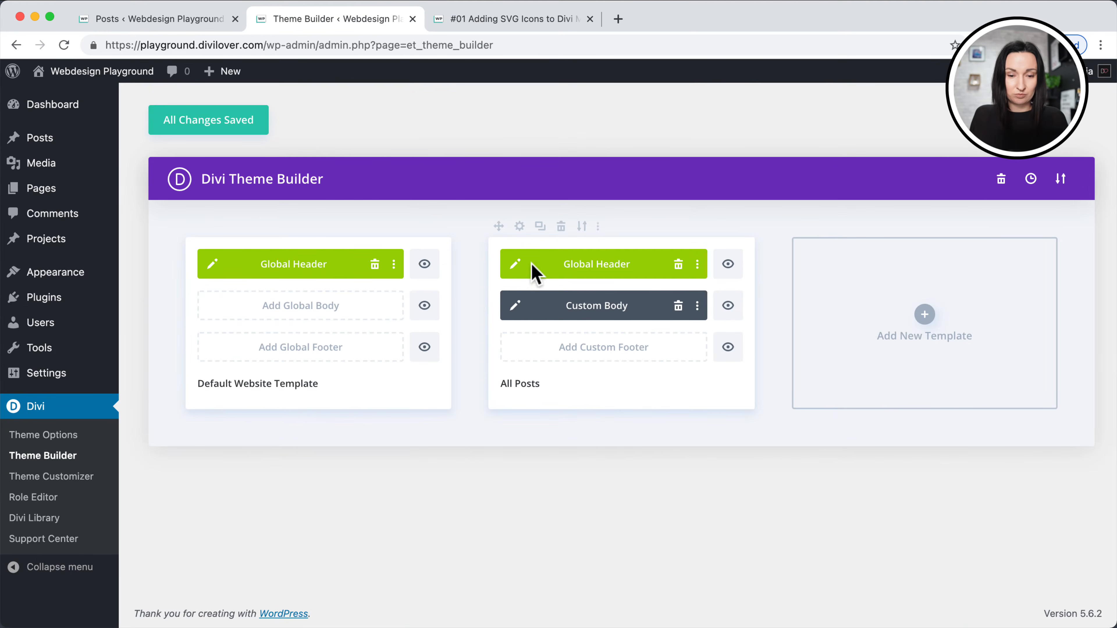
{"action": "left_click", "coordinate": [516, 307]}
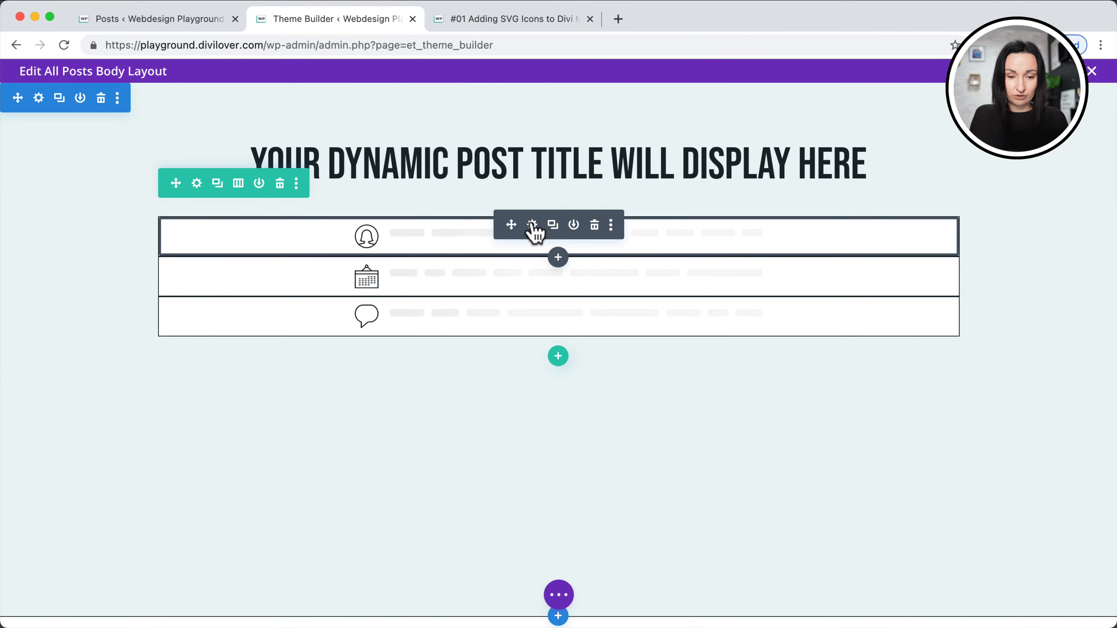
{"action": "left_click", "coordinate": [532, 225]}
{"action": "scroll", "coordinate": [898, 411], "scroll_direction": "down", "scroll_amount": 8}
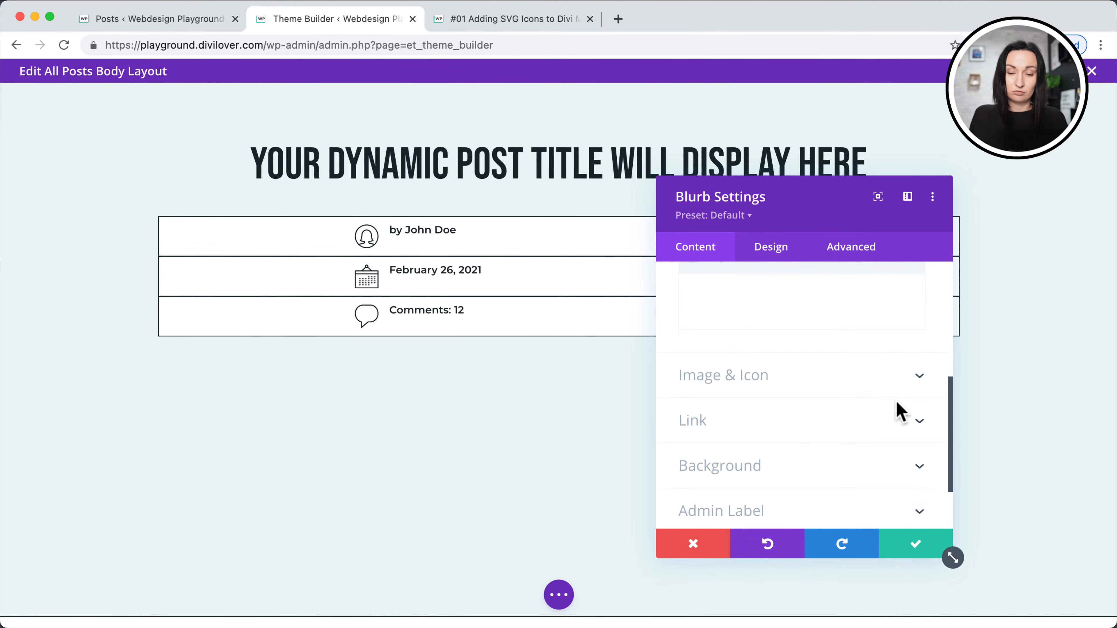
{"action": "left_click", "coordinate": [878, 402]}
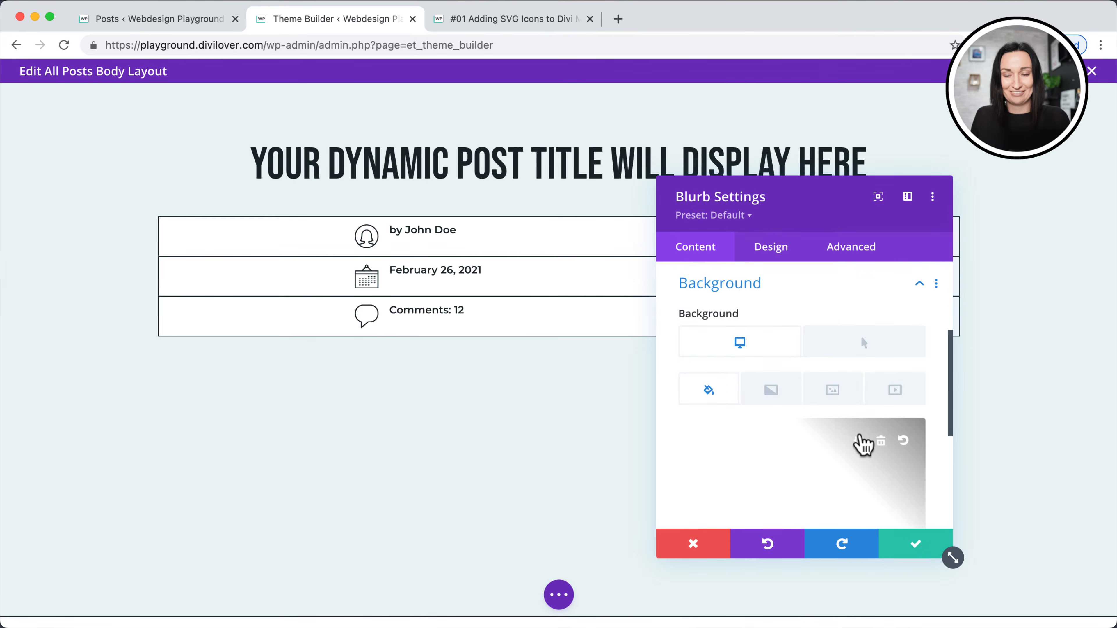
{"action": "scroll", "coordinate": [861, 440], "scroll_direction": "down", "scroll_amount": 3}
{"action": "left_click", "coordinate": [875, 304]}
{"action": "scroll", "coordinate": [858, 328], "scroll_direction": "up", "scroll_amount": 2}
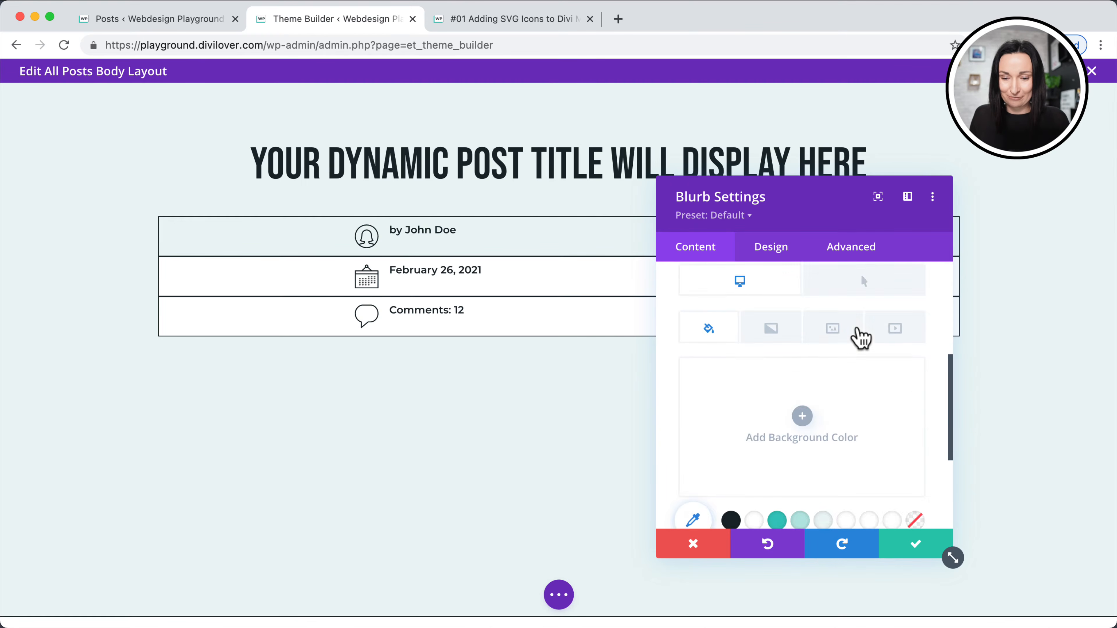
Add a white hover background color to the author blurb and check its default background state.
{"action": "scroll", "coordinate": [857, 331], "scroll_direction": "up", "scroll_amount": 1}
{"action": "left_click", "coordinate": [862, 335]}
{"action": "scroll", "coordinate": [866, 469], "scroll_direction": "down", "scroll_amount": 1}
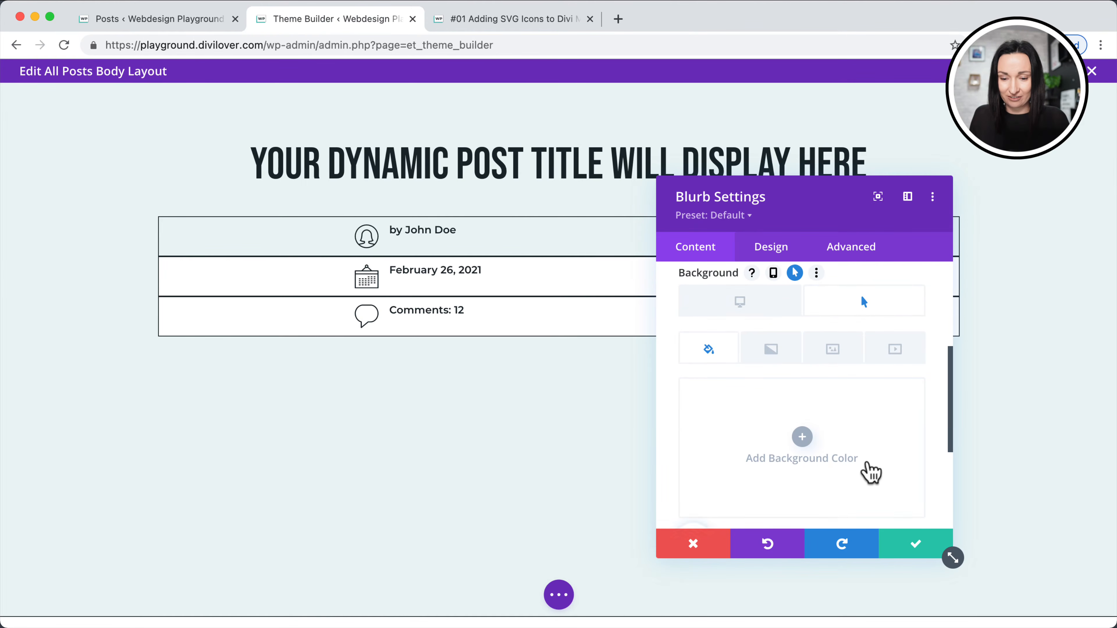
{"action": "left_click", "coordinate": [866, 464]}
{"action": "left_click", "coordinate": [870, 444]}
{"action": "scroll", "coordinate": [821, 399], "scroll_direction": "up", "scroll_amount": 3}
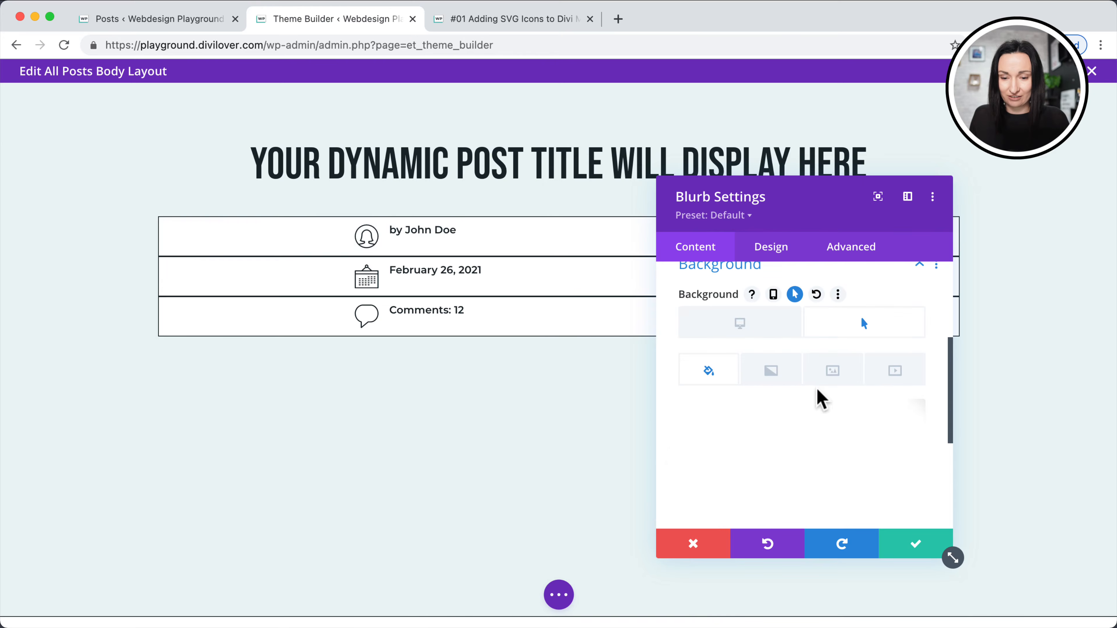
{"action": "left_click", "coordinate": [770, 329]}
{"action": "scroll", "coordinate": [825, 446], "scroll_direction": "down", "scroll_amount": 1}
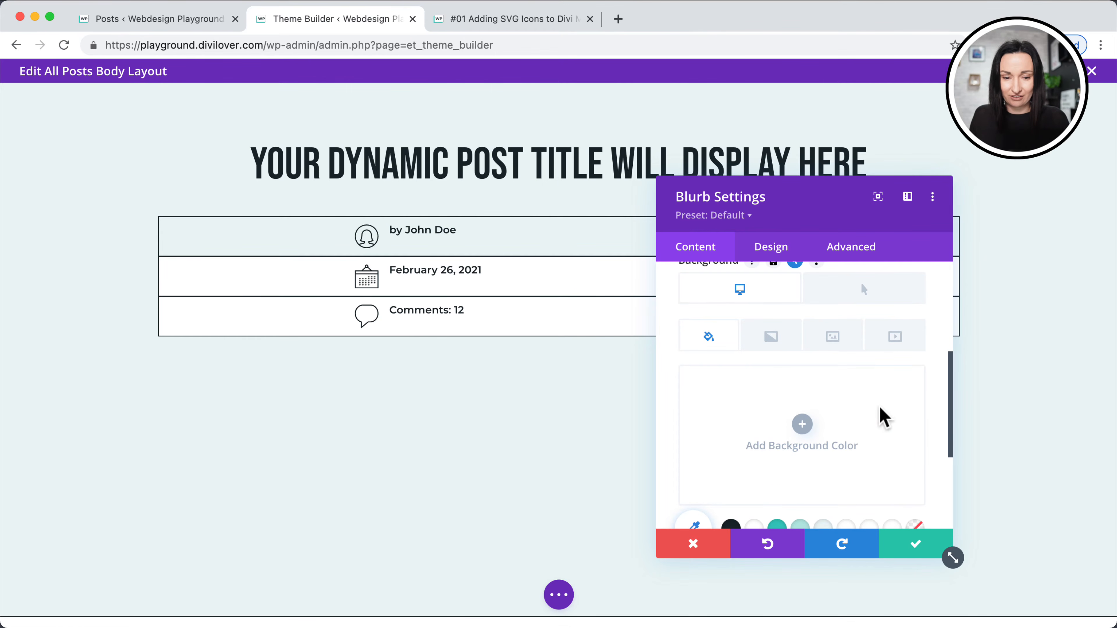
{"action": "scroll", "coordinate": [765, 365], "scroll_direction": "up", "scroll_amount": 1}
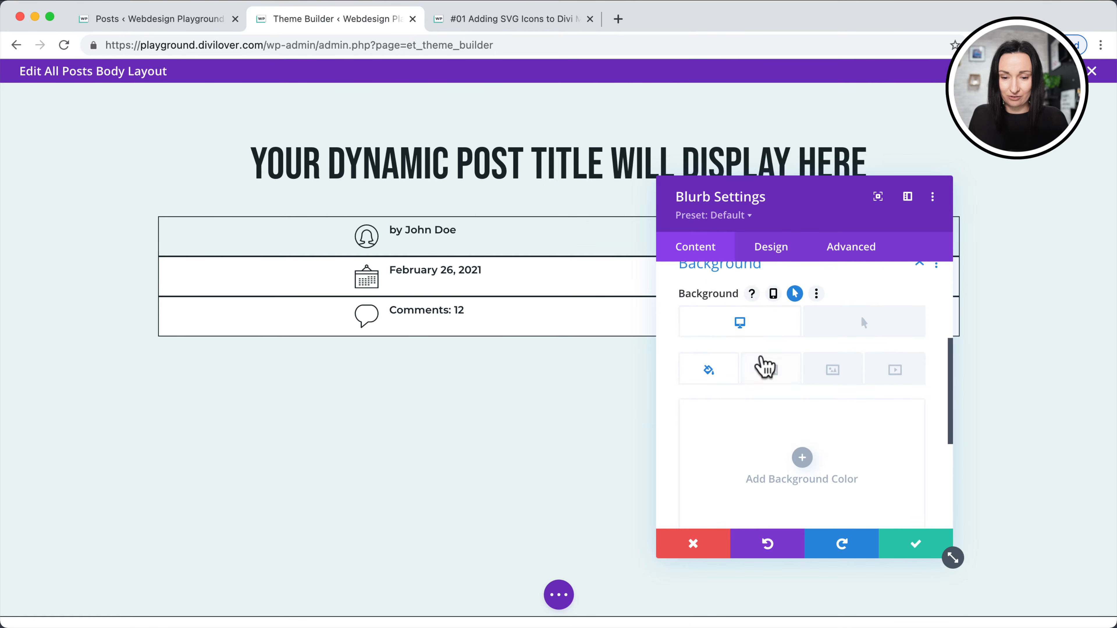
Copy the author blurb's background settings and save the blurb.
{"action": "right_click", "coordinate": [729, 310]}
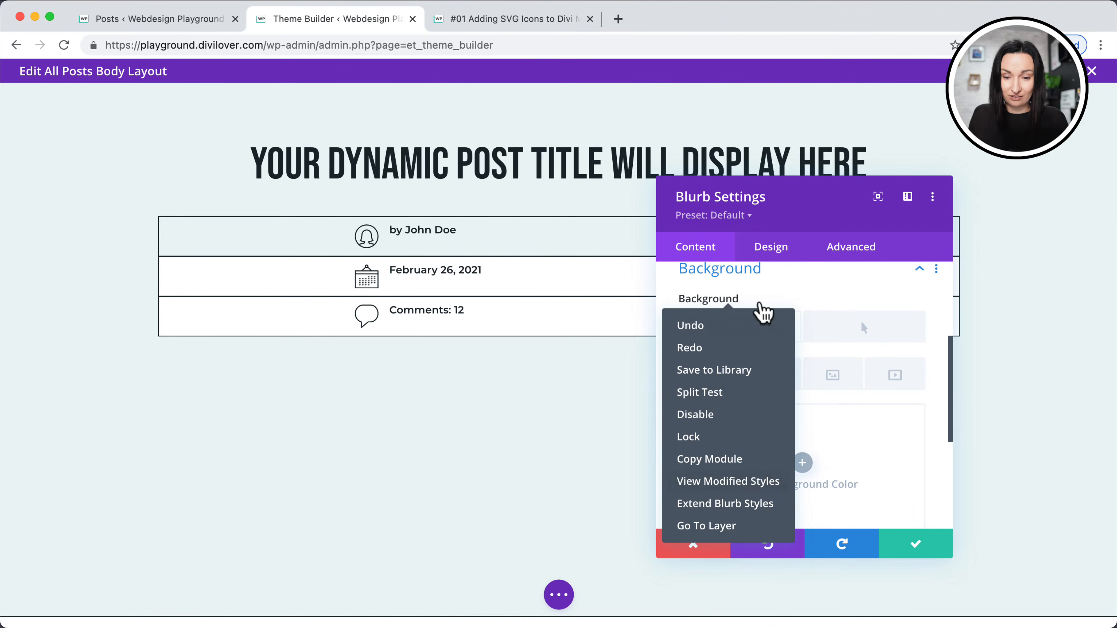
{"action": "left_click", "coordinate": [776, 274]}
{"action": "right_click", "coordinate": [720, 405]}
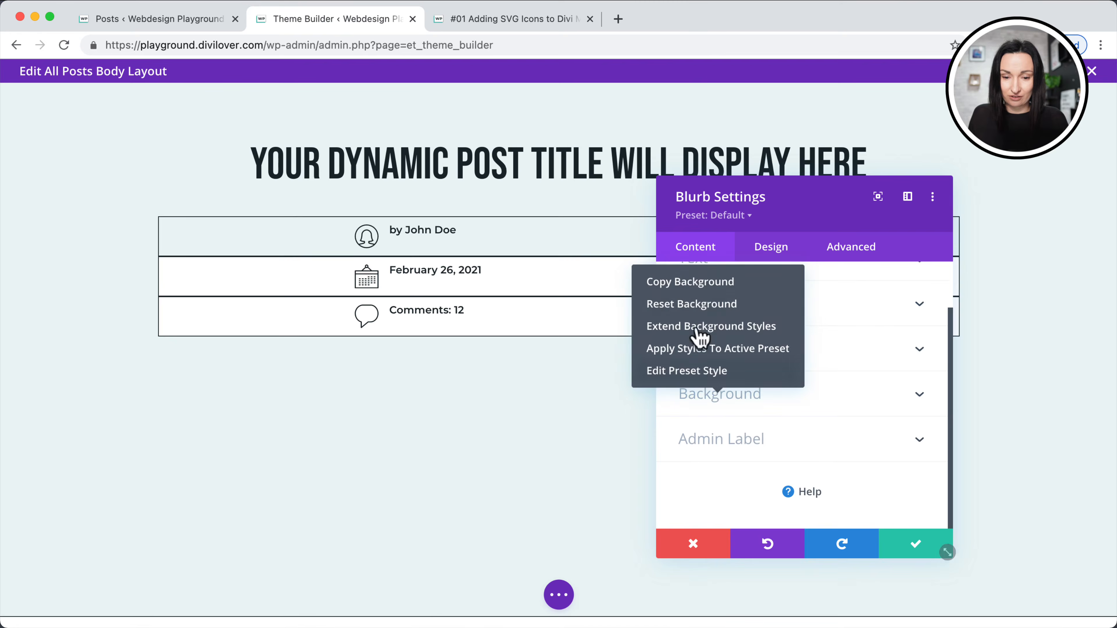
{"action": "left_click", "coordinate": [701, 285]}
{"action": "left_click", "coordinate": [925, 550]}
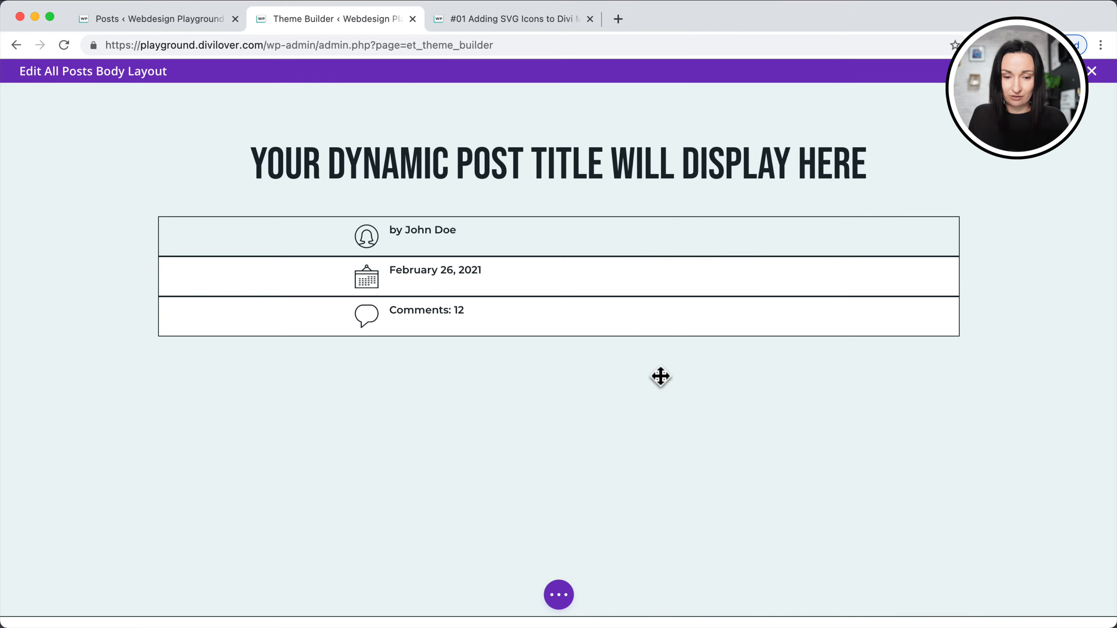
Try to paste the copied background onto the comments blurb.
{"action": "right_click", "coordinate": [591, 326]}
{"action": "left_click", "coordinate": [580, 526]}
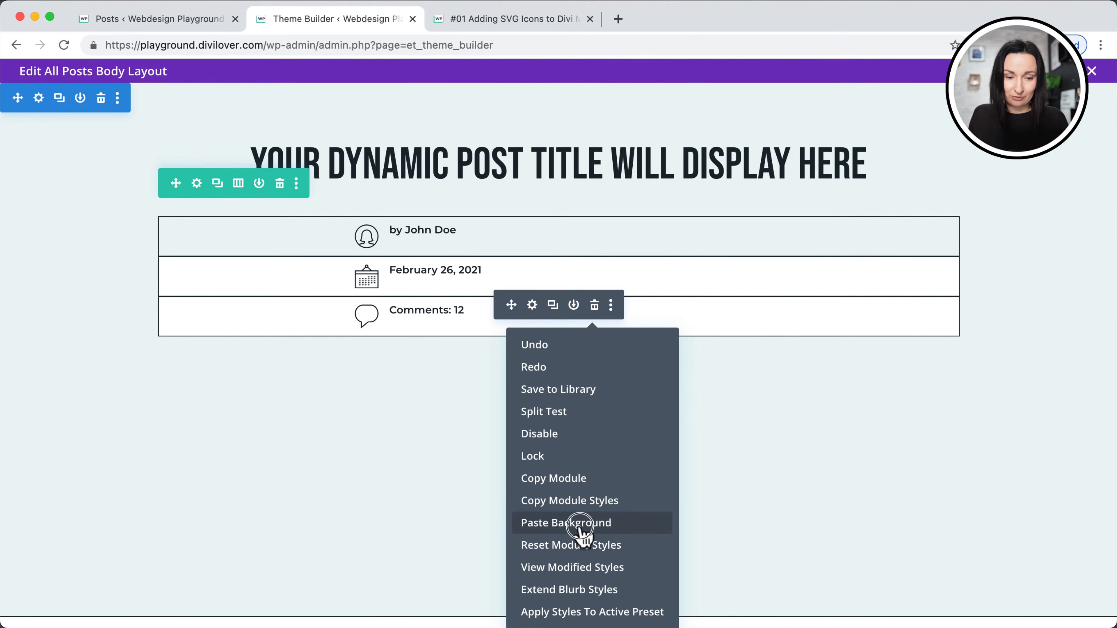
{"action": "left_click", "coordinate": [785, 450]}
Open the comments blurb's settings and delete its default background color.
{"action": "left_click", "coordinate": [532, 305]}
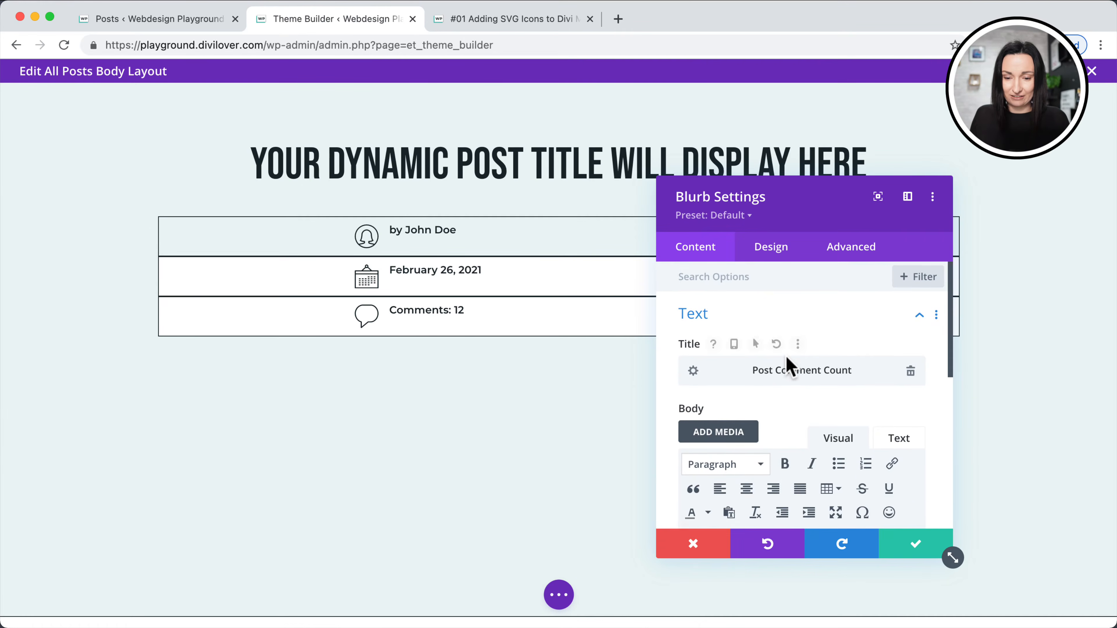
{"action": "scroll", "coordinate": [790, 365], "scroll_direction": "down", "scroll_amount": 5}
{"action": "scroll", "coordinate": [787, 368], "scroll_direction": "down", "scroll_amount": 3}
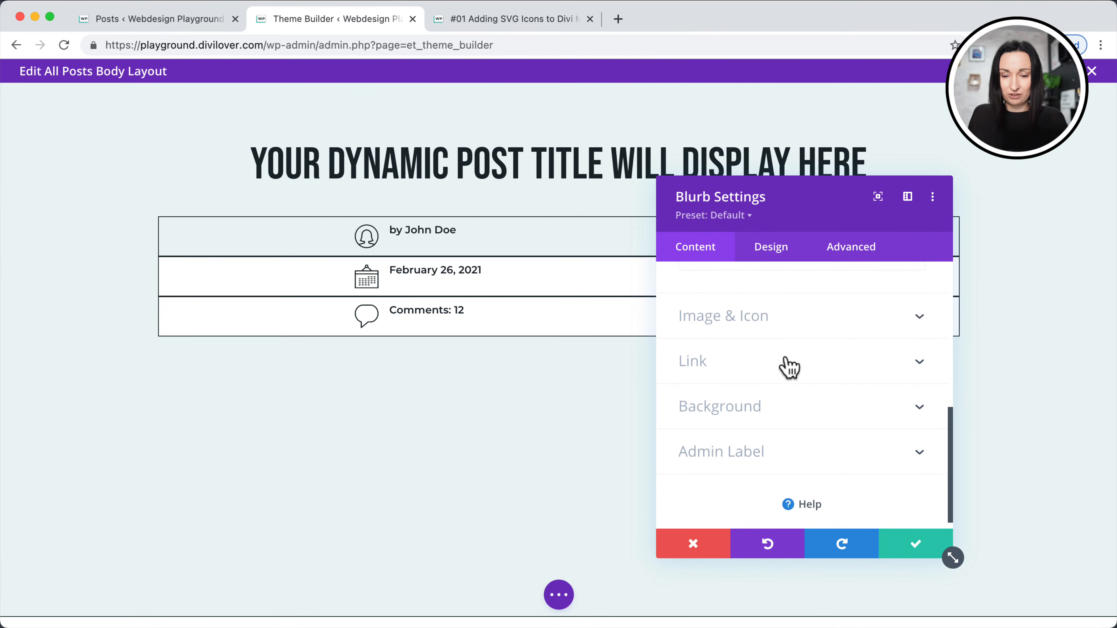
{"action": "left_click", "coordinate": [799, 407]}
{"action": "left_click", "coordinate": [880, 439]}
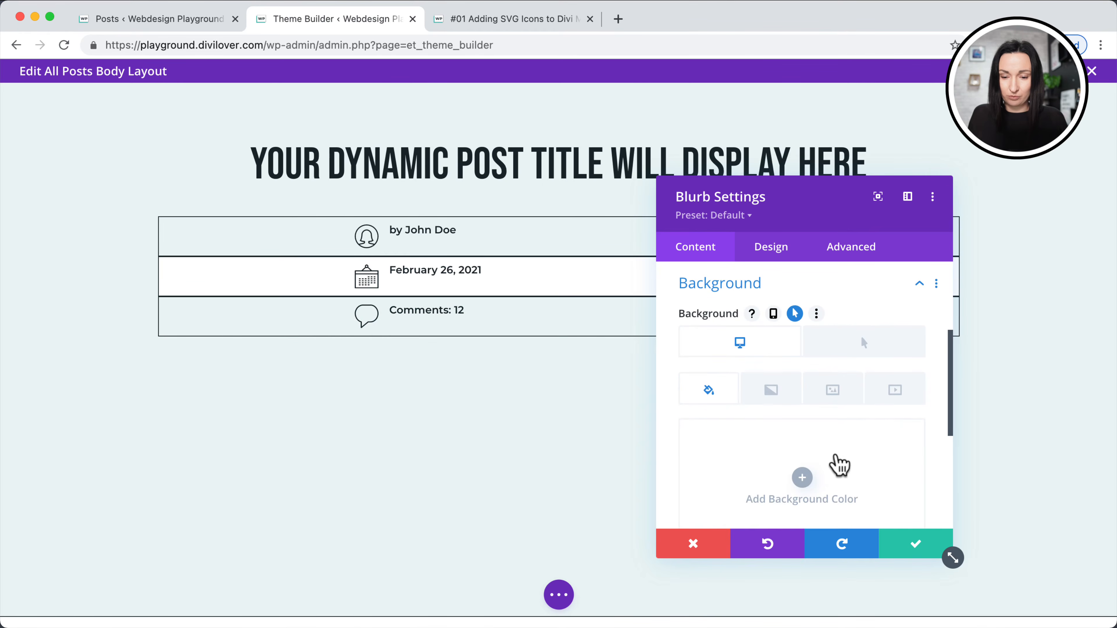
Give the comments blurb a white hover background color and save the blurb.
{"action": "left_click", "coordinate": [837, 344]}
{"action": "scroll", "coordinate": [845, 441], "scroll_direction": "down", "scroll_amount": 3}
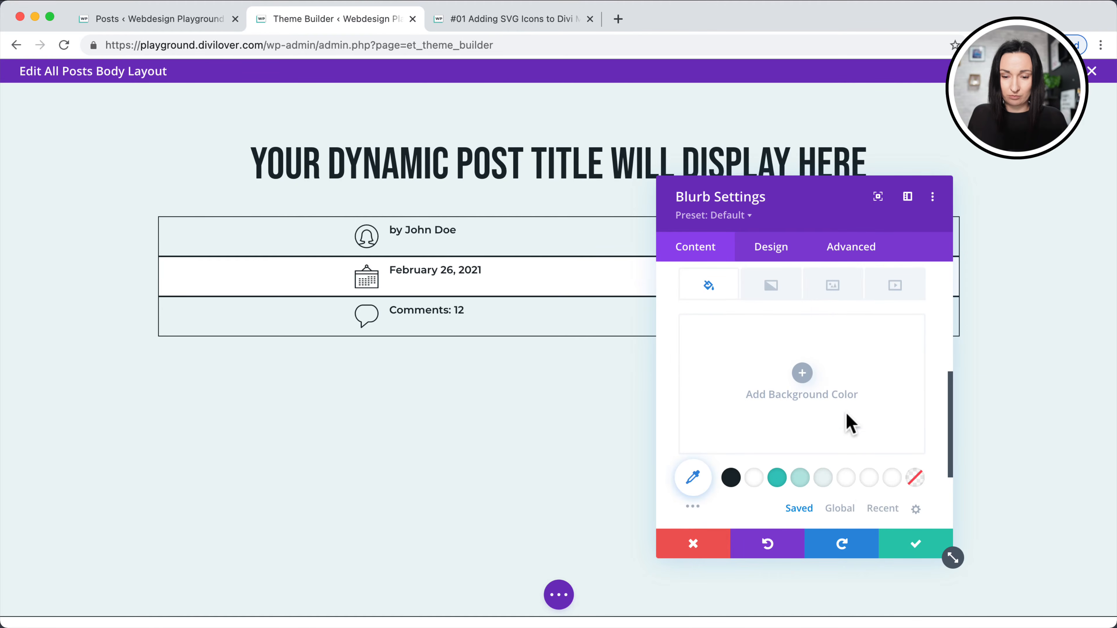
{"action": "left_click", "coordinate": [868, 479]}
{"action": "scroll", "coordinate": [836, 411], "scroll_direction": "up", "scroll_amount": 2}
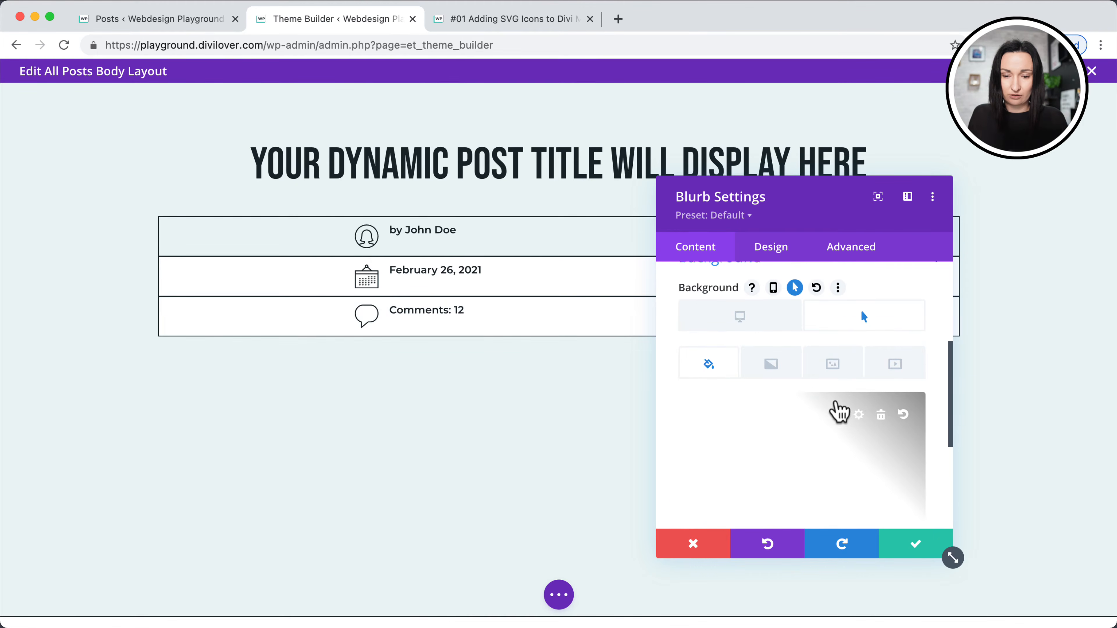
{"action": "left_click", "coordinate": [745, 321]}
{"action": "left_click", "coordinate": [906, 552]}
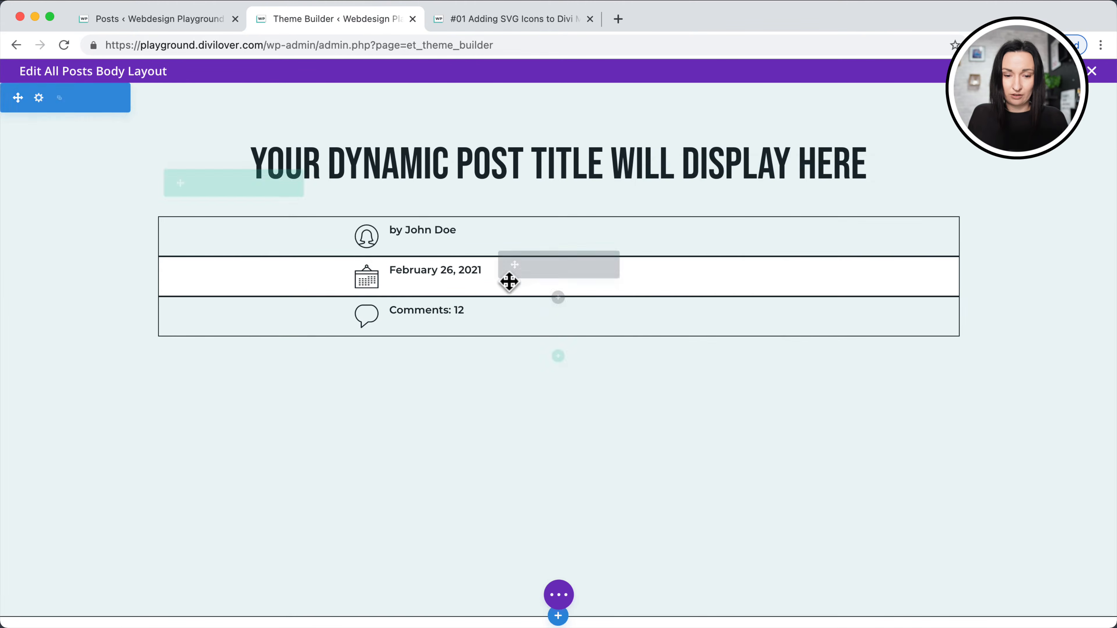
Open the publish date blurb's settings and delete its default background color.
{"action": "left_click", "coordinate": [531, 268]}
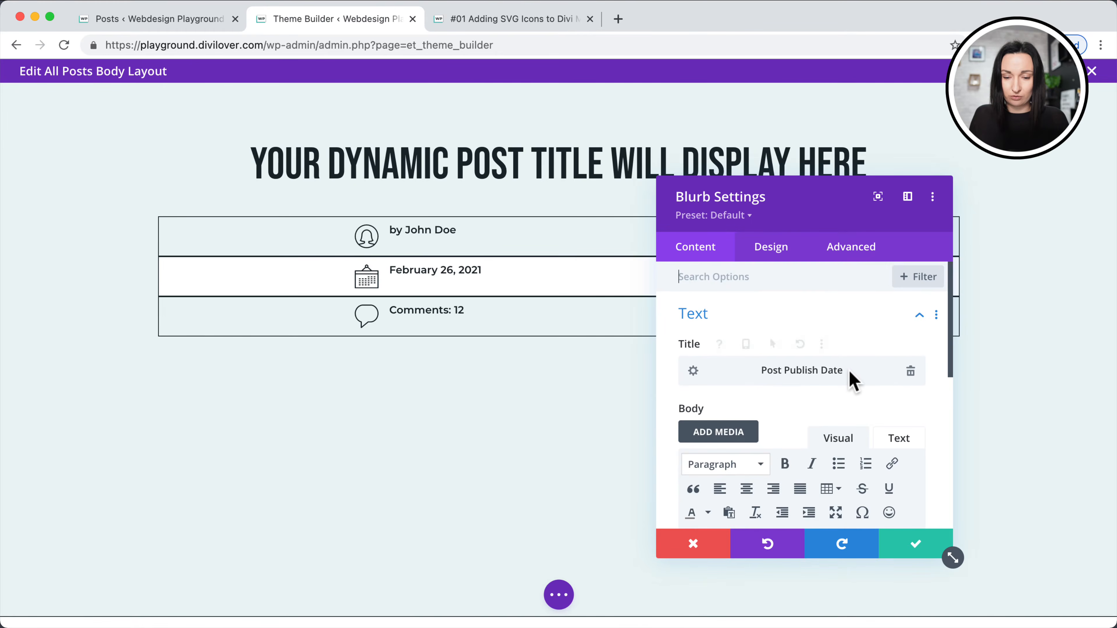
{"action": "scroll", "coordinate": [850, 380], "scroll_direction": "down", "scroll_amount": 6}
{"action": "left_click", "coordinate": [830, 429]}
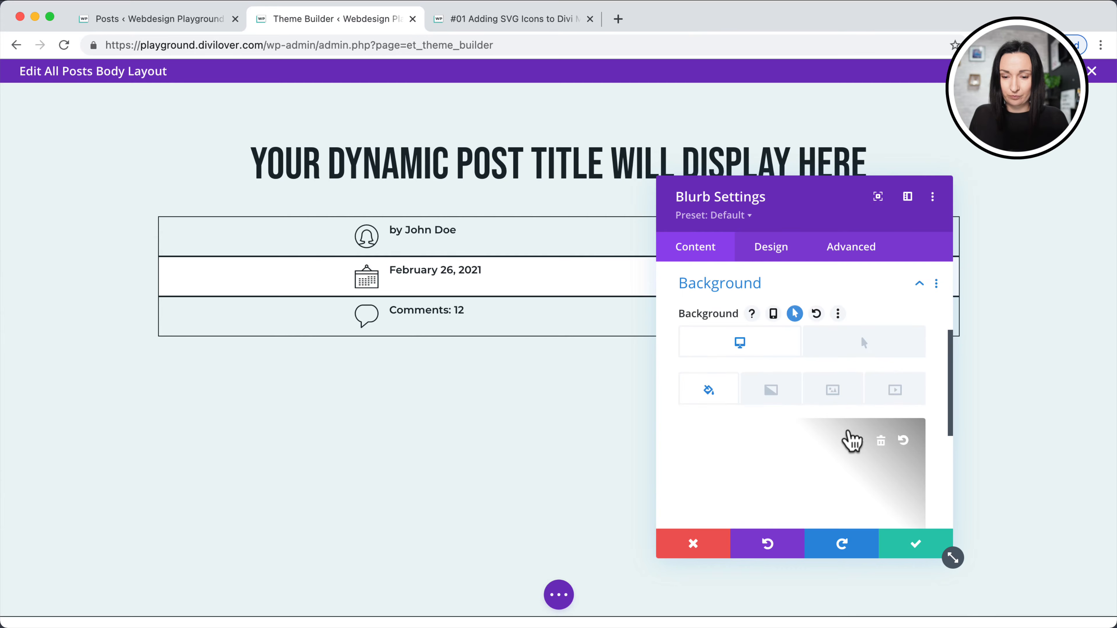
{"action": "left_click", "coordinate": [885, 449]}
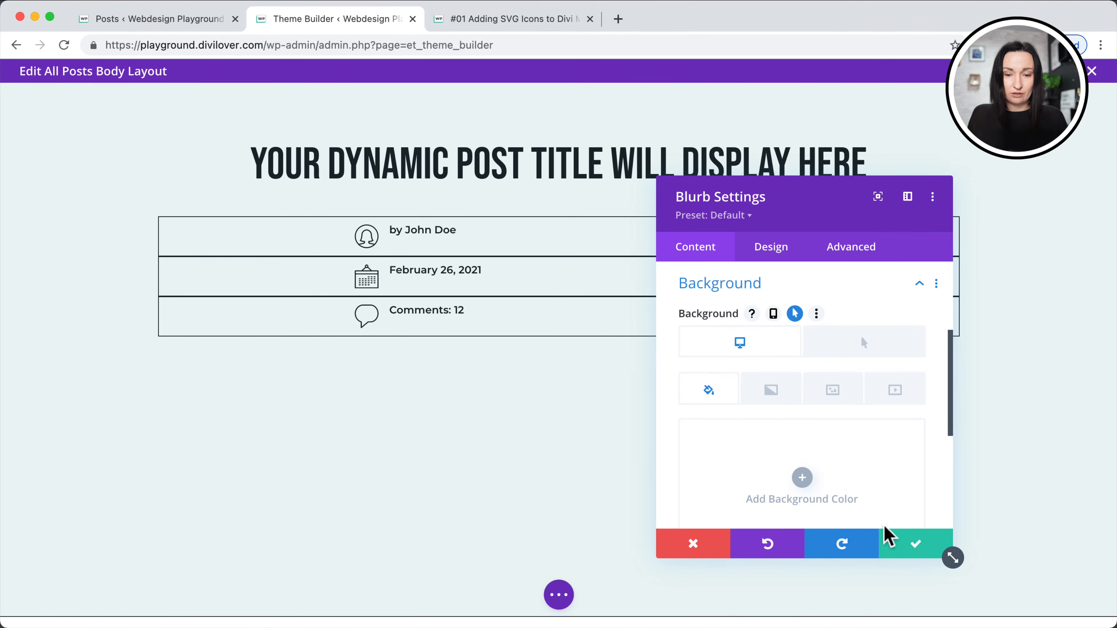
Set the date blurb's Image/Icon Animation to No Animation.
{"action": "left_click", "coordinate": [777, 249]}
{"action": "scroll", "coordinate": [796, 466], "scroll_direction": "down", "scroll_amount": 10}
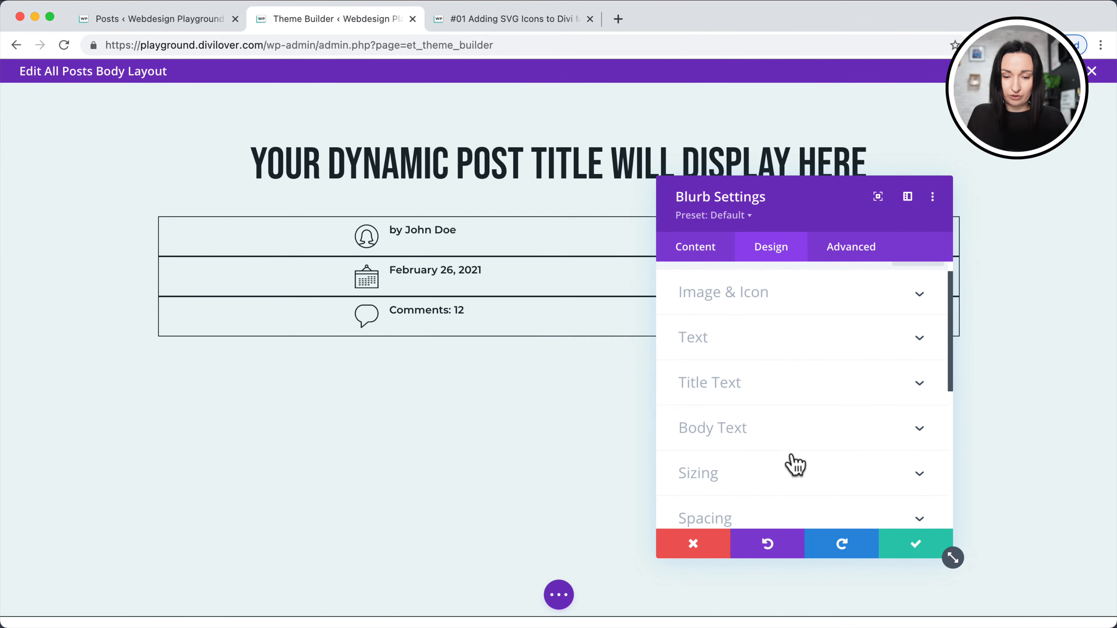
{"action": "left_click", "coordinate": [792, 463]}
{"action": "scroll", "coordinate": [795, 465], "scroll_direction": "down", "scroll_amount": 5}
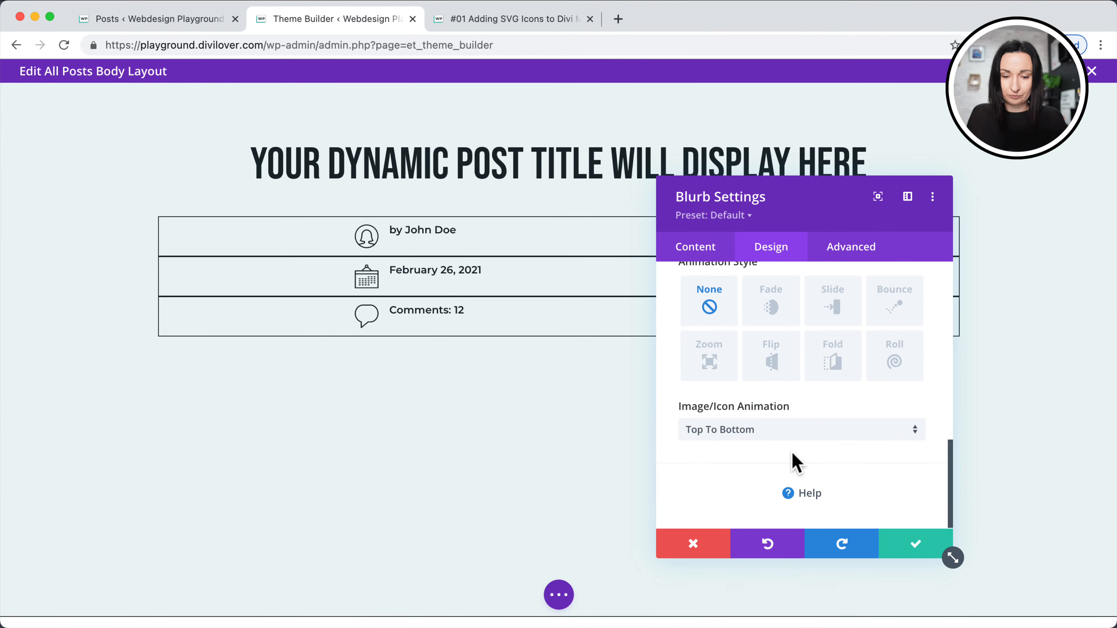
{"action": "left_click", "coordinate": [792, 431]}
{"action": "left_click", "coordinate": [759, 530]}
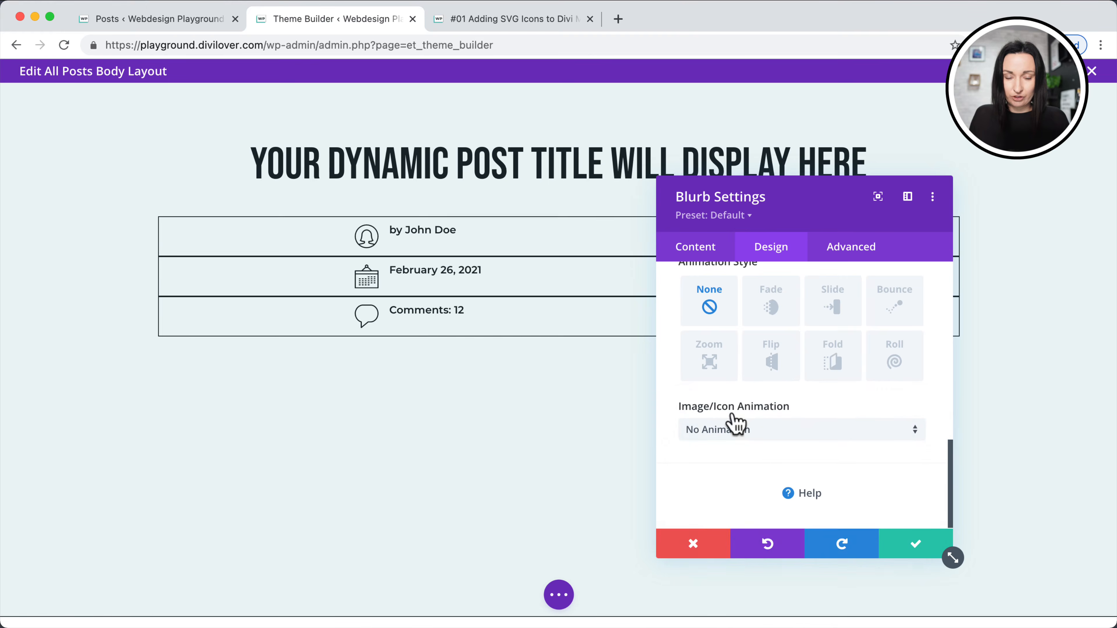
Extend the date blurb's animation styles to all blurbs throughout this row and save the blurb.
{"action": "scroll", "coordinate": [721, 380], "scroll_direction": "up", "scroll_amount": 2}
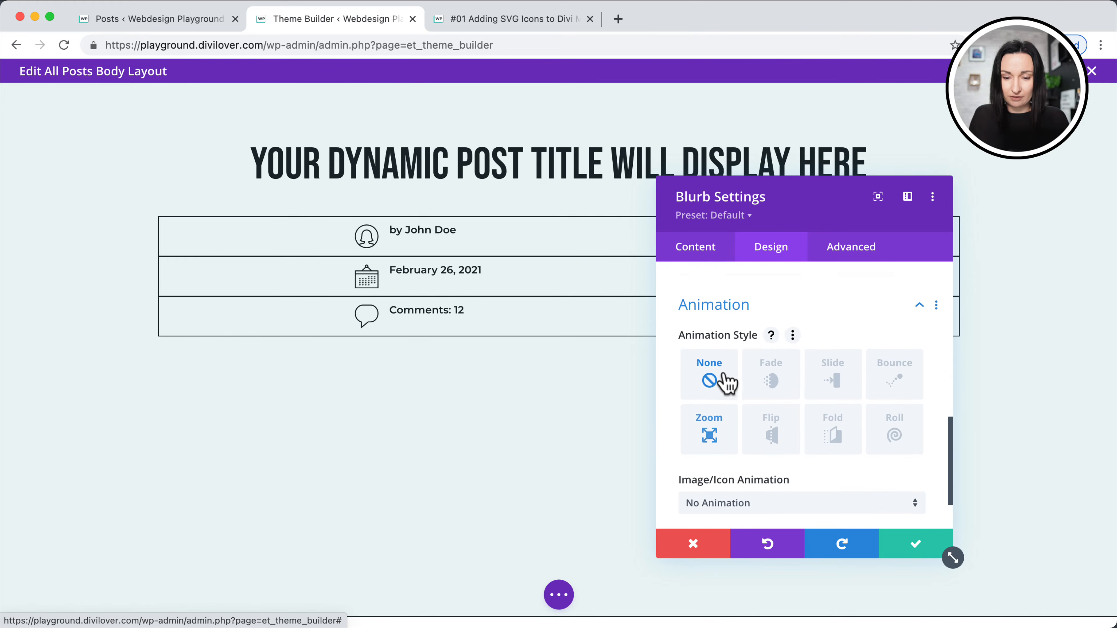
{"action": "right_click", "coordinate": [720, 300]}
{"action": "left_click", "coordinate": [678, 228]}
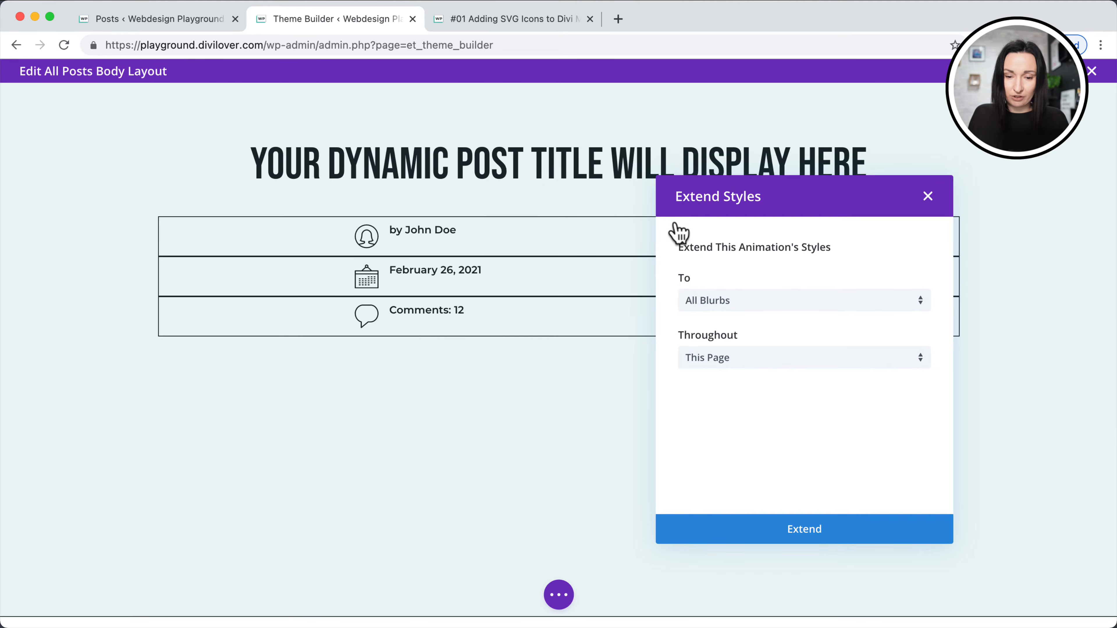
{"action": "left_click", "coordinate": [735, 357]}
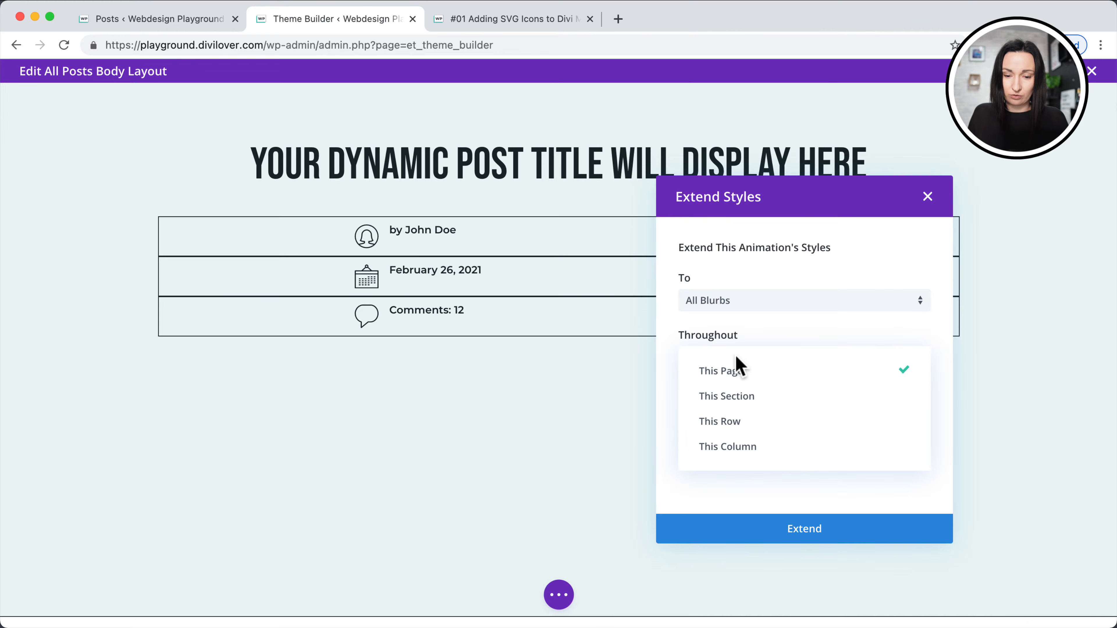
{"action": "left_click", "coordinate": [738, 429]}
{"action": "left_click", "coordinate": [792, 533]}
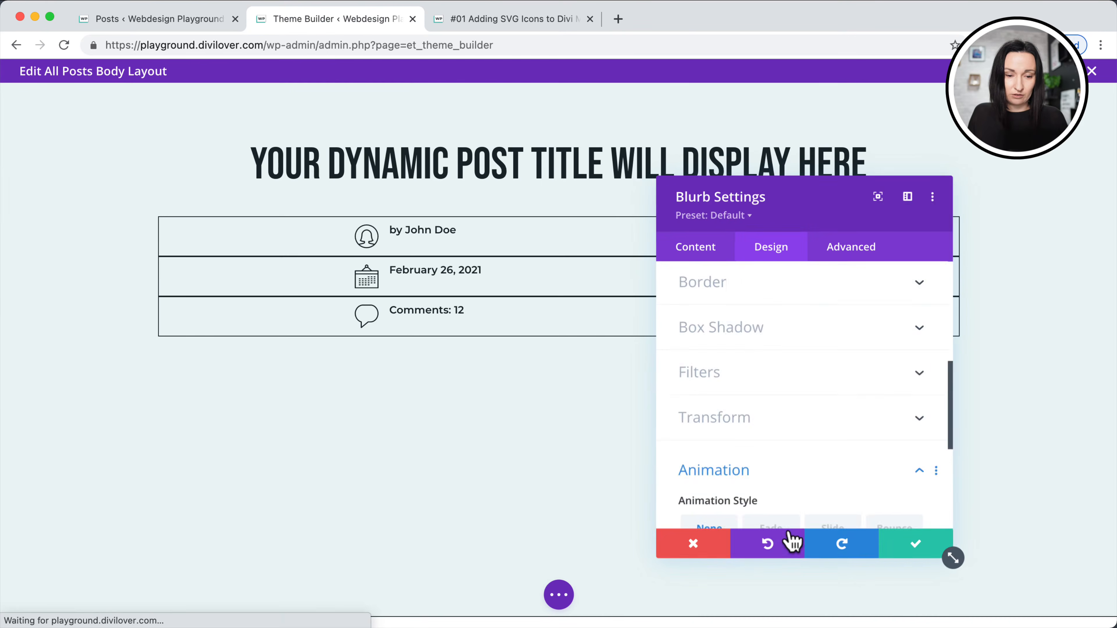
{"action": "left_click", "coordinate": [914, 544]}
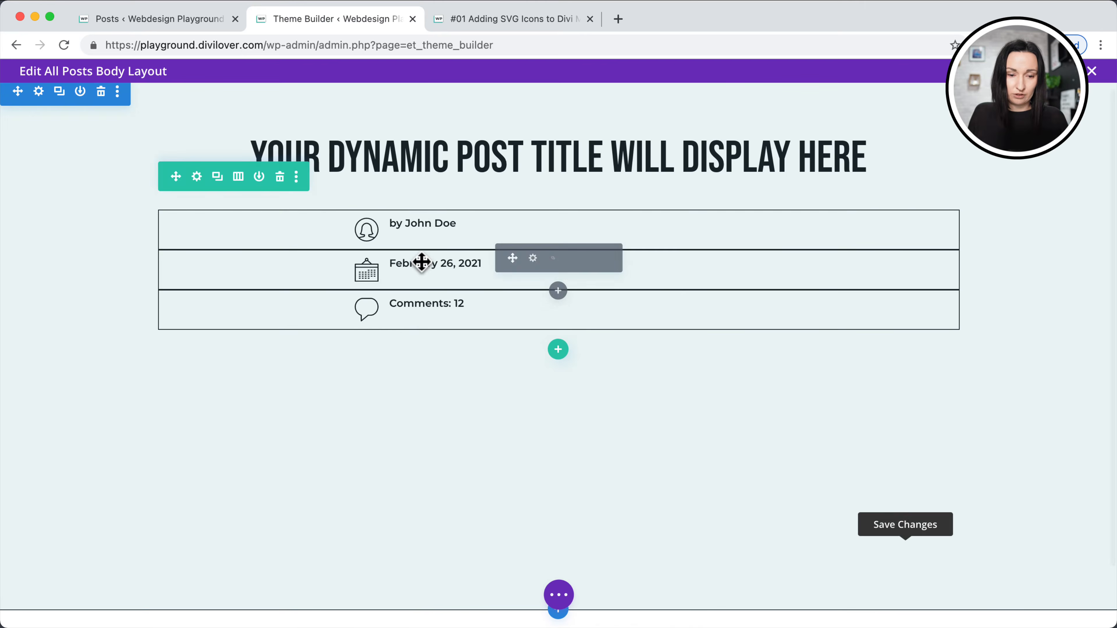
Save the All Posts body layout and reload the live #01 Adding SVG Icons to Divi Menu post.
{"action": "left_click", "coordinate": [559, 595]}
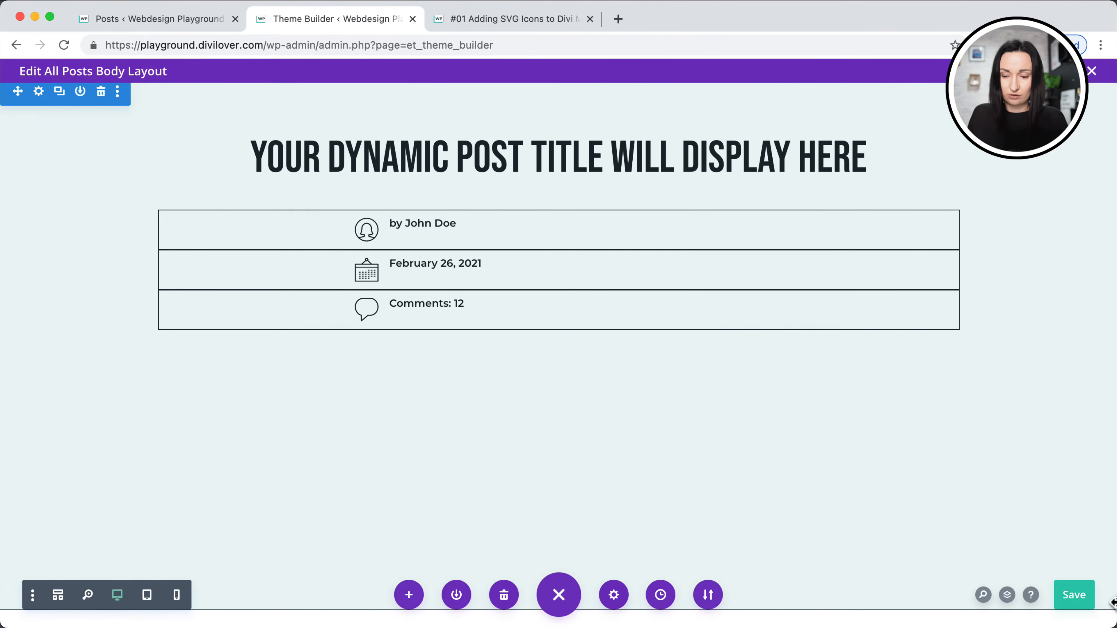
{"action": "left_click", "coordinate": [504, 19]}
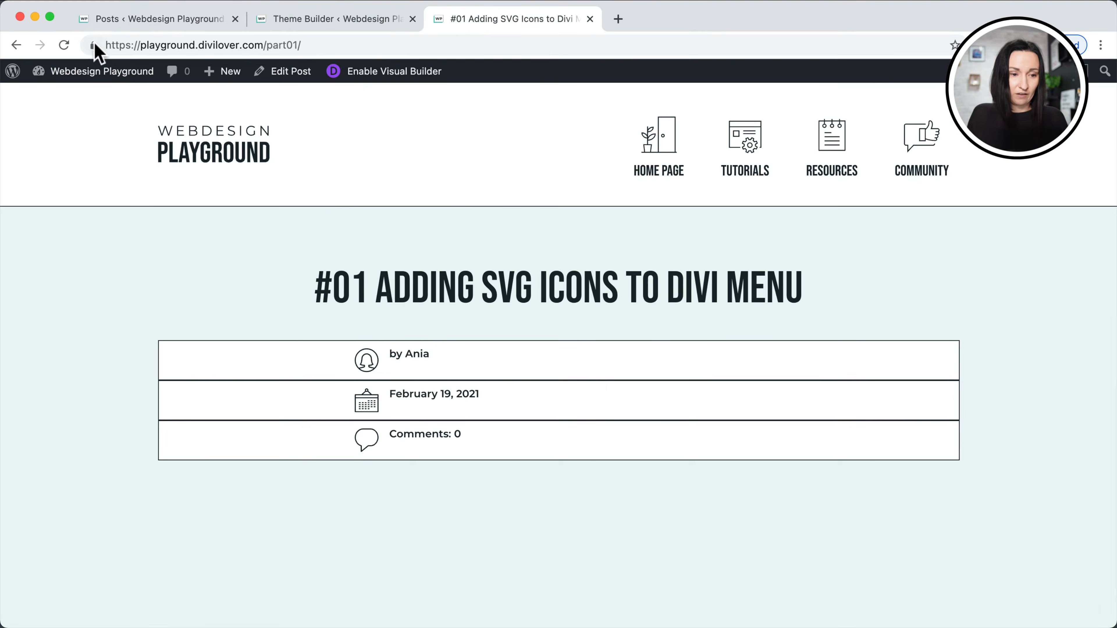
{"action": "left_click", "coordinate": [65, 45]}
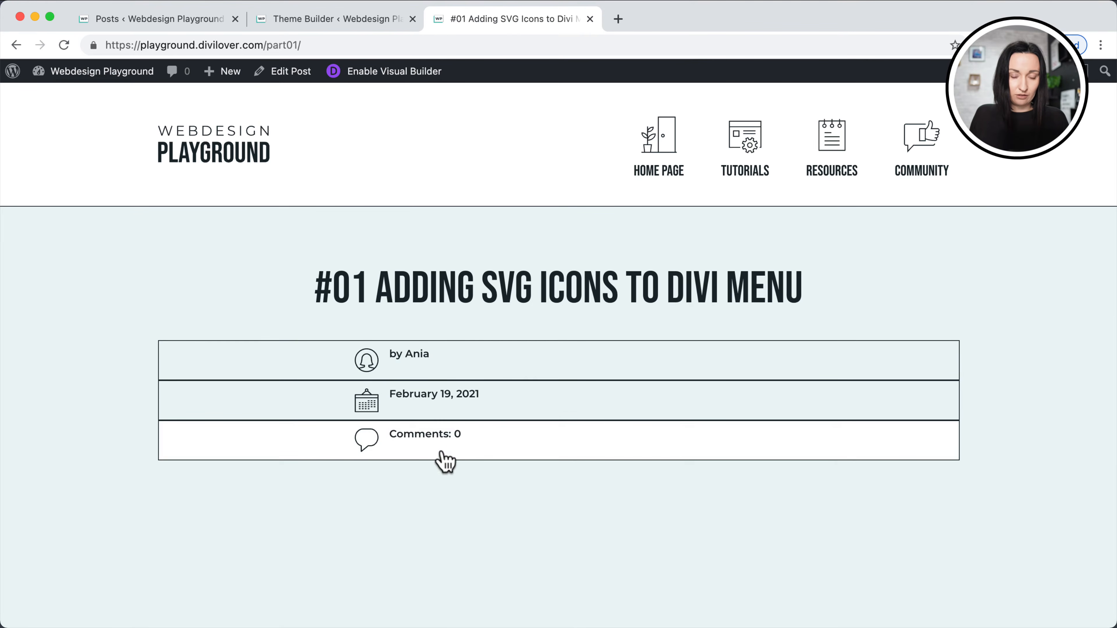
Inspect the live post and select the dl-meta column element that contains the three meta blurbs.
{"action": "right_click", "coordinate": [938, 311]}
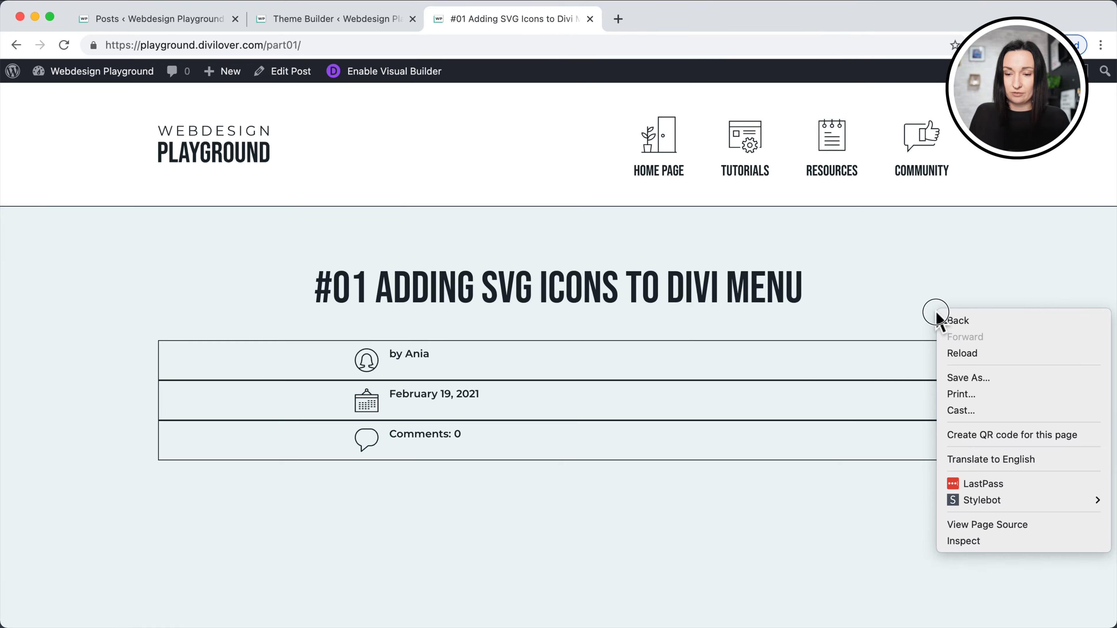
{"action": "left_click", "coordinate": [966, 543]}
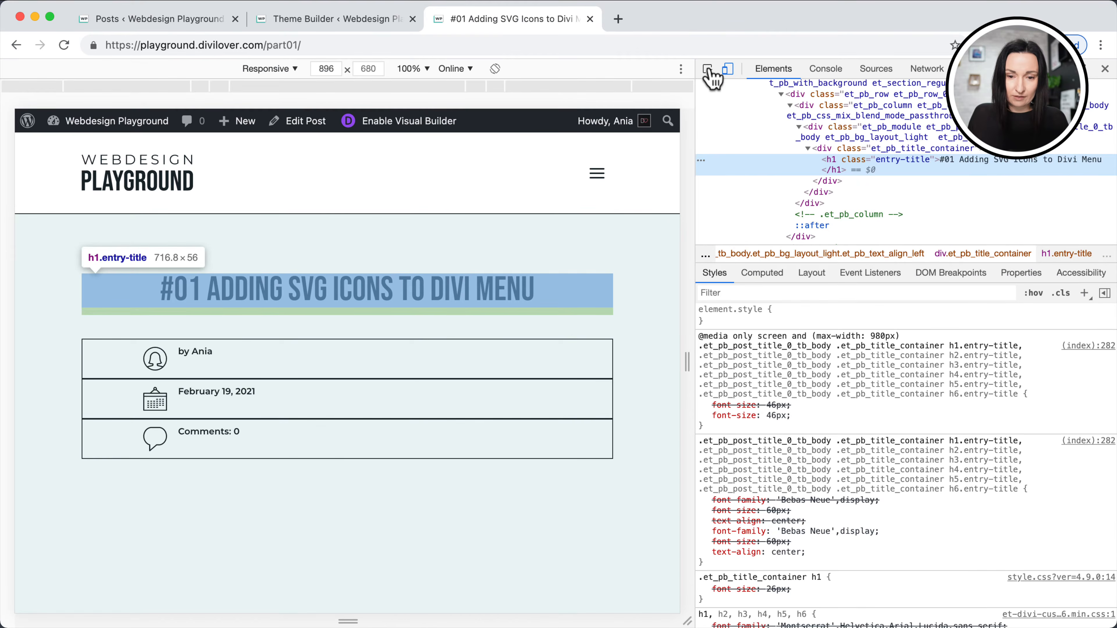
{"action": "left_click", "coordinate": [707, 69]}
{"action": "left_click", "coordinate": [598, 360]}
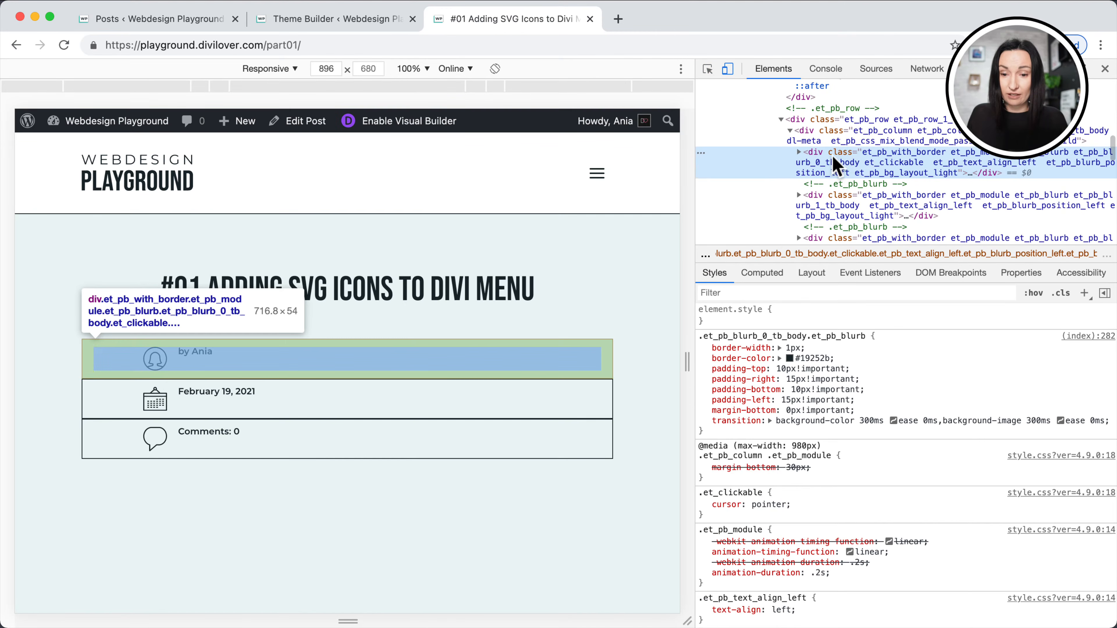
{"action": "left_click", "coordinate": [809, 137]}
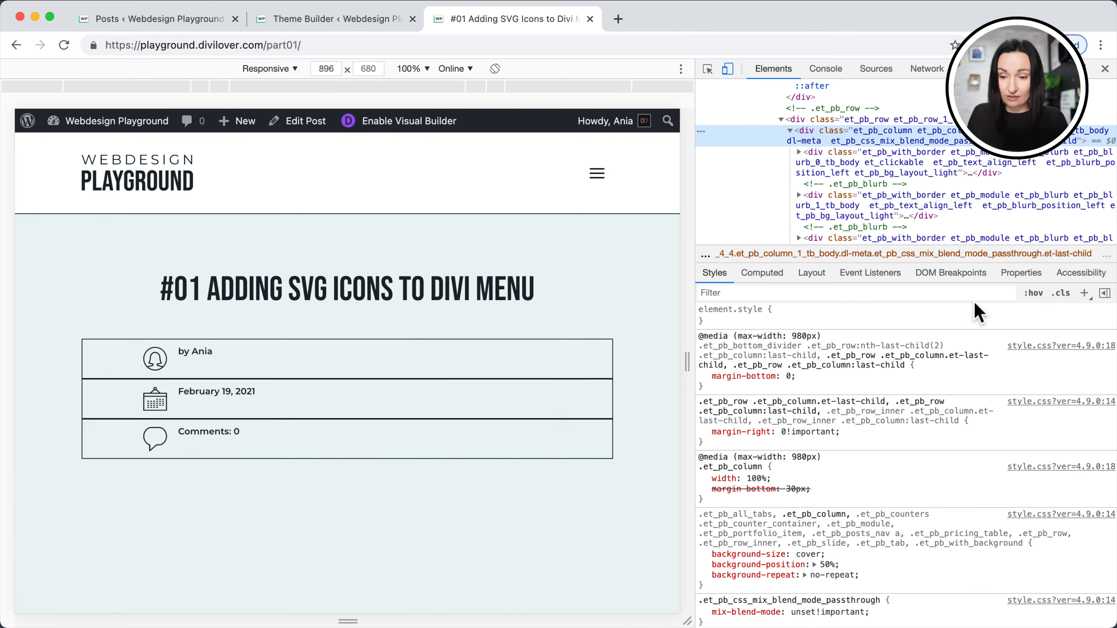
Add a new .dl-meta style rule in the inspector with display: flex.
{"action": "left_click", "coordinate": [1084, 293]}
{"action": "type", "text": "dl-meta"}
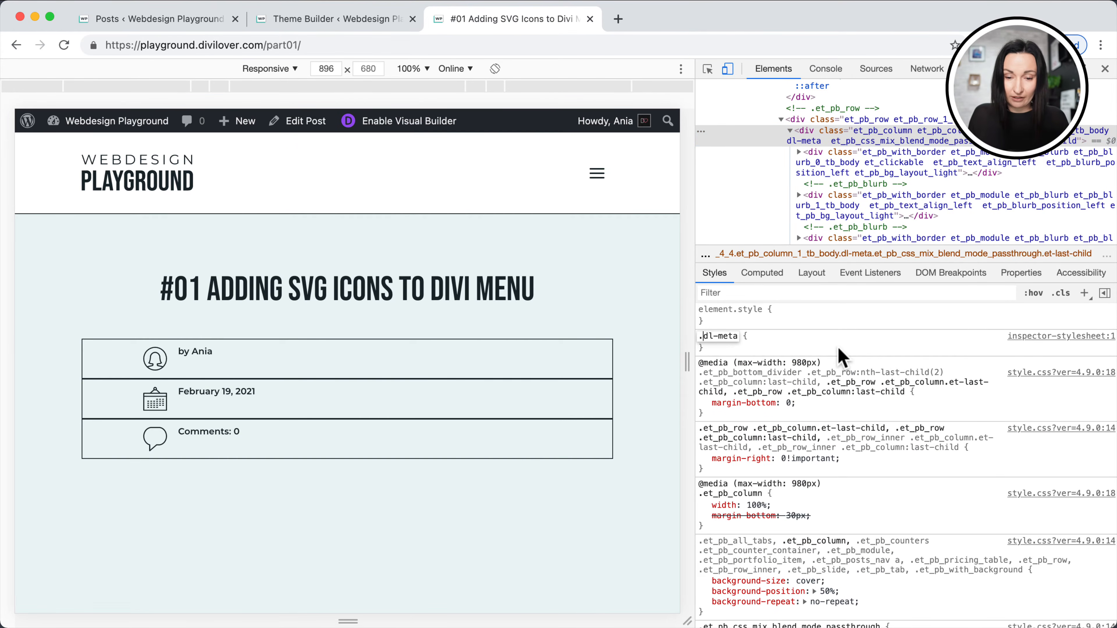
{"action": "key", "text": "Return"}
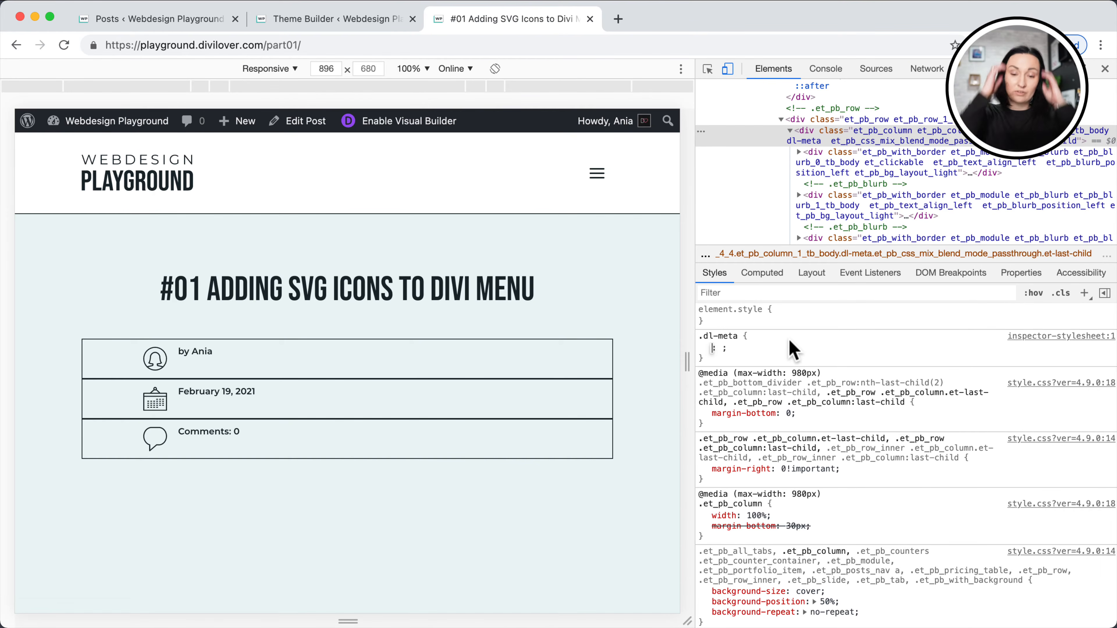
{"action": "type", "text": "displa"}
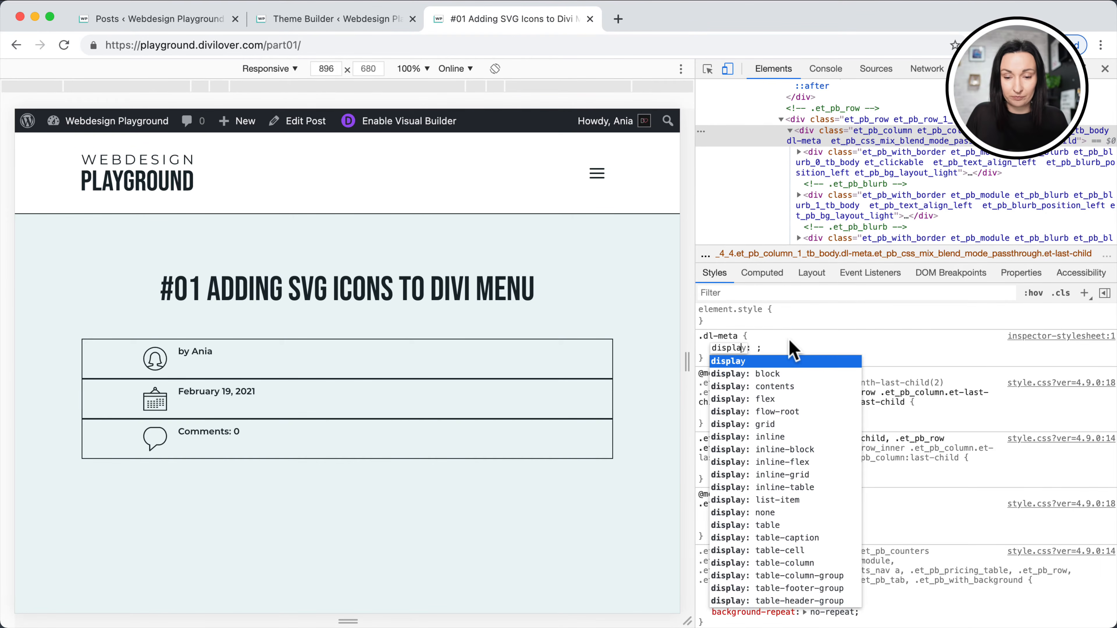
{"action": "type", "text": "y"}
{"action": "key", "text": "Return"}
{"action": "type", "text": "flex"}
{"action": "key", "text": "Return"}
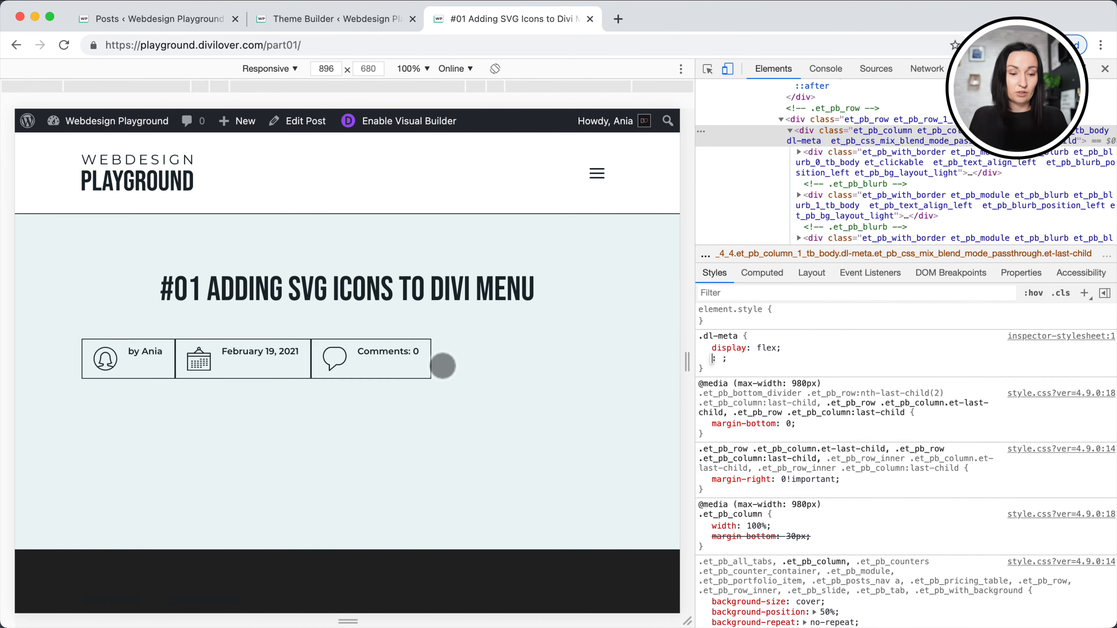
{"action": "left_click", "coordinate": [816, 350]}
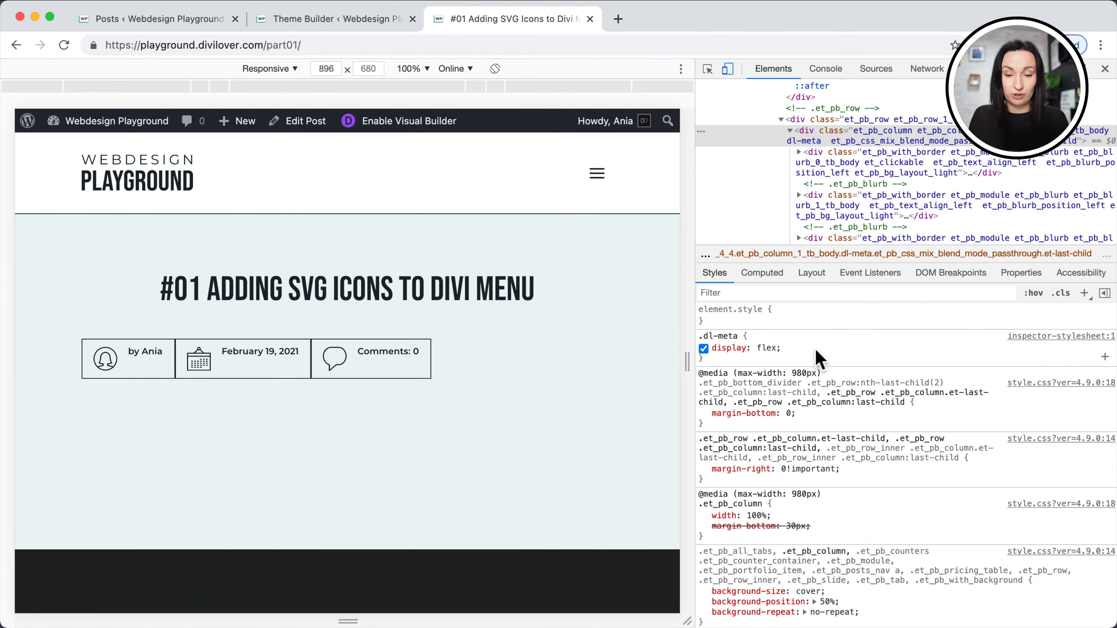
{"action": "left_click", "coordinate": [815, 348]}
{"action": "type", "text": "align-items"}
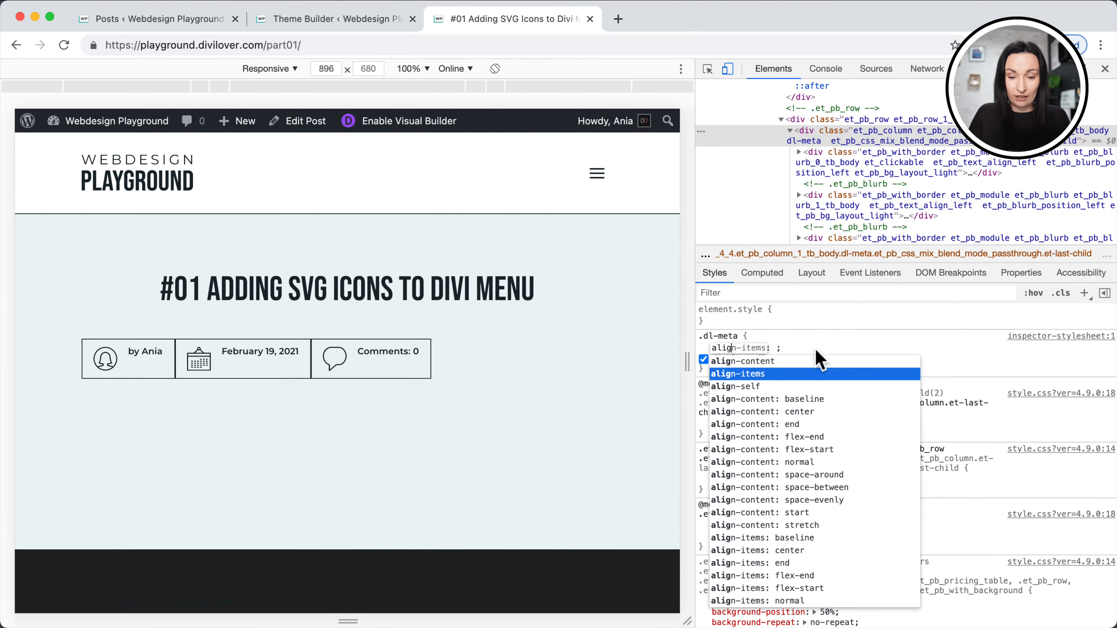
{"action": "key", "text": "Return"}
{"action": "key", "text": "Down"}
{"action": "key", "text": "Down"}
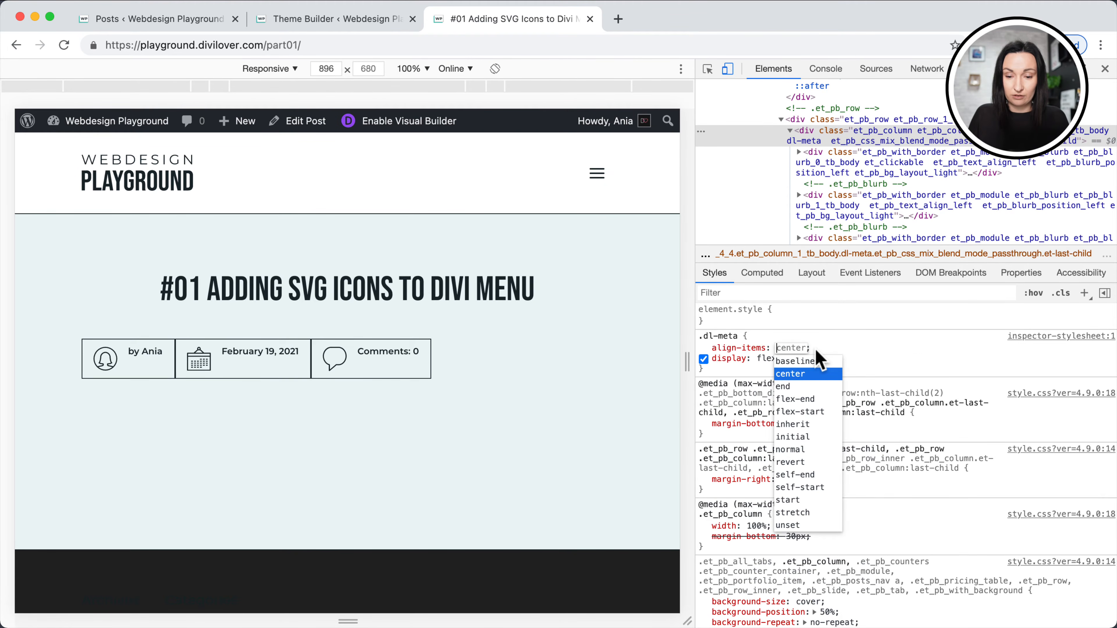
{"action": "left_click_drag", "start_coordinate": [858, 347], "coordinate": [732, 357]}
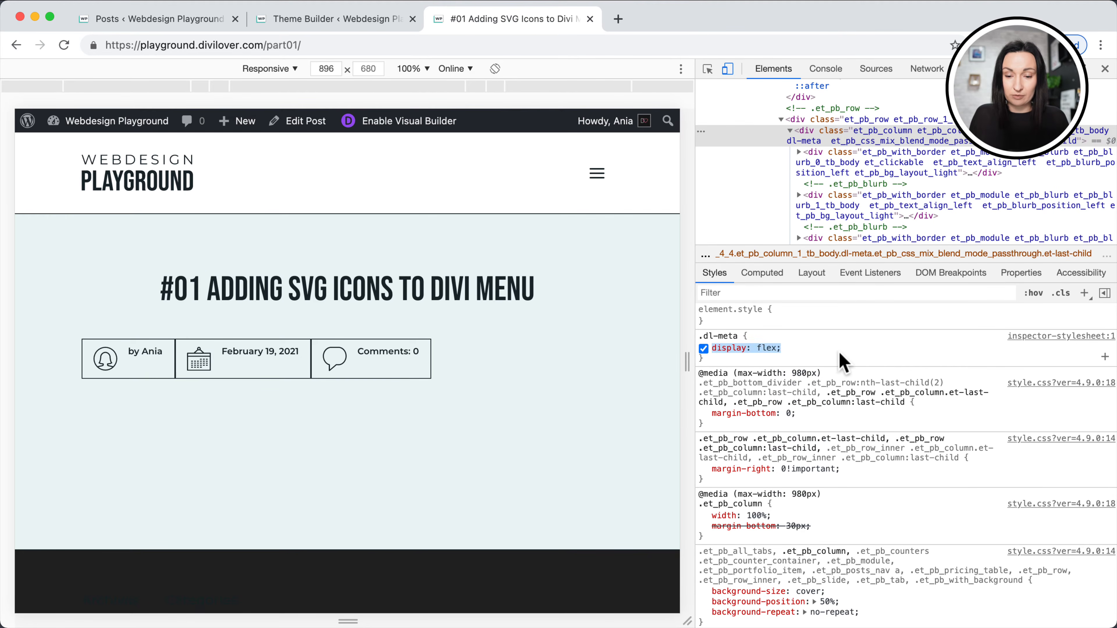
Add justify-content: center to the .dl-meta rule below the display property.
{"action": "left_click", "coordinate": [816, 351]}
{"action": "type", "text": "jus"}
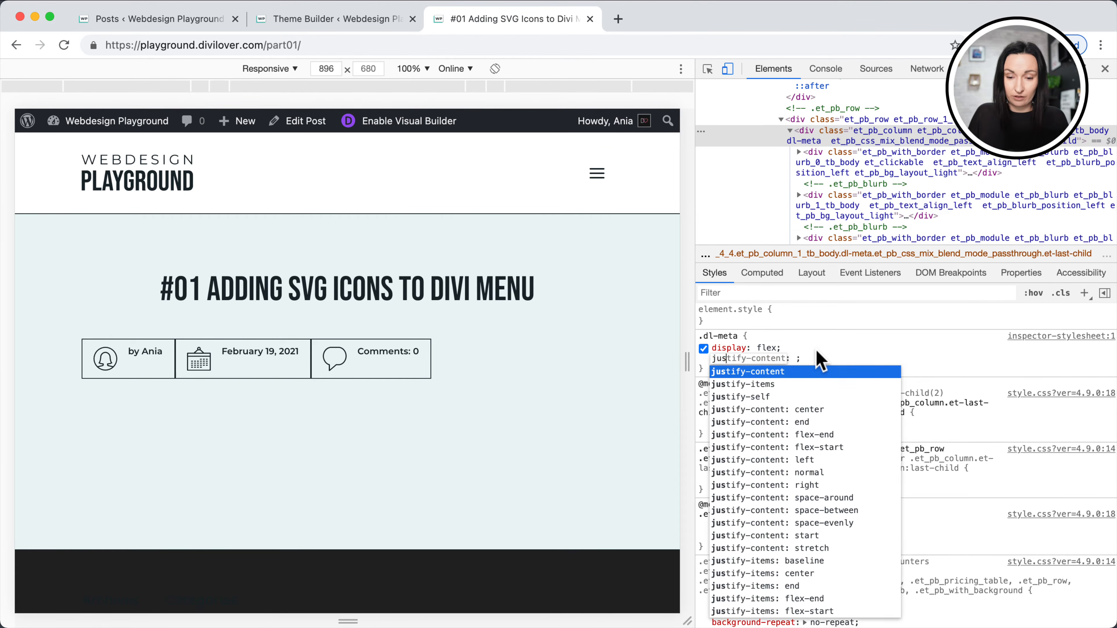
{"action": "key", "text": "Return"}
{"action": "key", "text": "Down"}
{"action": "key", "text": "Return"}
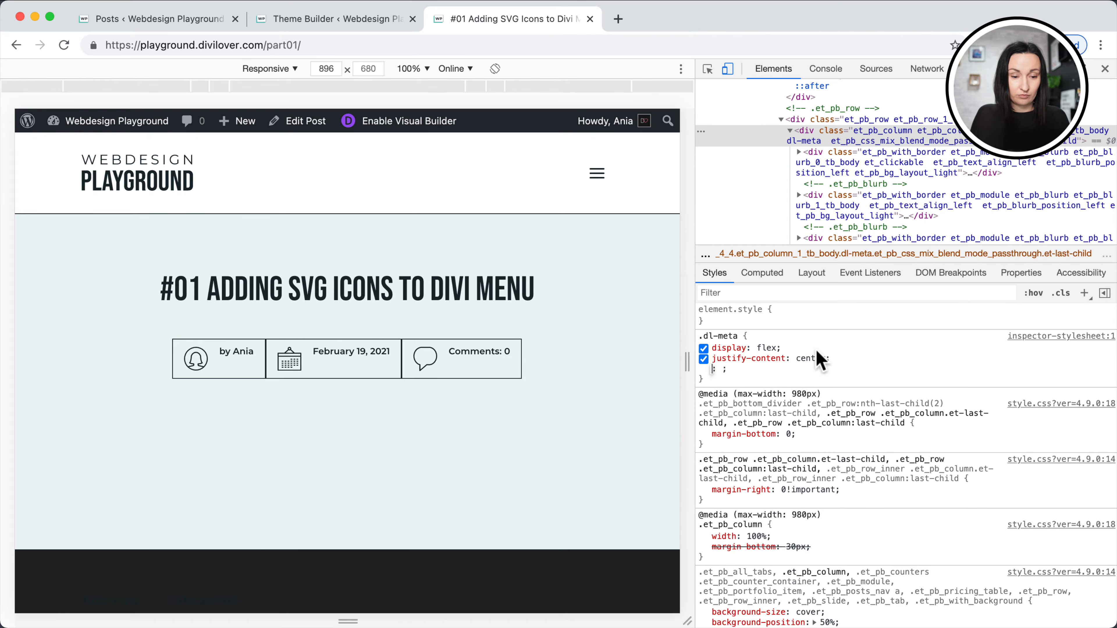
{"action": "left_click", "coordinate": [886, 356]}
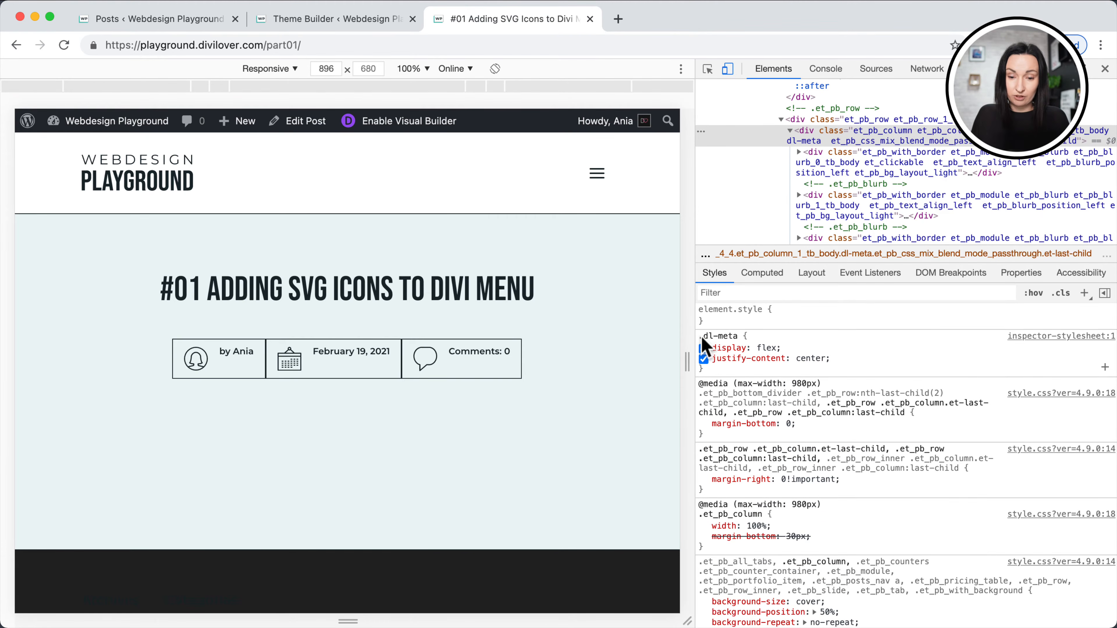
Copy the complete .dl-meta rule from the inspector and open the Custom CSS editor in Divi Theme Options.
{"action": "left_click_drag", "start_coordinate": [700, 337], "coordinate": [725, 367]}
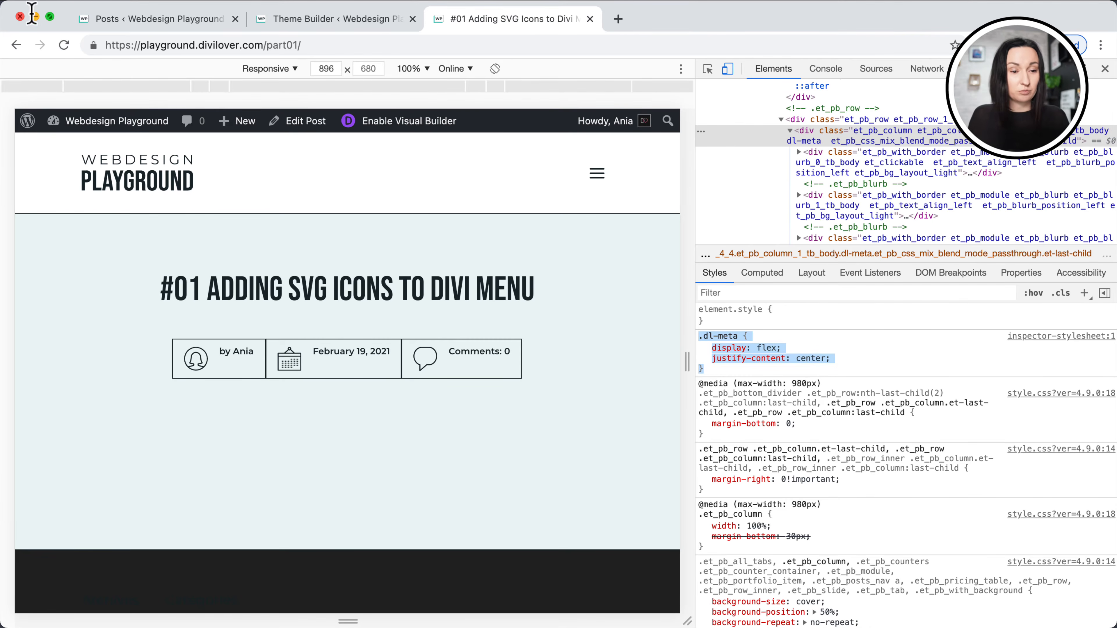
{"action": "left_click", "coordinate": [126, 20]}
{"action": "mouse_move", "coordinate": [65, 518]}
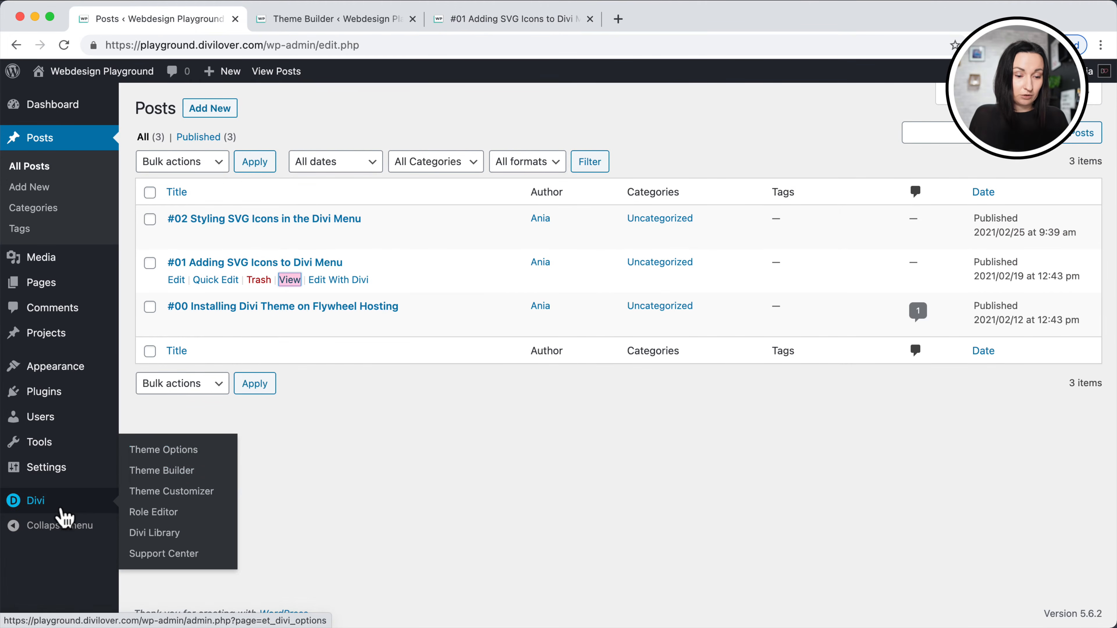
{"action": "left_click", "coordinate": [149, 458]}
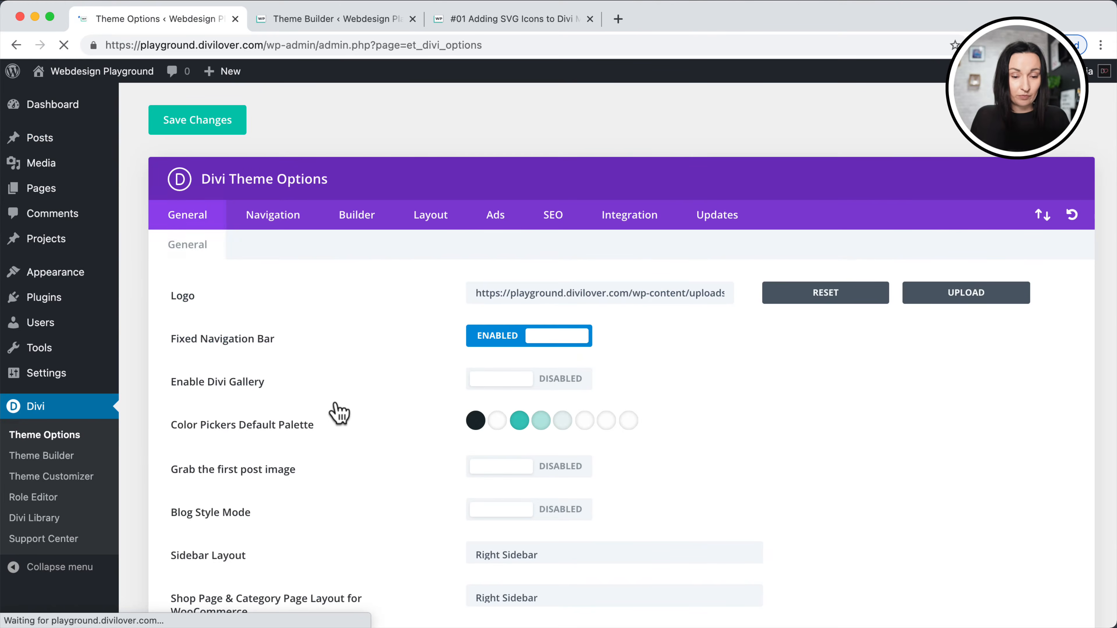
{"action": "scroll", "coordinate": [337, 409], "scroll_direction": "down", "scroll_amount": 15}
{"action": "scroll", "coordinate": [337, 410], "scroll_direction": "down", "scroll_amount": 4}
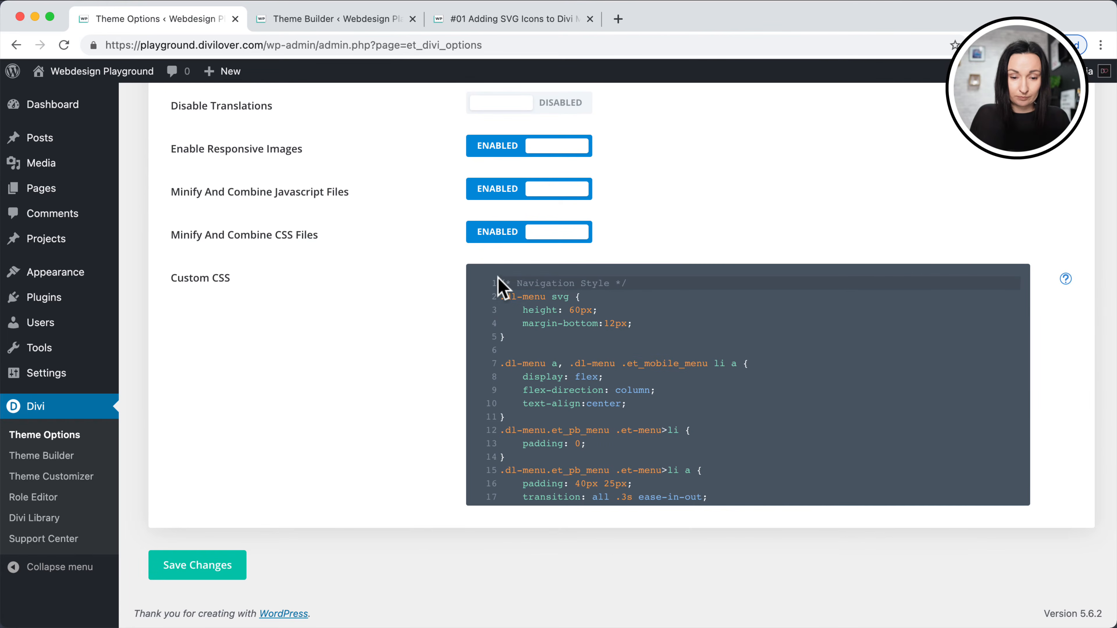
Add the comment /* Single Post Meta */ above the navigation styles and paste the .dl-meta rule with display: flex and justify-content: center.
{"action": "key", "text": "Return"}
{"action": "key", "text": "Return"}
{"action": "key", "text": "Return"}
{"action": "key", "text": "Return"}
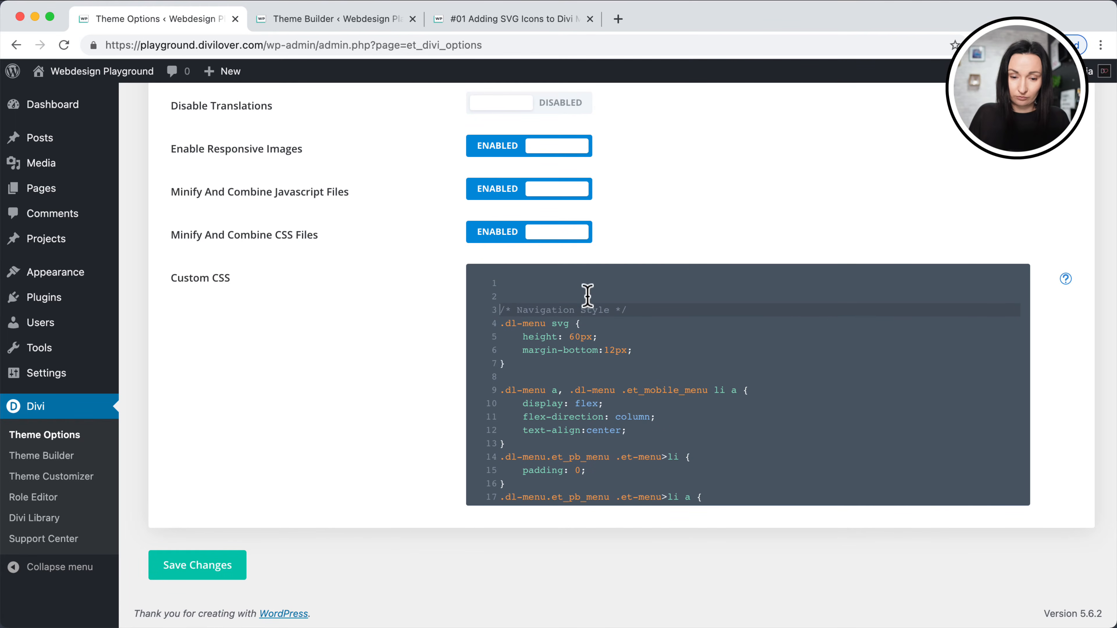
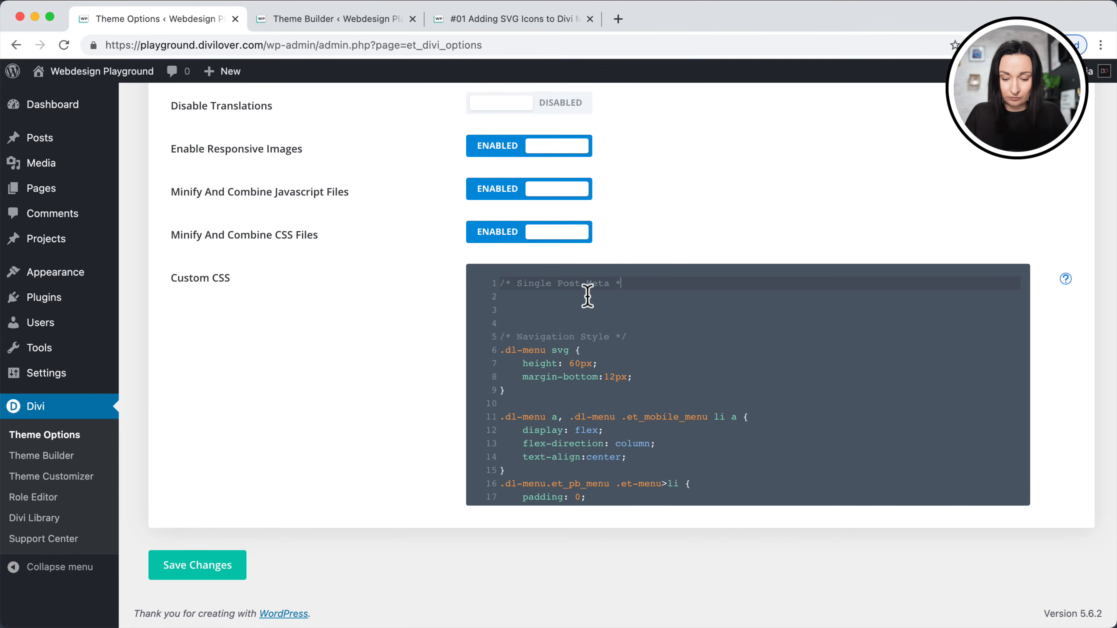
{"action": "type", "text": "/"}
{"action": "key", "text": "Return"}
{"action": "type", "text": ".dl-meta {     display: flex;     justify-content: center; }"}
Return to the live #01 post and inspect the author blurb's h4 heading in the meta row.
{"action": "left_click", "coordinate": [491, 19]}
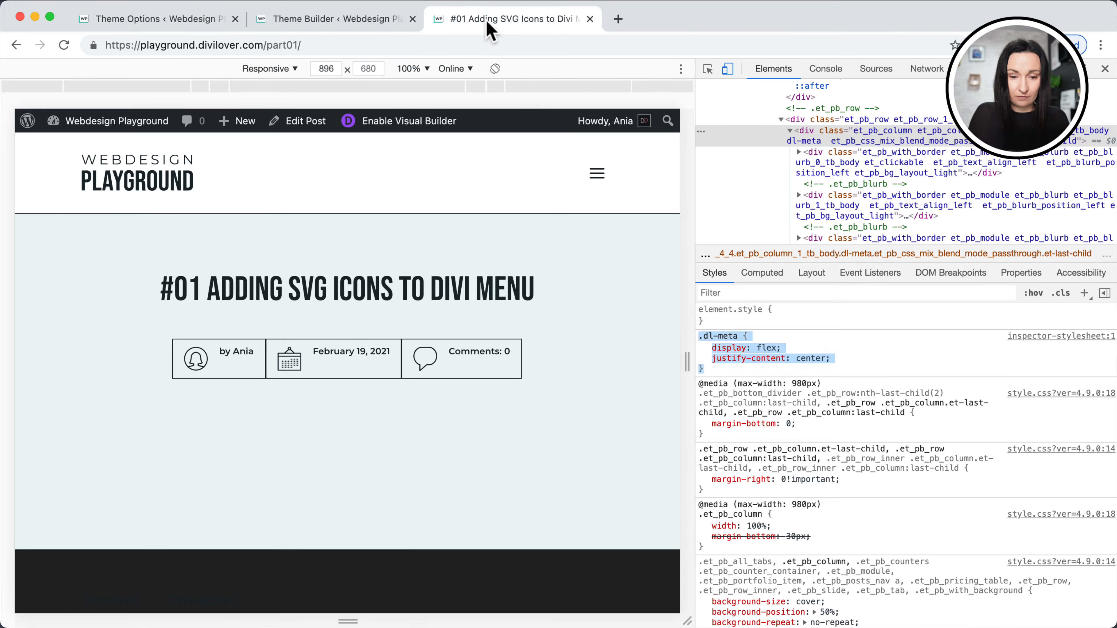
{"action": "left_click", "coordinate": [707, 69]}
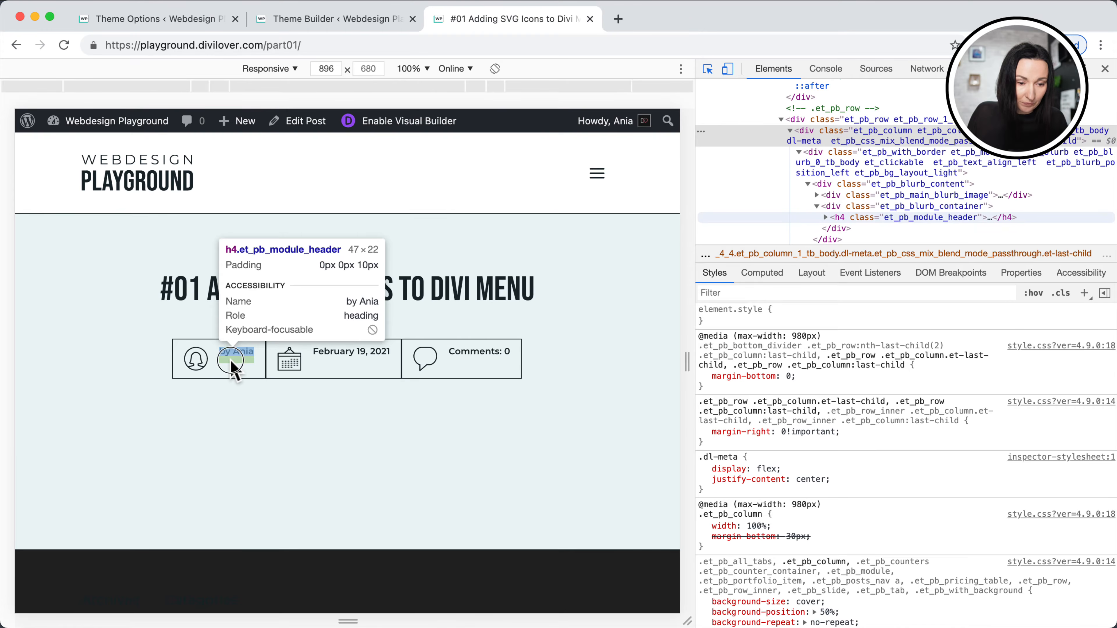
{"action": "left_click", "coordinate": [230, 360]}
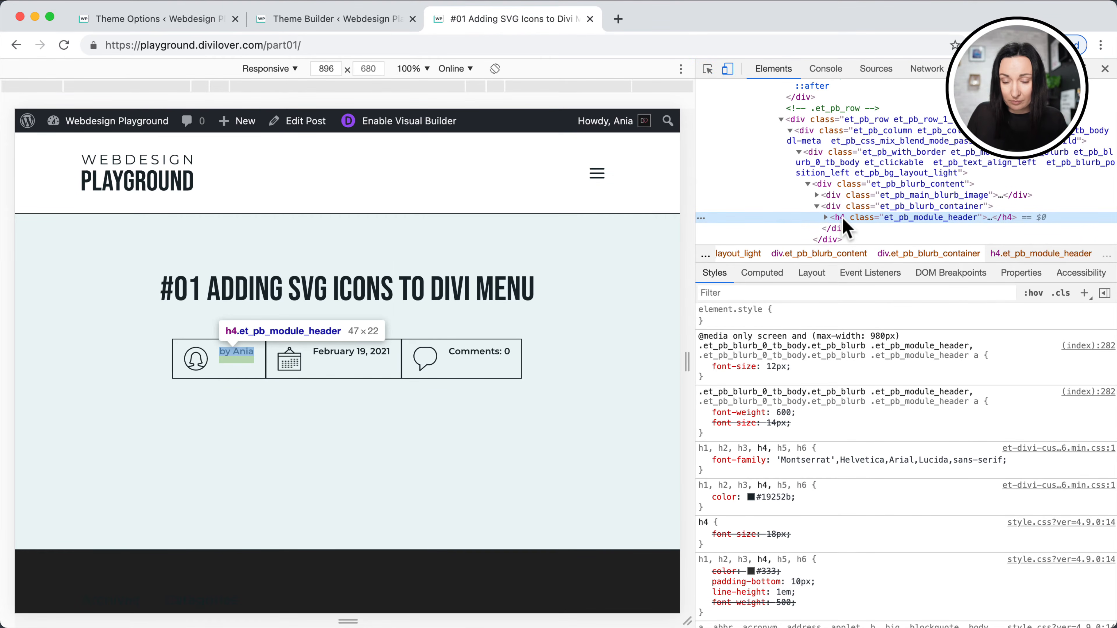
Create a new inspector style rule with the selector .dl-meta .et_pb_module_header.
{"action": "left_click", "coordinate": [1085, 293]}
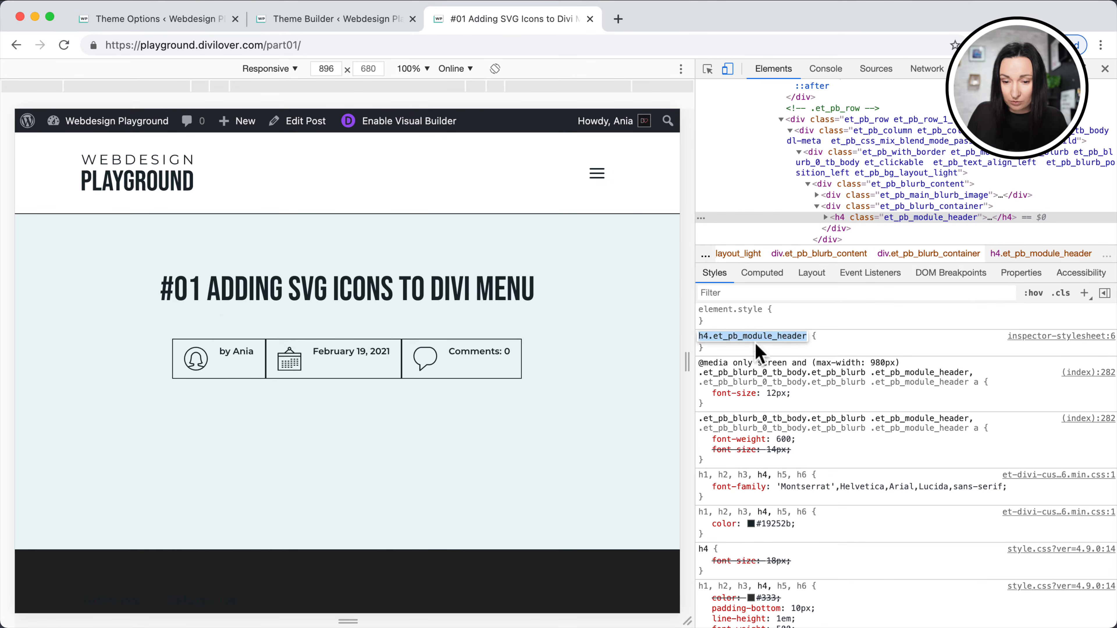
{"action": "left_click", "coordinate": [726, 337]}
{"action": "double_click", "coordinate": [705, 337]}
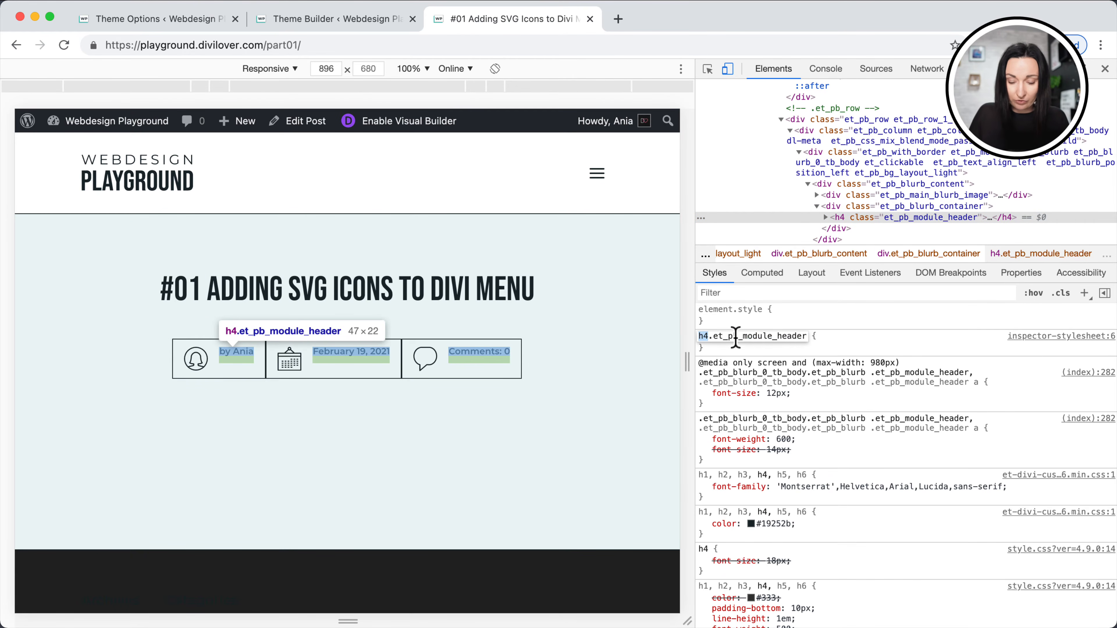
{"action": "type", "text": "."}
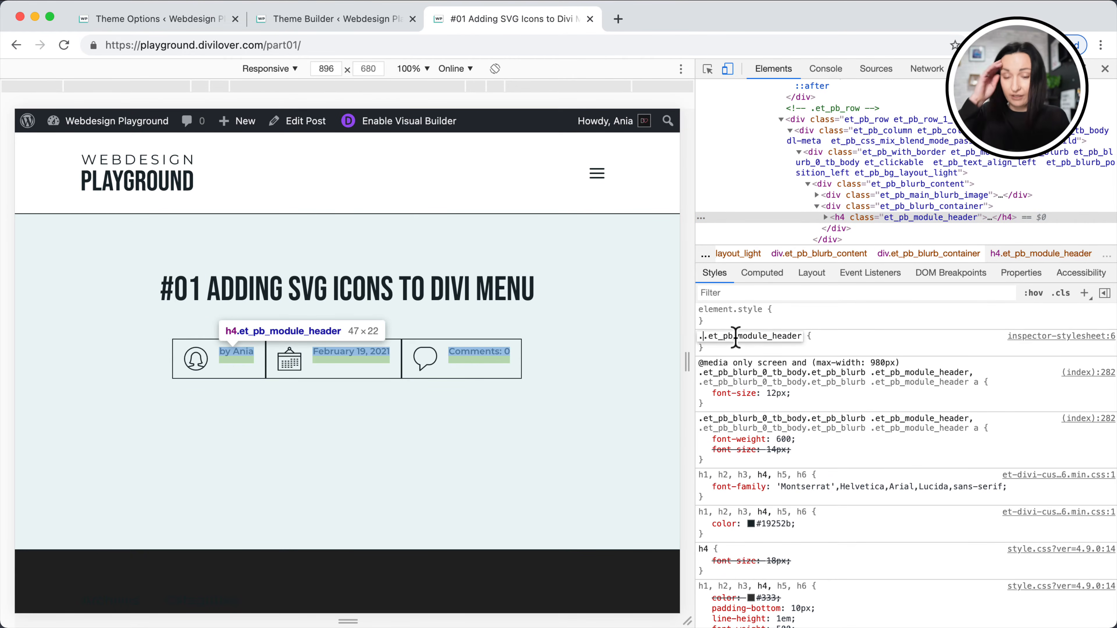
{"action": "type", "text": "dl-"}
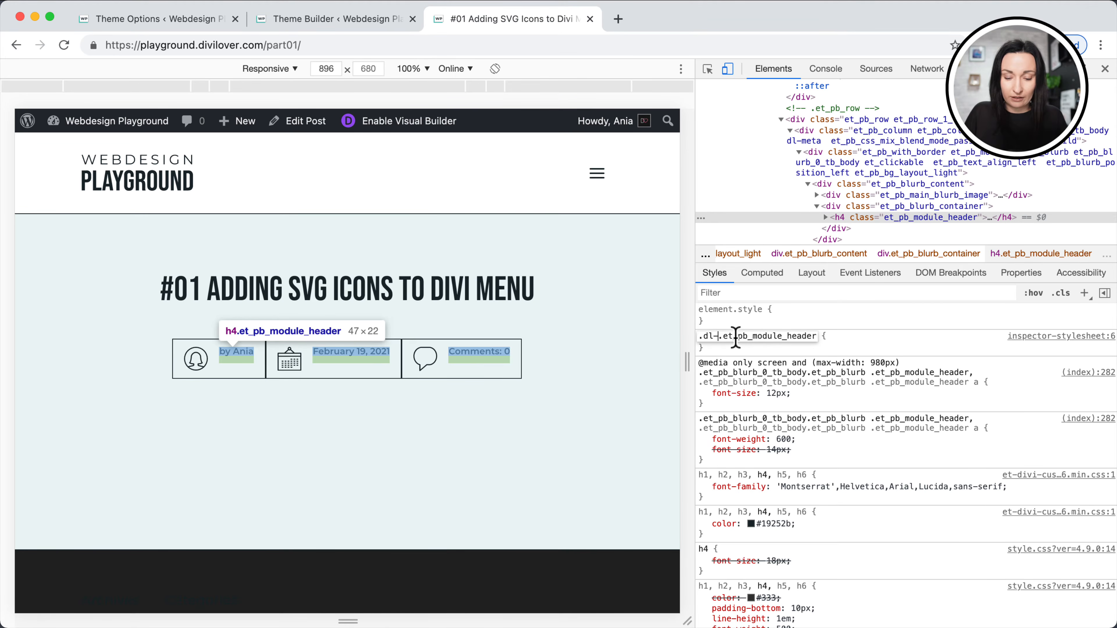
{"action": "type", "text": "meta"}
{"action": "key", "text": "Return"}
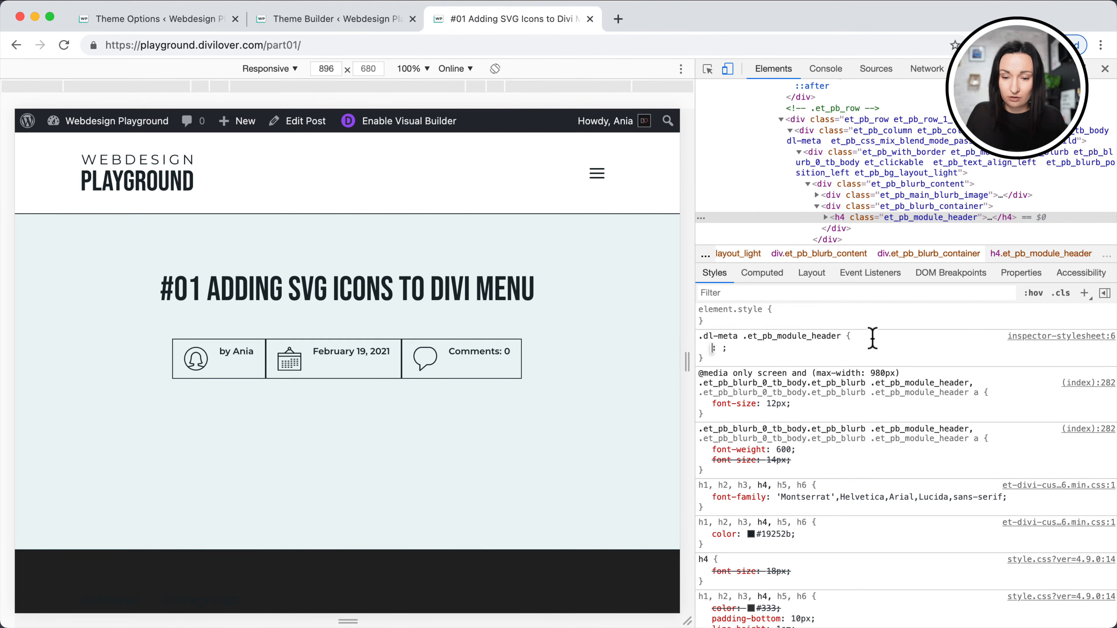
Set padding to 0 in the .dl-meta .et_pb_module_header rule.
{"action": "type", "text": "padding"}
{"action": "key", "text": "Tab"}
{"action": "type", "text": "0"}
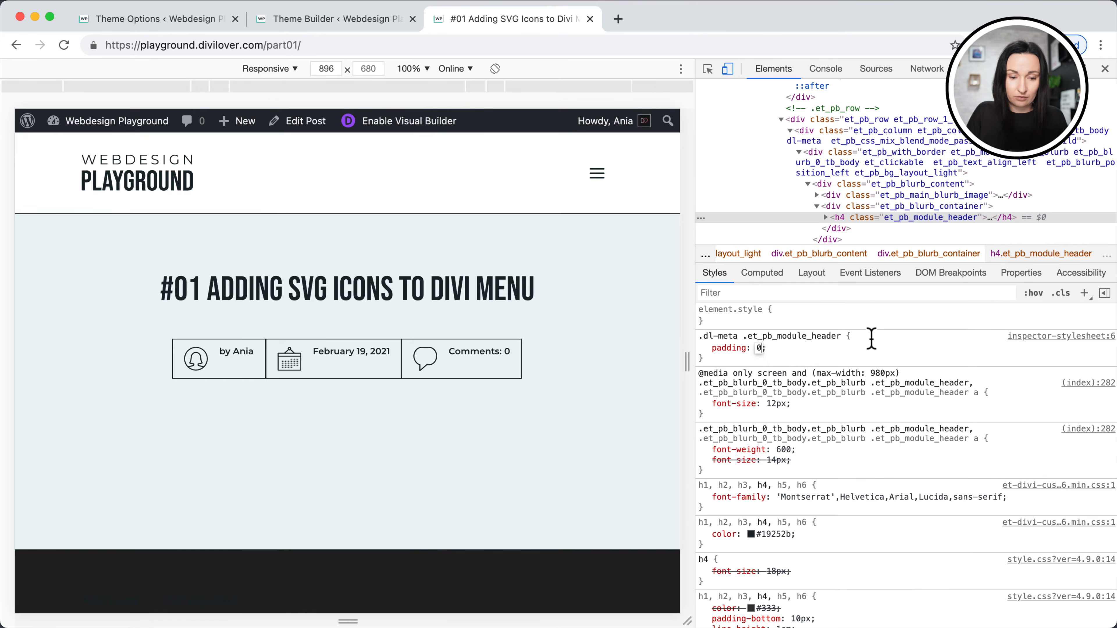
Copy the .dl-meta .et_pb_module_header rule with padding: 0 into the Custom CSS in Theme Options, below the .dl-meta rule.
{"action": "left_click", "coordinate": [878, 348]}
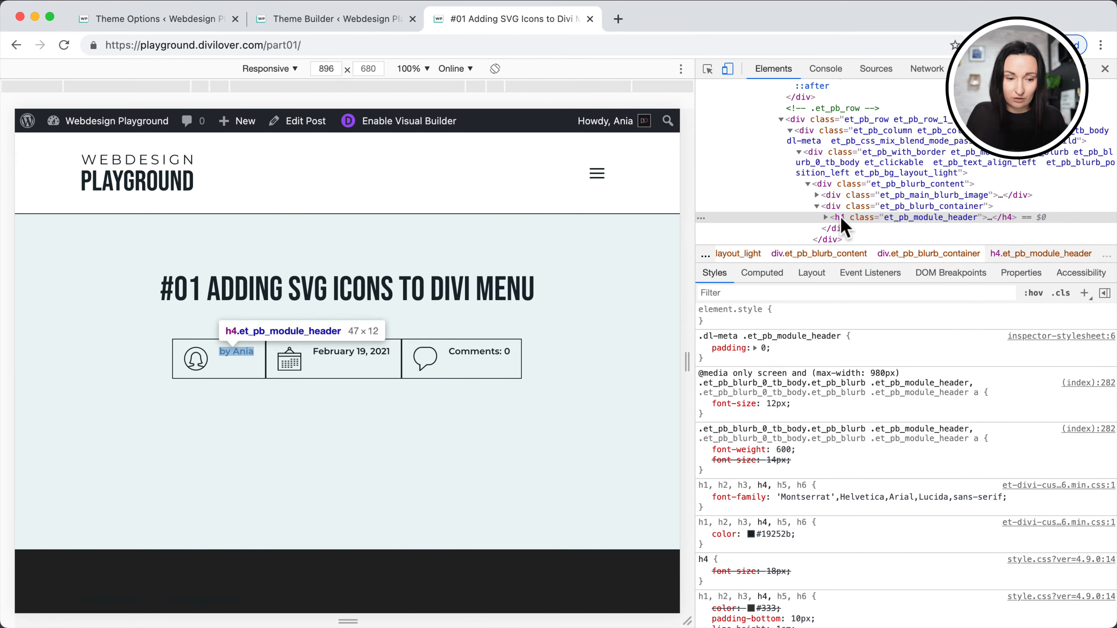
{"action": "left_click_drag", "start_coordinate": [703, 341], "coordinate": [712, 356]}
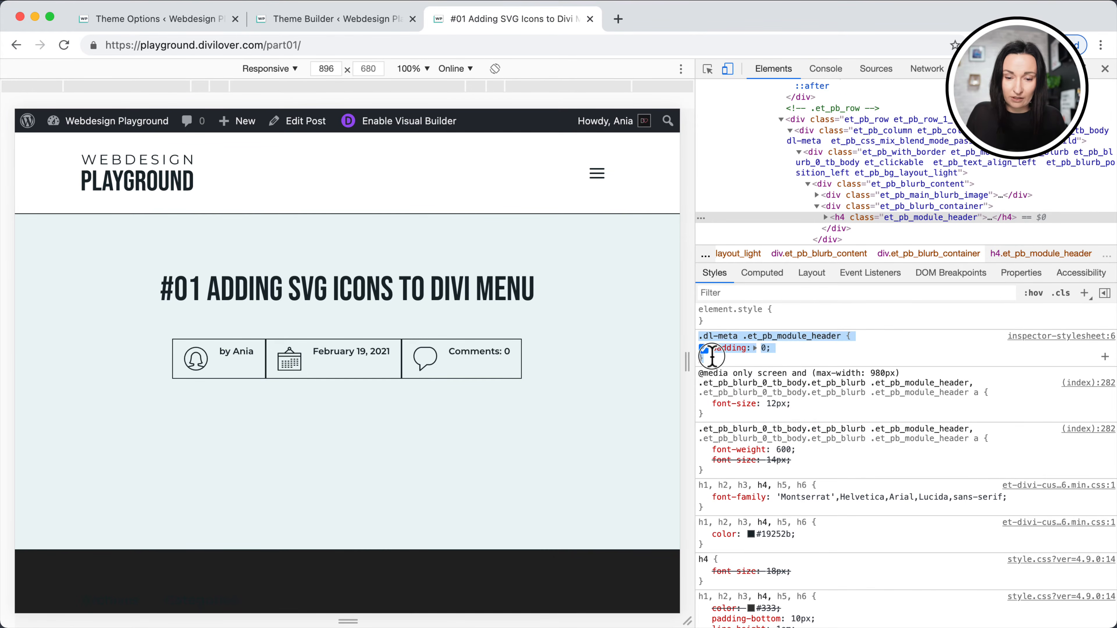
{"action": "left_click", "coordinate": [164, 20]}
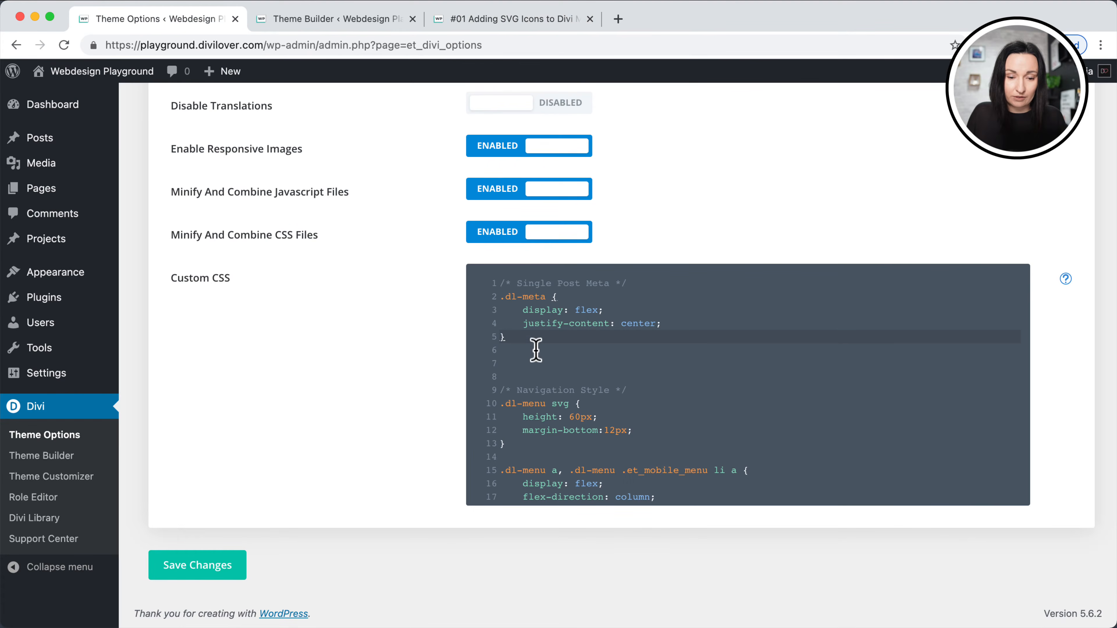
{"action": "key", "text": "Return"}
{"action": "type", "text": ".dl-meta .et_pb_module_header {     padding: 0; }"}
Back on the post page, add an inspector style rule with the selector .dl-meta .et_pb_blurb .et_pb_blurb_container for the author blurb's container.
{"action": "left_click", "coordinate": [489, 27]}
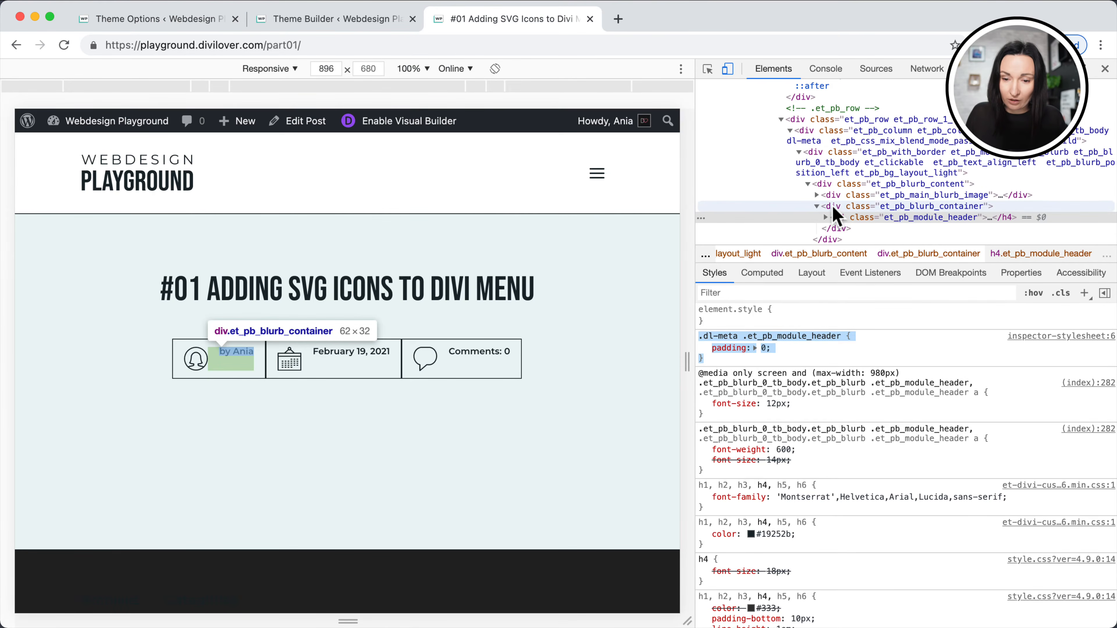
{"action": "left_click", "coordinate": [832, 207]}
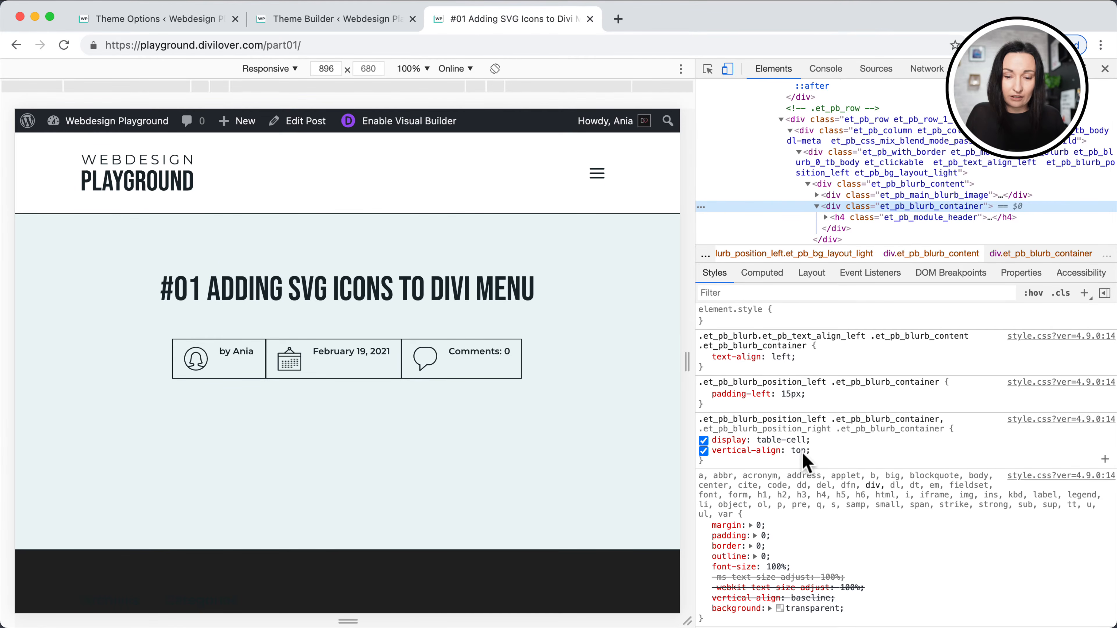
{"action": "left_click", "coordinate": [878, 421]}
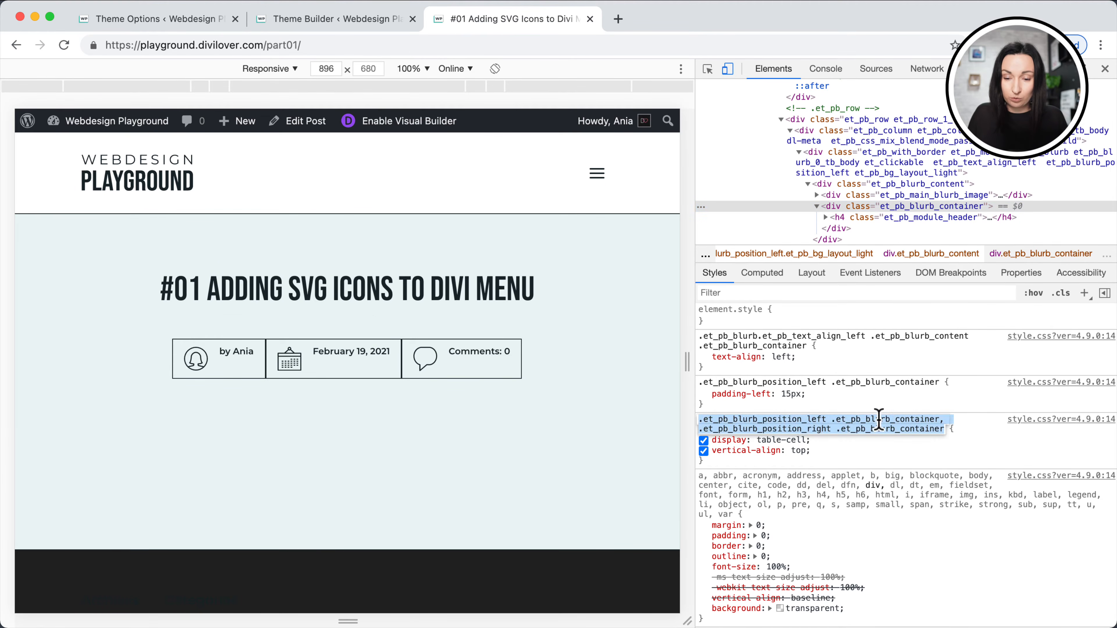
{"action": "left_click_drag", "start_coordinate": [938, 420], "coordinate": [832, 422]}
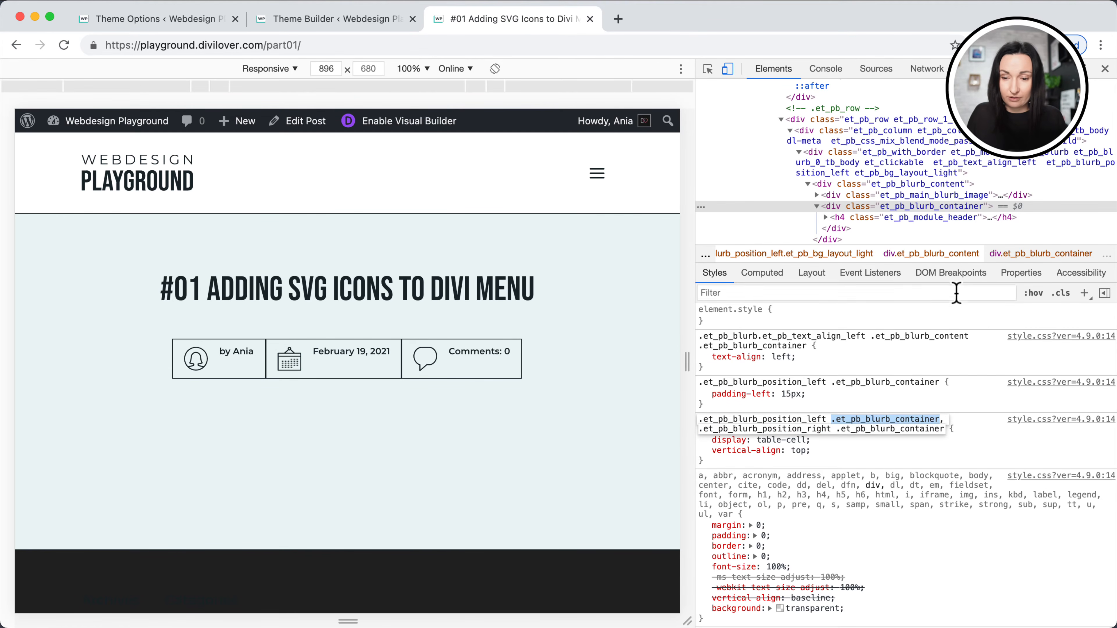
{"action": "left_click", "coordinate": [1085, 293]}
{"action": "key", "text": "super+c"}
{"action": "type", "text": ".dl-meta .et_pb_blu"}
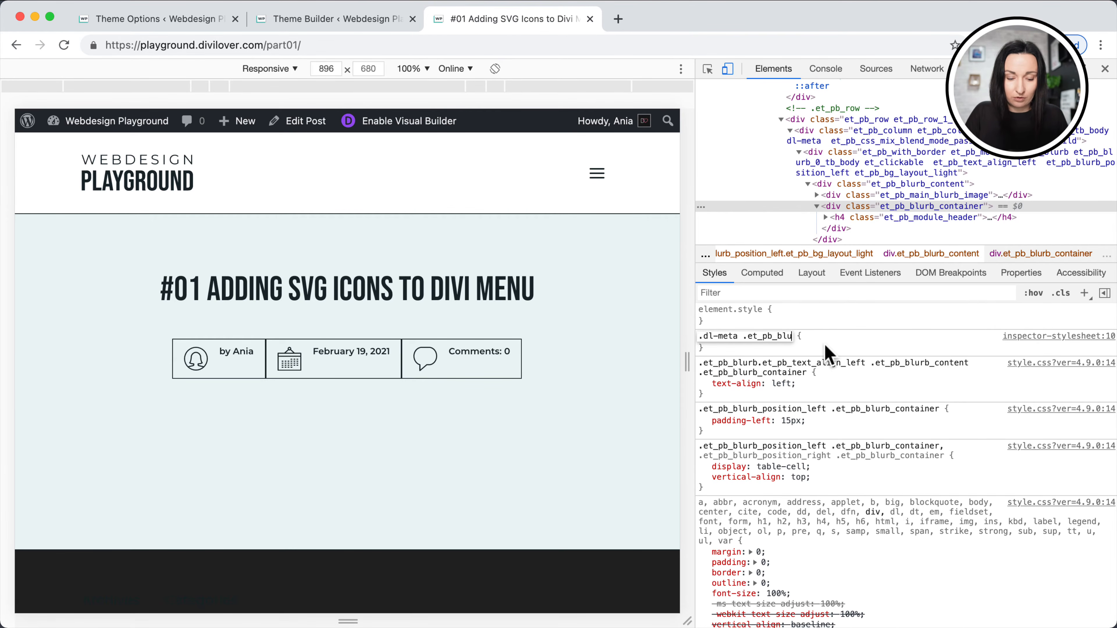
{"action": "type", "text": "rb"}
{"action": "key", "text": "super+v"}
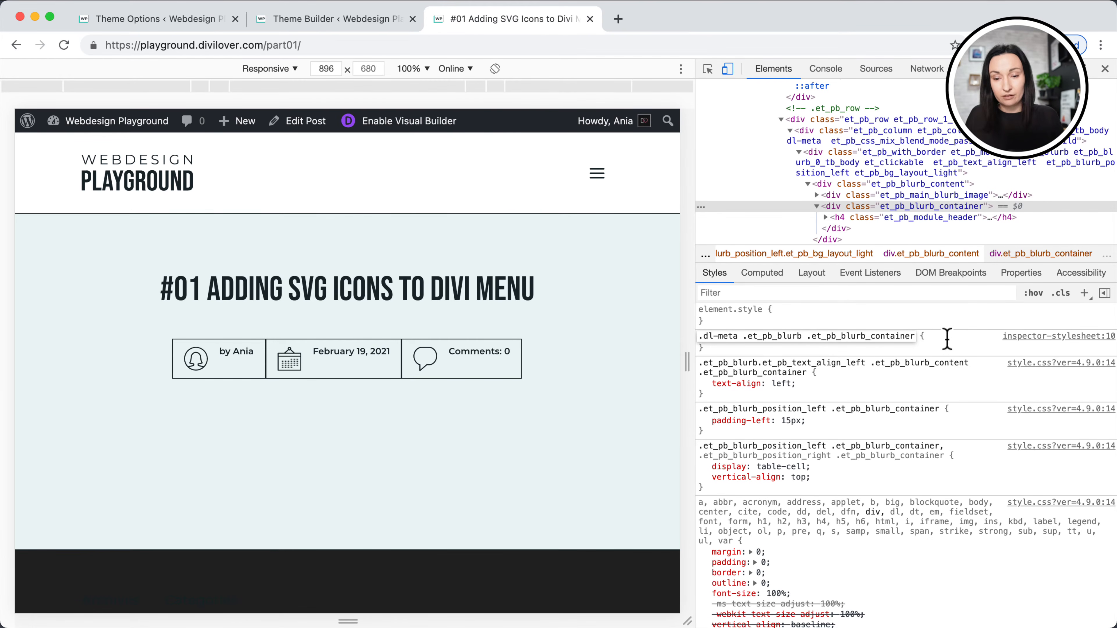
{"action": "left_click", "coordinate": [932, 337]}
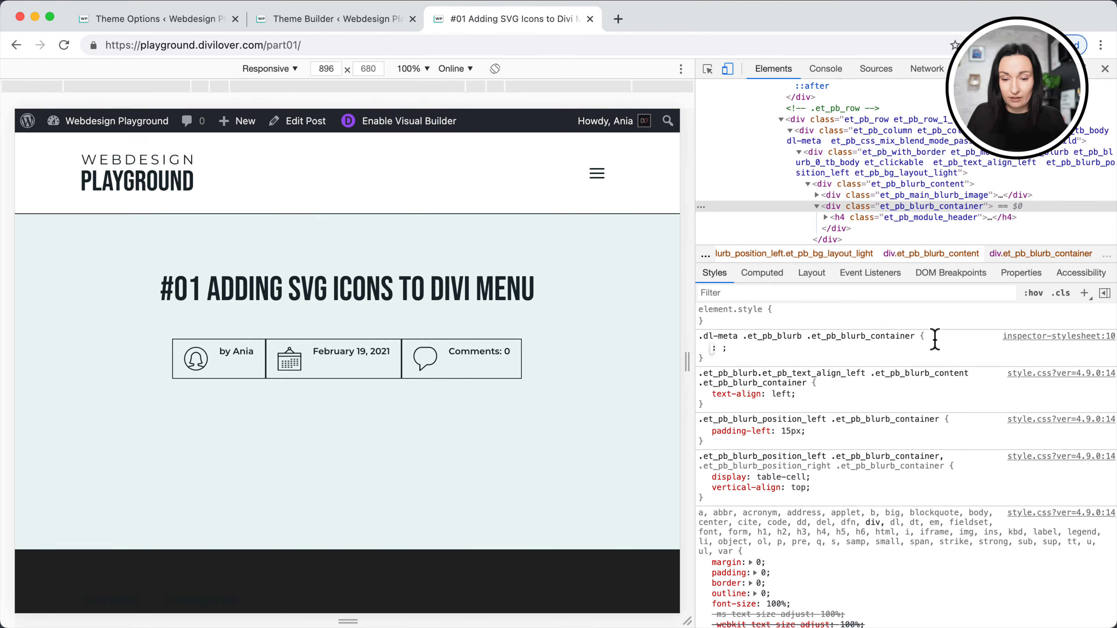
Add the declaration vertical-align: middle to the new .et_pb_blurb_container rule.
{"action": "type", "text": "ve"}
{"action": "key", "text": "Tab"}
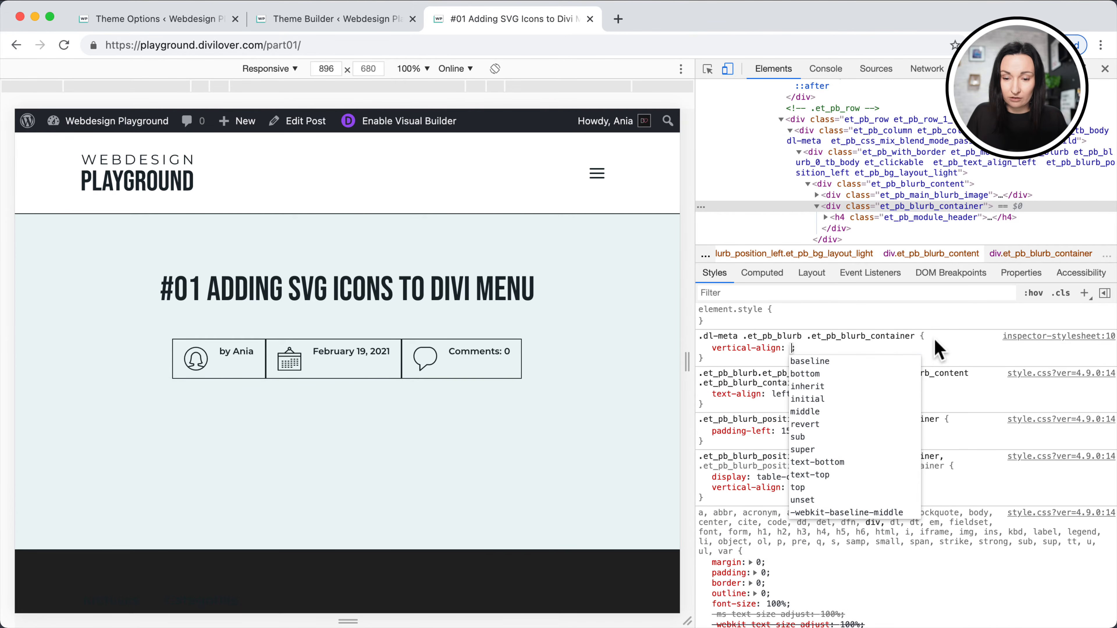
{"action": "key", "text": "Down"}
{"action": "key", "text": "Down"}
{"action": "key", "text": "Down"}
{"action": "key", "text": "Down"}
{"action": "key", "text": "Down"}
{"action": "key", "text": "Return"}
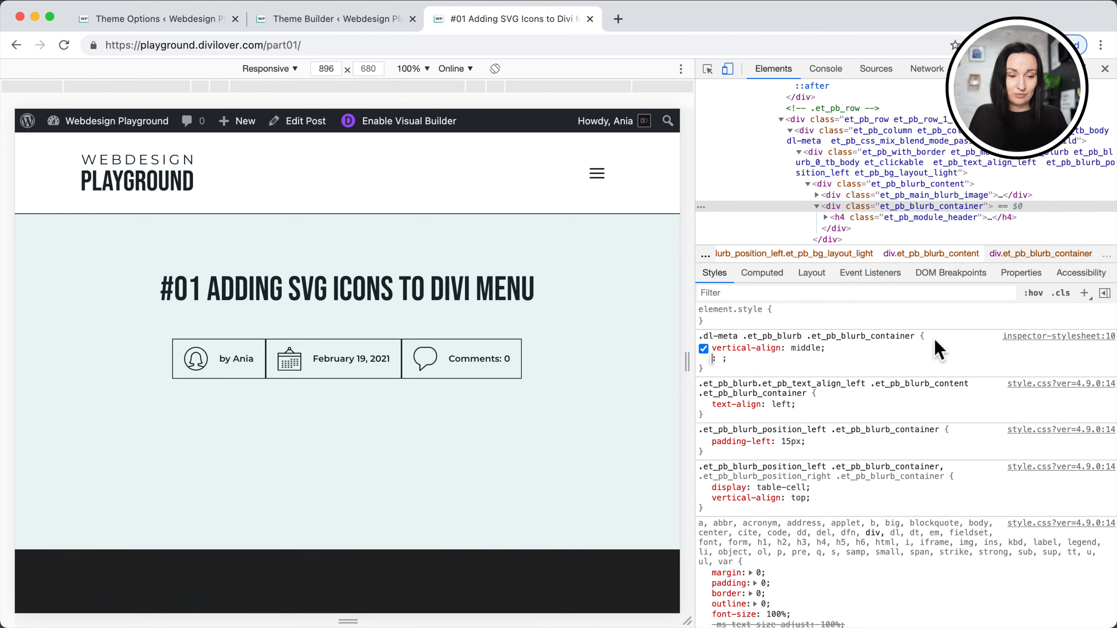
{"action": "key", "text": "Escape"}
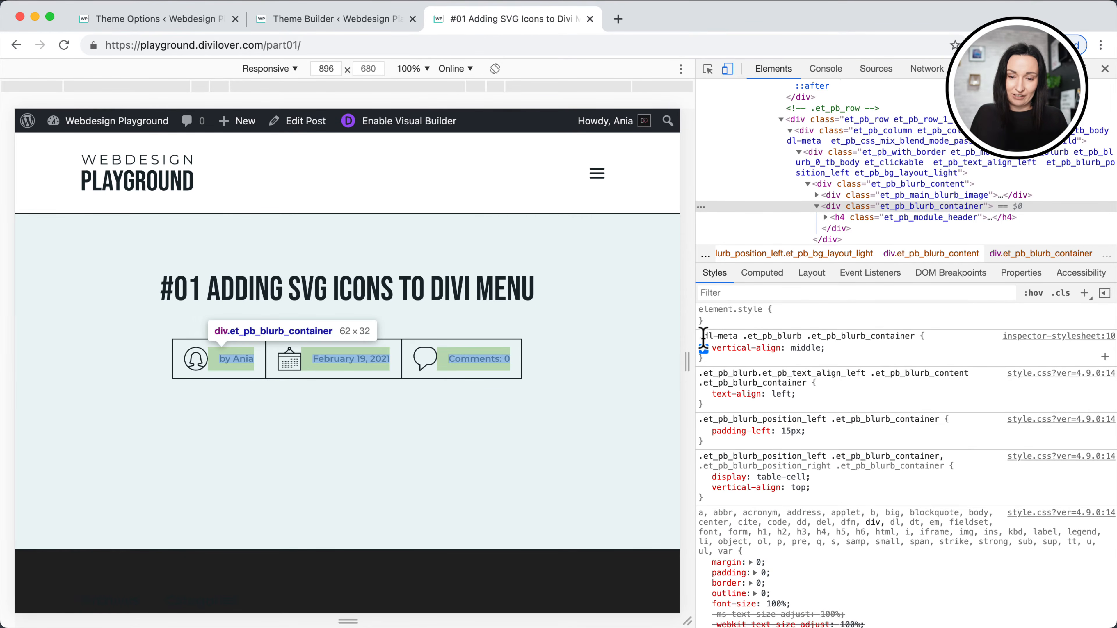
Copy the .dl-meta .et_pb_blurb .et_pb_blurb_container rule into the Theme Options Custom CSS after the module header rule.
{"action": "mouse_move", "coordinate": [699, 335]}
{"action": "left_mouse_down"}
{"action": "mouse_move", "coordinate": [709, 359]}
{"action": "mouse_move", "coordinate": [699, 335]}
{"action": "left_mouse_up"}
{"action": "key", "text": "super+c"}
{"action": "left_click", "coordinate": [716, 358]}
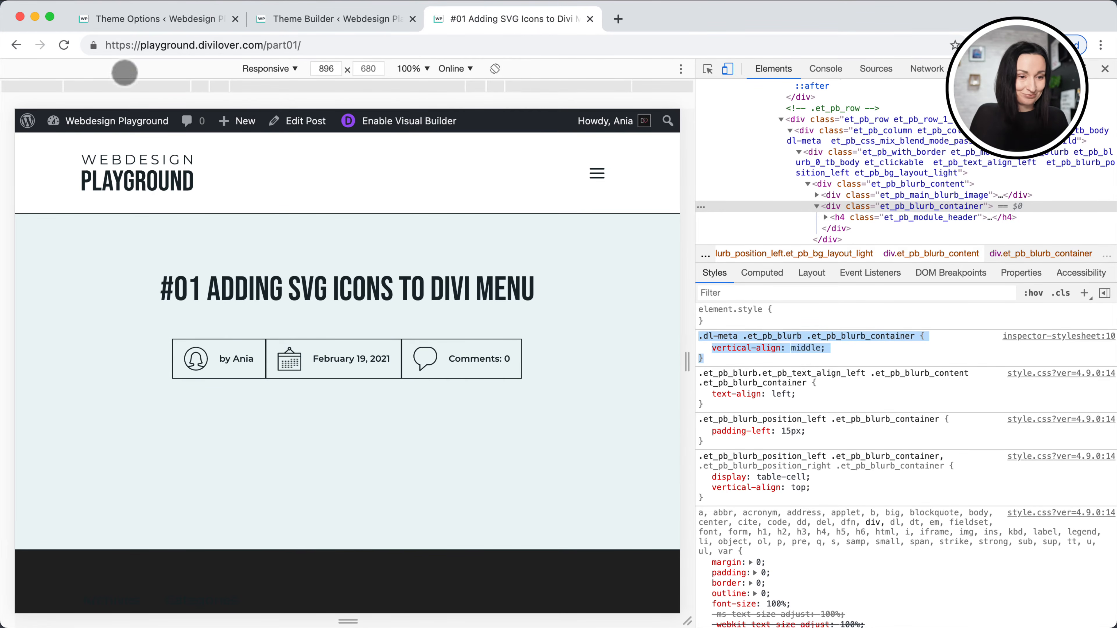
{"action": "left_click", "coordinate": [164, 19]}
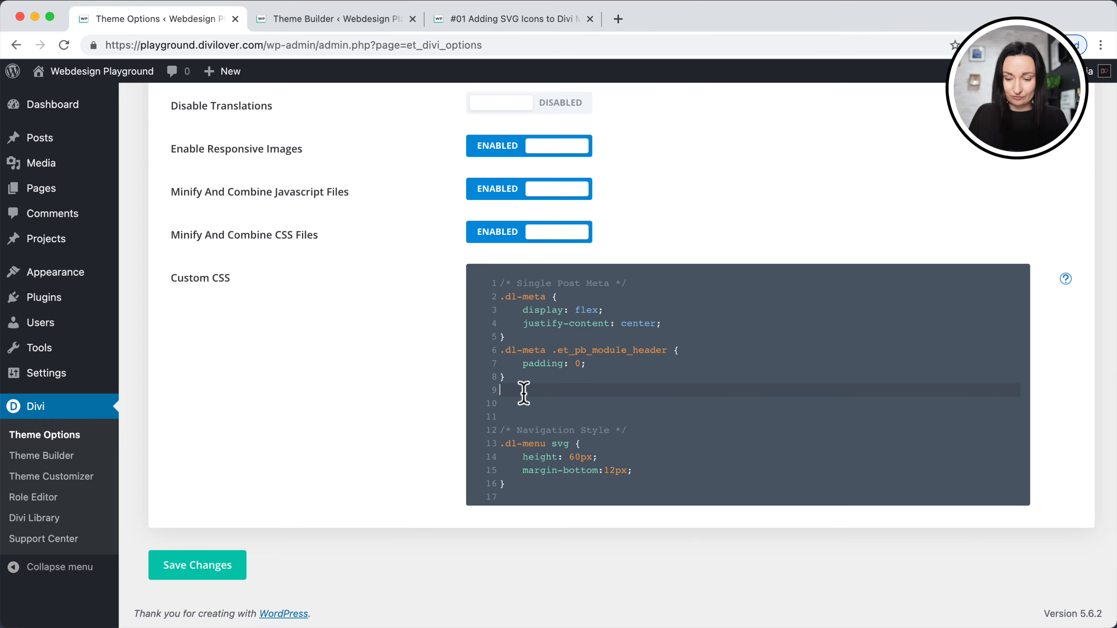
{"action": "key", "text": "super+v"}
In the Theme Builder's All Posts body layout, set the publish date blurb's right border width to 0px.
{"action": "left_click", "coordinate": [491, 20]}
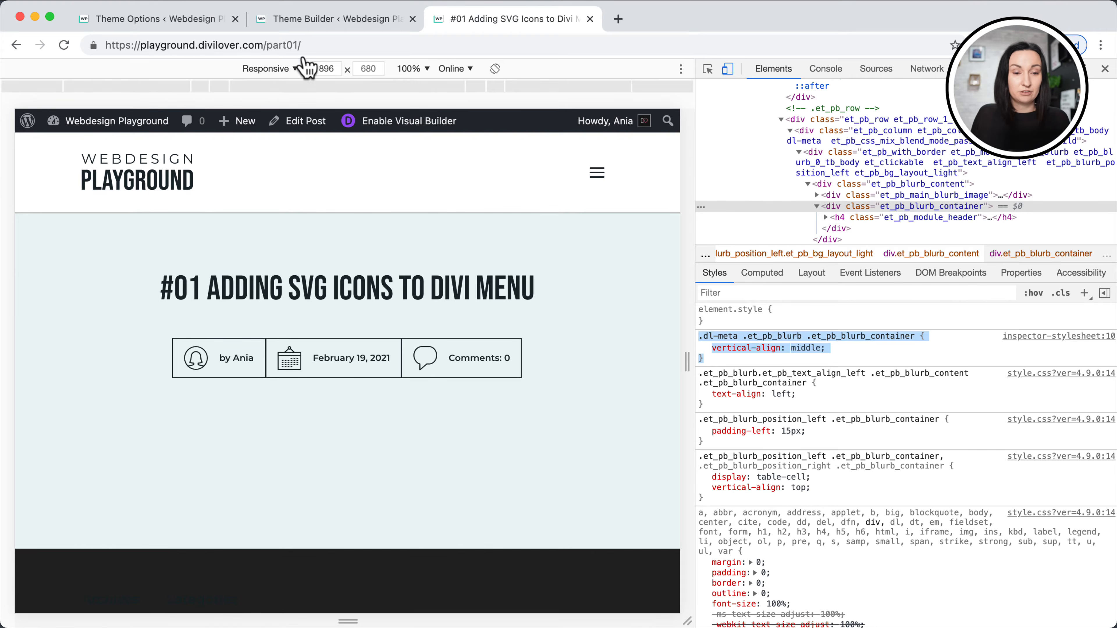
{"action": "left_click", "coordinate": [326, 20]}
{"action": "left_click", "coordinate": [533, 259]}
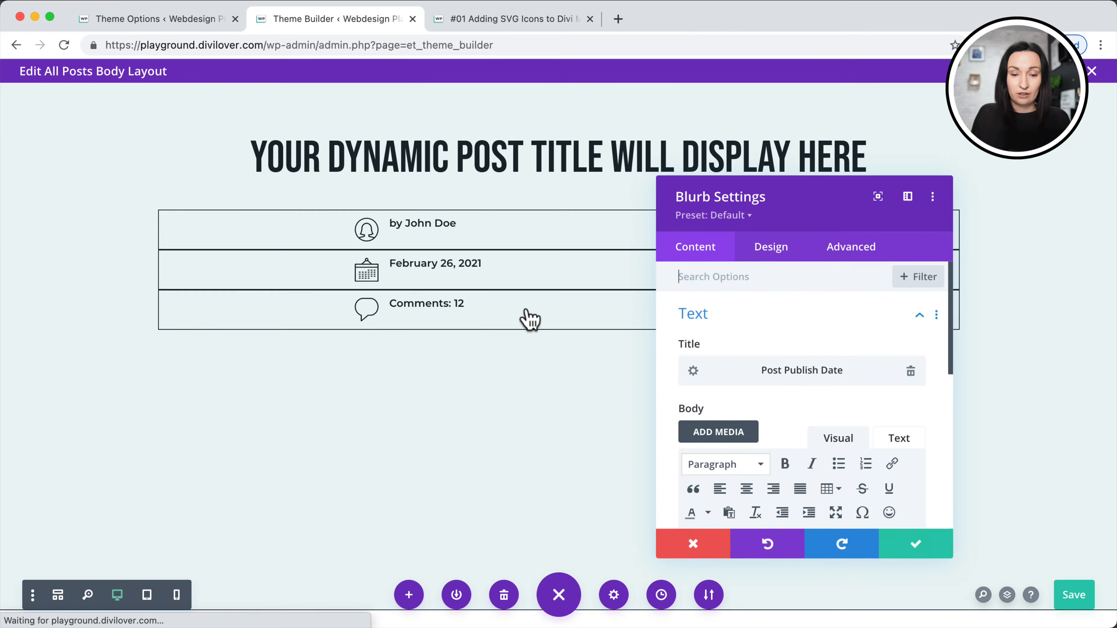
{"action": "left_click", "coordinate": [757, 243]}
{"action": "scroll", "coordinate": [753, 357], "scroll_direction": "down", "scroll_amount": 5}
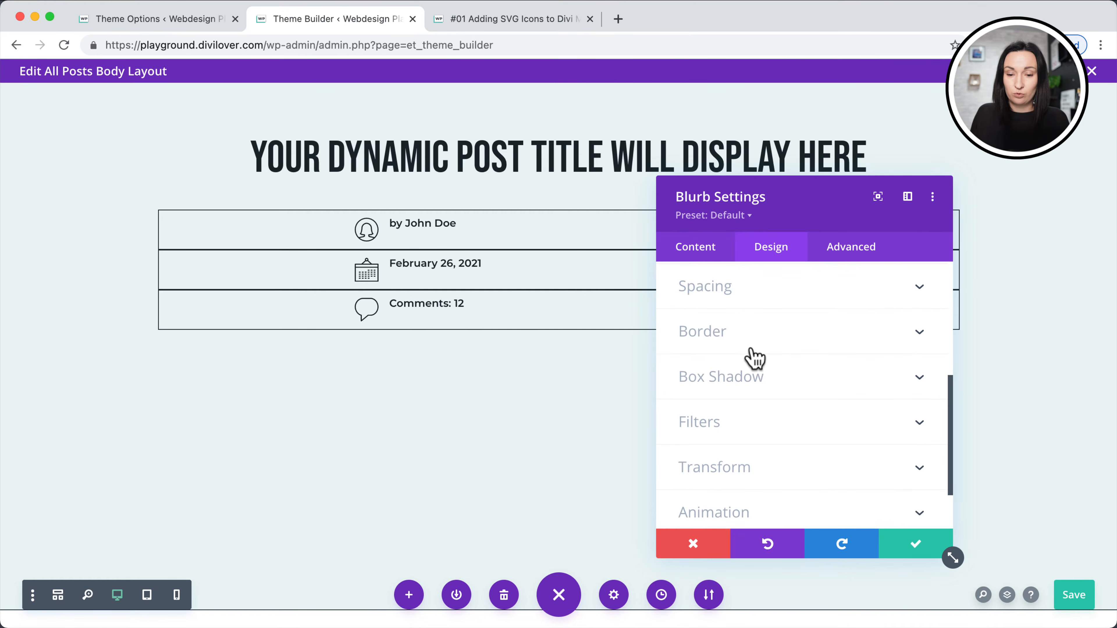
{"action": "left_click", "coordinate": [756, 350]}
{"action": "scroll", "coordinate": [763, 348], "scroll_direction": "down", "scroll_amount": 3}
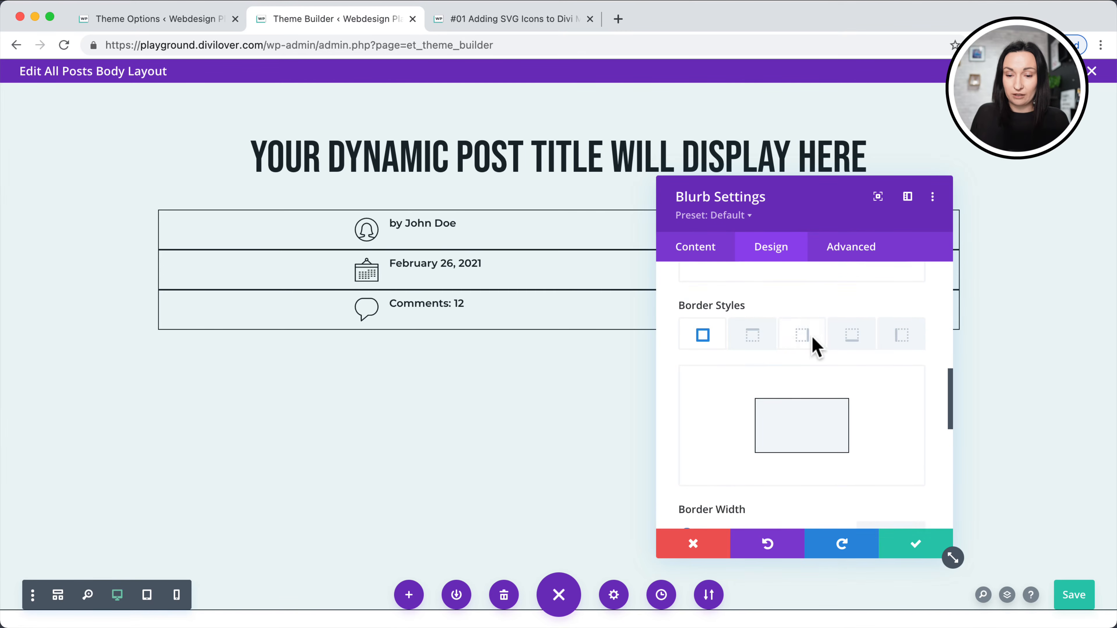
{"action": "left_click", "coordinate": [811, 336]}
{"action": "scroll", "coordinate": [825, 404], "scroll_direction": "down", "scroll_amount": 1}
{"action": "scroll", "coordinate": [827, 411], "scroll_direction": "down", "scroll_amount": 3}
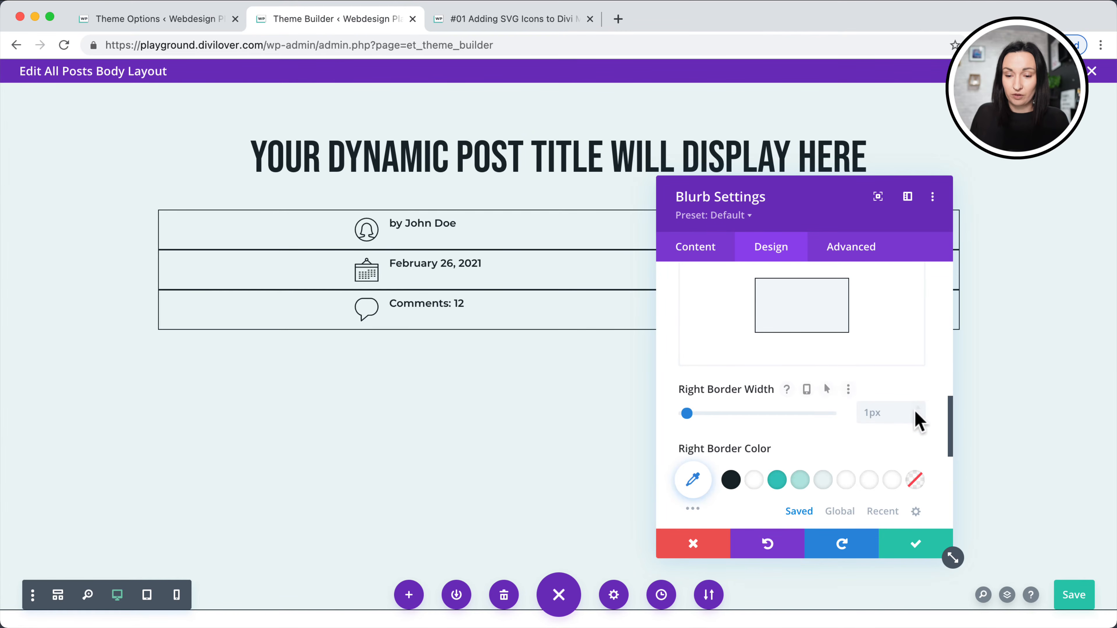
Set the publish date blurb's left border width to 0px.
{"action": "scroll", "coordinate": [864, 372], "scroll_direction": "up", "scroll_amount": 4}
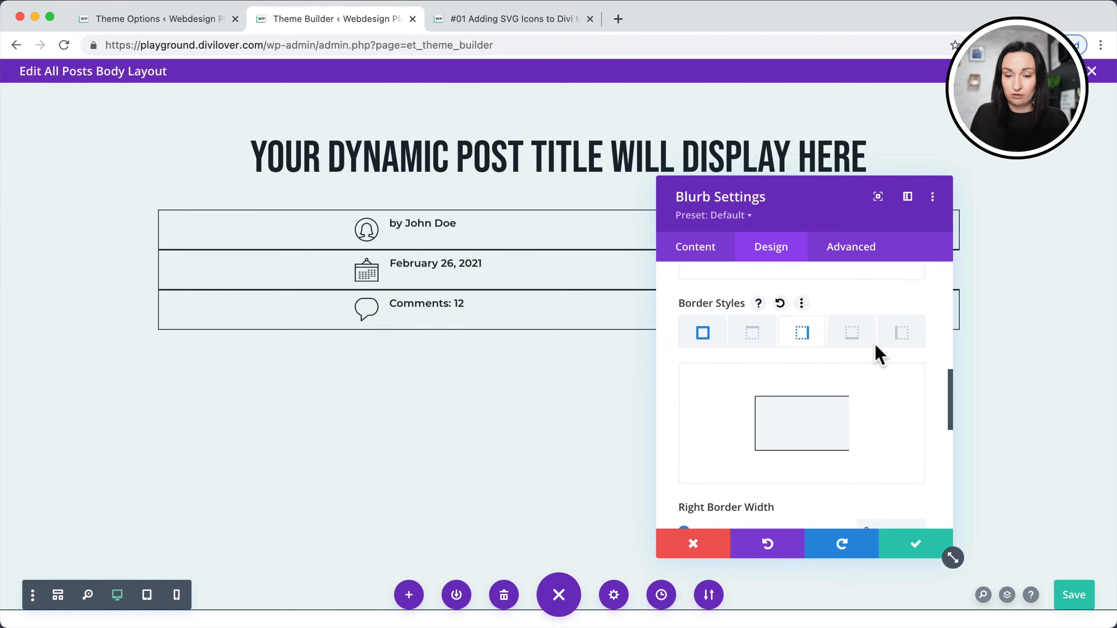
{"action": "left_click", "coordinate": [901, 333]}
{"action": "scroll", "coordinate": [878, 396], "scroll_direction": "down", "scroll_amount": 2}
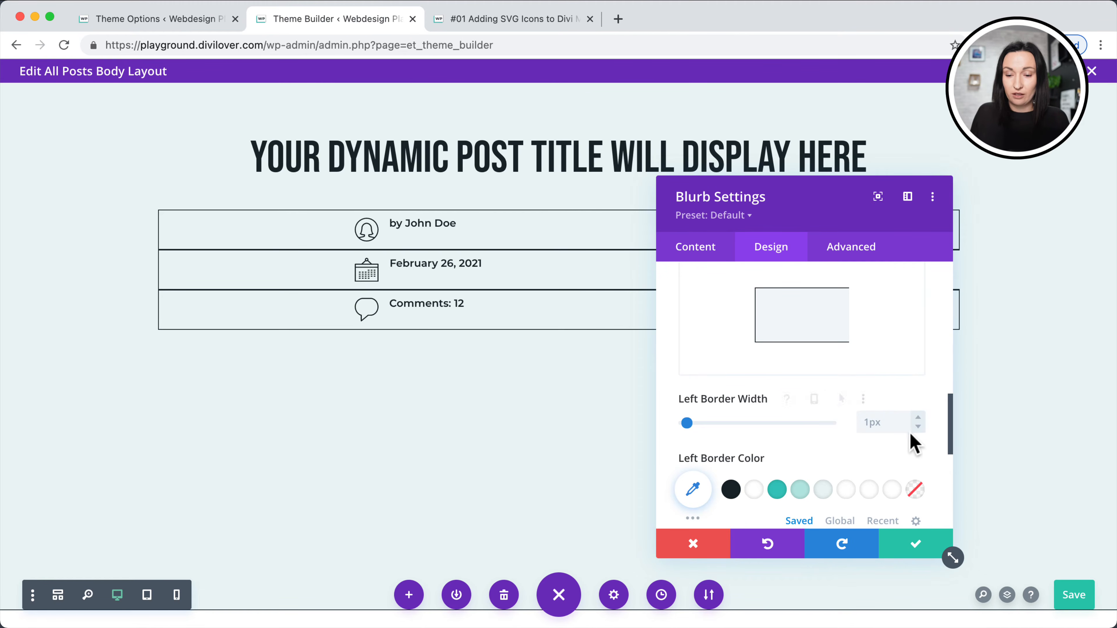
{"action": "left_click", "coordinate": [917, 427]}
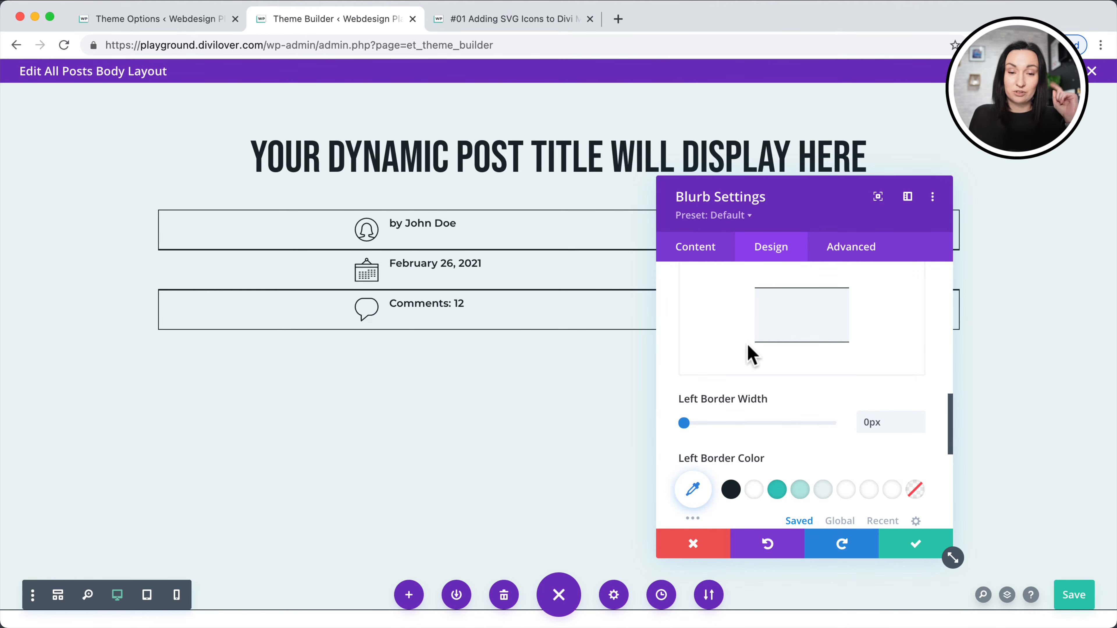
Enable responsive values for the date blurb's left border width and set it to 1px for tablet.
{"action": "scroll", "coordinate": [750, 355], "scroll_direction": "up", "scroll_amount": 5}
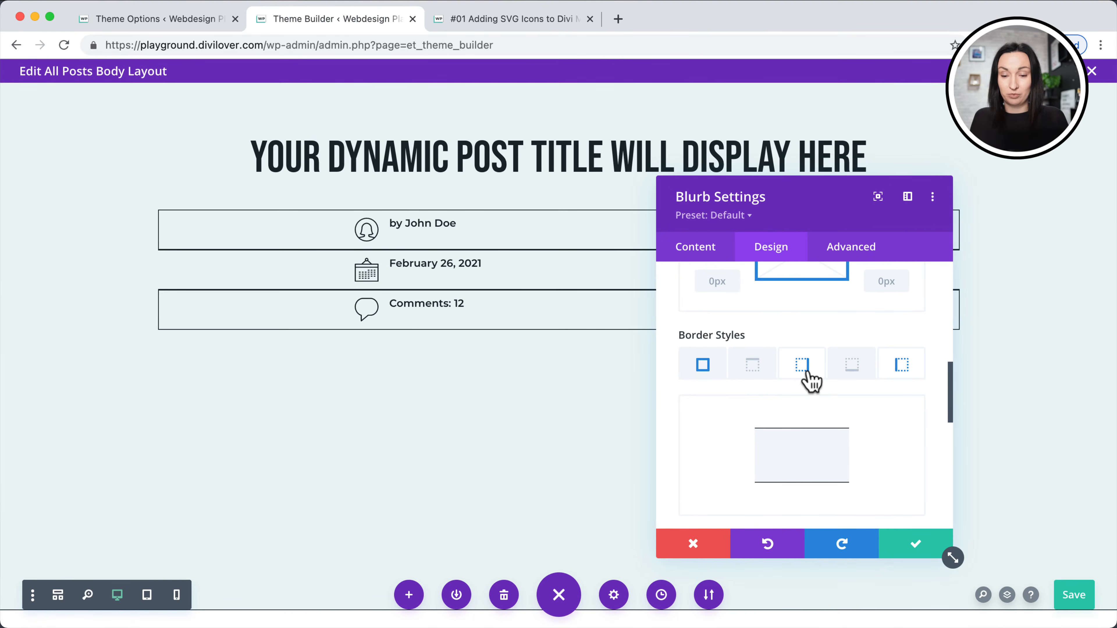
{"action": "mouse_move", "coordinate": [741, 336]}
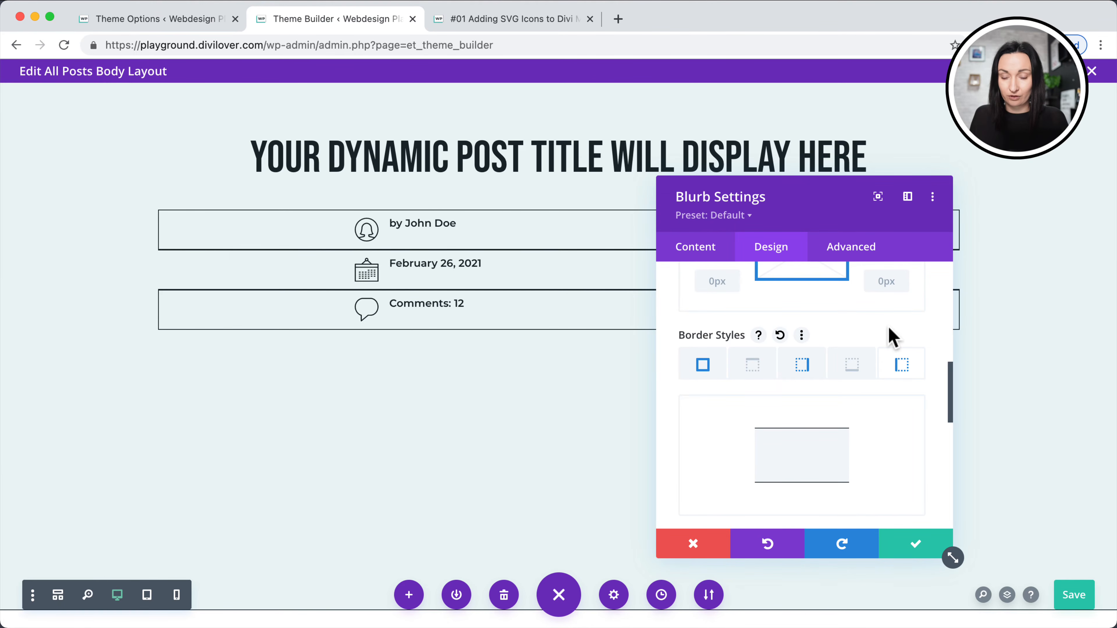
{"action": "scroll", "coordinate": [891, 334], "scroll_direction": "up", "scroll_amount": 2}
{"action": "scroll", "coordinate": [890, 334], "scroll_direction": "down", "scroll_amount": 4}
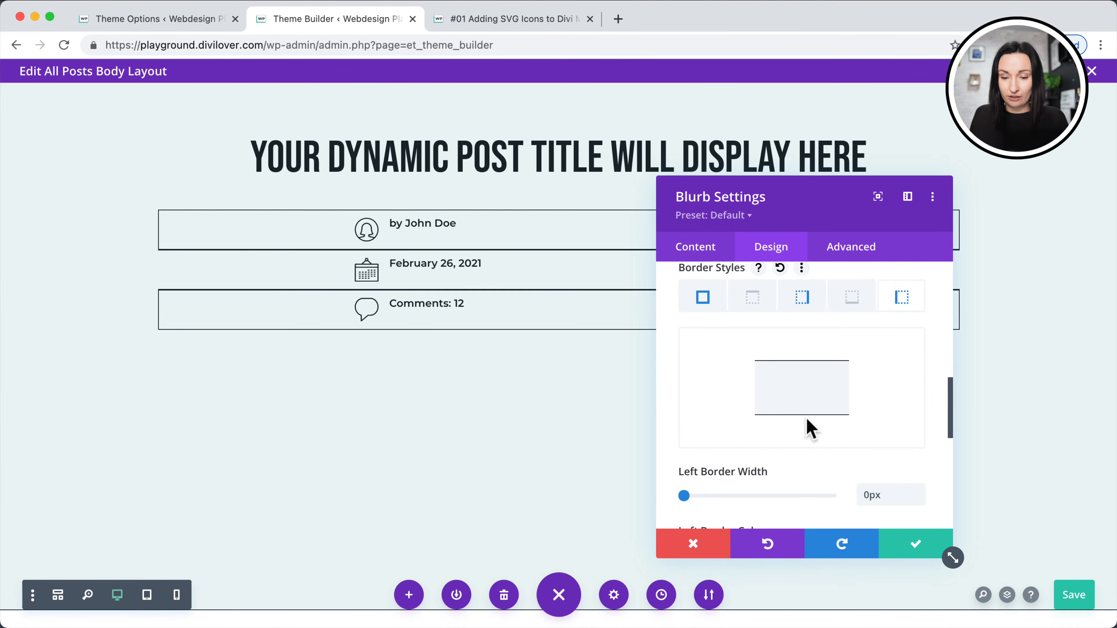
{"action": "scroll", "coordinate": [811, 429], "scroll_direction": "down", "scroll_amount": 2}
{"action": "left_click", "coordinate": [802, 382]}
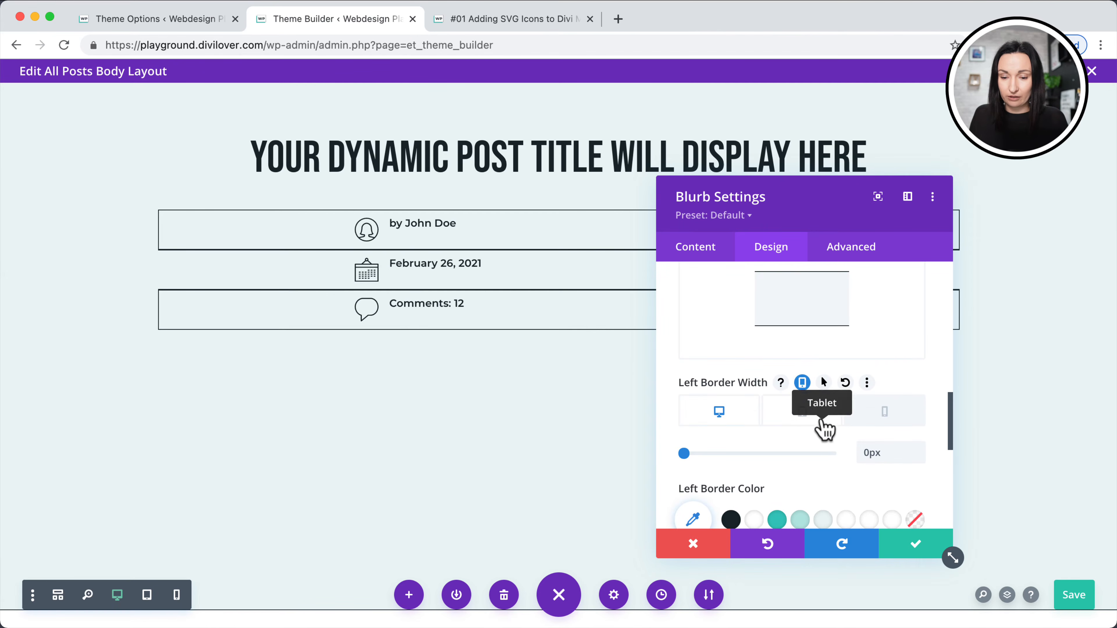
{"action": "left_click", "coordinate": [805, 418]}
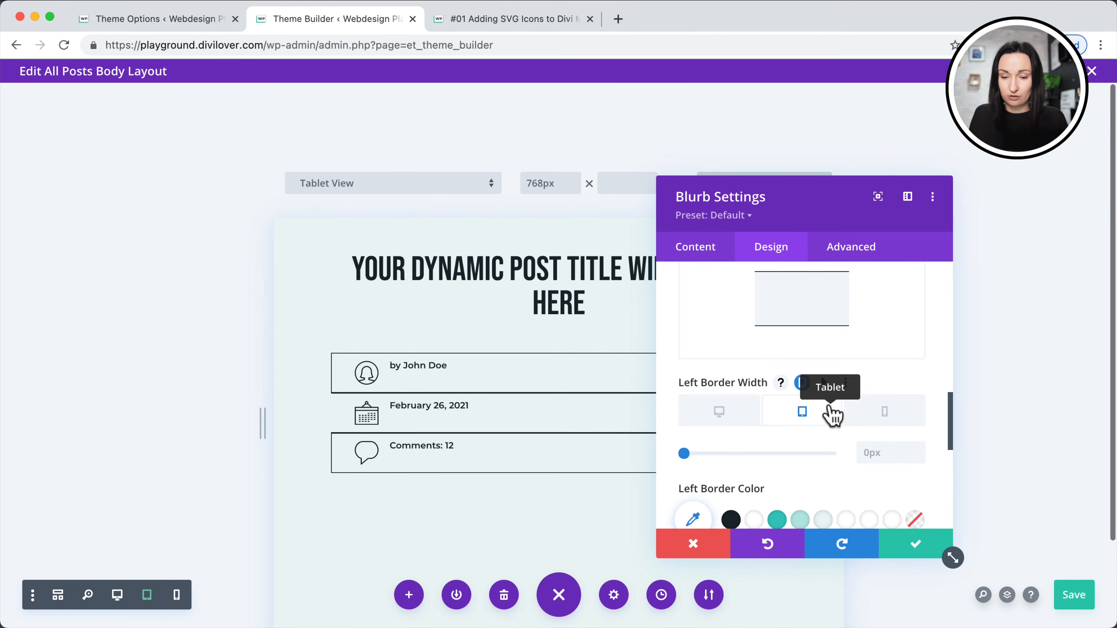
{"action": "left_click", "coordinate": [917, 448]}
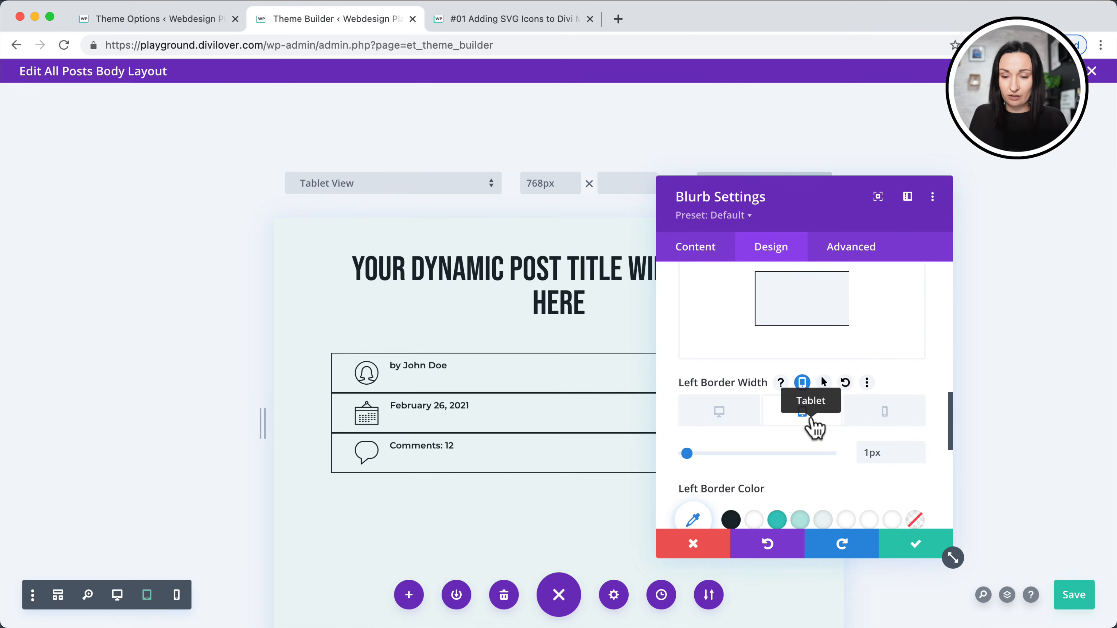
Enable responsive values for the date blurb's right border width and set it to 1px for tablet.
{"action": "scroll", "coordinate": [790, 376], "scroll_direction": "up", "scroll_amount": 2}
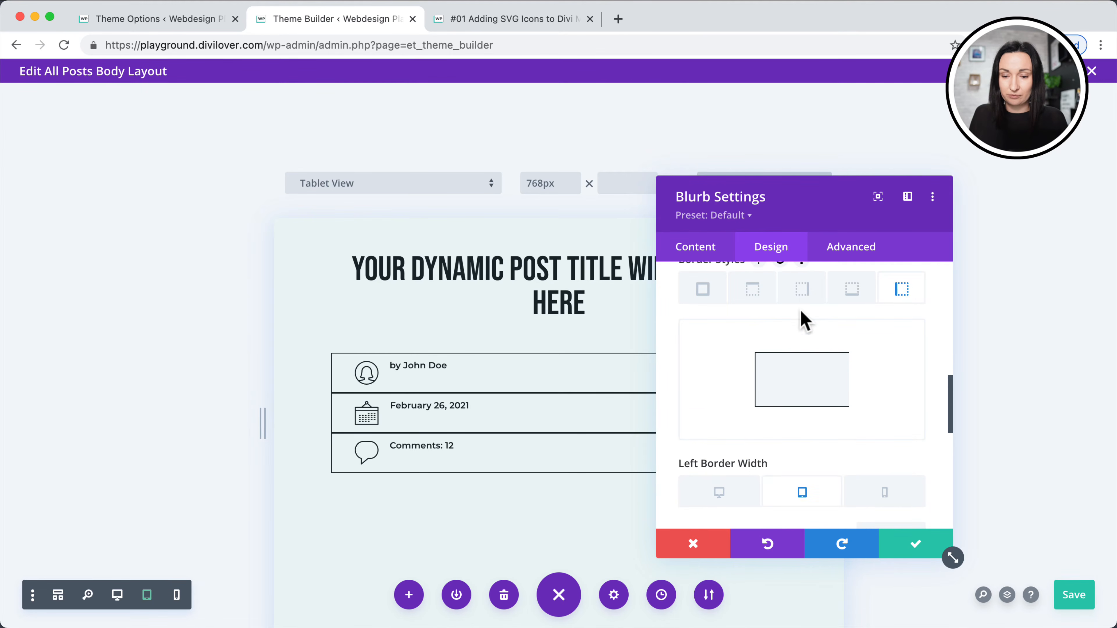
{"action": "left_click", "coordinate": [802, 293]}
{"action": "scroll", "coordinate": [815, 416], "scroll_direction": "down", "scroll_amount": 1}
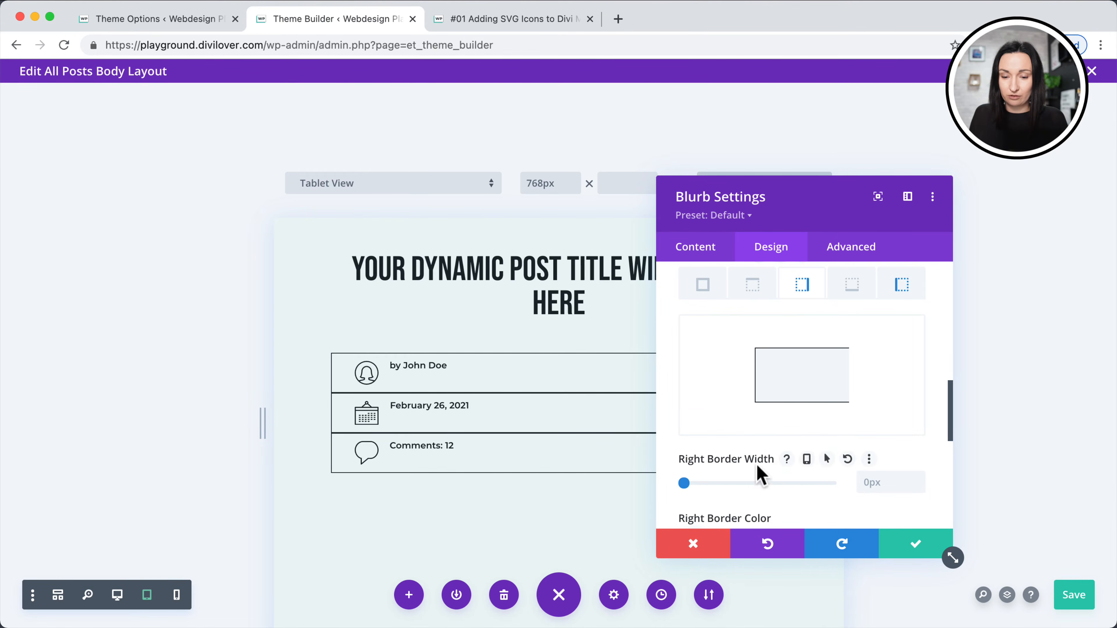
{"action": "left_click", "coordinate": [807, 460]}
{"action": "scroll", "coordinate": [866, 503], "scroll_direction": "down", "scroll_amount": 2}
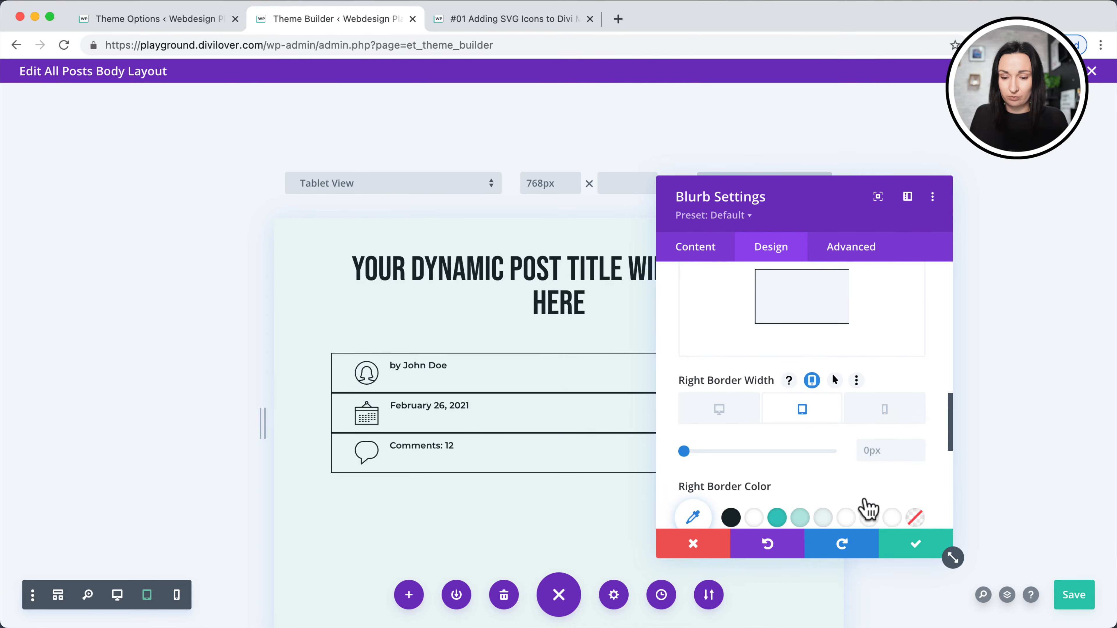
{"action": "left_click", "coordinate": [917, 446]}
Enable responsive values for the date blurb's top border width and set it to 0px for tablet.
{"action": "scroll", "coordinate": [837, 436], "scroll_direction": "up", "scroll_amount": 2}
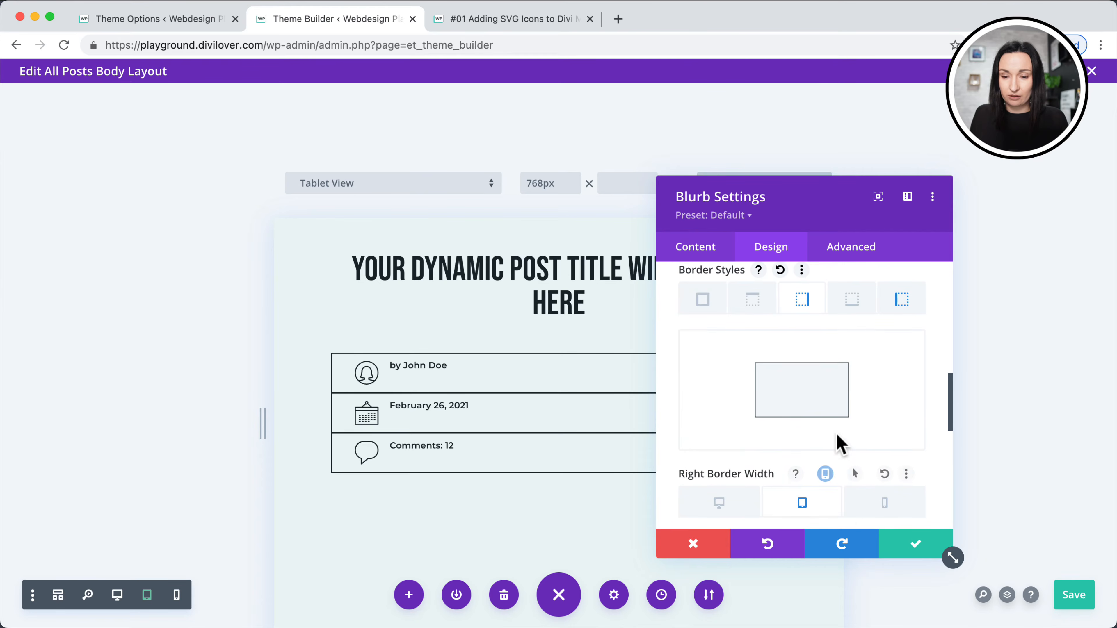
{"action": "left_click", "coordinate": [750, 303]}
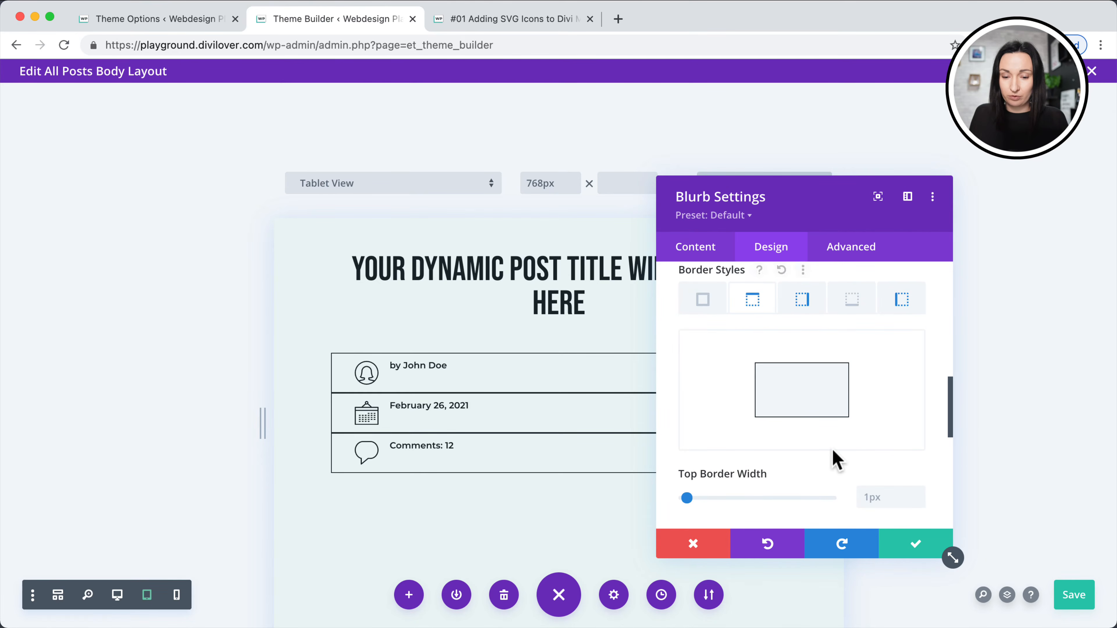
{"action": "scroll", "coordinate": [836, 460], "scroll_direction": "down", "scroll_amount": 1}
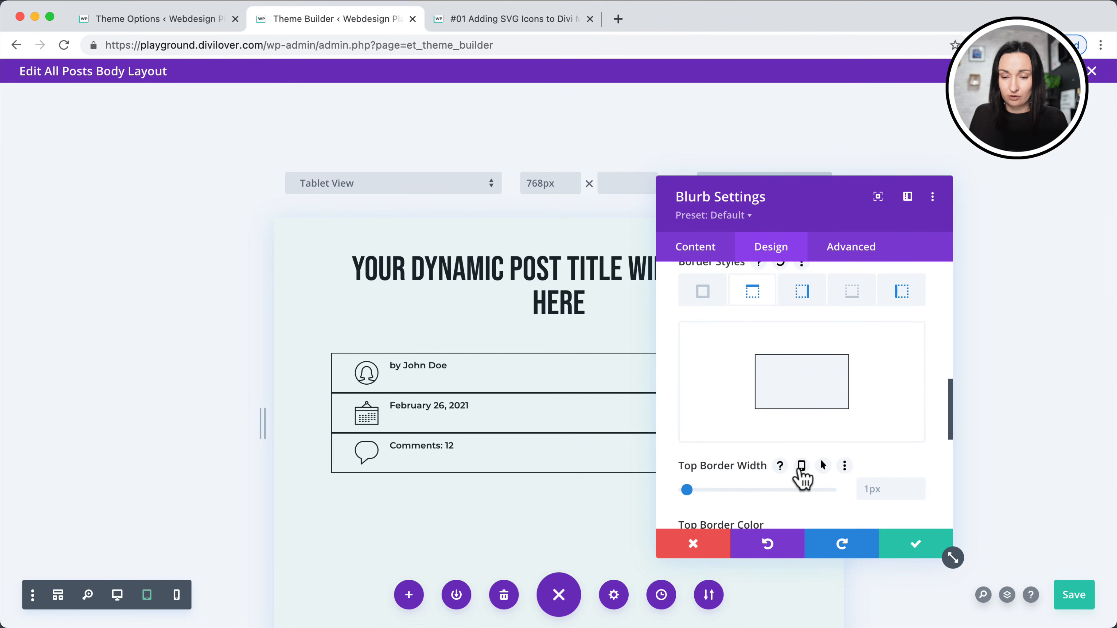
{"action": "left_click", "coordinate": [801, 466]}
{"action": "scroll", "coordinate": [870, 499], "scroll_direction": "down", "scroll_amount": 5}
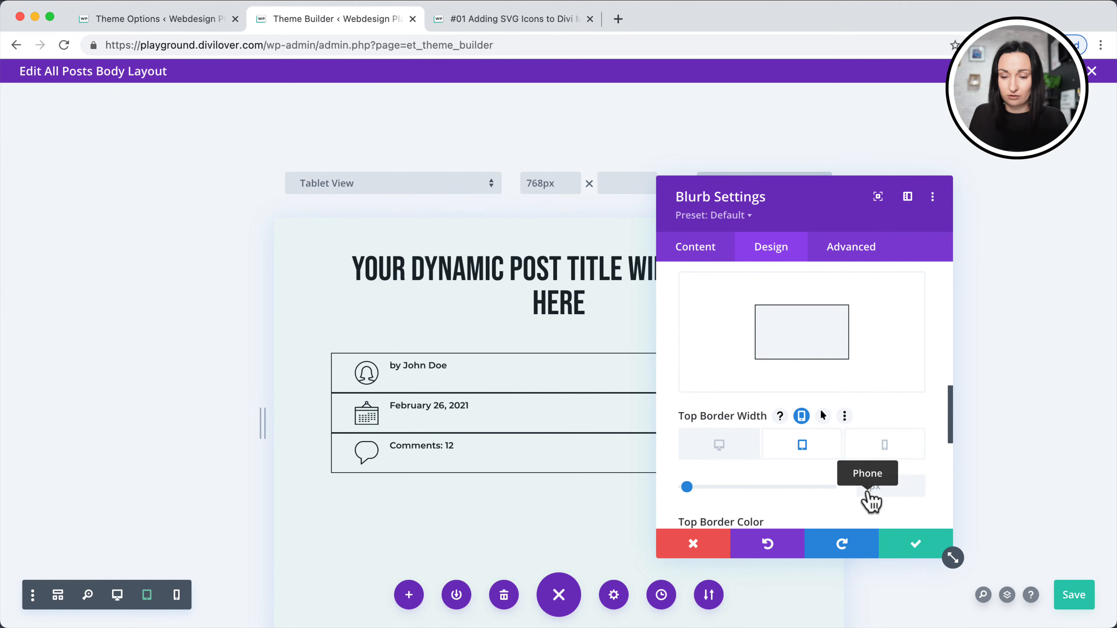
{"action": "left_click", "coordinate": [874, 486]}
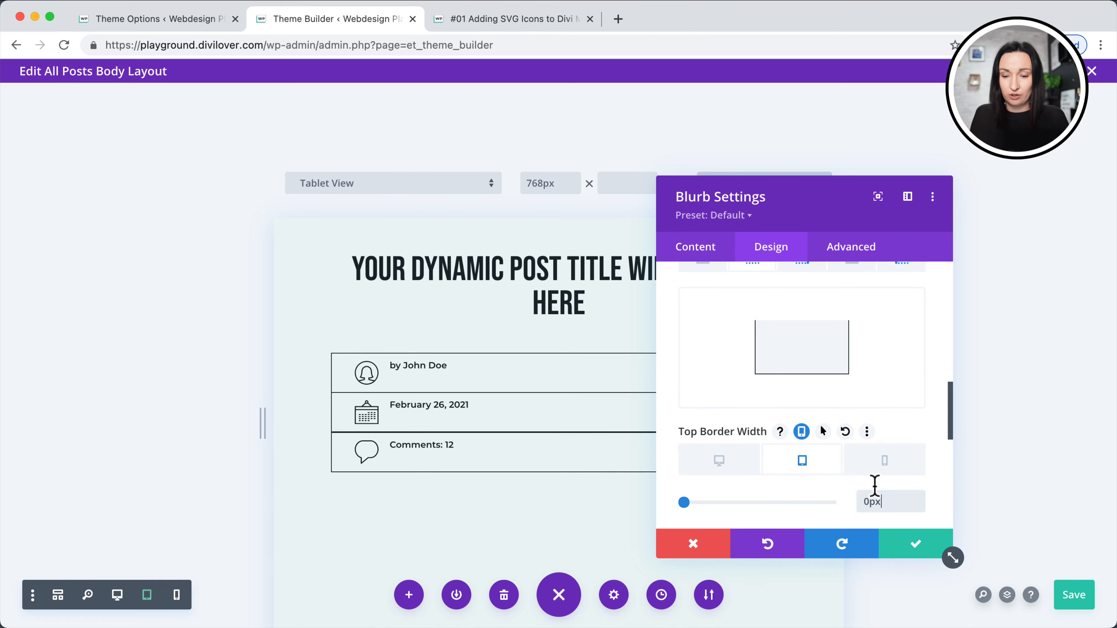
Enable responsive values for the date blurb's bottom border width and set it to 0px for tablet.
{"action": "scroll", "coordinate": [800, 355], "scroll_direction": "up", "scroll_amount": 4}
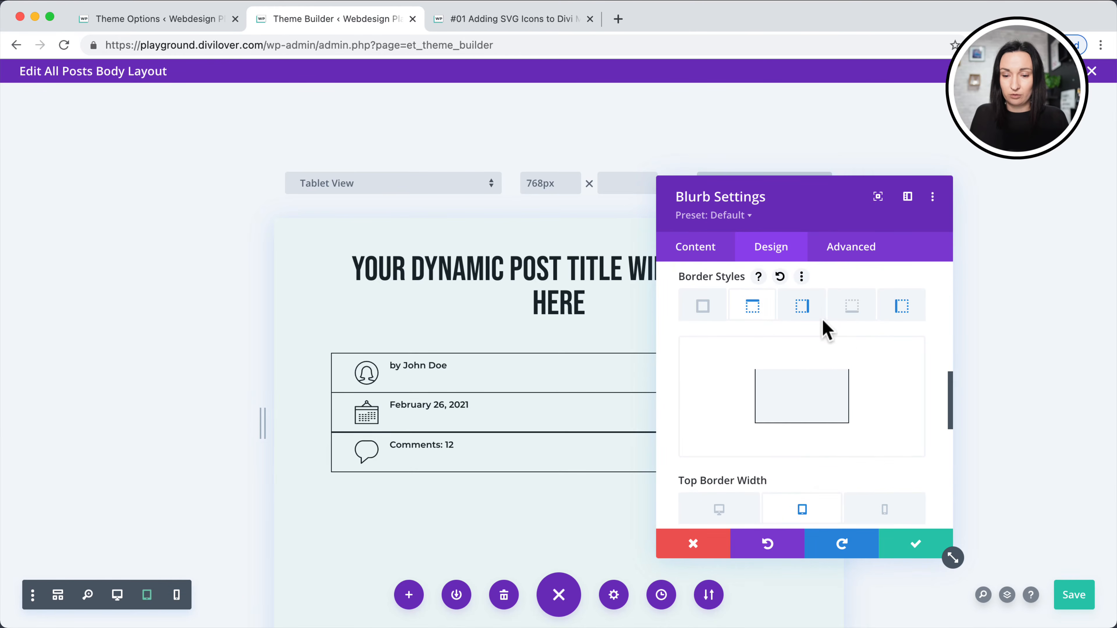
{"action": "left_click", "coordinate": [849, 308]}
{"action": "scroll", "coordinate": [842, 398], "scroll_direction": "down", "scroll_amount": 1}
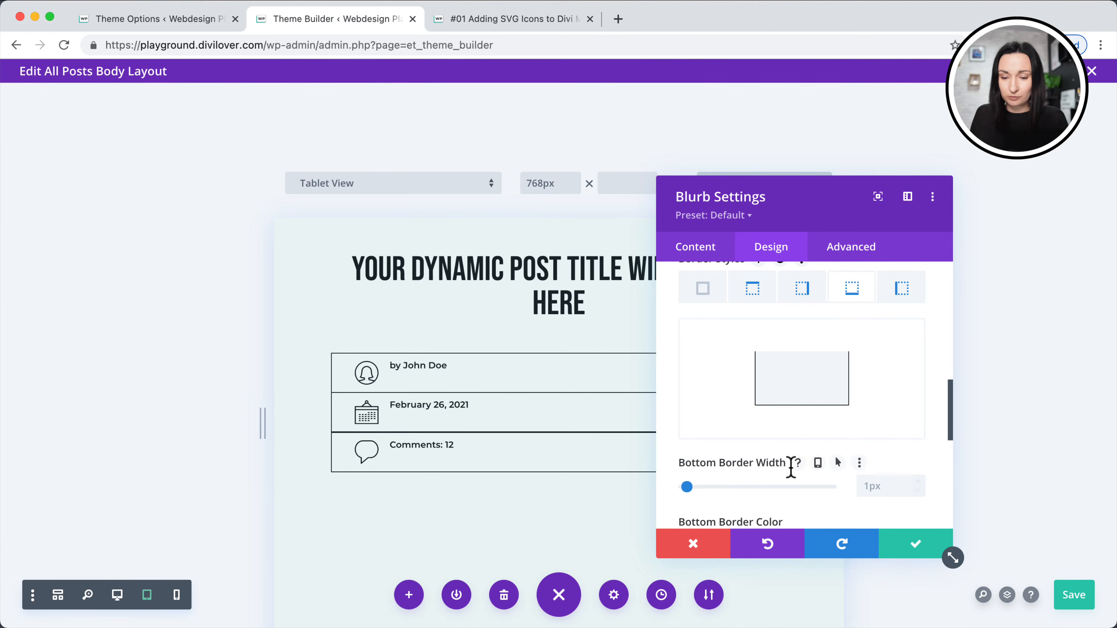
{"action": "left_click", "coordinate": [822, 464]}
{"action": "scroll", "coordinate": [849, 496], "scroll_direction": "down", "scroll_amount": 4}
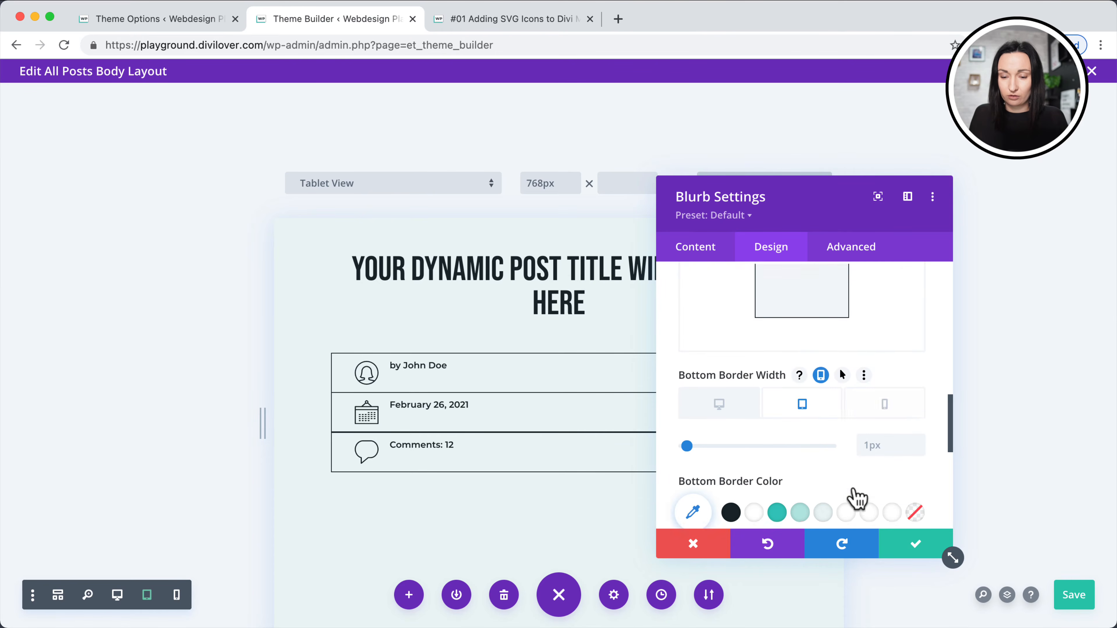
{"action": "left_click", "coordinate": [916, 418]}
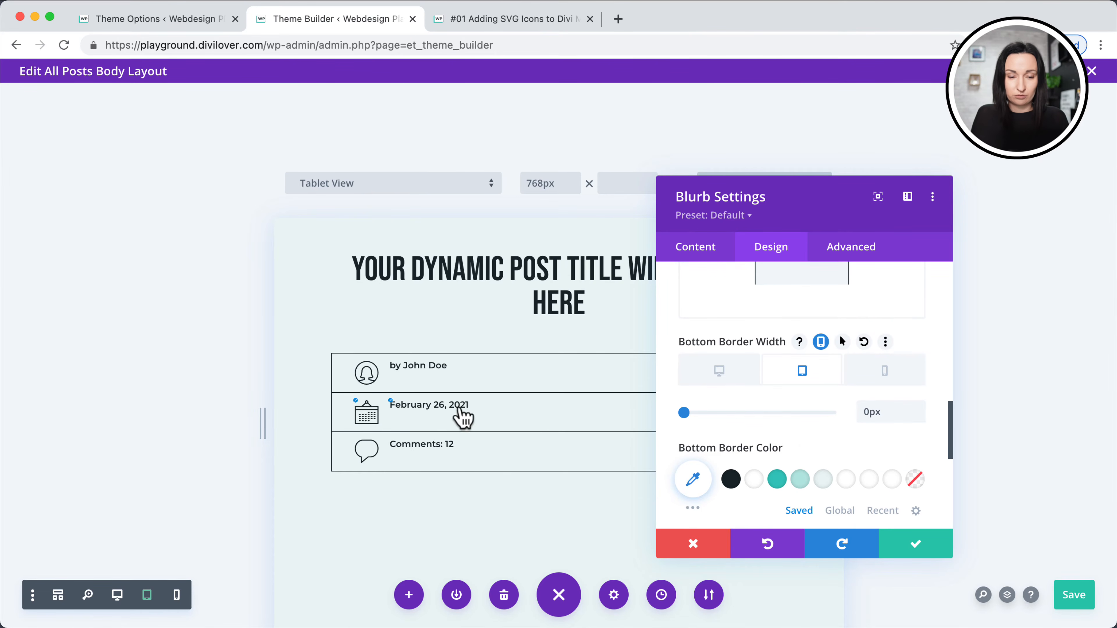
Apply the date blurb's settings and save the All Posts body layout.
{"action": "scroll", "coordinate": [529, 379], "scroll_direction": "down", "scroll_amount": 1}
{"action": "scroll", "coordinate": [528, 378], "scroll_direction": "down", "scroll_amount": 2}
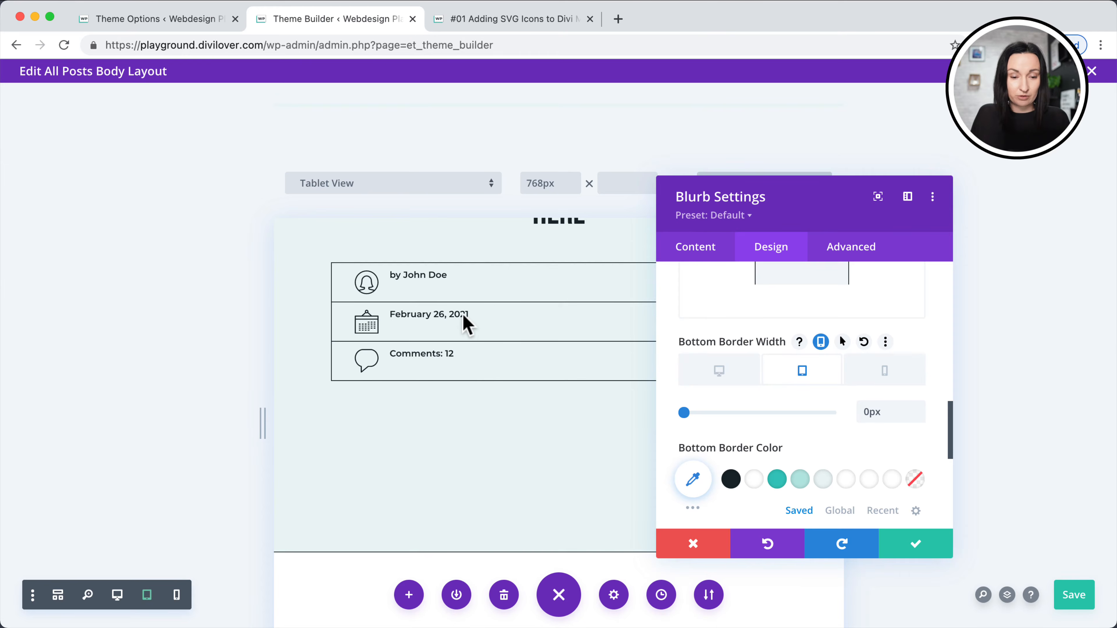
{"action": "left_click", "coordinate": [916, 544]}
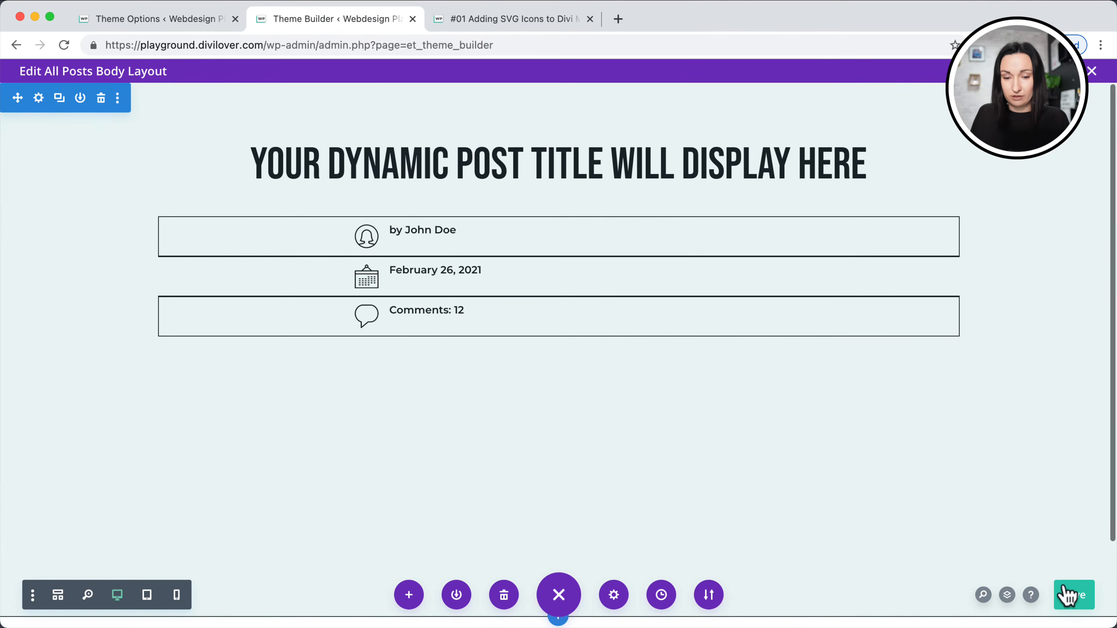
{"action": "left_click", "coordinate": [1074, 595]}
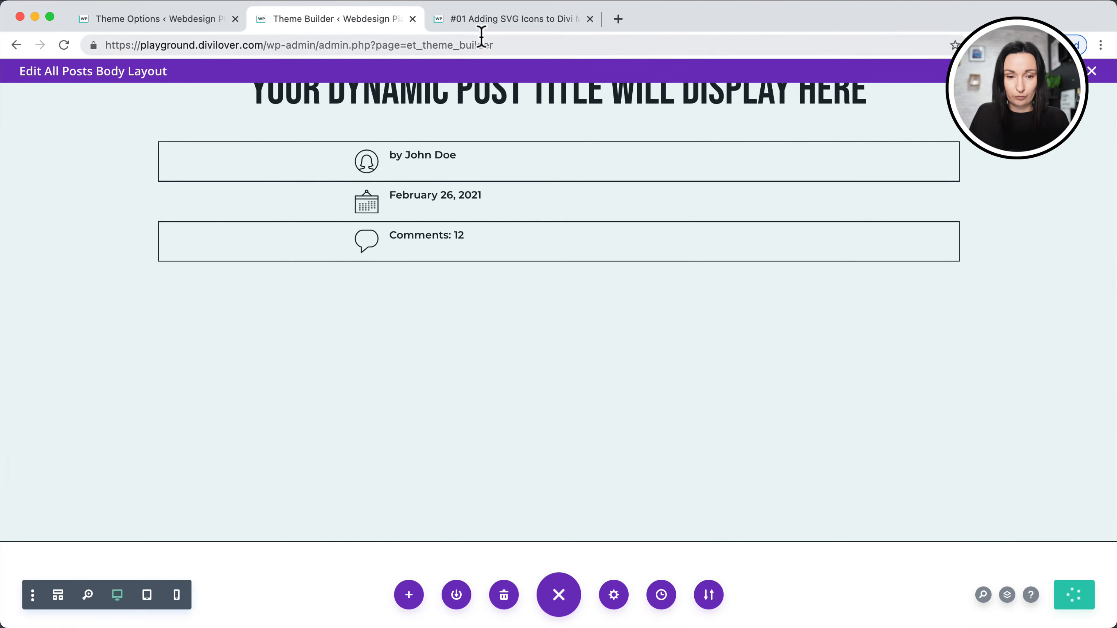
Save the Divi theme options containing the custom CSS and reload the live "#01 Adding SVG Icons to Divi Menu" post.
{"action": "left_click", "coordinate": [506, 19]}
{"action": "left_click", "coordinate": [56, 45]}
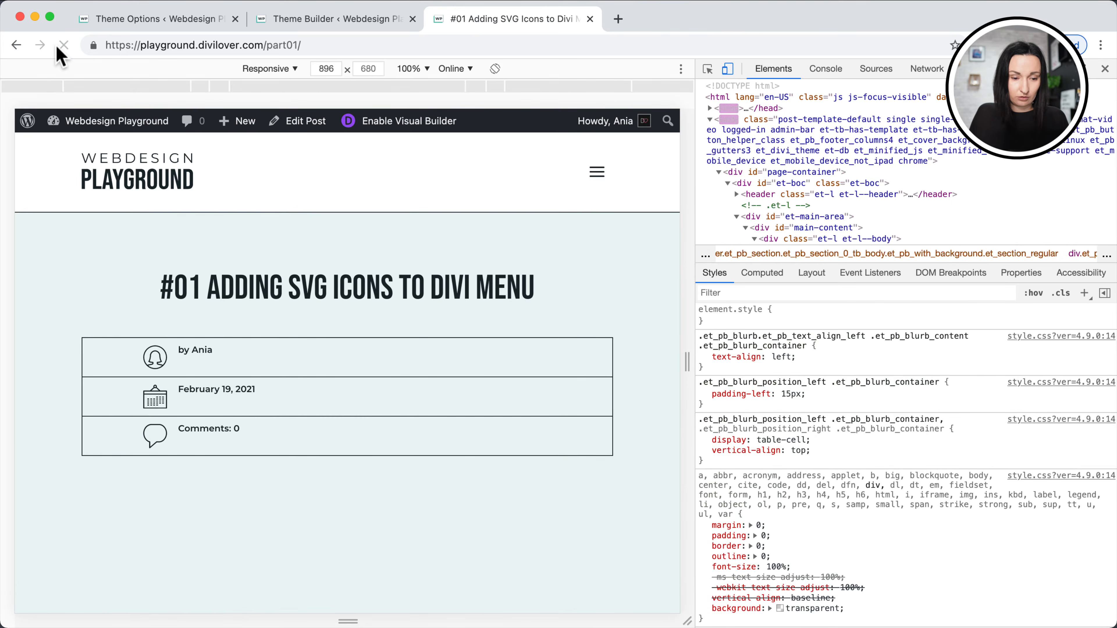
{"action": "left_click", "coordinate": [132, 19]}
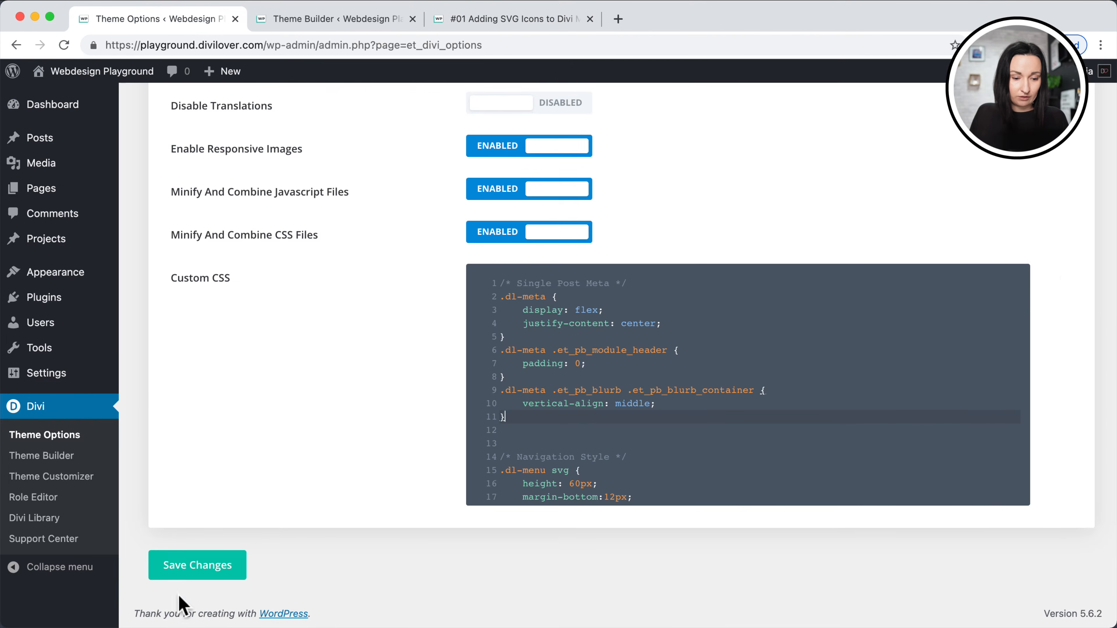
{"action": "left_click", "coordinate": [194, 571]}
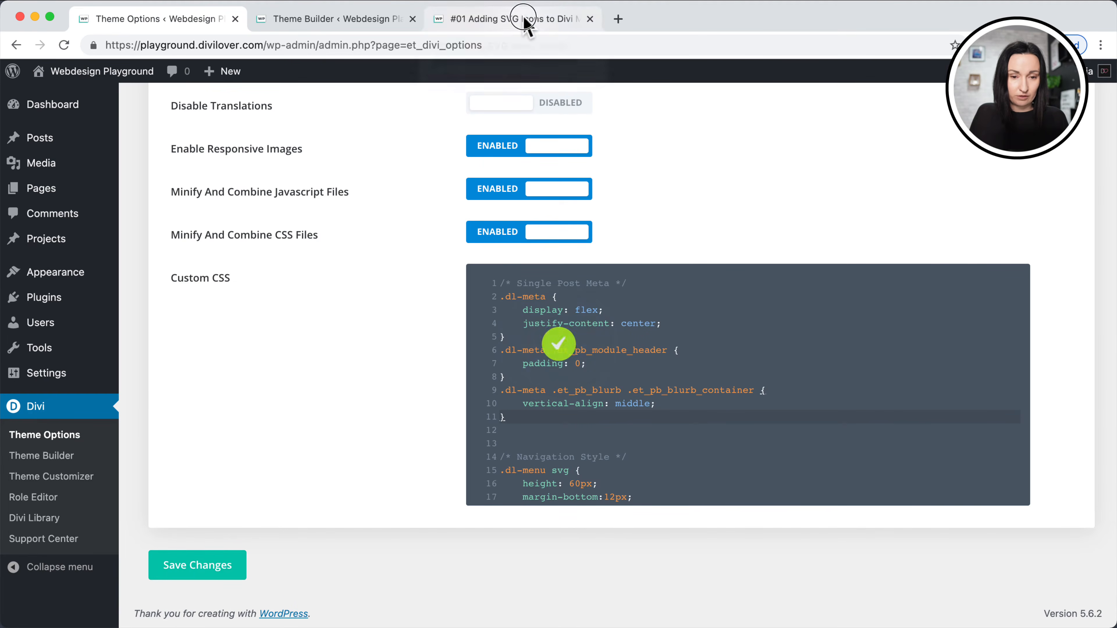
{"action": "left_click", "coordinate": [526, 22]}
{"action": "left_click", "coordinate": [63, 44]}
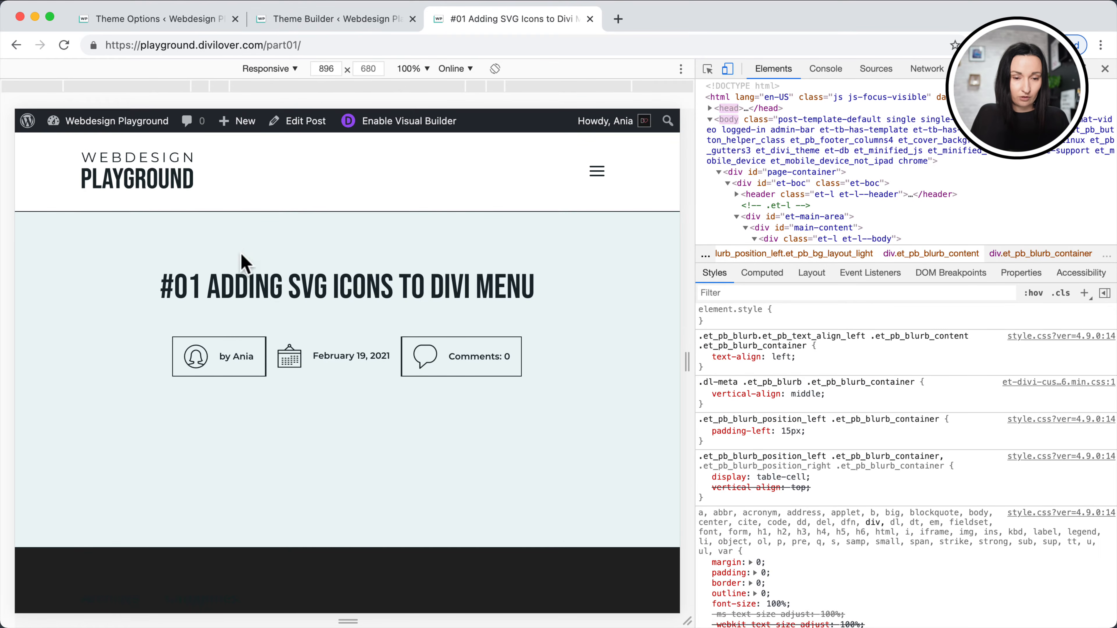
Reopen the date blurb's border settings in the body layout and review its right border width for desktop.
{"action": "left_click", "coordinate": [323, 18]}
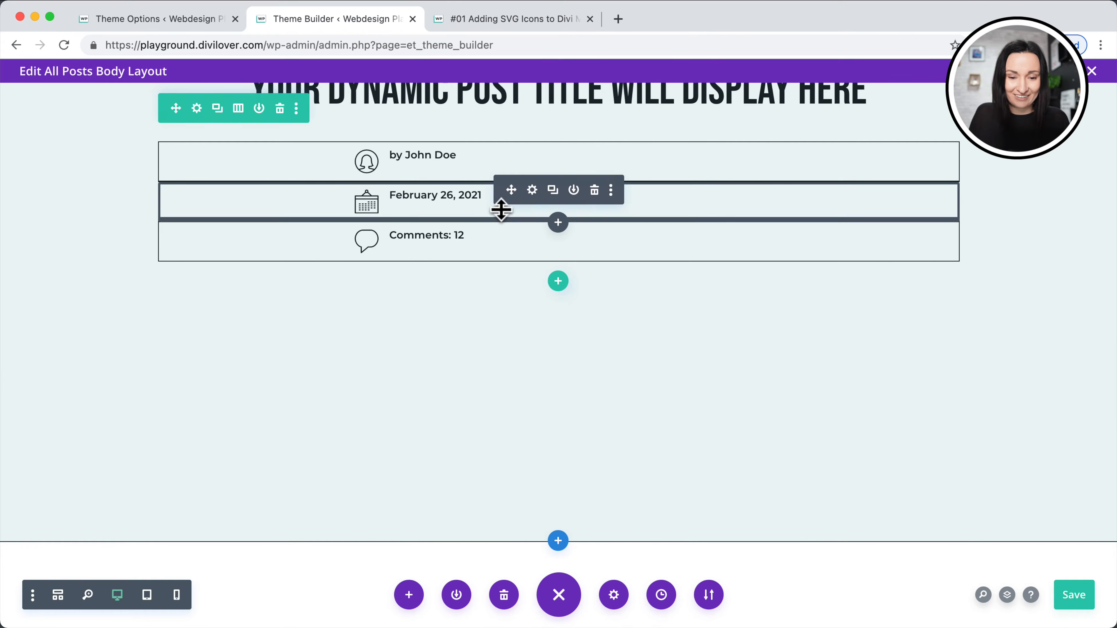
{"action": "left_click", "coordinate": [532, 190]}
{"action": "left_click", "coordinate": [771, 246]}
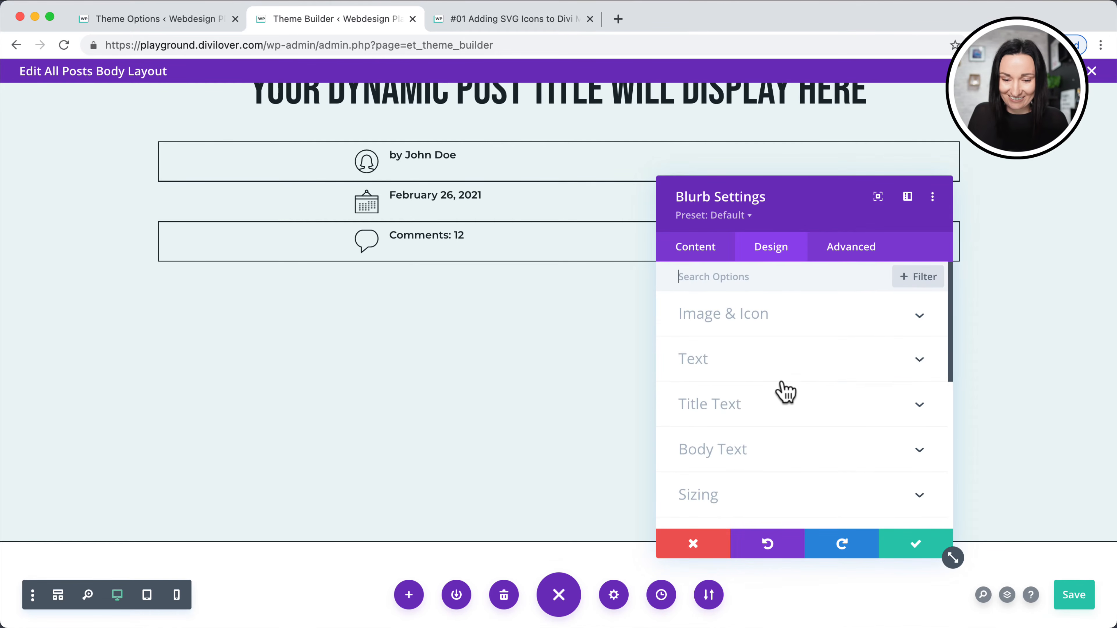
{"action": "scroll", "coordinate": [785, 391], "scroll_direction": "down", "scroll_amount": 5}
{"action": "left_click", "coordinate": [780, 359]}
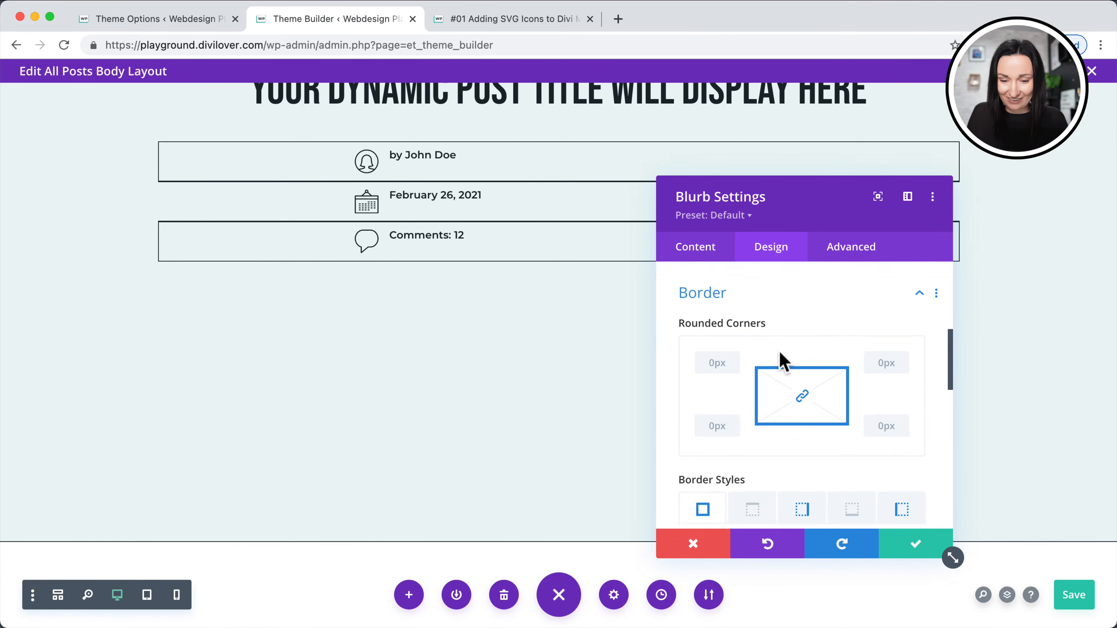
{"action": "scroll", "coordinate": [792, 398], "scroll_direction": "down", "scroll_amount": 3}
{"action": "left_click", "coordinate": [800, 368]}
{"action": "scroll", "coordinate": [802, 420], "scroll_direction": "down", "scroll_amount": 2}
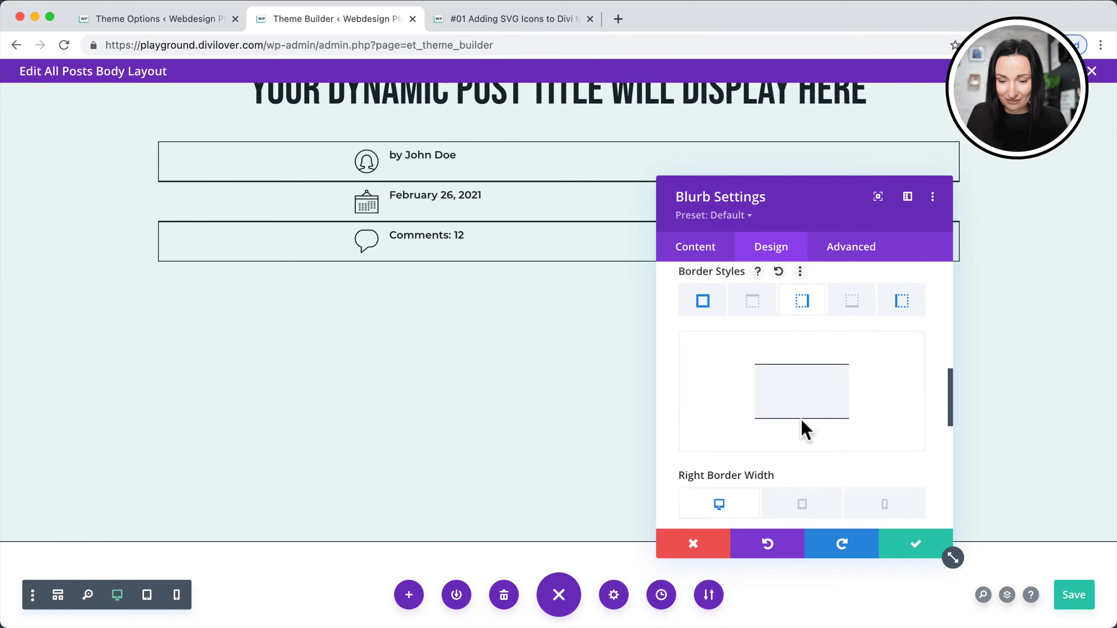
{"action": "scroll", "coordinate": [803, 431], "scroll_direction": "down", "scroll_amount": 3}
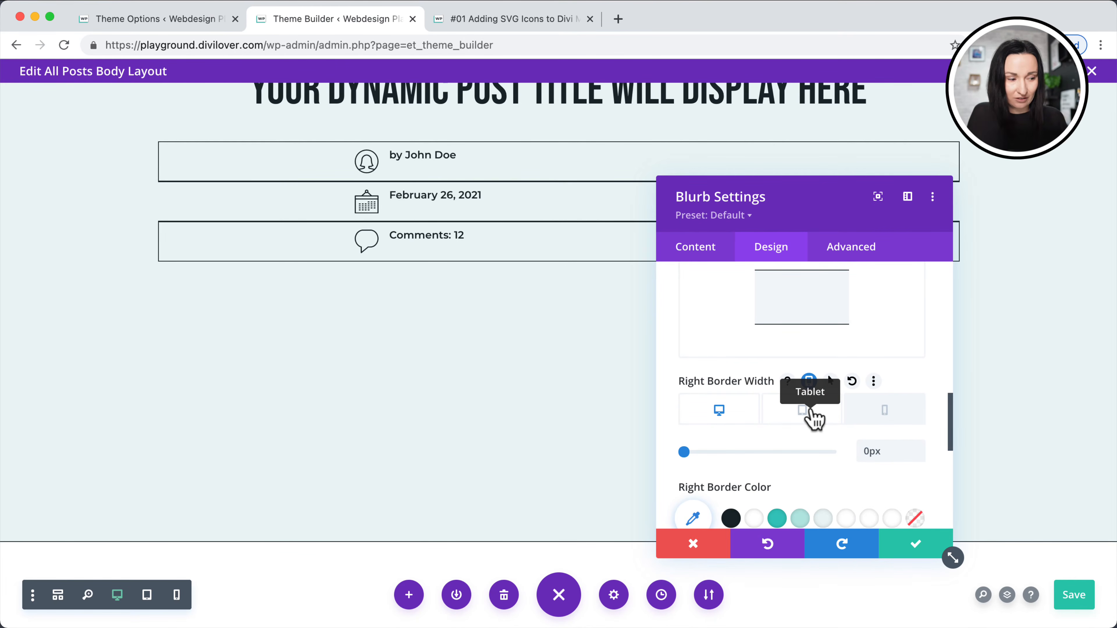
{"action": "scroll", "coordinate": [787, 360], "scroll_direction": "up", "scroll_amount": 3}
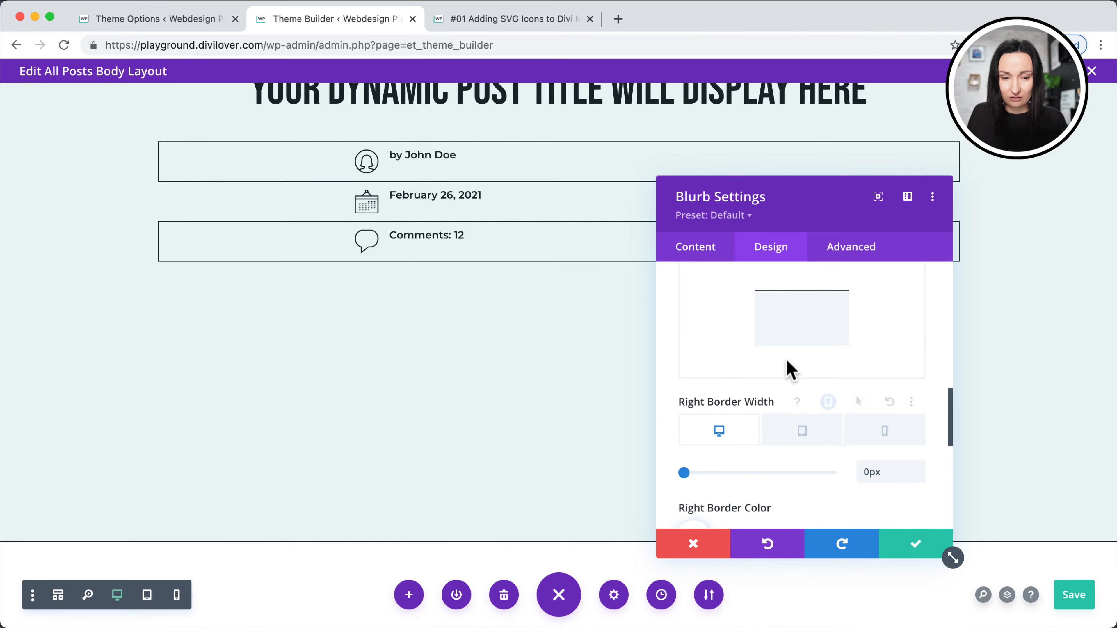
Check the live post's meta row in the responsive preview at widths of about 1043 px and 1013 px.
{"action": "left_click", "coordinate": [540, 19]}
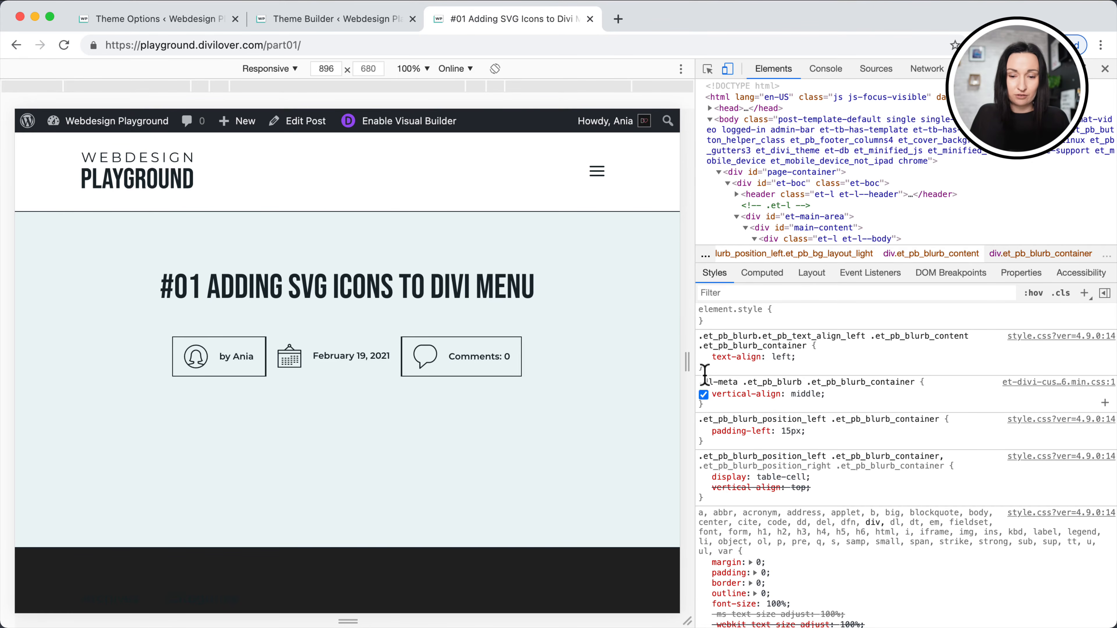
{"action": "left_click_drag", "start_coordinate": [688, 363], "coordinate": [799, 362]}
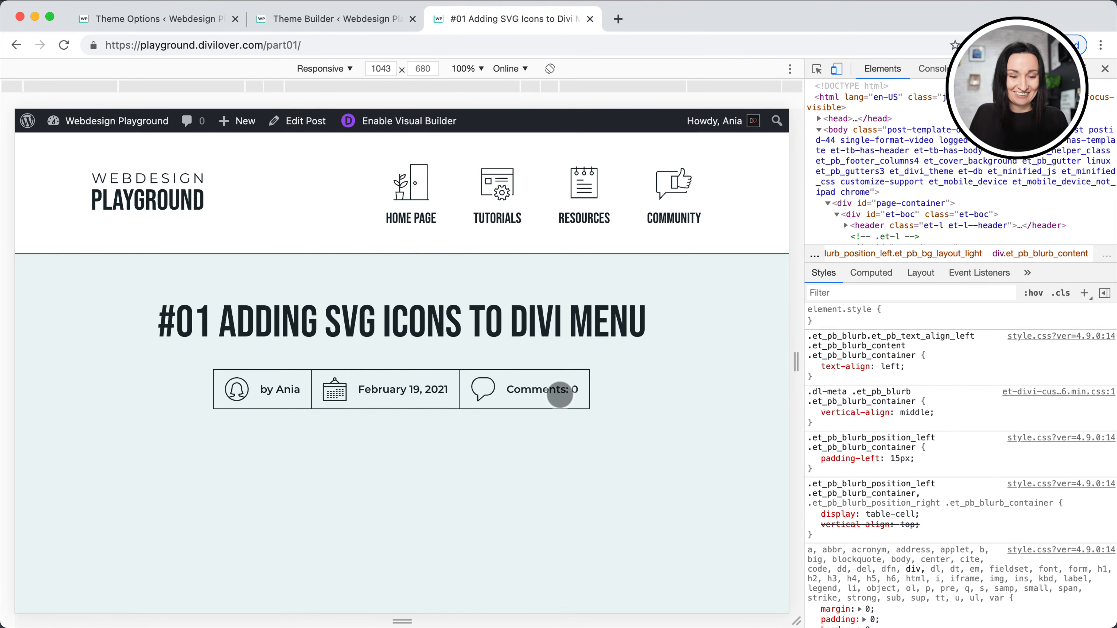
{"action": "scroll", "coordinate": [633, 409], "scroll_direction": "down", "scroll_amount": 2}
{"action": "scroll", "coordinate": [633, 408], "scroll_direction": "up", "scroll_amount": 2}
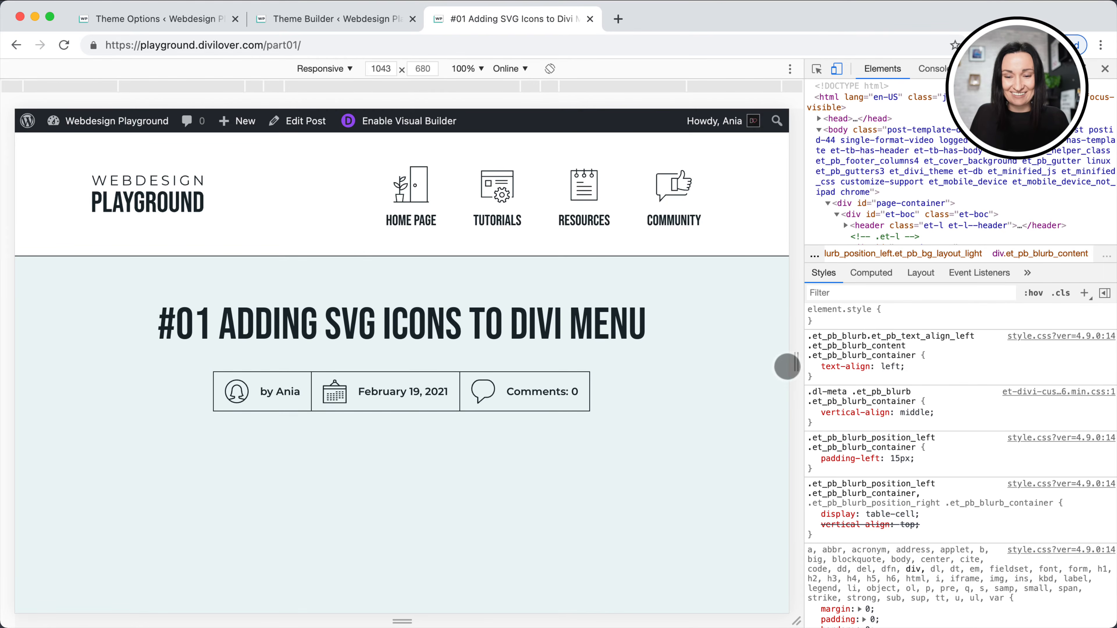
{"action": "mouse_move", "coordinate": [796, 364]}
{"action": "left_mouse_down"}
{"action": "mouse_move", "coordinate": [559, 370]}
{"action": "mouse_move", "coordinate": [804, 364]}
{"action": "mouse_move", "coordinate": [659, 366]}
{"action": "mouse_move", "coordinate": [786, 363]}
{"action": "left_mouse_up"}
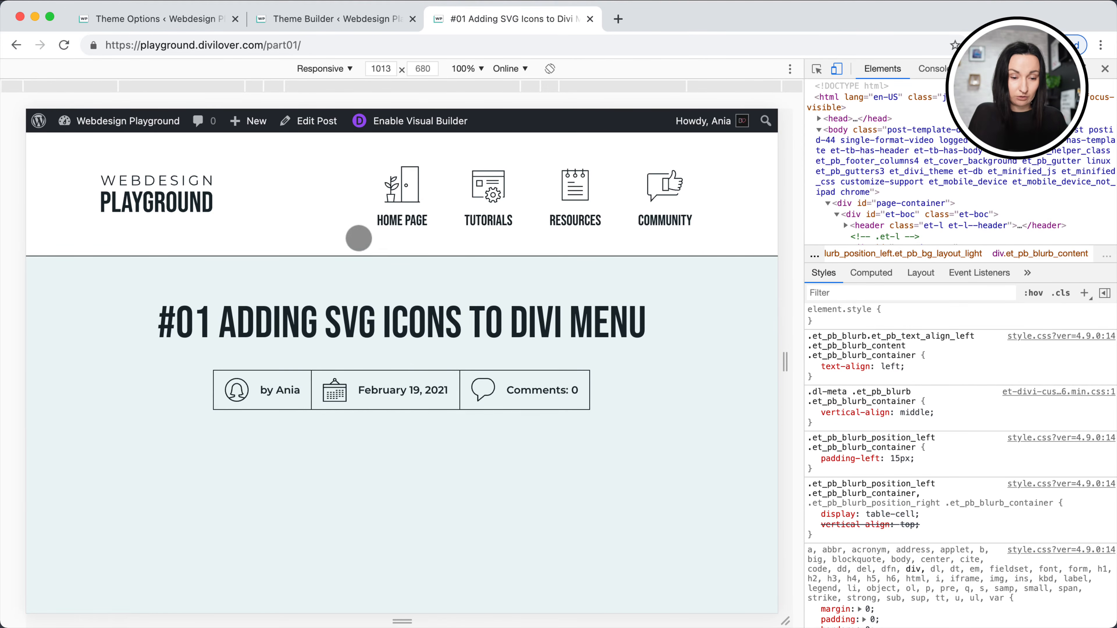
{"action": "left_click", "coordinate": [130, 21]}
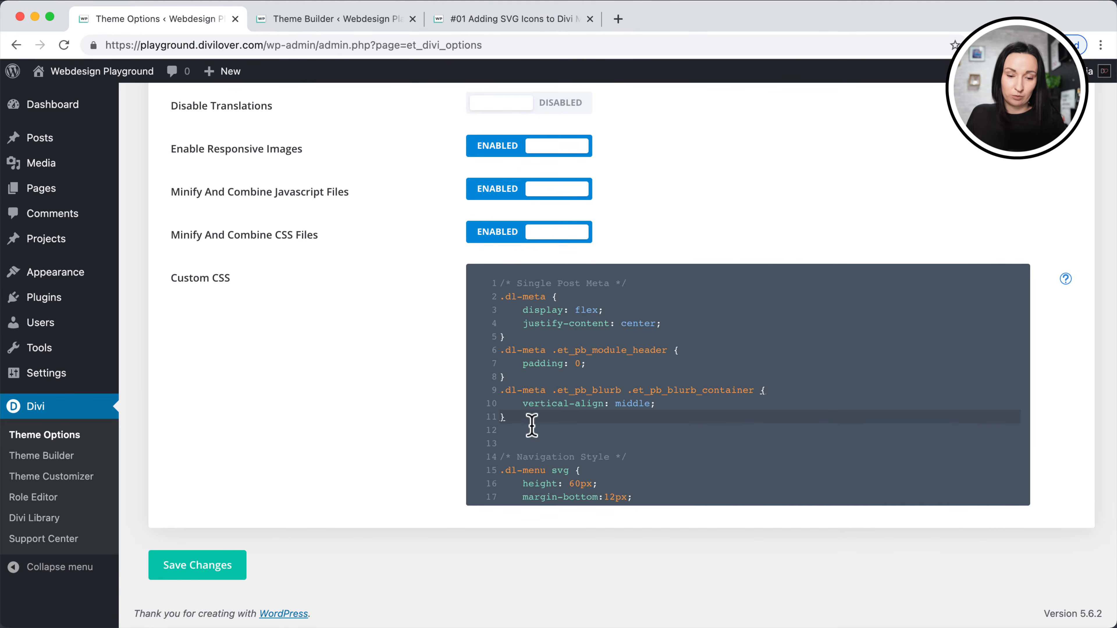
{"action": "key", "text": "Return"}
{"action": "type", "text": "@m"}
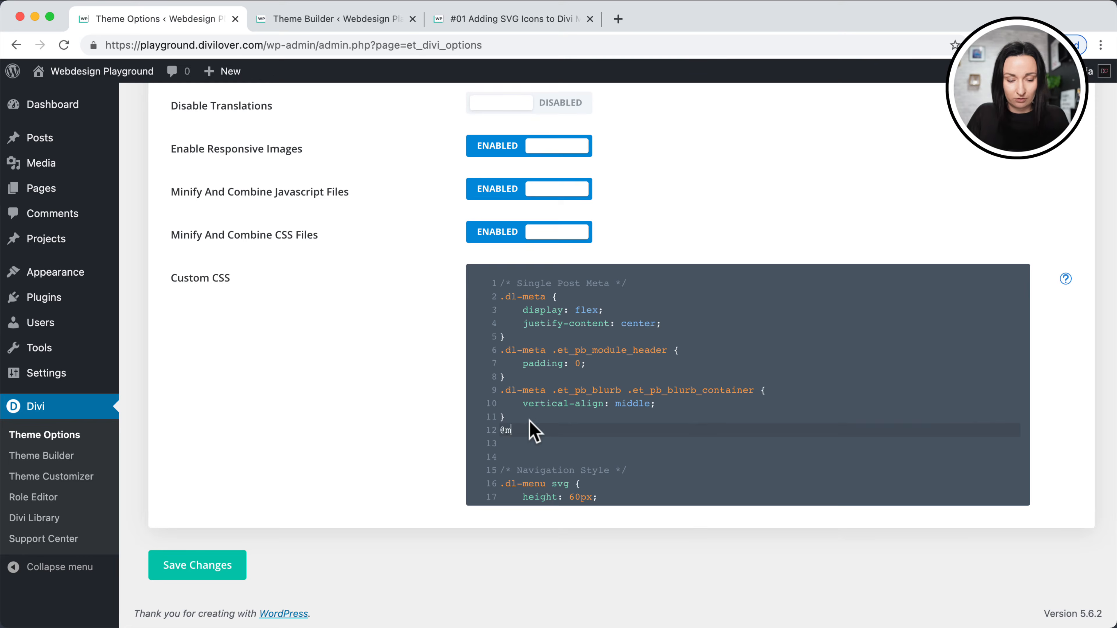
{"action": "type", "text": "edia (max-width:980px"}
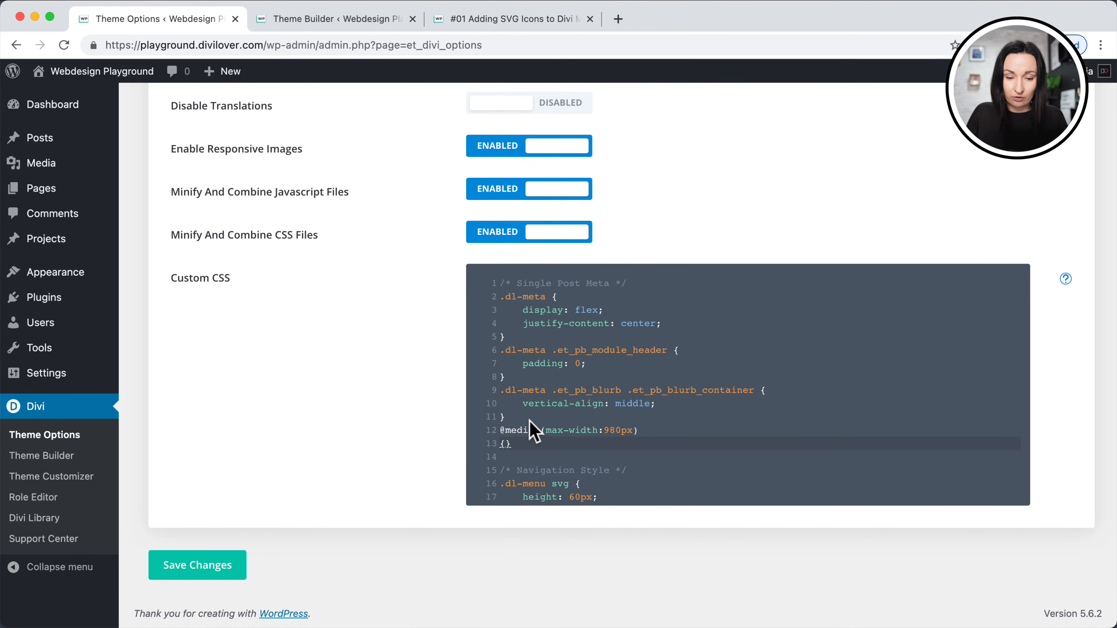
{"action": "key", "text": "BackSpace"}
{"action": "type", "text": "{"}
{"action": "key", "text": "Return"}
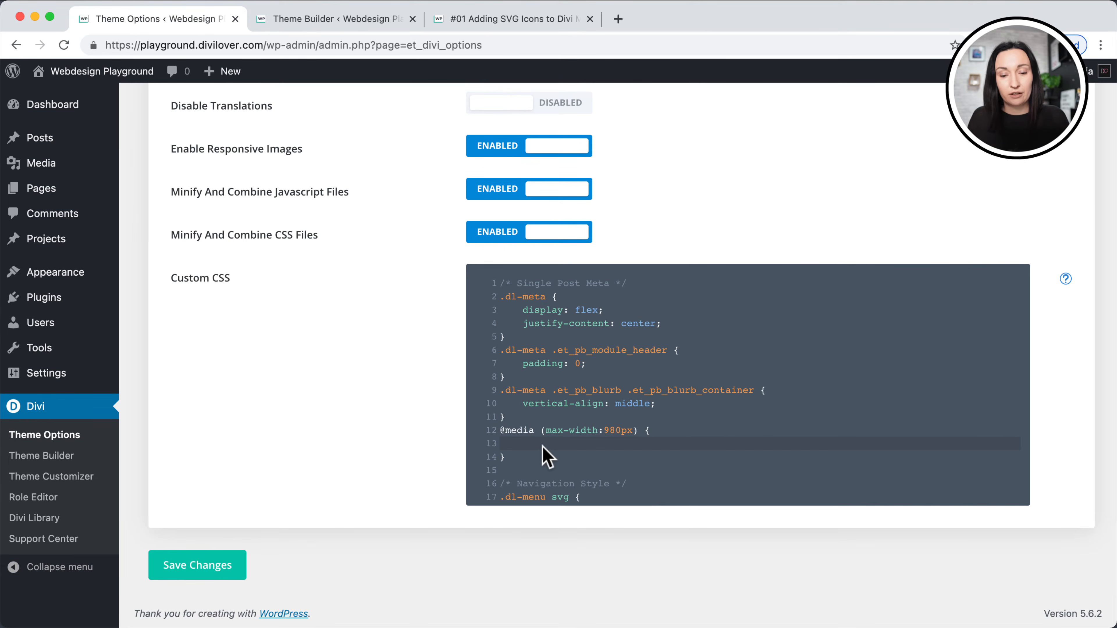
Inside the 980px media query, add a .dl-meta rule with flex-direction:column.
{"action": "left_click_drag", "start_coordinate": [562, 297], "coordinate": [494, 297]}
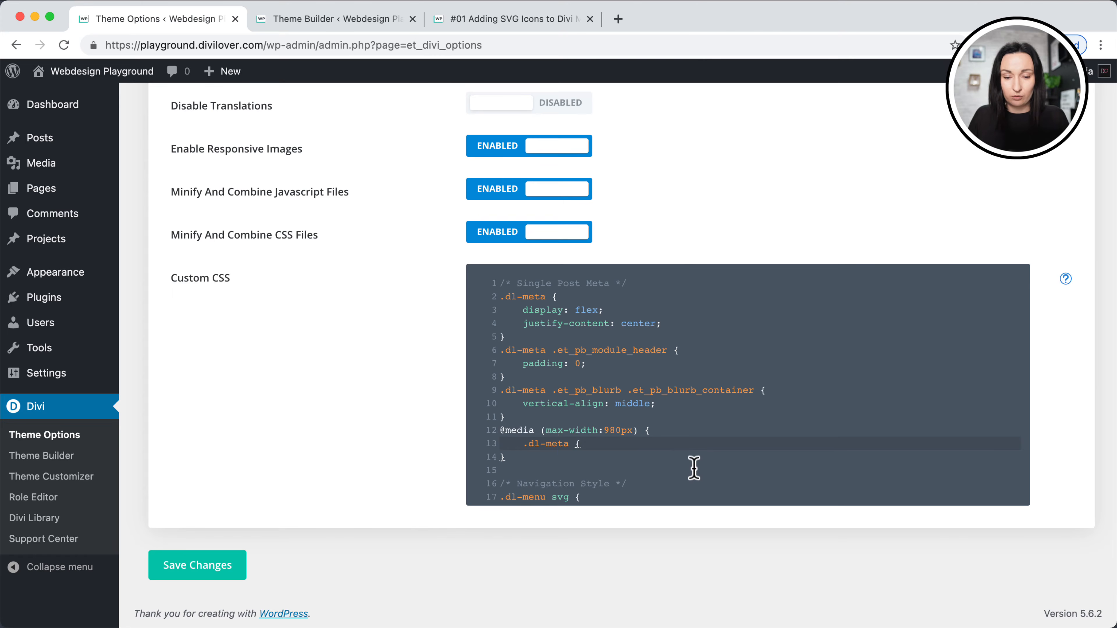
{"action": "key", "text": "Return"}
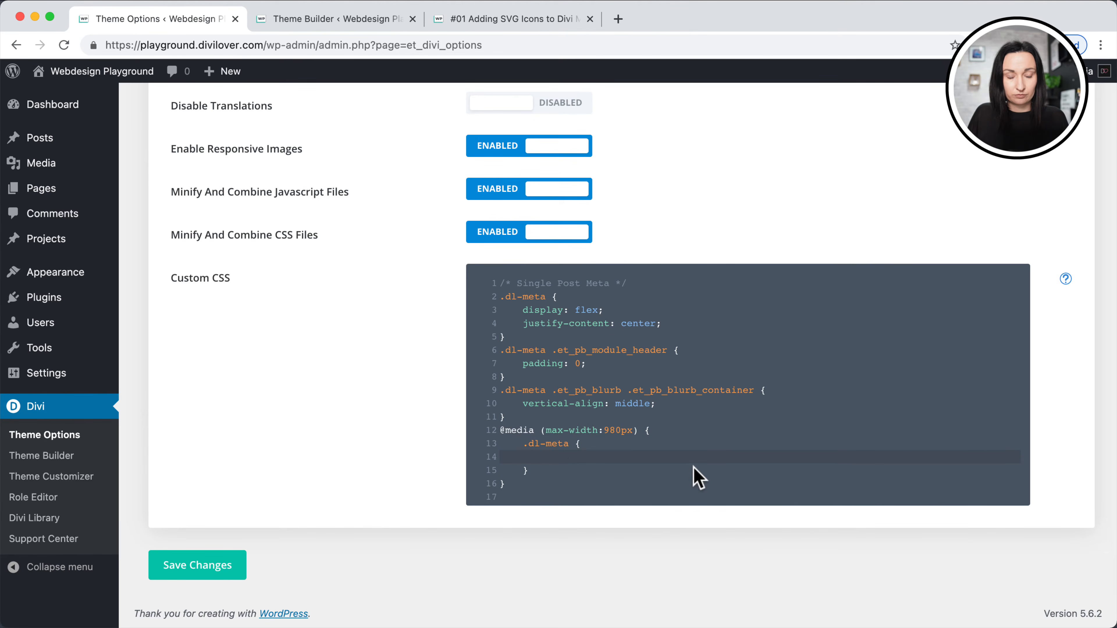
{"action": "type", "text": "flex"}
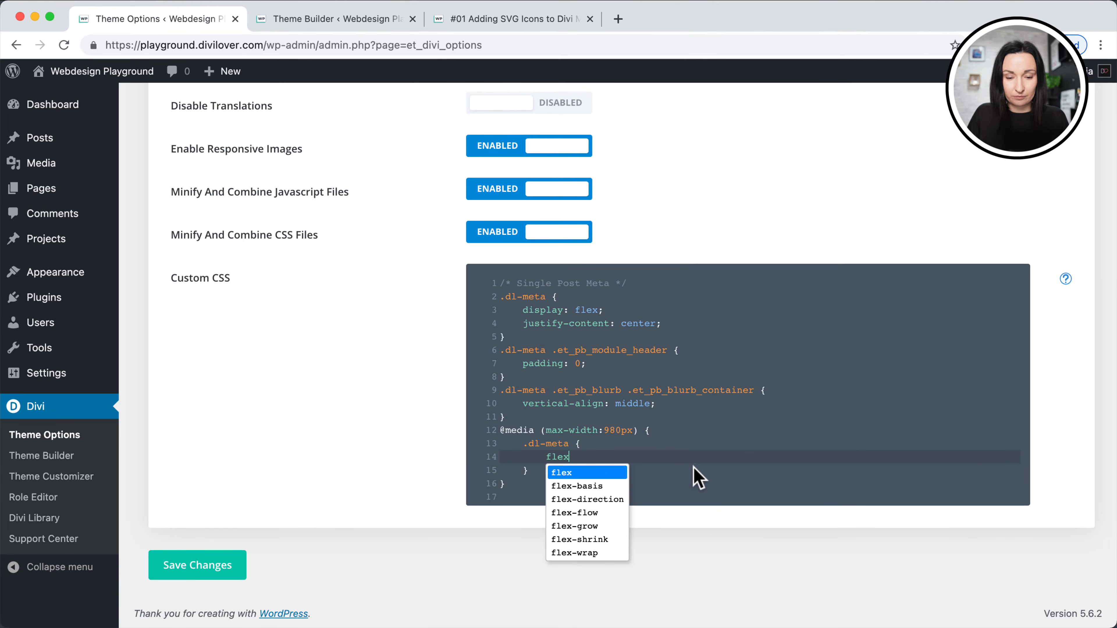
{"action": "key", "text": "Down"}
{"action": "key", "text": "Down"}
{"action": "key", "text": "Return"}
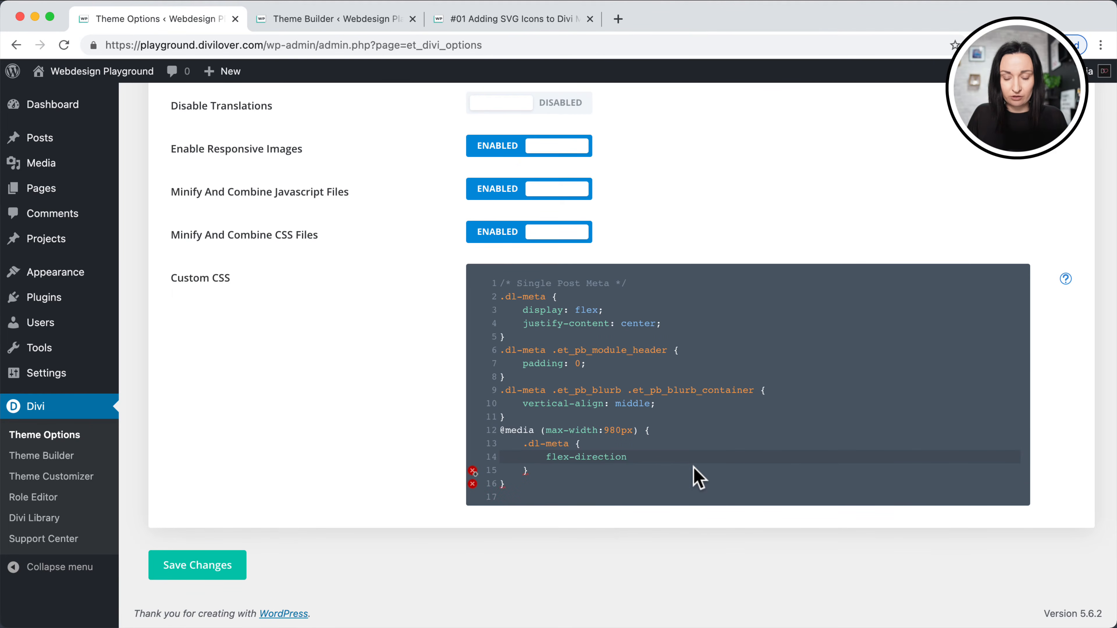
{"action": "type", "text": ":column;"}
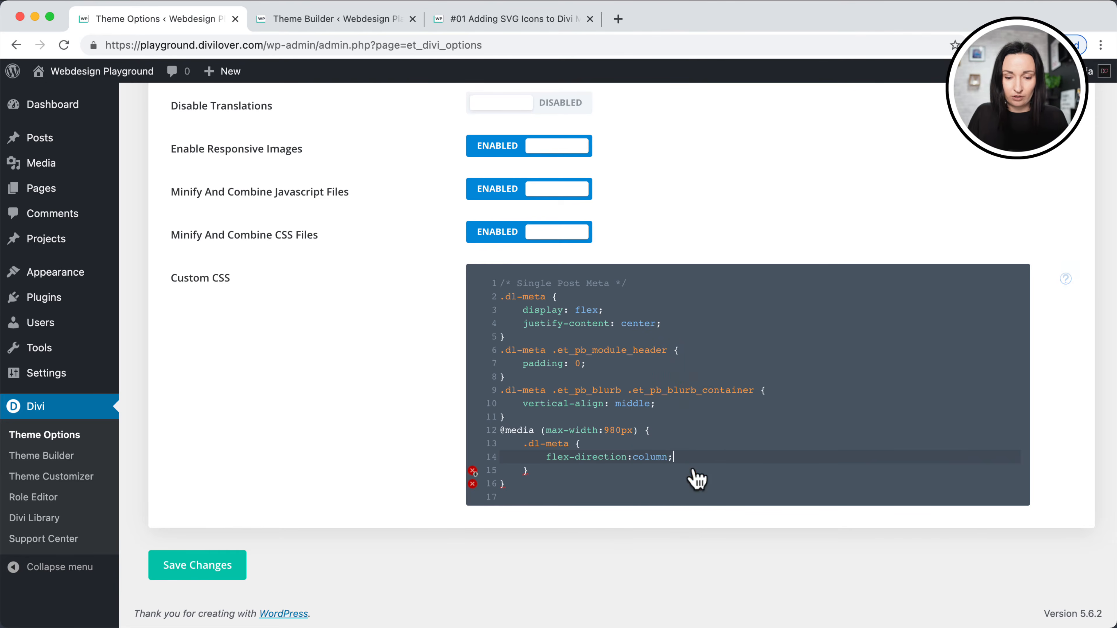
Save the theme options and check the reloaded live post's stacked meta blurbs in the responsive preview at about 801 px wide.
{"action": "left_click", "coordinate": [197, 568]}
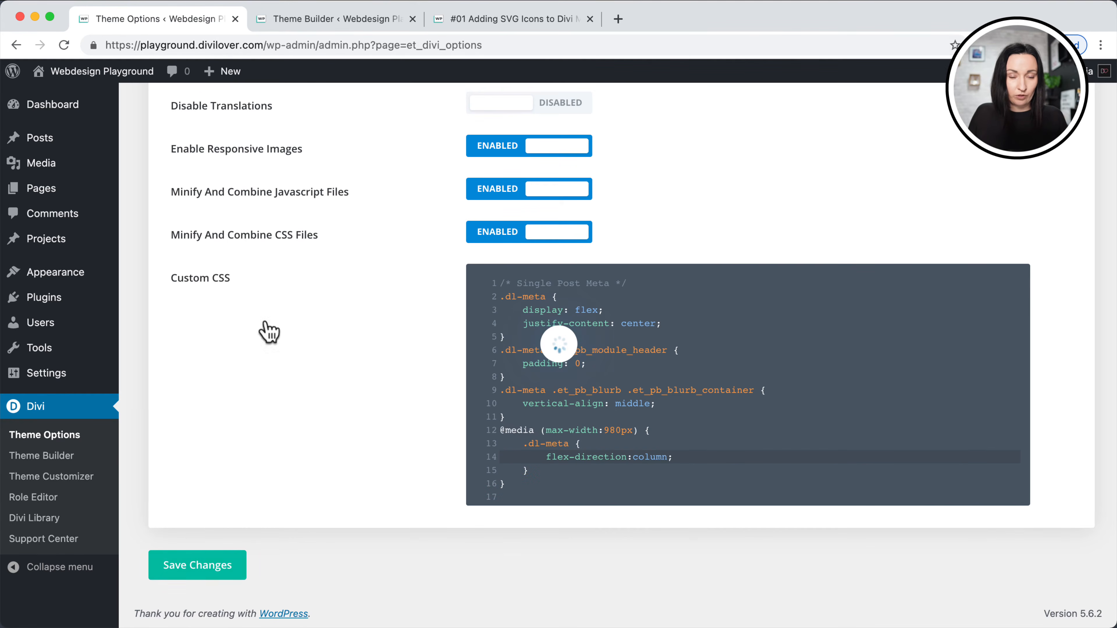
{"action": "left_click", "coordinate": [502, 18]}
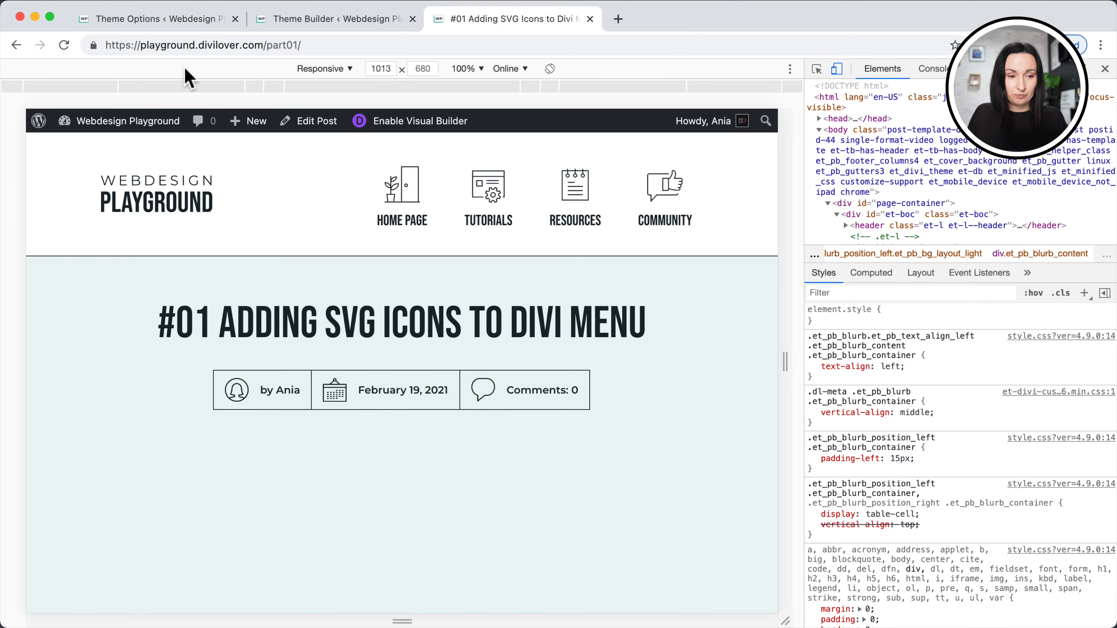
{"action": "left_click", "coordinate": [65, 45]}
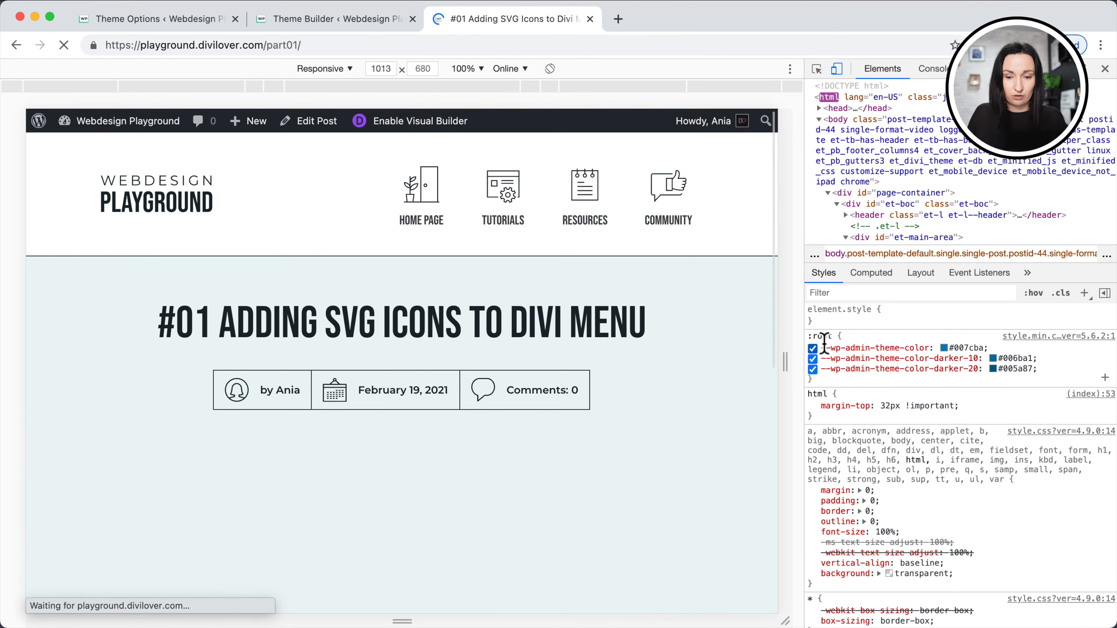
{"action": "left_click_drag", "start_coordinate": [786, 361], "coordinate": [707, 362]}
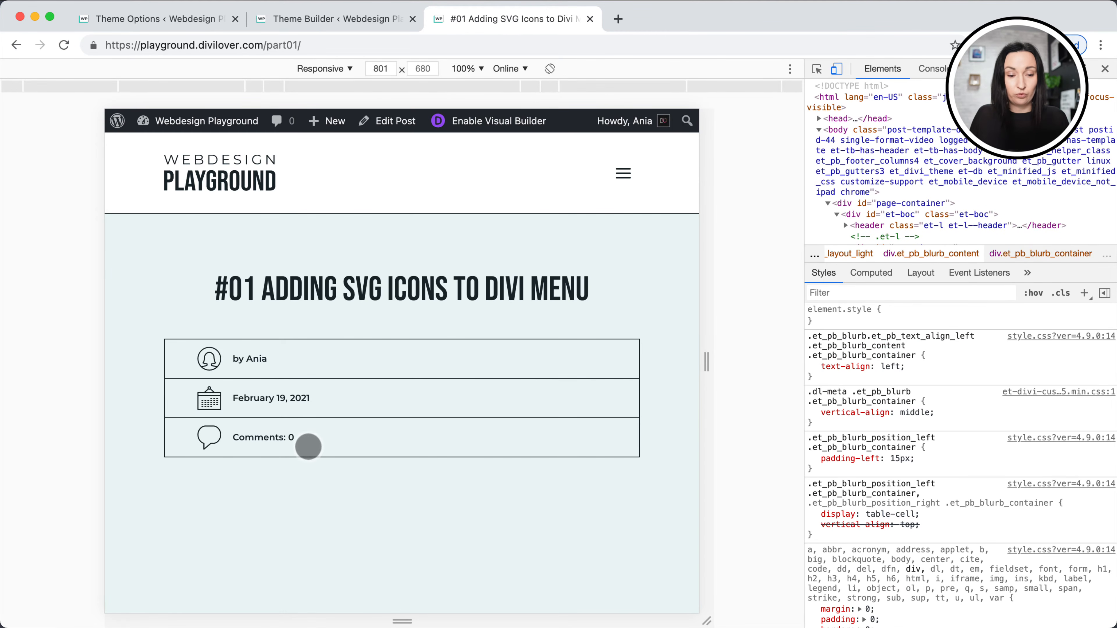
{"action": "left_click", "coordinate": [816, 69]}
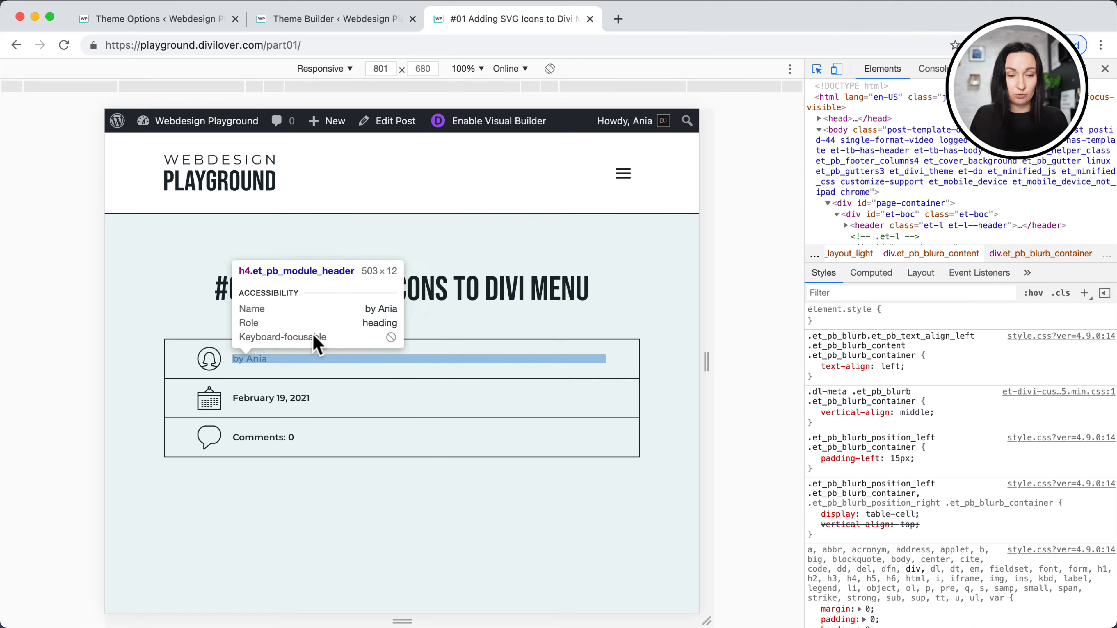
Inside the 980px media query of the Theme Options custom CSS, add a .dl-meta .et_pb_blurb rule with width:80% and max-width:200px.
{"action": "left_click", "coordinate": [180, 24]}
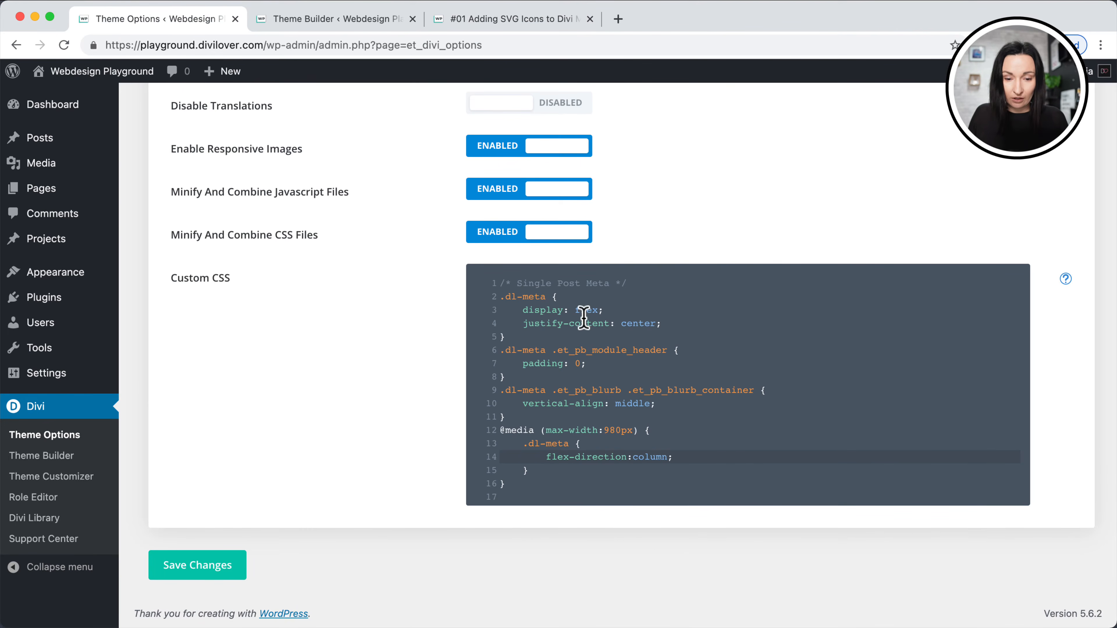
{"action": "left_click_drag", "start_coordinate": [621, 391], "coordinate": [500, 391]}
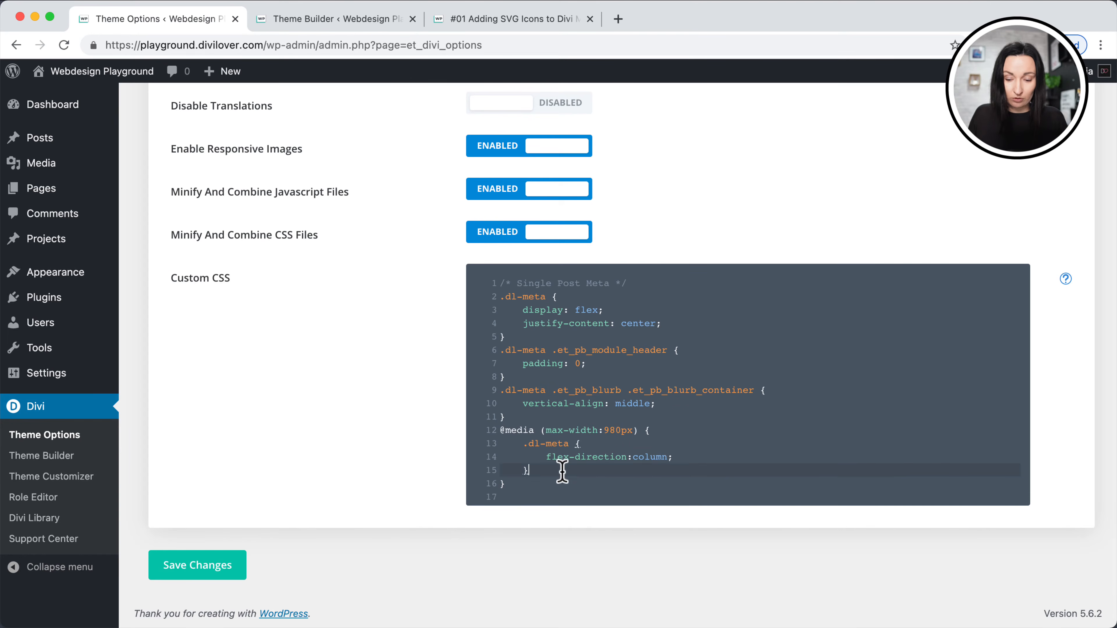
{"action": "type", "text": "{"}
{"action": "key", "text": "Return"}
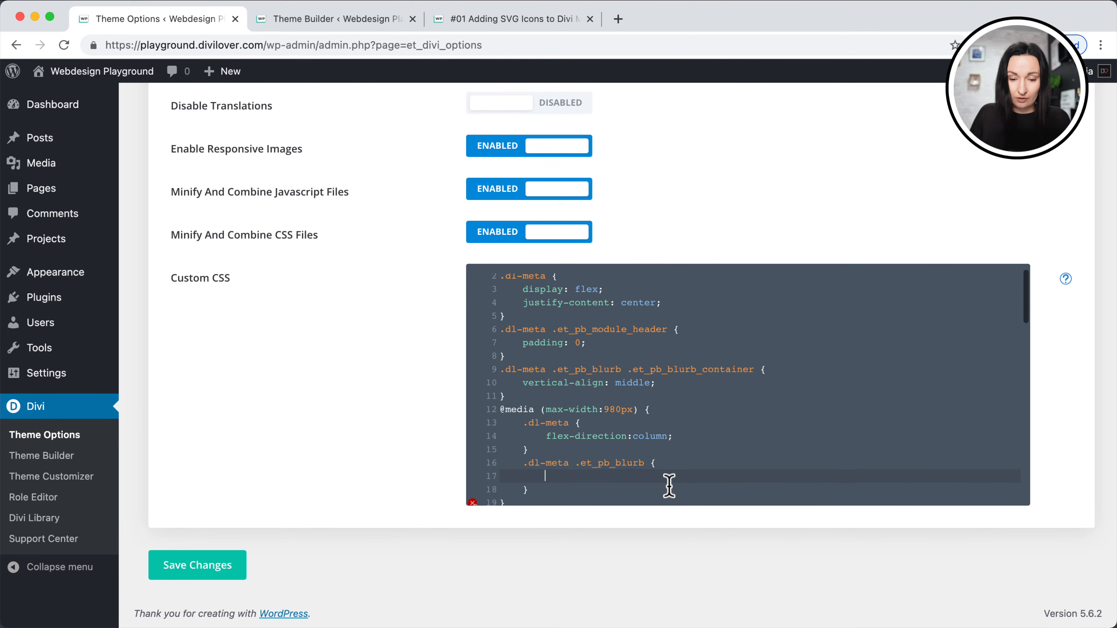
{"action": "type", "text": "width:"}
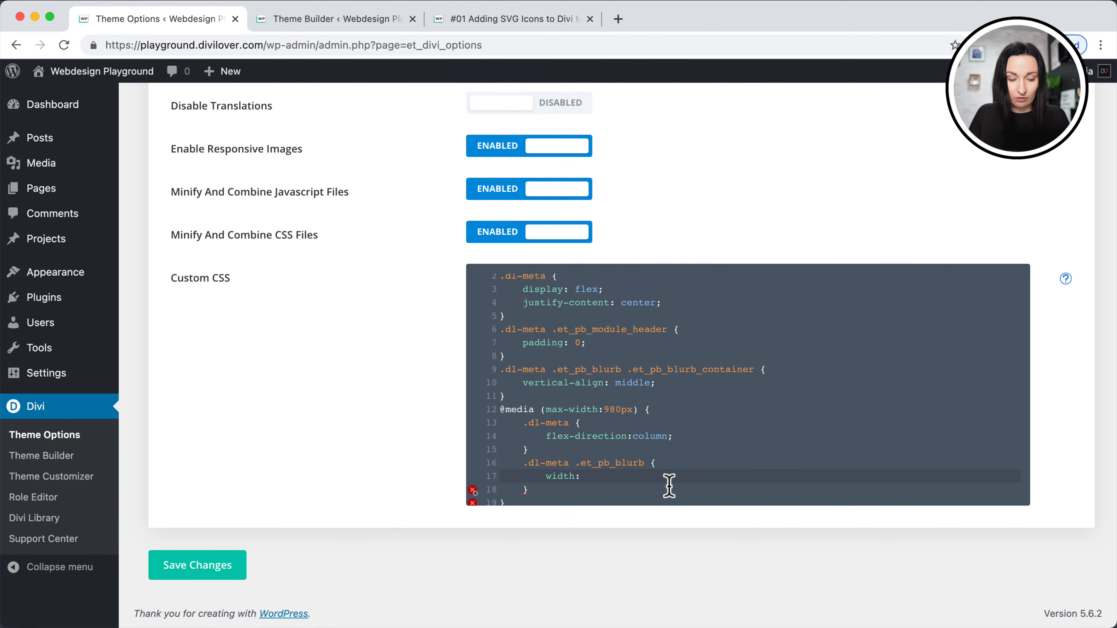
{"action": "type", "text": "80%; "}
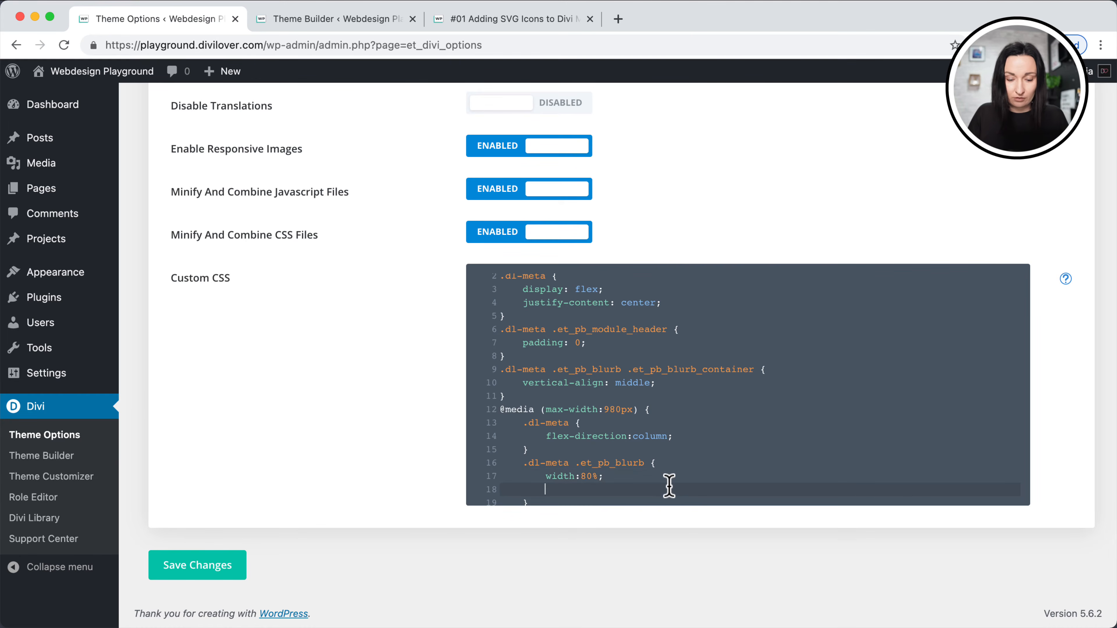
{"action": "type", "text": "max-width:200"}
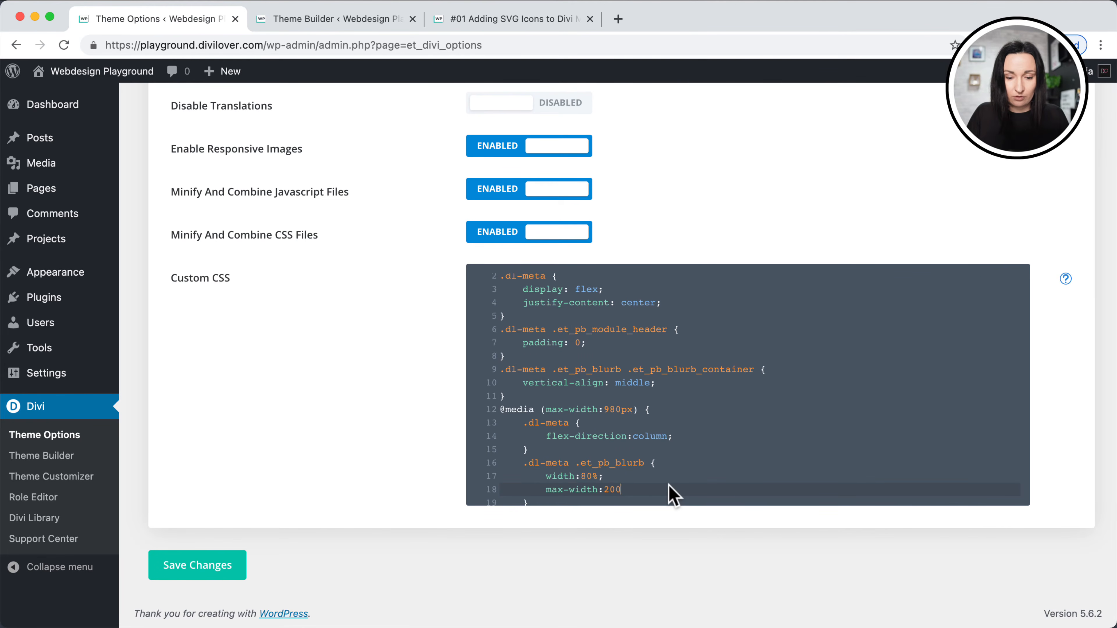
{"action": "type", "text": "px;"}
Save the theme options and reload the live post to check the width of the meta blurbs.
{"action": "left_click", "coordinate": [178, 572]}
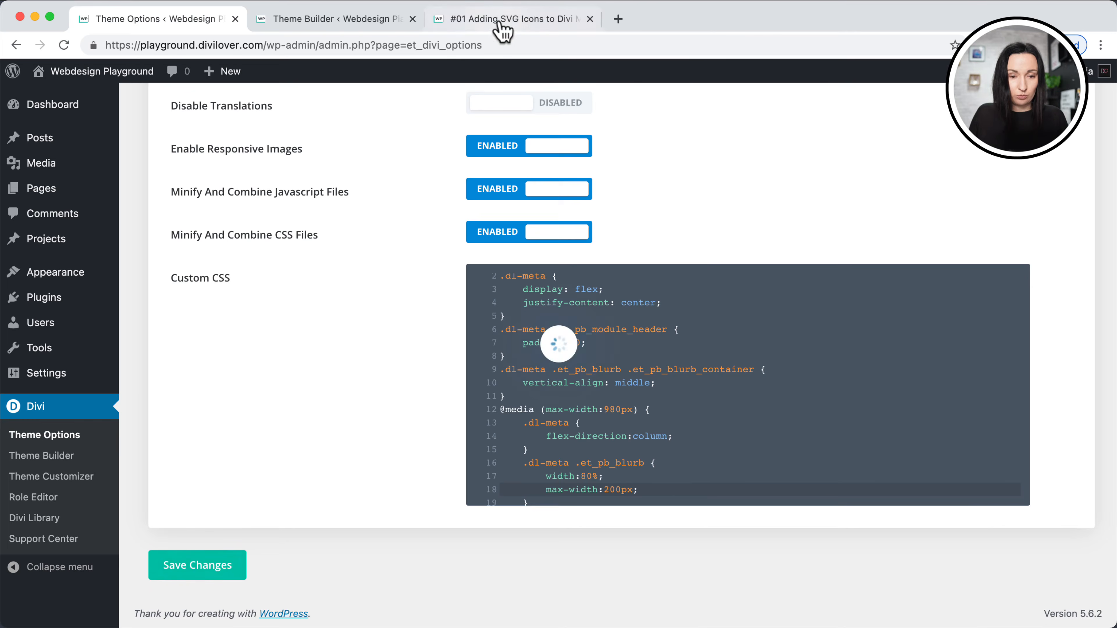
{"action": "left_click", "coordinate": [501, 24]}
{"action": "left_click", "coordinate": [64, 45]}
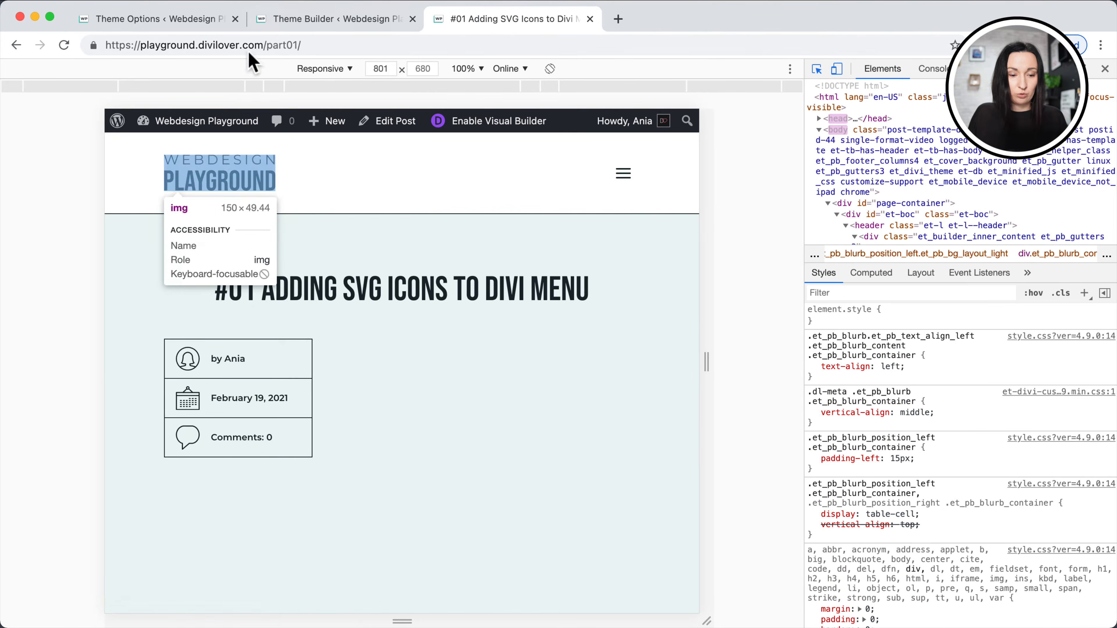
In the Theme Options custom CSS, add align-items:center to the .dl-meta rule inside the 980px media query.
{"action": "left_click", "coordinate": [176, 20]}
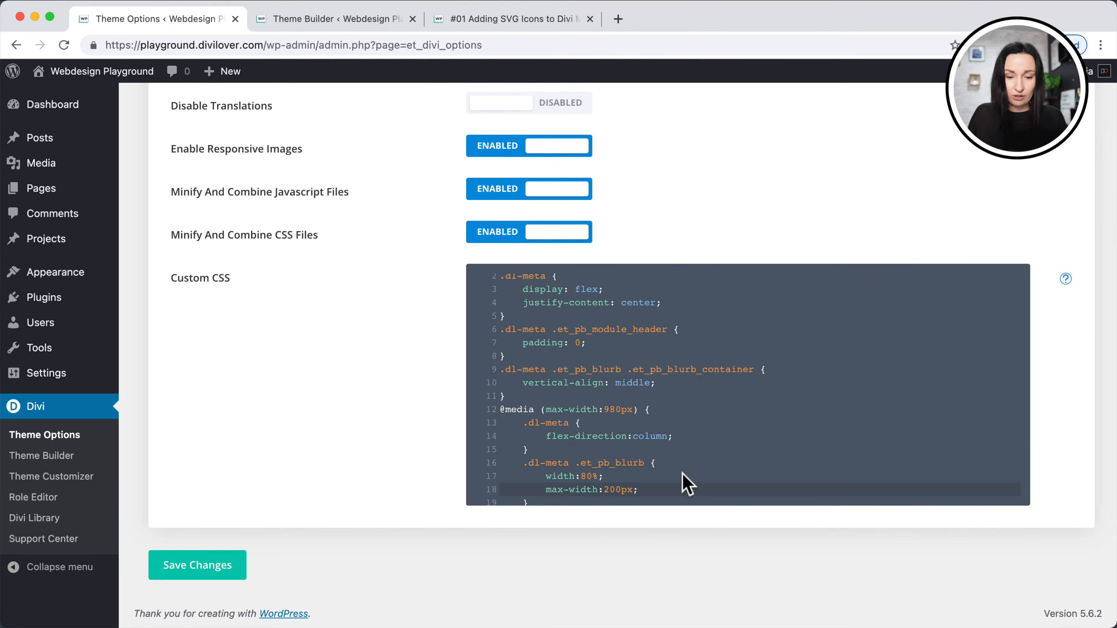
{"action": "left_click", "coordinate": [685, 436]}
{"action": "key", "text": "Return"}
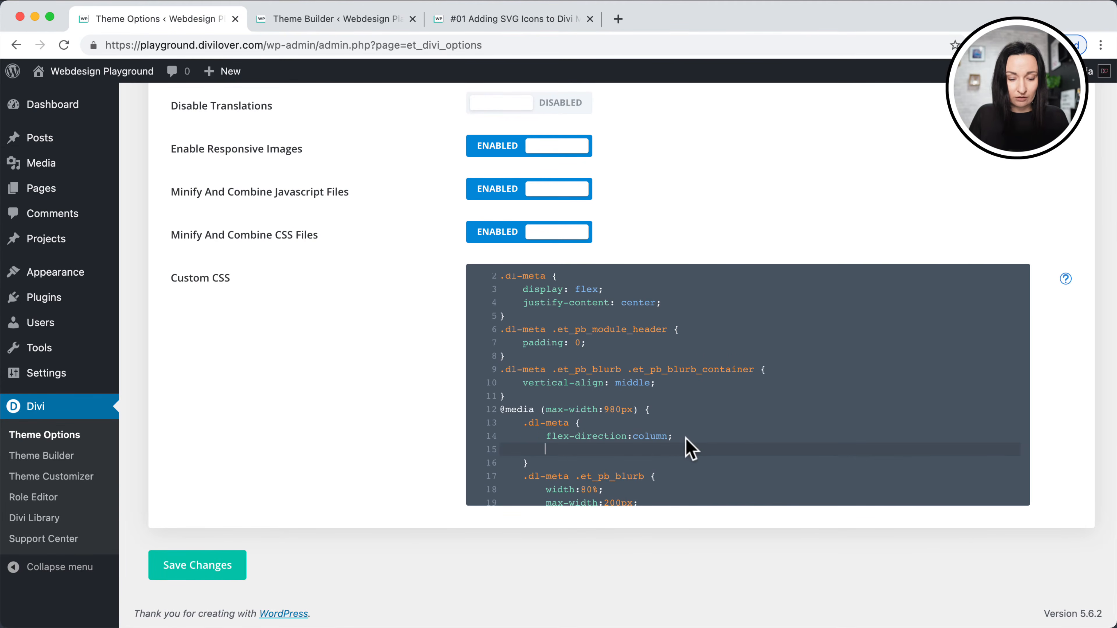
{"action": "type", "text": "align-"}
{"action": "key", "text": "Down"}
{"action": "key", "text": "Return"}
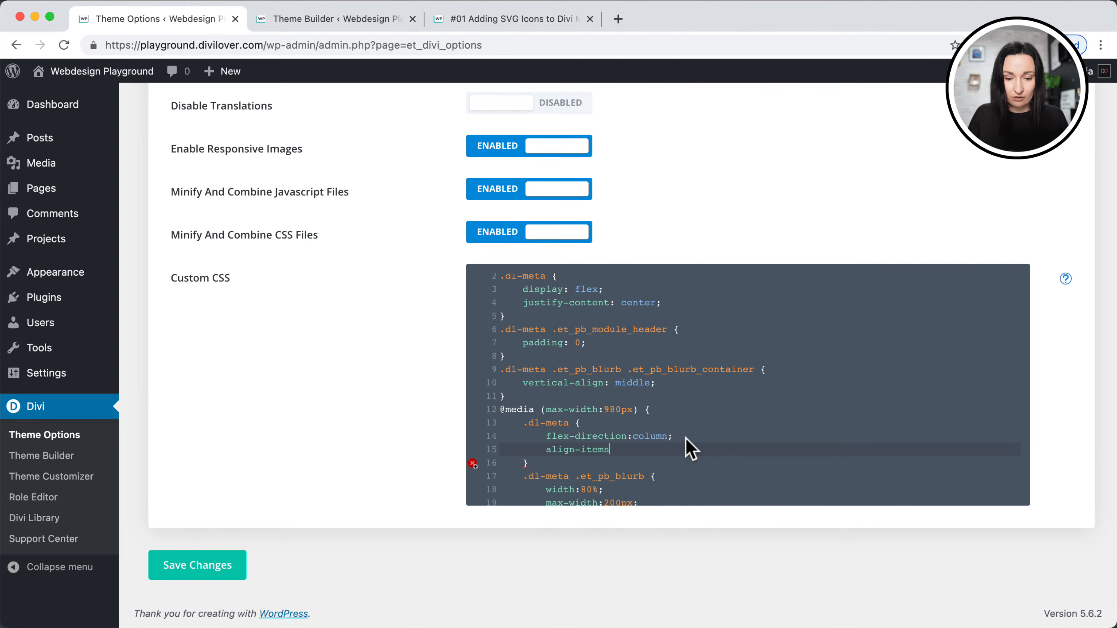
{"action": "type", "text": "center"}
{"action": "key", "text": "Return"}
{"action": "type", "text": ";"}
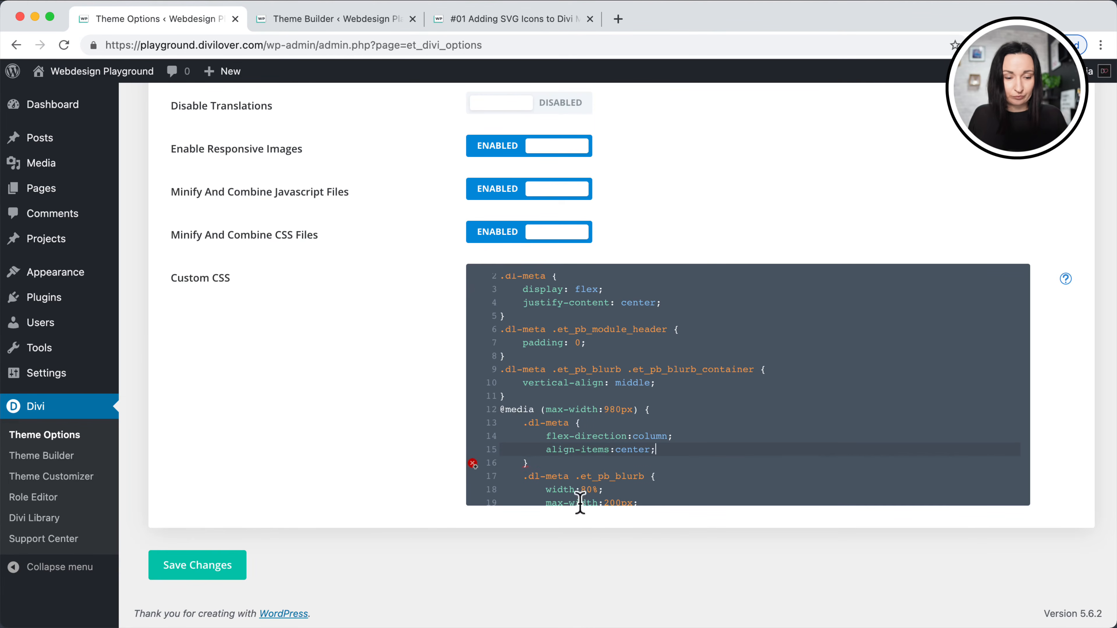
Save the theme options, check the reloaded live post's meta blurbs at narrower and wider widths, and close the developer tools.
{"action": "left_click", "coordinate": [220, 568]}
{"action": "left_click", "coordinate": [506, 18]}
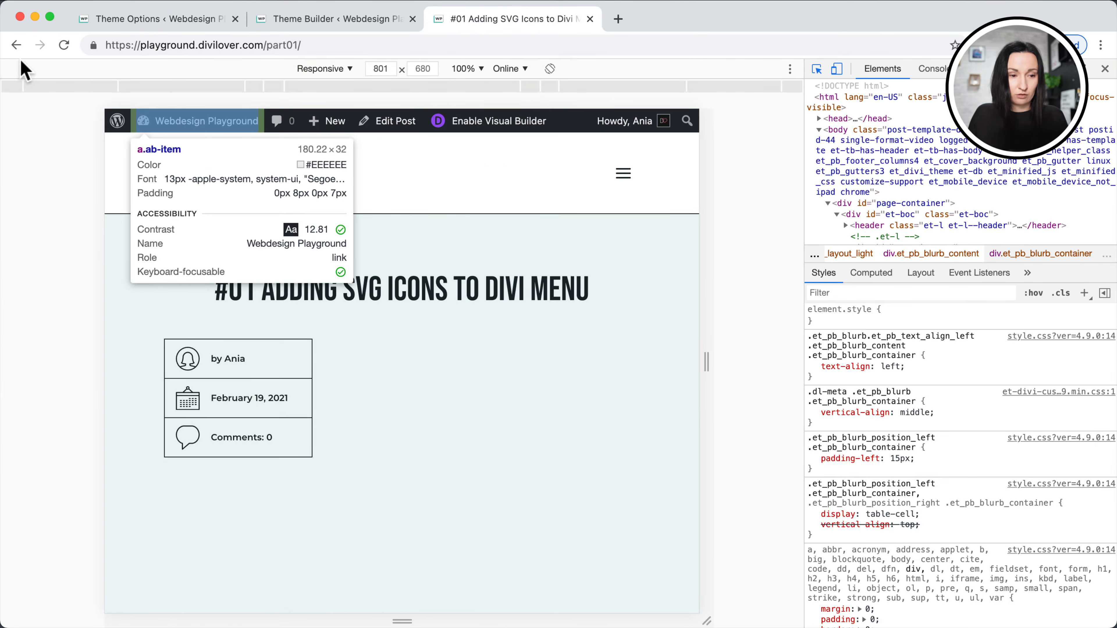
{"action": "left_click", "coordinate": [64, 46]}
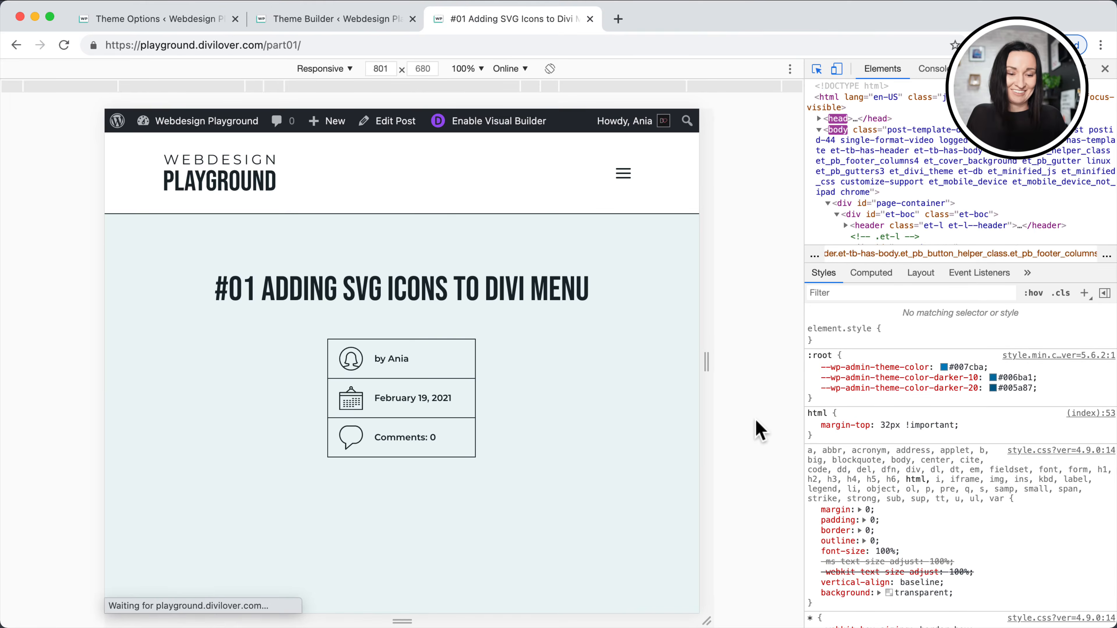
{"action": "left_click_drag", "start_coordinate": [708, 362], "coordinate": [655, 362]}
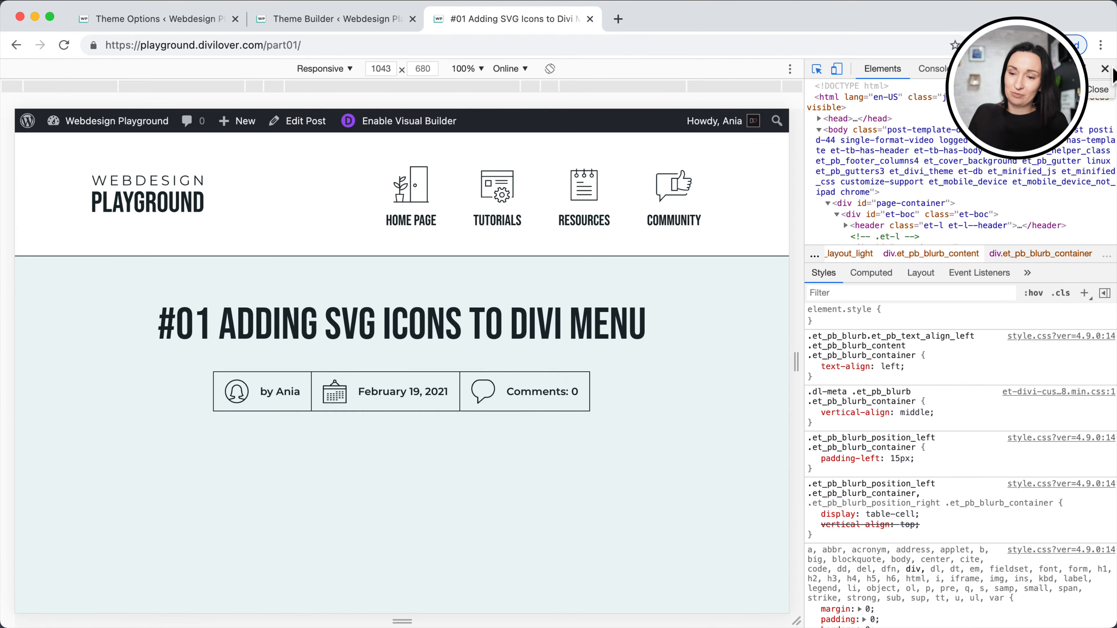
{"action": "left_click", "coordinate": [1104, 68]}
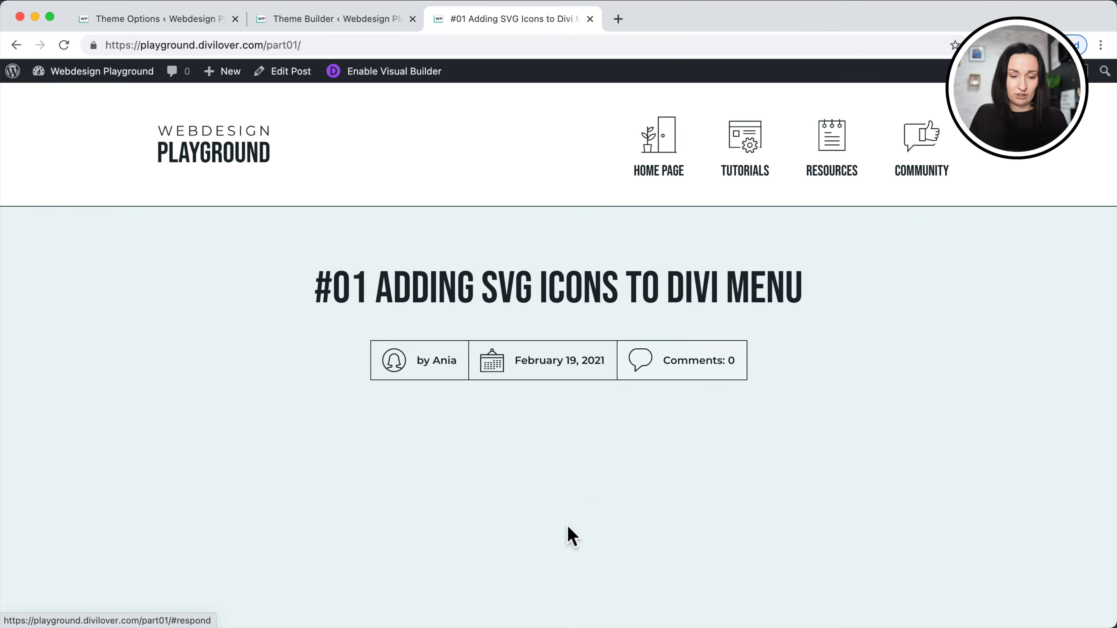
Examine the live post below its meta row and compare it with the staging site's finished post and its laptop-framed video.
{"action": "scroll", "coordinate": [568, 534], "scroll_direction": "down", "scroll_amount": 4}
{"action": "scroll", "coordinate": [584, 486], "scroll_direction": "up", "scroll_amount": 4}
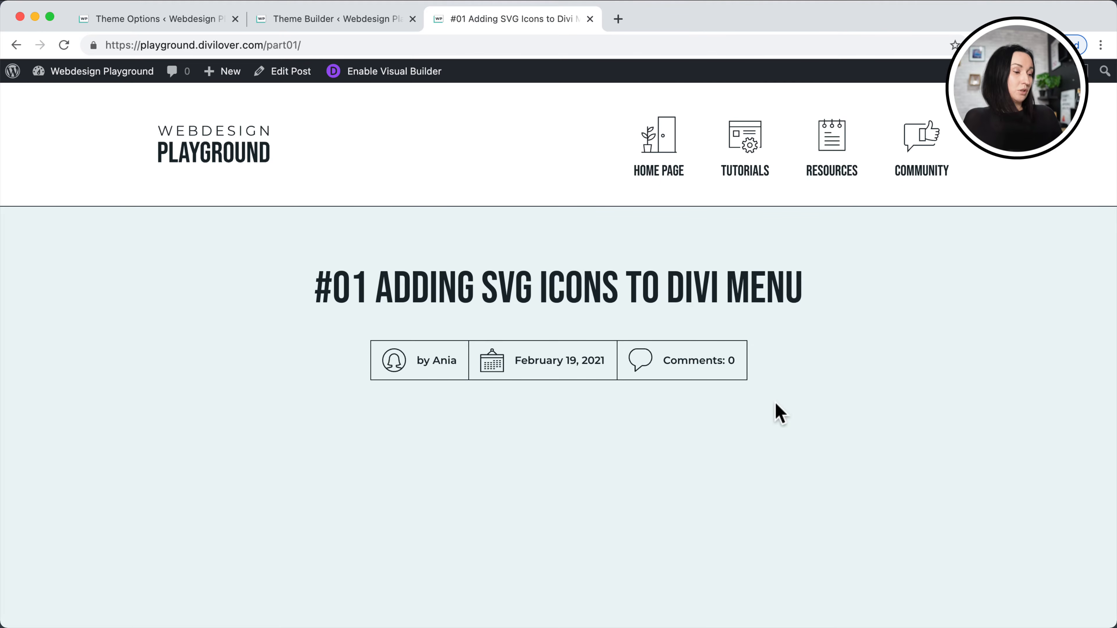
{"action": "scroll", "coordinate": [776, 406], "scroll_direction": "down", "scroll_amount": 3}
{"action": "scroll", "coordinate": [781, 414], "scroll_direction": "up", "scroll_amount": 2}
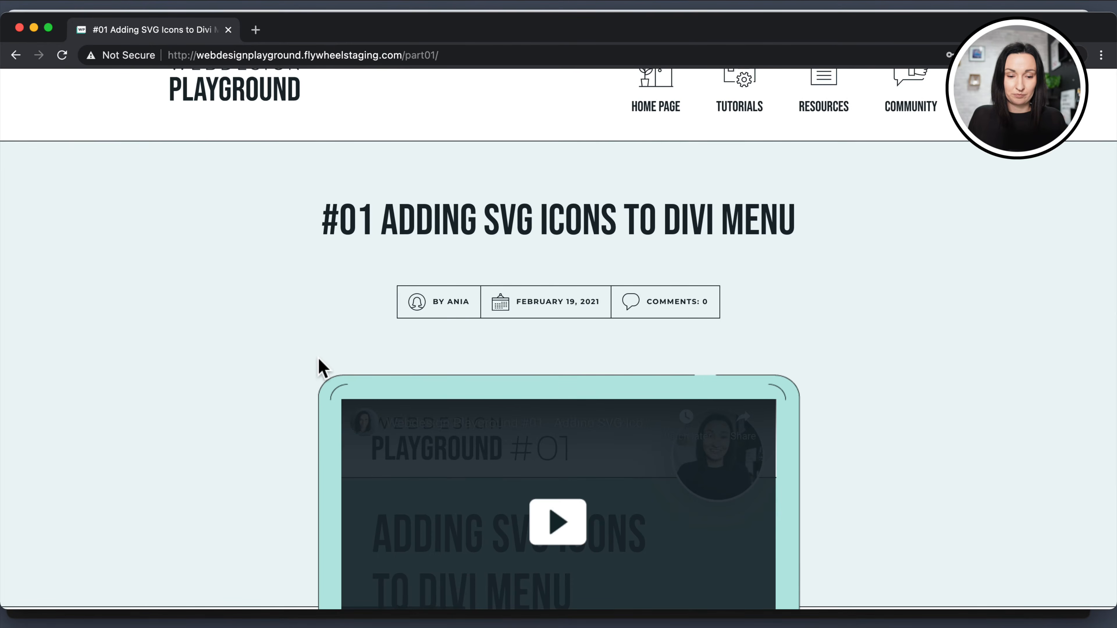
{"action": "scroll", "coordinate": [323, 368], "scroll_direction": "down", "scroll_amount": 4}
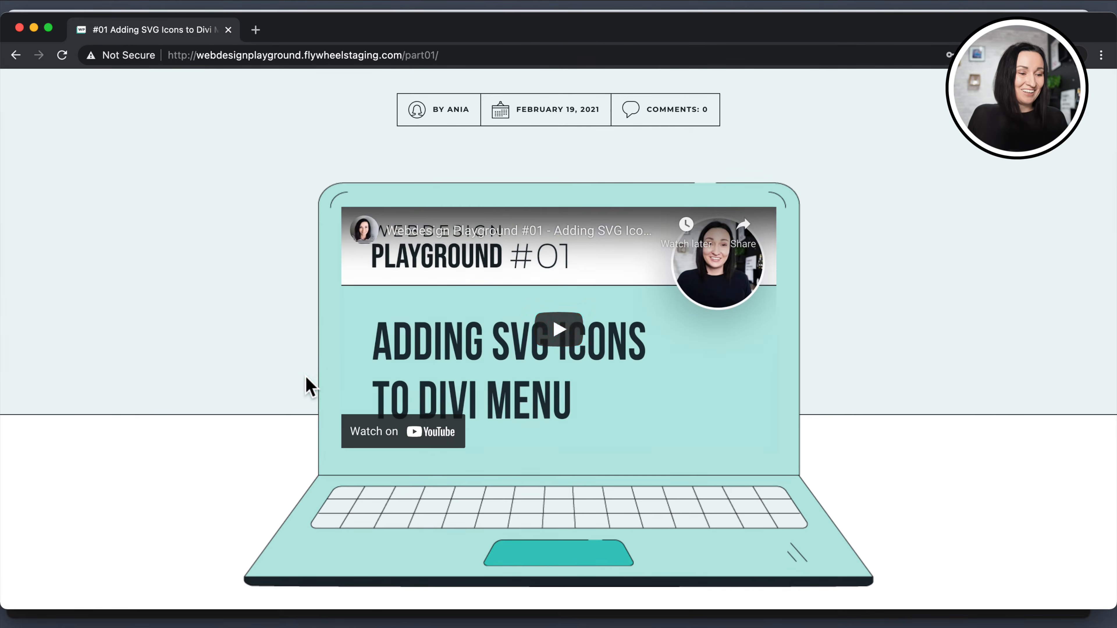
{"action": "scroll", "coordinate": [311, 387], "scroll_direction": "up", "scroll_amount": 2}
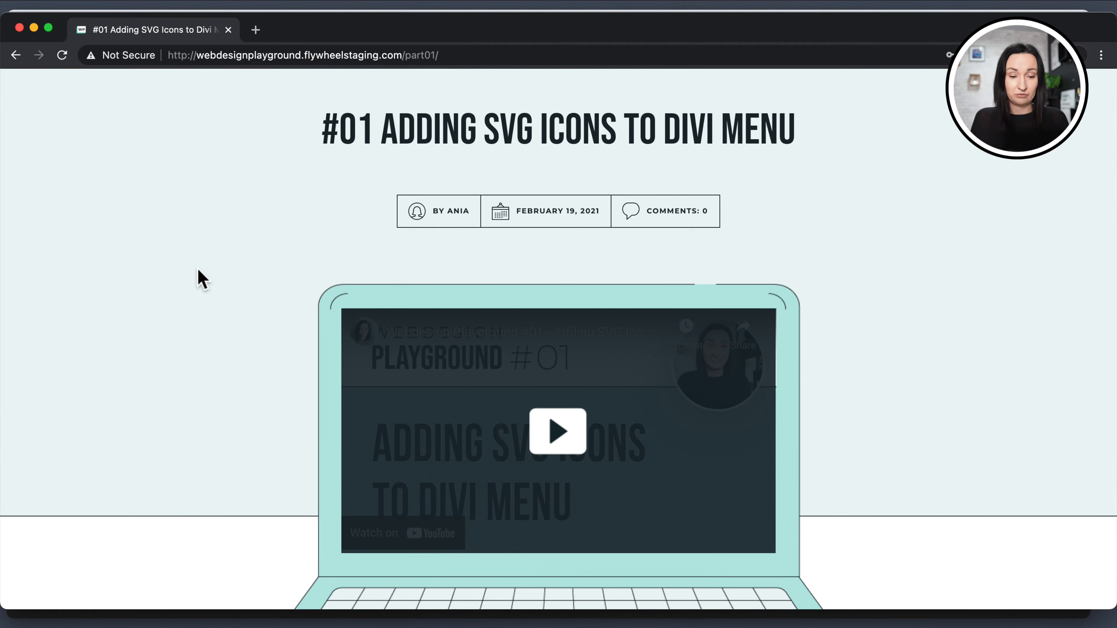
{"action": "scroll", "coordinate": [197, 277], "scroll_direction": "up", "scroll_amount": 3}
{"action": "scroll", "coordinate": [230, 375], "scroll_direction": "down", "scroll_amount": 7}
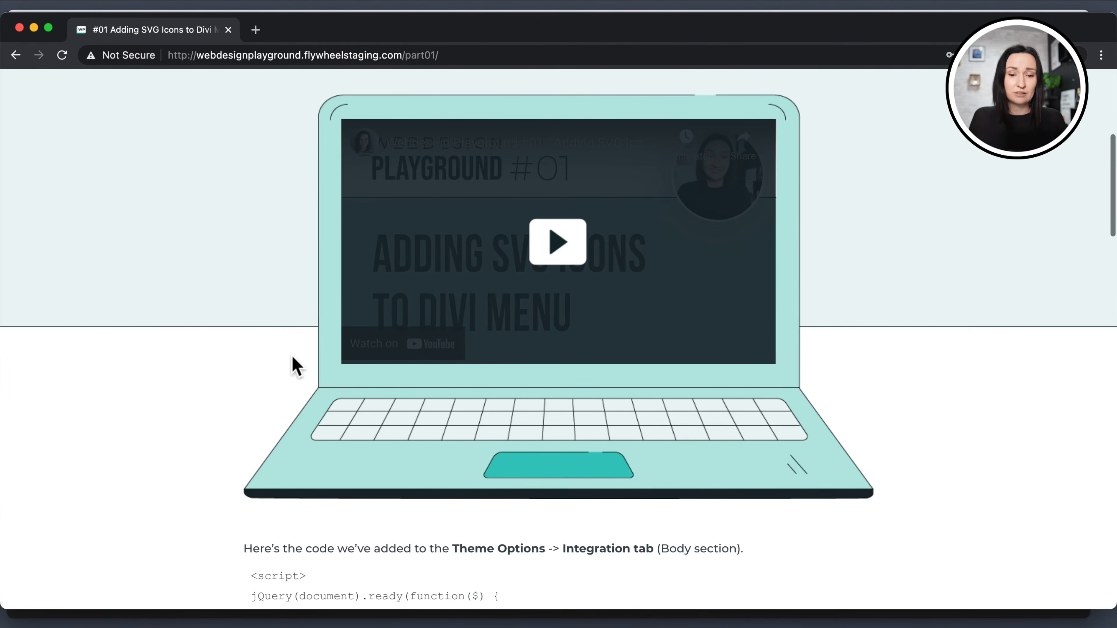
{"action": "scroll", "coordinate": [211, 413], "scroll_direction": "up", "scroll_amount": 1}
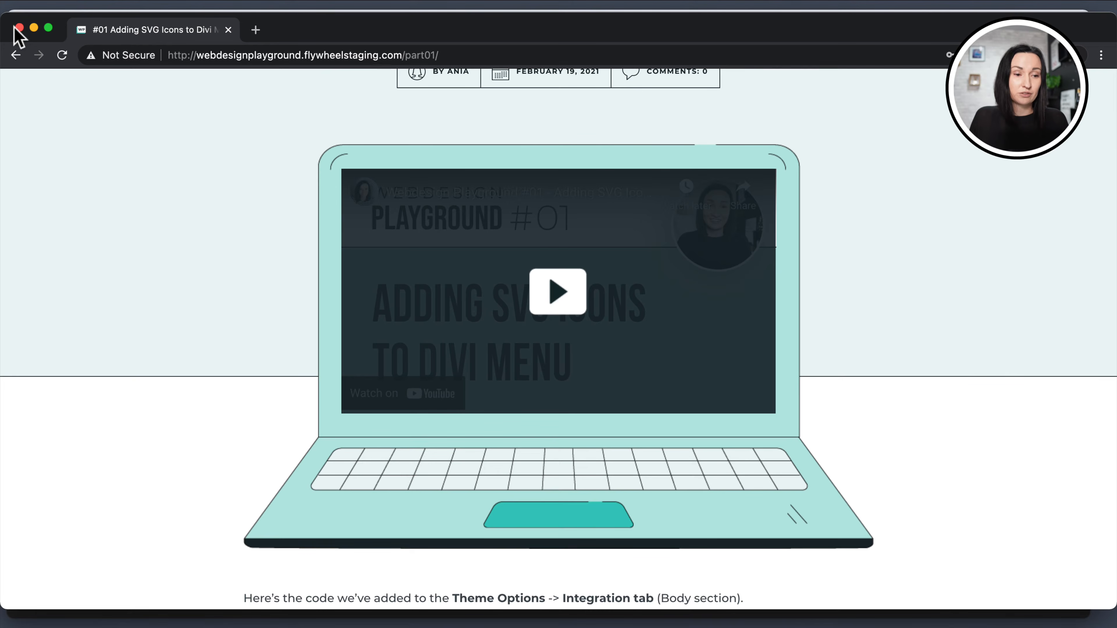
{"action": "left_click", "coordinate": [34, 28]}
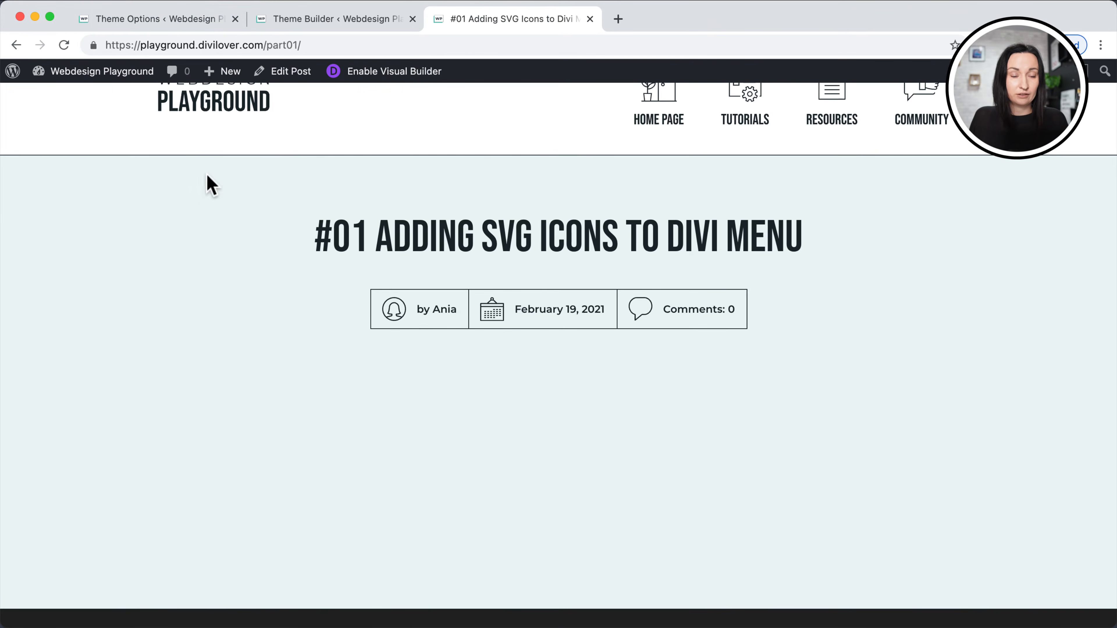
Upload laptop-bg3.png to the WordPress media library and copy its file URL from the media details.
{"action": "left_click", "coordinate": [136, 23]}
{"action": "scroll", "coordinate": [218, 317], "scroll_direction": "up", "scroll_amount": 15}
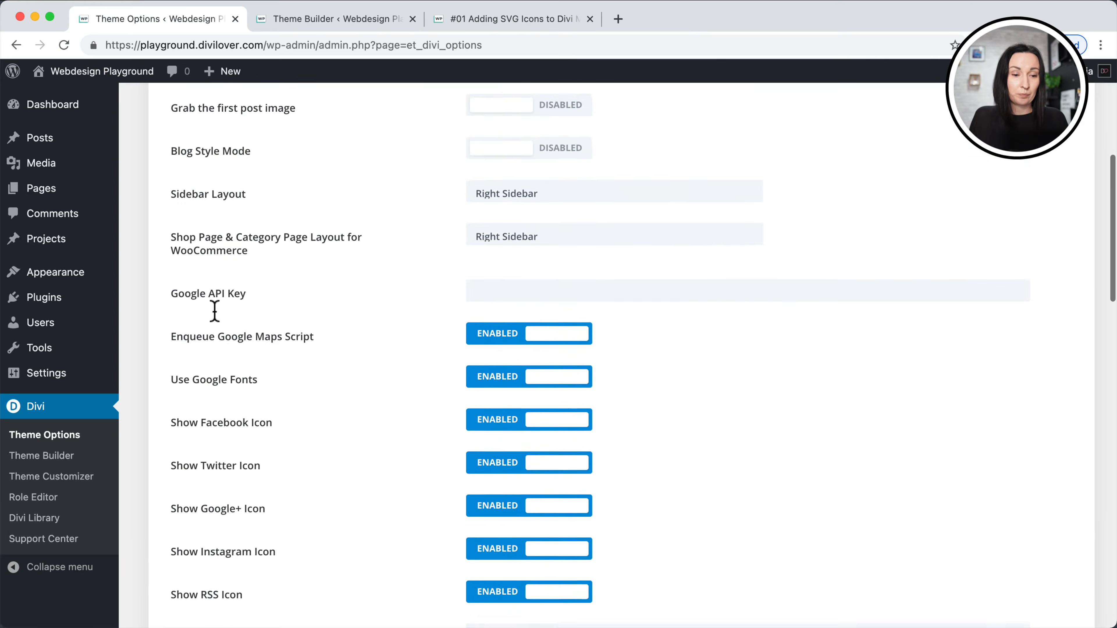
{"action": "mouse_move", "coordinate": [50, 173]}
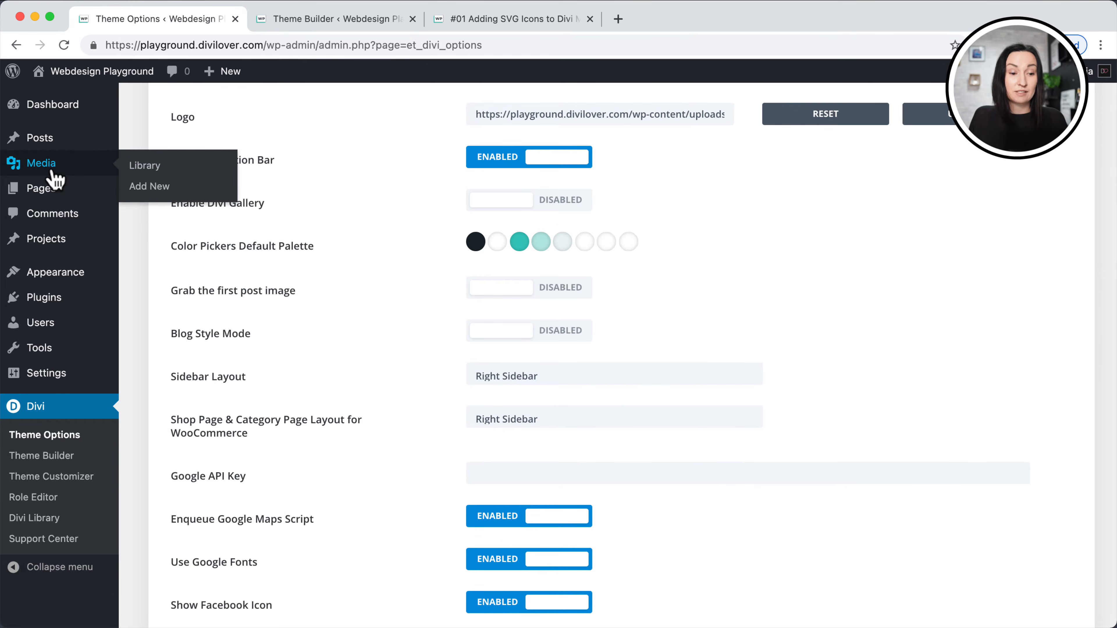
{"action": "left_click", "coordinate": [145, 186]}
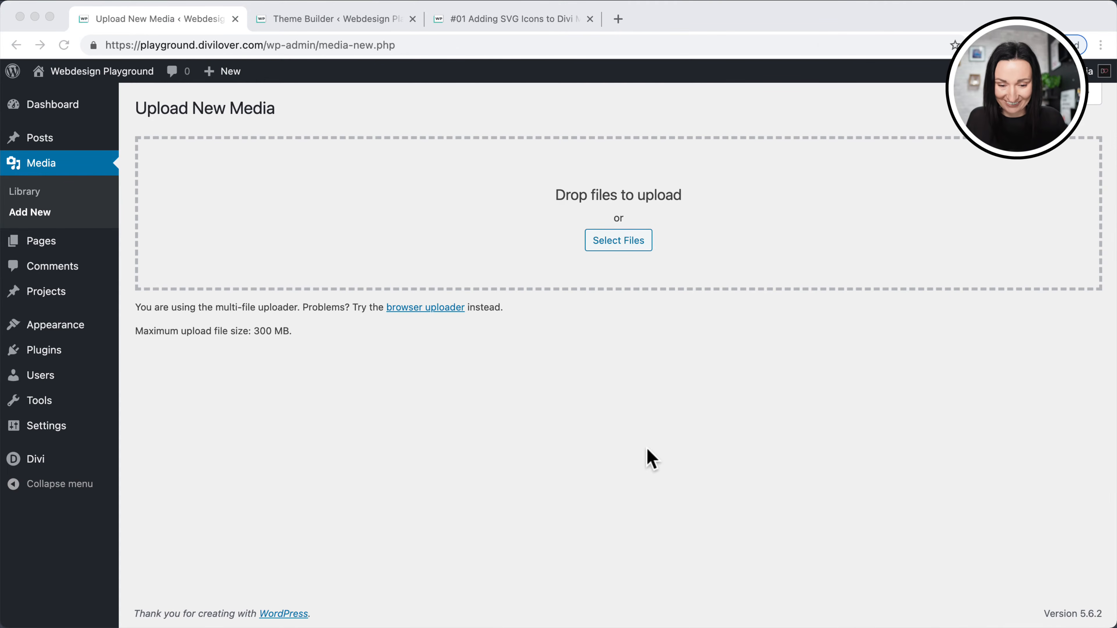
{"action": "left_click", "coordinate": [588, 356]}
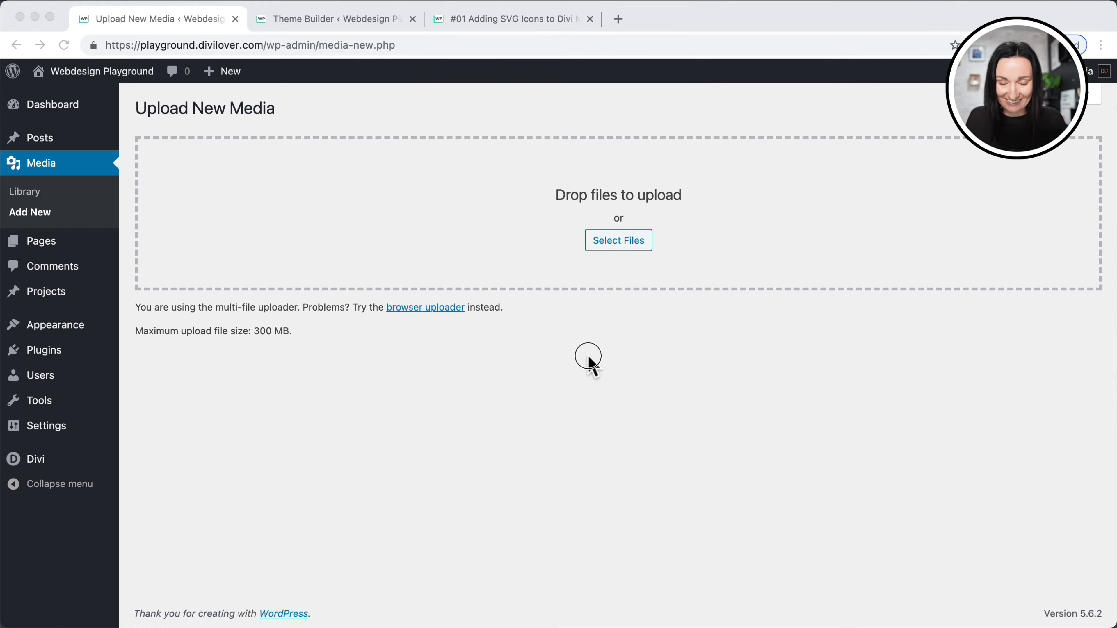
{"action": "left_click_drag", "start_coordinate": [588, 356], "coordinate": [796, 176]}
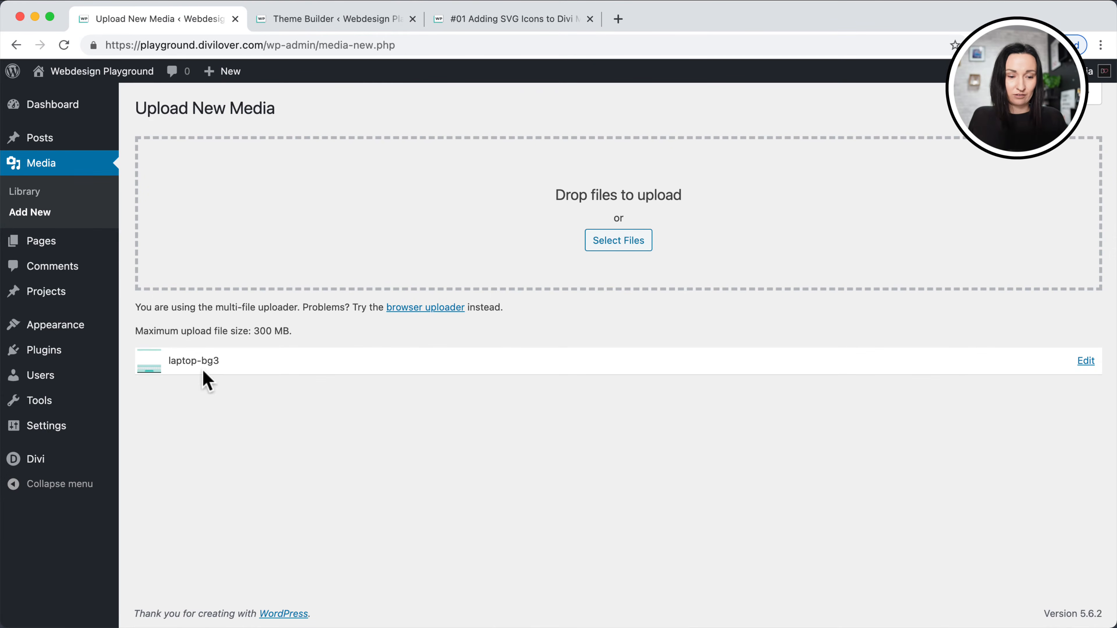
{"action": "left_click", "coordinate": [1086, 361]}
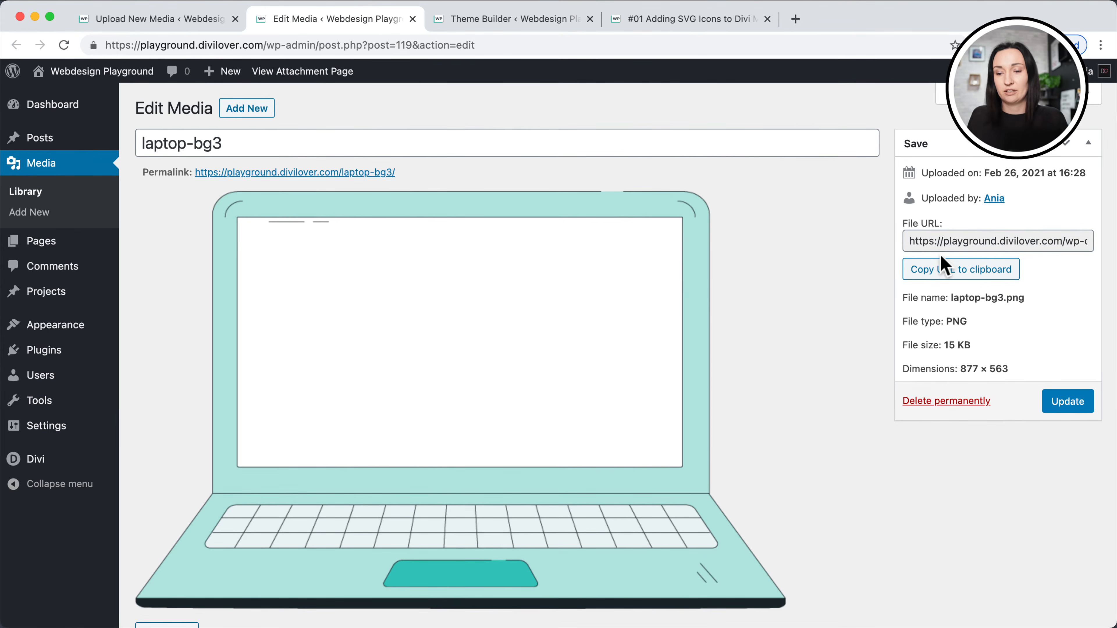
{"action": "left_click", "coordinate": [940, 282]}
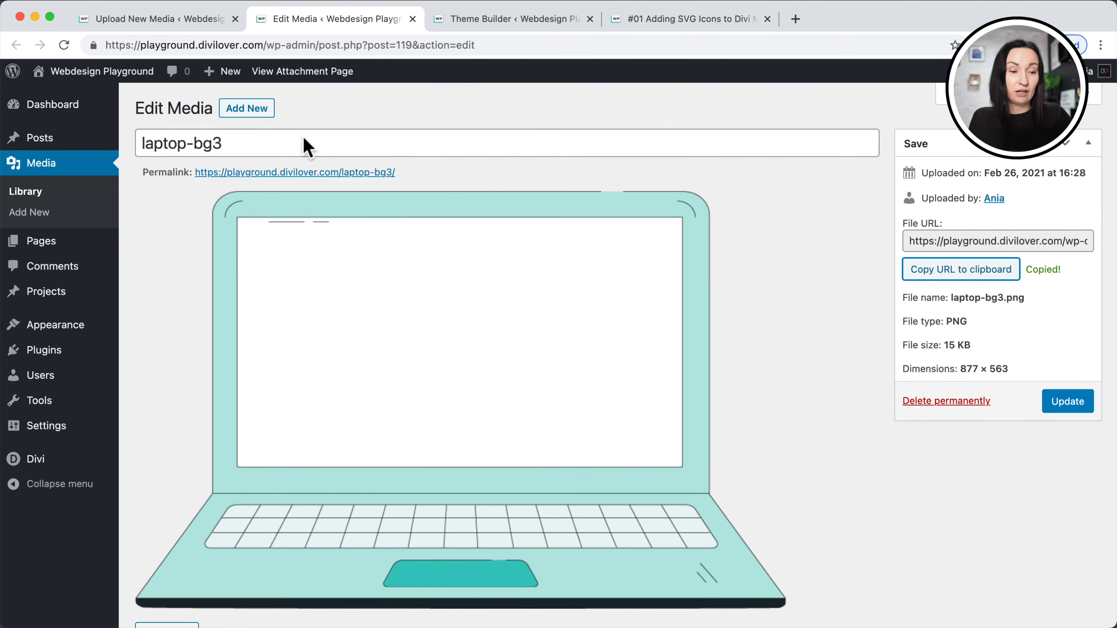
Open the post "#01 Adding SVG Icons to Divi Menu" for editing from the WordPress posts list.
{"action": "mouse_move", "coordinate": [38, 145]}
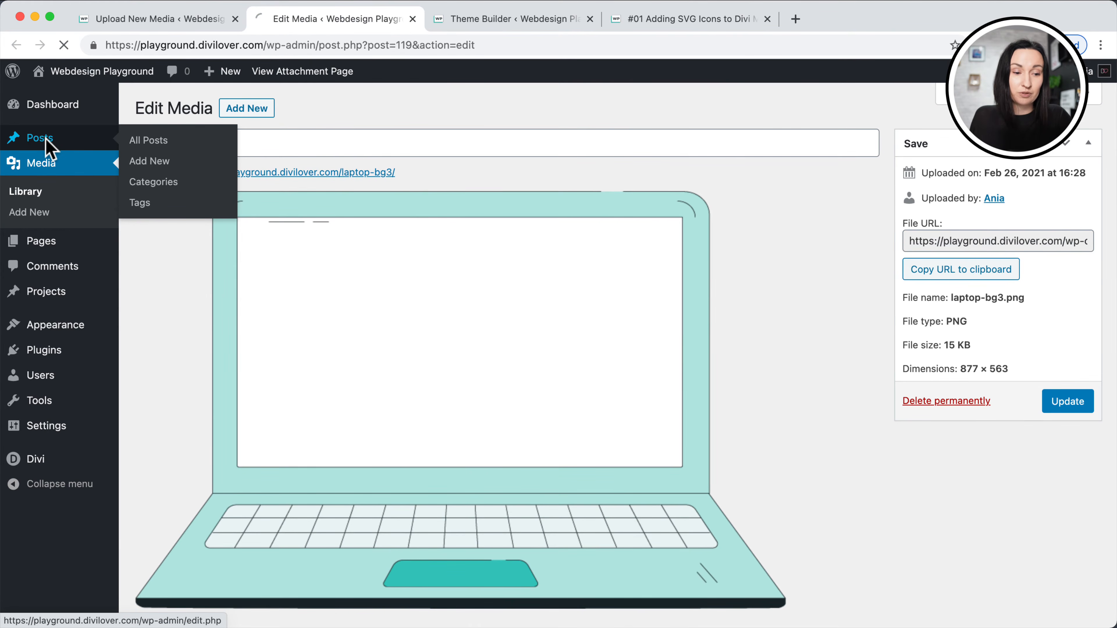
{"action": "left_click", "coordinate": [40, 140]}
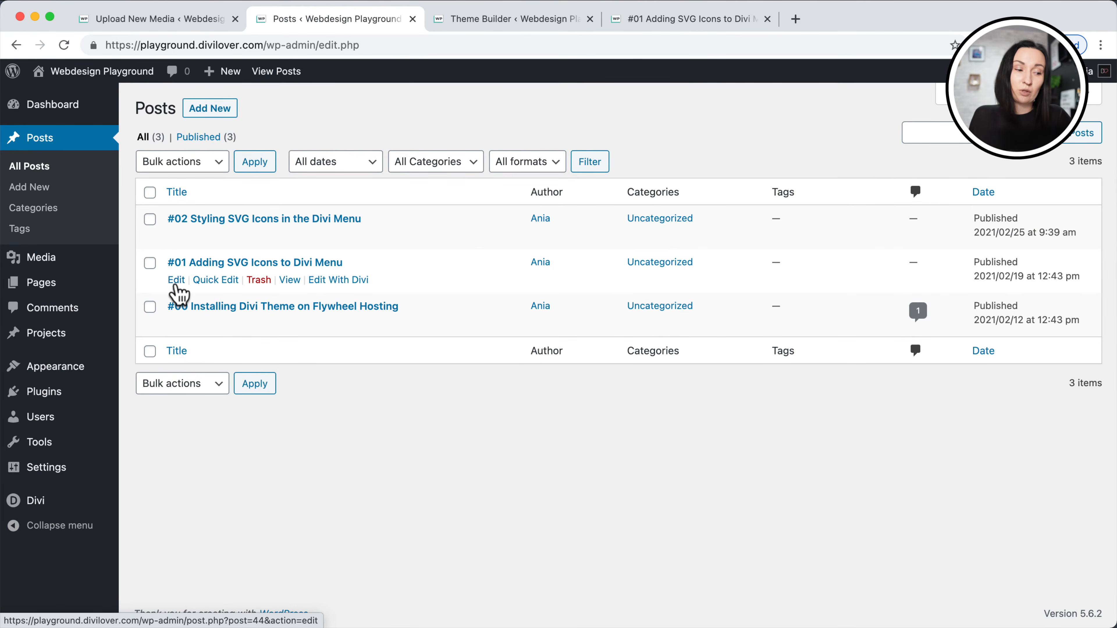
{"action": "left_click", "coordinate": [176, 281]}
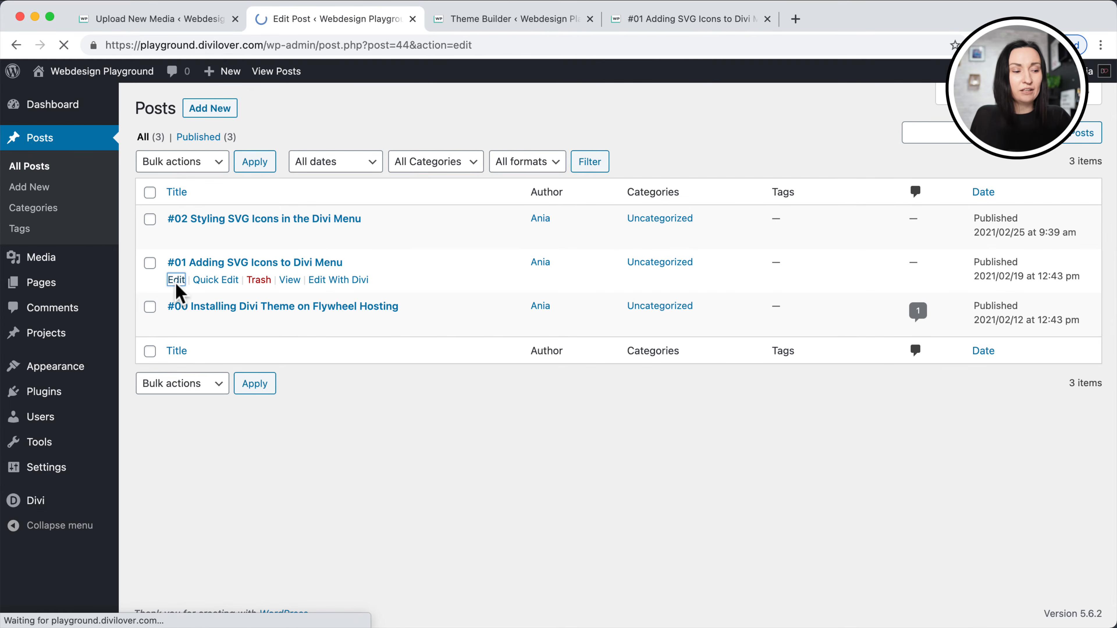
Examine the post's embedded video, text and code content, along with the block types available for insertion.
{"action": "scroll", "coordinate": [179, 295], "scroll_direction": "down", "scroll_amount": 6}
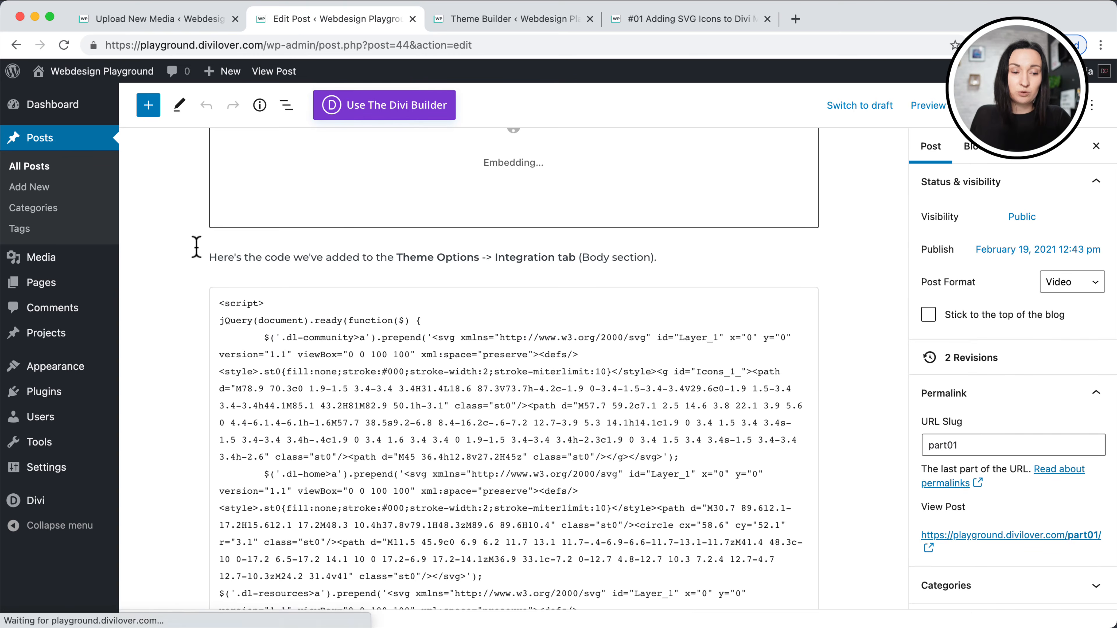
{"action": "left_click", "coordinate": [148, 104]}
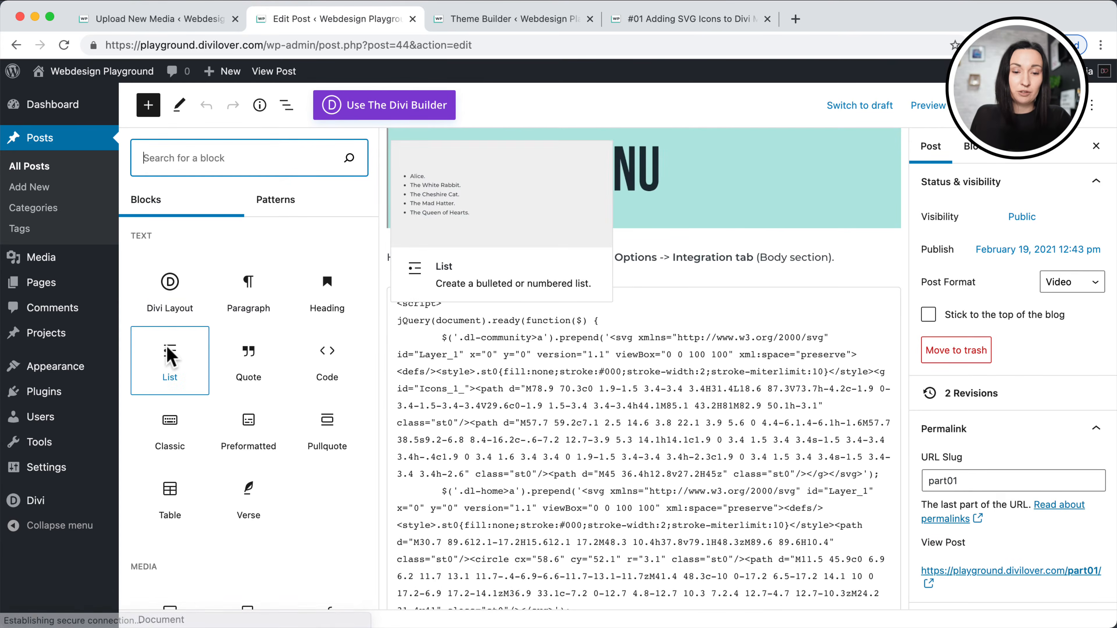
{"action": "scroll", "coordinate": [691, 285], "scroll_direction": "up", "scroll_amount": 3}
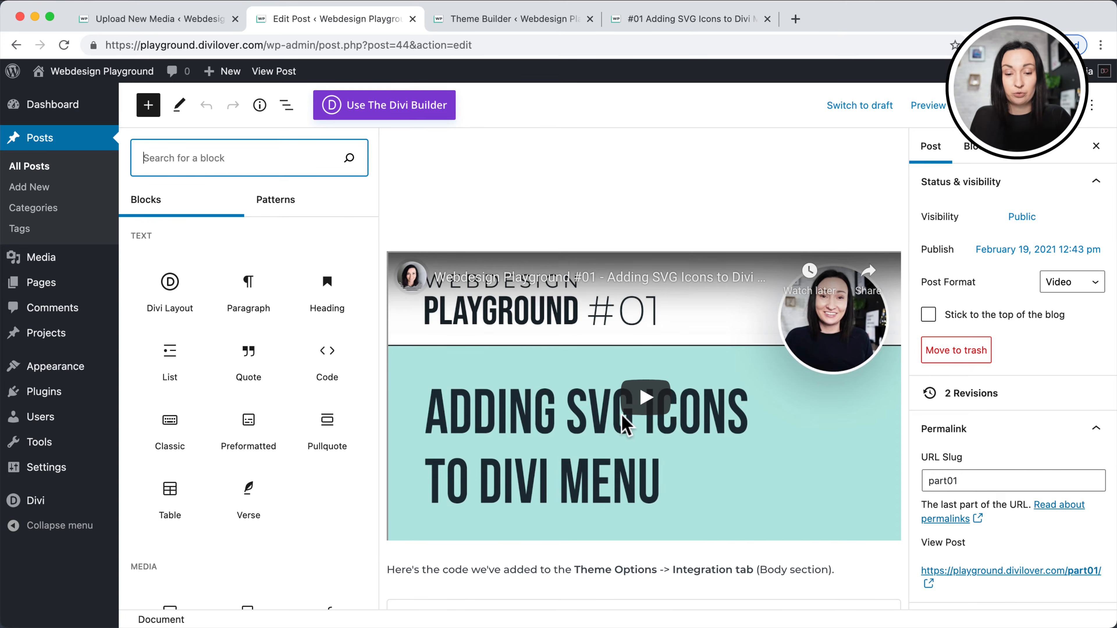
{"action": "scroll", "coordinate": [593, 419], "scroll_direction": "down", "scroll_amount": 7}
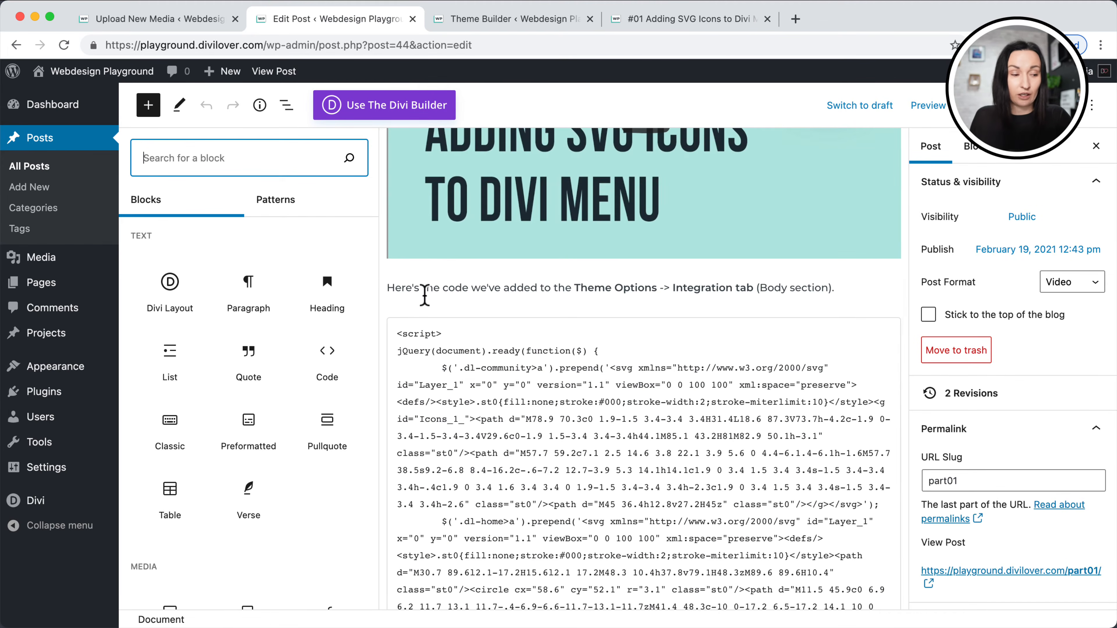
{"action": "scroll", "coordinate": [439, 414], "scroll_direction": "down", "scroll_amount": 1}
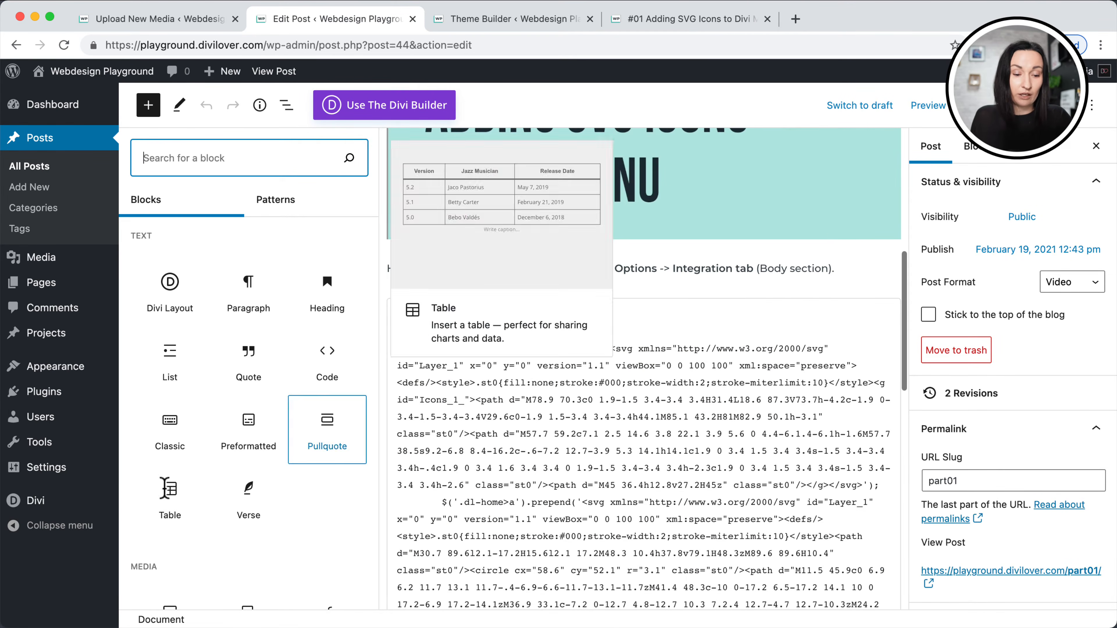
{"action": "scroll", "coordinate": [311, 445], "scroll_direction": "down", "scroll_amount": 2}
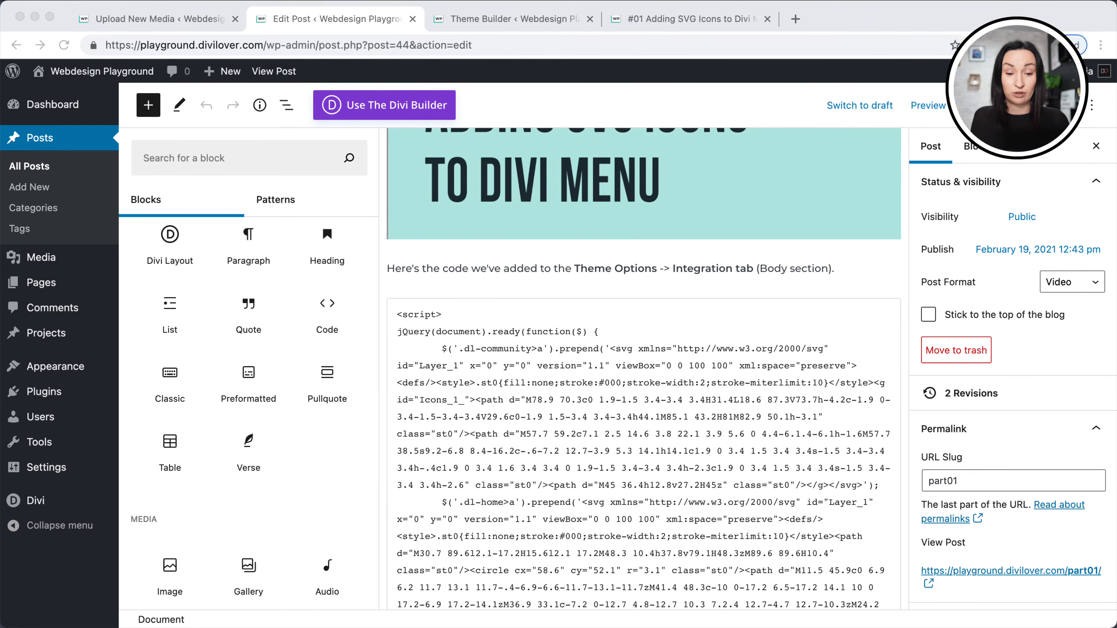
{"action": "scroll", "coordinate": [643, 369], "scroll_direction": "down", "scroll_amount": 3}
{"action": "scroll", "coordinate": [642, 370], "scroll_direction": "down", "scroll_amount": 2}
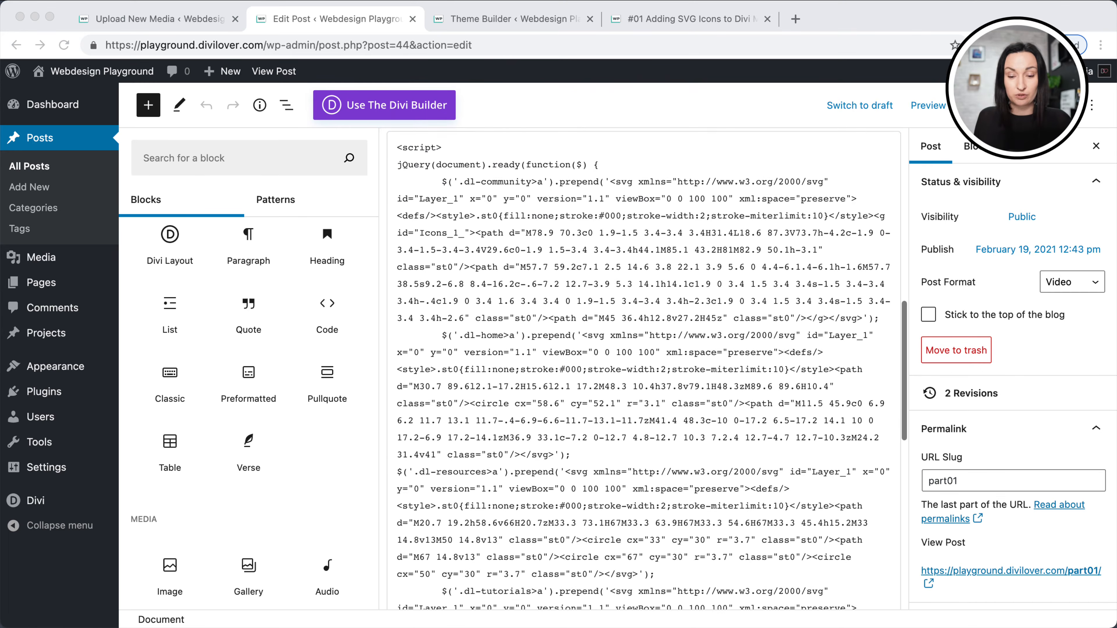
{"action": "scroll", "coordinate": [642, 370], "scroll_direction": "up", "scroll_amount": 5}
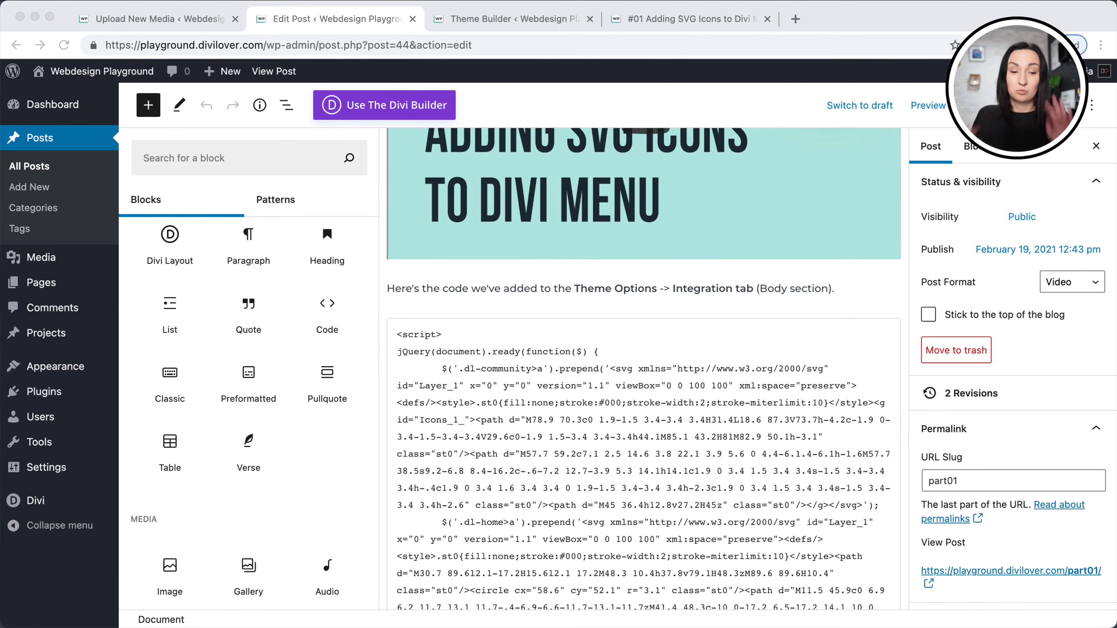
{"action": "scroll", "coordinate": [642, 335], "scroll_direction": "up", "scroll_amount": 5}
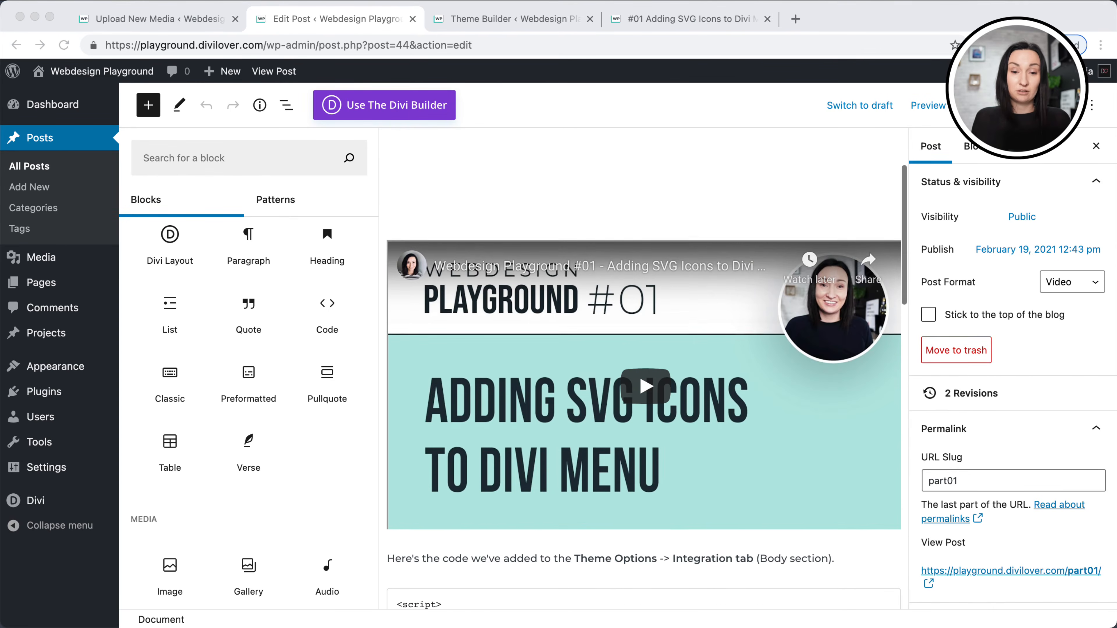
Inspect the live post's area below the meta row and compare it with the content in the post editor.
{"action": "left_click", "coordinate": [514, 18]}
{"action": "left_click", "coordinate": [716, 22]}
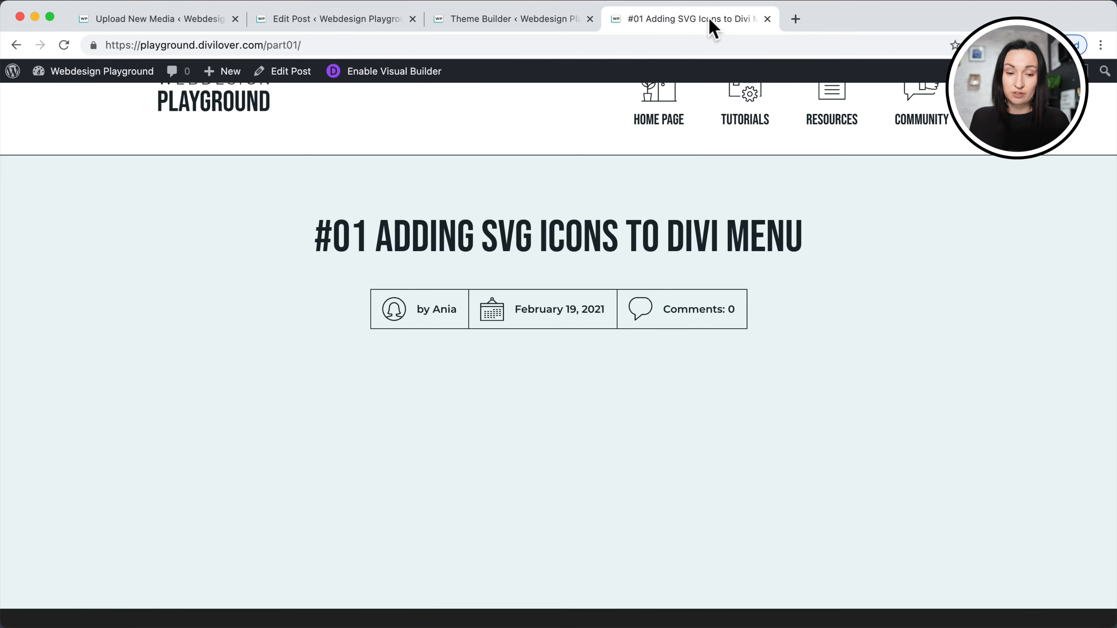
{"action": "scroll", "coordinate": [489, 282], "scroll_direction": "down", "scroll_amount": 4}
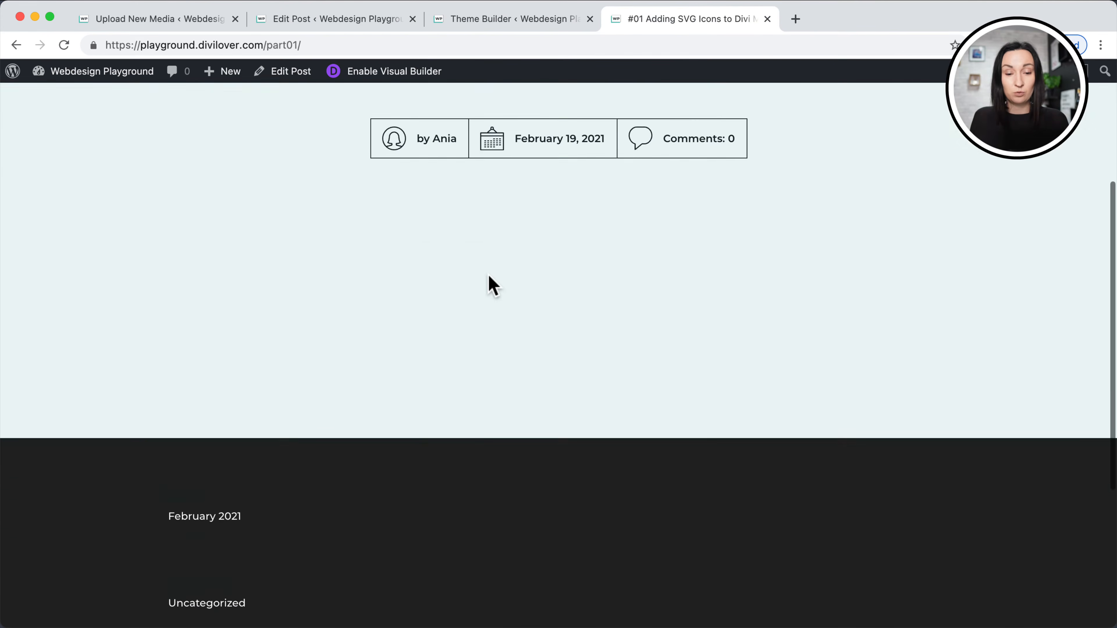
{"action": "scroll", "coordinate": [489, 282], "scroll_direction": "up", "scroll_amount": 6}
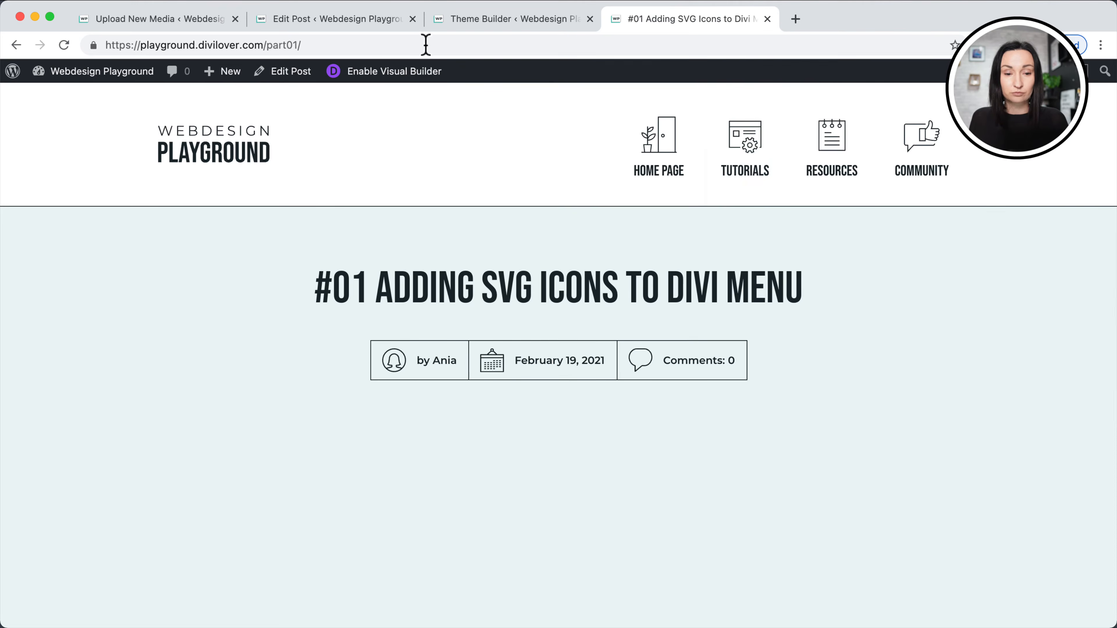
{"action": "left_click", "coordinate": [359, 24]}
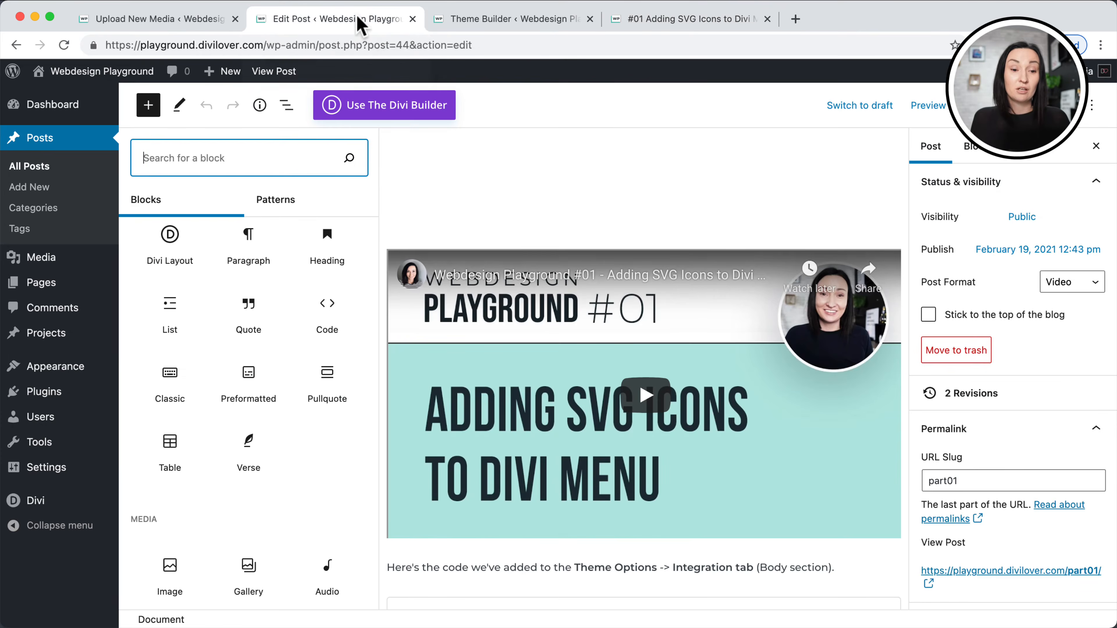
In the Theme Builder body layout, accept the open blurb settings and add a regular section with a single-column row below the title section.
{"action": "left_click", "coordinate": [523, 22]}
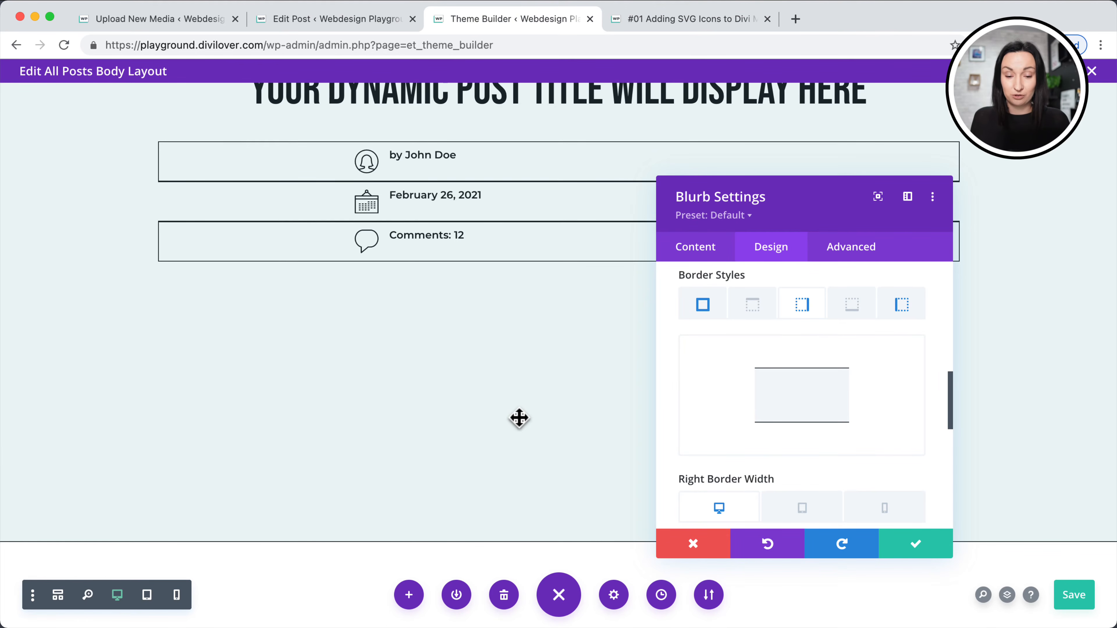
{"action": "left_click", "coordinate": [918, 545]}
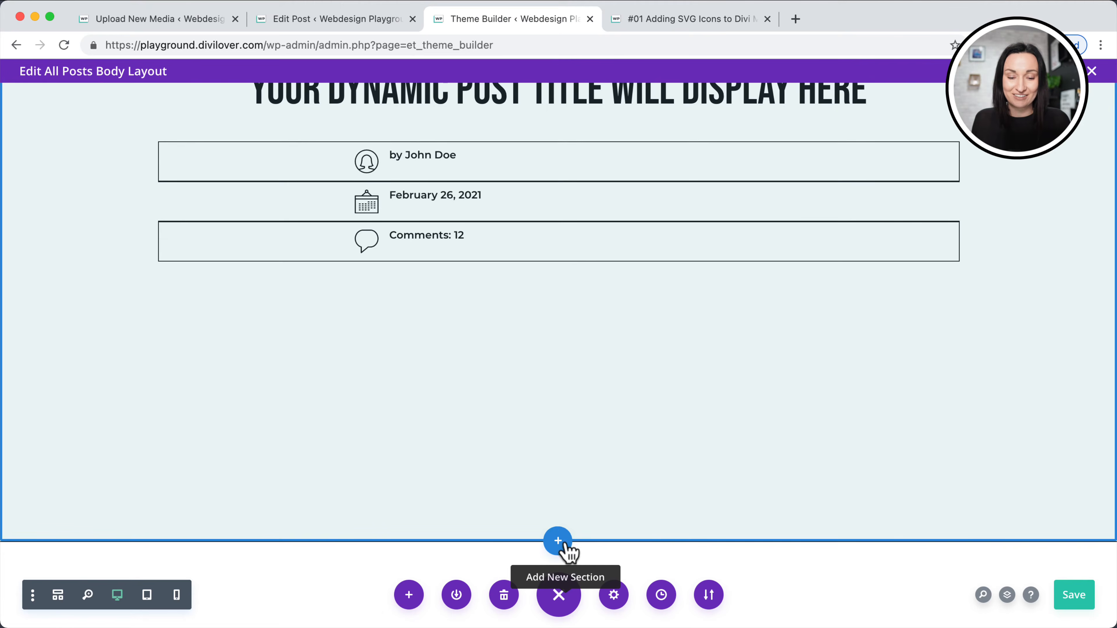
{"action": "left_click", "coordinate": [558, 541]}
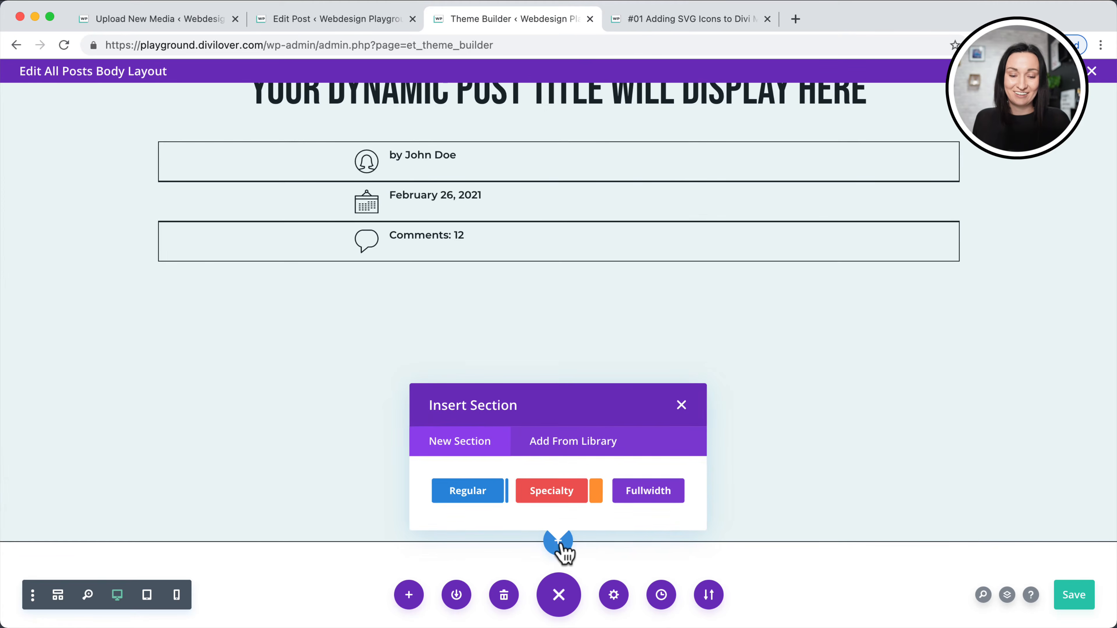
{"action": "left_click", "coordinate": [461, 497]}
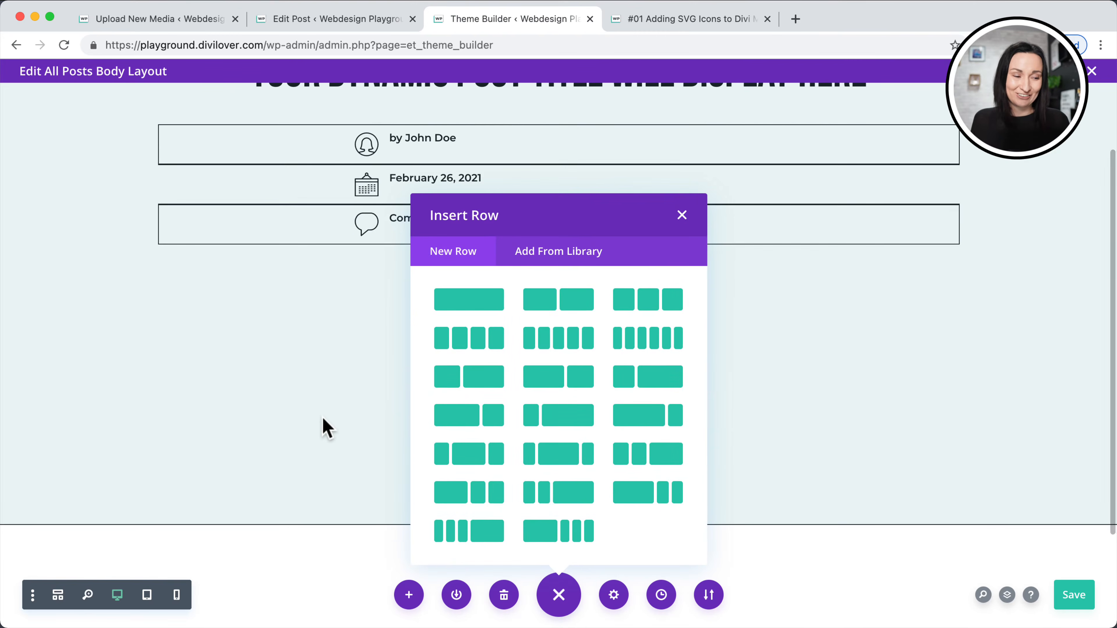
{"action": "scroll", "coordinate": [324, 419], "scroll_direction": "down", "scroll_amount": 3}
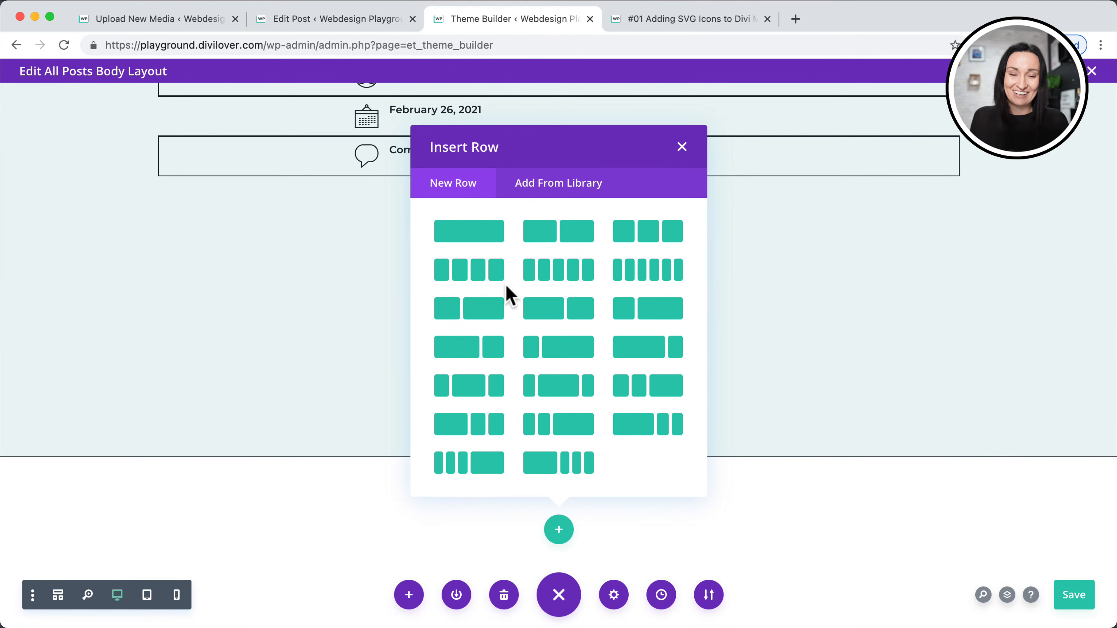
{"action": "left_click", "coordinate": [471, 233]}
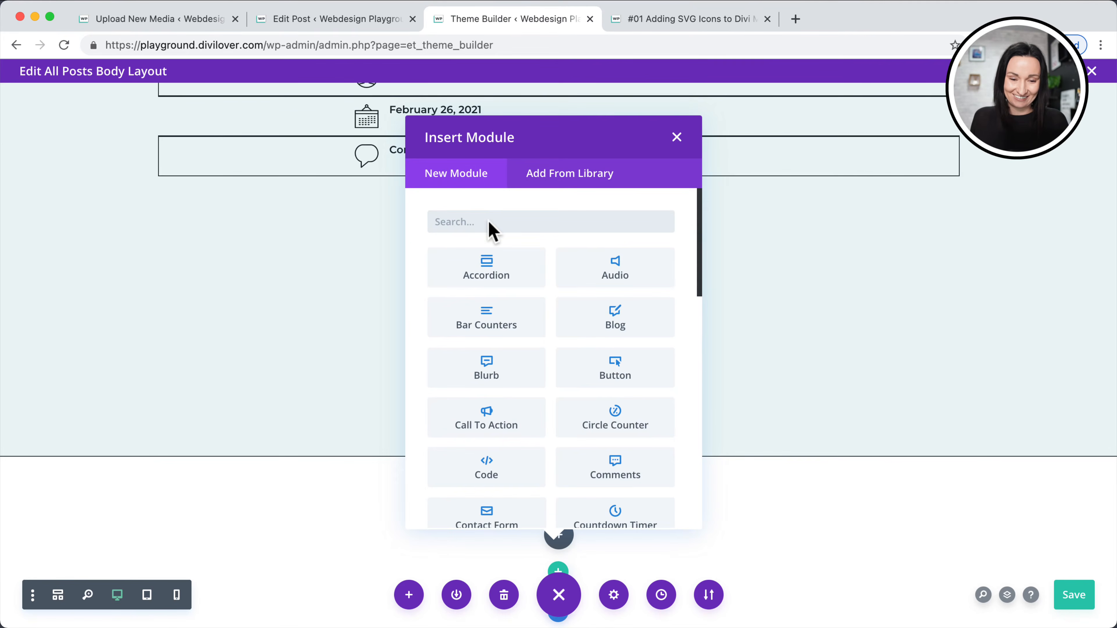
Insert a Post Content module into the new single-column row and review its placeholder content.
{"action": "type", "text": "post"}
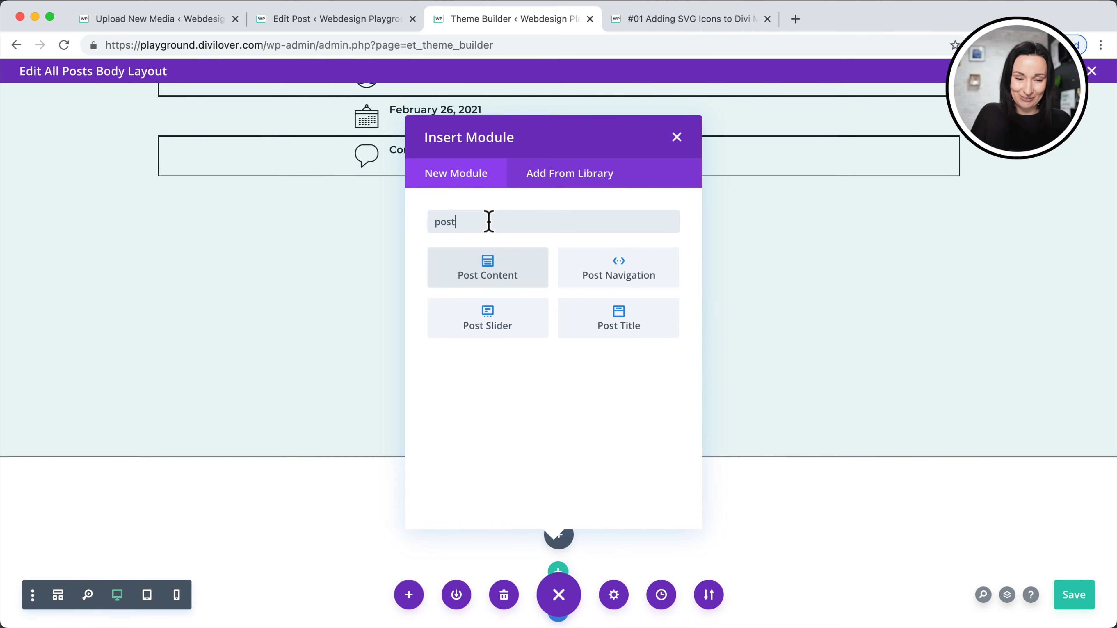
{"action": "left_click", "coordinate": [497, 258]}
{"action": "scroll", "coordinate": [498, 257], "scroll_direction": "down", "scroll_amount": 10}
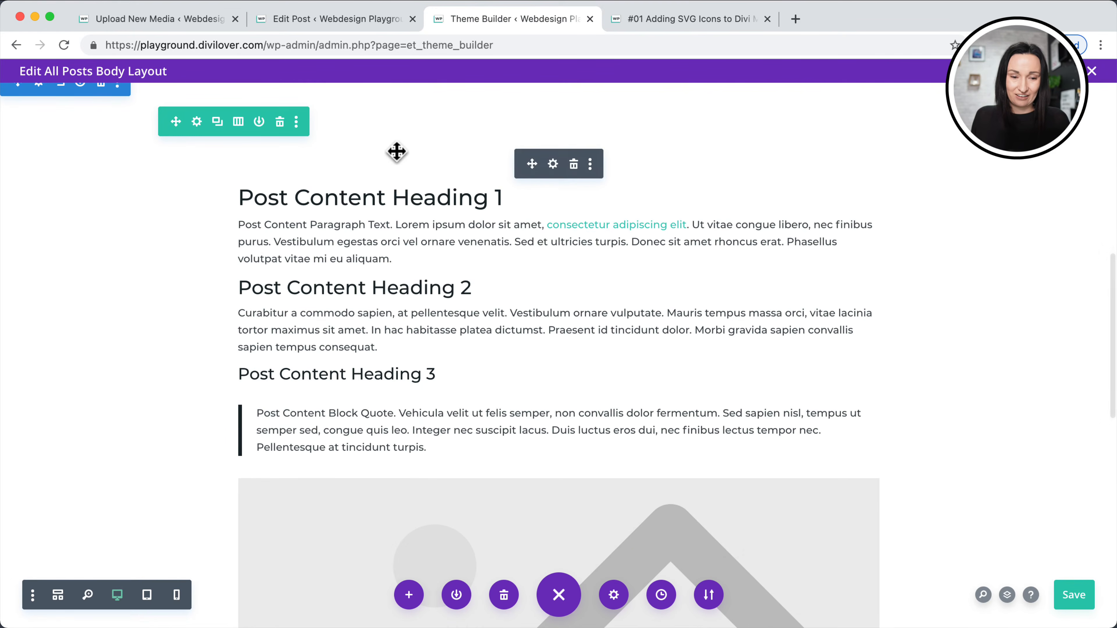
{"action": "scroll", "coordinate": [396, 151], "scroll_direction": "up", "scroll_amount": 5}
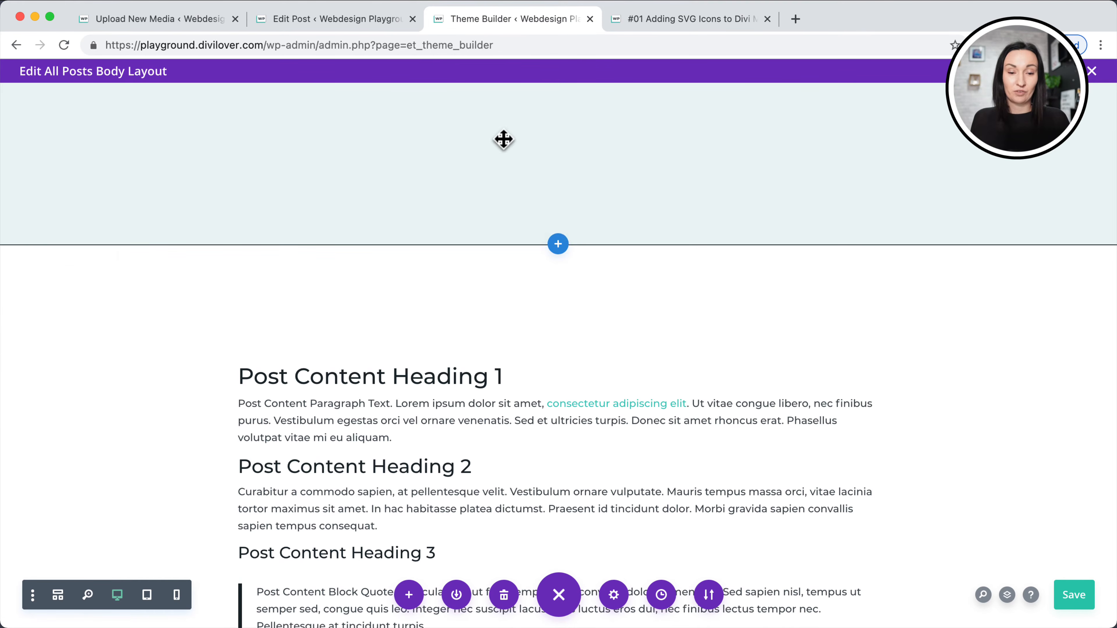
Save the layout and set the Post Content row's desktop top margin to -350px.
{"action": "mouse_move", "coordinate": [199, 307]}
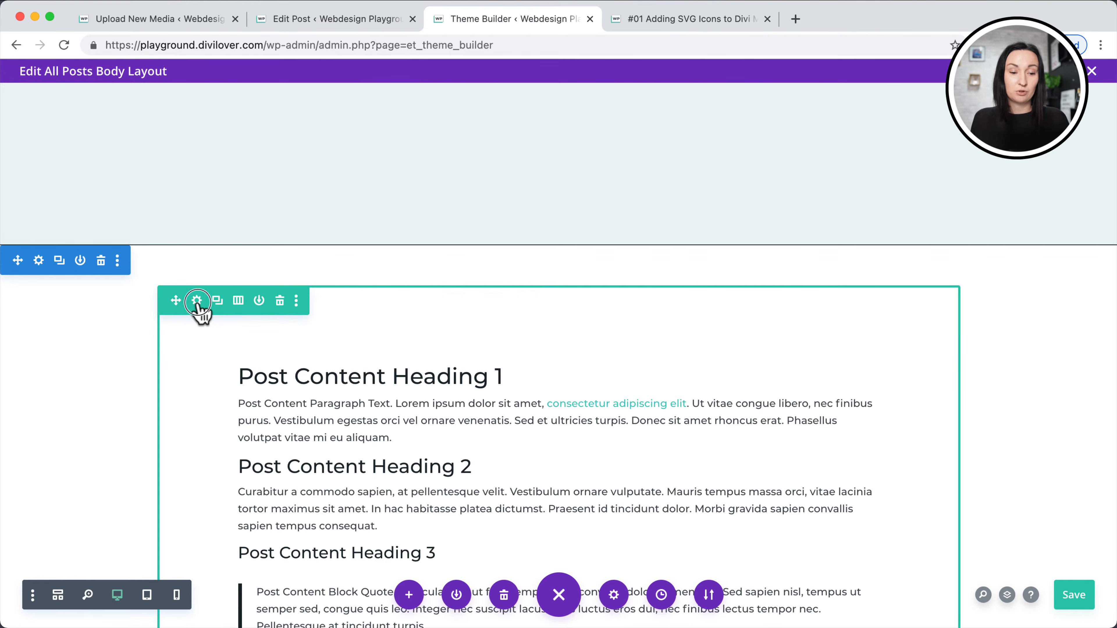
{"action": "left_click", "coordinate": [197, 301]}
{"action": "left_click", "coordinate": [769, 247]}
{"action": "scroll", "coordinate": [766, 332], "scroll_direction": "down", "scroll_amount": 3}
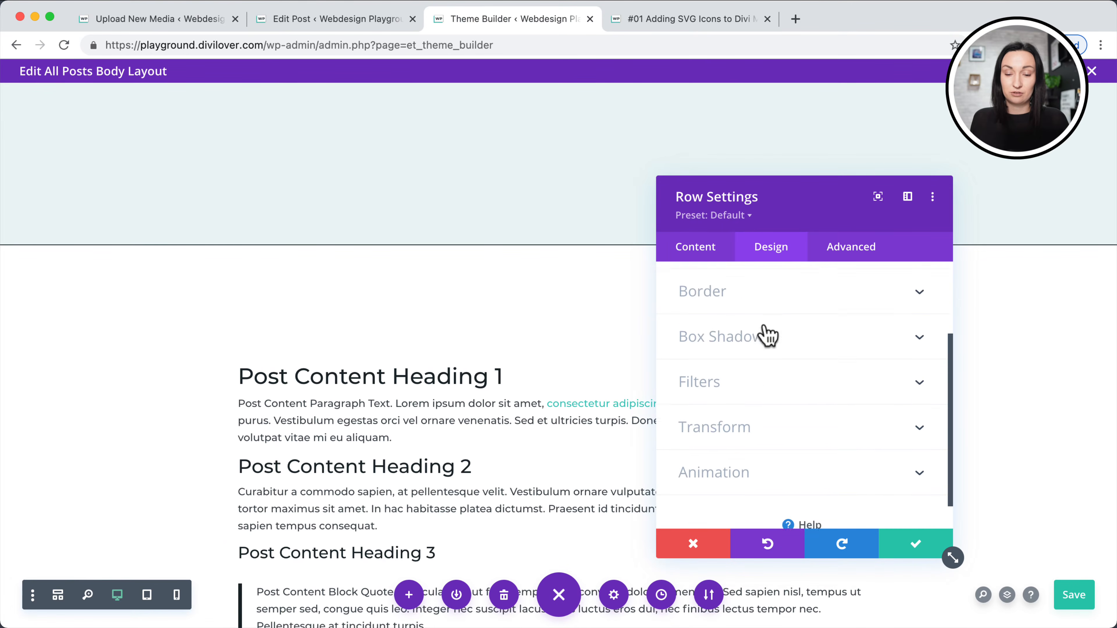
{"action": "scroll", "coordinate": [765, 335], "scroll_direction": "up", "scroll_amount": 2}
{"action": "key", "text": "super+s"}
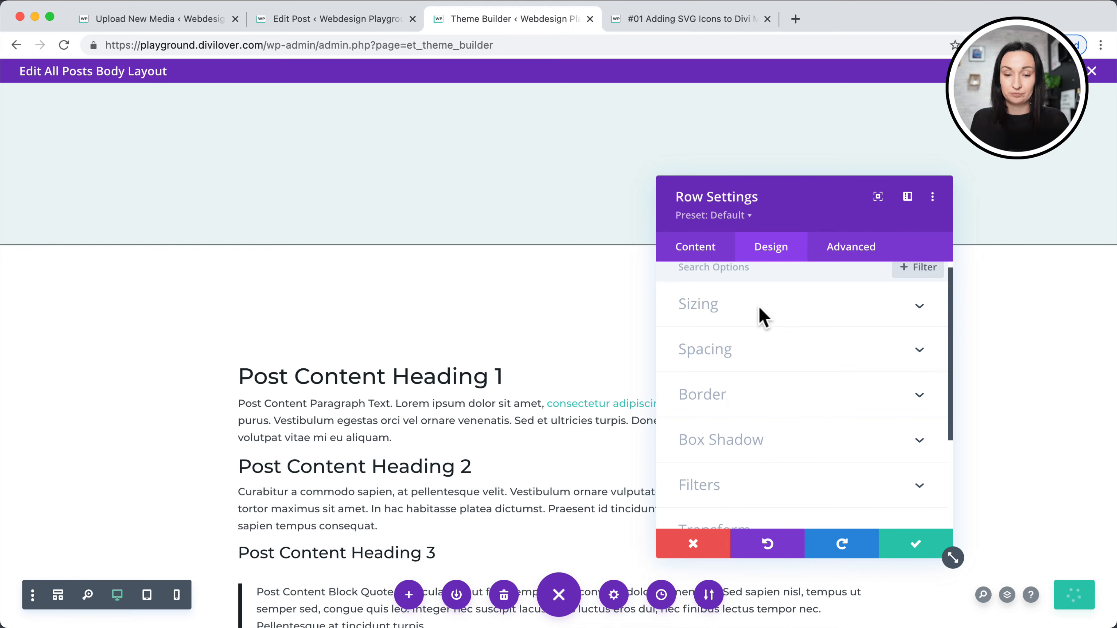
{"action": "left_click", "coordinate": [749, 350]}
{"action": "left_click", "coordinate": [699, 338]}
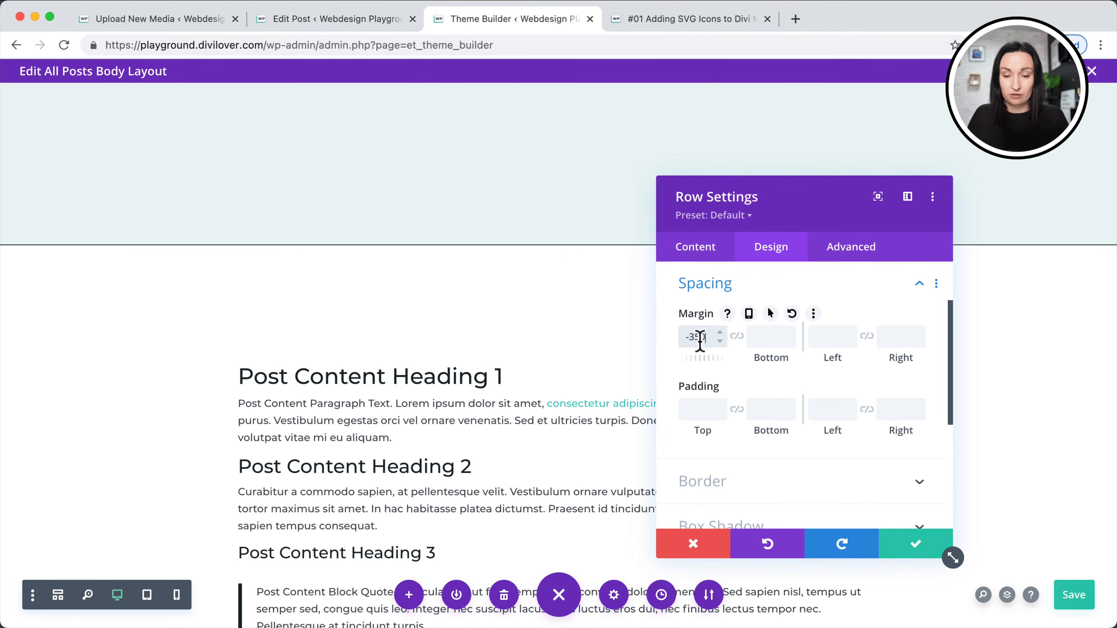
{"action": "type", "text": "-350px"}
{"action": "scroll", "coordinate": [237, 265], "scroll_direction": "up", "scroll_amount": 5}
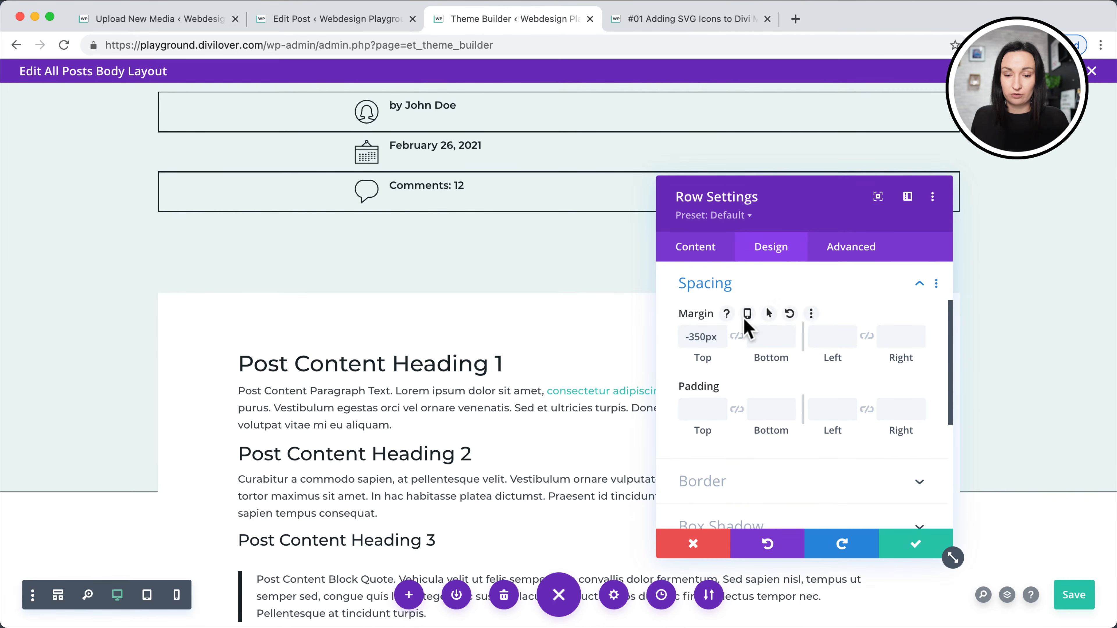
Give the row responsive top margins of -200px on tablet and -100px on phone.
{"action": "left_click", "coordinate": [749, 313]}
{"action": "left_click", "coordinate": [791, 349]}
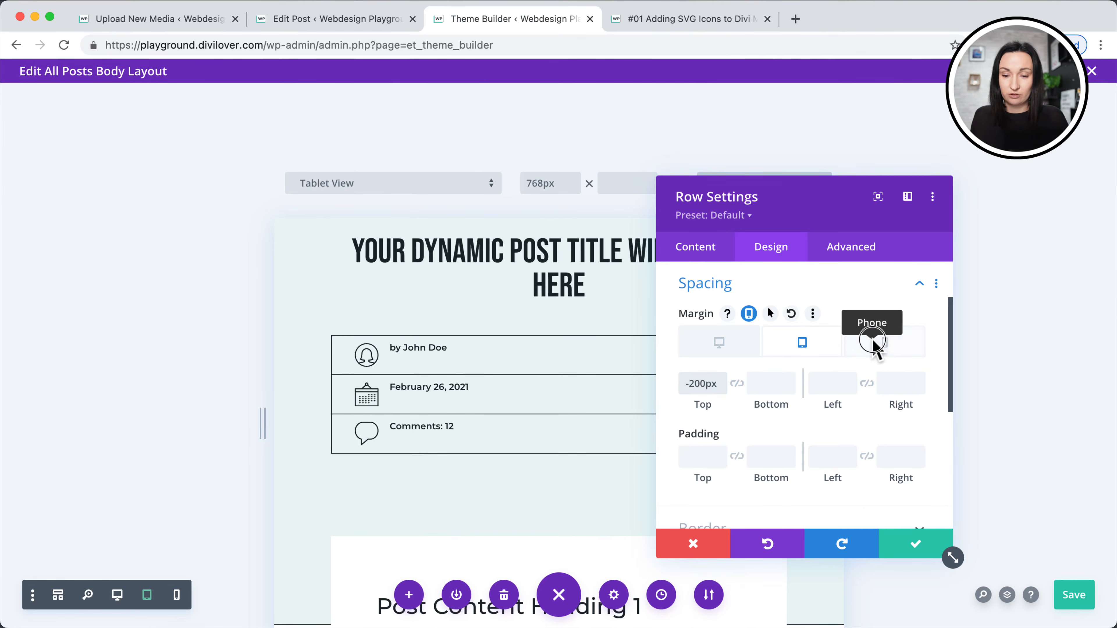
{"action": "left_click", "coordinate": [877, 342]}
{"action": "left_click", "coordinate": [698, 384]}
{"action": "type", "text": "-"}
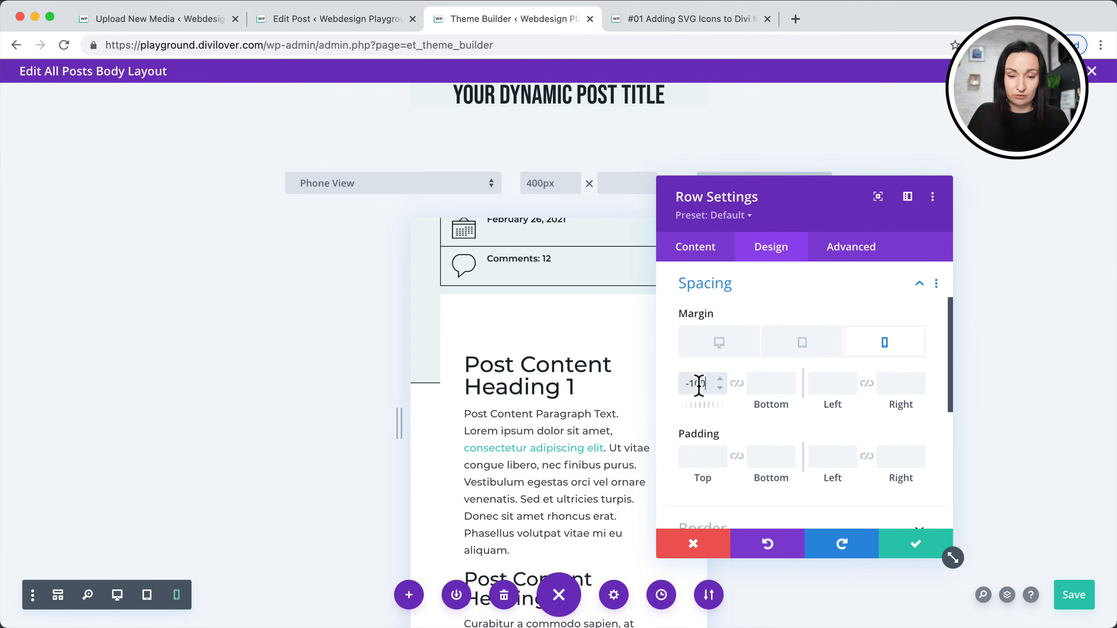
{"action": "type", "text": "100"}
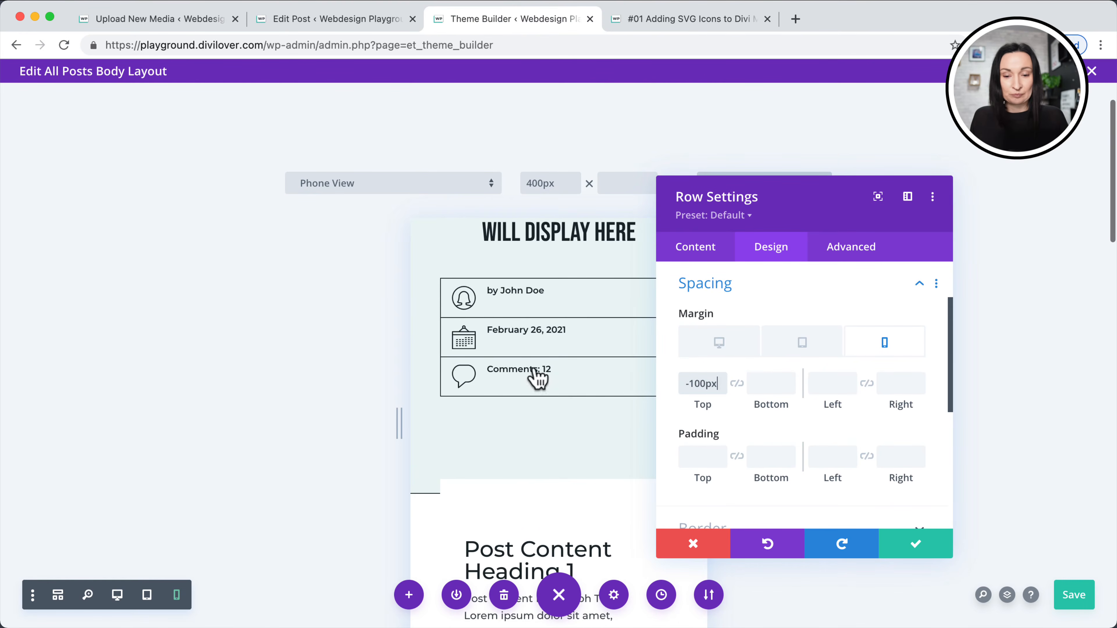
Switch the Post Content row's margin options back to desktop, check its background options and accept the row settings.
{"action": "left_click", "coordinate": [716, 356]}
{"action": "scroll", "coordinate": [429, 449], "scroll_direction": "down", "scroll_amount": 4}
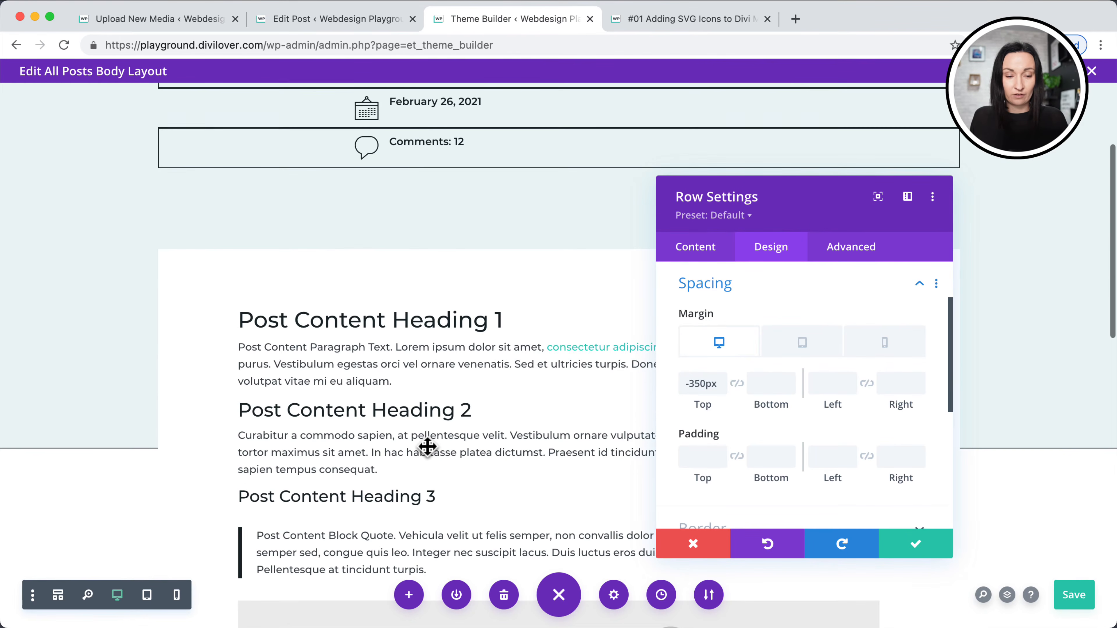
{"action": "left_click", "coordinate": [679, 256]}
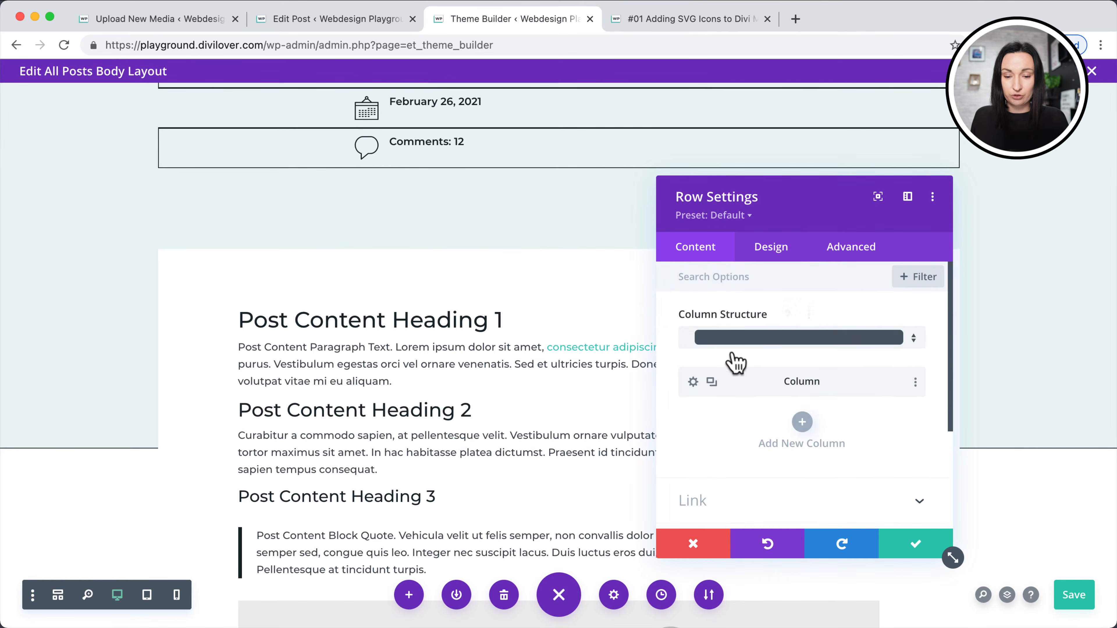
{"action": "scroll", "coordinate": [737, 361], "scroll_direction": "down", "scroll_amount": 3}
{"action": "left_click", "coordinate": [741, 396]}
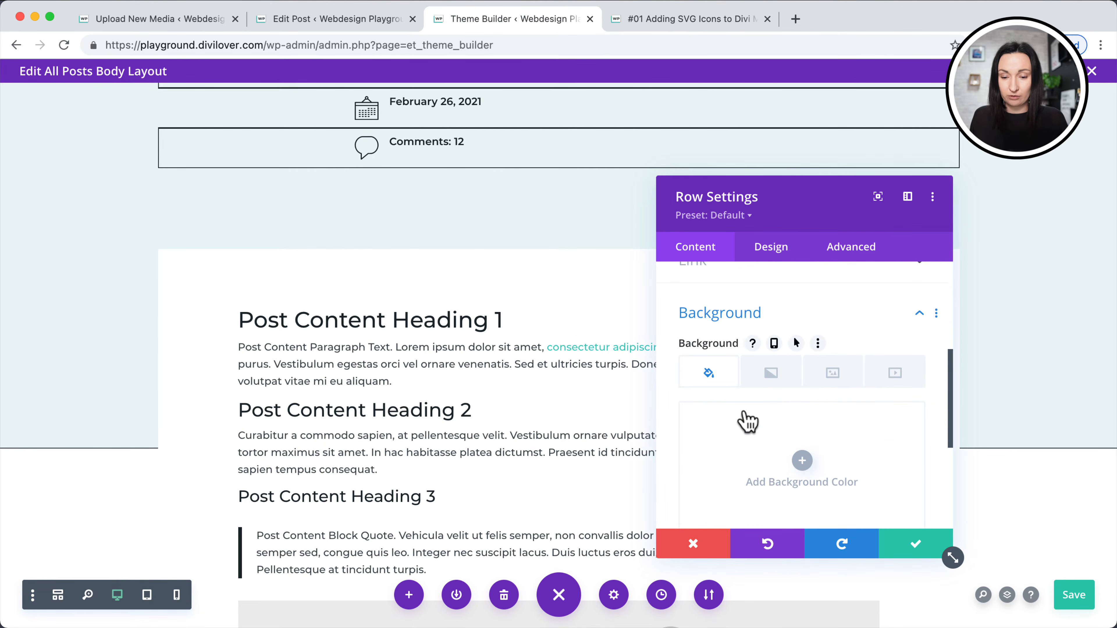
{"action": "left_click", "coordinate": [915, 544]}
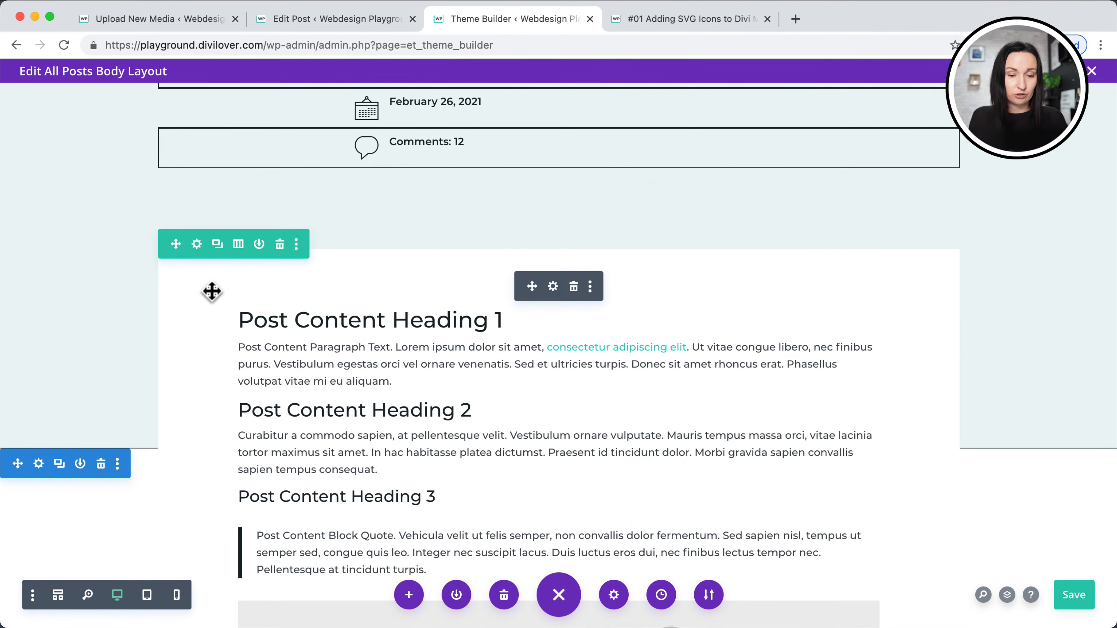
{"action": "scroll", "coordinate": [272, 389], "scroll_direction": "up", "scroll_amount": 1}
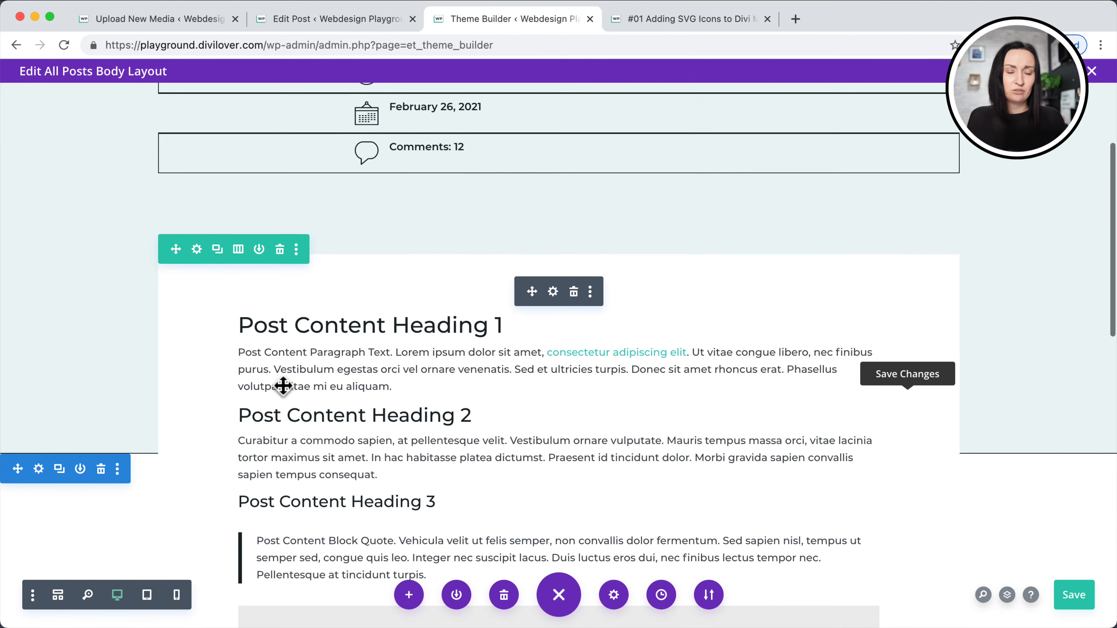
{"action": "scroll", "coordinate": [282, 350], "scroll_direction": "up", "scroll_amount": 1}
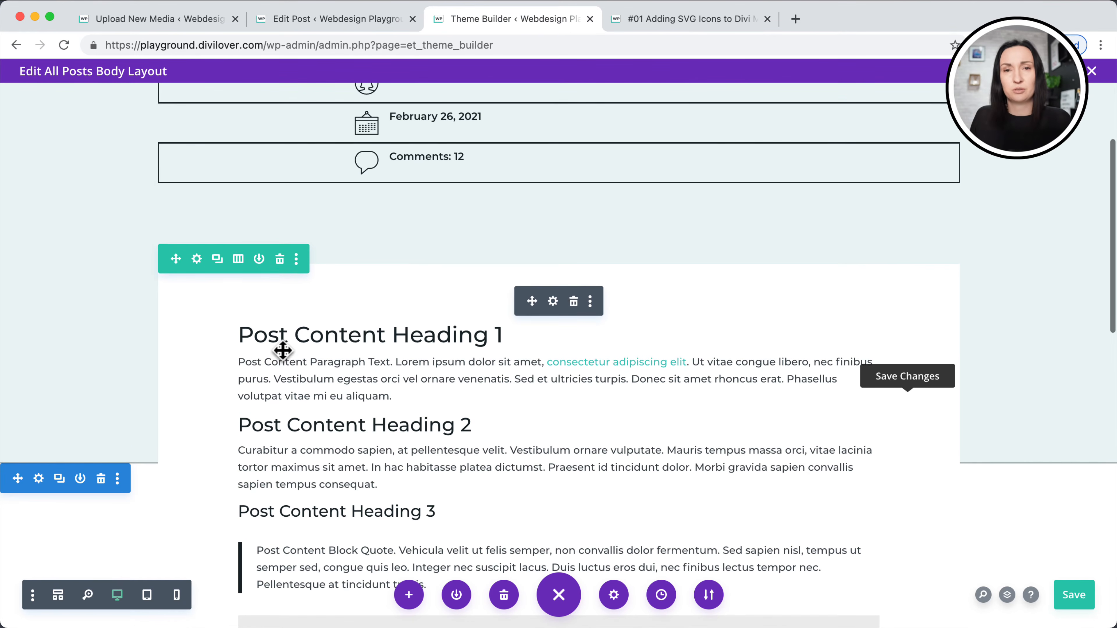
Give the section containing the Post Content row a fully transparent background and accept the section settings.
{"action": "left_click", "coordinate": [39, 479]}
{"action": "left_click", "coordinate": [781, 361]}
{"action": "scroll", "coordinate": [775, 436], "scroll_direction": "down", "scroll_amount": 3}
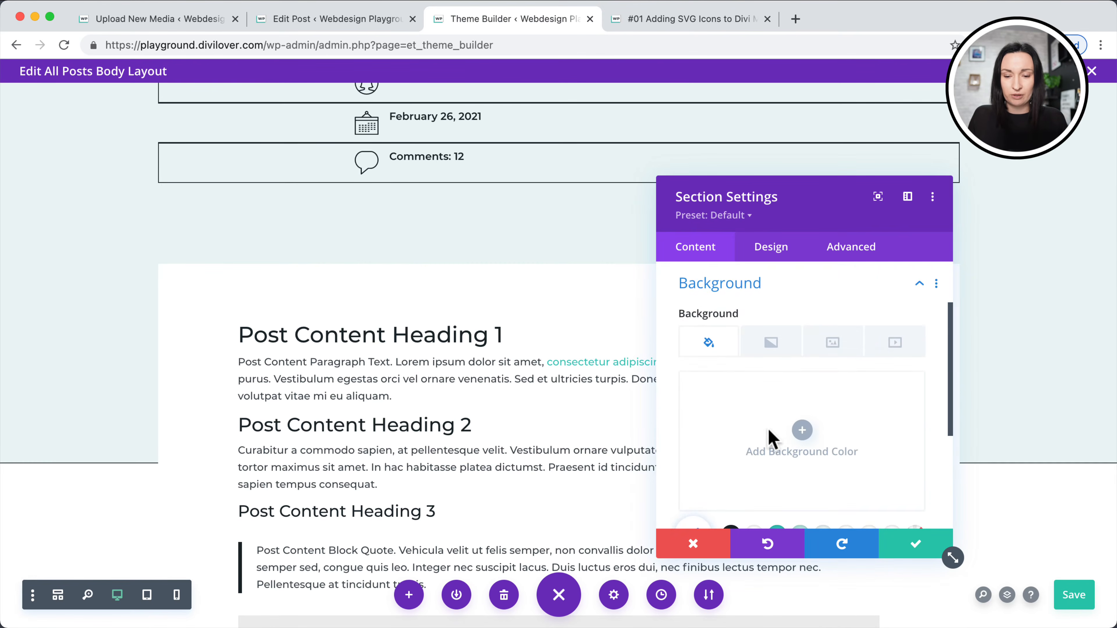
{"action": "scroll", "coordinate": [790, 440], "scroll_direction": "down", "scroll_amount": 2}
{"action": "left_click", "coordinate": [915, 420]}
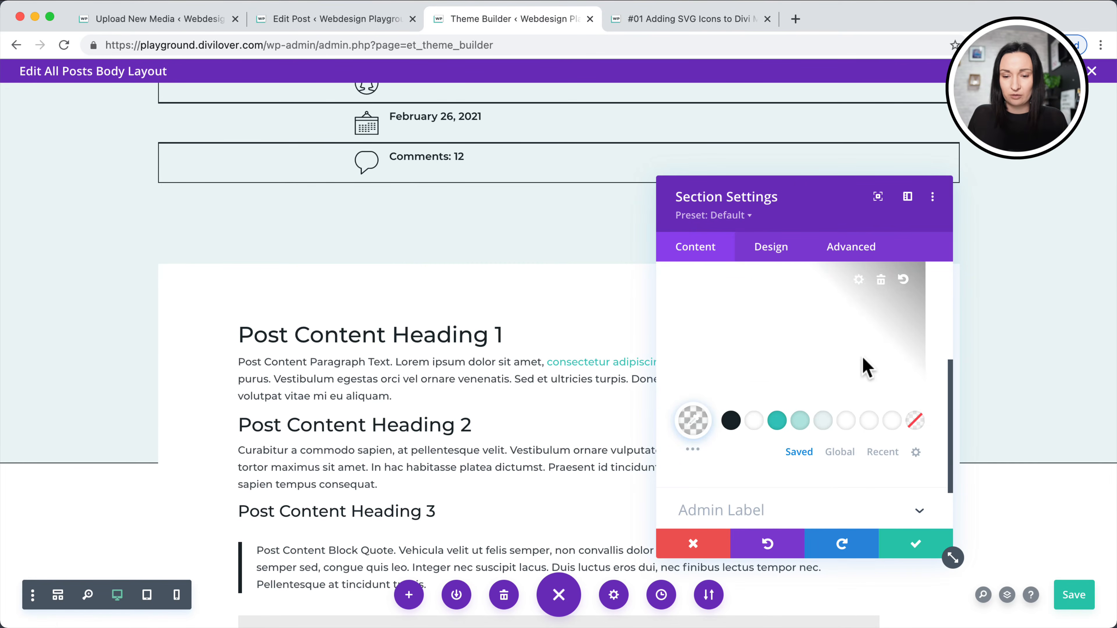
{"action": "scroll", "coordinate": [862, 367], "scroll_direction": "up", "scroll_amount": 2}
{"action": "left_click", "coordinate": [846, 429]}
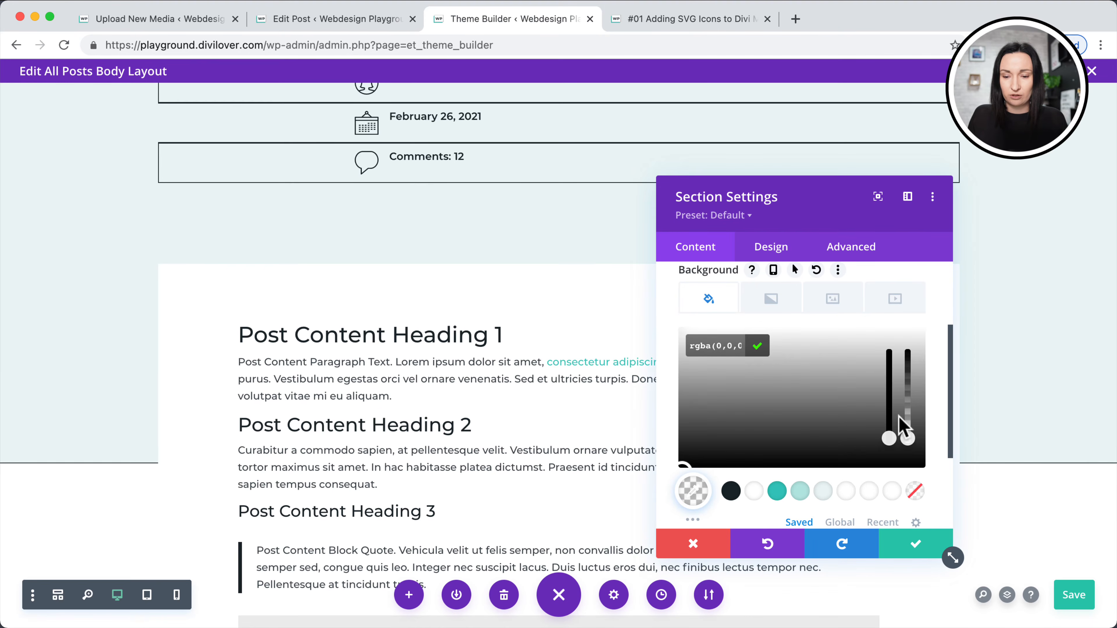
{"action": "left_click", "coordinate": [936, 467]}
{"action": "left_click", "coordinate": [919, 547]}
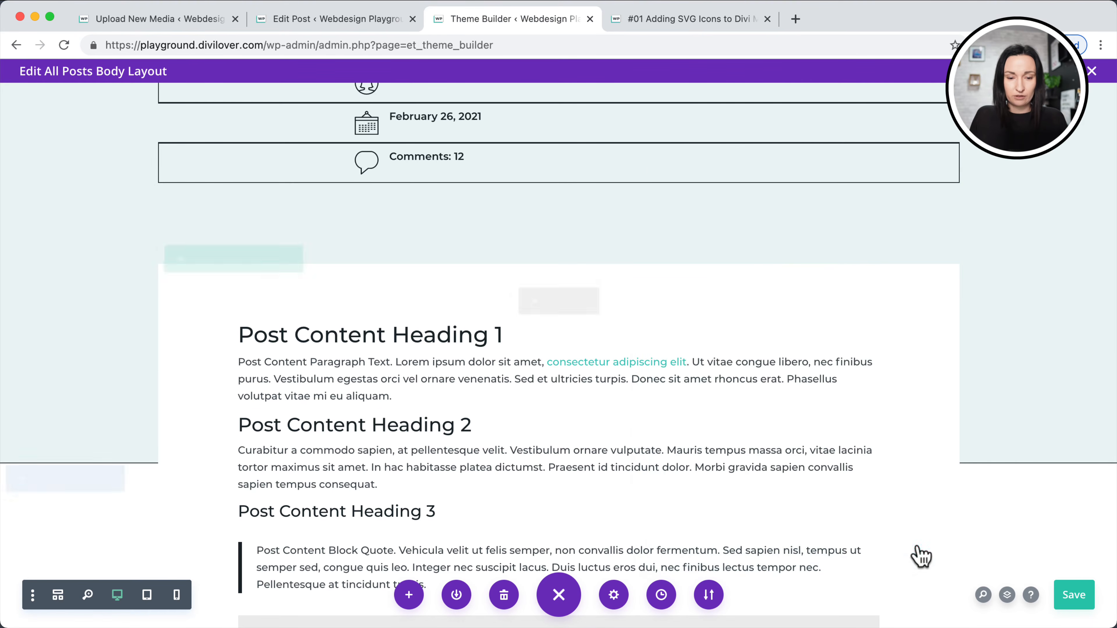
Review the Post Content placeholder, save the body layout and reload the live "#01 Adding SVG Icons to Divi Menu" post.
{"action": "scroll", "coordinate": [532, 440], "scroll_direction": "down", "scroll_amount": 2}
{"action": "scroll", "coordinate": [532, 440], "scroll_direction": "down", "scroll_amount": 10}
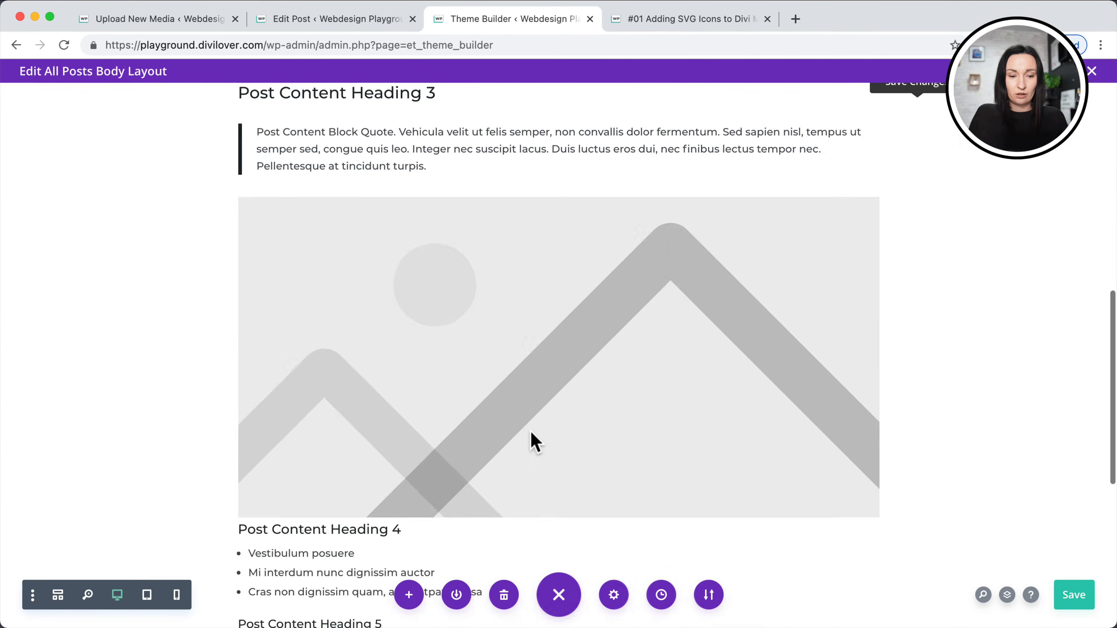
{"action": "scroll", "coordinate": [534, 442], "scroll_direction": "up", "scroll_amount": 8}
{"action": "scroll", "coordinate": [534, 442], "scroll_direction": "up", "scroll_amount": 5}
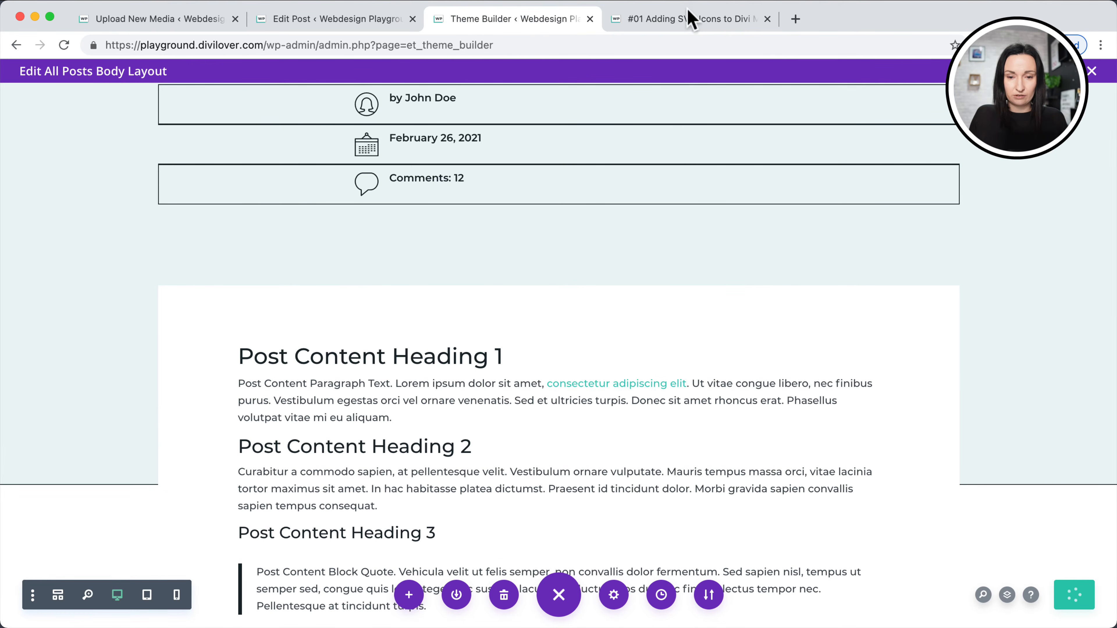
{"action": "left_click", "coordinate": [690, 19]}
{"action": "left_click", "coordinate": [64, 45]}
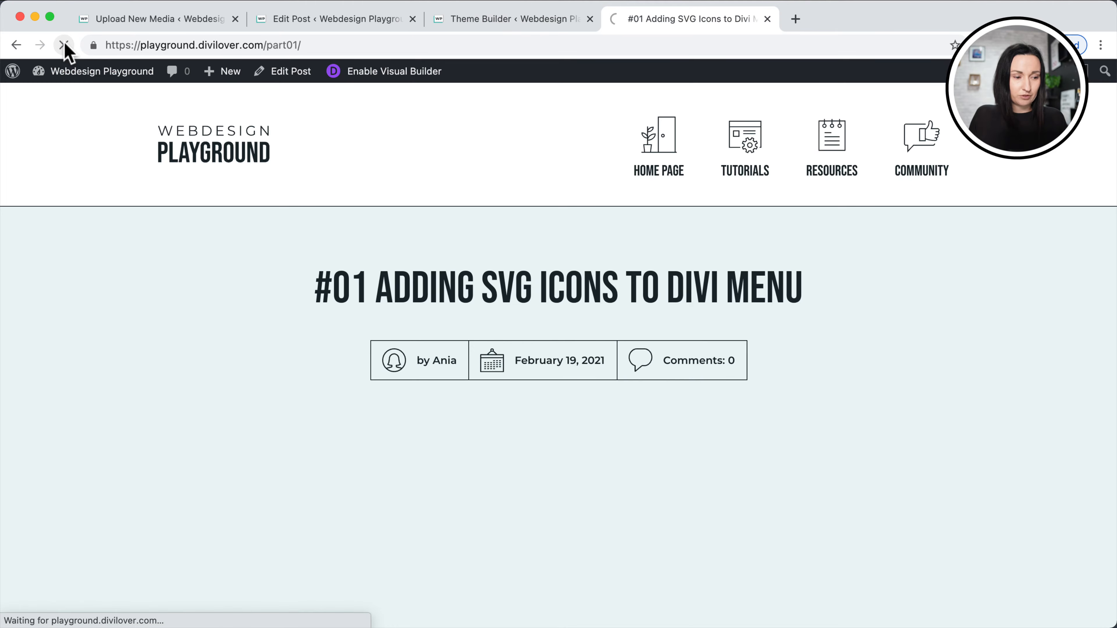
Examine the live post from the title down to the code block, checking how the video overlaps the title section.
{"action": "scroll", "coordinate": [106, 239], "scroll_direction": "down", "scroll_amount": 10}
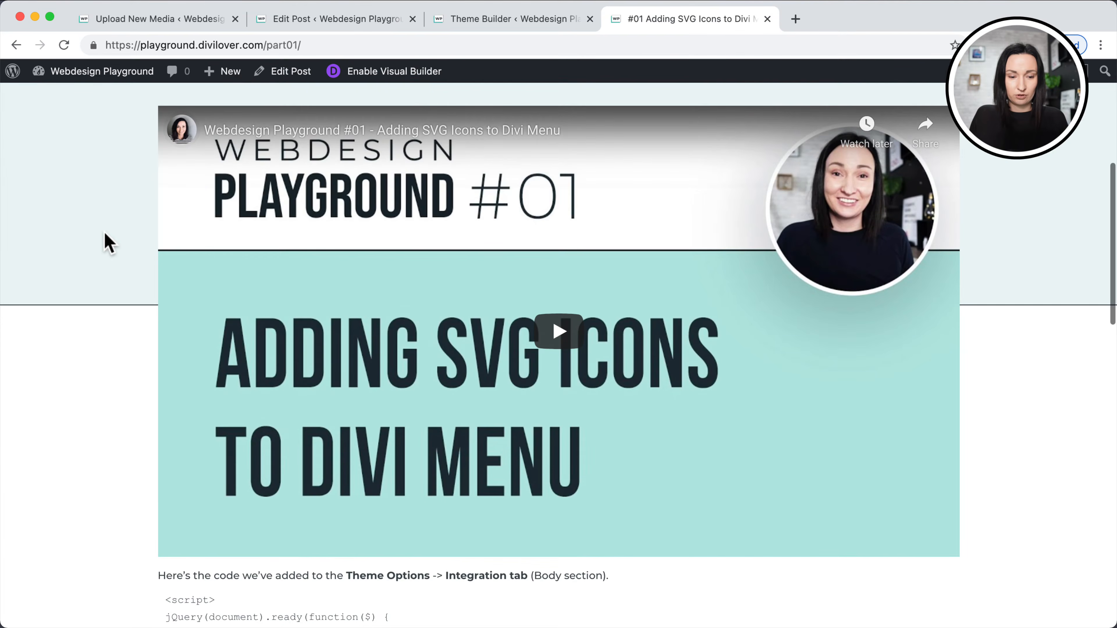
{"action": "scroll", "coordinate": [107, 242], "scroll_direction": "up", "scroll_amount": 10}
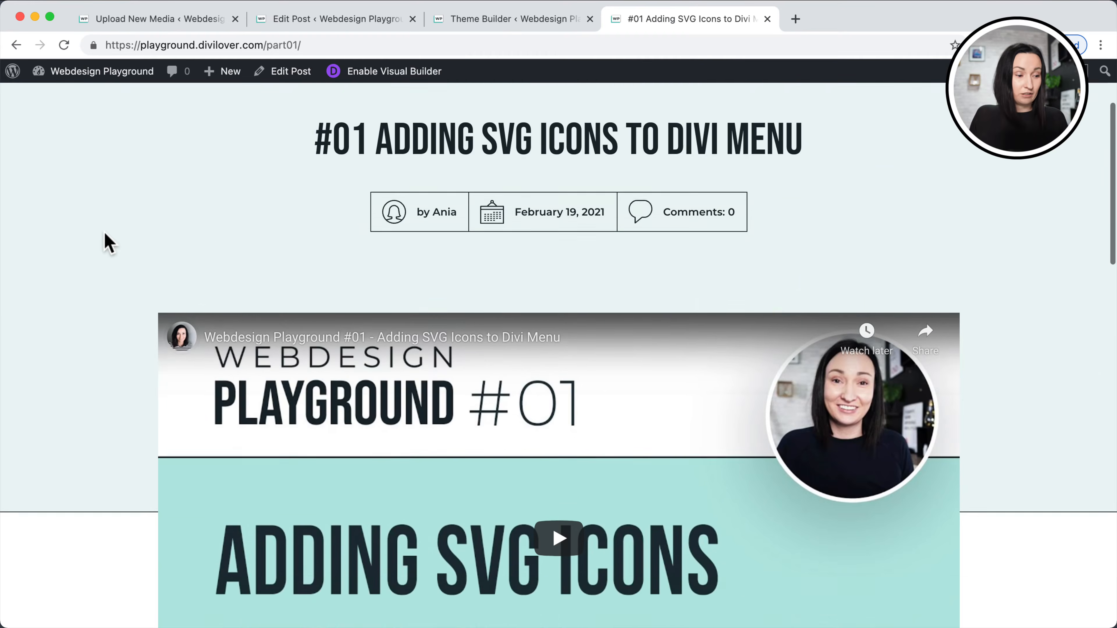
{"action": "scroll", "coordinate": [107, 242], "scroll_direction": "down", "scroll_amount": 7}
{"action": "scroll", "coordinate": [108, 242], "scroll_direction": "down", "scroll_amount": 10}
{"action": "scroll", "coordinate": [108, 242], "scroll_direction": "up", "scroll_amount": 6}
{"action": "scroll", "coordinate": [107, 242], "scroll_direction": "down", "scroll_amount": 8}
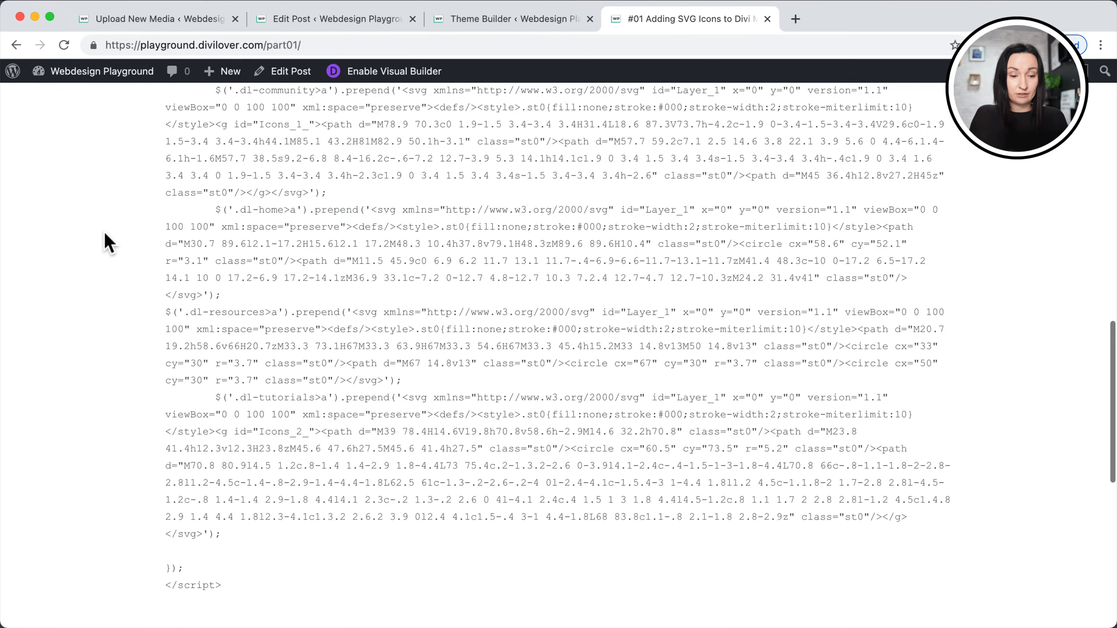
{"action": "scroll", "coordinate": [108, 242], "scroll_direction": "up", "scroll_amount": 4}
{"action": "scroll", "coordinate": [107, 242], "scroll_direction": "down", "scroll_amount": 10}
{"action": "scroll", "coordinate": [107, 242], "scroll_direction": "up", "scroll_amount": 15}
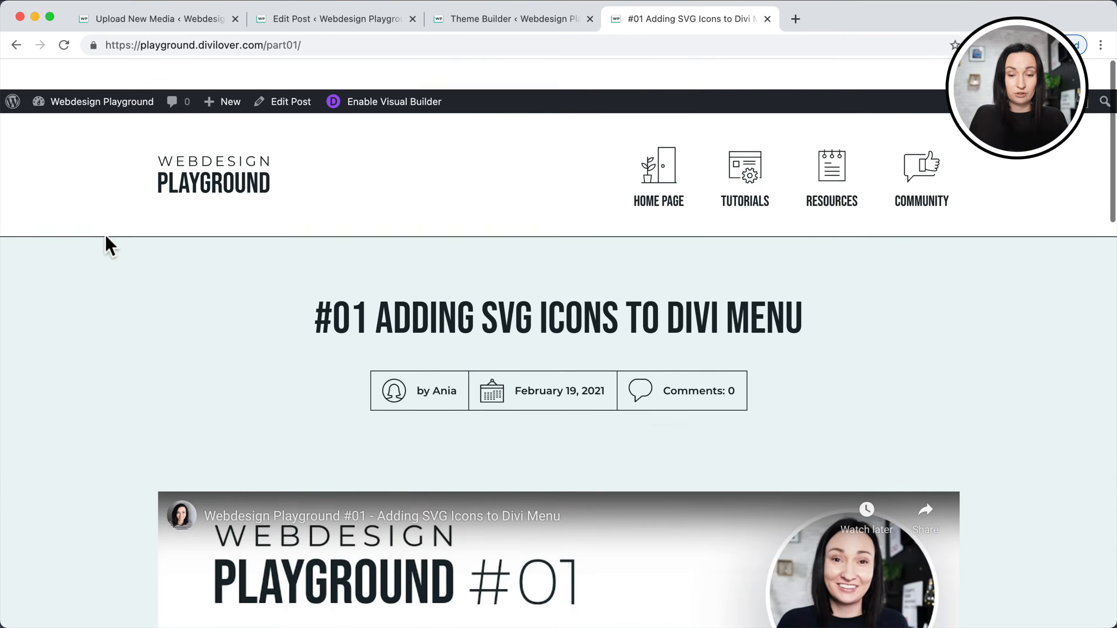
{"action": "scroll", "coordinate": [109, 244], "scroll_direction": "down", "scroll_amount": 1}
{"action": "scroll", "coordinate": [108, 242], "scroll_direction": "down", "scroll_amount": 5}
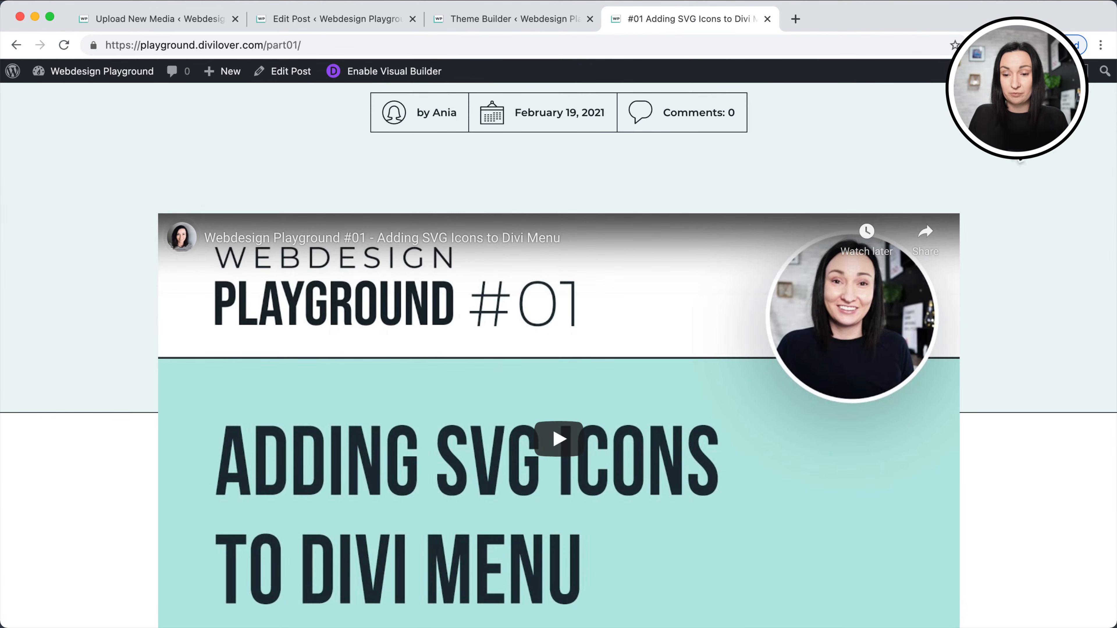
Open the browser's element inspector on the live post, select the video thumbnail and enlarge the inspector and its element tree.
{"action": "right_click", "coordinate": [1022, 141]}
{"action": "left_click", "coordinate": [949, 371]}
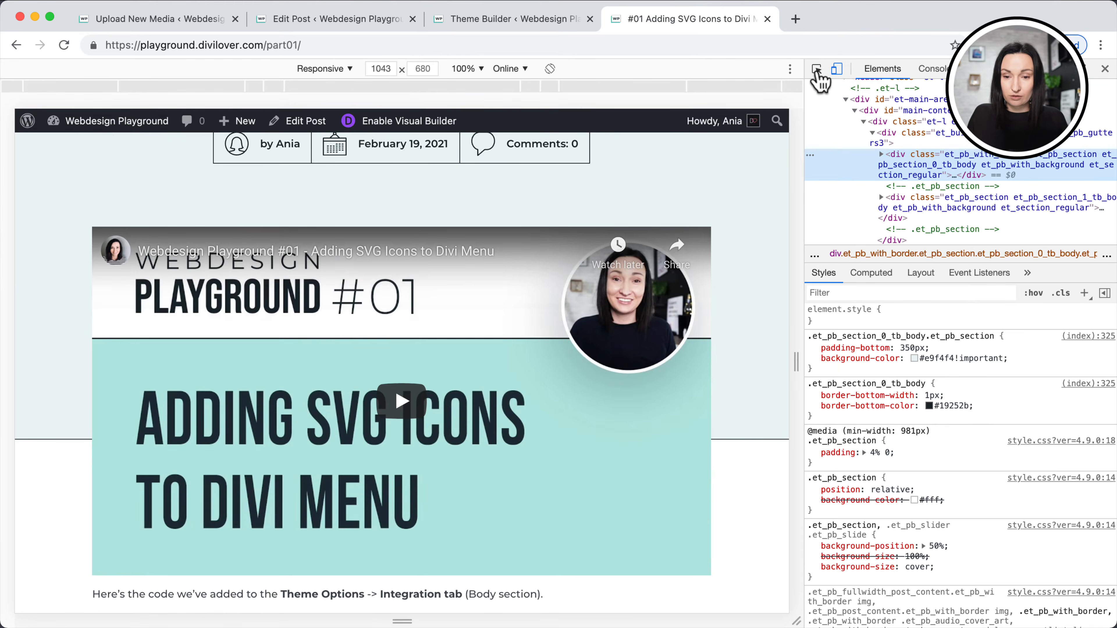
{"action": "left_click", "coordinate": [816, 69]}
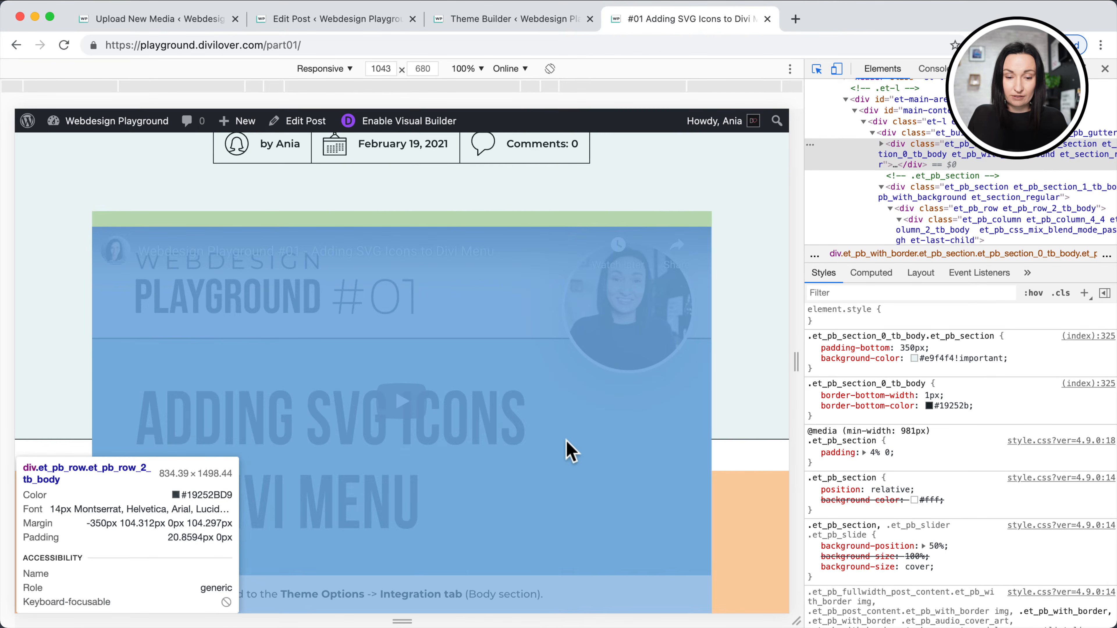
{"action": "left_click", "coordinate": [654, 411]}
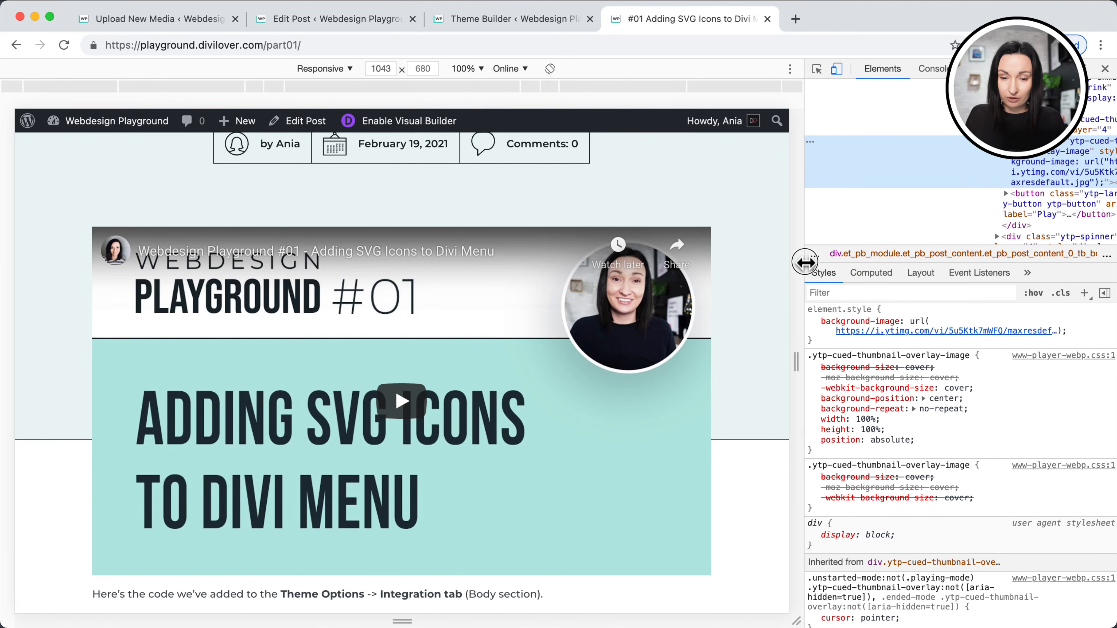
{"action": "left_click_drag", "start_coordinate": [803, 265], "coordinate": [720, 264]}
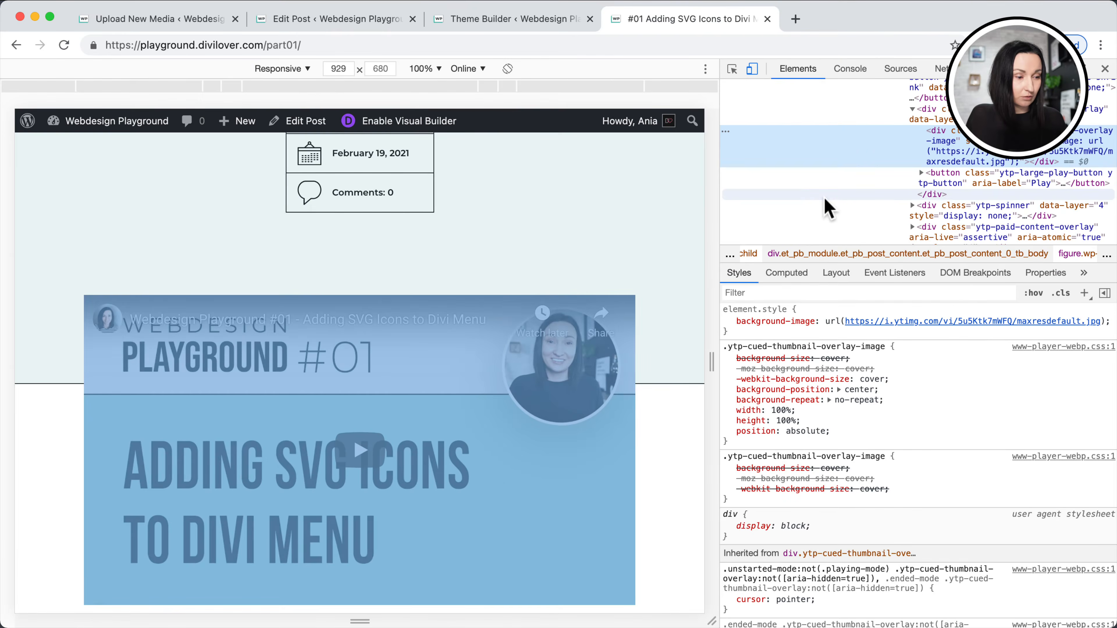
{"action": "left_click", "coordinate": [842, 288]}
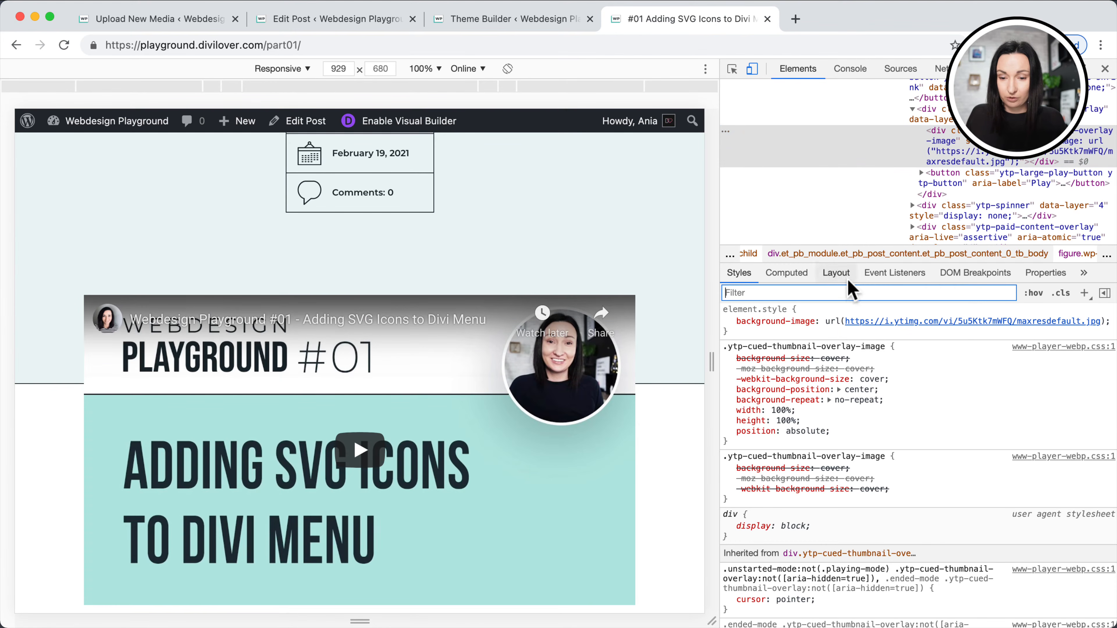
{"action": "left_click_drag", "start_coordinate": [853, 259], "coordinate": [853, 386]}
Trace the video's parent elements in the markup, inspecting the iframe, the wp-block-embed figure and its wrapper div.
{"action": "scroll", "coordinate": [852, 257], "scroll_direction": "up", "scroll_amount": 10}
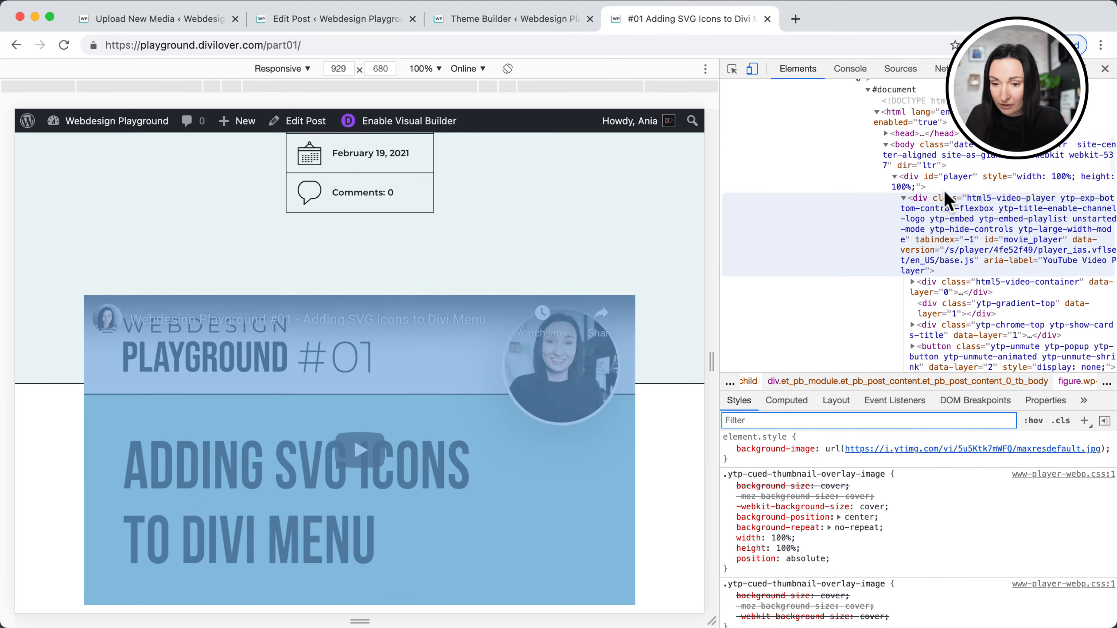
{"action": "scroll", "coordinate": [921, 155], "scroll_direction": "up", "scroll_amount": 2}
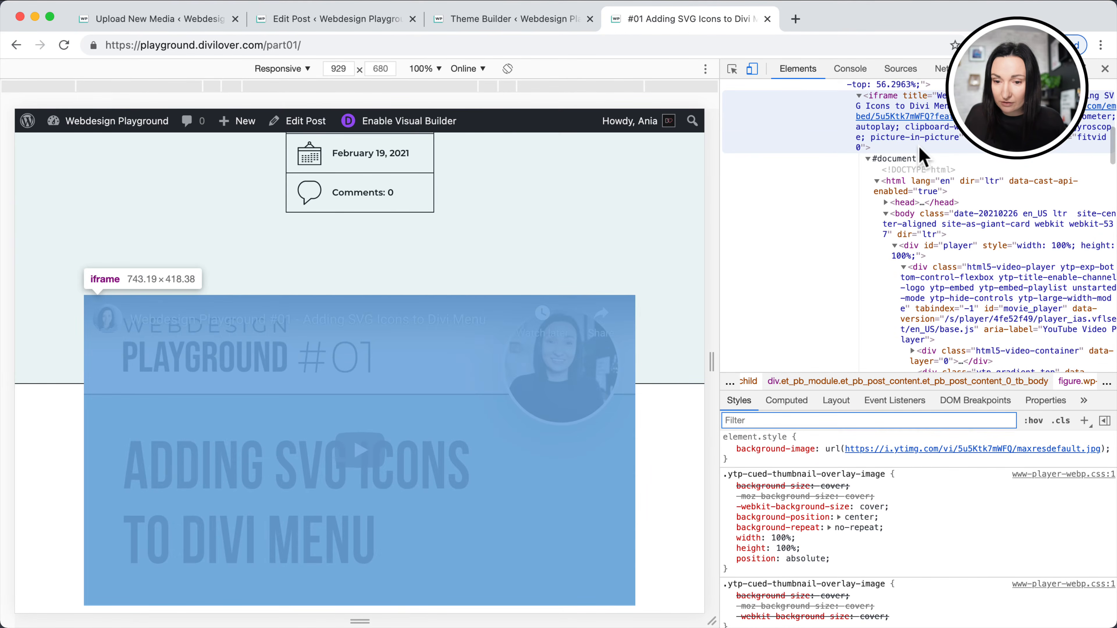
{"action": "scroll", "coordinate": [922, 155], "scroll_direction": "up", "scroll_amount": 3}
{"action": "left_click", "coordinate": [859, 207]}
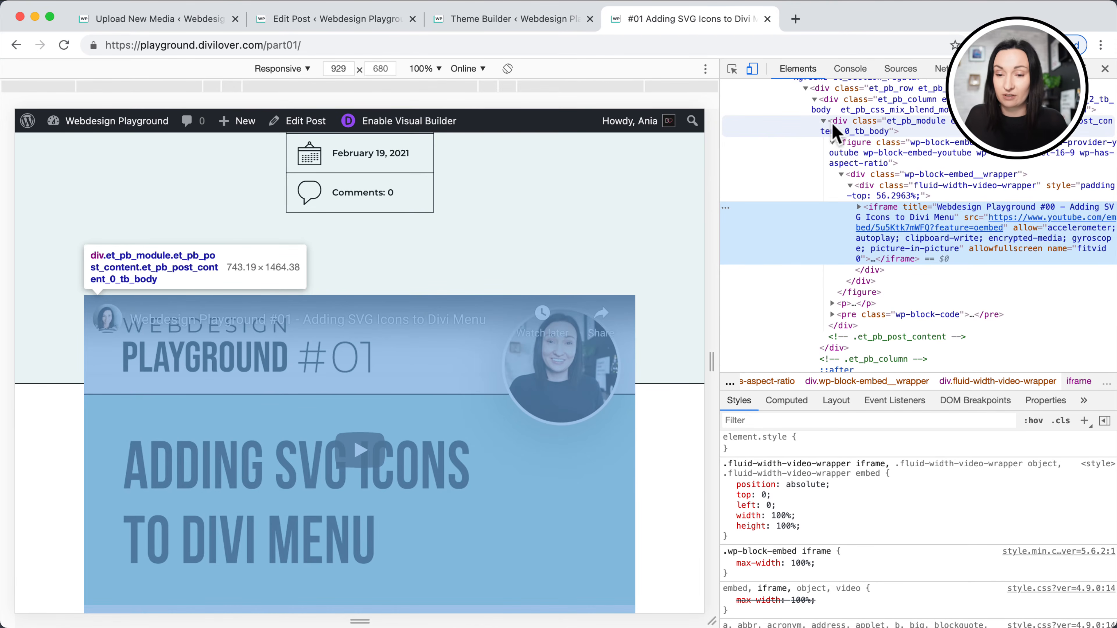
{"action": "scroll", "coordinate": [846, 141], "scroll_direction": "up", "scroll_amount": 2}
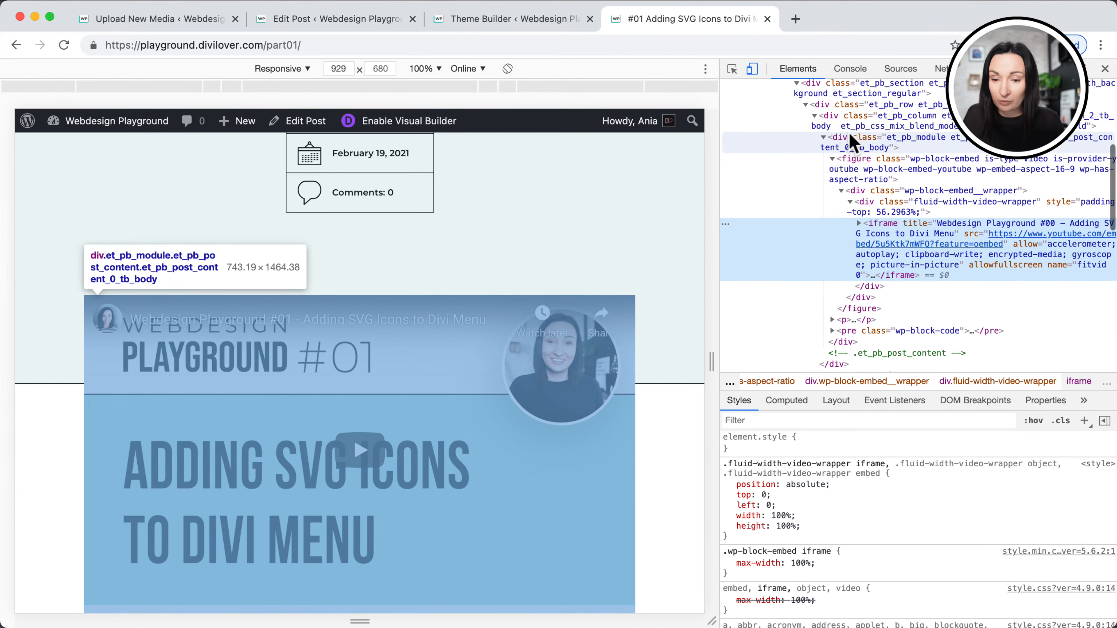
{"action": "left_click", "coordinate": [851, 178]}
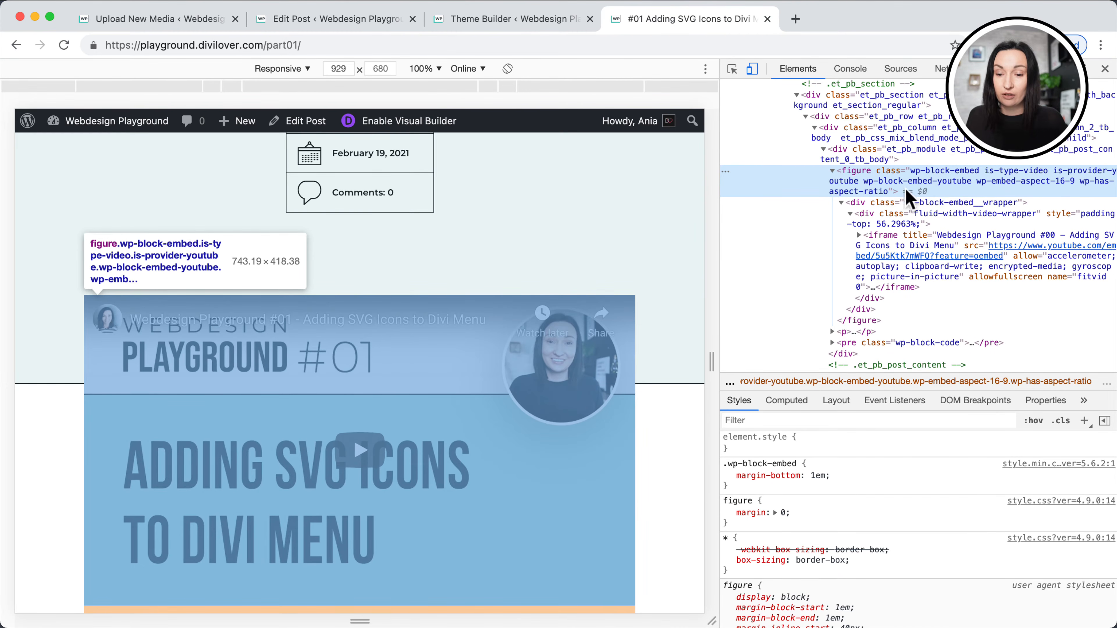
{"action": "left_click", "coordinate": [880, 203]}
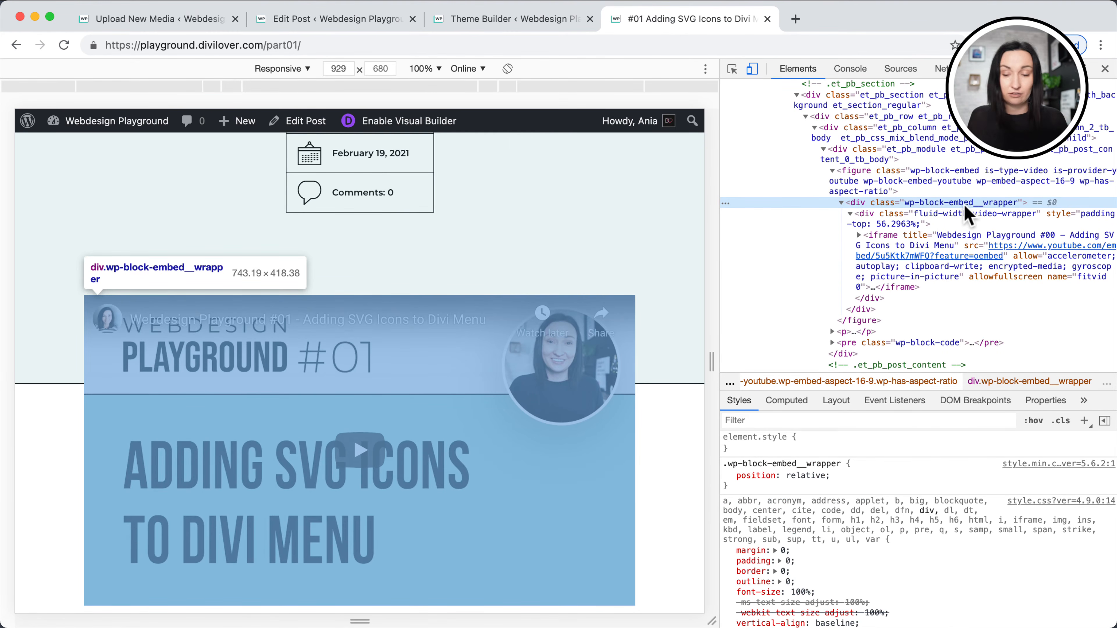
Copy the class names "wp-block-embed is-type-video" from the video's figure element.
{"action": "left_click", "coordinate": [976, 186]}
{"action": "double_click", "coordinate": [987, 181]}
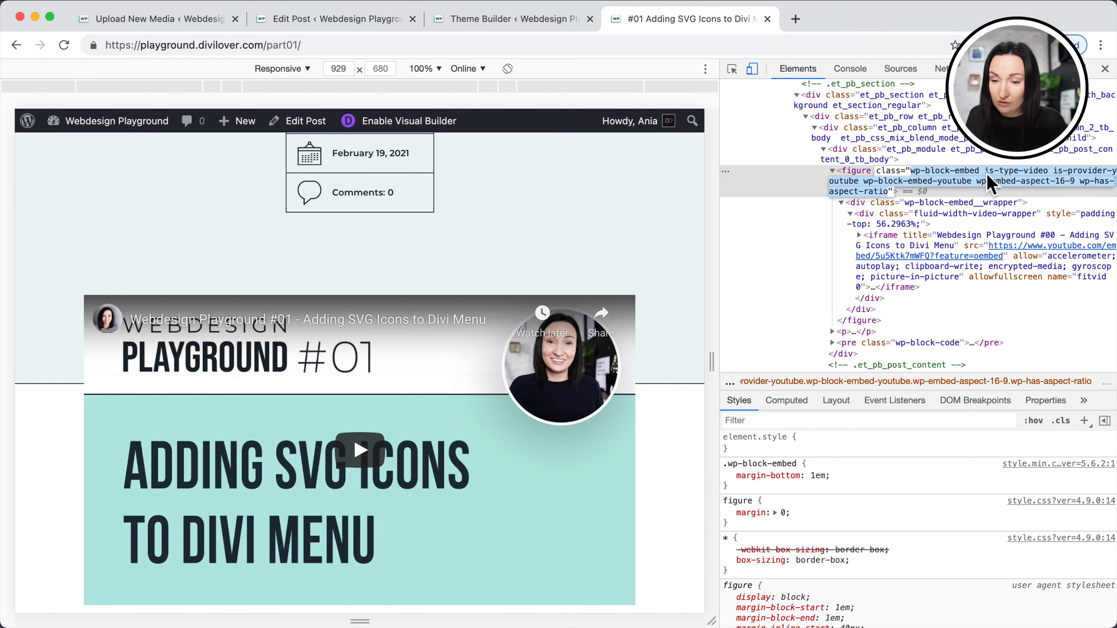
{"action": "left_click", "coordinate": [985, 173]}
{"action": "left_click_drag", "start_coordinate": [912, 171], "coordinate": [1048, 173]}
{"action": "key", "text": "super+c"}
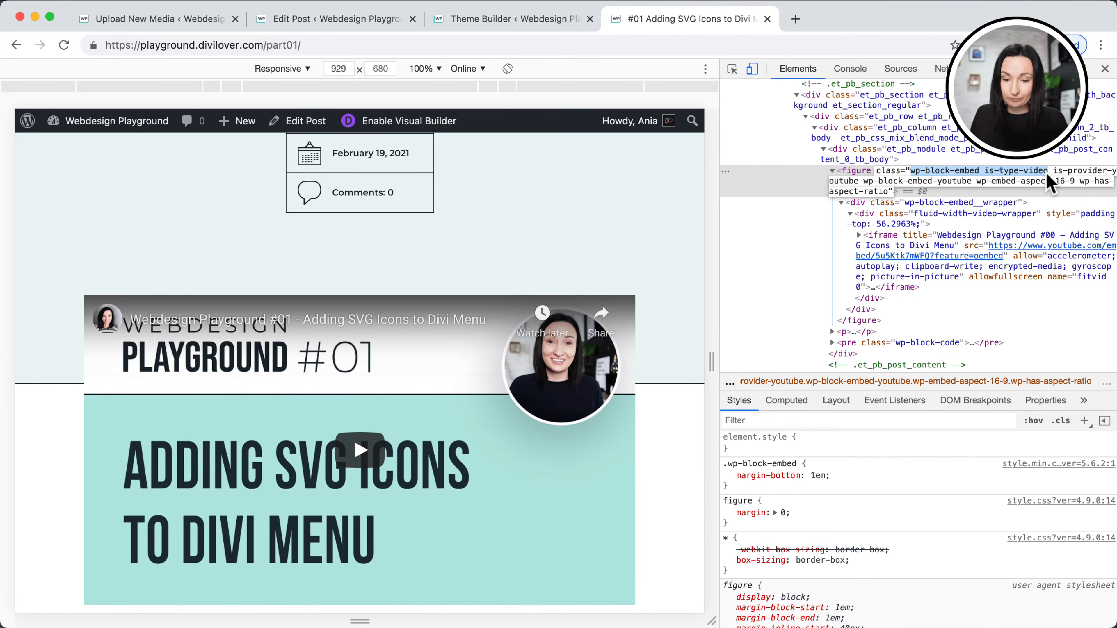
Switch to the post editing page and open the Divi Theme Options from there.
{"action": "left_click", "coordinate": [184, 22]}
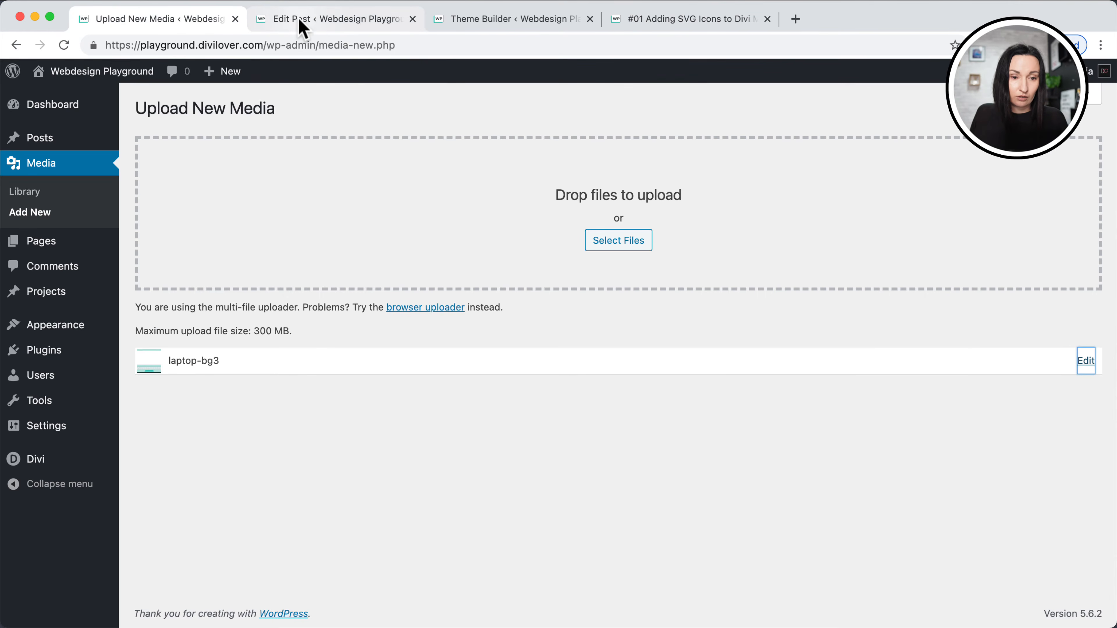
{"action": "left_click", "coordinate": [302, 28]}
{"action": "left_click", "coordinate": [487, 25]}
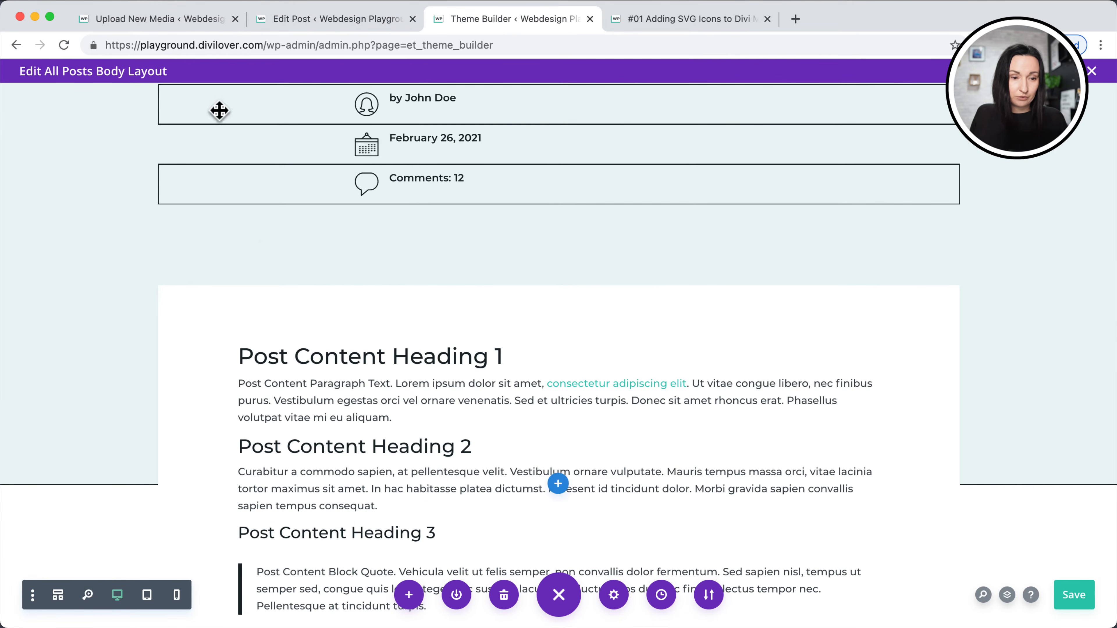
{"action": "left_click", "coordinate": [332, 25]}
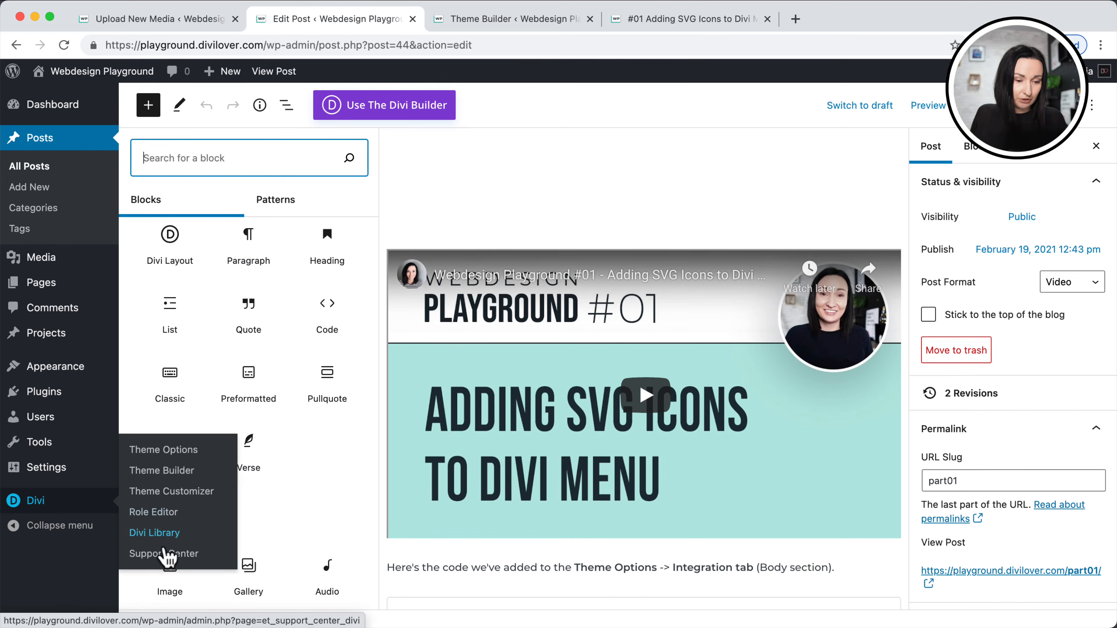
{"action": "left_click", "coordinate": [155, 453]}
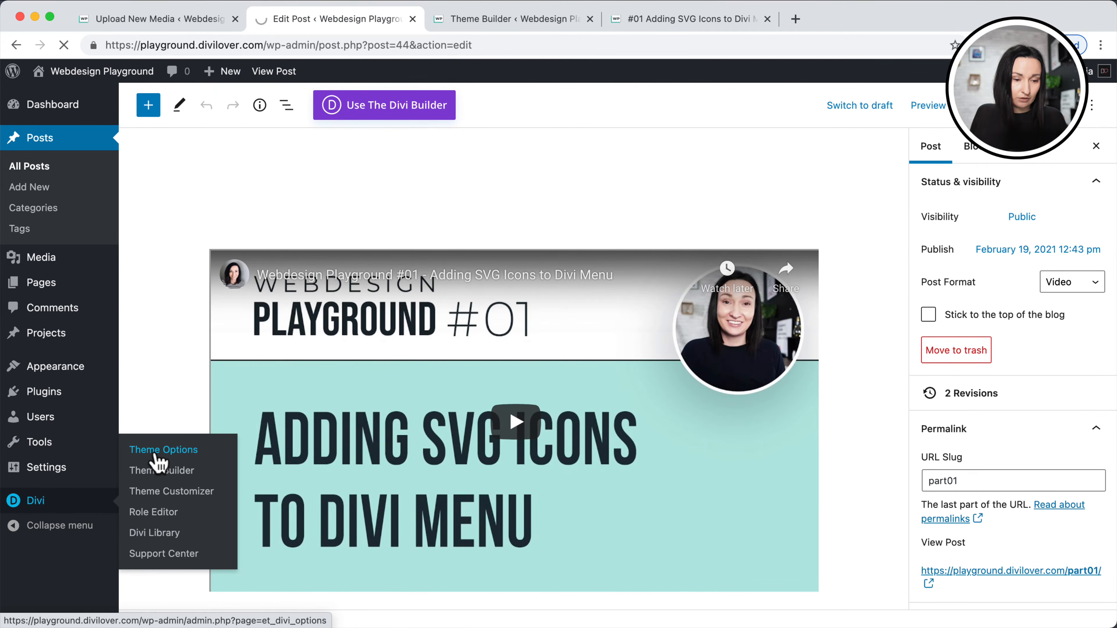
Add the comment "/* Singe Post Video Image */" and an empty .wp-block-embed.is-type-video rule at the start of the Custom CSS.
{"action": "scroll", "coordinate": [288, 449], "scroll_direction": "down", "scroll_amount": 15}
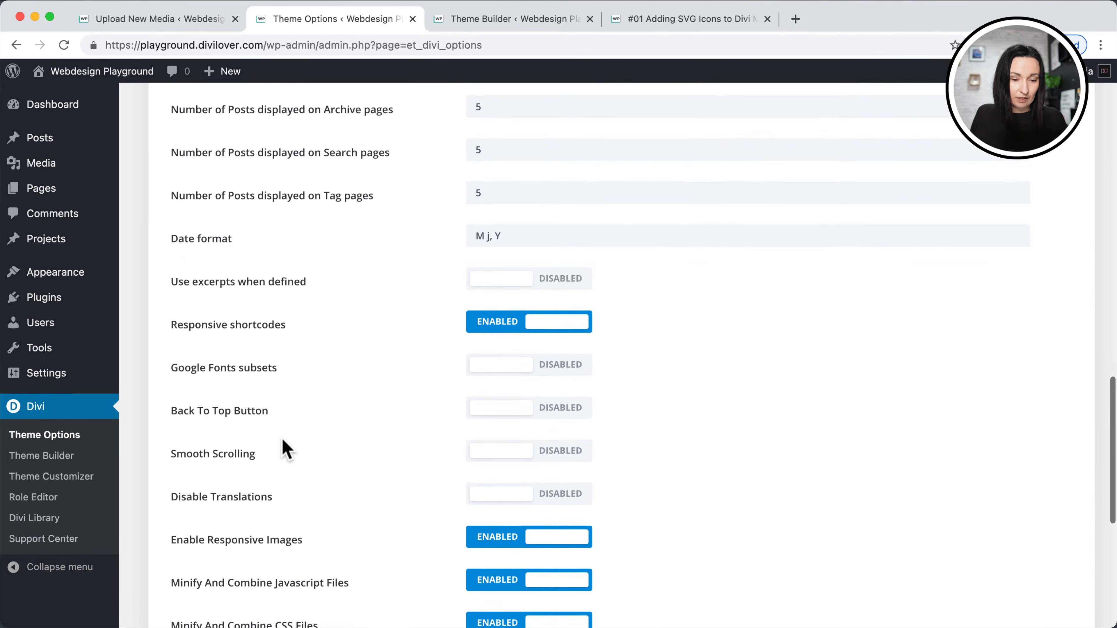
{"action": "scroll", "coordinate": [284, 440], "scroll_direction": "down", "scroll_amount": 8}
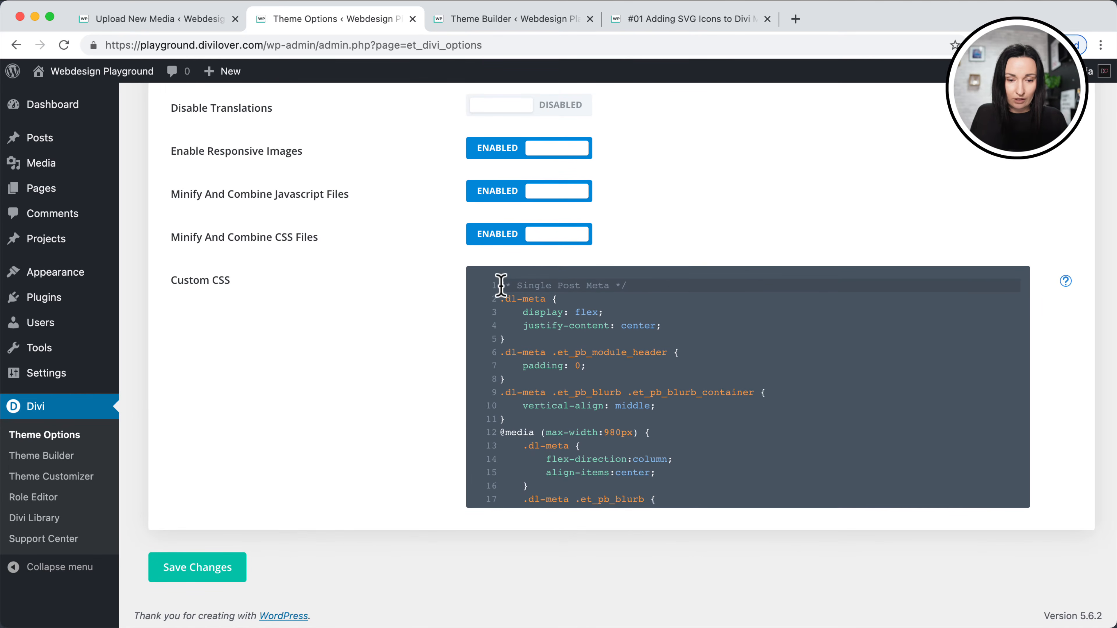
{"action": "key", "text": "Return"}
{"action": "key", "text": "Return"}
{"action": "key", "text": "Return"}
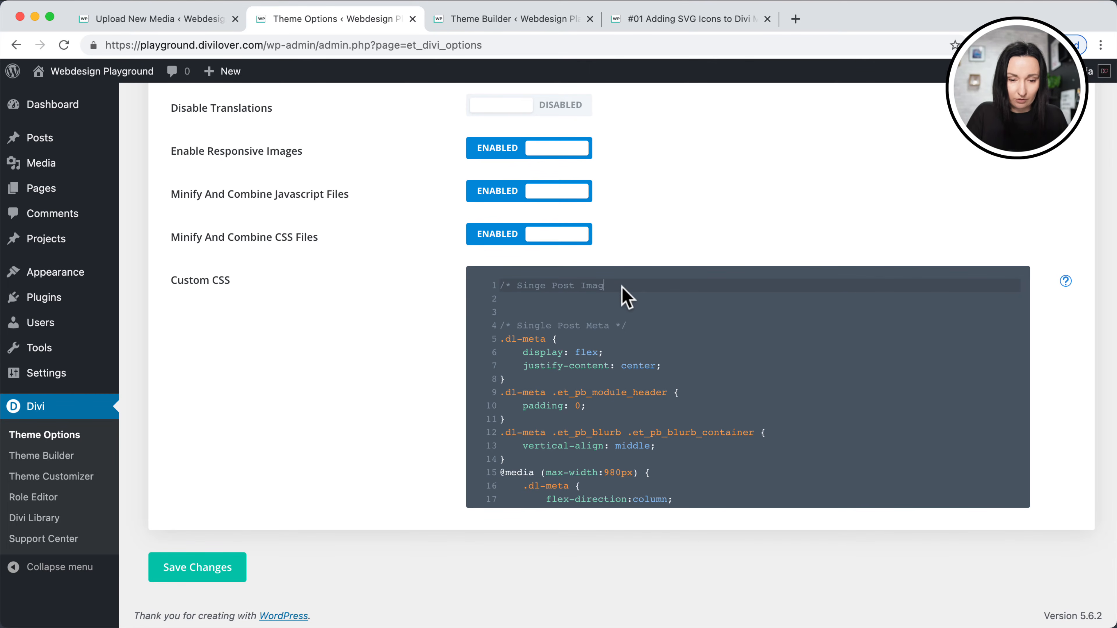
{"action": "key", "text": "Return"}
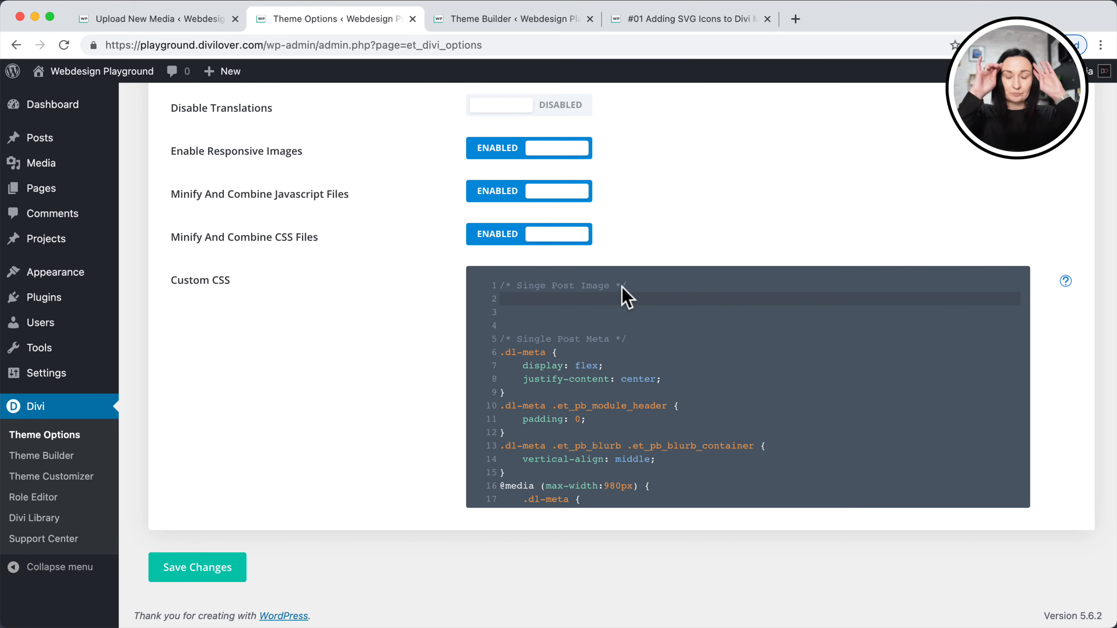
{"action": "left_click", "coordinate": [580, 286]}
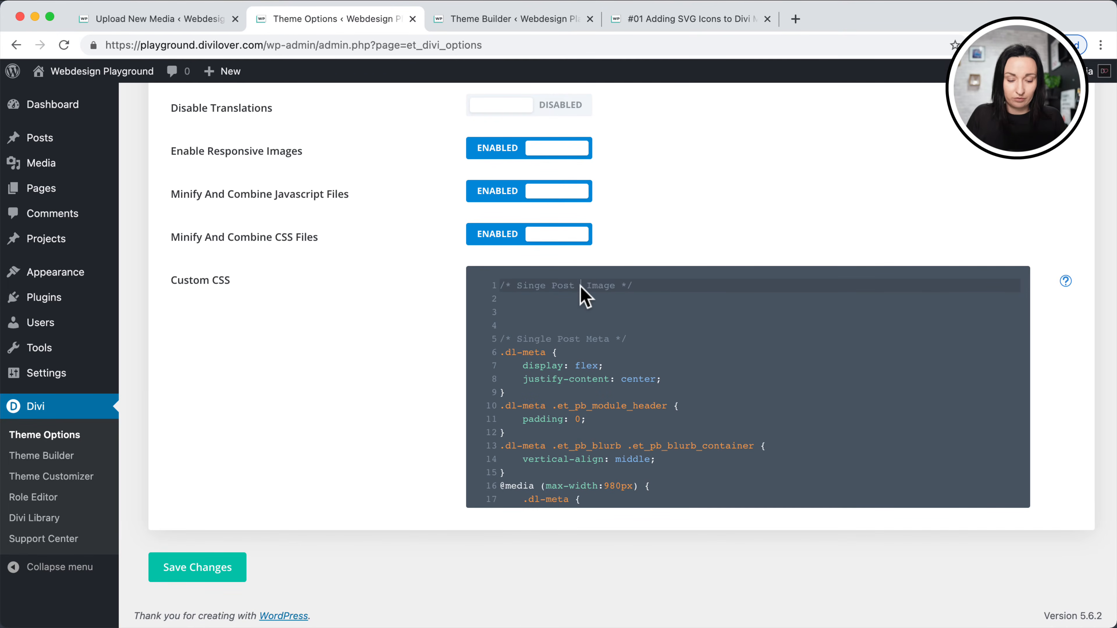
{"action": "type", "text": "Video"}
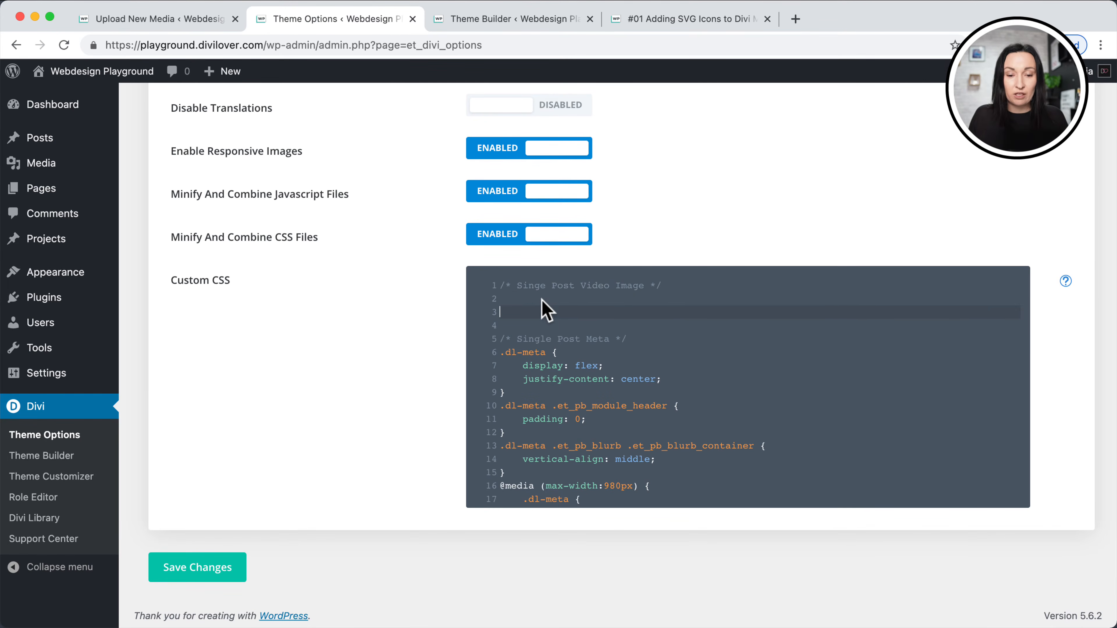
{"action": "key", "text": "super+v"}
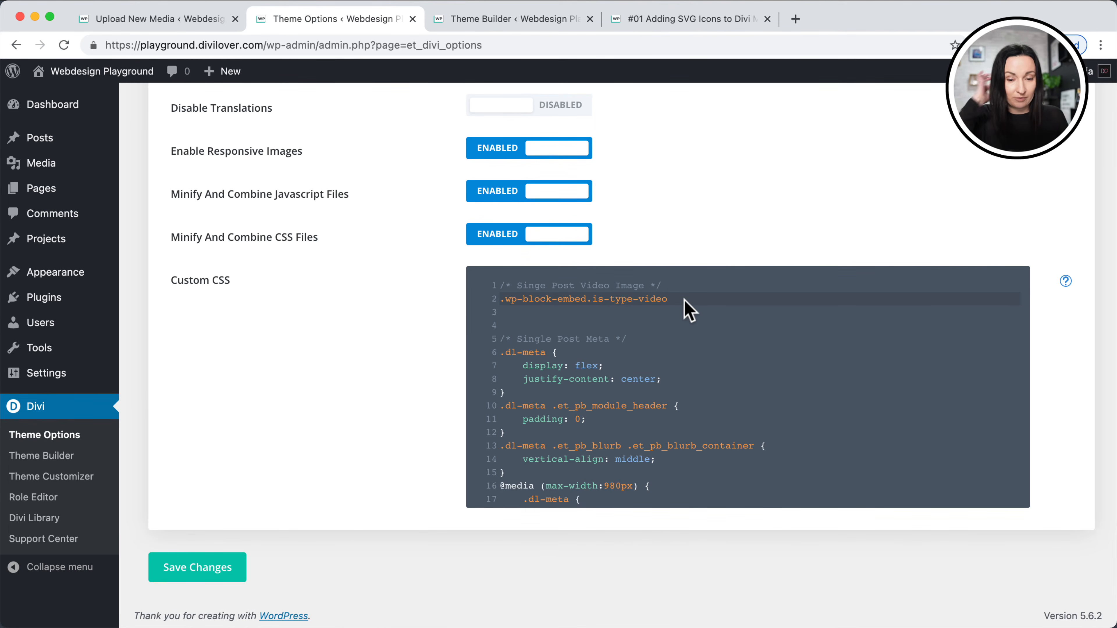
{"action": "key", "text": "Return"}
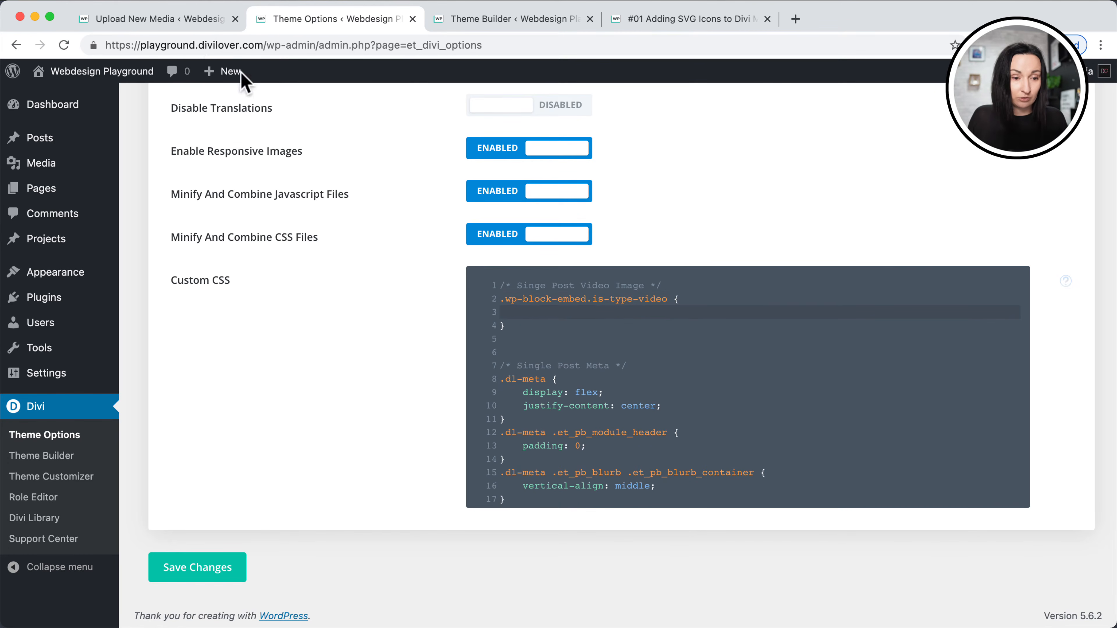
Open the uploaded laptop-bg3 image's media details and copy its file URL.
{"action": "left_click", "coordinate": [157, 20]}
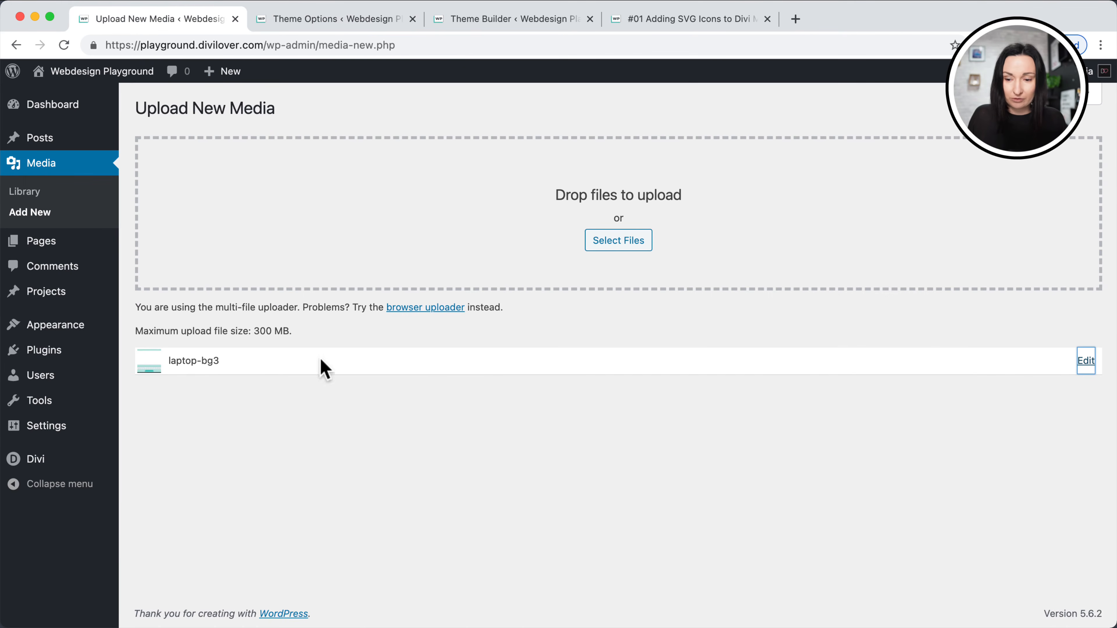
{"action": "left_click", "coordinate": [1085, 361]}
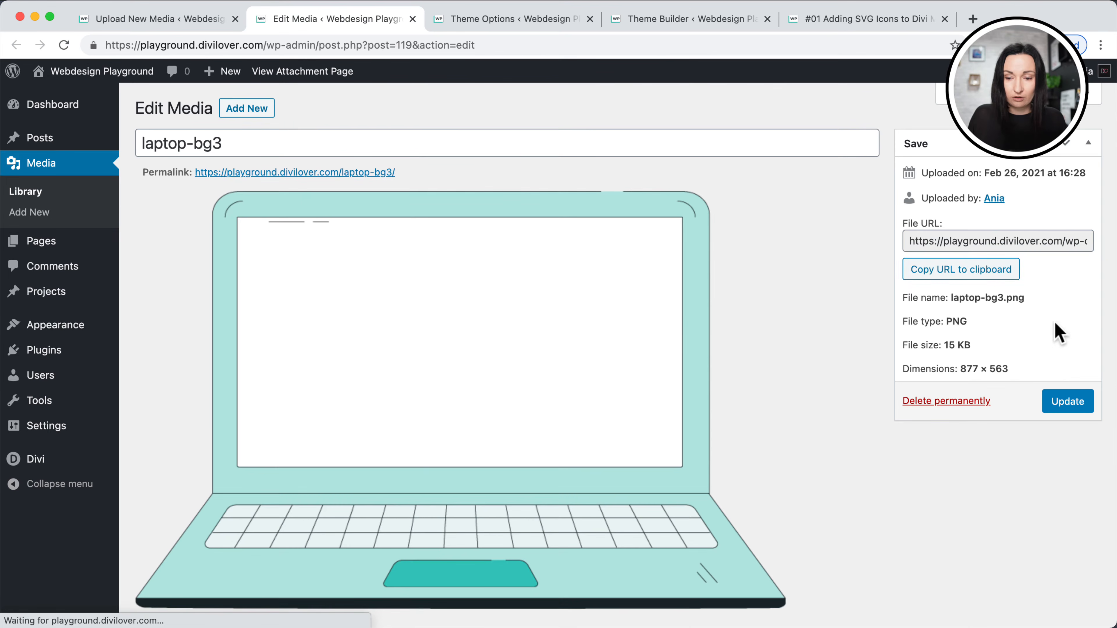
{"action": "left_click", "coordinate": [969, 271]}
In the Theme Options' .wp-block-embed.is-type-video rule, add a no-repeat background using the copied laptop-bg3.png URL.
{"action": "left_click", "coordinate": [152, 18]}
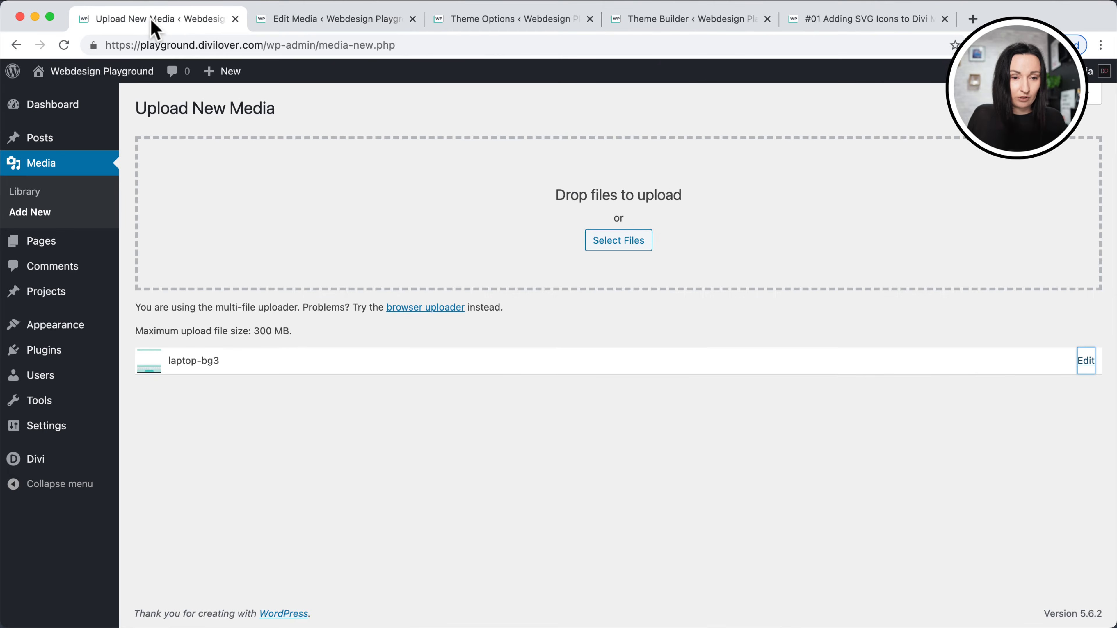
{"action": "left_click", "coordinate": [480, 19]}
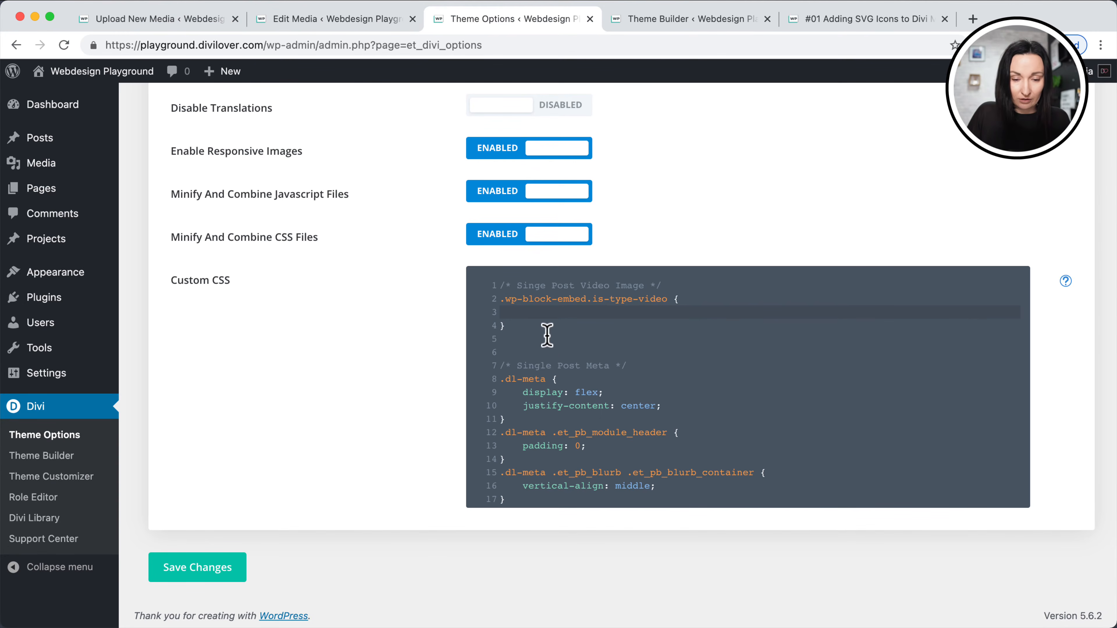
{"action": "type", "text": "back"}
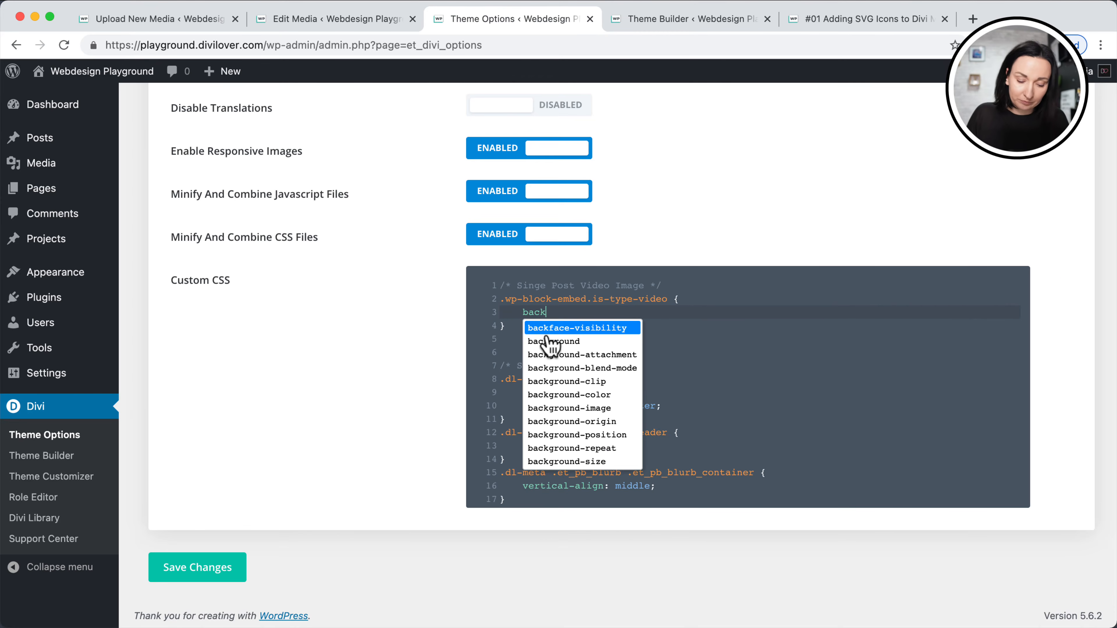
{"action": "type", "text": "ground:url("}
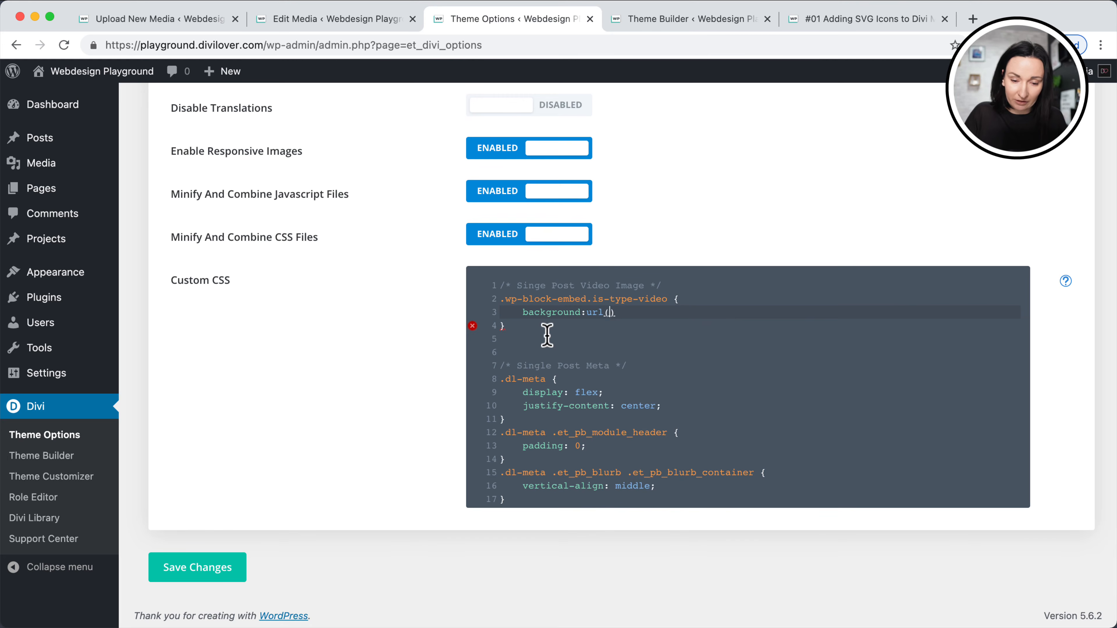
{"action": "key", "text": "ctrl+v"}
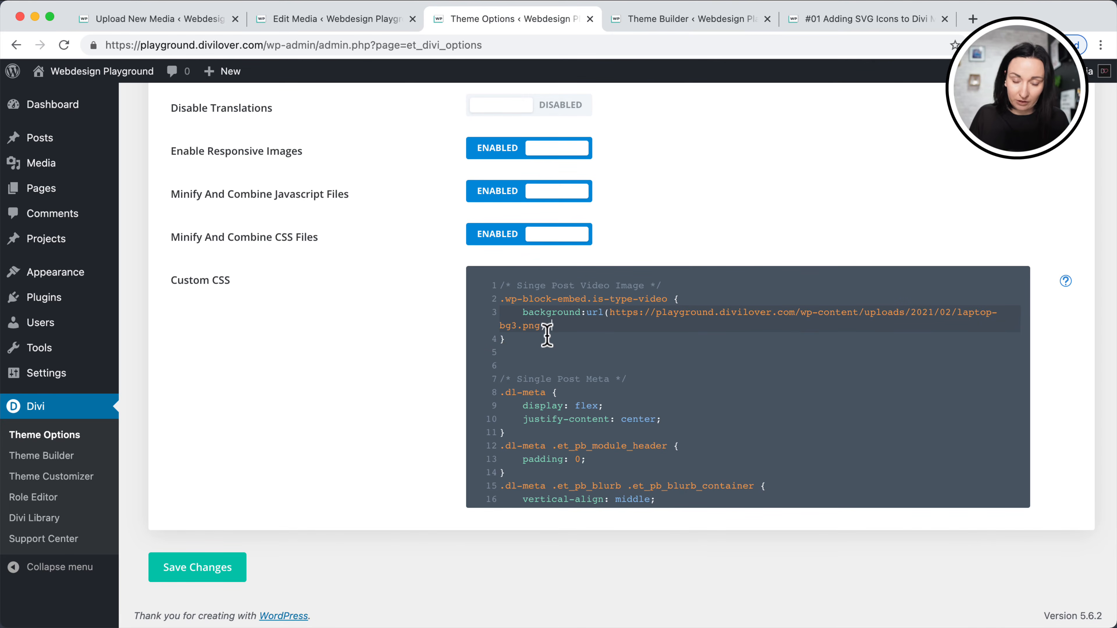
{"action": "type", "text": "no-r"}
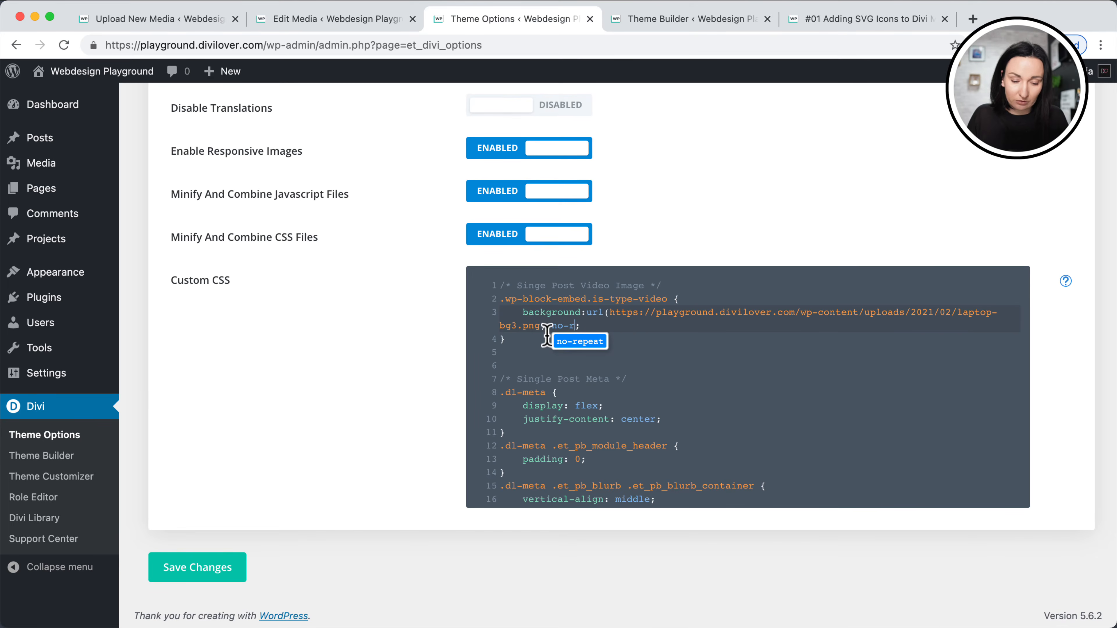
{"action": "type", "text": "epeat;"}
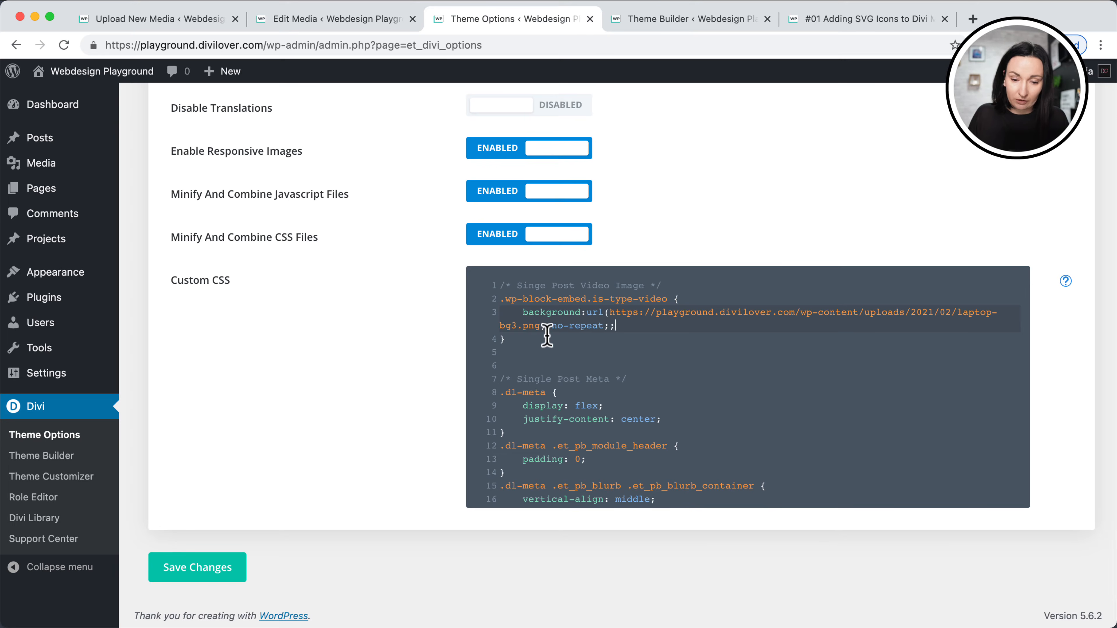
{"action": "key", "text": "BackSpace"}
Add background-size:100% auto; to the .wp-block-embed.is-type-video rule.
{"action": "key", "text": "Return"}
{"action": "type", "text": "bac"}
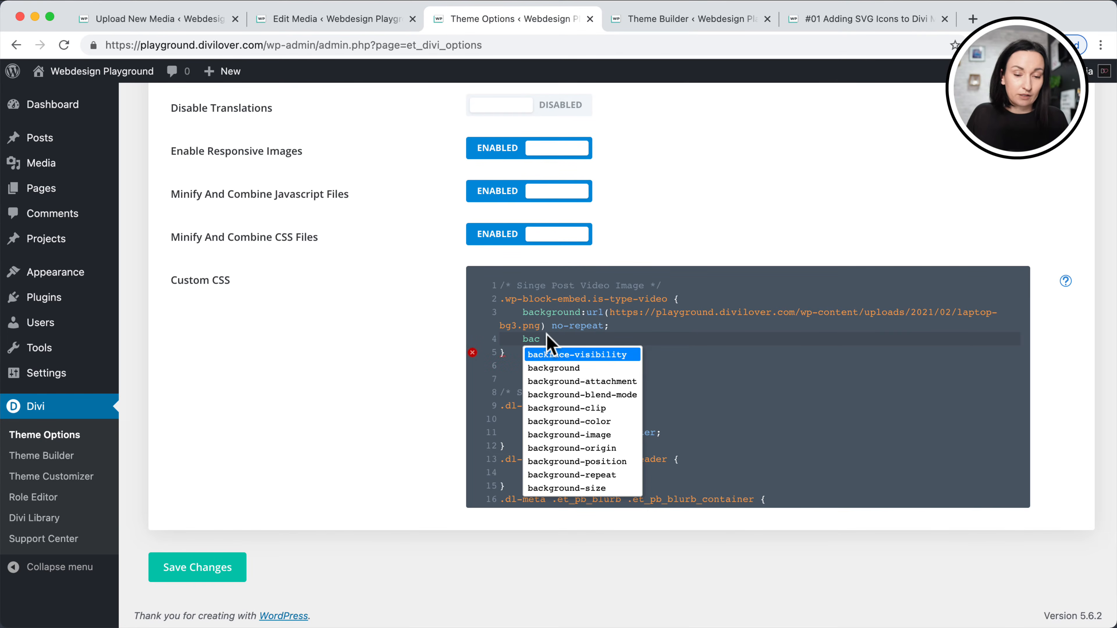
{"action": "type", "text": "k"}
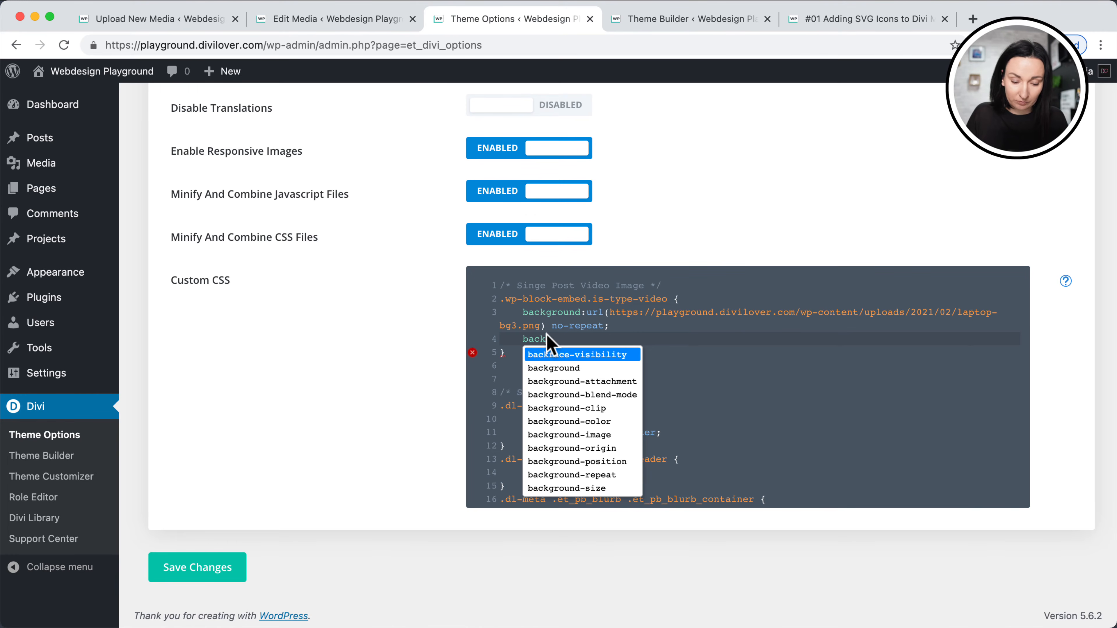
{"action": "type", "text": "ground-size"}
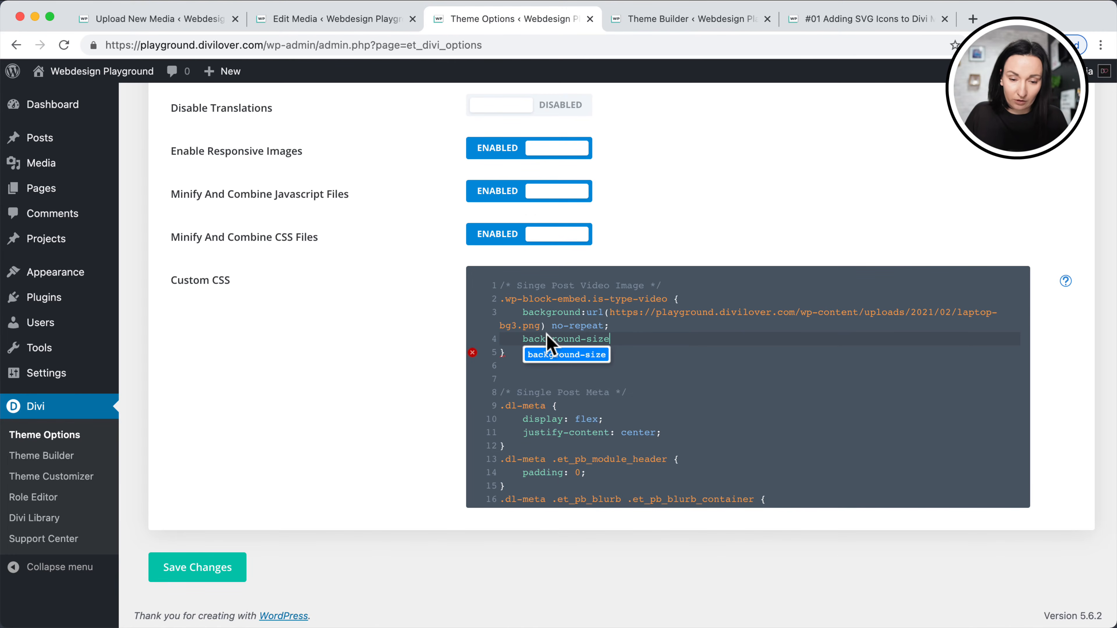
{"action": "type", "text": ":100% auto;"}
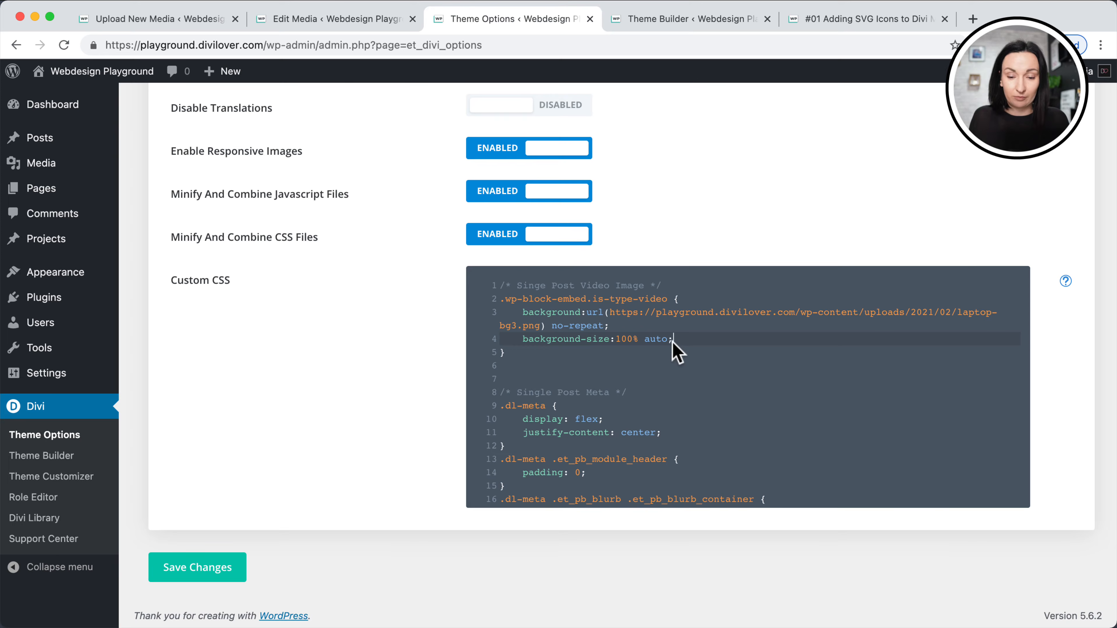
Add max-width:875px; to the .wp-block-embed.is-type-video rule.
{"action": "key", "text": "Return"}
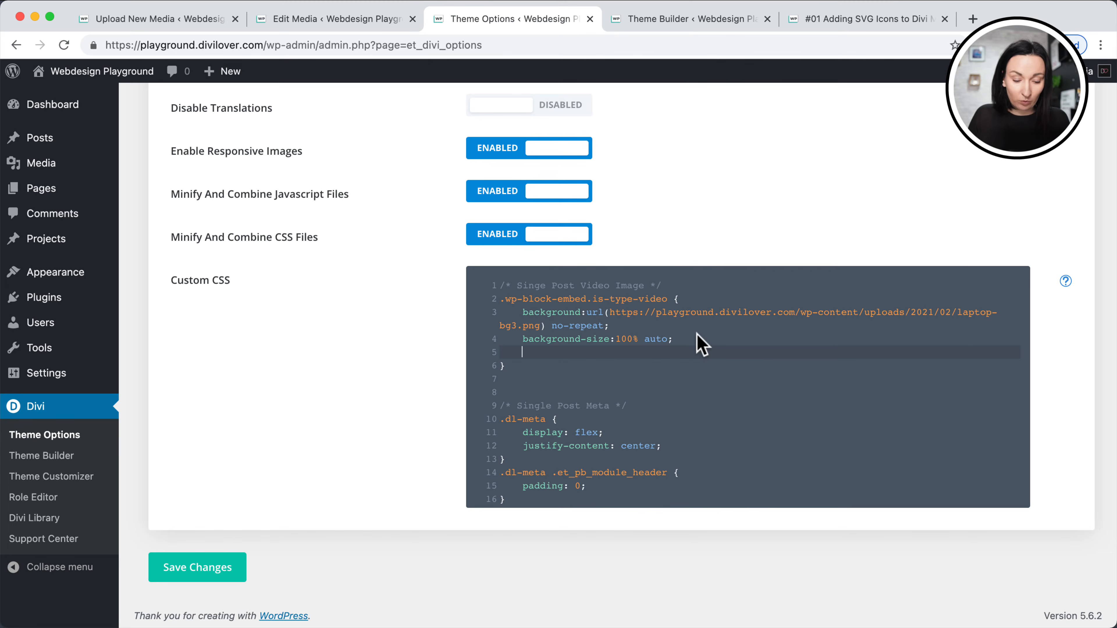
{"action": "type", "text": "max-wi"}
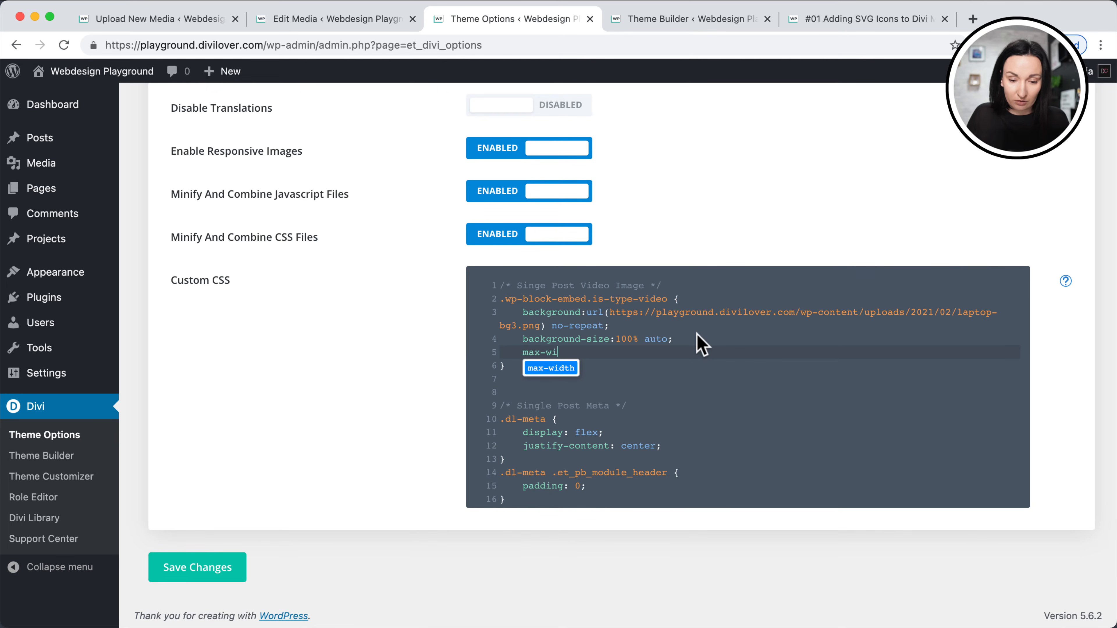
{"action": "type", "text": "dth:875px;"}
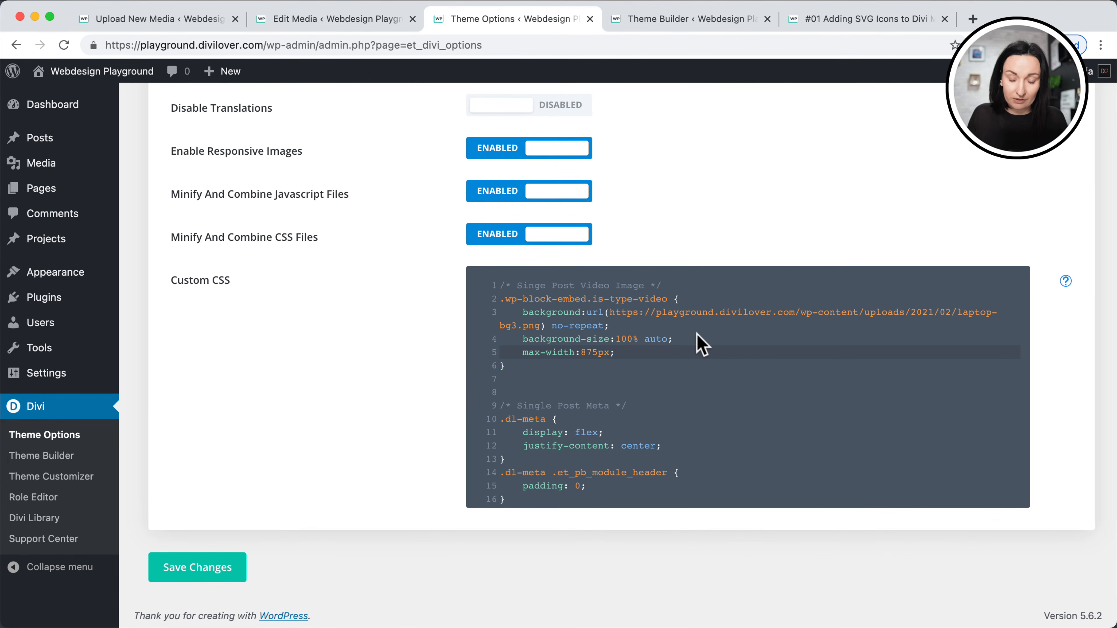
{"action": "key", "text": "Return"}
{"action": "type", "text": "wi"}
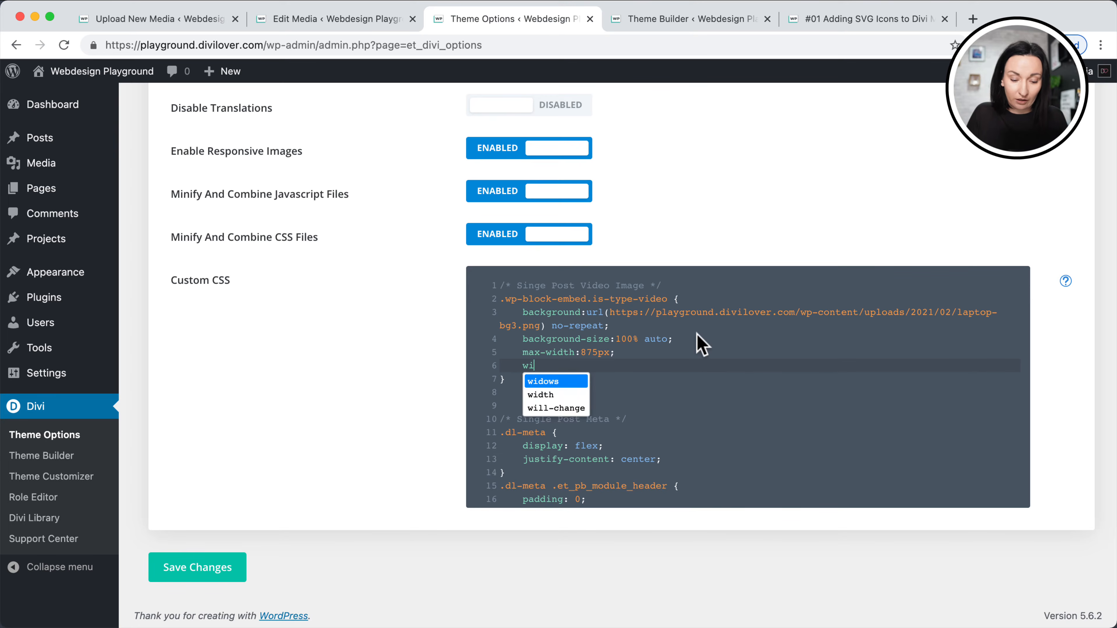
{"action": "type", "text": "dth:"}
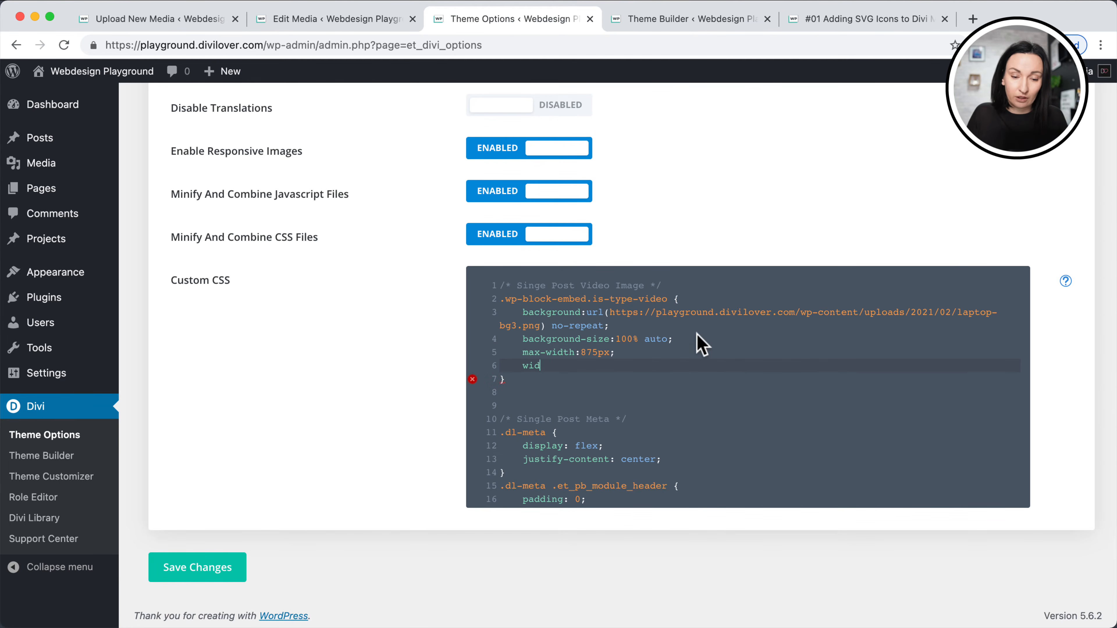
{"action": "key", "text": "BackSpace"}
{"action": "key", "text": "BackSpace"}
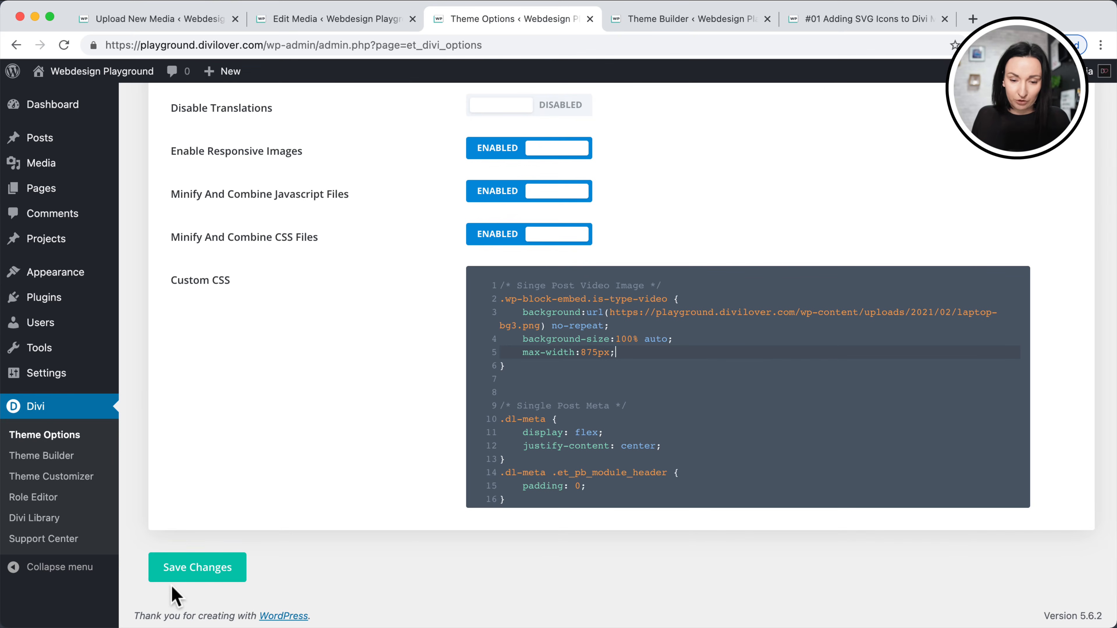
Save the Theme Options and reload the live post to apply the new CSS.
{"action": "left_click", "coordinate": [215, 572]}
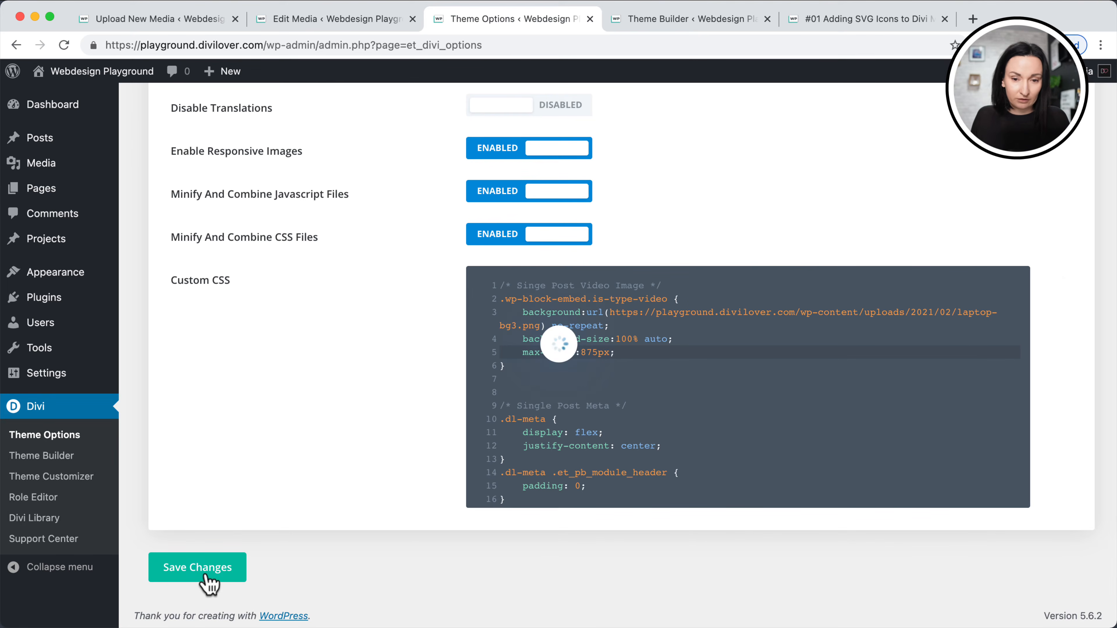
{"action": "left_click", "coordinate": [660, 20]}
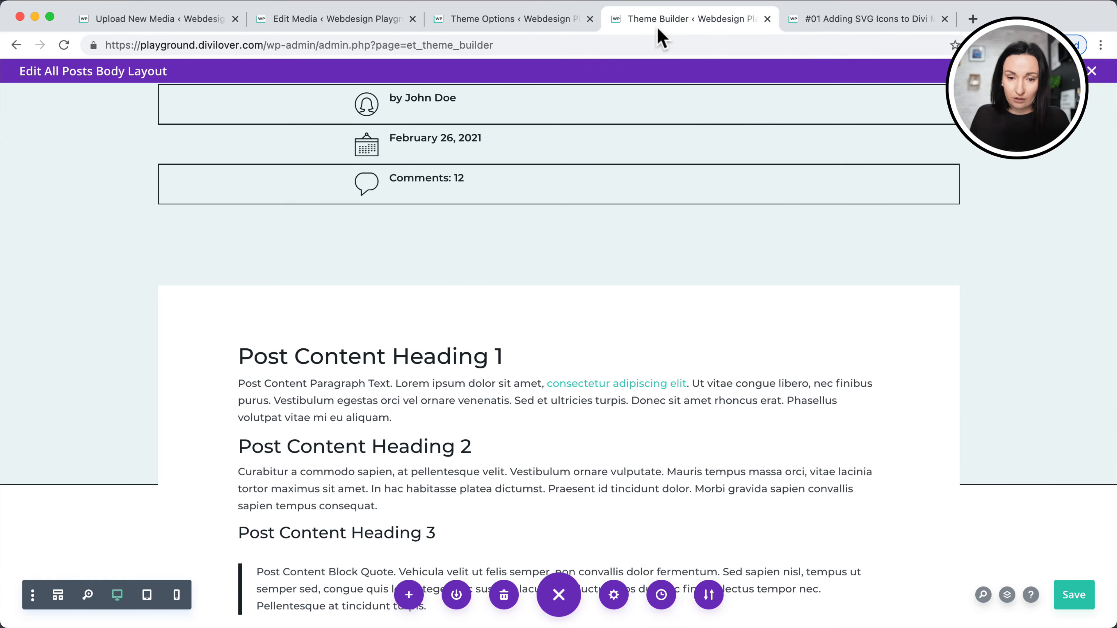
{"action": "left_click", "coordinate": [820, 20]}
{"action": "left_click", "coordinate": [64, 45]}
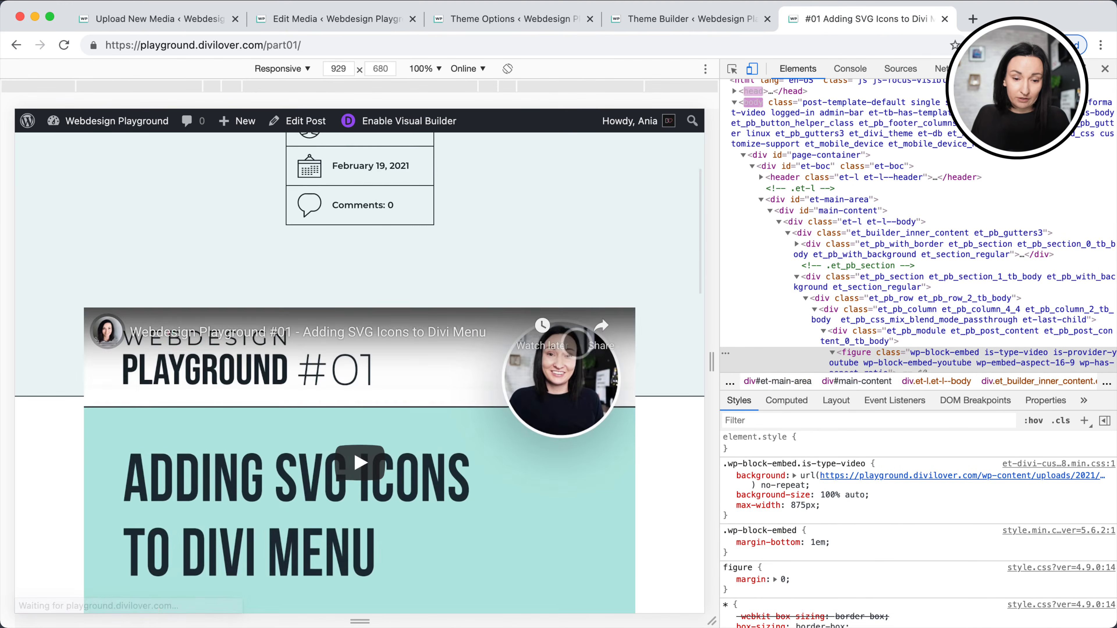
Inspect the wp-block-embed__wrapper div of the post's video and add max-width: 60% to its element style.
{"action": "scroll", "coordinate": [576, 344], "scroll_direction": "down", "scroll_amount": 5}
{"action": "scroll", "coordinate": [577, 344], "scroll_direction": "up", "scroll_amount": 4}
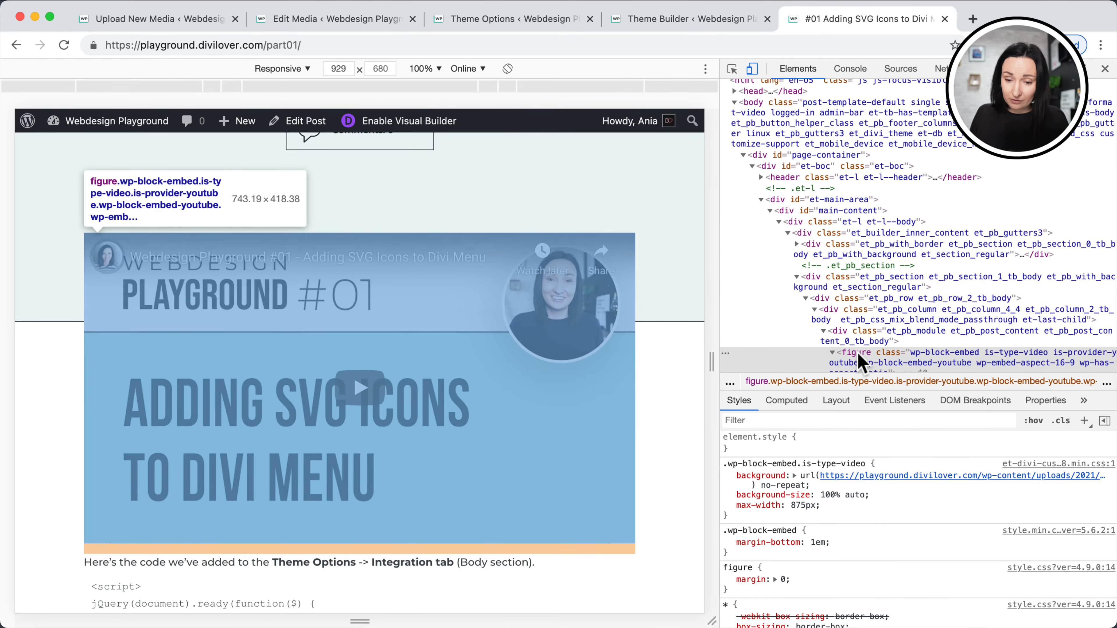
{"action": "scroll", "coordinate": [857, 359], "scroll_direction": "down", "scroll_amount": 2}
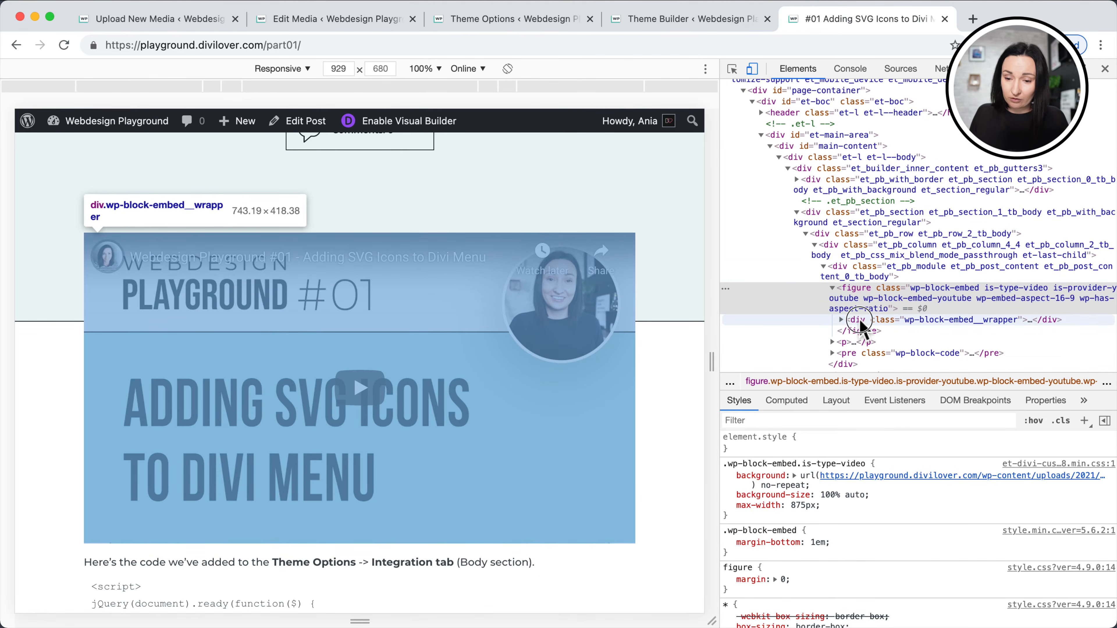
{"action": "left_click", "coordinate": [851, 322]}
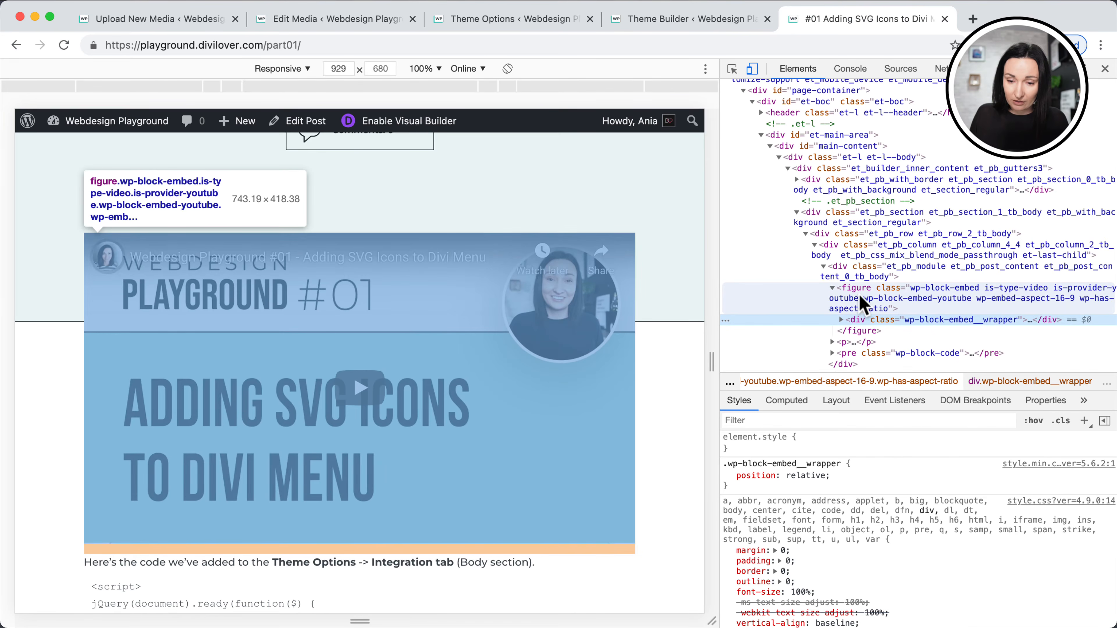
{"action": "left_click", "coordinate": [812, 441]}
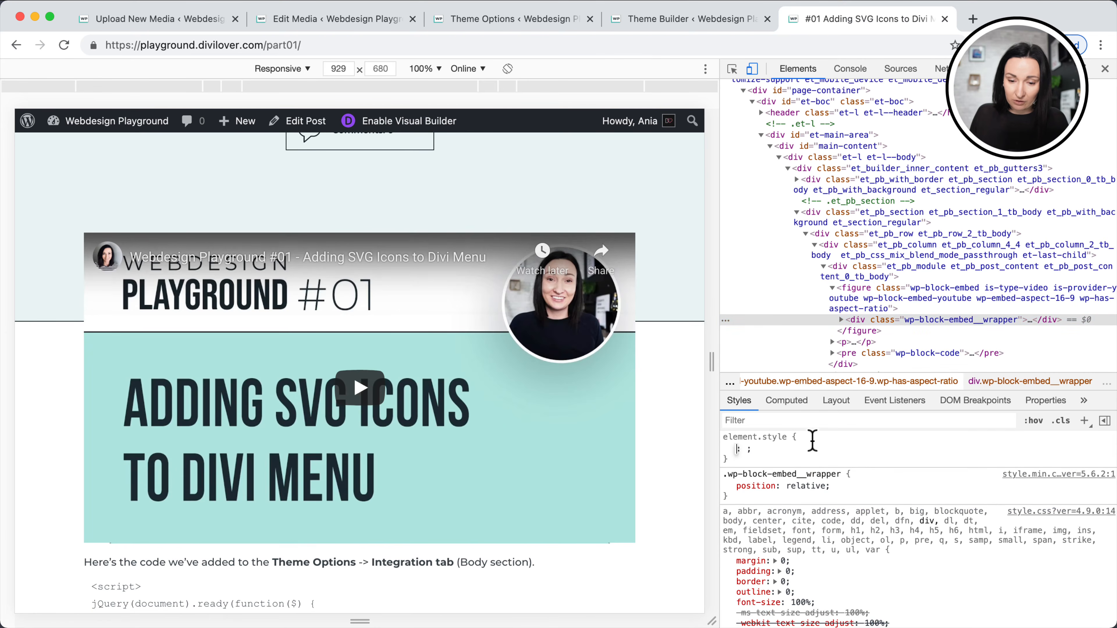
{"action": "type", "text": "max-width"}
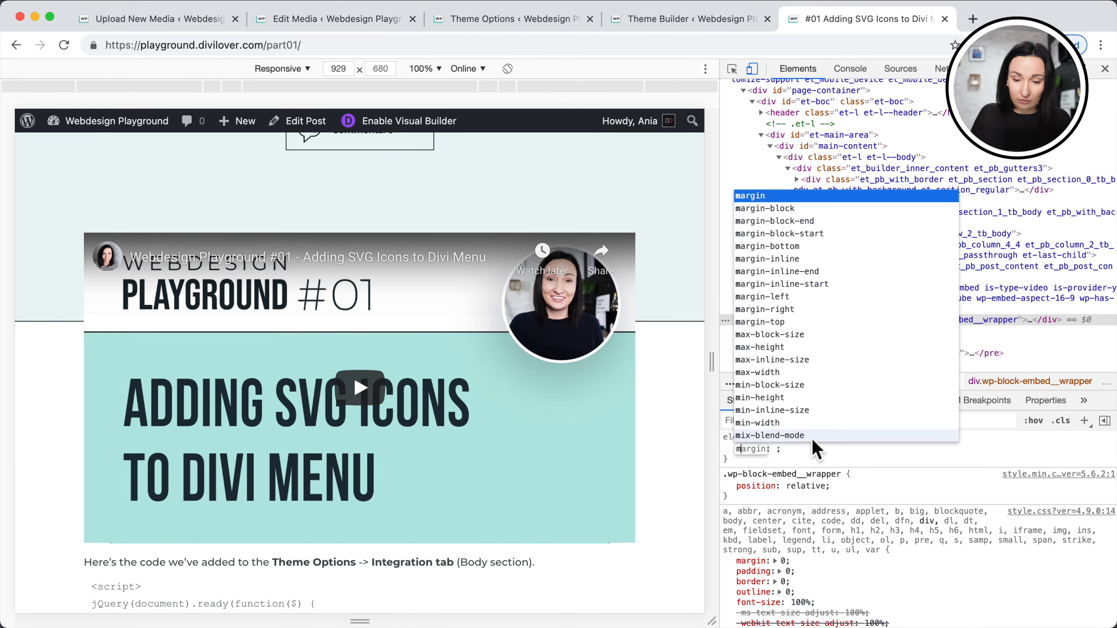
{"action": "key", "text": "Tab"}
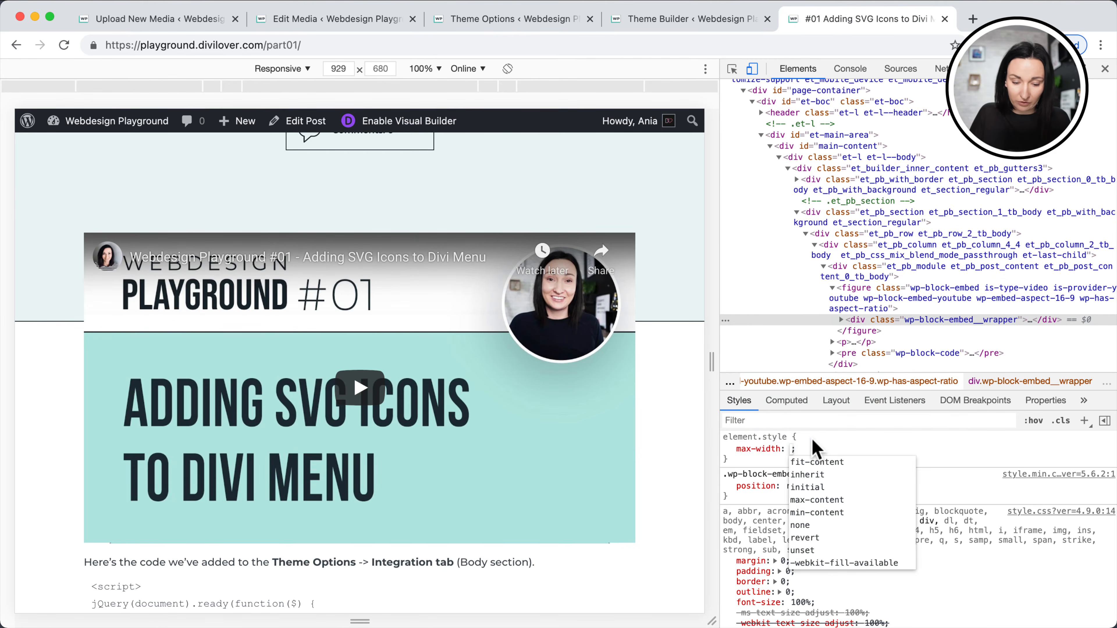
{"action": "type", "text": "60%"}
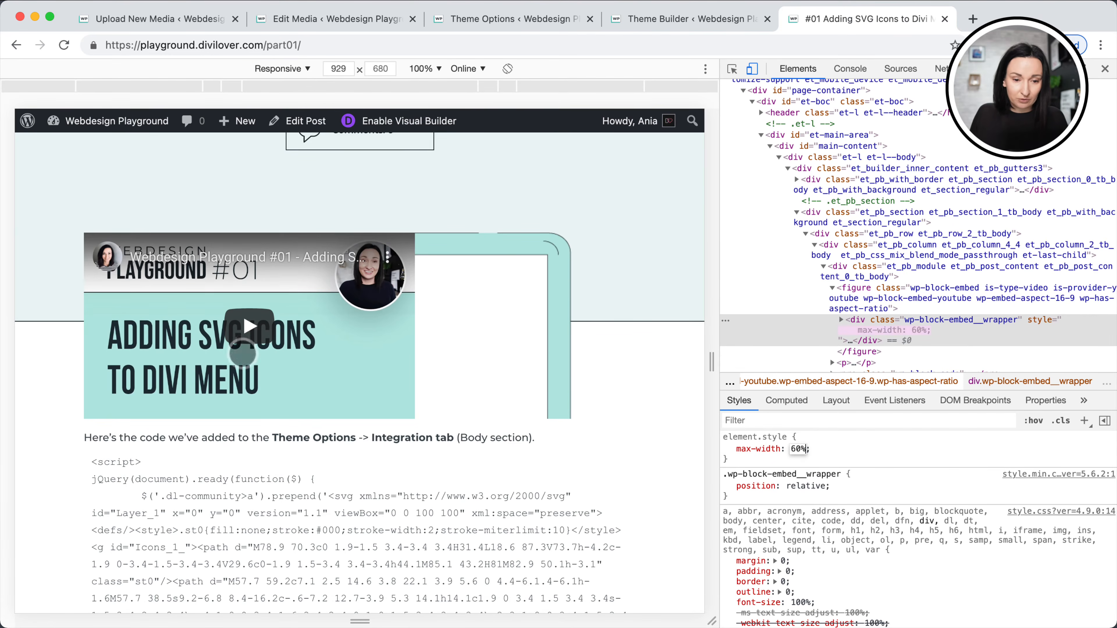
{"action": "scroll", "coordinate": [242, 353], "scroll_direction": "up", "scroll_amount": 2}
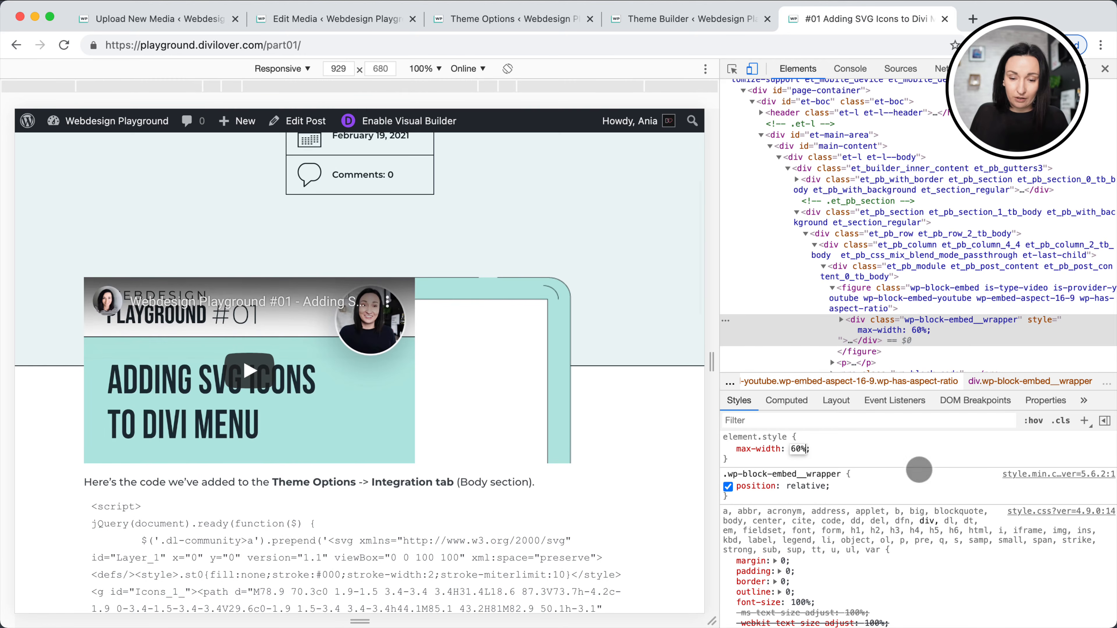
Set the video wrapper's max-width to 67% in its element style.
{"action": "left_click_drag", "start_coordinate": [791, 449], "coordinate": [801, 453]}
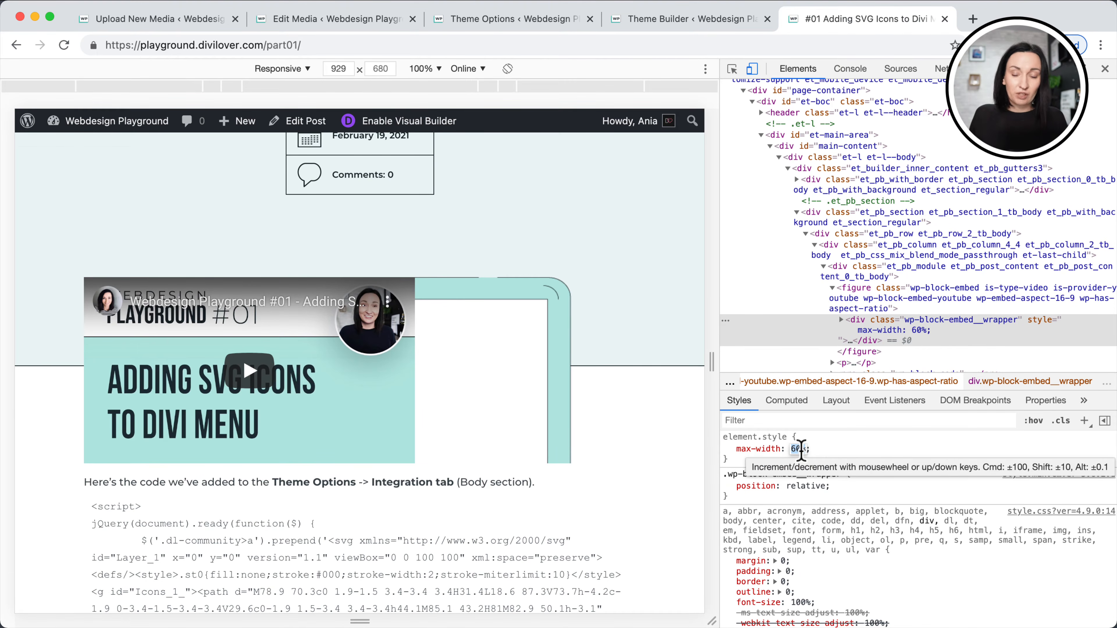
{"action": "left_click", "coordinate": [800, 451]}
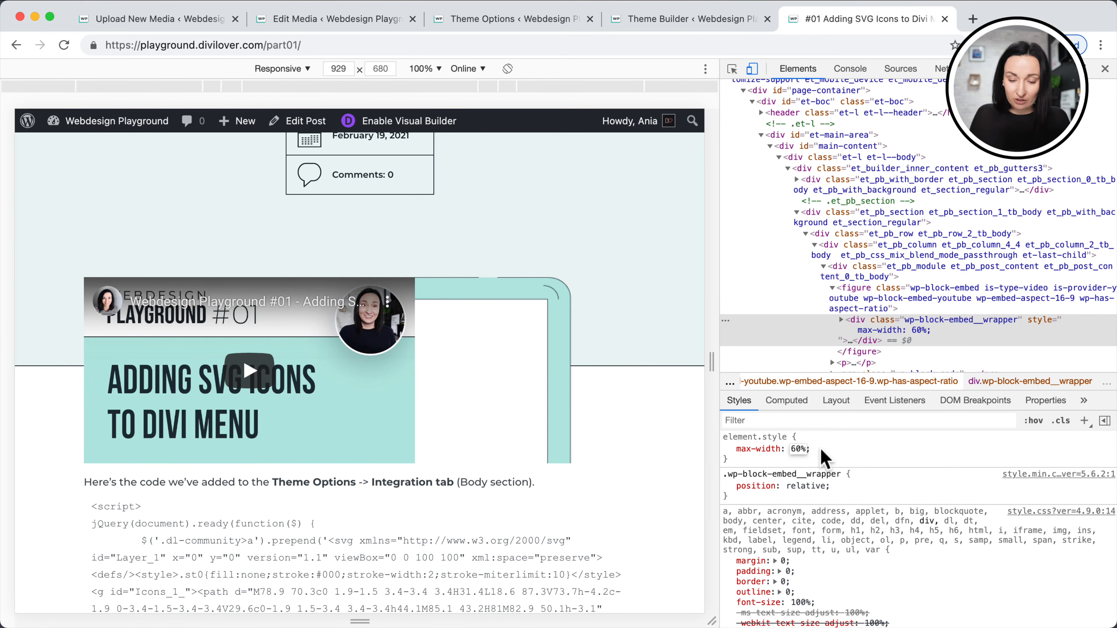
{"action": "key", "text": "BackSpace"}
{"action": "type", "text": "7"}
{"action": "key", "text": "Return"}
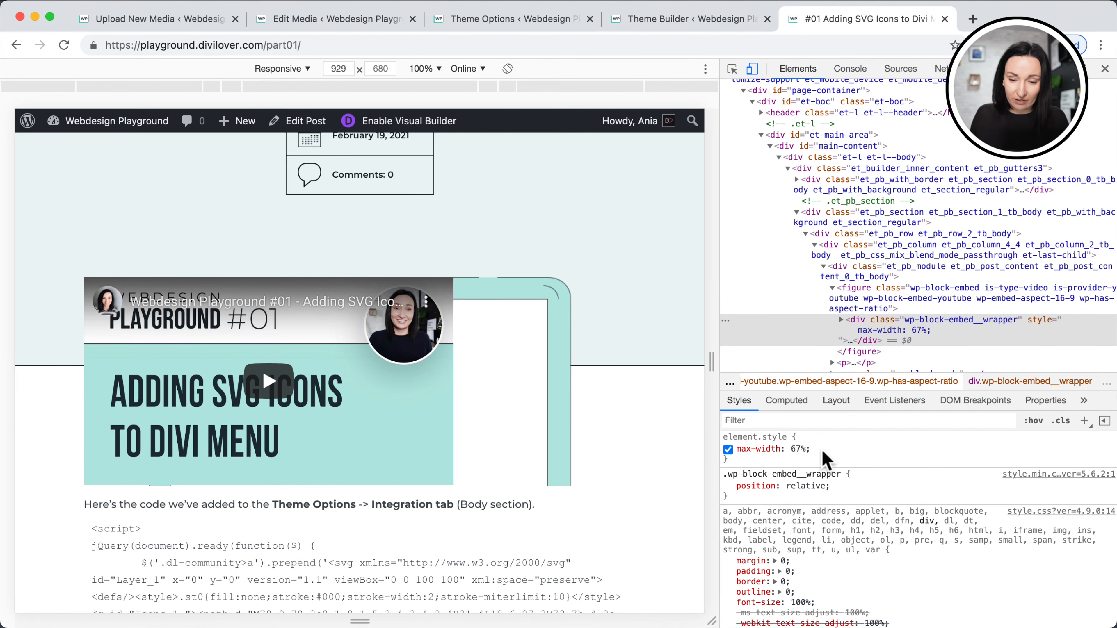
Add margin: 0 auto to the video wrapper's element style.
{"action": "left_click", "coordinate": [825, 457]}
{"action": "type", "text": "margin: "}
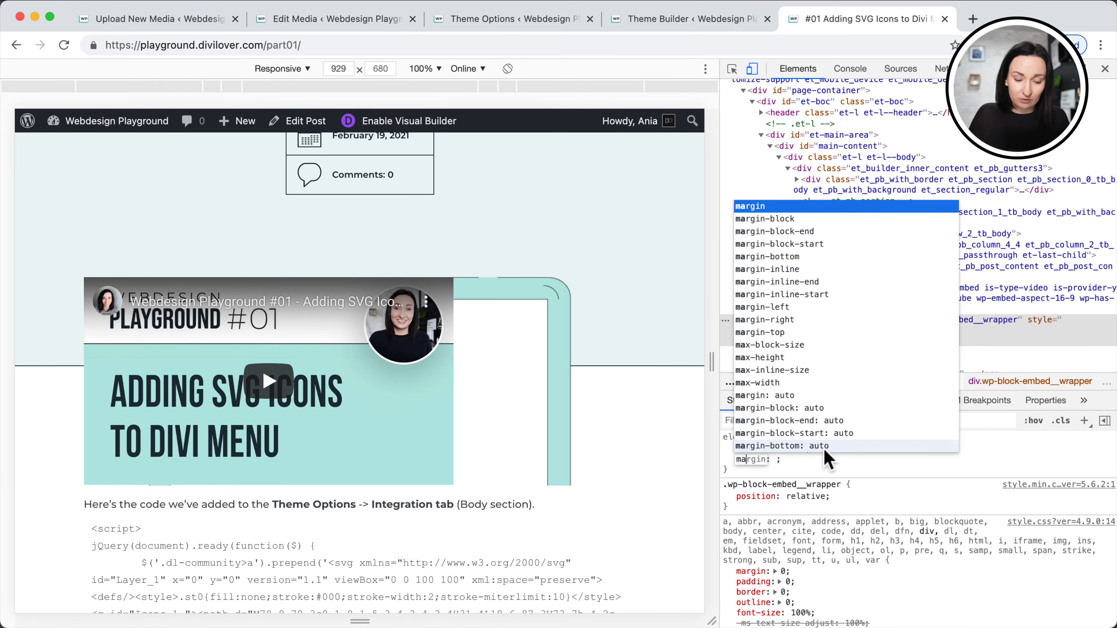
{"action": "type", "text": "0 auto"}
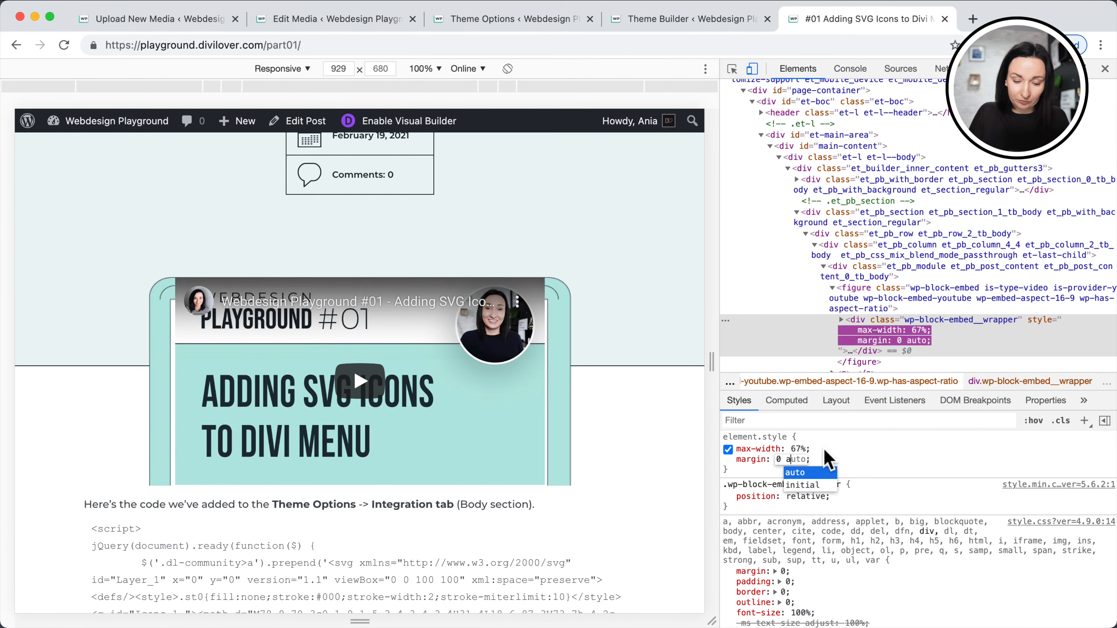
{"action": "key", "text": "Return"}
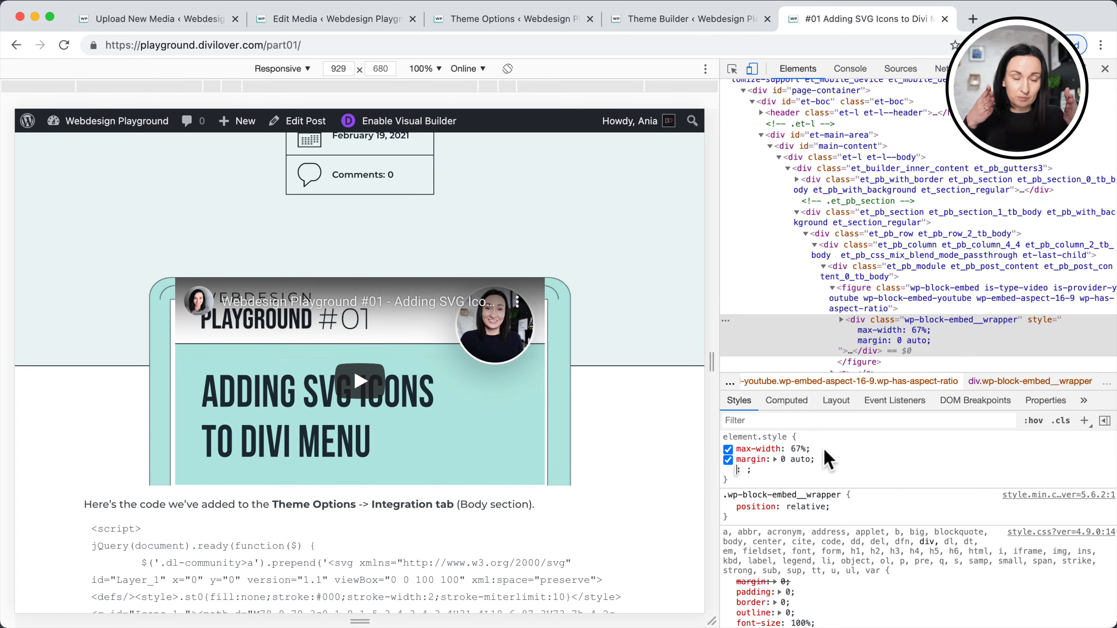
Add padding: 3% 0 25% to the video wrapper's element style.
{"action": "type", "text": "padding"}
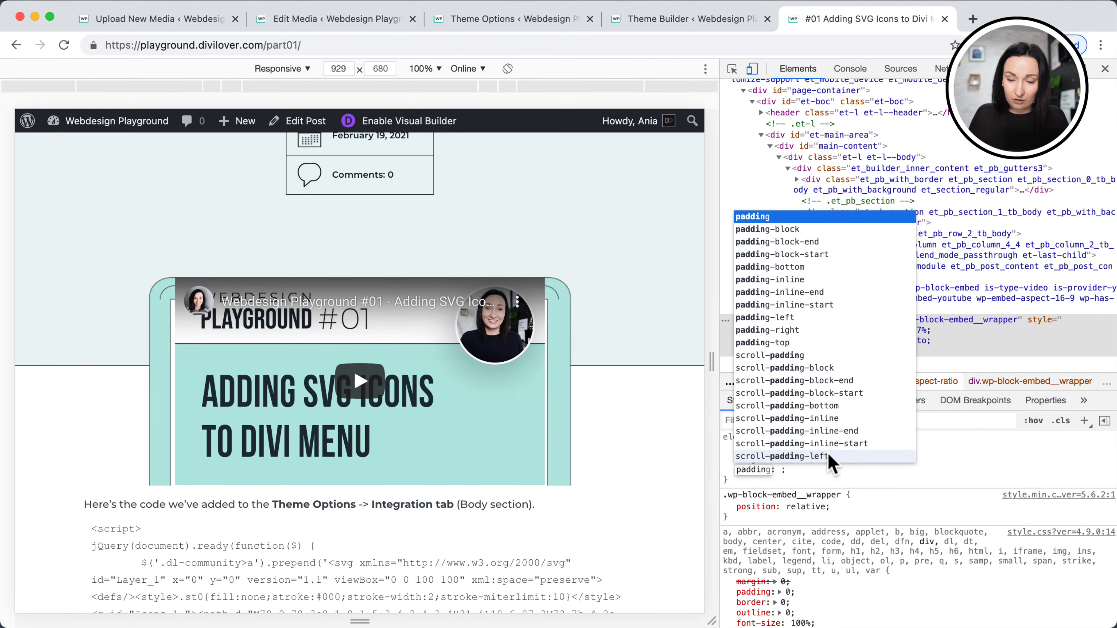
{"action": "key", "text": "Tab"}
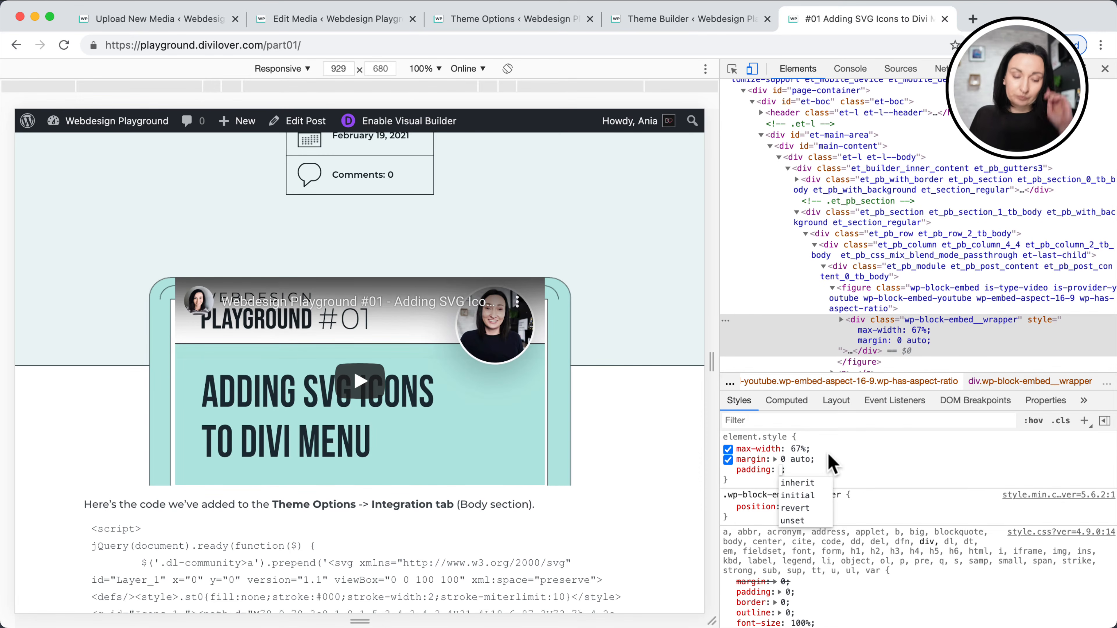
{"action": "type", "text": "3%"}
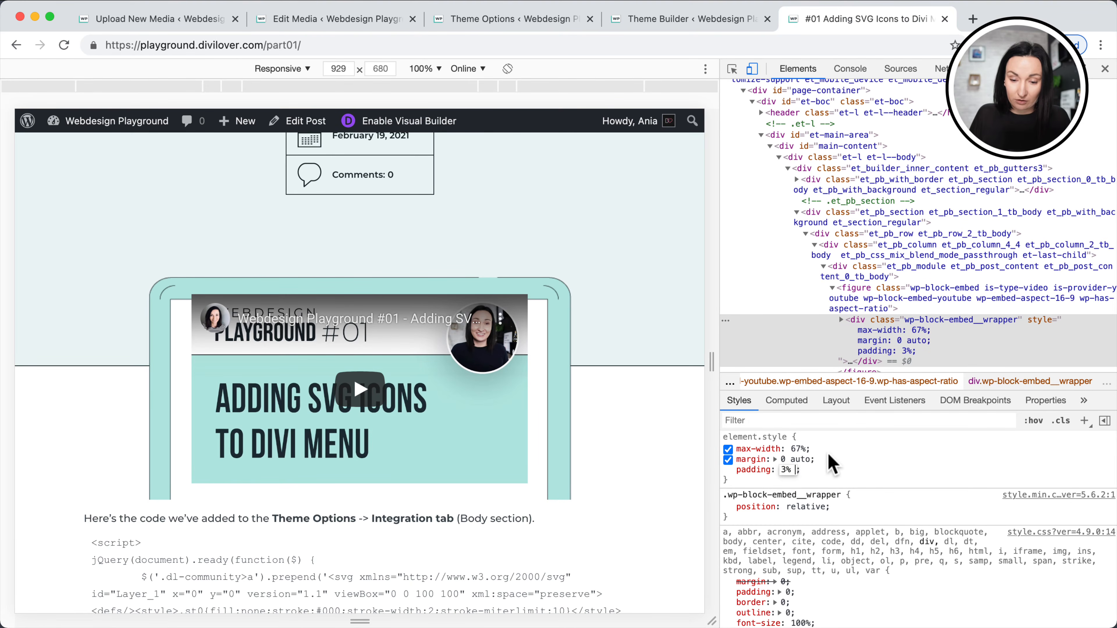
{"action": "type", "text": "0 25"}
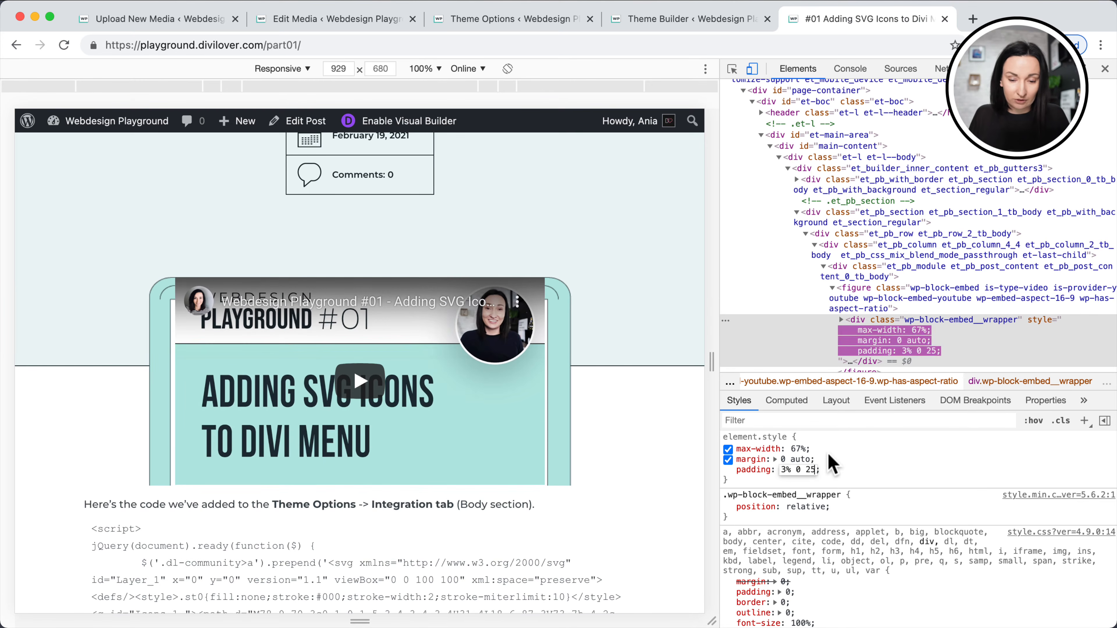
{"action": "type", "text": "%"}
{"action": "key", "text": "Return"}
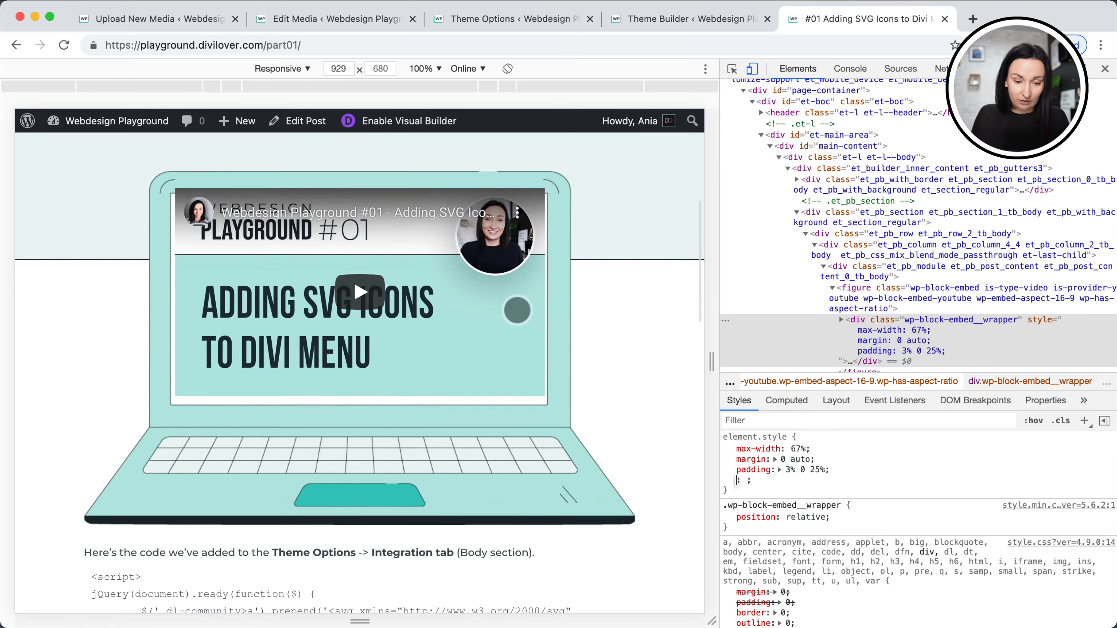
Check the video's fit in the laptop screen and set the wrapper's max-width to 69%.
{"action": "scroll", "coordinate": [521, 320], "scroll_direction": "up", "scroll_amount": 3}
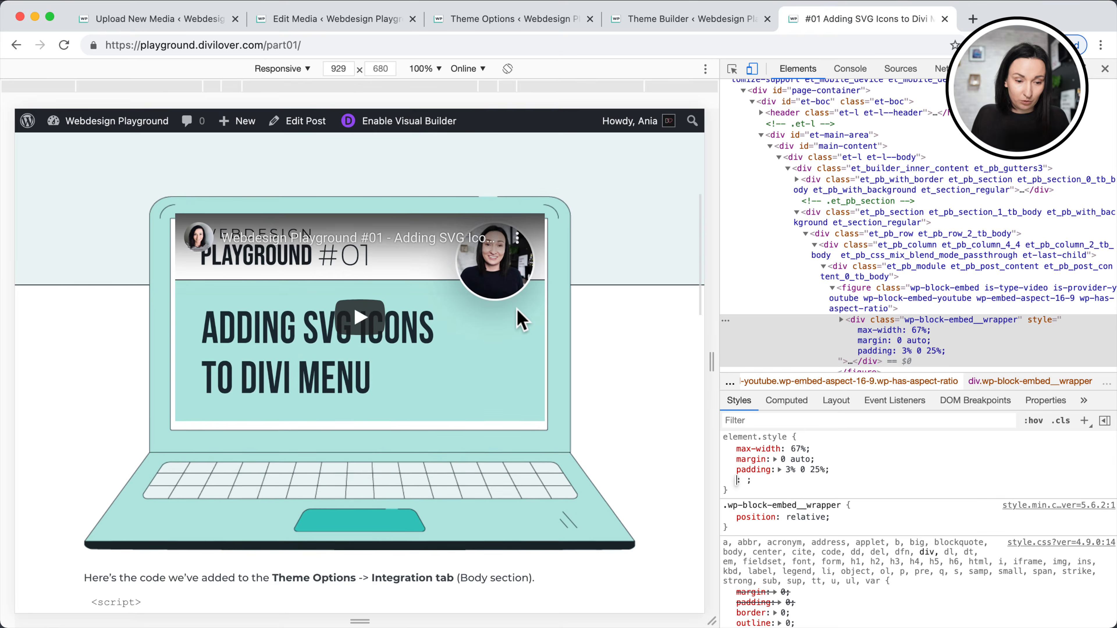
{"action": "scroll", "coordinate": [521, 319], "scroll_direction": "up", "scroll_amount": 2}
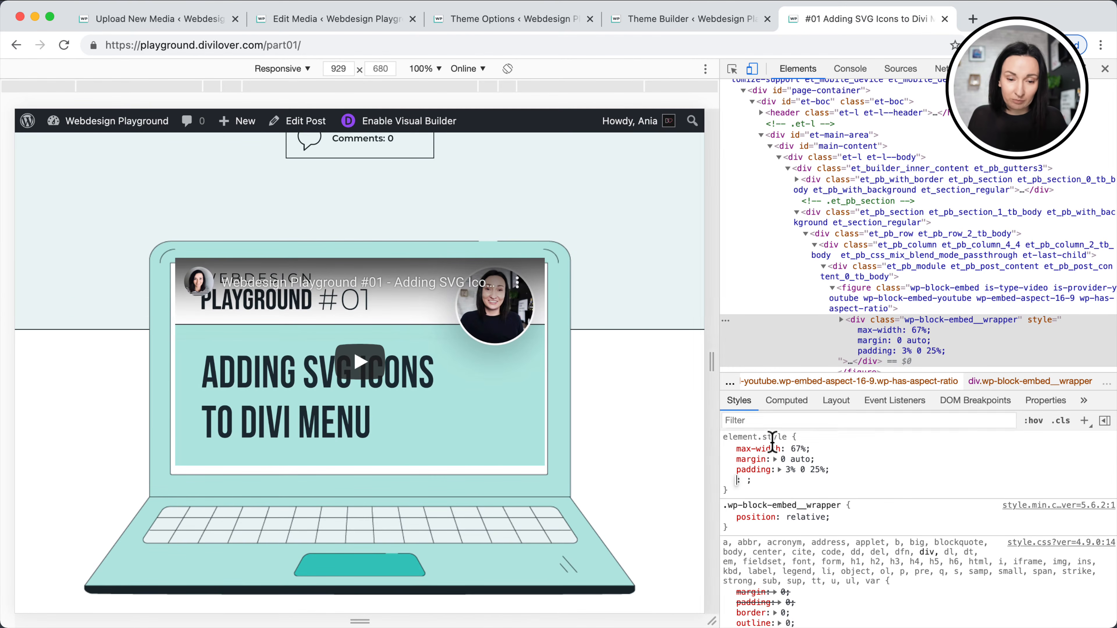
{"action": "left_click", "coordinate": [800, 449]}
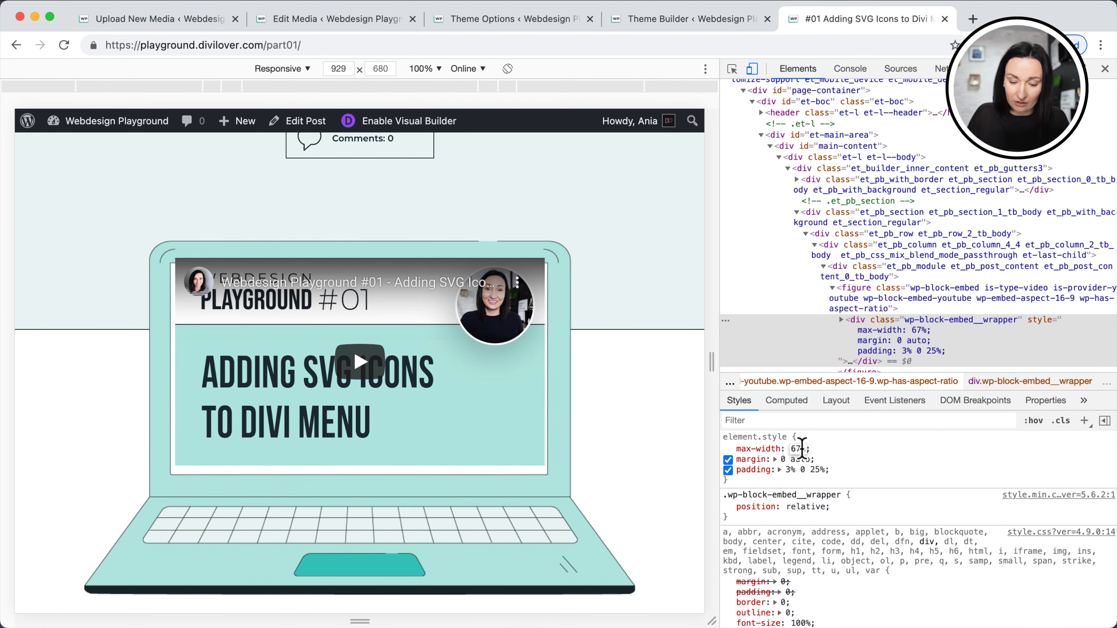
{"action": "key", "text": "Up"}
{"action": "key", "text": "Up"}
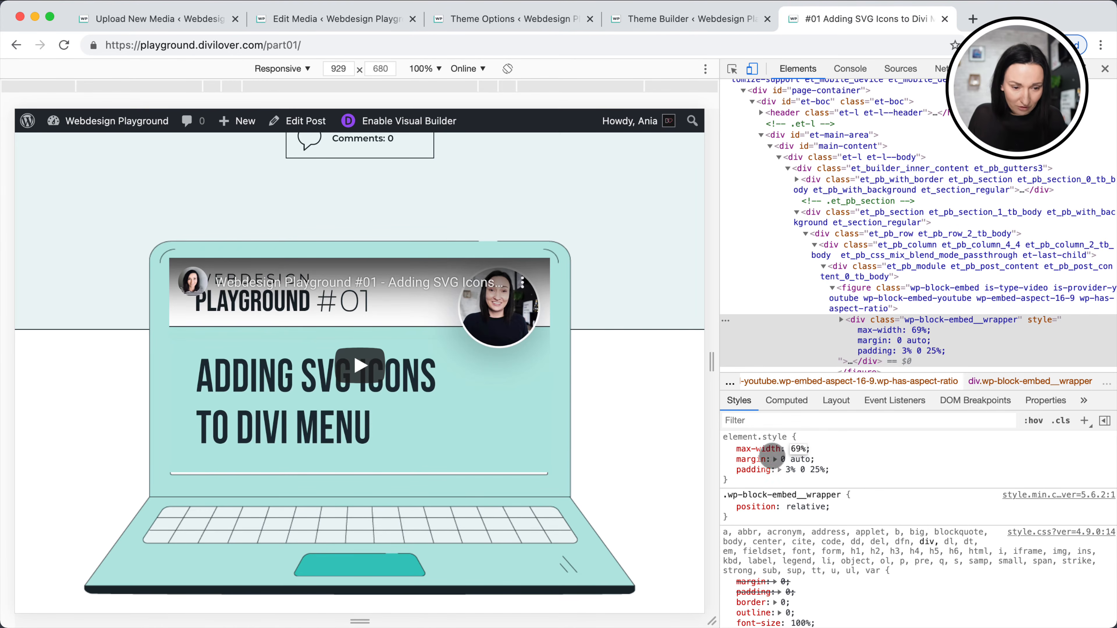
Try a 4% top padding on the video wrapper, then set its padding to 3.8% 0 25%.
{"action": "left_click", "coordinate": [792, 470]}
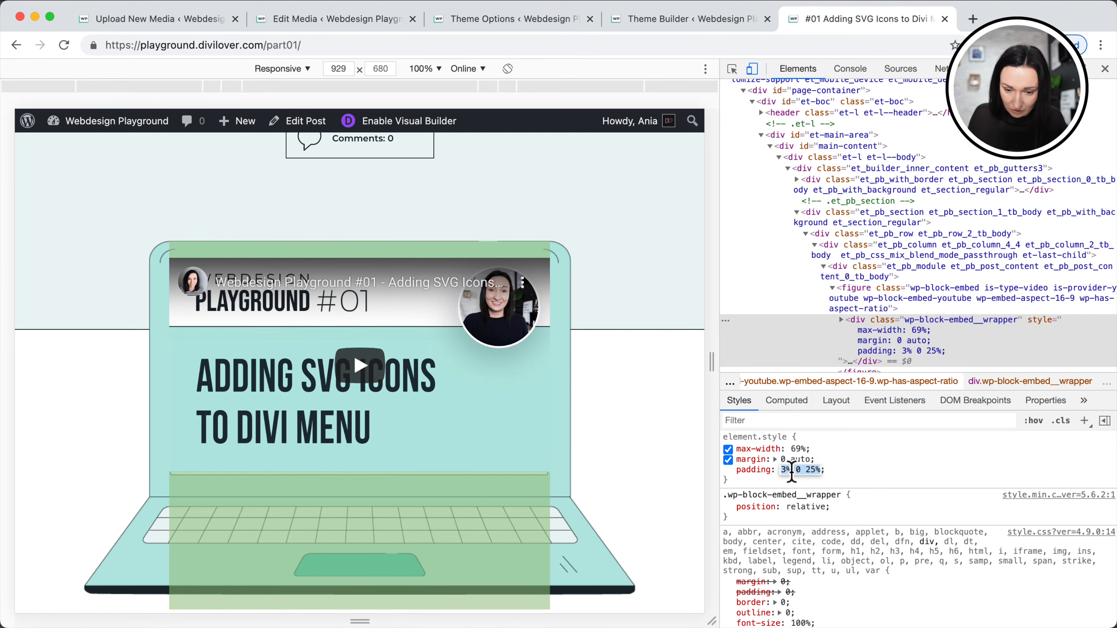
{"action": "left_click", "coordinate": [786, 470]}
{"action": "key", "text": "BackSpace"}
{"action": "type", "text": "4"}
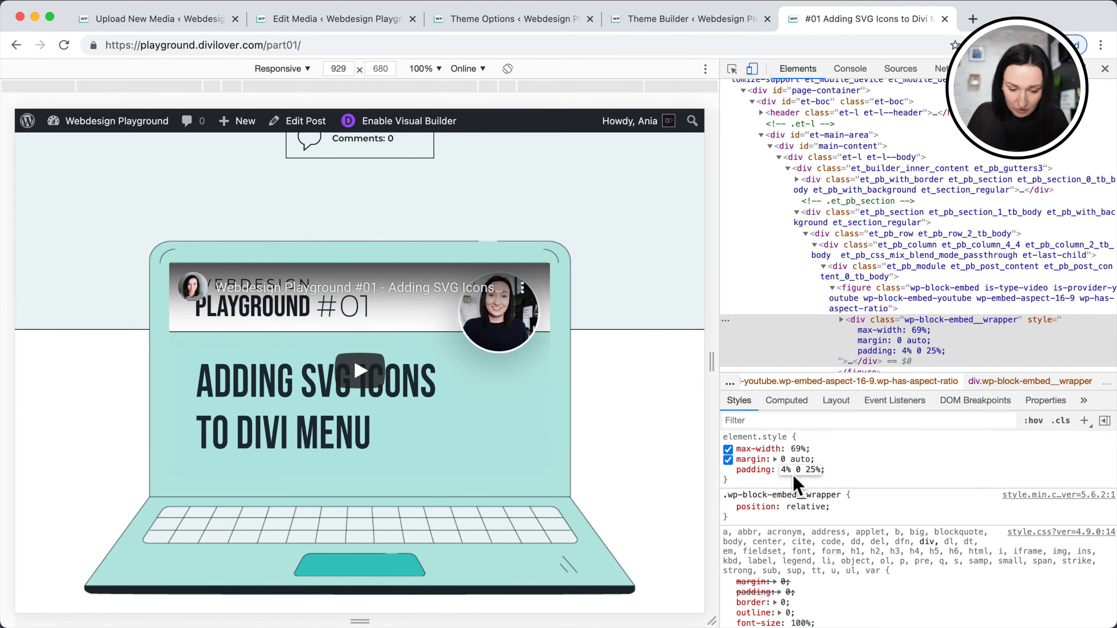
{"action": "key", "text": "BackSpace"}
{"action": "type", "text": "3.8"}
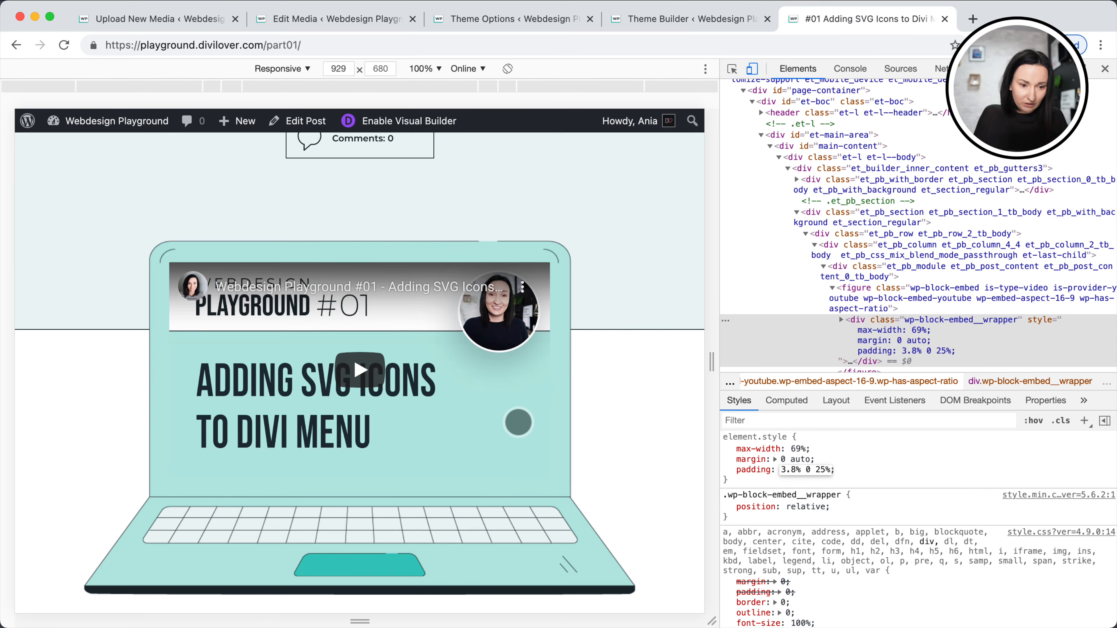
{"action": "left_click", "coordinate": [944, 447]}
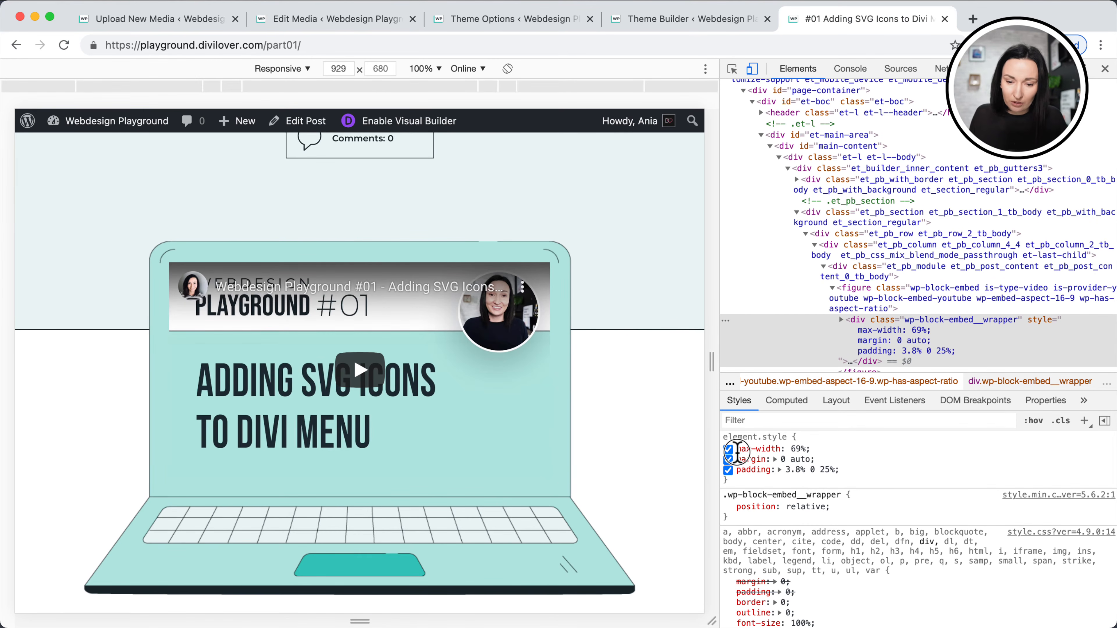
Copy the wrapper's max-width, margin and padding declarations and paste them below the video rule in the Theme Options Custom CSS.
{"action": "left_click_drag", "start_coordinate": [736, 449], "coordinate": [860, 478]}
{"action": "key", "text": "super+c"}
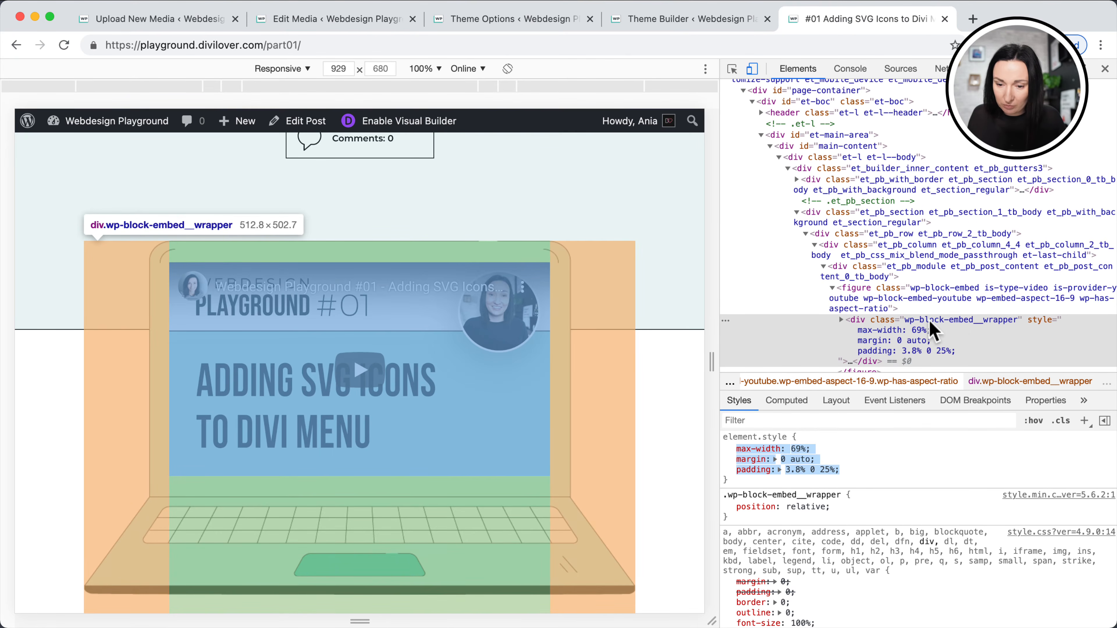
{"action": "left_click", "coordinate": [141, 17]}
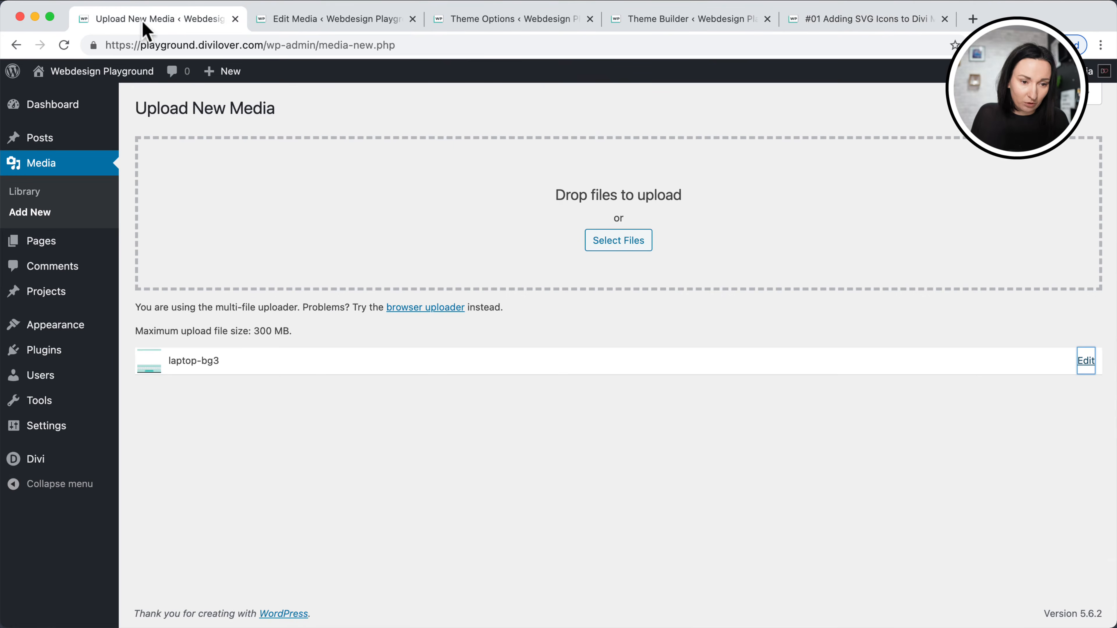
{"action": "left_click", "coordinate": [293, 20]}
{"action": "left_click", "coordinate": [462, 18]}
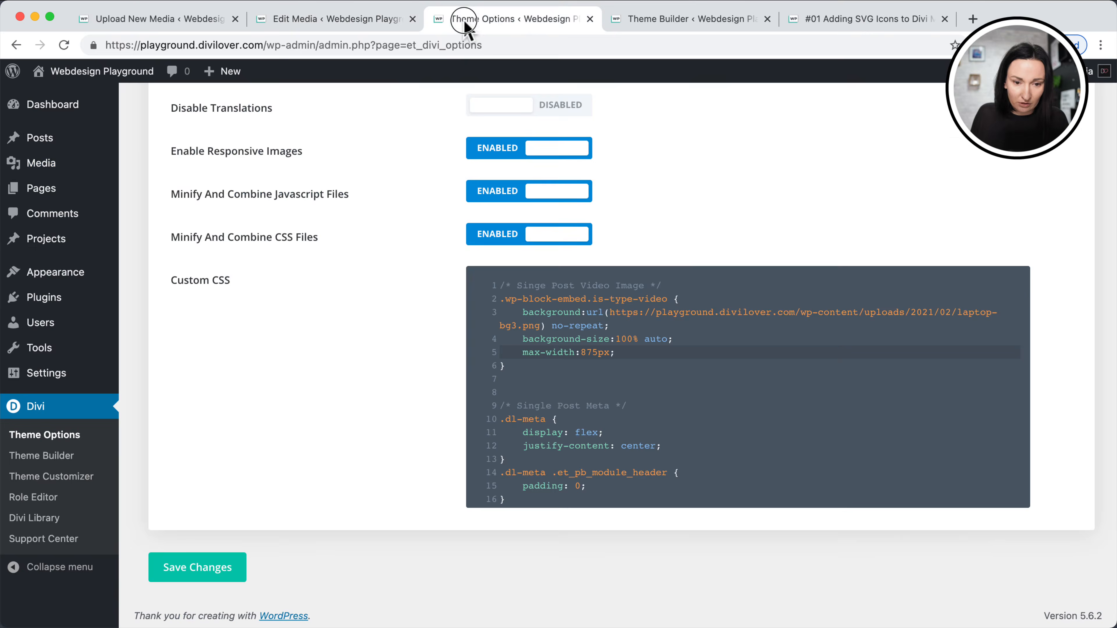
{"action": "key", "text": "super+v"}
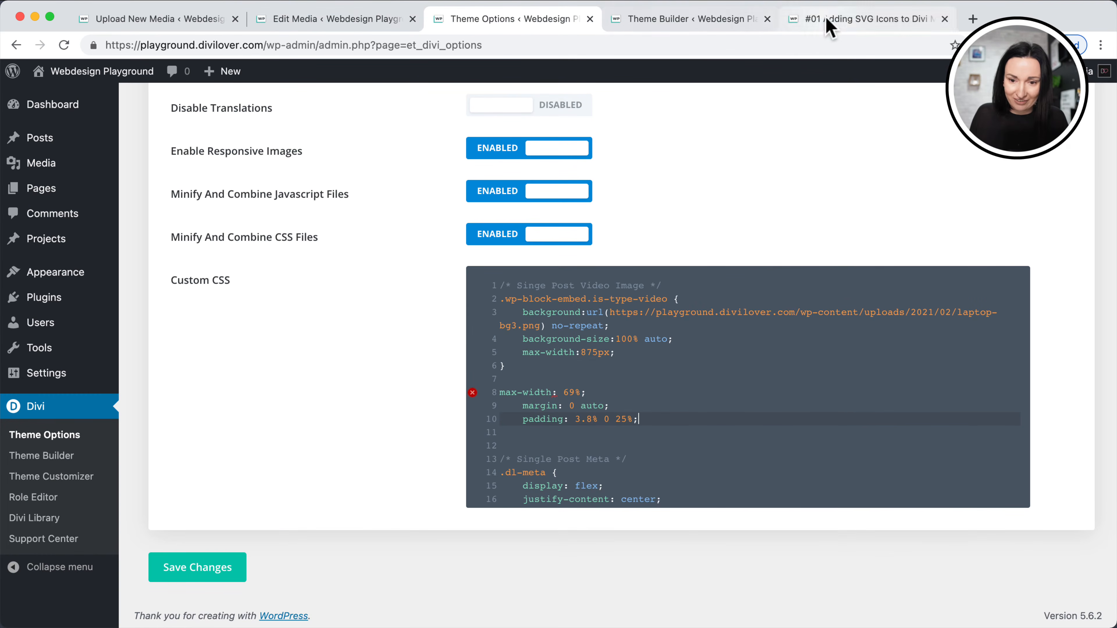
Copy the wp-block-embed__wrapper class name from the live post's inspected markup and return to the Theme Options Custom CSS.
{"action": "left_click", "coordinate": [792, 19]}
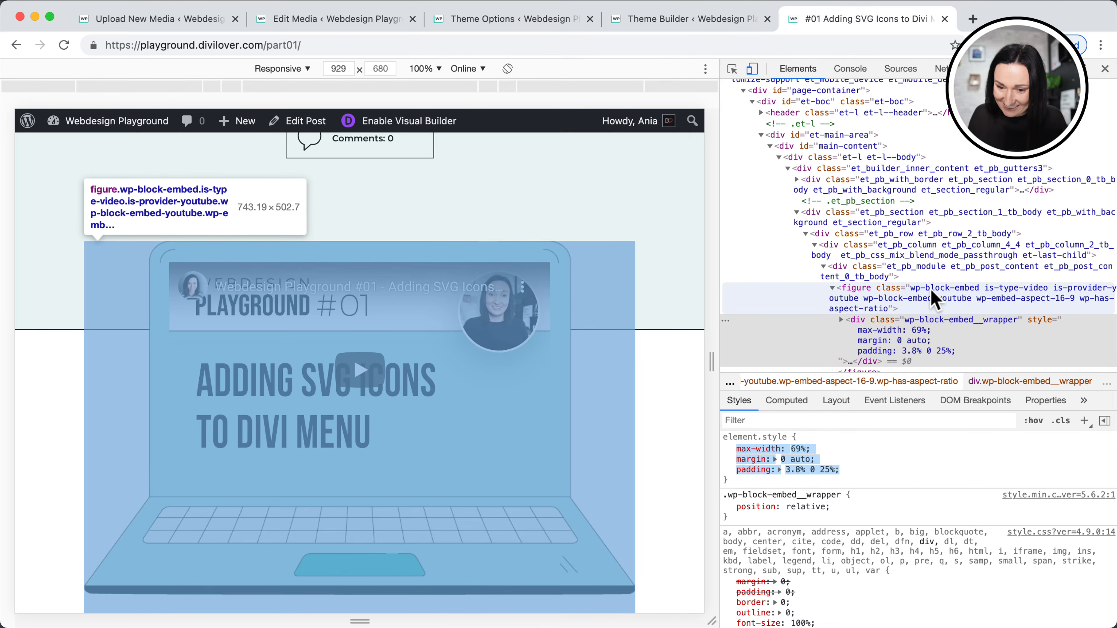
{"action": "left_click", "coordinate": [931, 291]}
{"action": "left_click", "coordinate": [950, 324]}
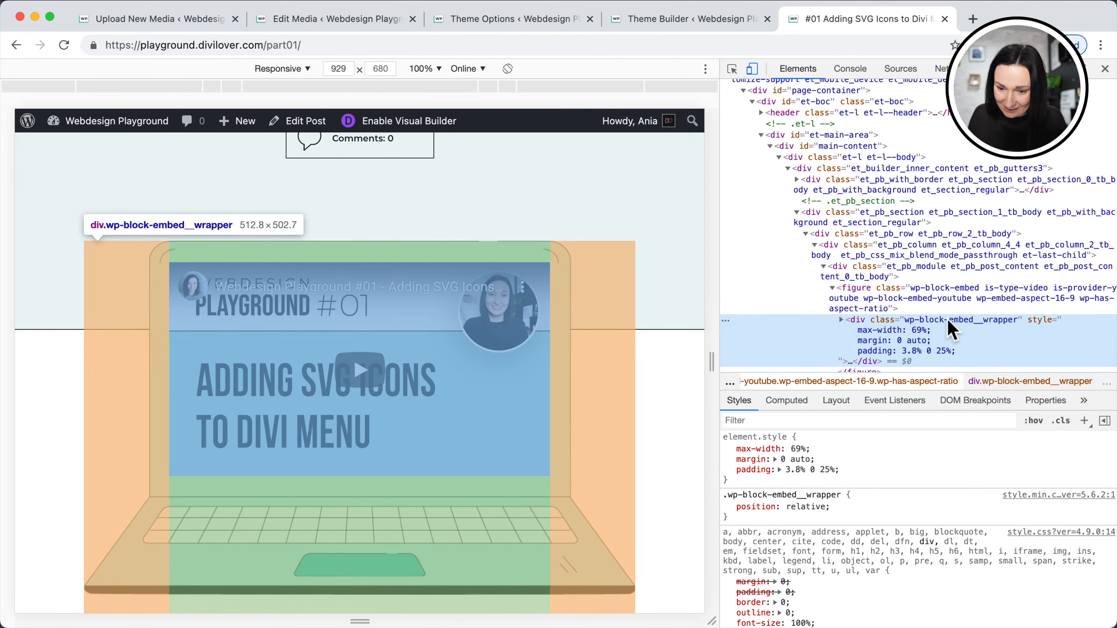
{"action": "double_click", "coordinate": [946, 320]}
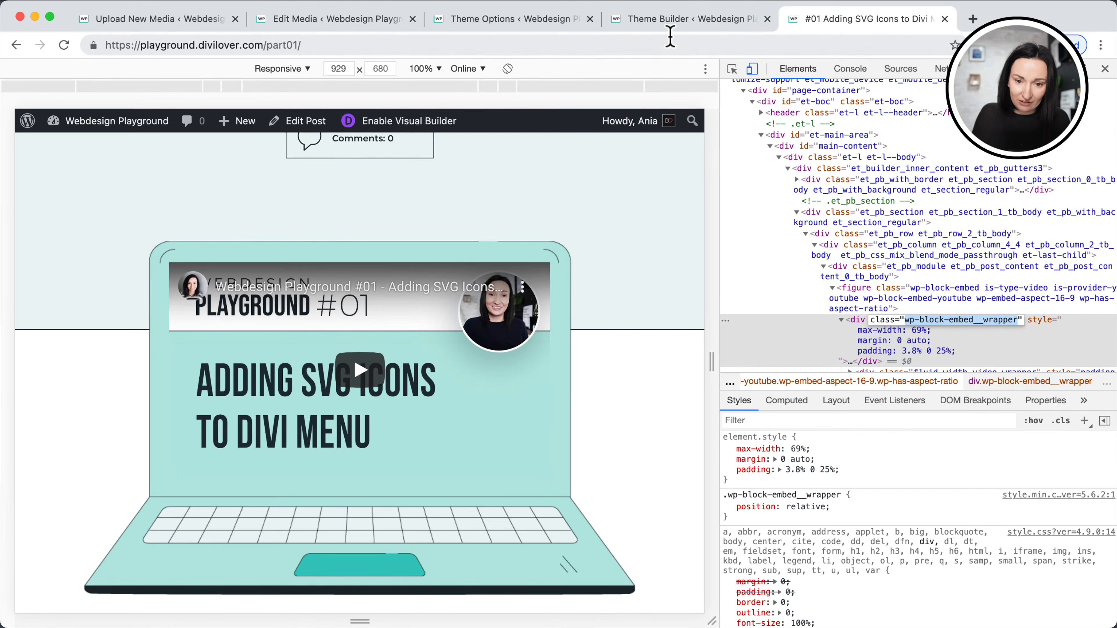
{"action": "left_click", "coordinate": [667, 25]}
{"action": "left_click", "coordinate": [459, 22]}
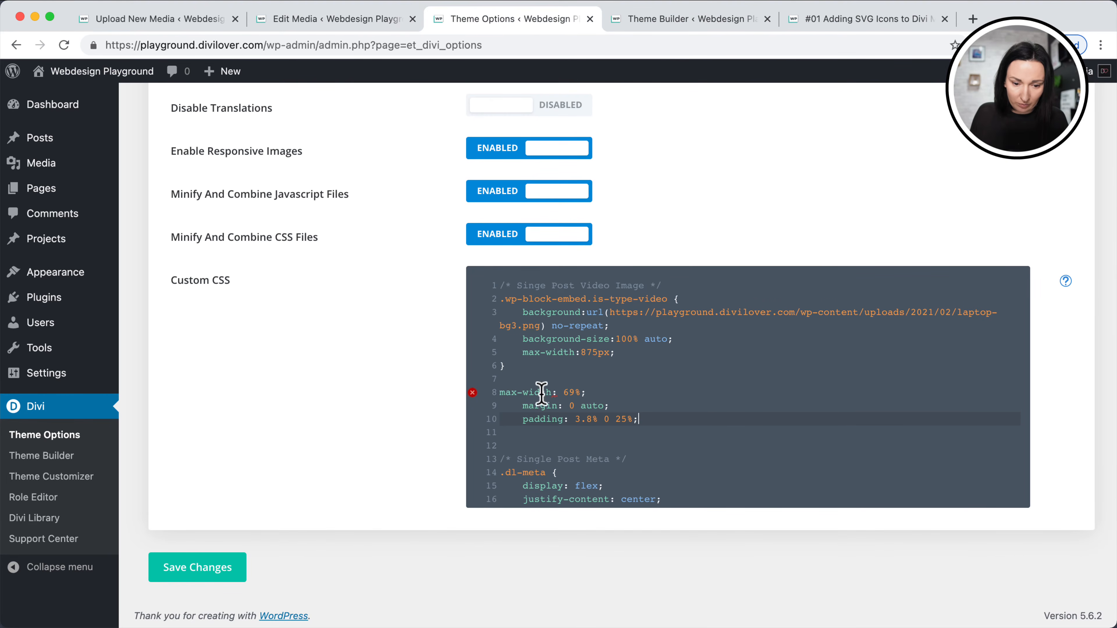
Wrap the pasted max-width, margin and padding declarations in a .wp-block-embed__wrapper rule and save the theme options.
{"action": "left_click", "coordinate": [500, 392]}
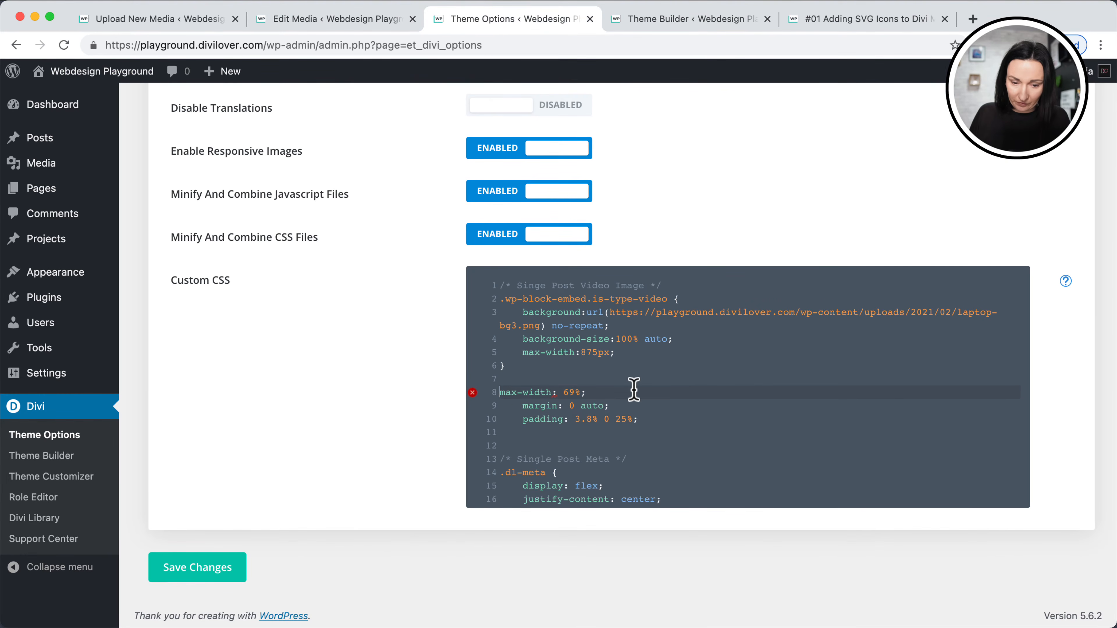
{"action": "type", "text": ".wp-block-embed__wrapper {"}
{"action": "key", "text": "Return"}
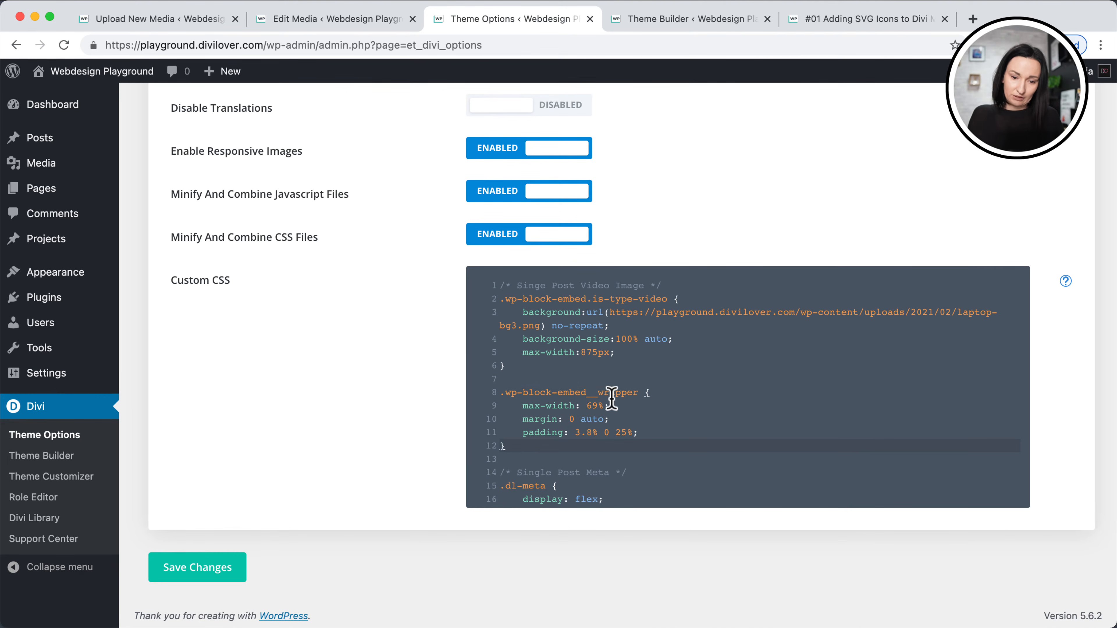
{"action": "left_click", "coordinate": [222, 571]}
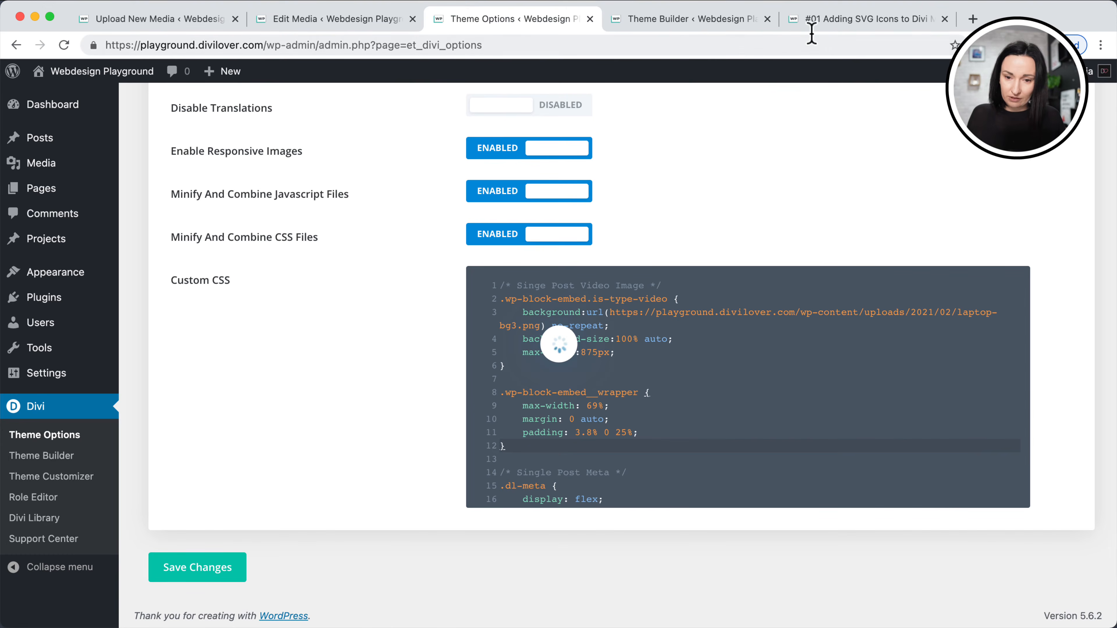
Reload the live post and check how the video sits in the laptop frame with the saved CSS.
{"action": "left_click", "coordinate": [712, 19]}
{"action": "left_click", "coordinate": [846, 20]}
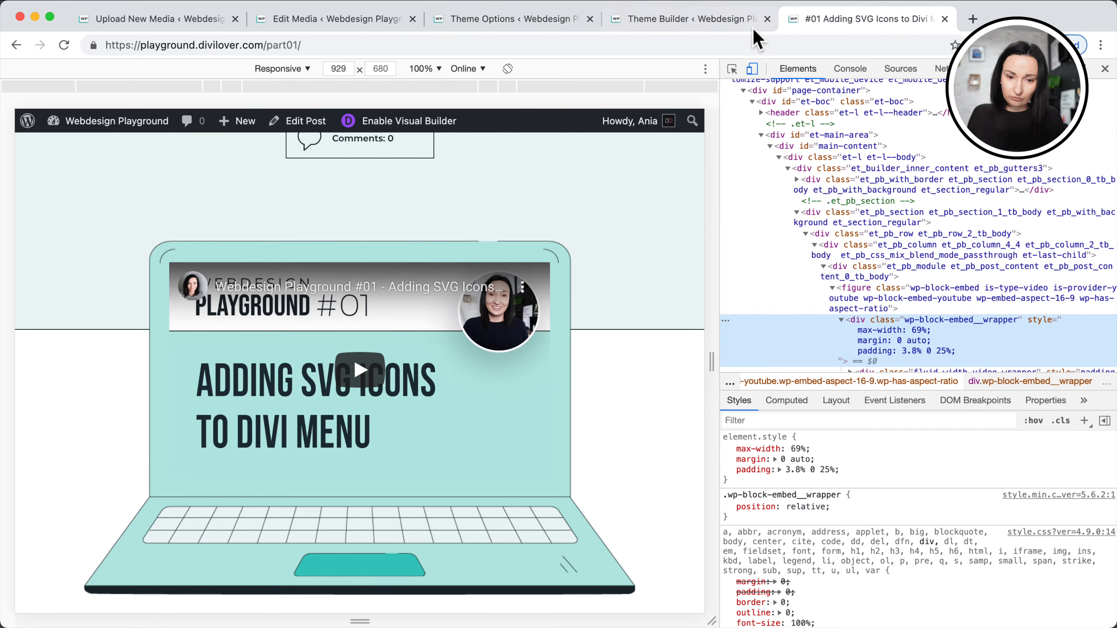
{"action": "left_click", "coordinate": [65, 46]}
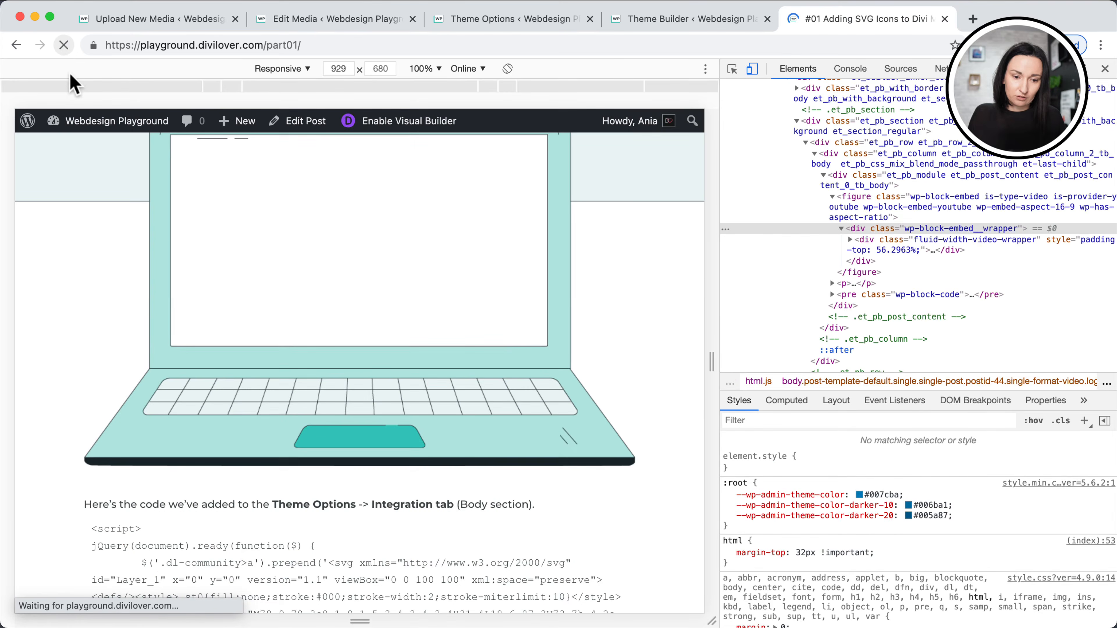
{"action": "scroll", "coordinate": [114, 346], "scroll_direction": "down", "scroll_amount": 3}
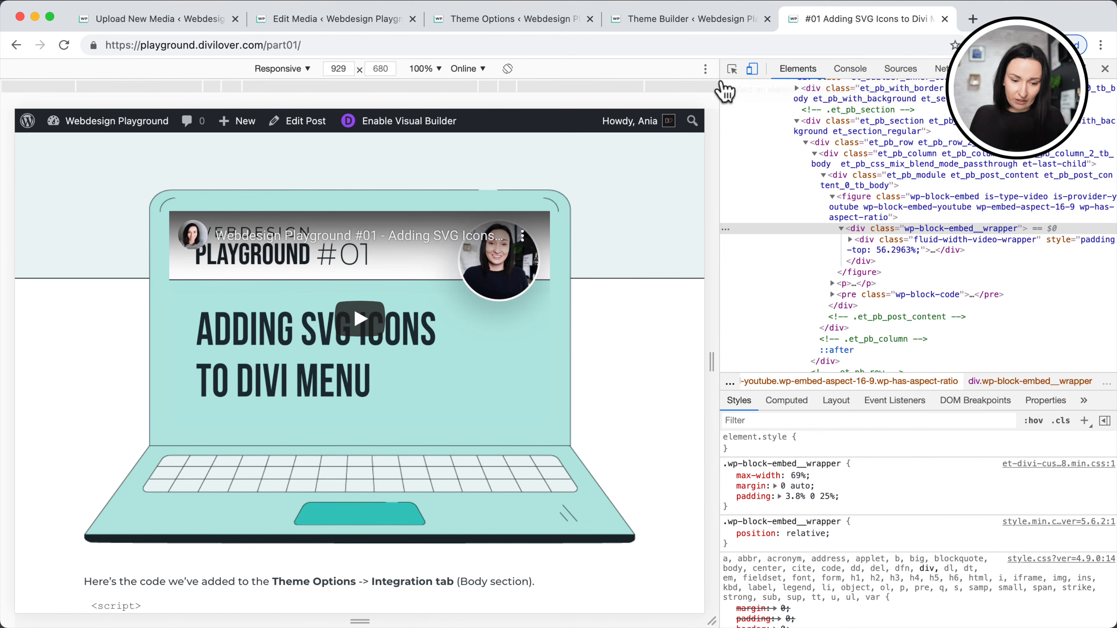
{"action": "left_click", "coordinate": [732, 69]}
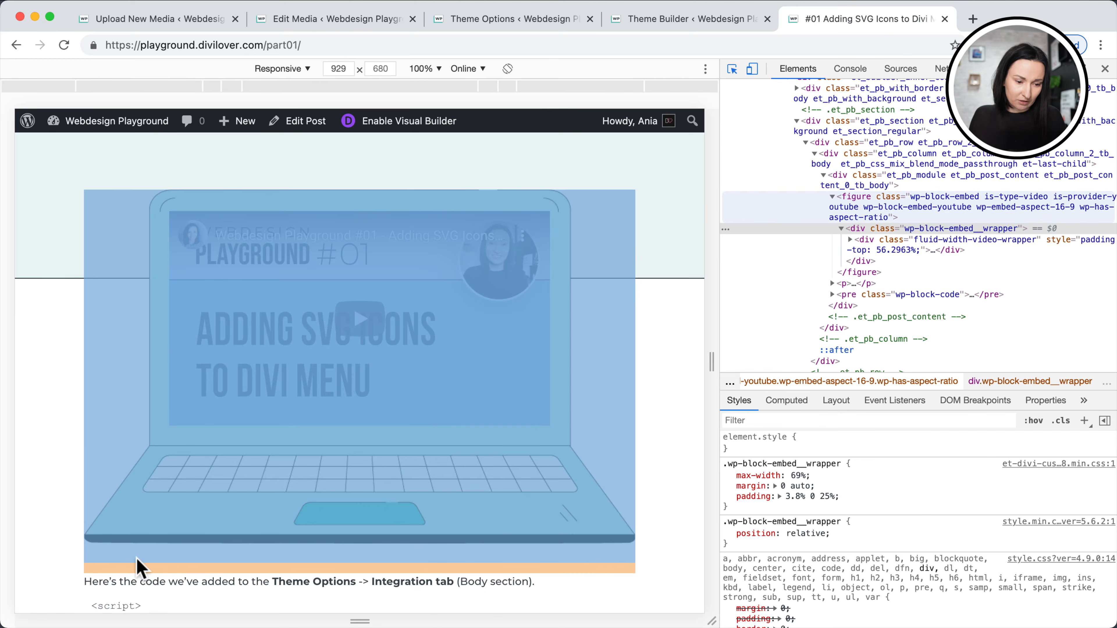
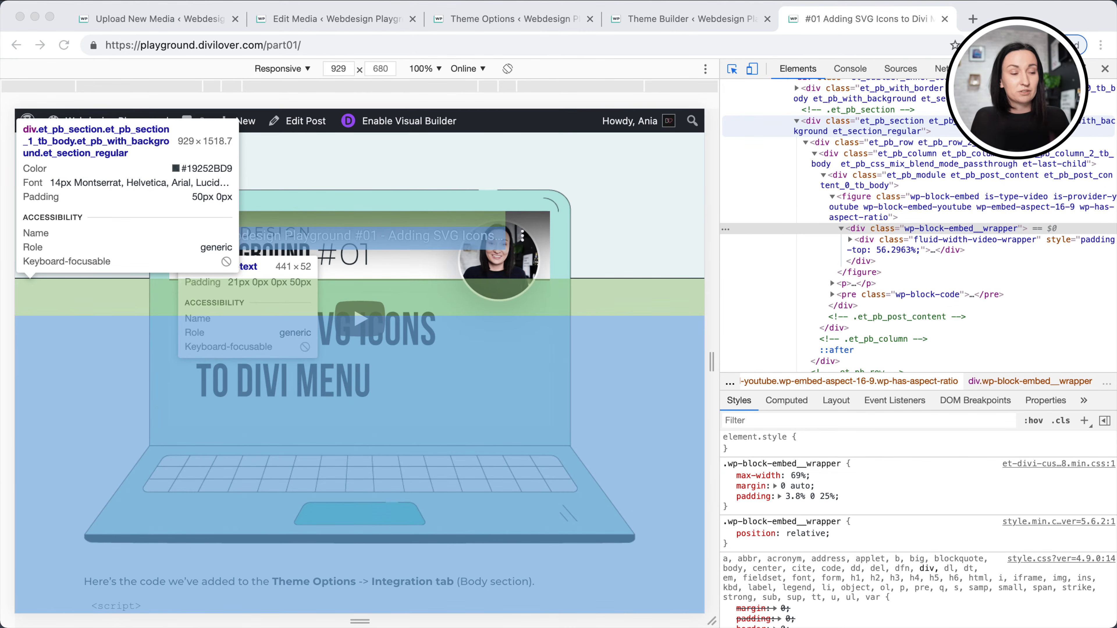
Review the live post's title, meta box and laptop video in the responsive preview and at full browser width.
{"action": "scroll", "coordinate": [360, 361], "scroll_direction": "up", "scroll_amount": 3}
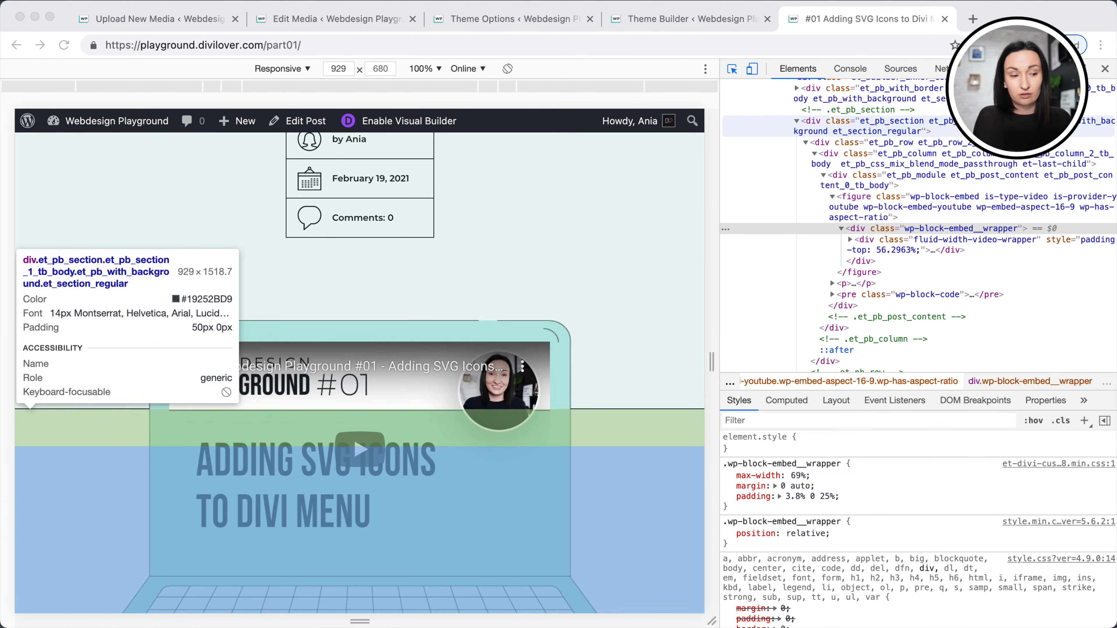
{"action": "scroll", "coordinate": [359, 374], "scroll_direction": "up", "scroll_amount": 4}
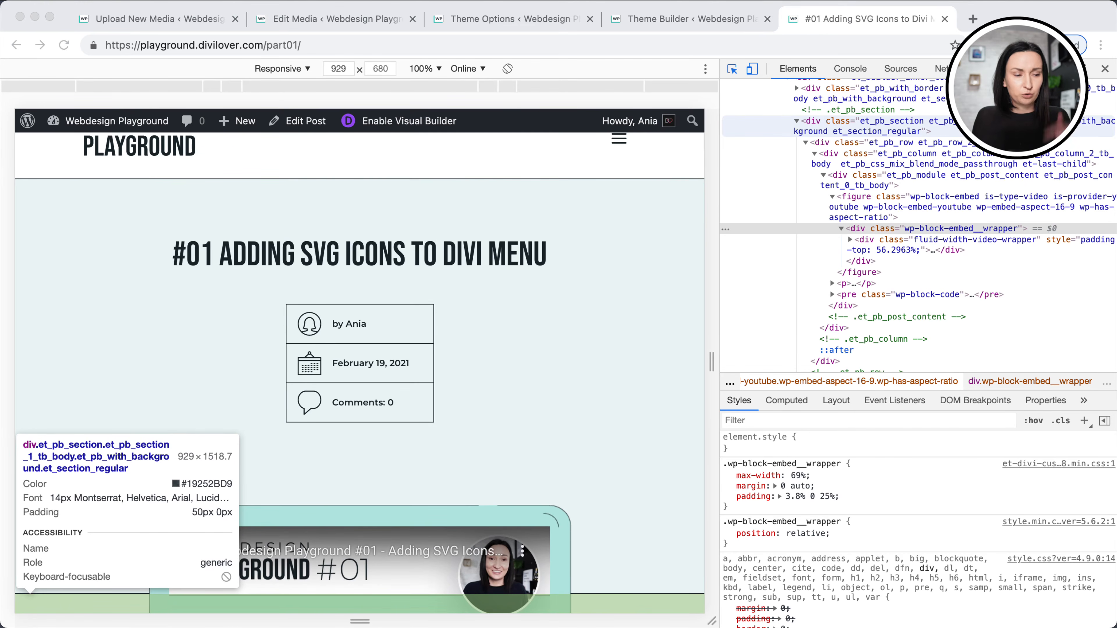
{"action": "scroll", "coordinate": [359, 361], "scroll_direction": "up", "scroll_amount": 1}
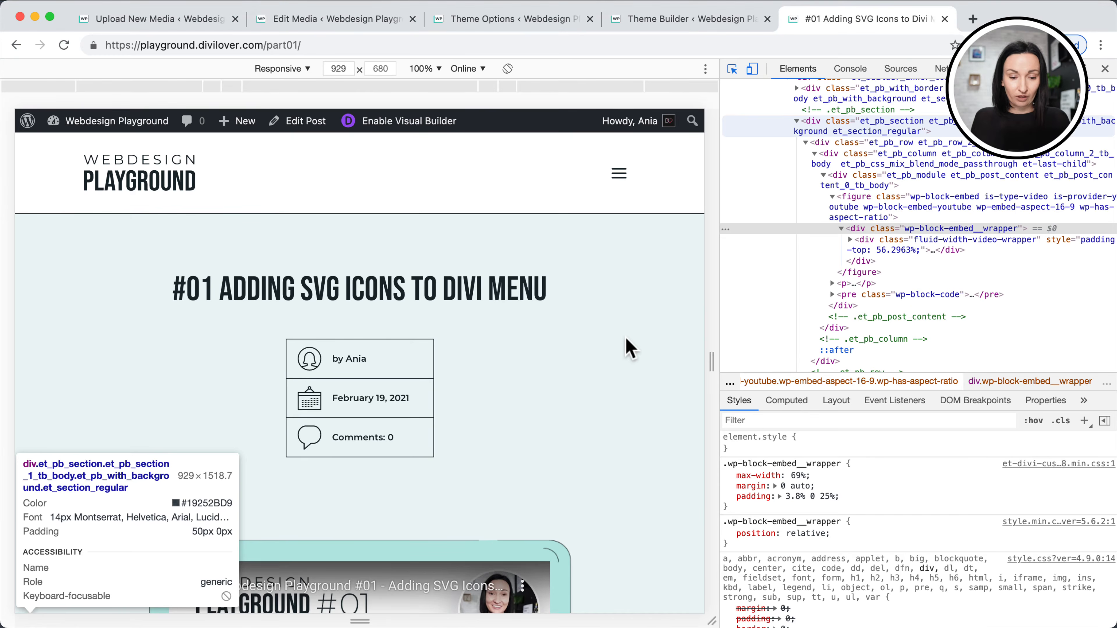
{"action": "scroll", "coordinate": [626, 346], "scroll_direction": "down", "scroll_amount": 5}
{"action": "scroll", "coordinate": [628, 347], "scroll_direction": "down", "scroll_amount": 3}
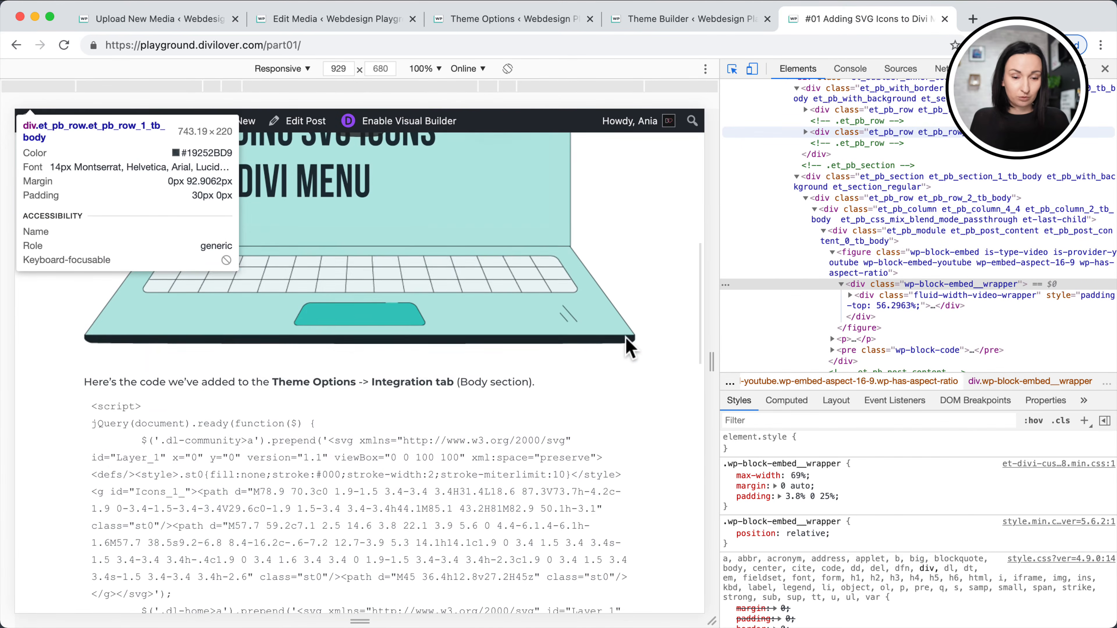
{"action": "scroll", "coordinate": [629, 347], "scroll_direction": "up", "scroll_amount": 2}
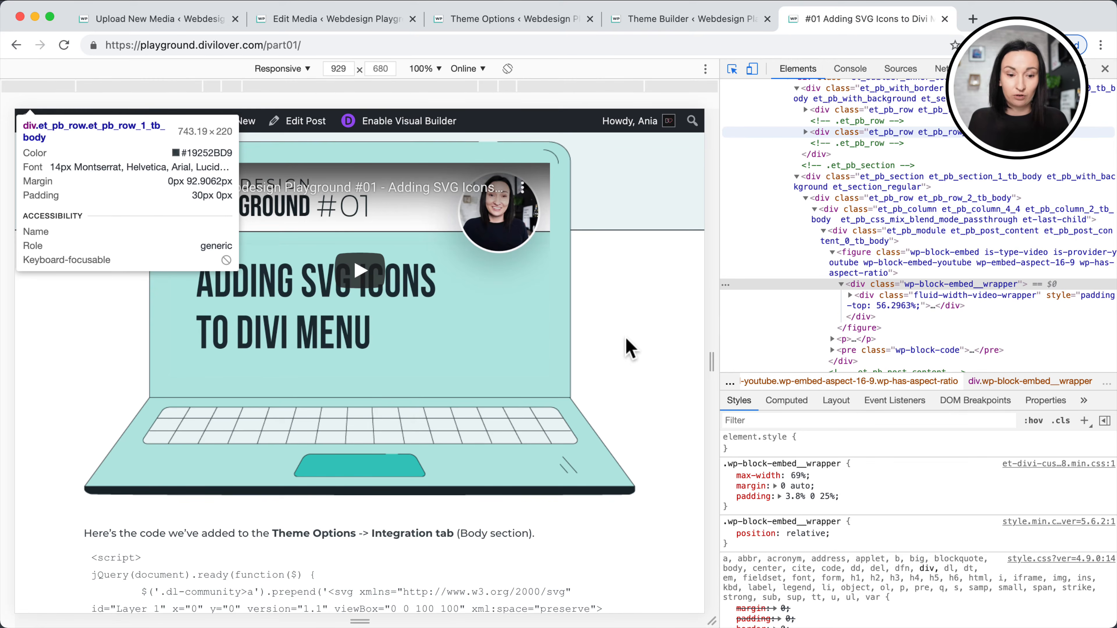
{"action": "scroll", "coordinate": [633, 374], "scroll_direction": "down", "scroll_amount": 4}
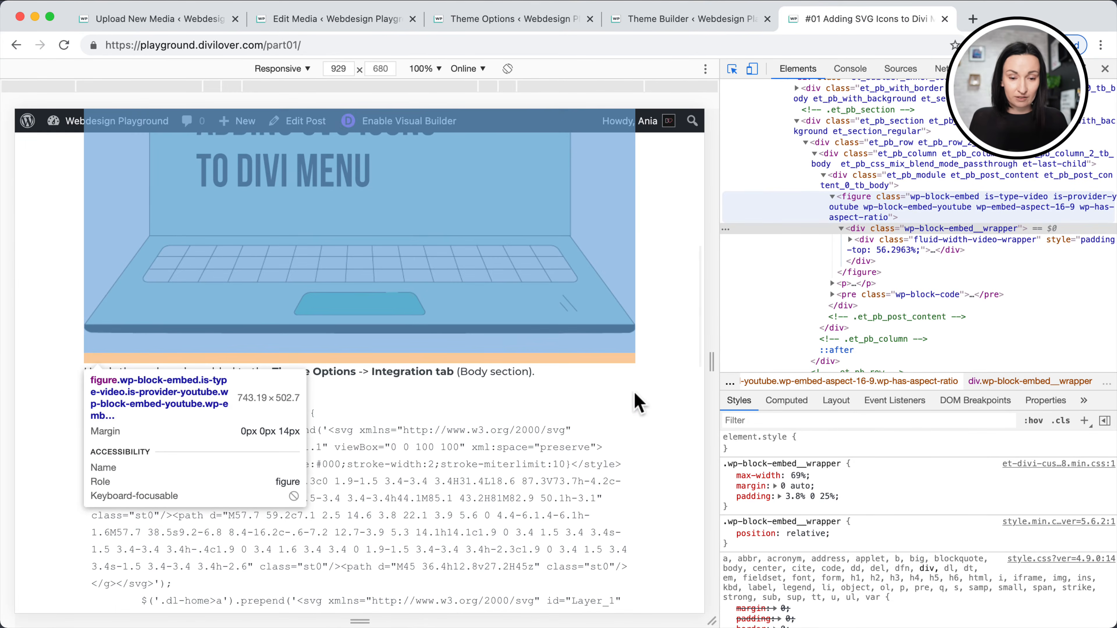
{"action": "left_click", "coordinate": [1105, 69]}
{"action": "scroll", "coordinate": [736, 307], "scroll_direction": "up", "scroll_amount": 5}
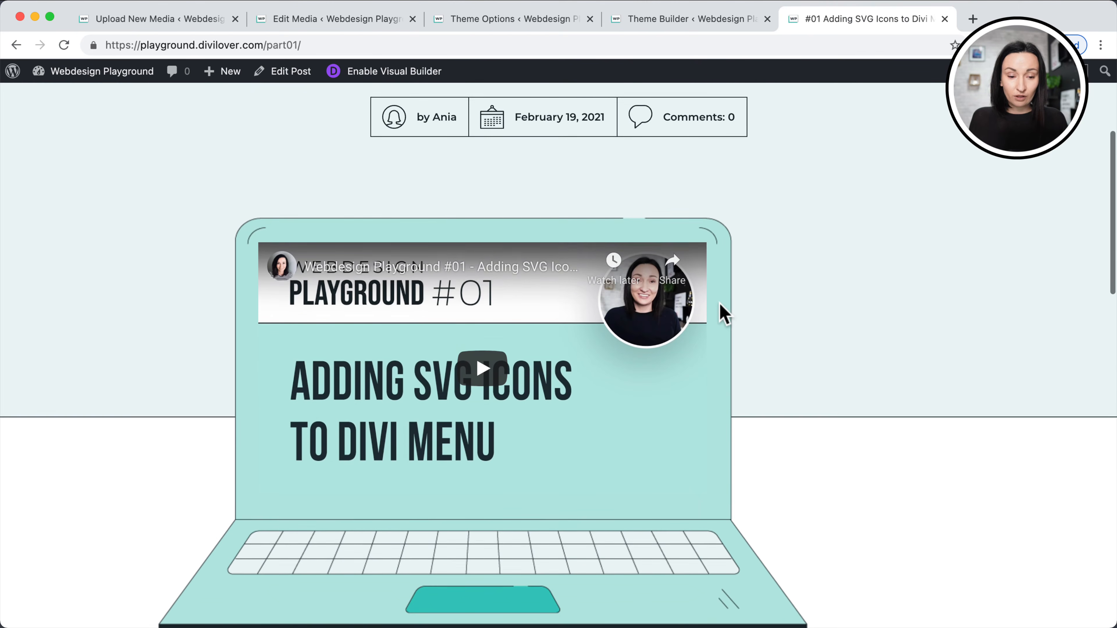
{"action": "scroll", "coordinate": [724, 312], "scroll_direction": "down", "scroll_amount": 1}
Inspect the page again and test the video frame's scaling at preview widths of about 541 px and 929 px.
{"action": "right_click", "coordinate": [990, 228]}
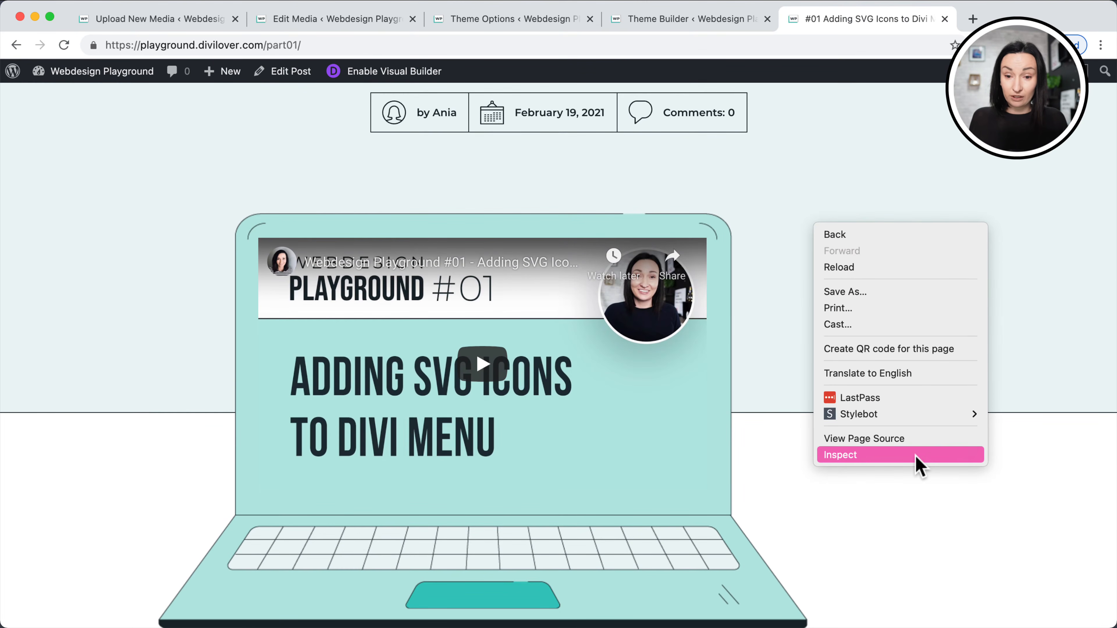
{"action": "left_click", "coordinate": [917, 456]}
{"action": "scroll", "coordinate": [650, 289], "scroll_direction": "down", "scroll_amount": 4}
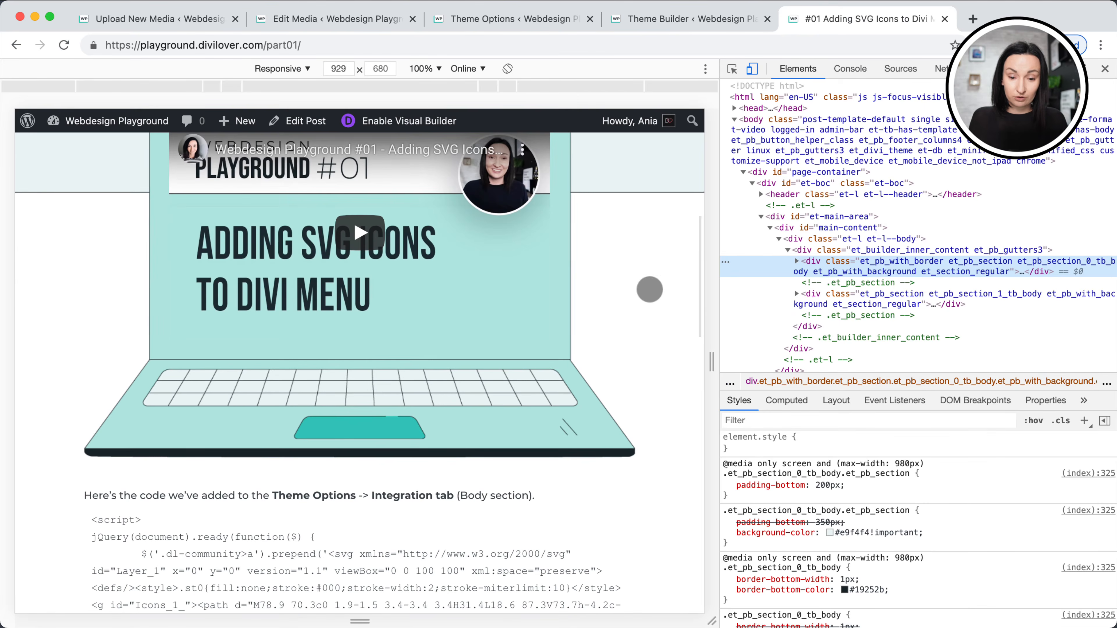
{"action": "scroll", "coordinate": [656, 354], "scroll_direction": "up", "scroll_amount": 3}
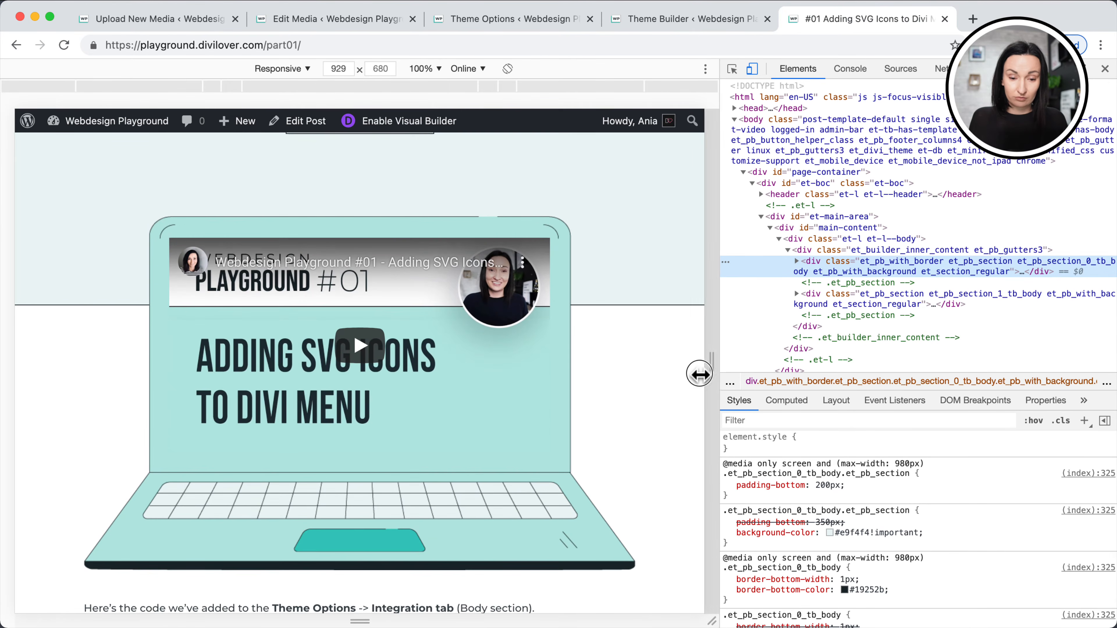
{"action": "left_click_drag", "start_coordinate": [699, 374], "coordinate": [521, 396]}
{"action": "scroll", "coordinate": [524, 403], "scroll_direction": "down", "scroll_amount": 3}
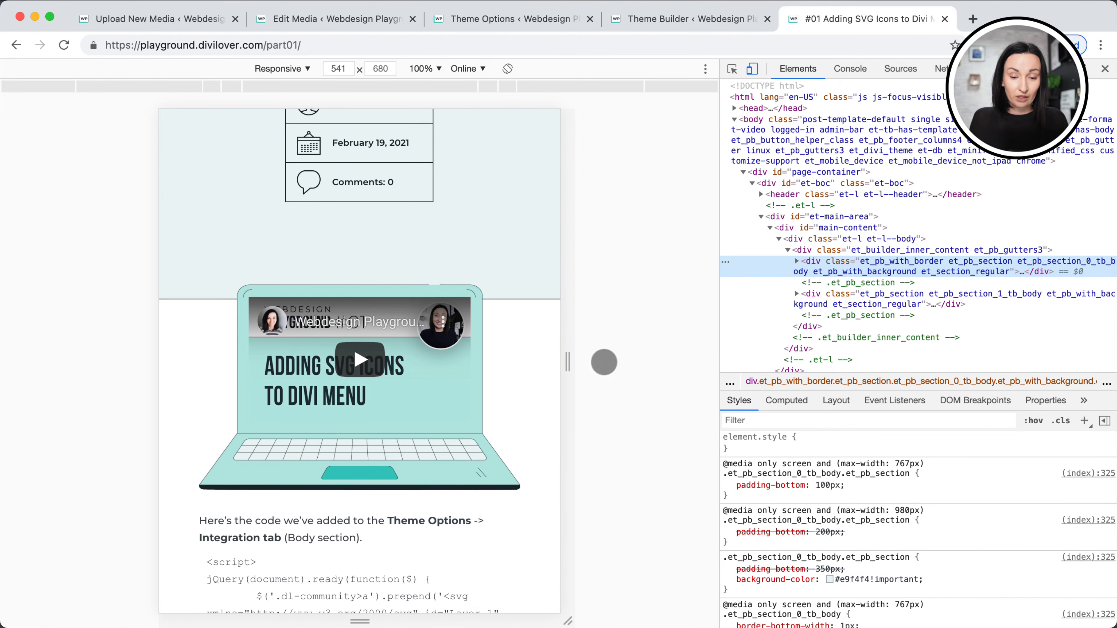
{"action": "left_click_drag", "start_coordinate": [568, 361], "coordinate": [715, 367]}
{"action": "scroll", "coordinate": [609, 278], "scroll_direction": "down", "scroll_amount": 5}
{"action": "scroll", "coordinate": [608, 278], "scroll_direction": "down", "scroll_amount": 15}
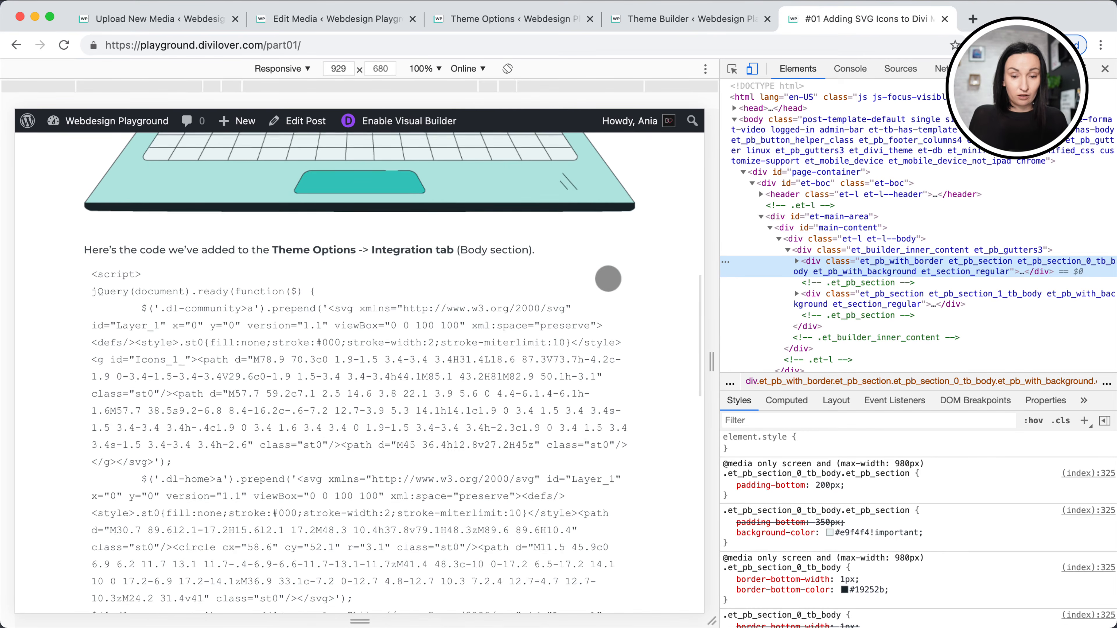
{"action": "scroll", "coordinate": [608, 279], "scroll_direction": "up", "scroll_amount": 12}
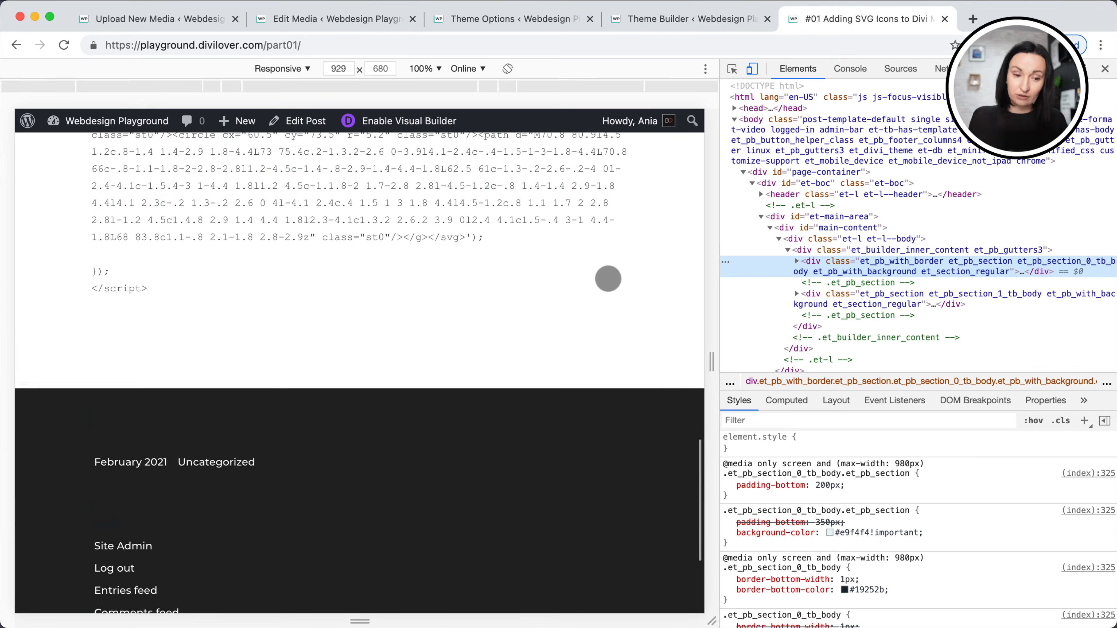
Close the page inspector and examine the end of the post content above the footer.
{"action": "left_click", "coordinate": [1105, 69]}
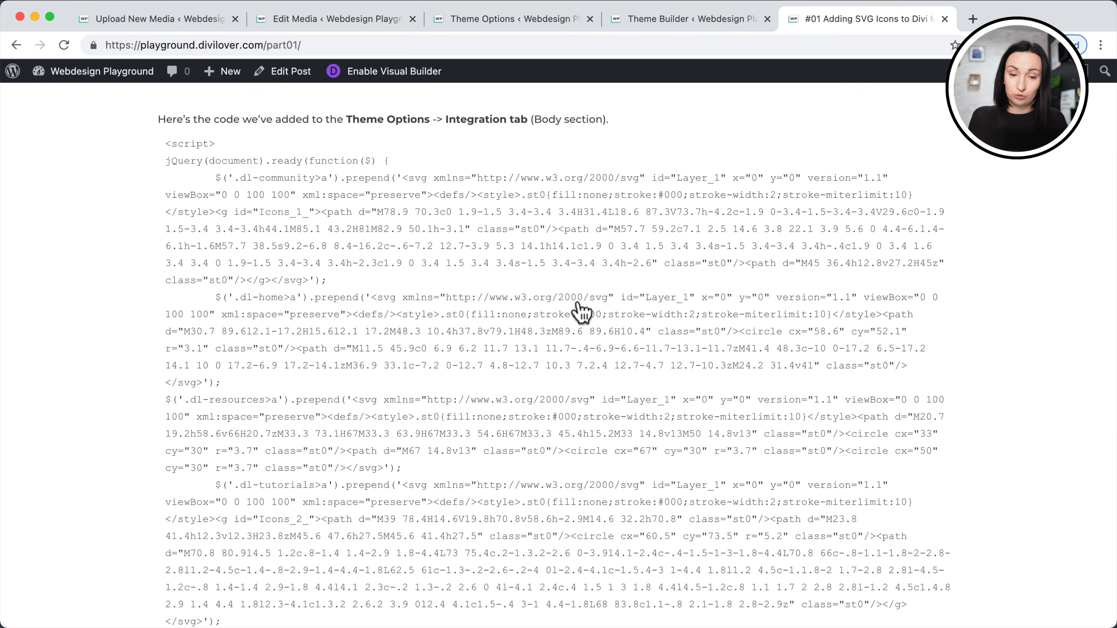
{"action": "scroll", "coordinate": [579, 310], "scroll_direction": "down", "scroll_amount": 10}
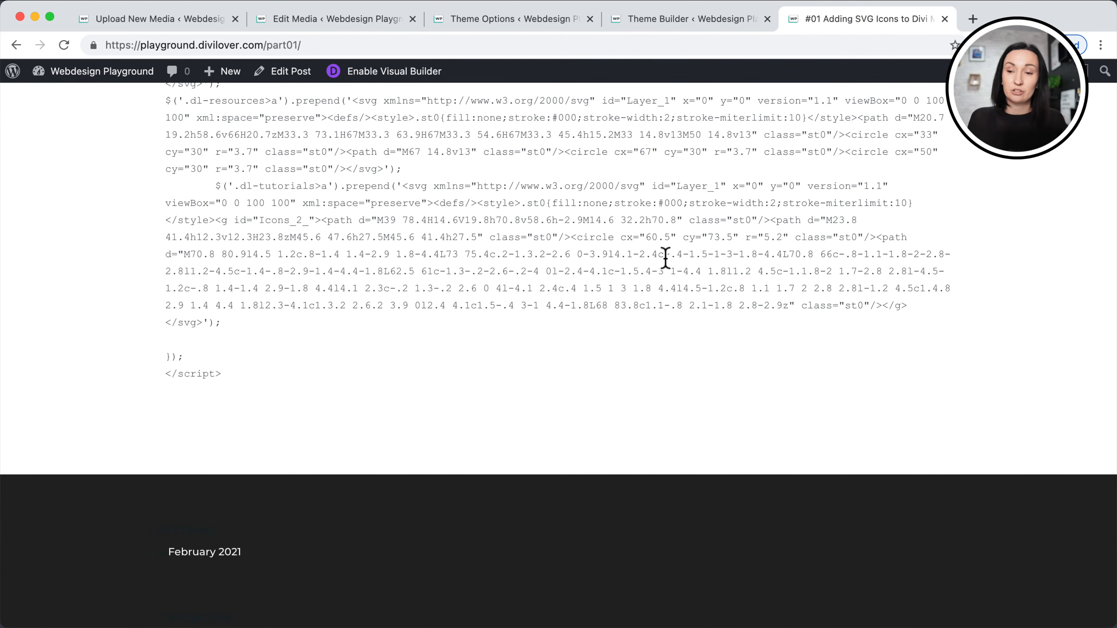
{"action": "scroll", "coordinate": [664, 257], "scroll_direction": "up", "scroll_amount": 10}
{"action": "scroll", "coordinate": [665, 258], "scroll_direction": "up", "scroll_amount": 2}
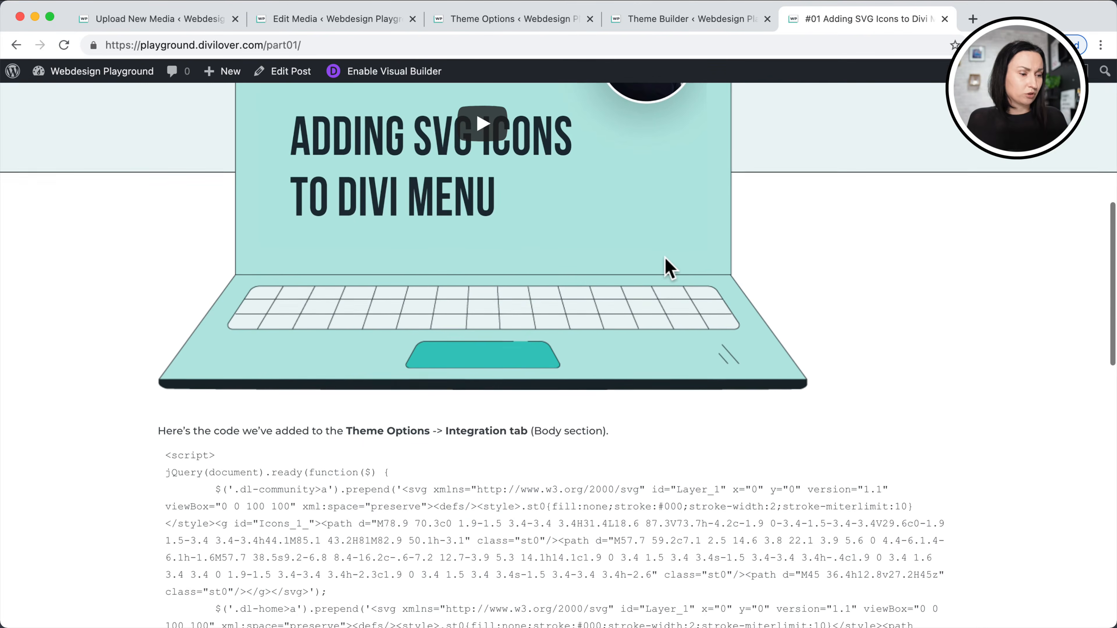
{"action": "scroll", "coordinate": [665, 258], "scroll_direction": "down", "scroll_amount": 8}
{"action": "scroll", "coordinate": [665, 257], "scroll_direction": "down", "scroll_amount": 4}
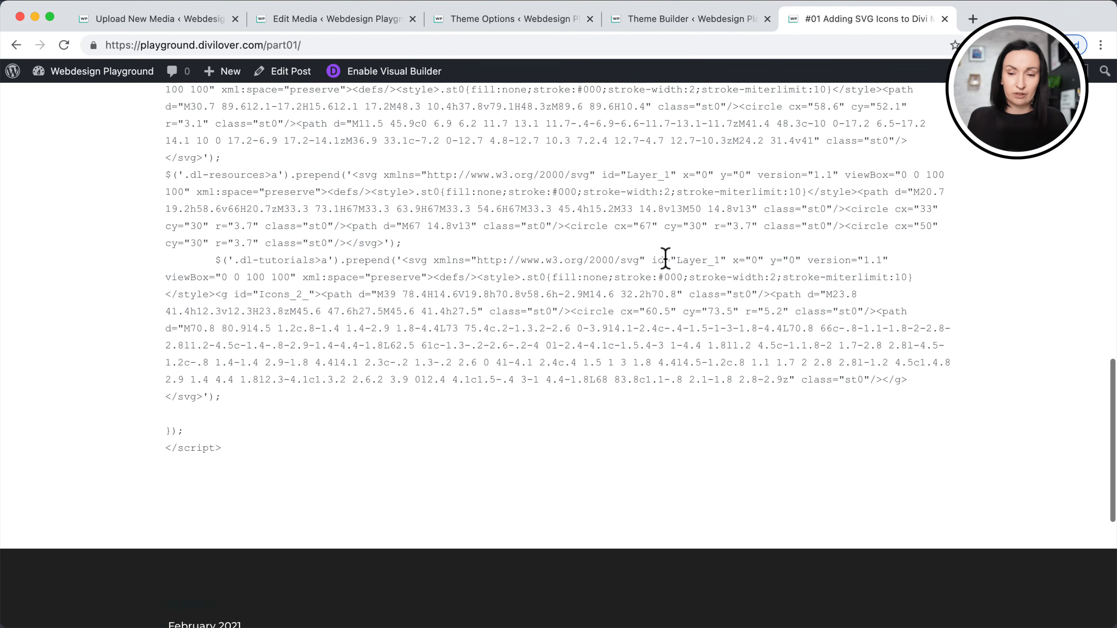
{"action": "left_click", "coordinate": [180, 18]}
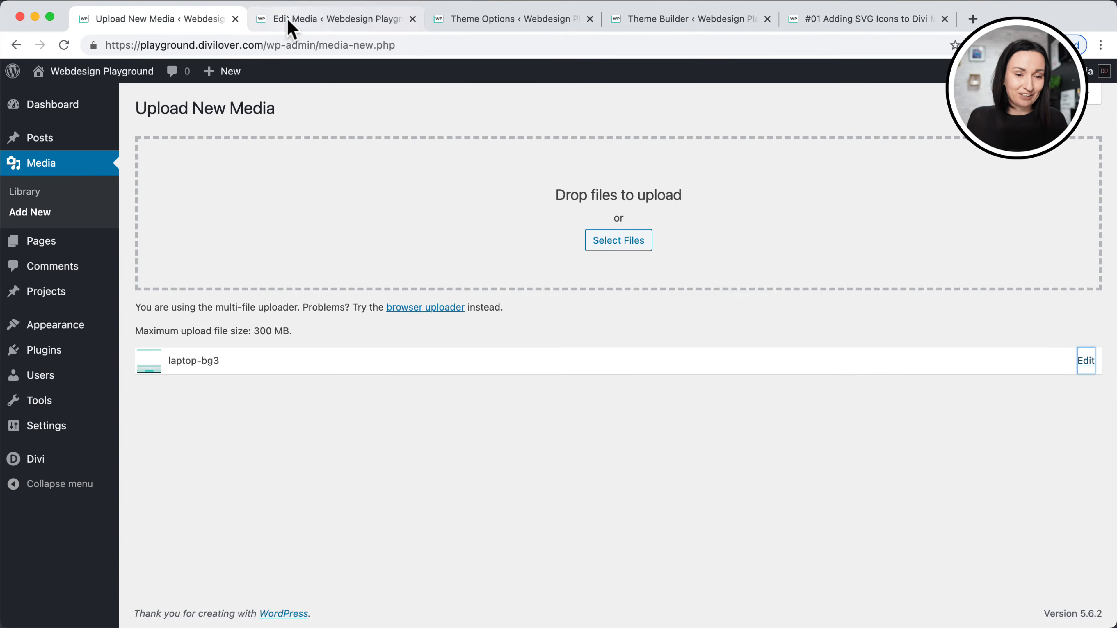
{"action": "left_click", "coordinate": [316, 22]}
{"action": "left_click", "coordinate": [147, 22]}
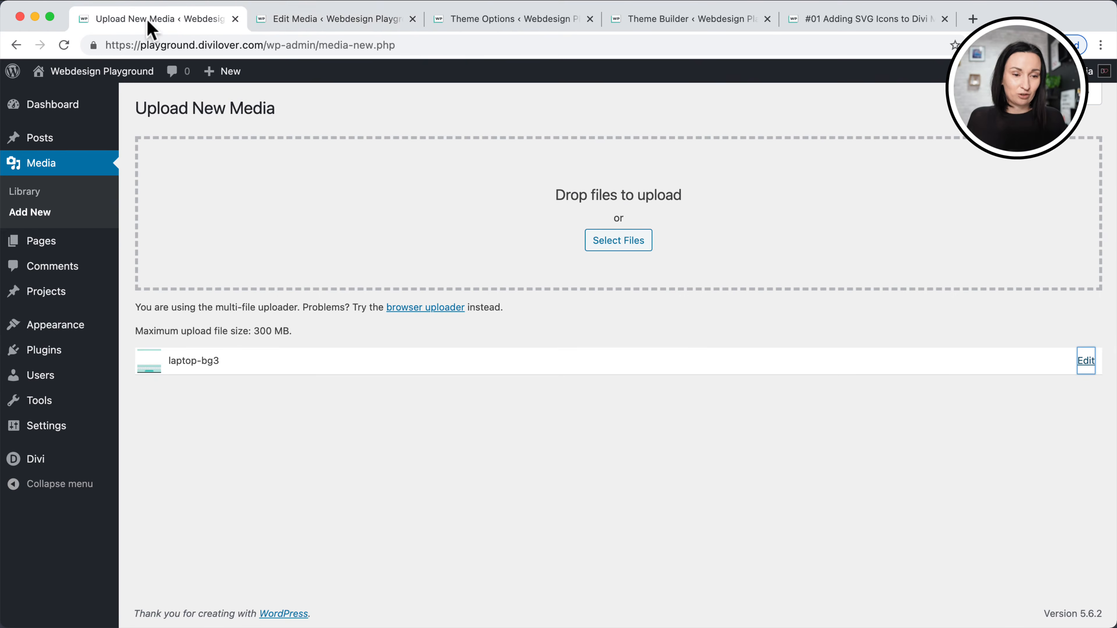
{"action": "left_click", "coordinate": [483, 28]}
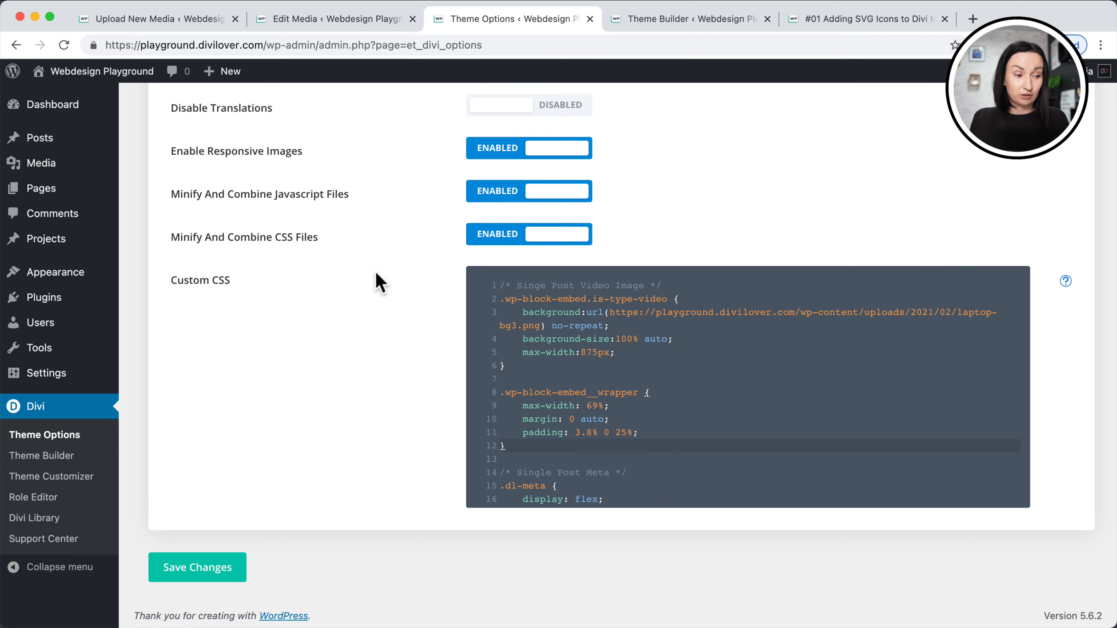
{"action": "scroll", "coordinate": [646, 379], "scroll_direction": "down", "scroll_amount": 2}
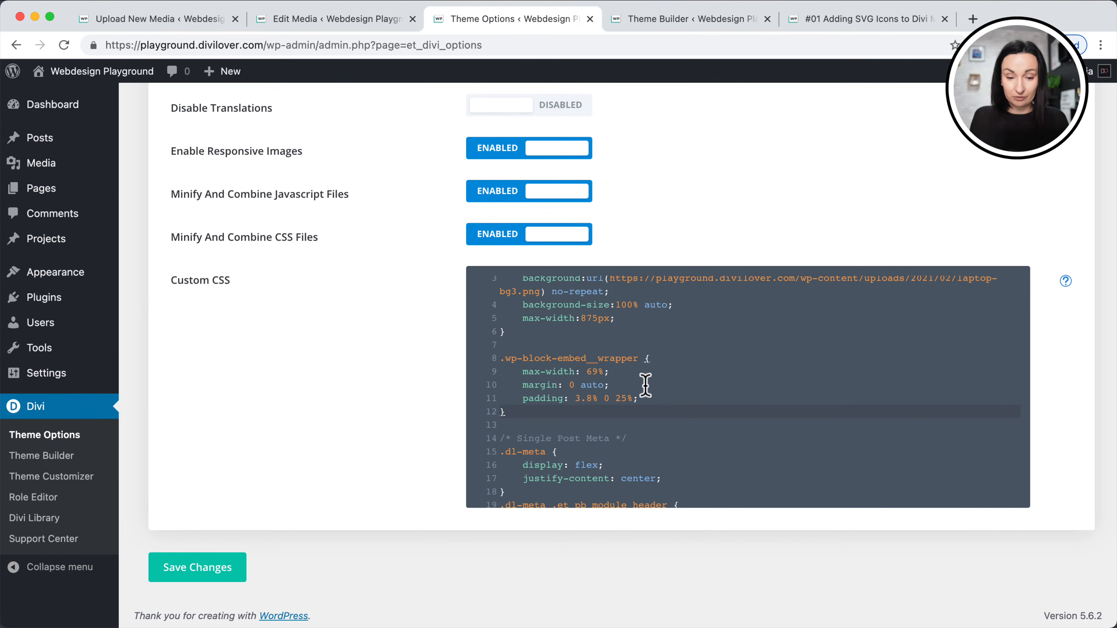
Add a regular section with a one-column row below the post content in the Theme Builder's All Posts body layout.
{"action": "left_click", "coordinate": [688, 22]}
{"action": "scroll", "coordinate": [608, 339], "scroll_direction": "down", "scroll_amount": 15}
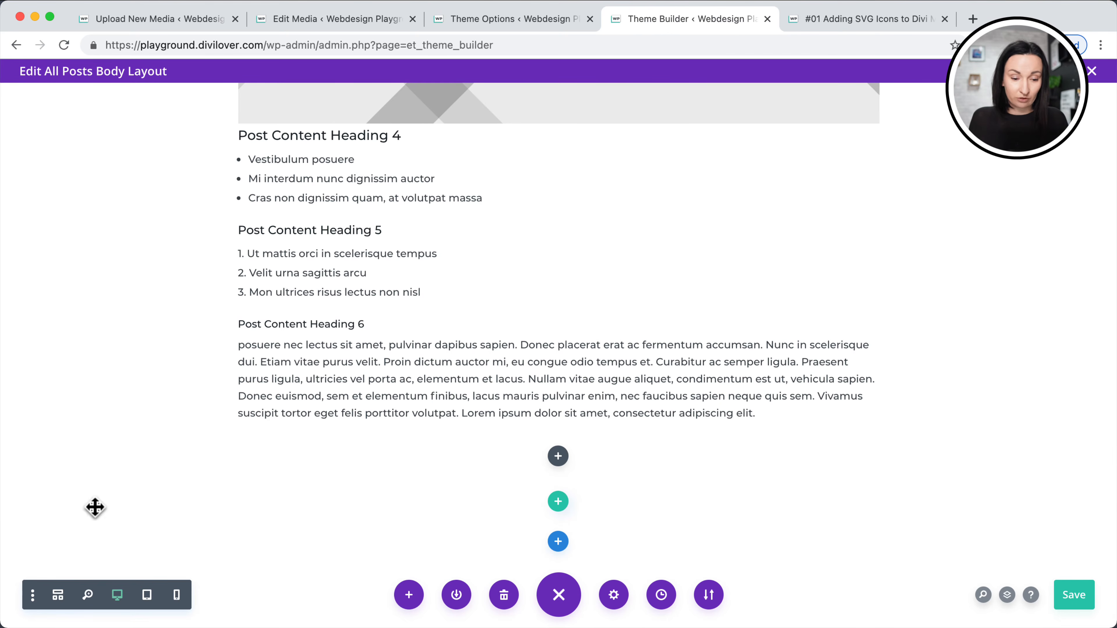
{"action": "left_click", "coordinate": [555, 541]}
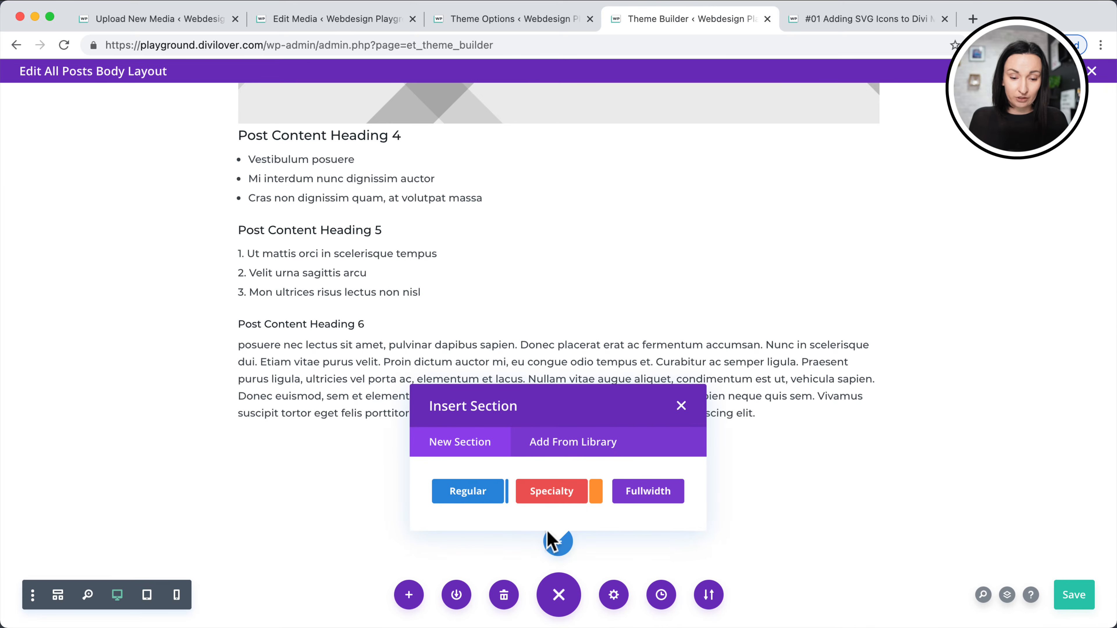
{"action": "left_click", "coordinate": [467, 492]}
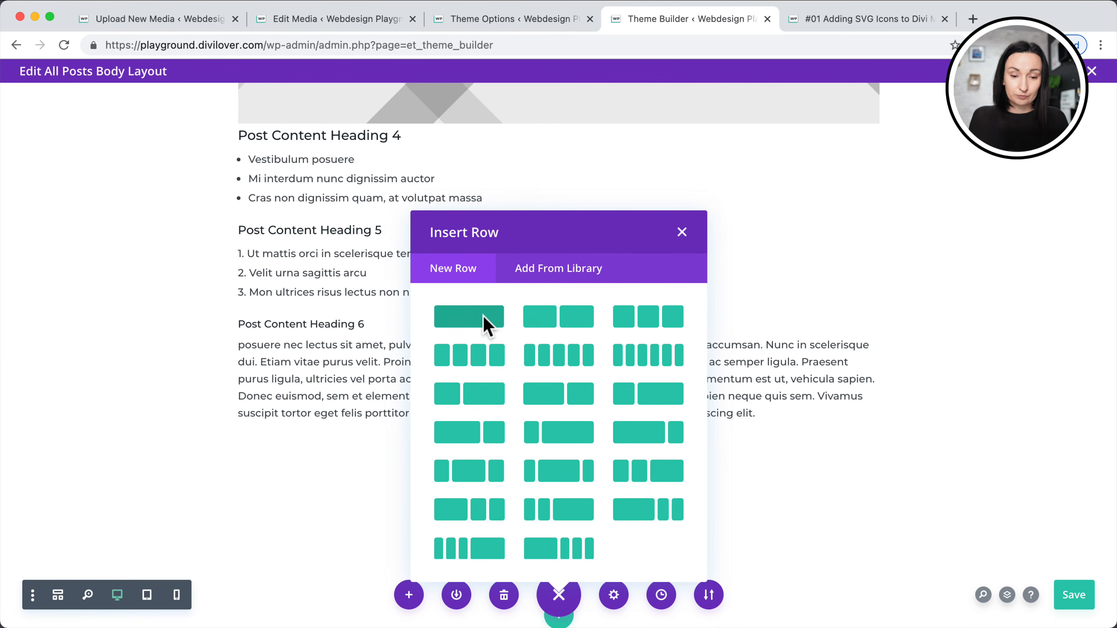
{"action": "left_click", "coordinate": [484, 324]}
Find the Post Navigation module and insert it into the new row.
{"action": "scroll", "coordinate": [479, 387], "scroll_direction": "down", "scroll_amount": 3}
{"action": "scroll", "coordinate": [484, 409], "scroll_direction": "up", "scroll_amount": 3}
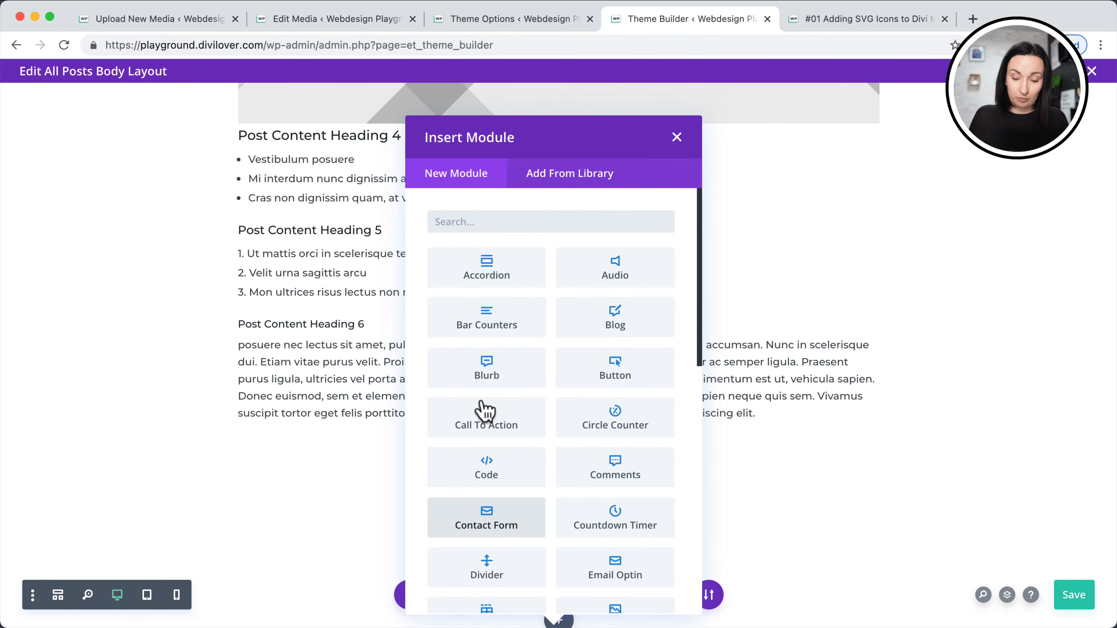
{"action": "type", "text": "pos"}
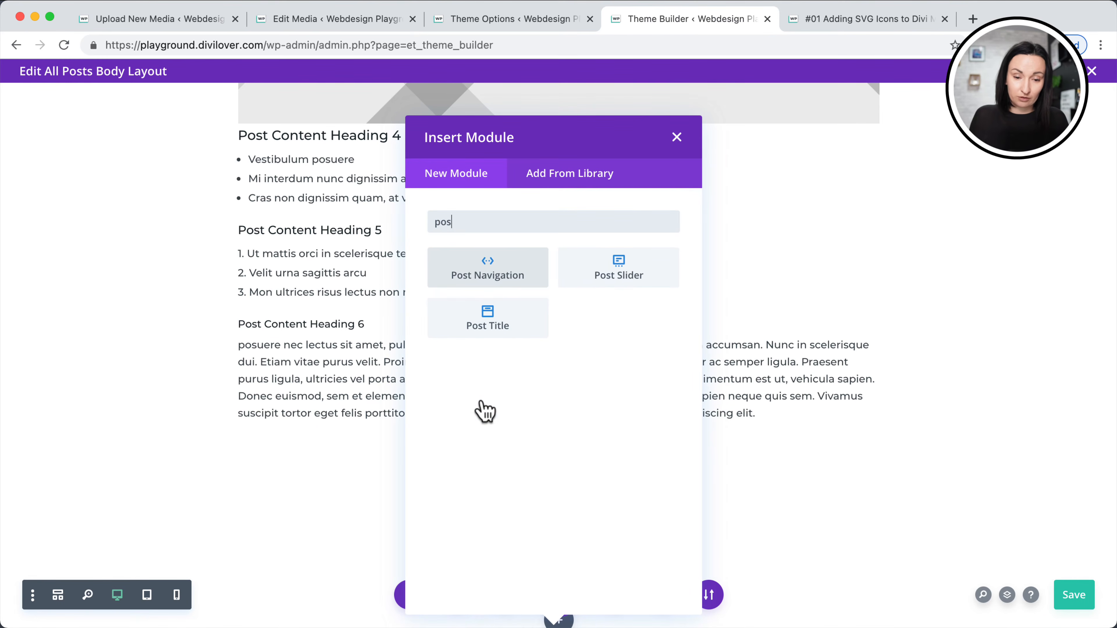
{"action": "left_click", "coordinate": [492, 270]}
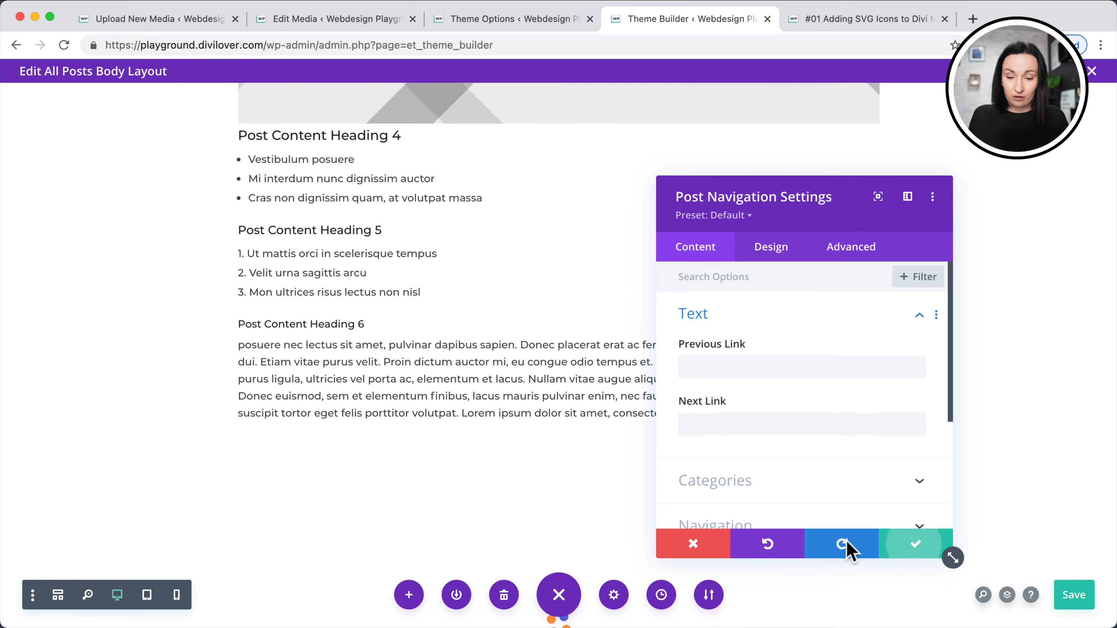
Save the Post Navigation module's settings and give its section a dark 1px top border.
{"action": "scroll", "coordinate": [439, 509], "scroll_direction": "down", "scroll_amount": 4}
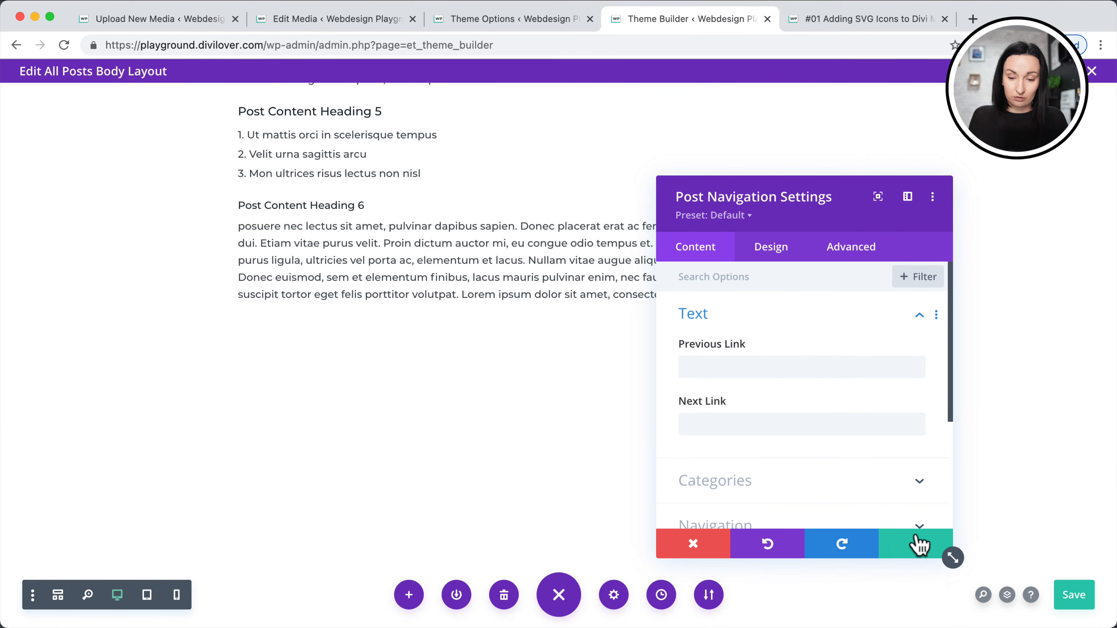
{"action": "left_click", "coordinate": [917, 547]}
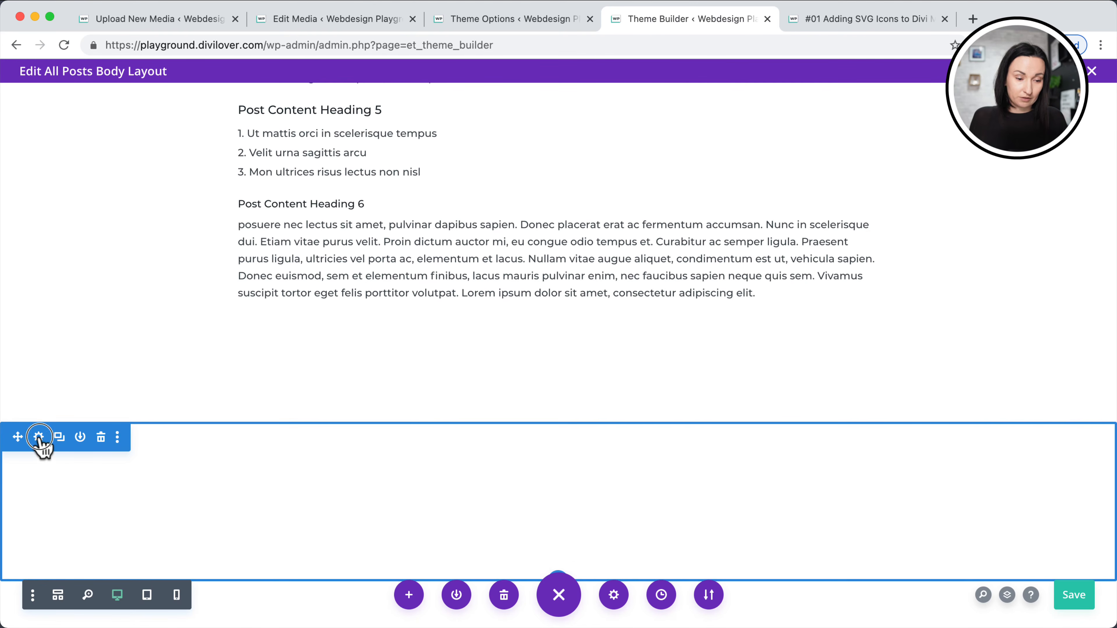
{"action": "left_click", "coordinate": [39, 437]}
{"action": "left_click", "coordinate": [768, 249]}
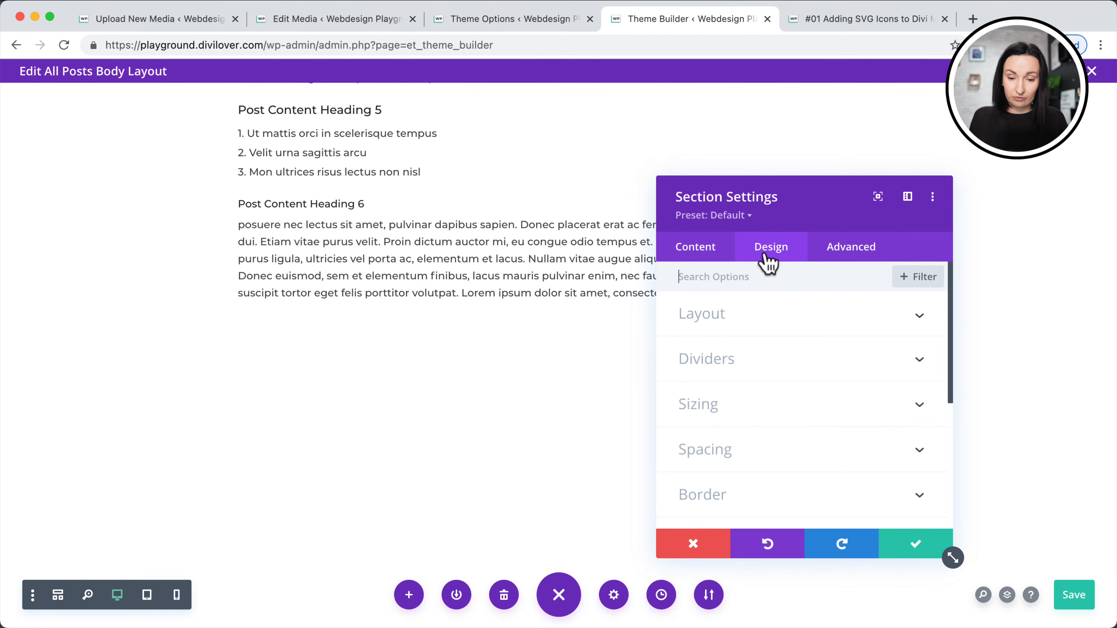
{"action": "scroll", "coordinate": [767, 346], "scroll_direction": "down", "scroll_amount": 3}
{"action": "left_click", "coordinate": [756, 375]}
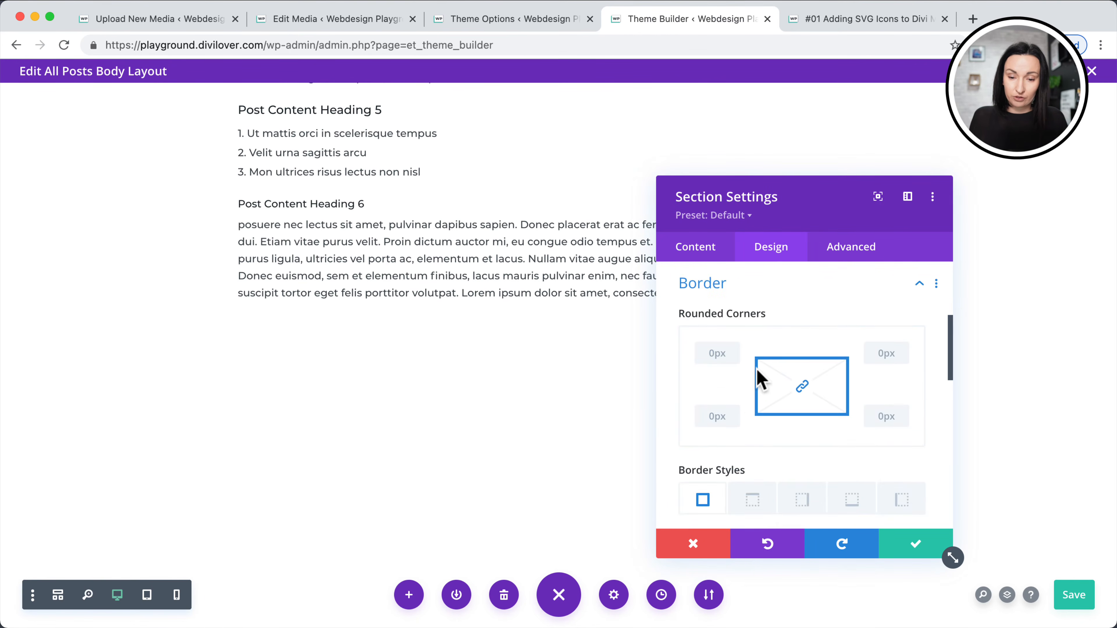
{"action": "scroll", "coordinate": [759, 376], "scroll_direction": "down", "scroll_amount": 2}
{"action": "left_click", "coordinate": [752, 418]}
{"action": "scroll", "coordinate": [810, 431], "scroll_direction": "down", "scroll_amount": 3}
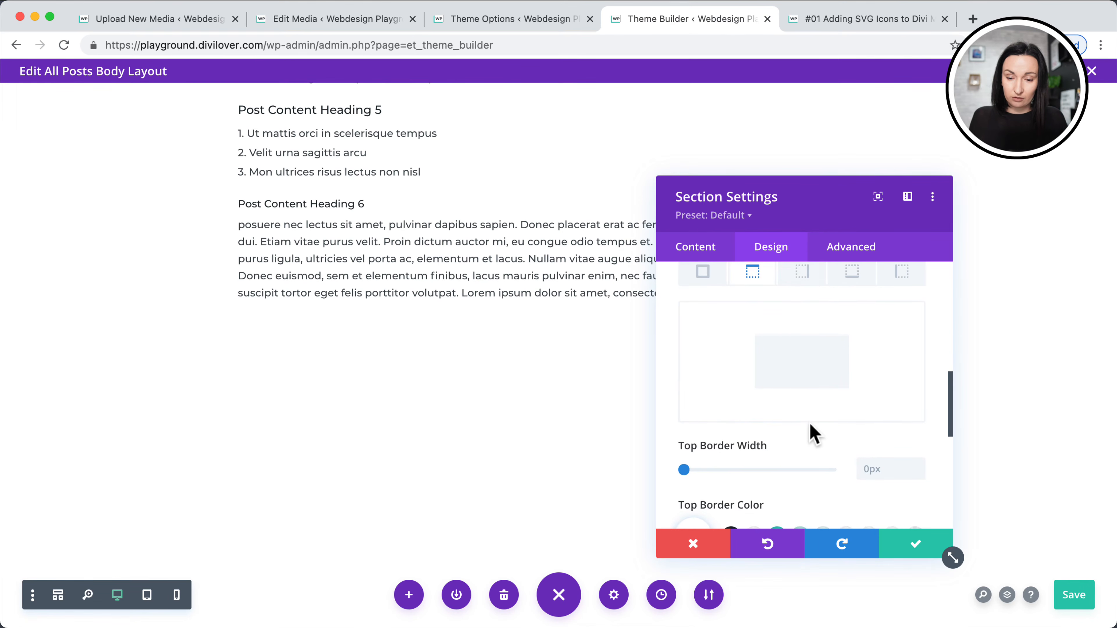
{"action": "left_click", "coordinate": [916, 467]}
{"action": "scroll", "coordinate": [838, 480], "scroll_direction": "down", "scroll_amount": 3}
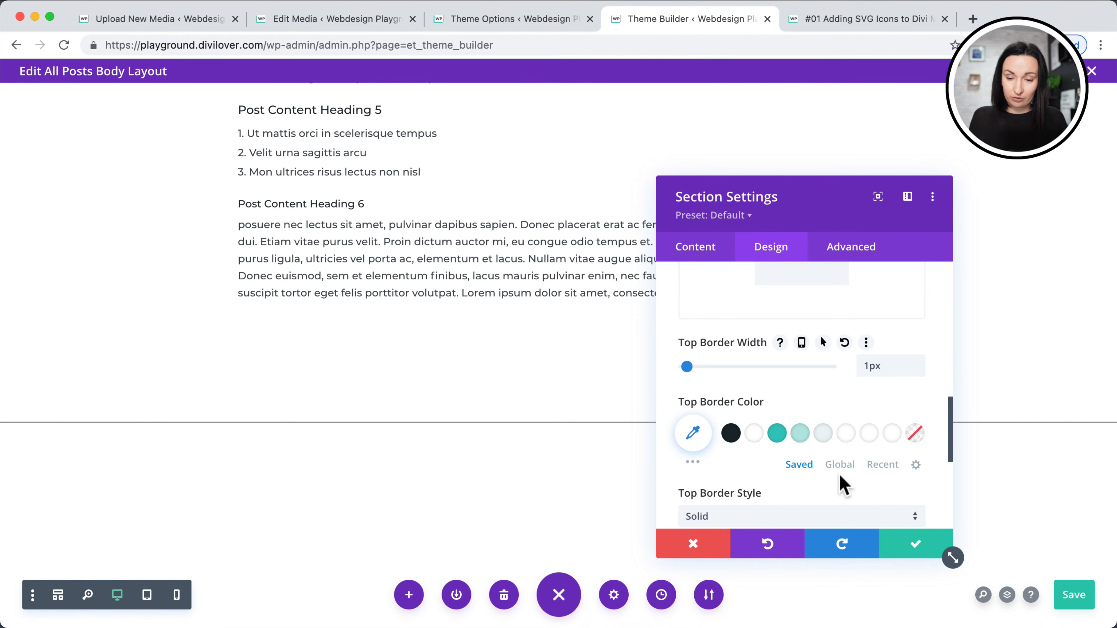
{"action": "left_click", "coordinate": [840, 464]}
{"action": "scroll", "coordinate": [804, 356], "scroll_direction": "up", "scroll_amount": 4}
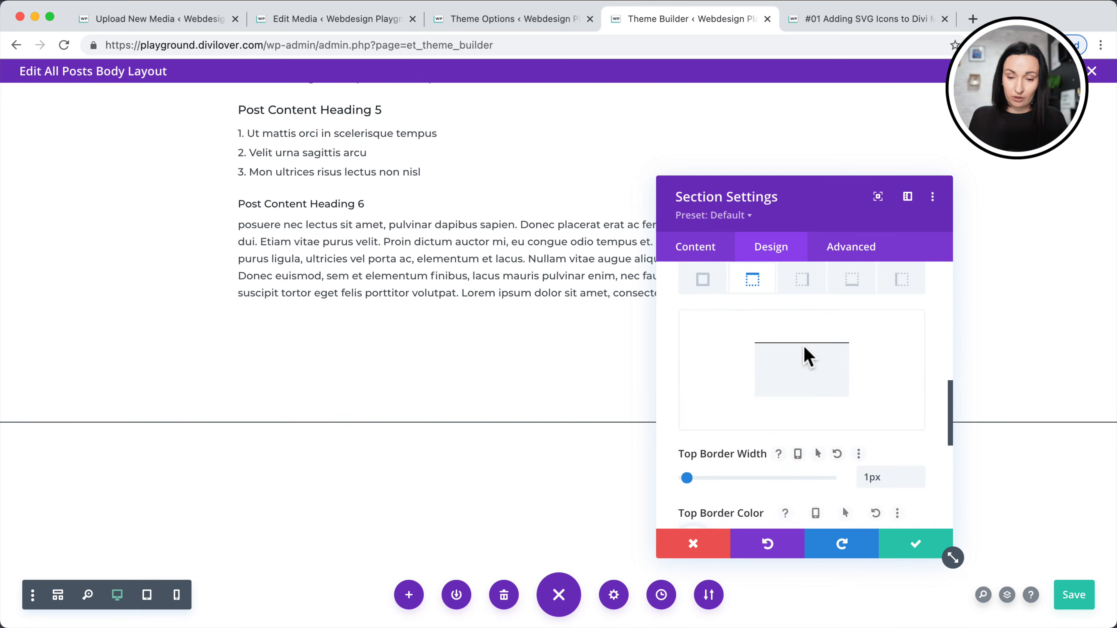
Add a 1px bottom border to the post navigation section in the saved near-black color.
{"action": "scroll", "coordinate": [836, 348], "scroll_direction": "down", "scroll_amount": 1}
{"action": "left_click", "coordinate": [852, 322]}
{"action": "scroll", "coordinate": [893, 424], "scroll_direction": "down", "scroll_amount": 3}
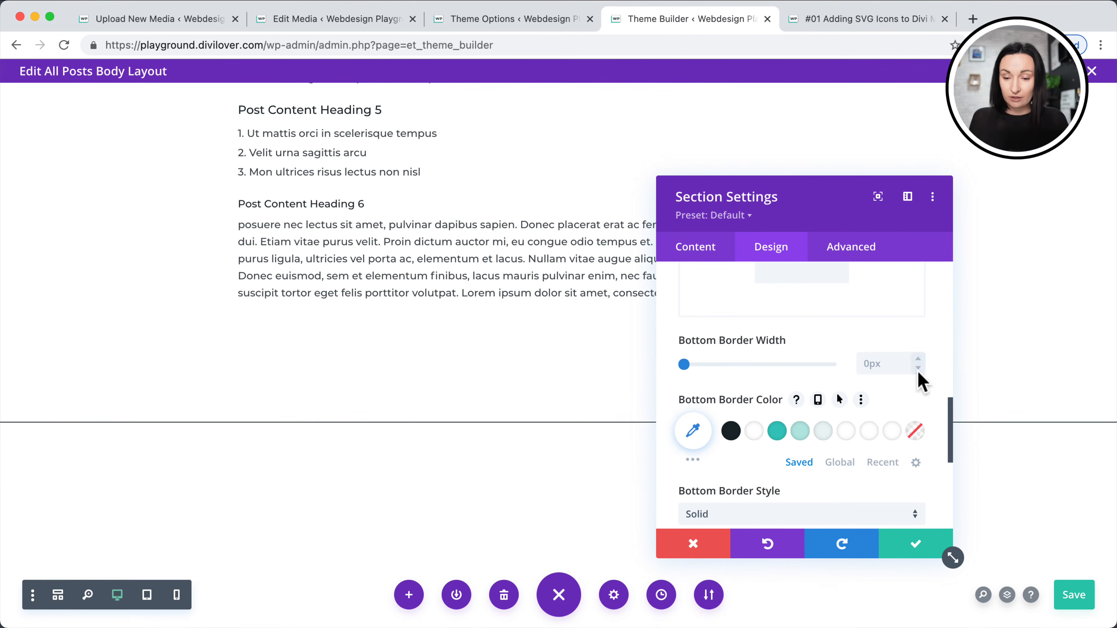
{"action": "scroll", "coordinate": [835, 474], "scroll_direction": "down", "scroll_amount": 3}
{"action": "scroll", "coordinate": [836, 473], "scroll_direction": "up", "scroll_amount": 3}
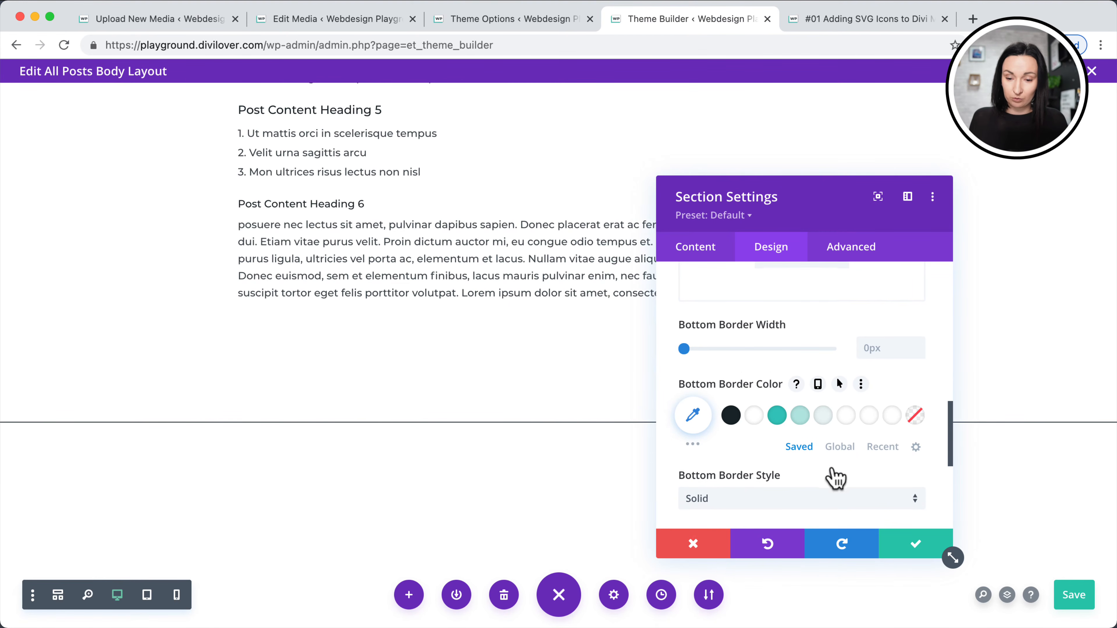
{"action": "left_click", "coordinate": [731, 417]}
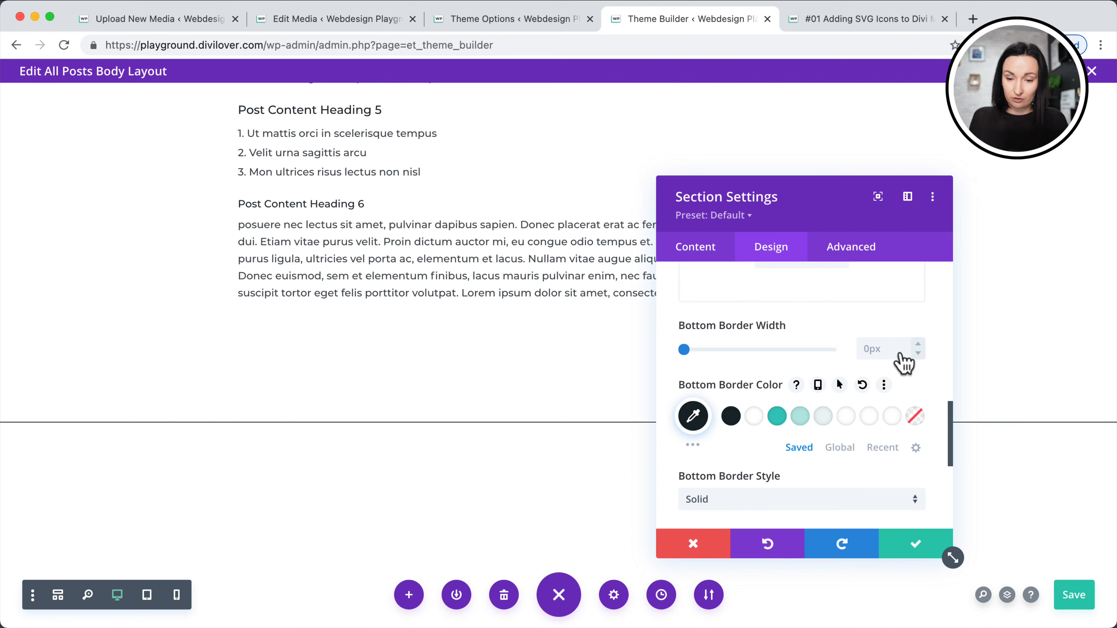
{"action": "left_click", "coordinate": [918, 344]}
{"action": "scroll", "coordinate": [383, 443], "scroll_direction": "down", "scroll_amount": 1}
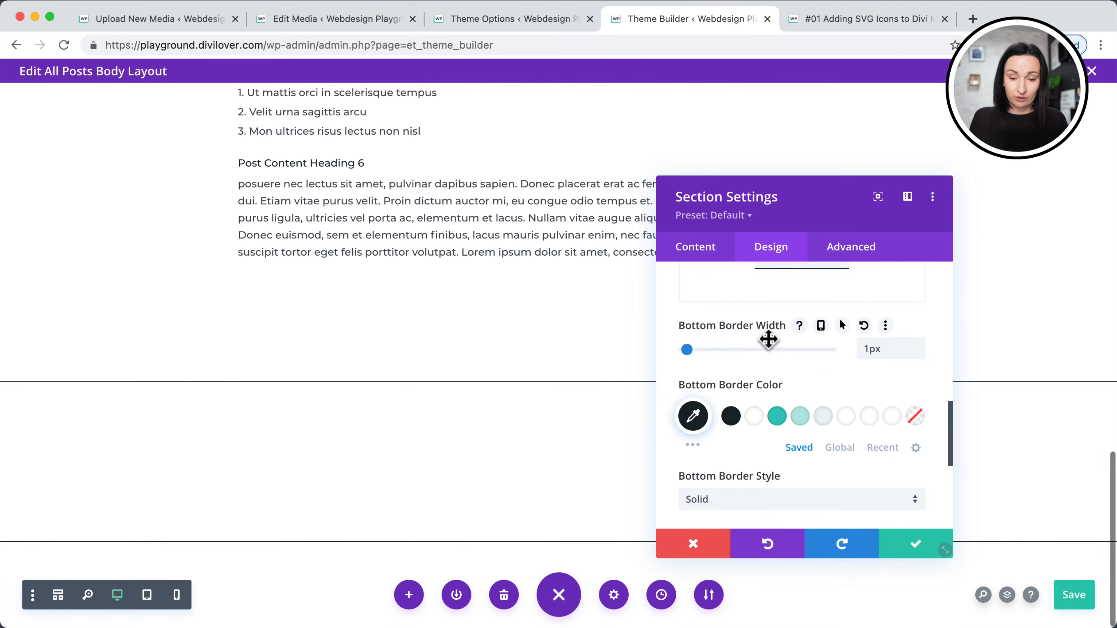
Set the post navigation section's top and bottom padding to 0px and save the section settings.
{"action": "scroll", "coordinate": [787, 343], "scroll_direction": "up", "scroll_amount": 3}
{"action": "scroll", "coordinate": [788, 357], "scroll_direction": "up", "scroll_amount": 5}
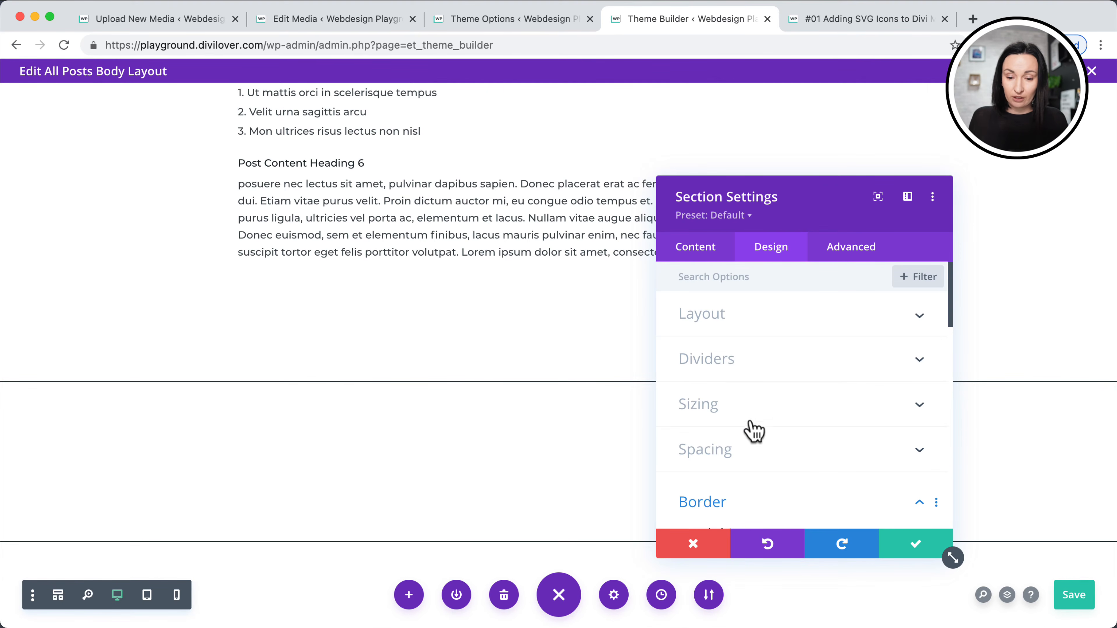
{"action": "left_click", "coordinate": [742, 443]}
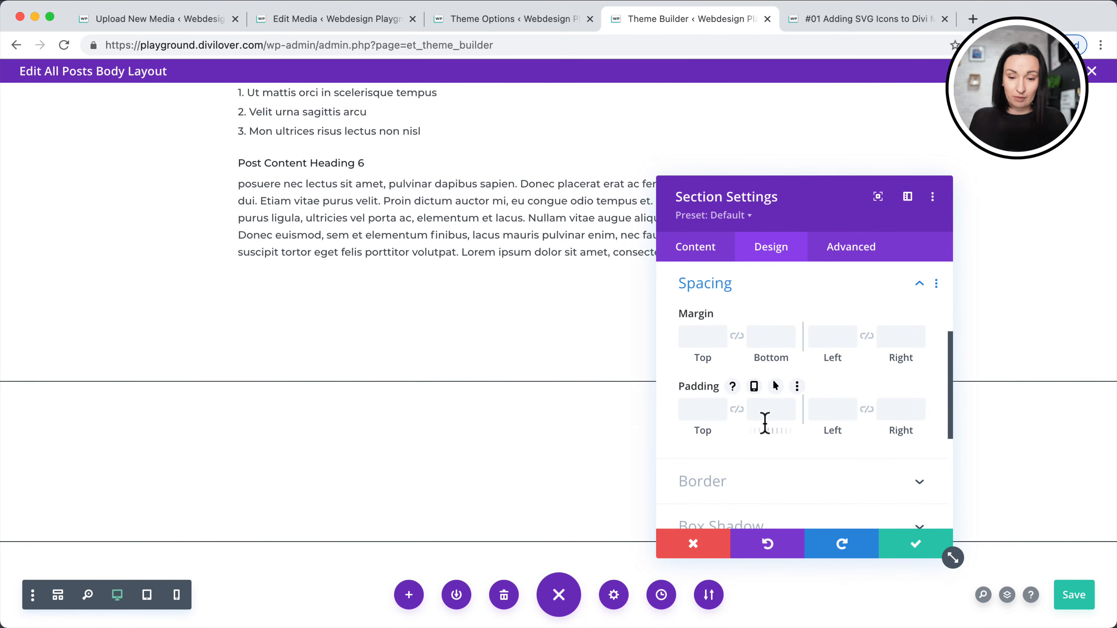
{"action": "left_click", "coordinate": [702, 410]}
{"action": "type", "text": "0"}
{"action": "left_click", "coordinate": [771, 409]}
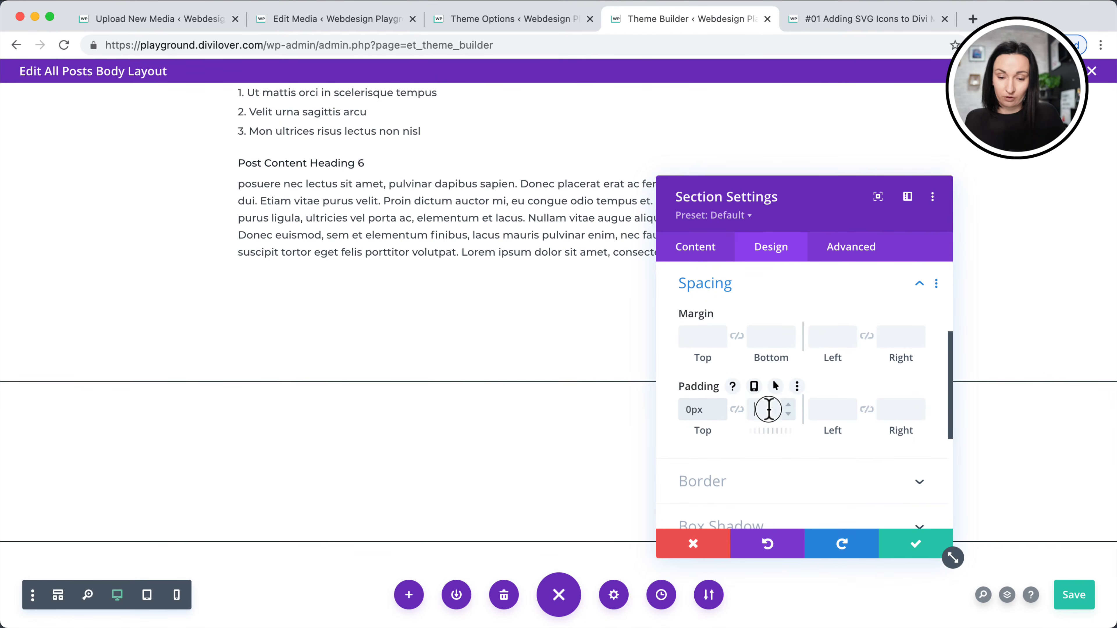
{"action": "type", "text": "0"}
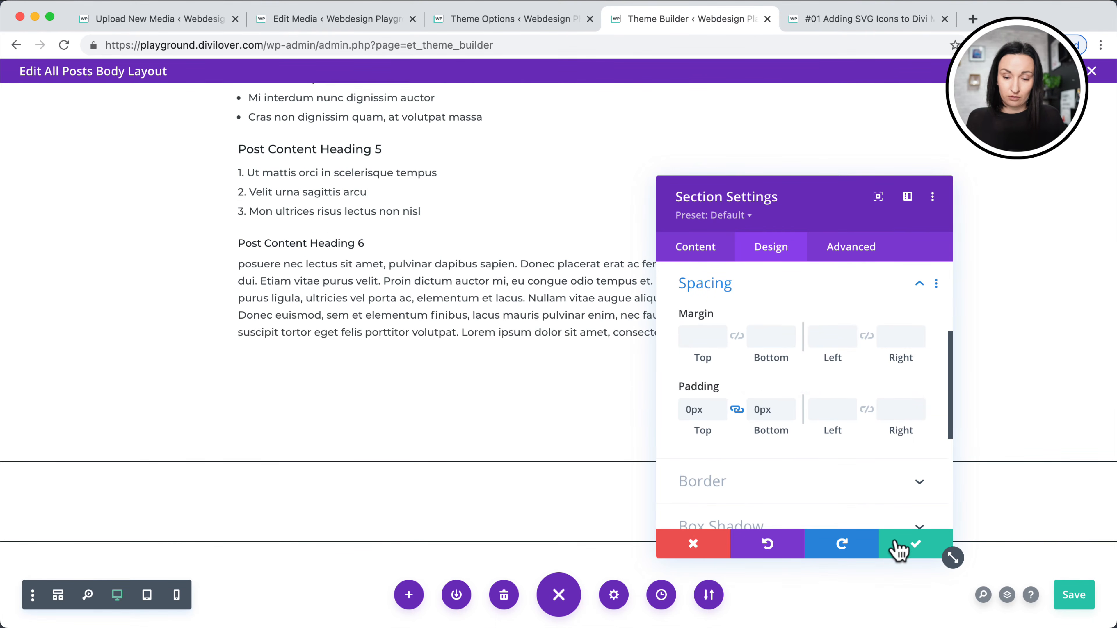
{"action": "left_click", "coordinate": [910, 544]}
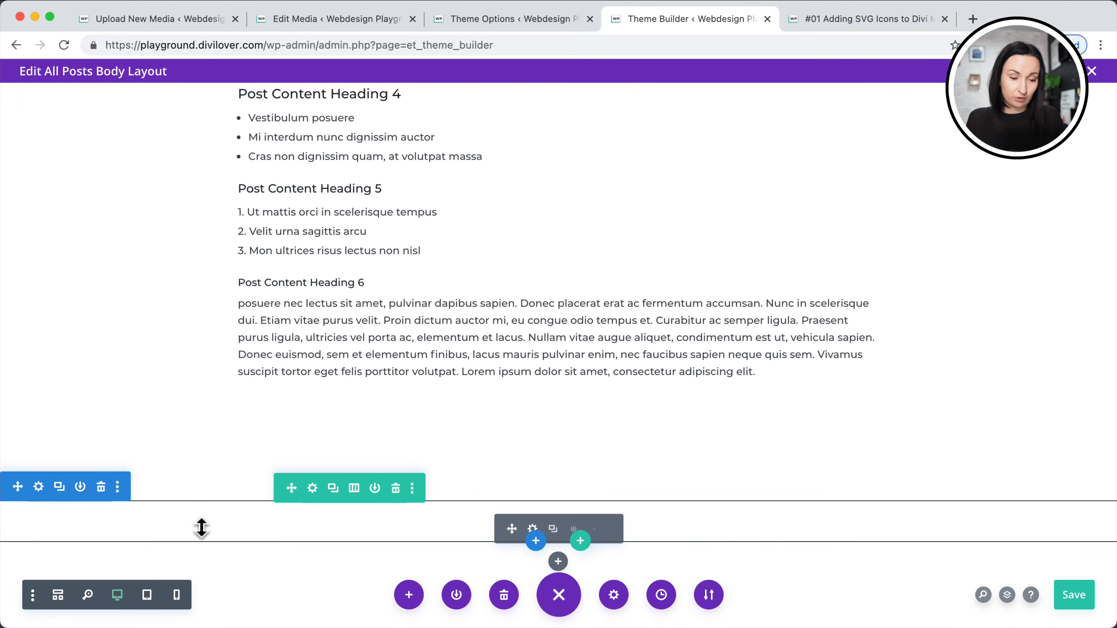
Set the top and bottom padding of the row holding the post navigation to 0px.
{"action": "left_click", "coordinate": [313, 488]}
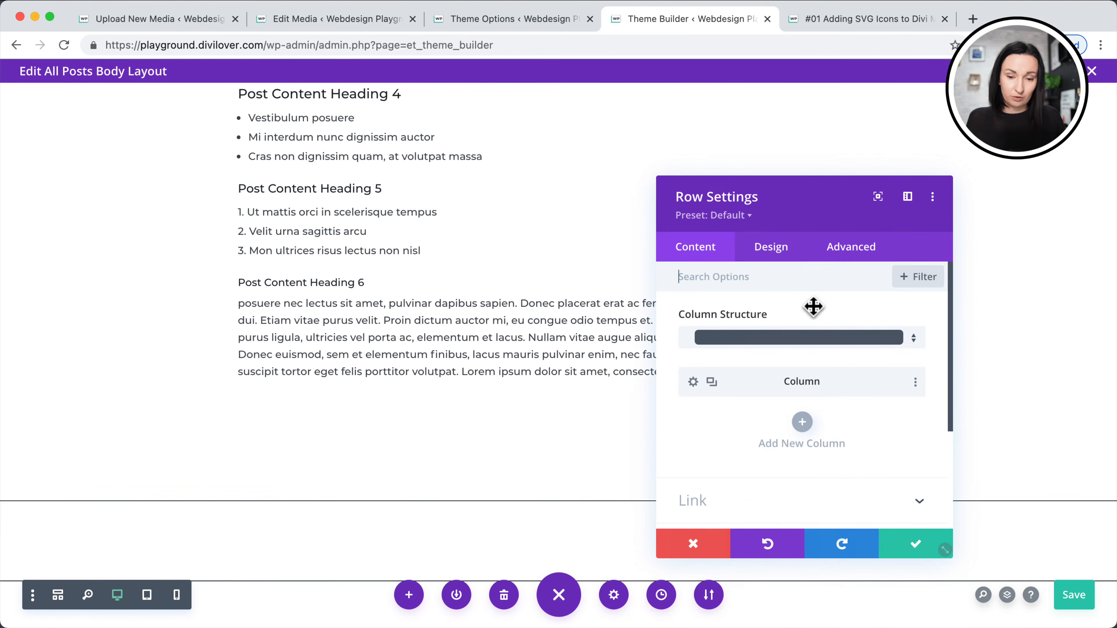
{"action": "left_click", "coordinate": [771, 247]}
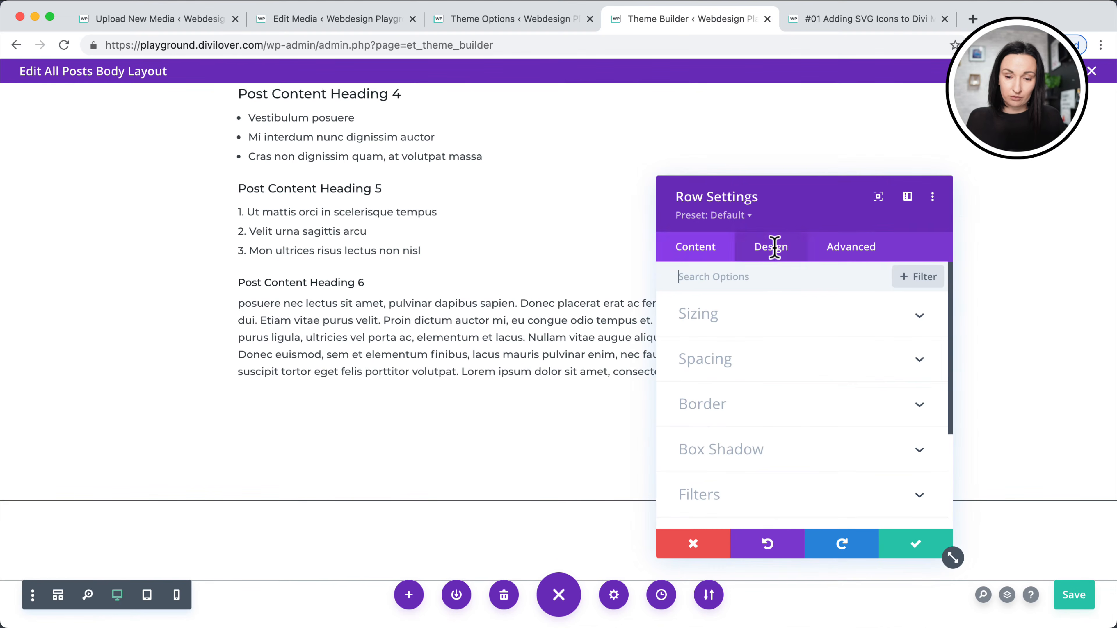
{"action": "left_click", "coordinate": [724, 361]}
{"action": "left_click", "coordinate": [707, 413]}
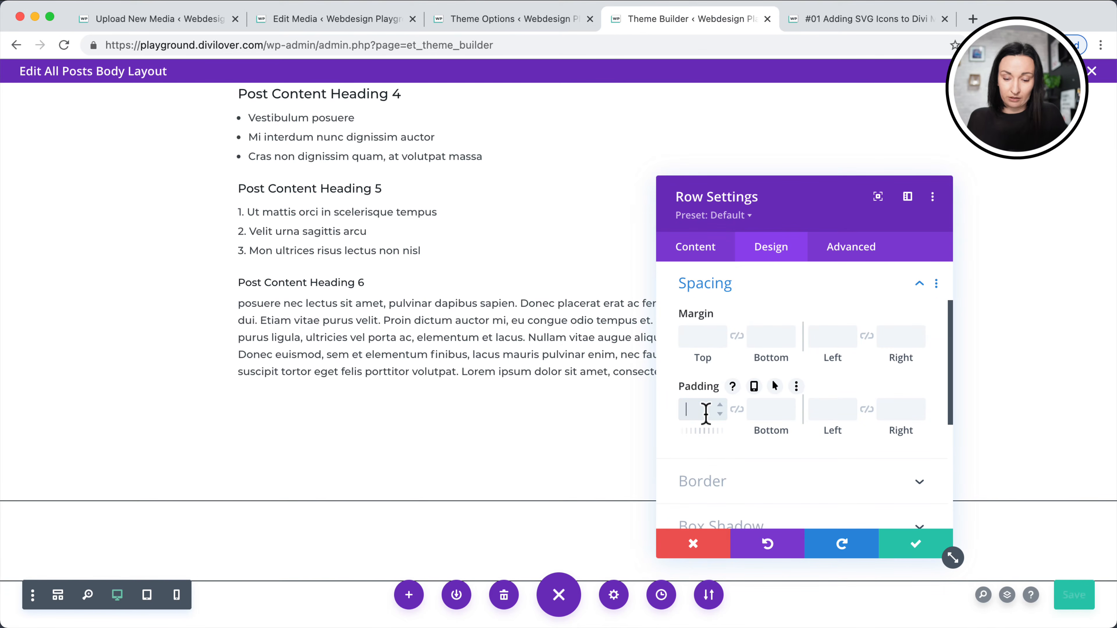
{"action": "type", "text": "0"}
{"action": "left_click", "coordinate": [761, 407]}
{"action": "type", "text": "0"}
Enable a custom gutter width in the post navigation row's sizing options.
{"action": "scroll", "coordinate": [776, 332], "scroll_direction": "up", "scroll_amount": 2}
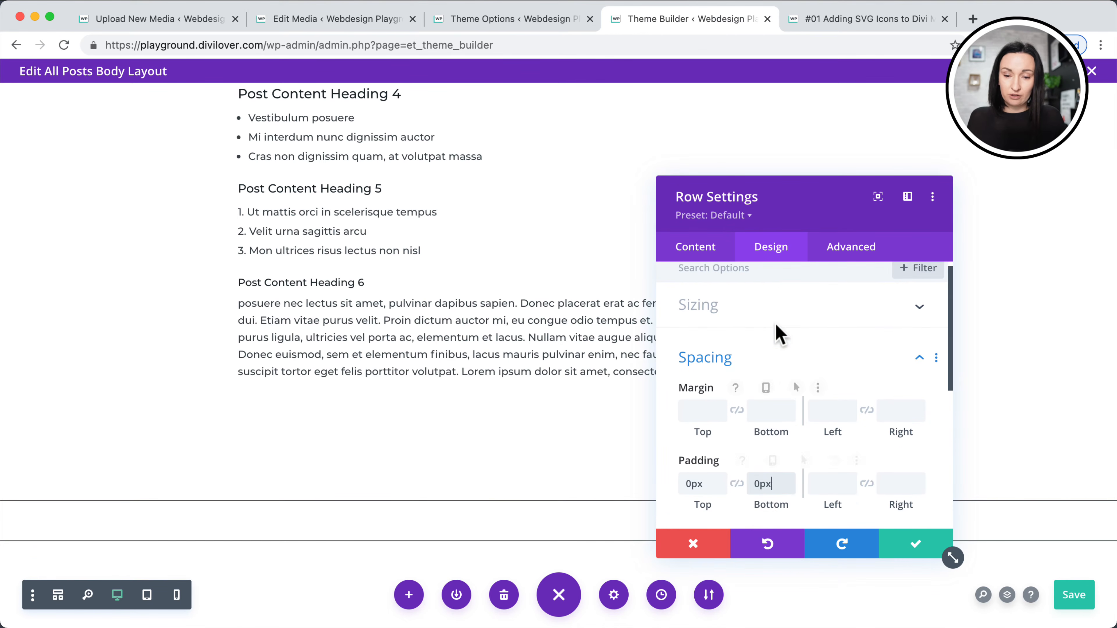
{"action": "left_click", "coordinate": [778, 323]}
{"action": "left_click", "coordinate": [692, 368]}
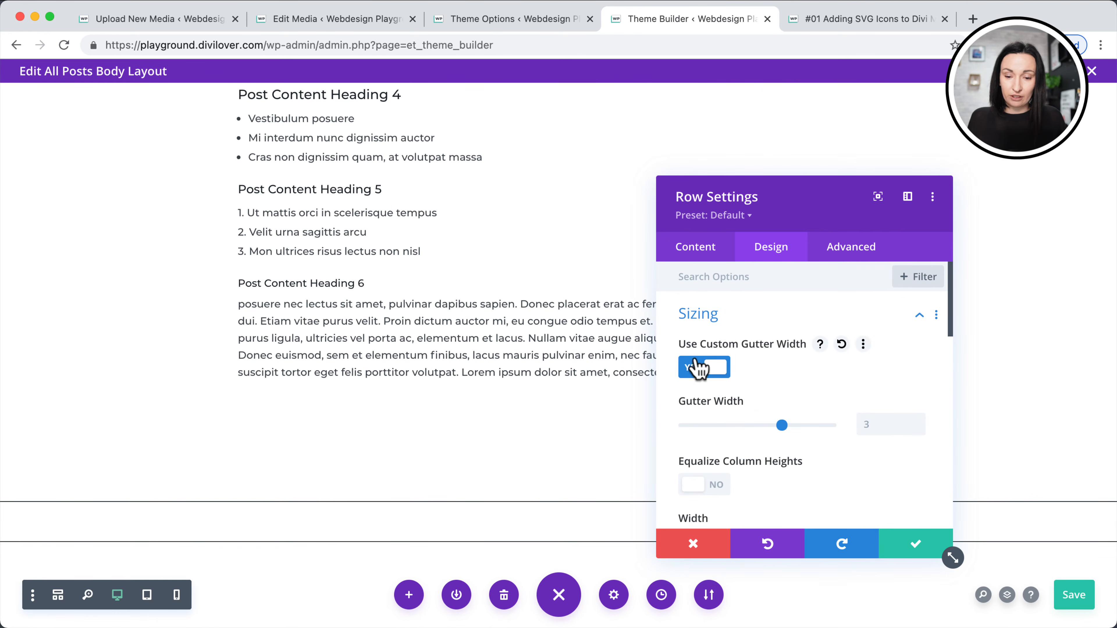
Set the row's custom gutter width to 1 and enable Equalize Column Heights.
{"action": "left_click_drag", "start_coordinate": [779, 425], "coordinate": [644, 424]}
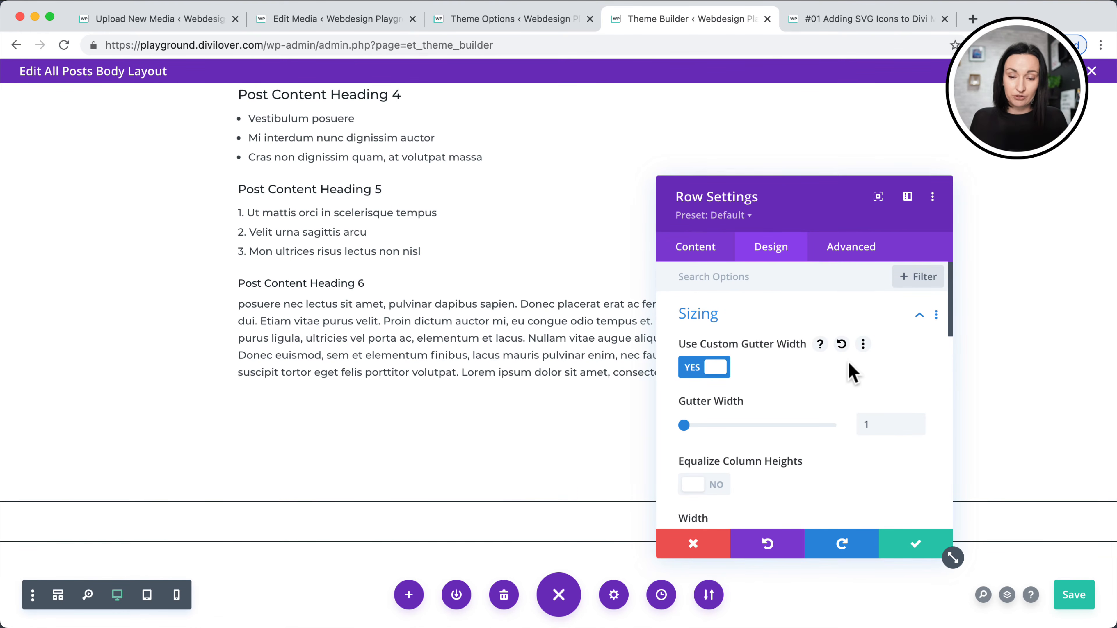
{"action": "scroll", "coordinate": [851, 371], "scroll_direction": "down", "scroll_amount": 3}
{"action": "left_click", "coordinate": [709, 383]}
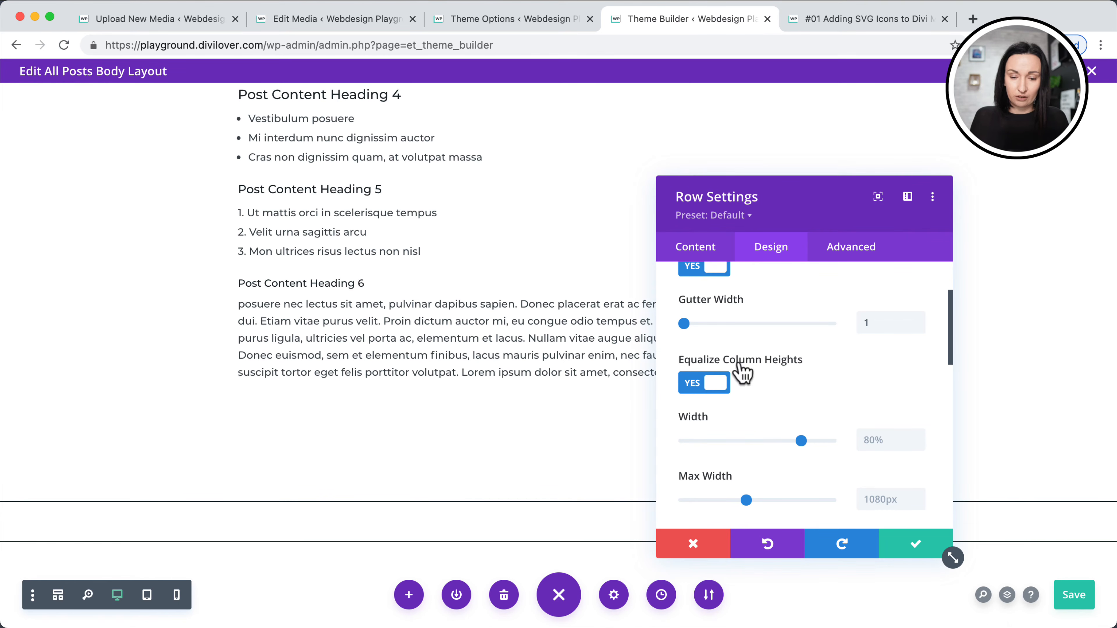
{"action": "scroll", "coordinate": [756, 410], "scroll_direction": "up", "scroll_amount": 2}
{"action": "scroll", "coordinate": [766, 415], "scroll_direction": "down", "scroll_amount": 3}
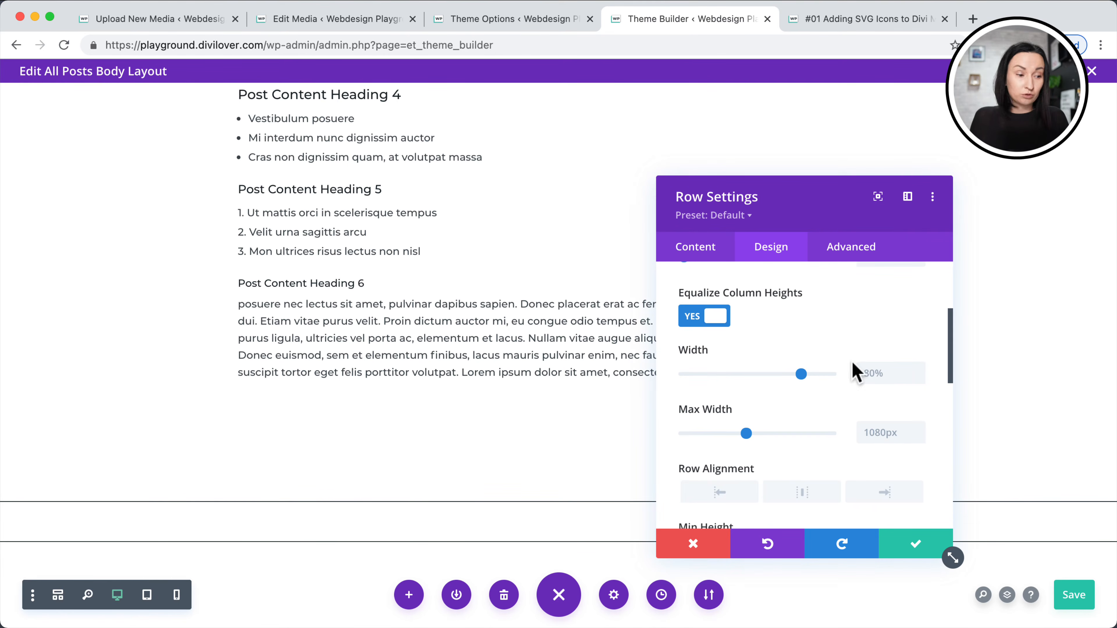
Set the row's width and max width to 100% and save the row settings.
{"action": "triple_click", "coordinate": [874, 373]}
{"action": "type", "text": "1"}
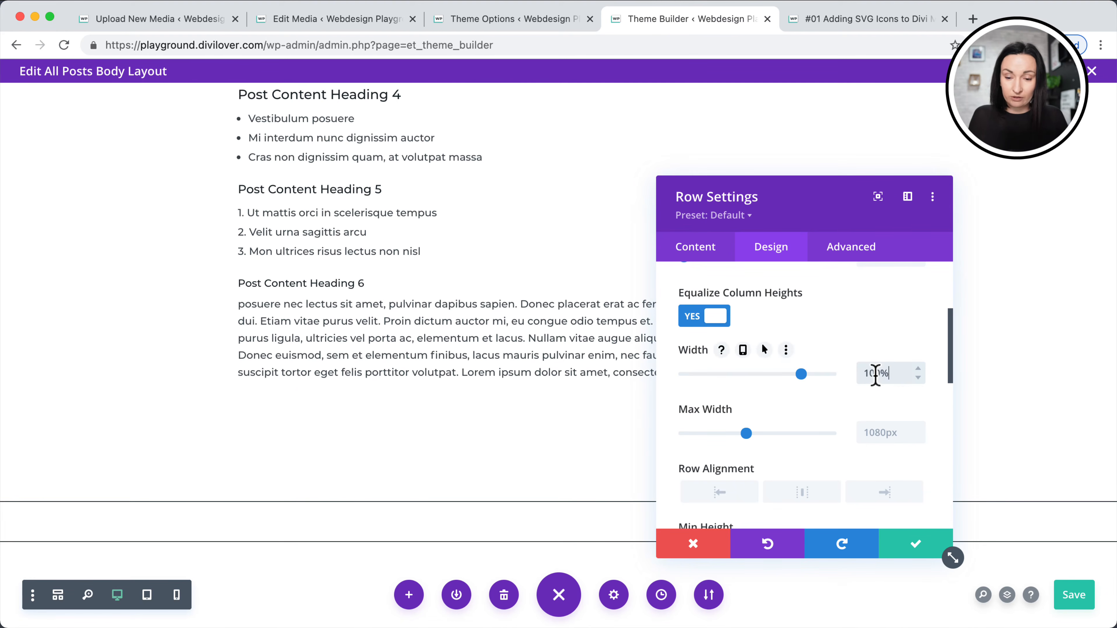
{"action": "type", "text": "00%"}
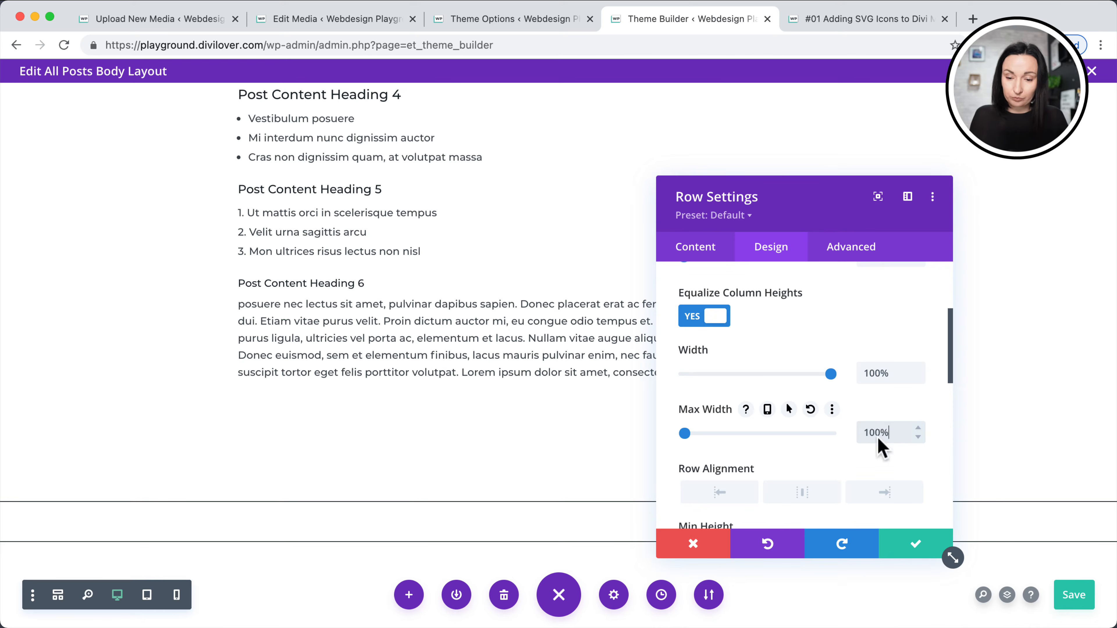
{"action": "left_click", "coordinate": [905, 546]}
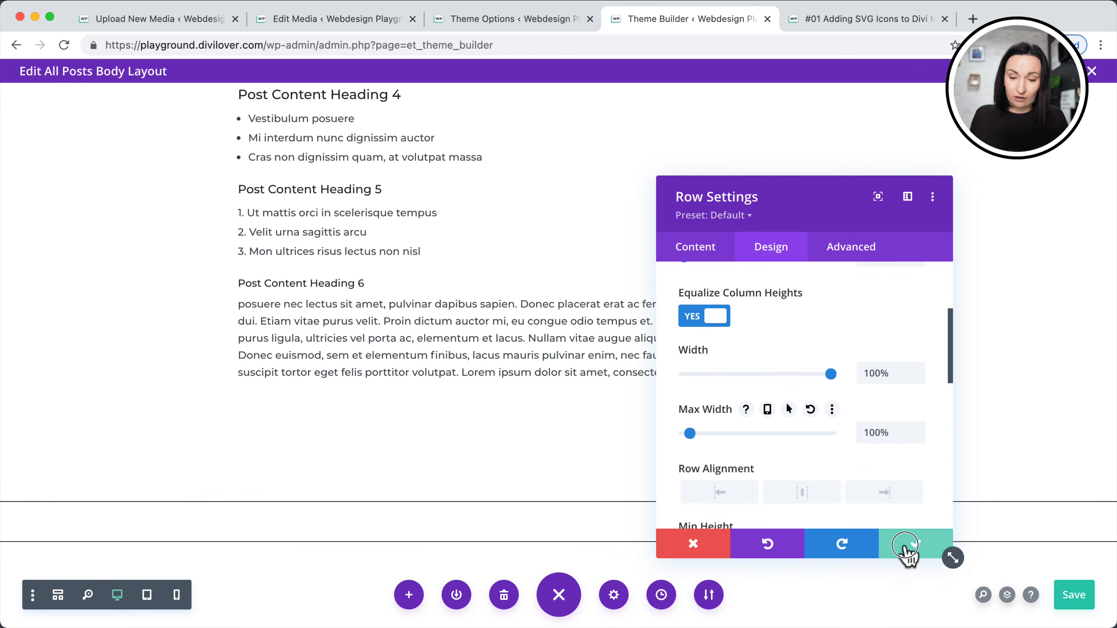
Change the row's column structure to two equal columns and save the row settings.
{"action": "left_click", "coordinate": [691, 249]}
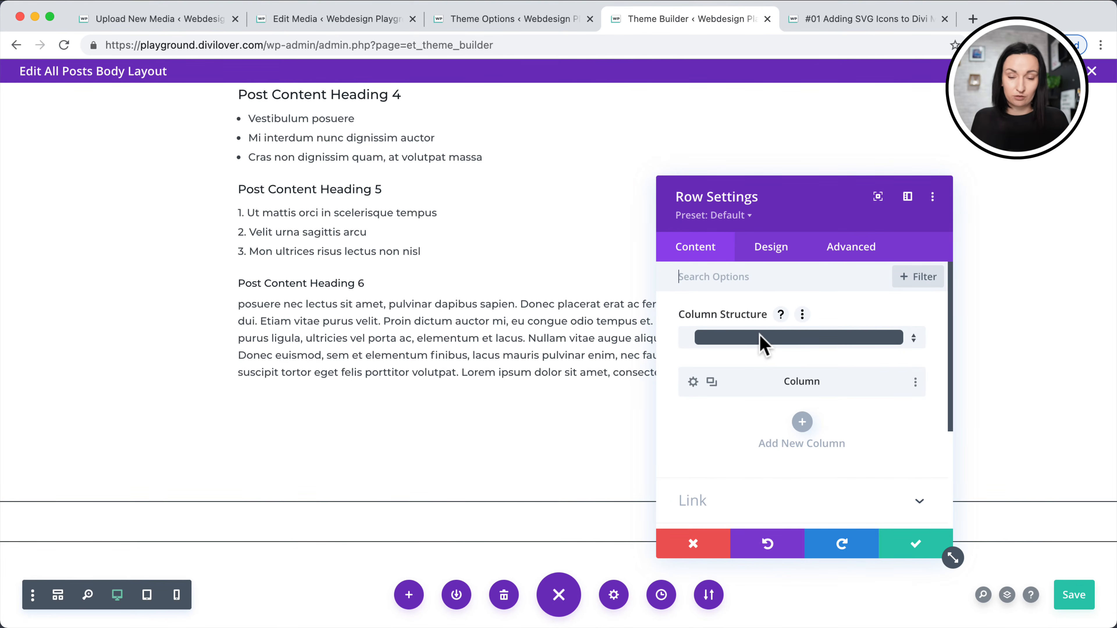
{"action": "left_click", "coordinate": [790, 337]}
{"action": "left_click", "coordinate": [773, 157]}
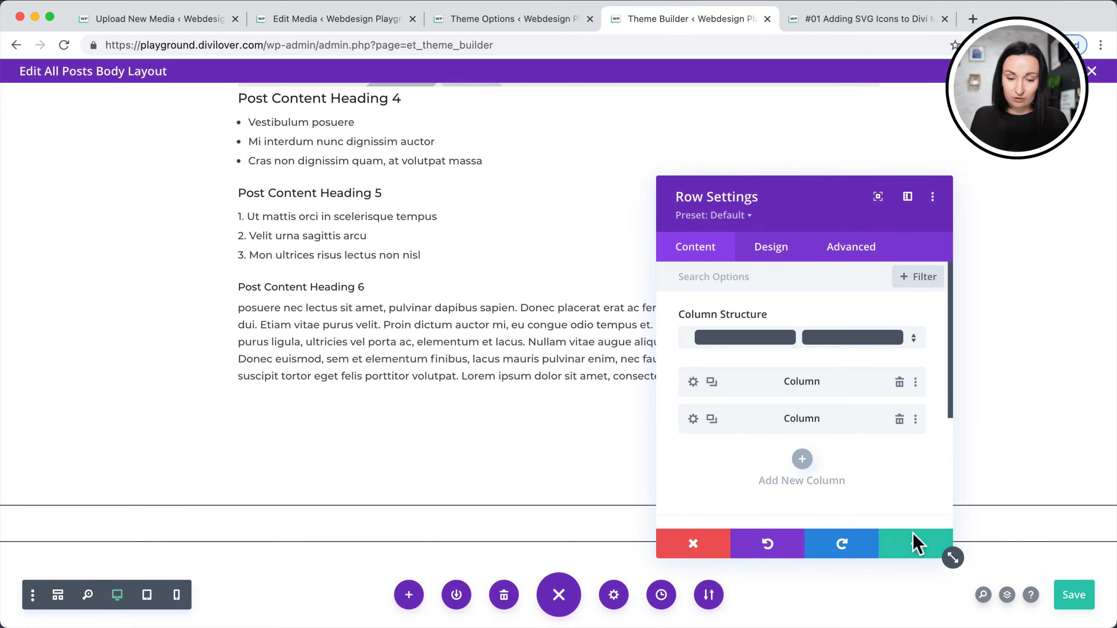
{"action": "left_click", "coordinate": [916, 545]}
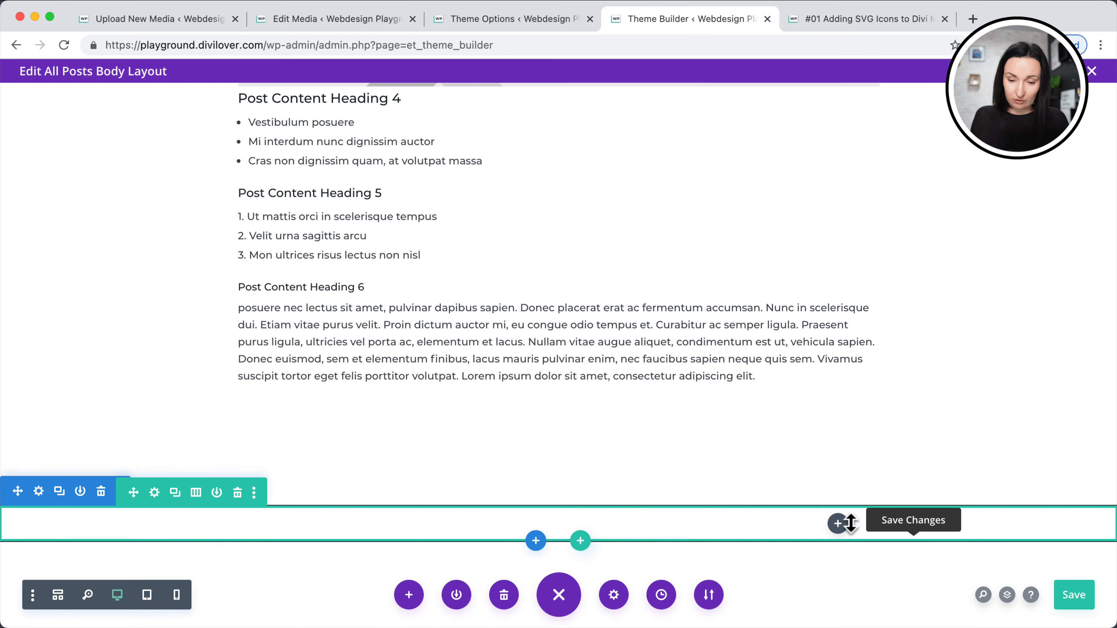
Open the Layers view and expand the last section, its row and both columns.
{"action": "right_click", "coordinate": [589, 466]}
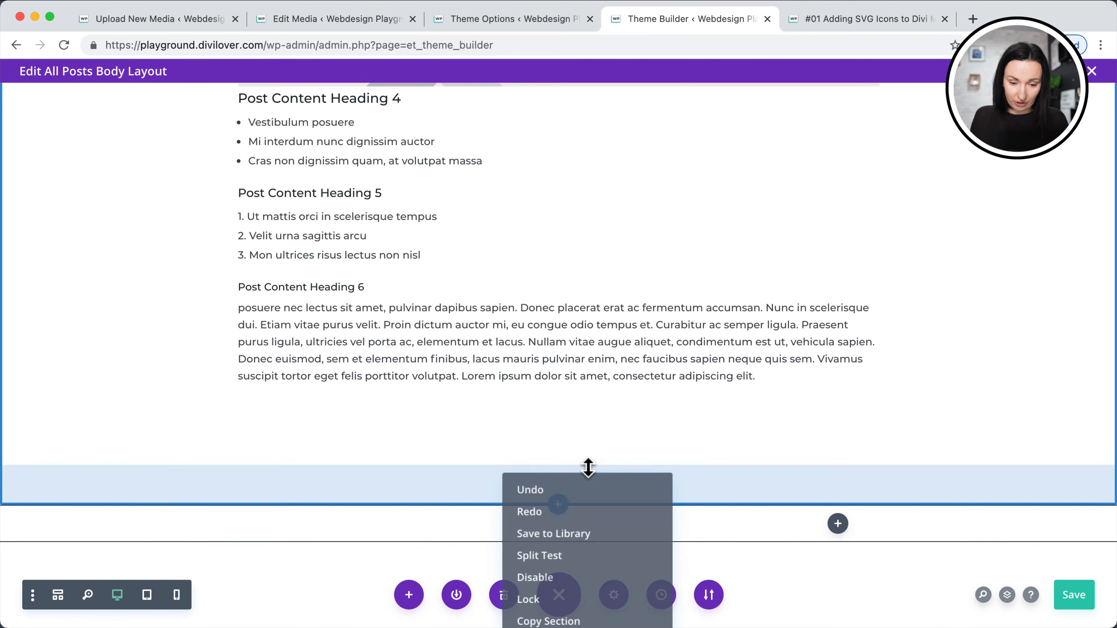
{"action": "scroll", "coordinate": [635, 581], "scroll_direction": "down", "scroll_amount": 3}
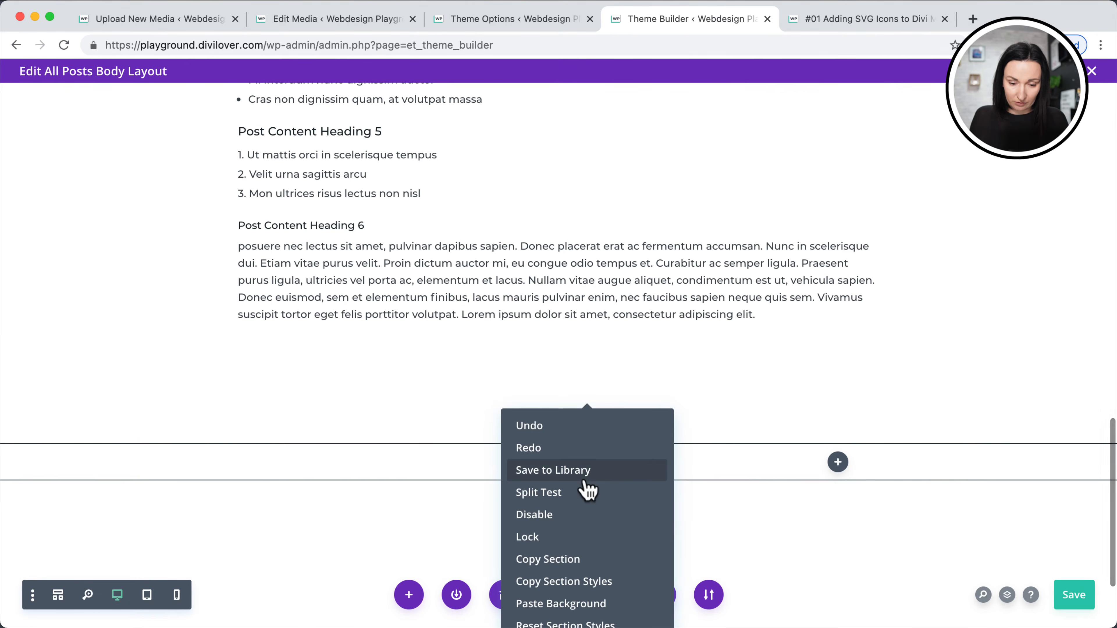
{"action": "scroll", "coordinate": [588, 519], "scroll_direction": "down", "scroll_amount": 2}
{"action": "left_click", "coordinate": [569, 612]}
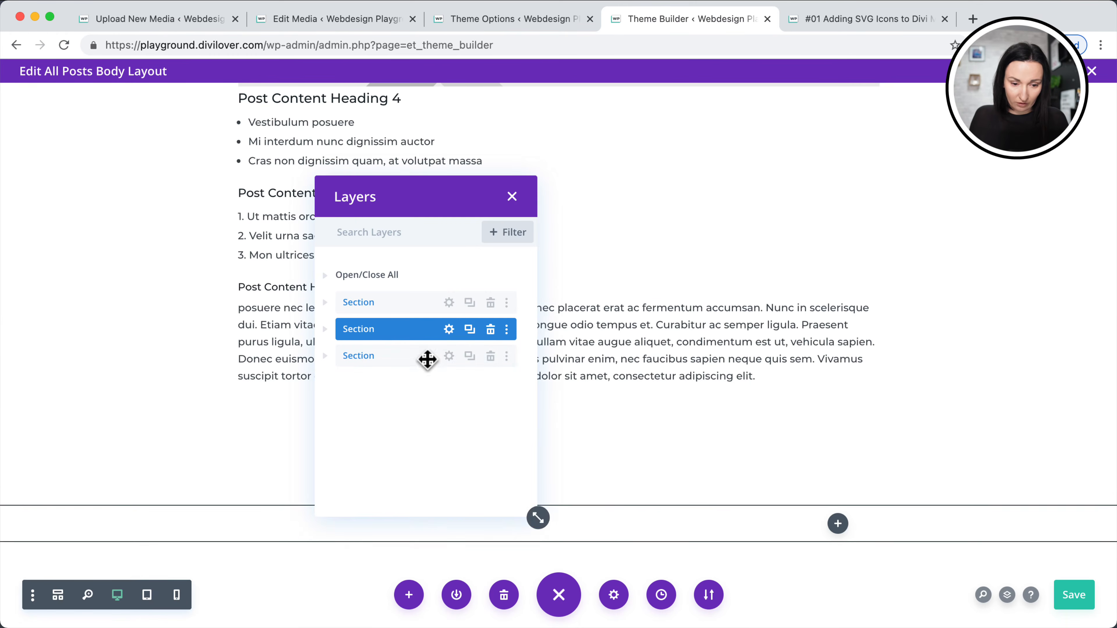
{"action": "left_click", "coordinate": [325, 357]}
{"action": "left_click", "coordinate": [339, 383]}
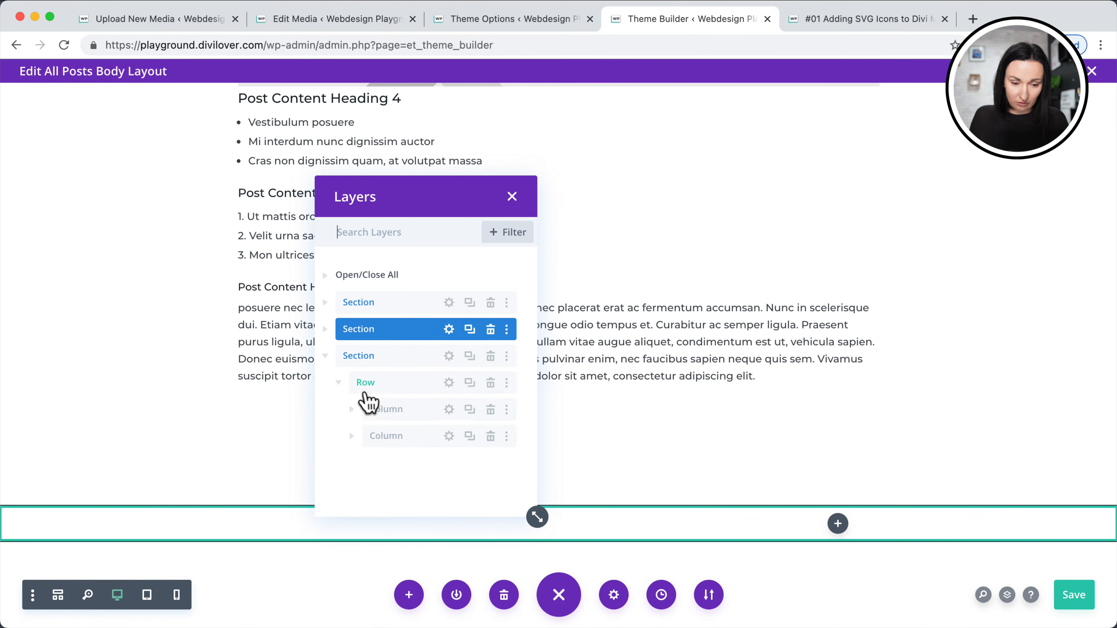
{"action": "left_click", "coordinate": [352, 409]}
{"action": "left_click", "coordinate": [352, 463]}
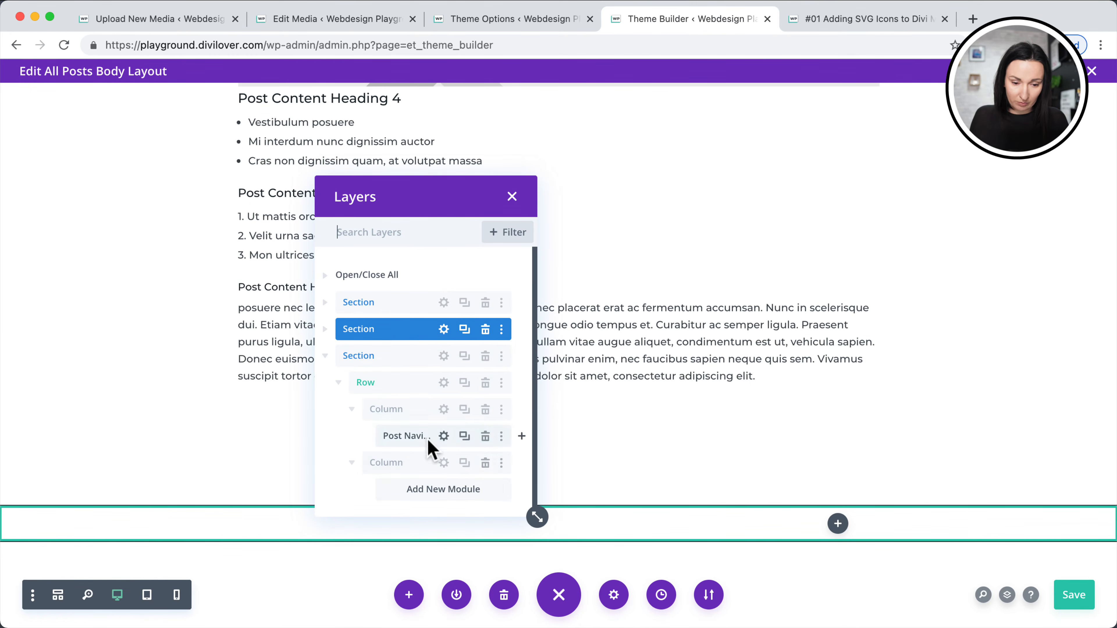
Turn off Show Next Post Link for the Post Navigation module in the first column.
{"action": "left_click", "coordinate": [444, 437]}
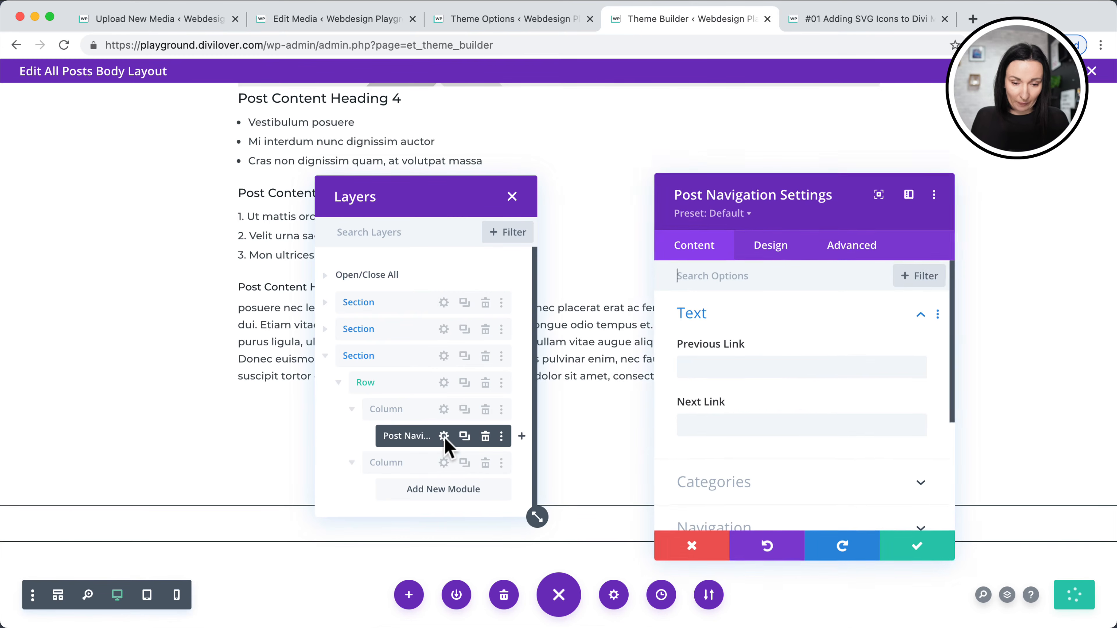
{"action": "scroll", "coordinate": [779, 392], "scroll_direction": "down", "scroll_amount": 4}
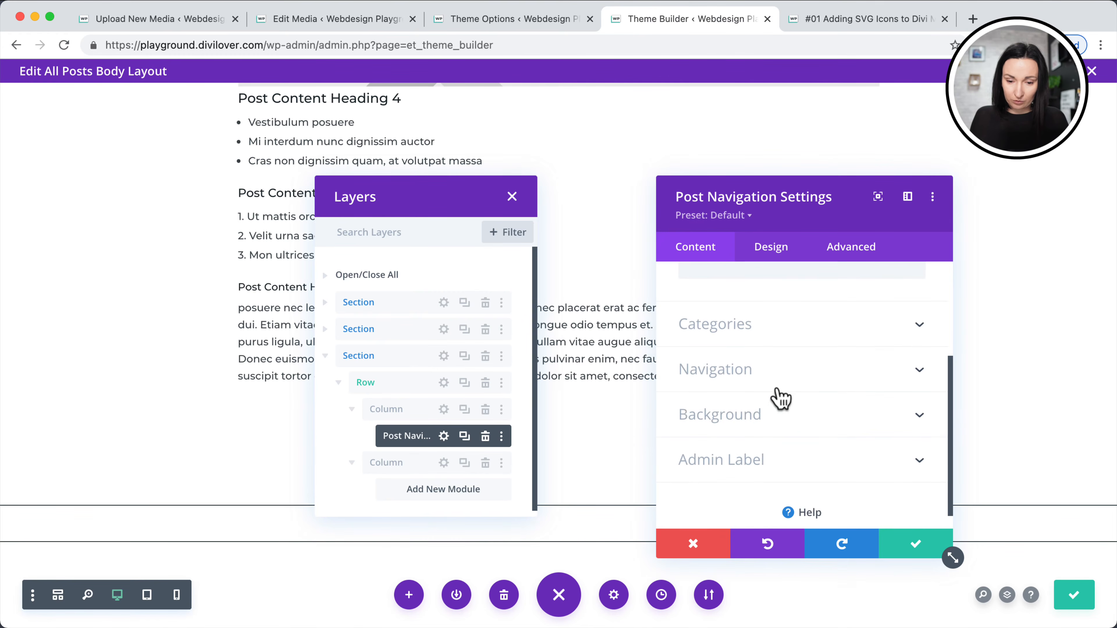
{"action": "left_click", "coordinate": [763, 370]}
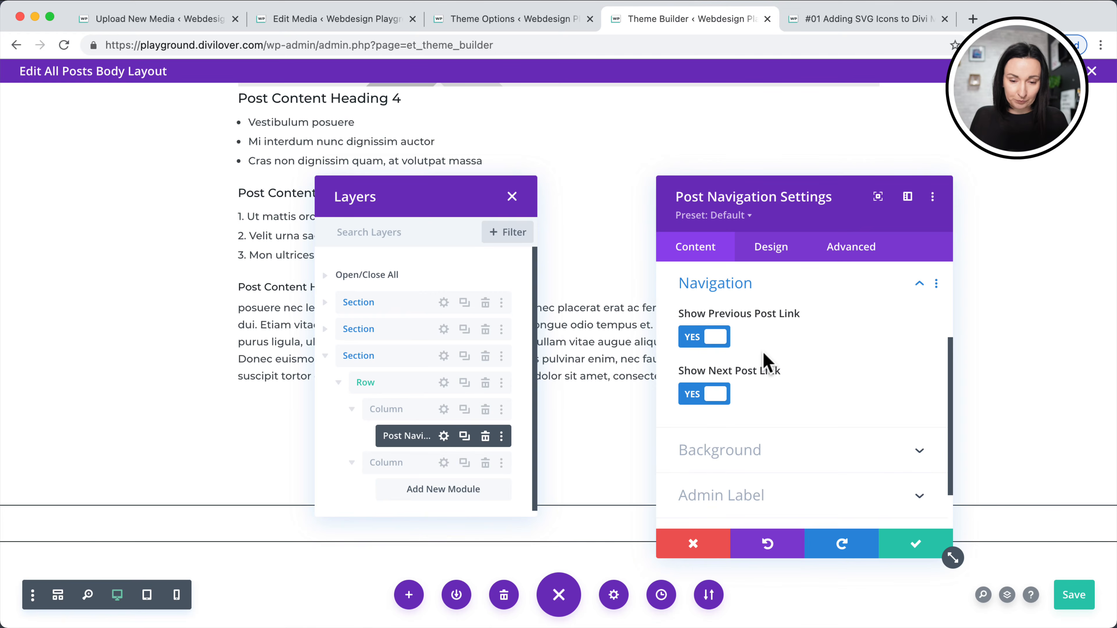
{"action": "left_click", "coordinate": [708, 395]}
{"action": "scroll", "coordinate": [779, 398], "scroll_direction": "up", "scroll_amount": 3}
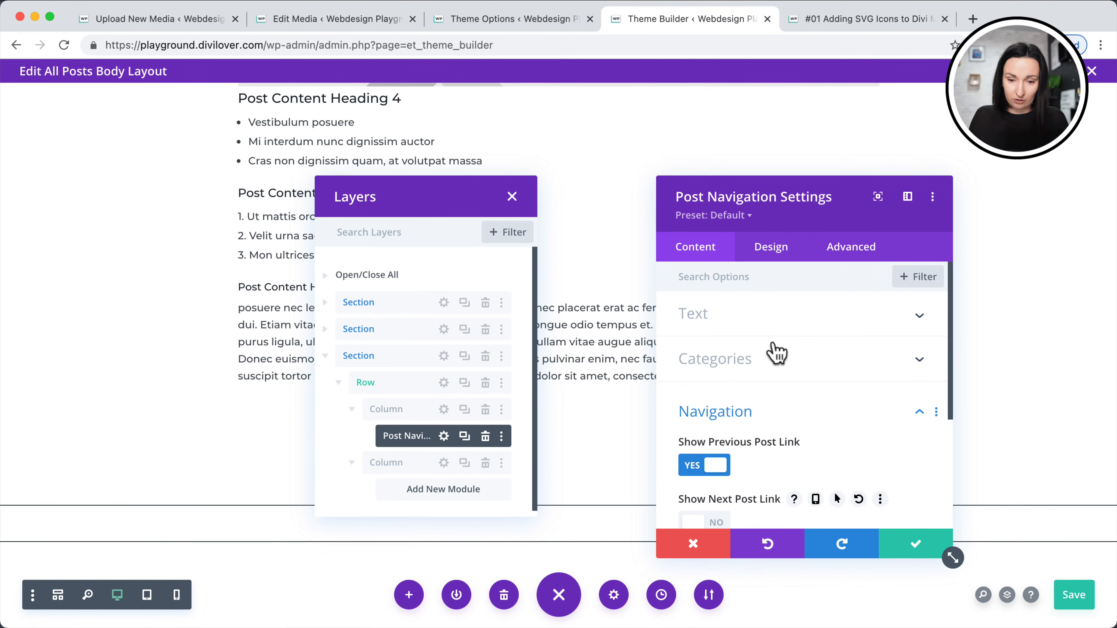
Set the Post Navigation links' font weight to Bold and their text color to the near-black global color.
{"action": "left_click", "coordinate": [767, 253]}
{"action": "scroll", "coordinate": [734, 352], "scroll_direction": "down", "scroll_amount": 2}
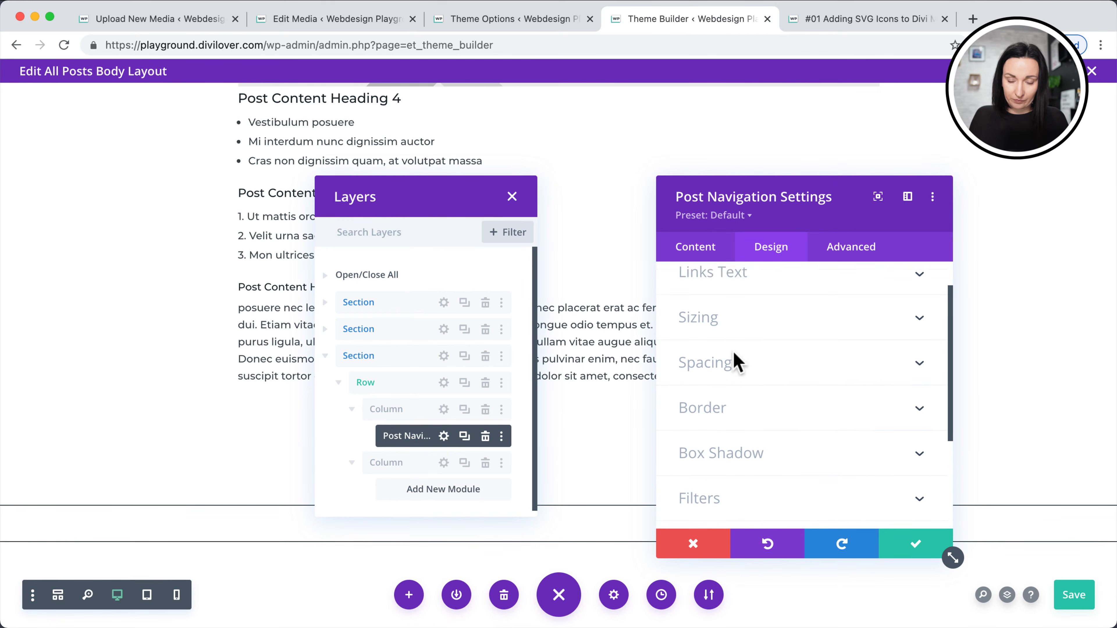
{"action": "scroll", "coordinate": [734, 353], "scroll_direction": "up", "scroll_amount": 2}
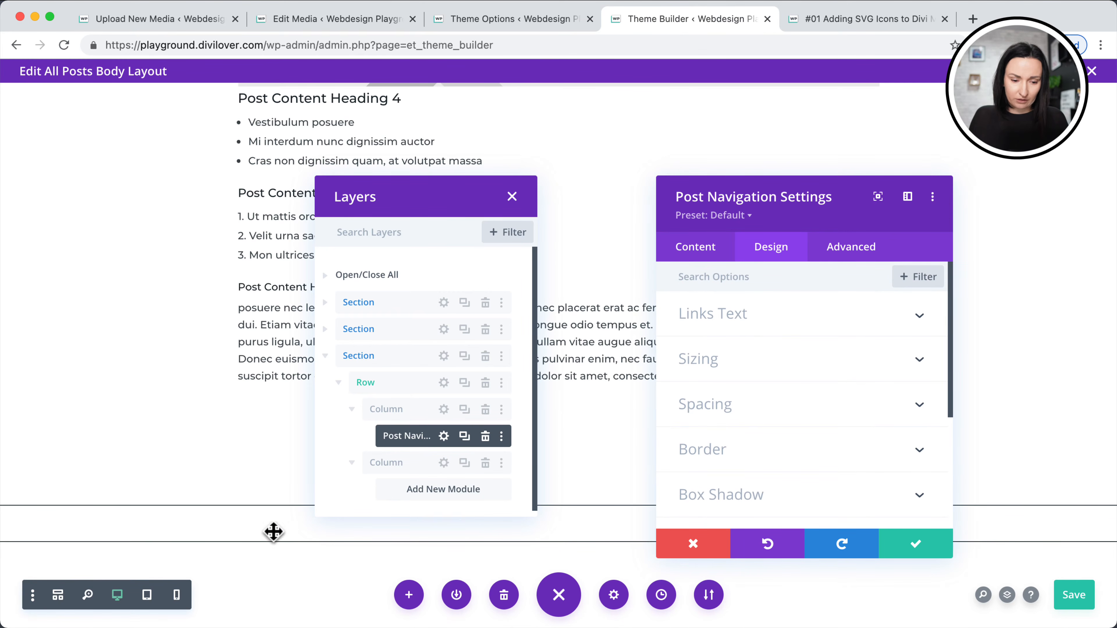
{"action": "left_click", "coordinate": [750, 325]}
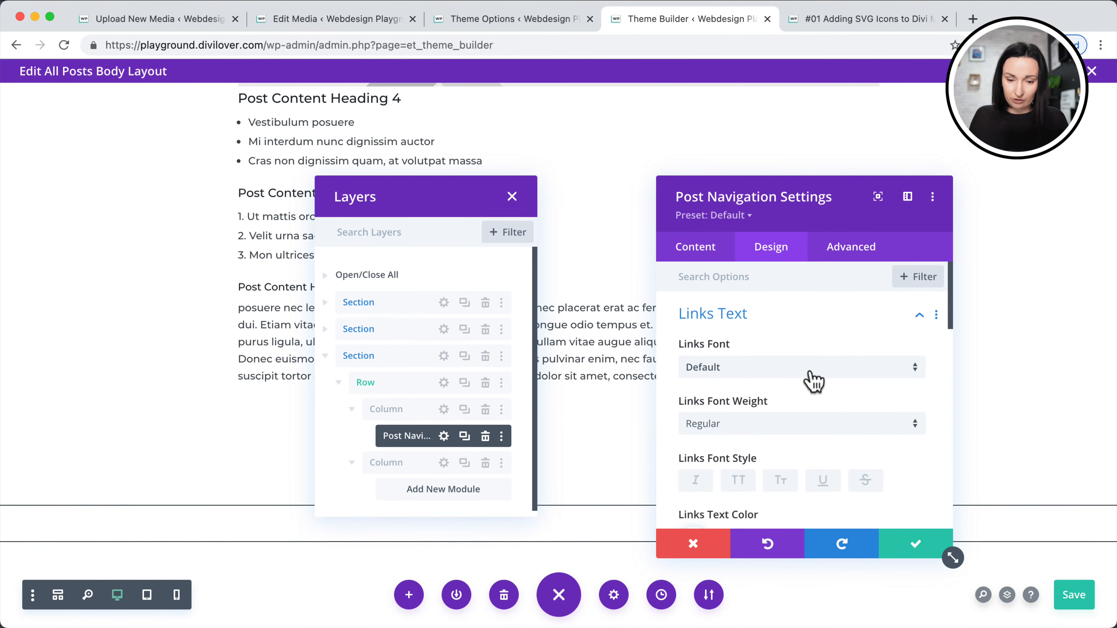
{"action": "scroll", "coordinate": [813, 382], "scroll_direction": "down", "scroll_amount": 4}
{"action": "scroll", "coordinate": [811, 379], "scroll_direction": "up", "scroll_amount": 3}
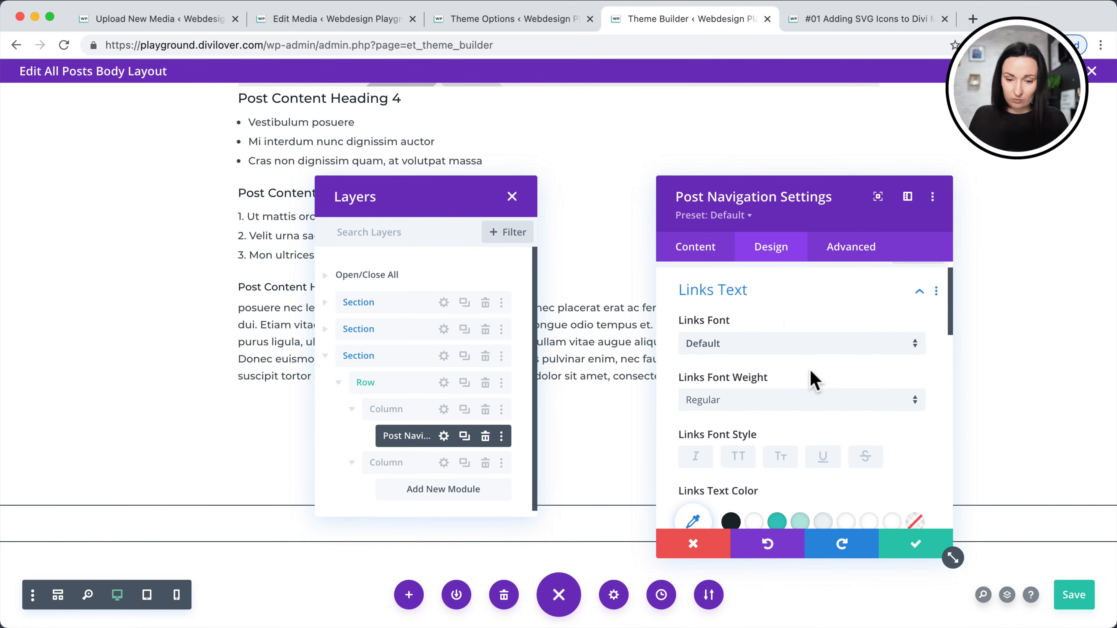
{"action": "scroll", "coordinate": [814, 382], "scroll_direction": "down", "scroll_amount": 1}
{"action": "left_click", "coordinate": [735, 366]}
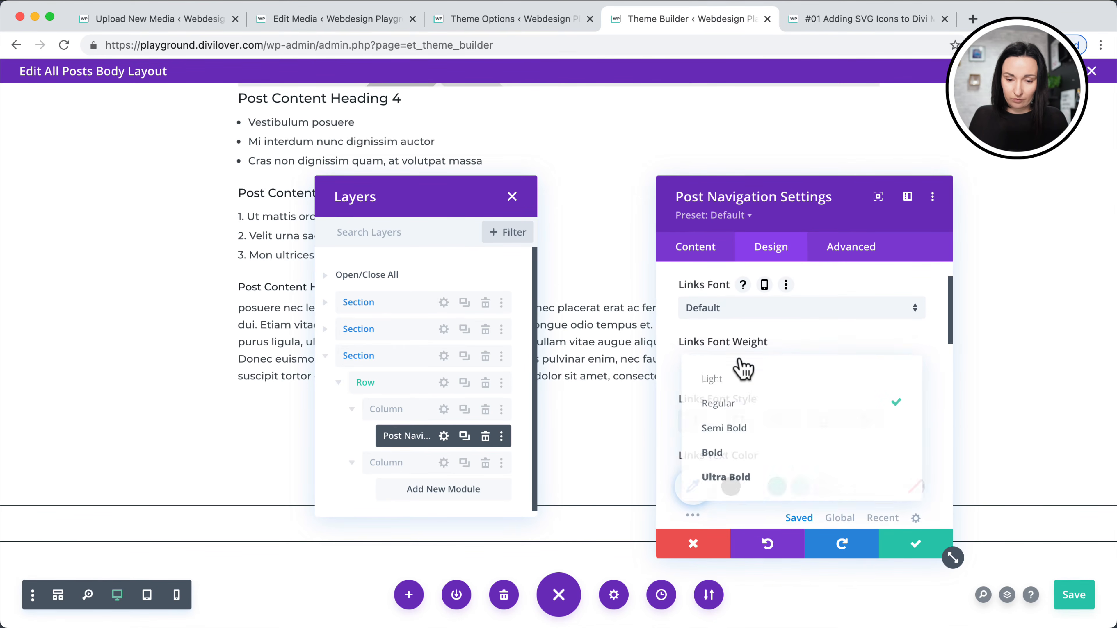
{"action": "left_click", "coordinate": [736, 454]}
{"action": "scroll", "coordinate": [814, 464], "scroll_direction": "down", "scroll_amount": 1}
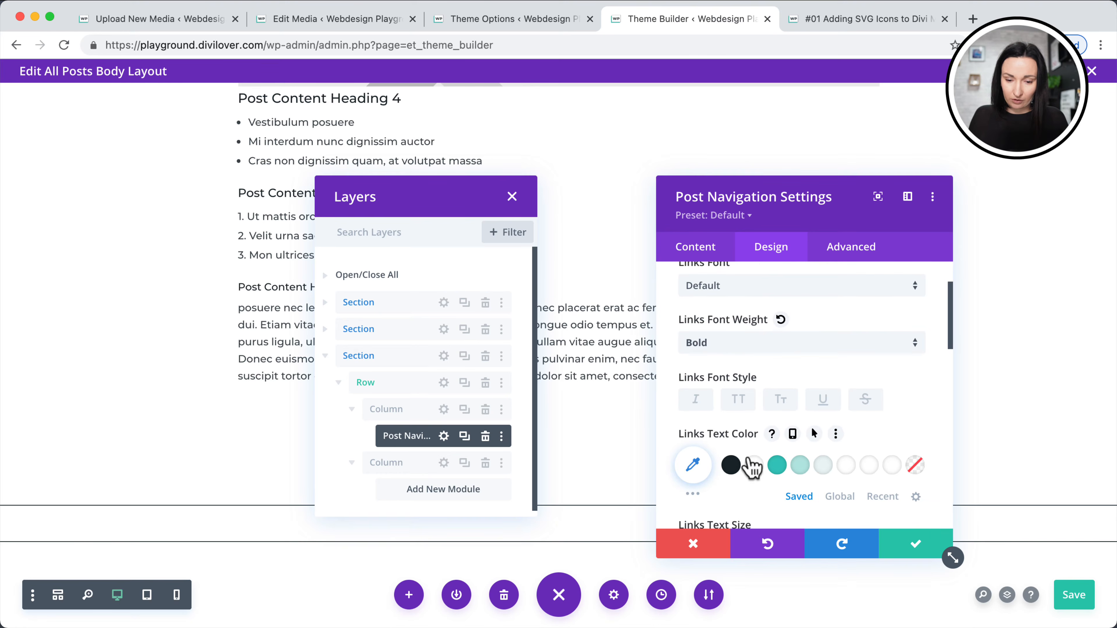
{"action": "left_click", "coordinate": [839, 497]}
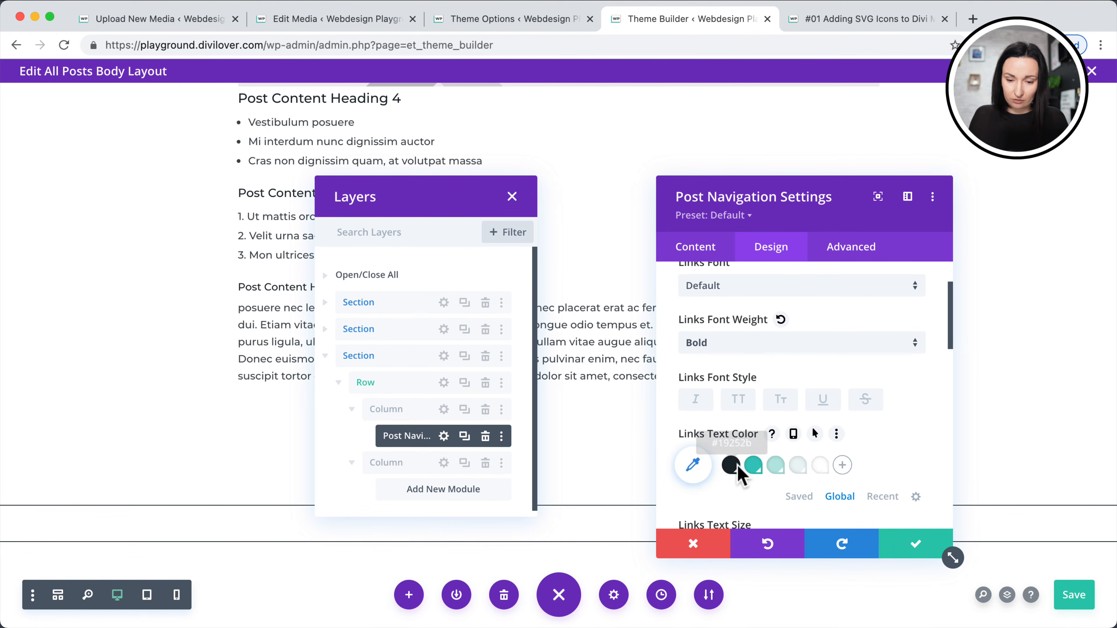
{"action": "left_click", "coordinate": [733, 467]}
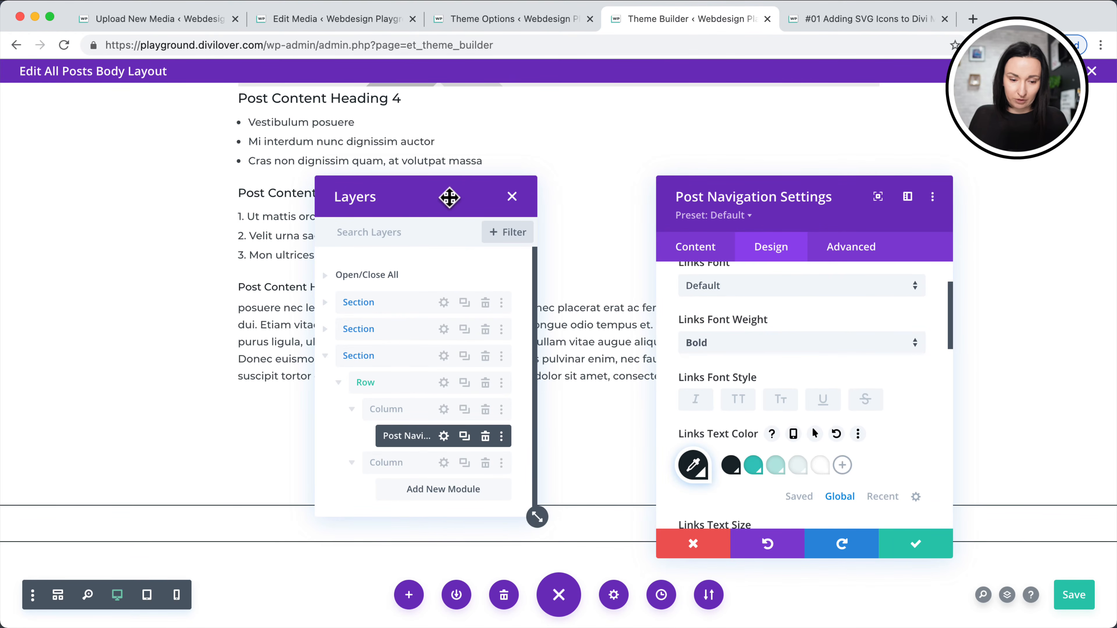
Set the Post Navigation links' text size to 18px and save the module settings.
{"action": "left_click_drag", "start_coordinate": [449, 197], "coordinate": [440, 125]}
{"action": "left_click_drag", "start_coordinate": [812, 194], "coordinate": [757, 125]}
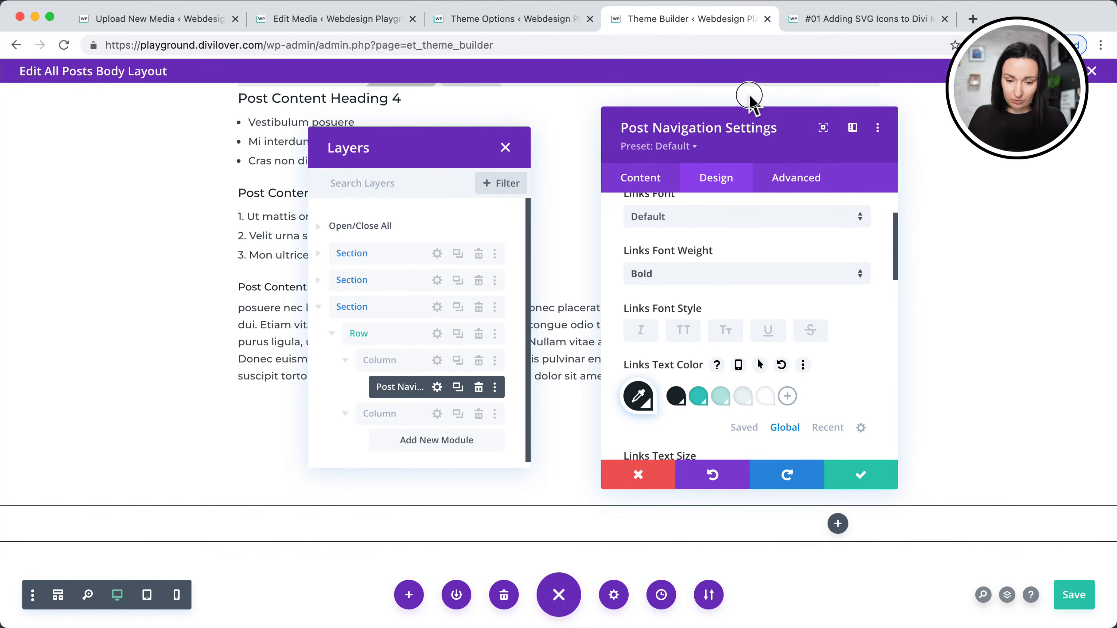
{"action": "scroll", "coordinate": [739, 370], "scroll_direction": "down", "scroll_amount": 5}
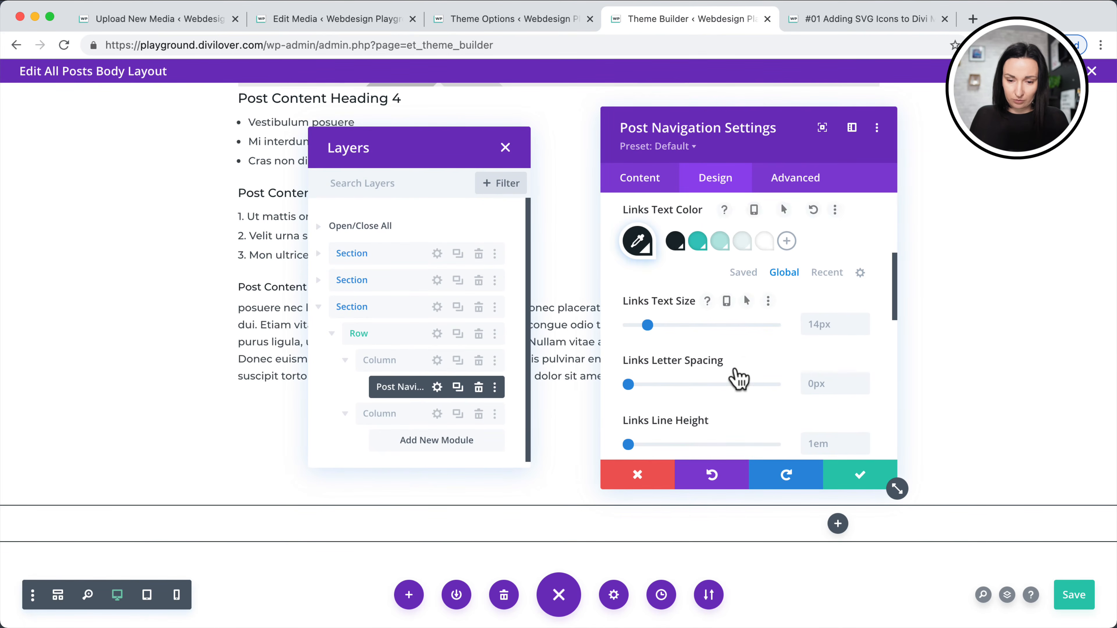
{"action": "left_click_drag", "start_coordinate": [642, 329], "coordinate": [654, 329]}
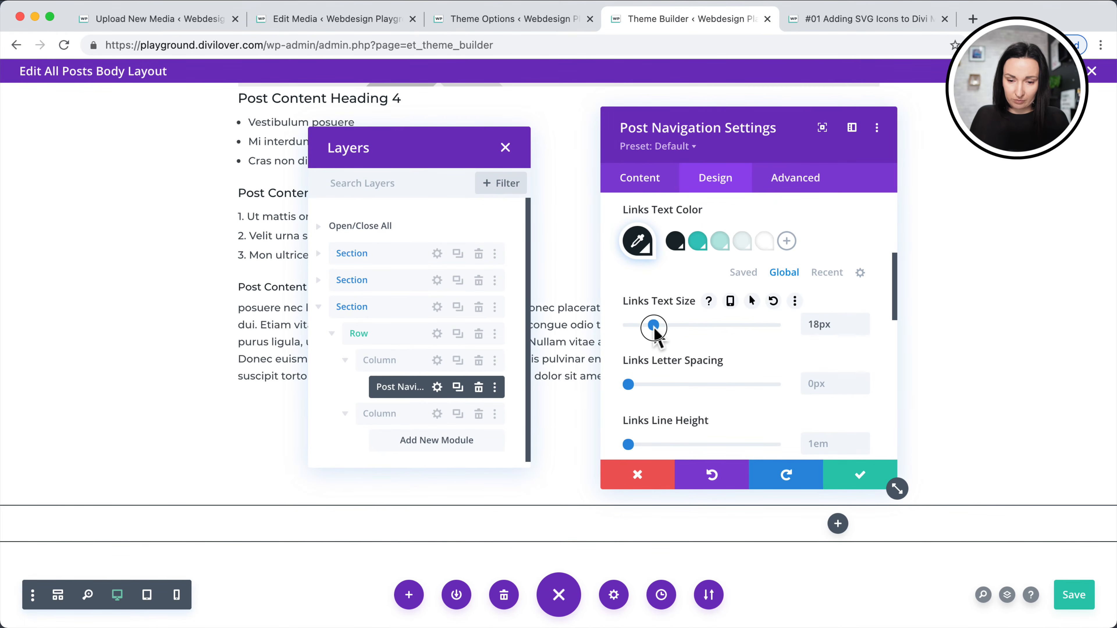
{"action": "left_click", "coordinate": [861, 481]}
Duplicate the Post Navigation module and move the copy into the row's second column.
{"action": "left_click", "coordinate": [458, 388]}
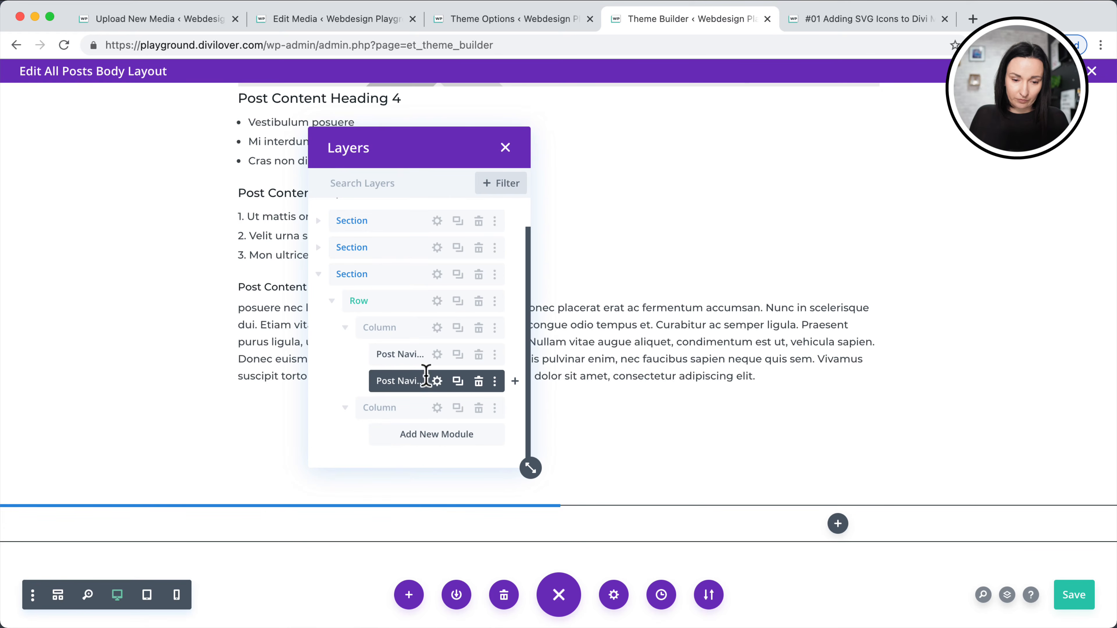
{"action": "left_click", "coordinate": [478, 381]}
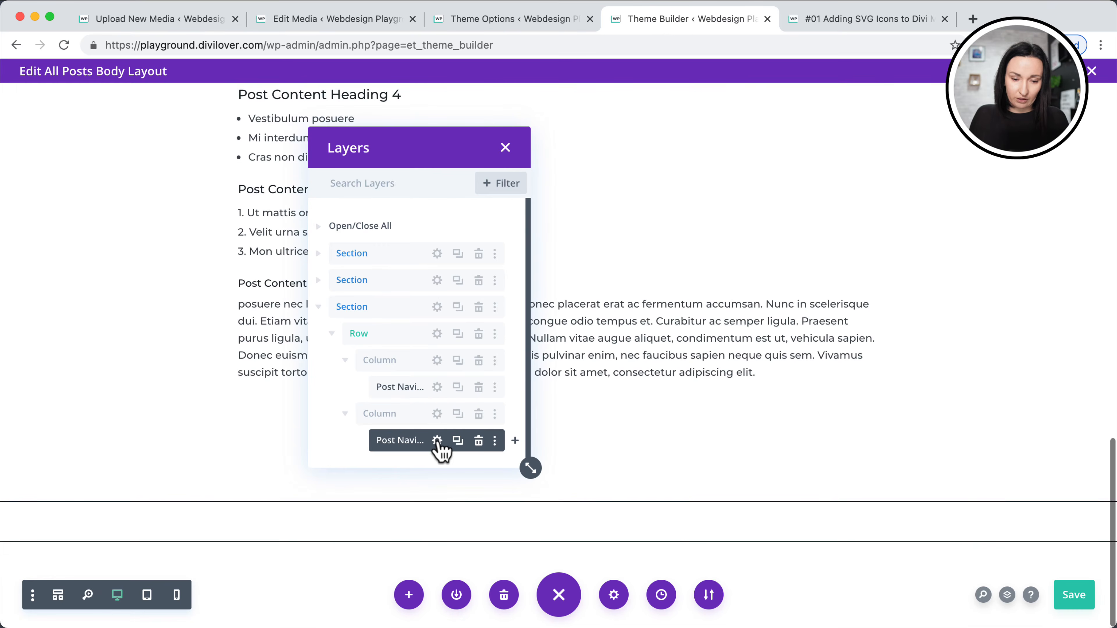
In the second column's Post Navigation module, show the next post link, hide the previous one, and save the module and layout.
{"action": "left_click", "coordinate": [437, 441]}
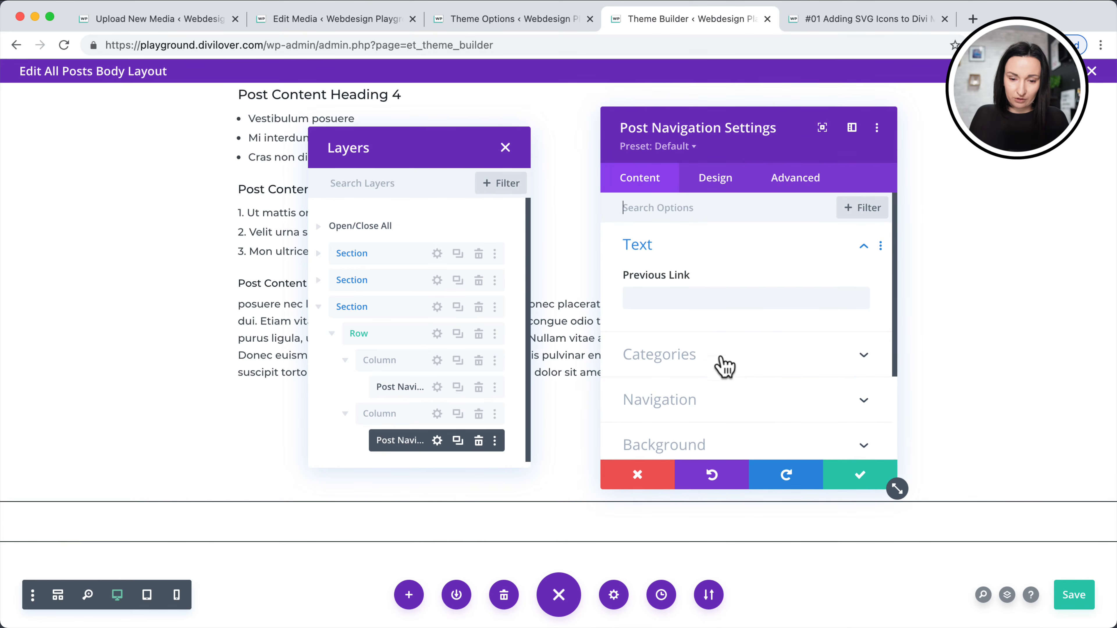
{"action": "left_click", "coordinate": [711, 402]}
{"action": "left_click", "coordinate": [660, 325]}
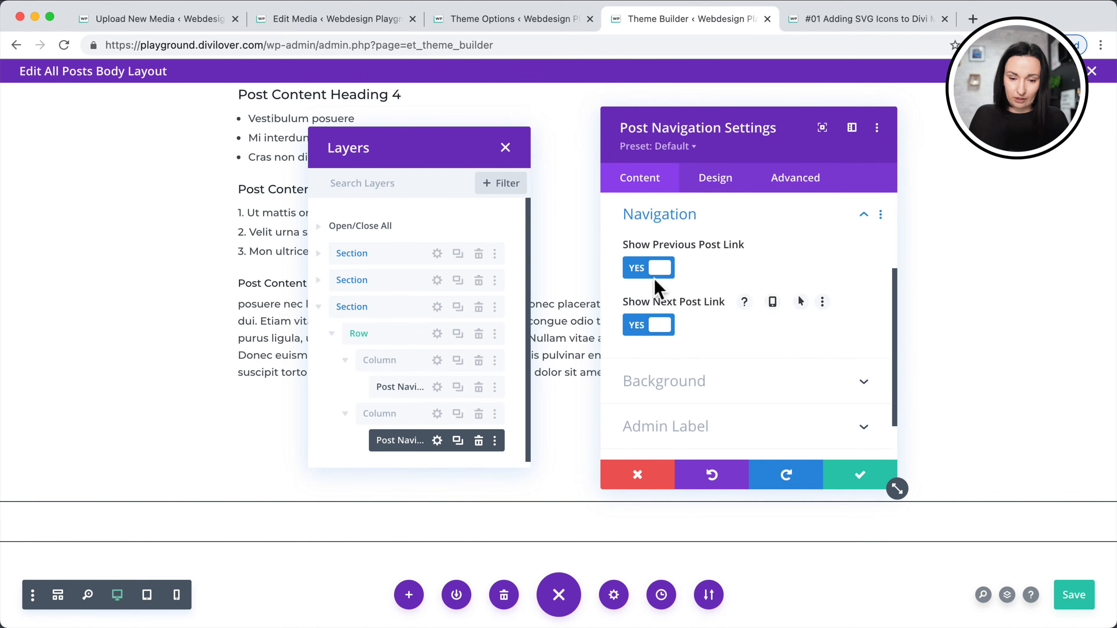
{"action": "left_click", "coordinate": [655, 269]}
{"action": "left_click", "coordinate": [859, 478]}
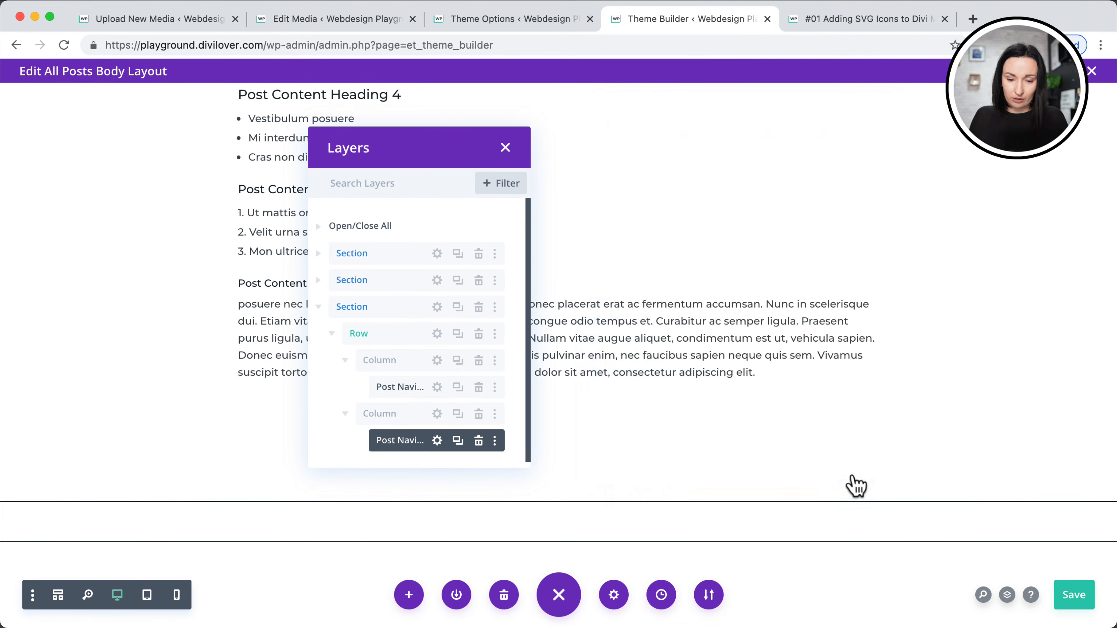
{"action": "left_click", "coordinate": [1075, 601]}
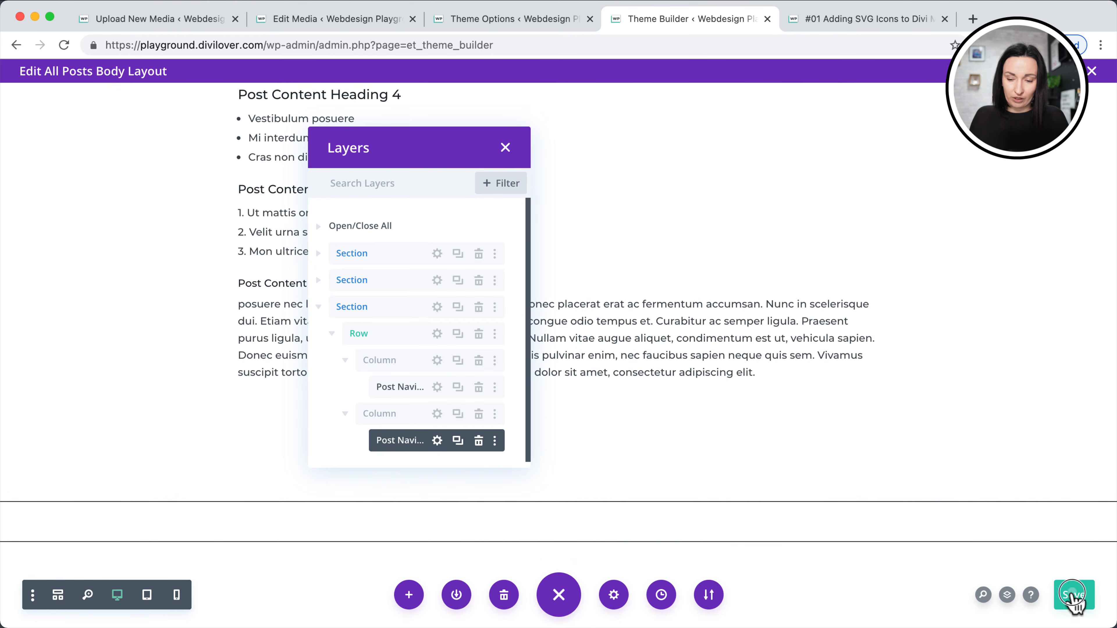
Reload the published #01 post page to load the saved layout and open the element inspector on it.
{"action": "left_click", "coordinate": [812, 20]}
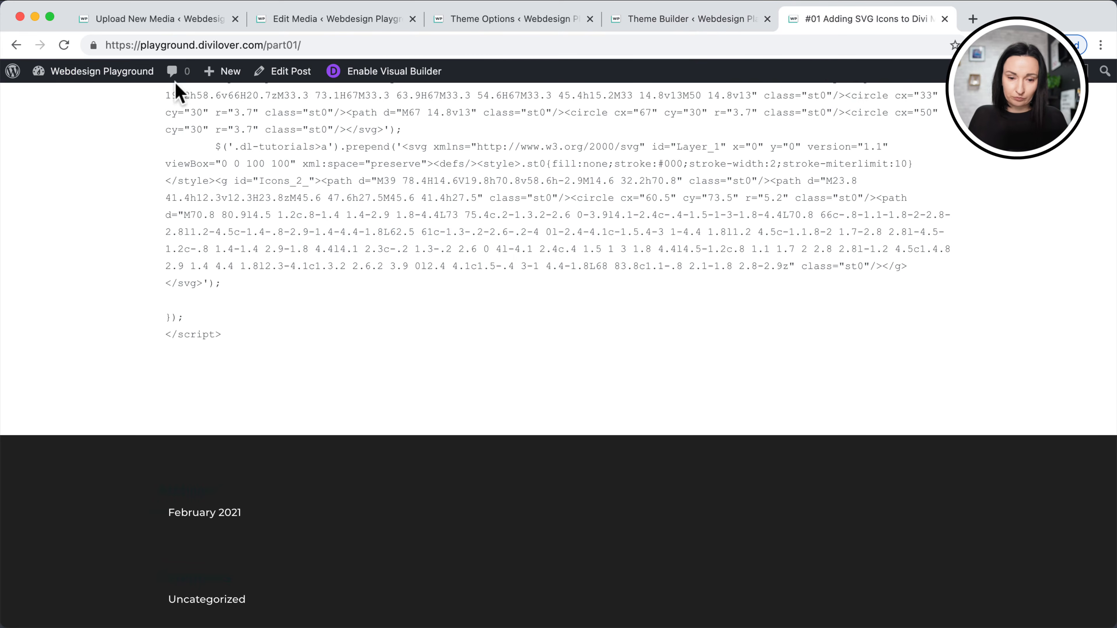
{"action": "left_click", "coordinate": [64, 45]}
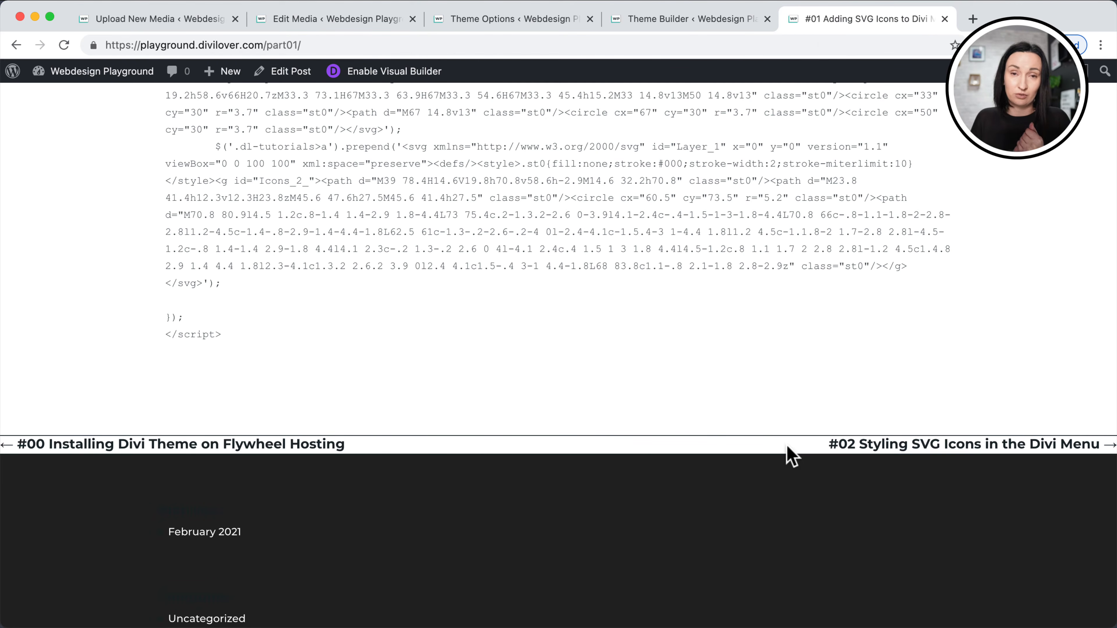
{"action": "right_click", "coordinate": [784, 368]}
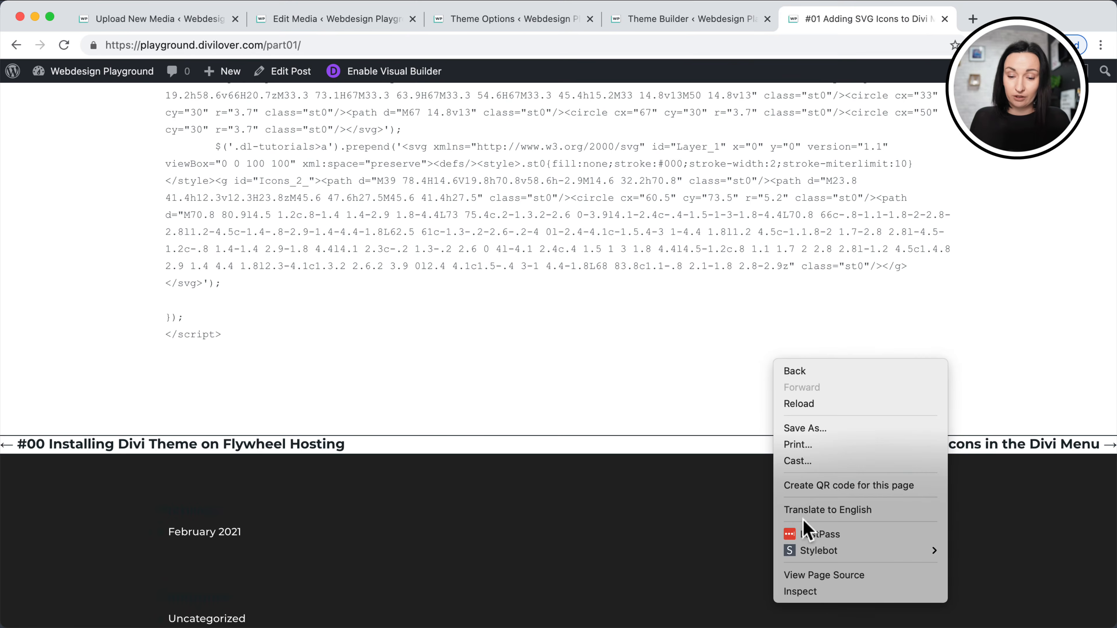
{"action": "left_click", "coordinate": [819, 594]}
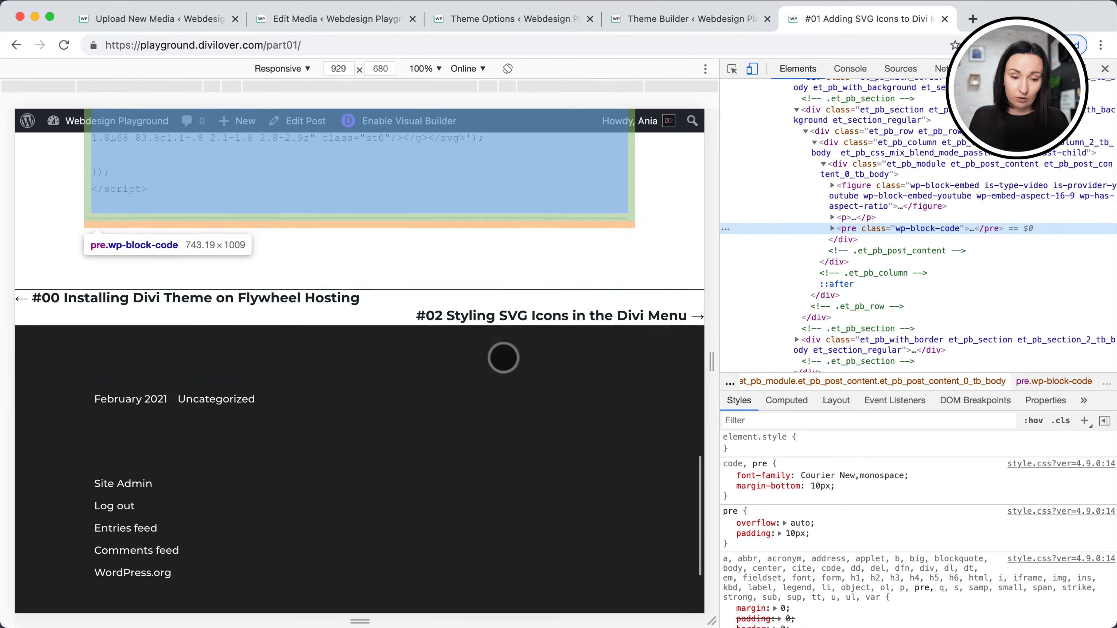
Widen the page preview and select the previous post link's anchor element inside span.nav-previous in the markup.
{"action": "left_click", "coordinate": [732, 68]}
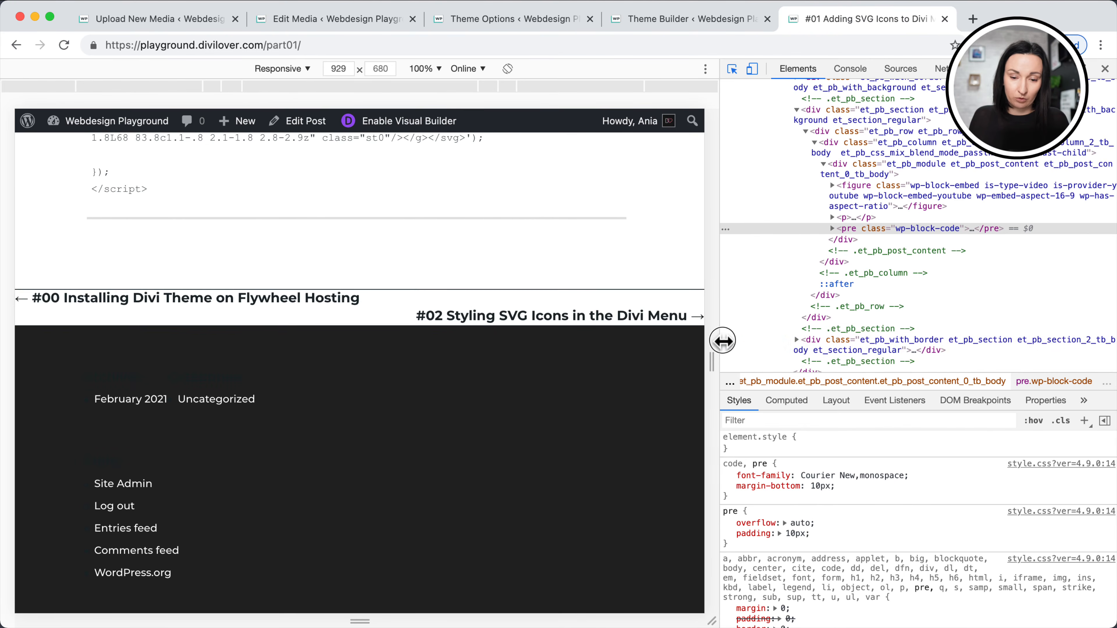
{"action": "left_click_drag", "start_coordinate": [720, 338], "coordinate": [795, 362]}
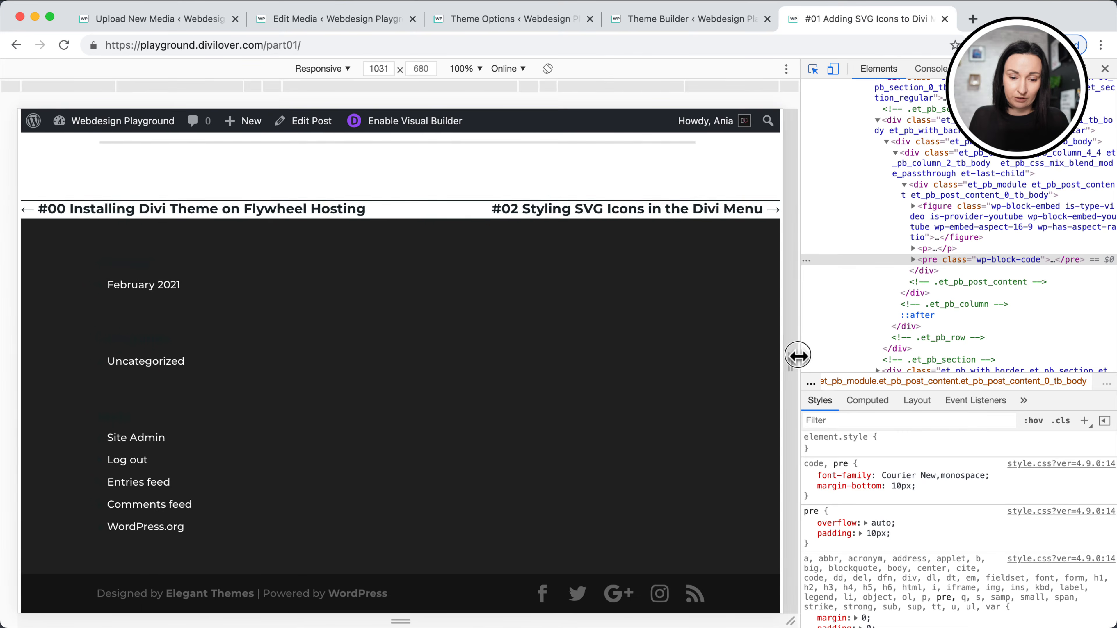
{"action": "scroll", "coordinate": [469, 317], "scroll_direction": "up", "scroll_amount": 3}
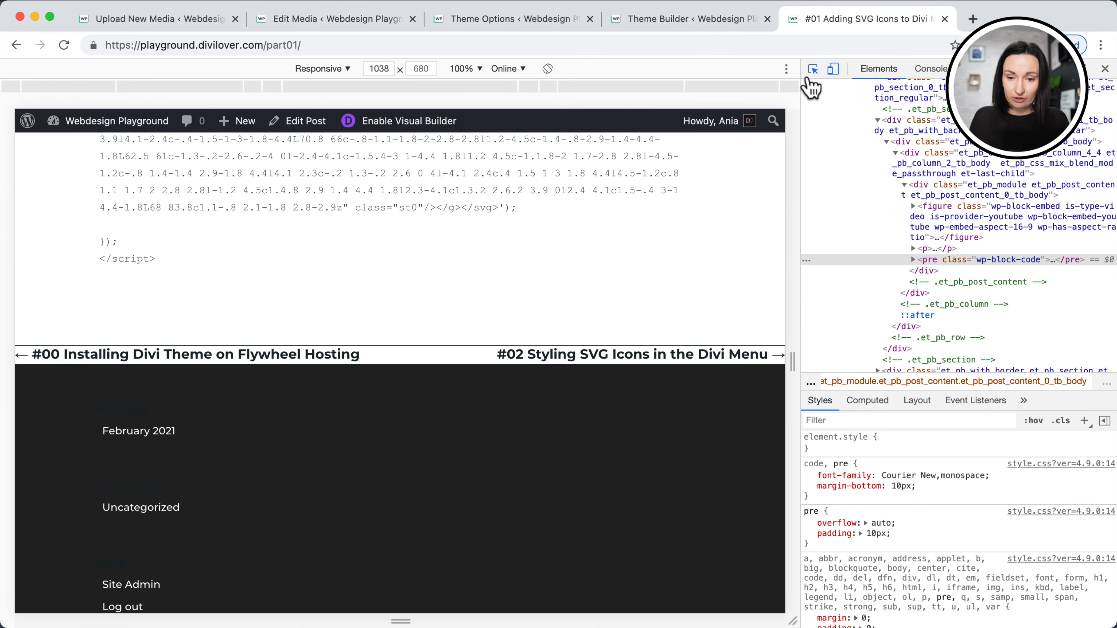
{"action": "left_click", "coordinate": [813, 68]}
{"action": "left_click", "coordinate": [813, 68]}
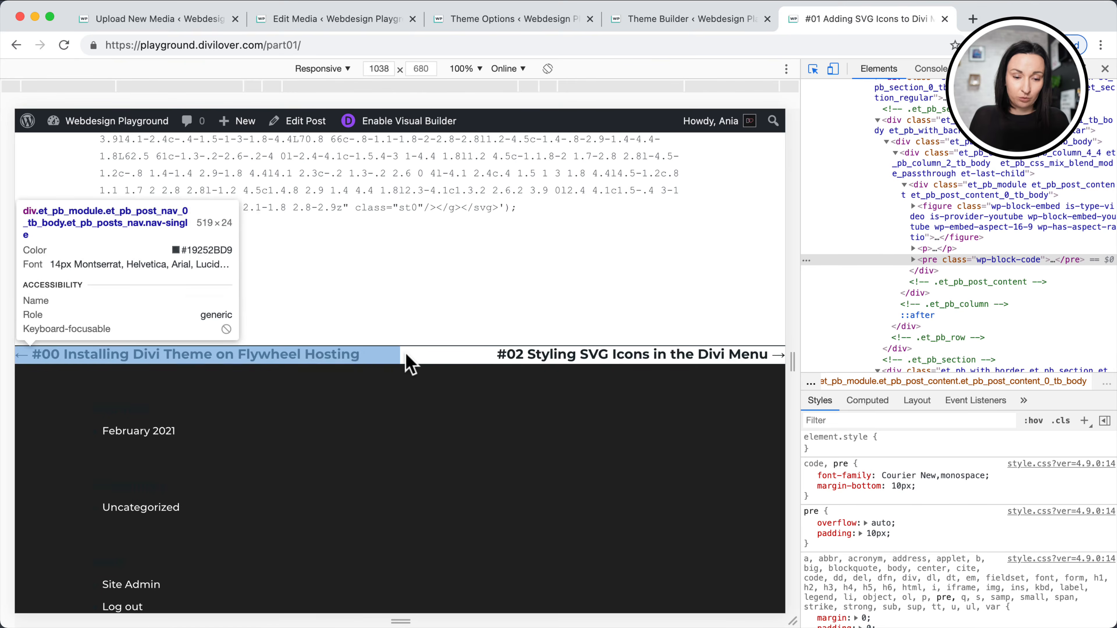
{"action": "left_click", "coordinate": [372, 358]}
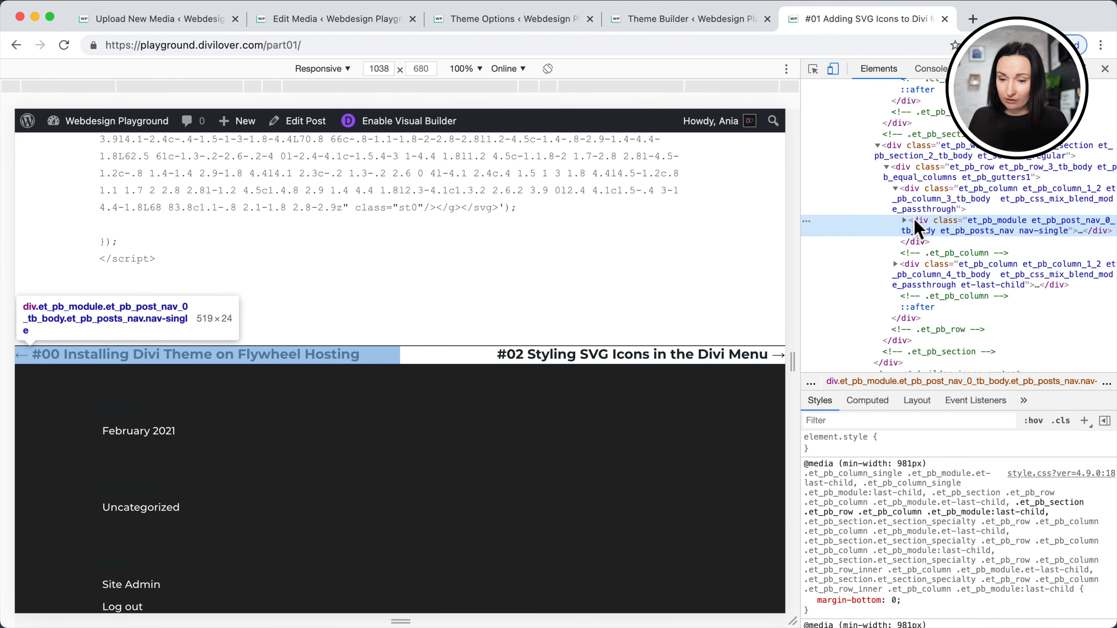
{"action": "left_click", "coordinate": [904, 220]}
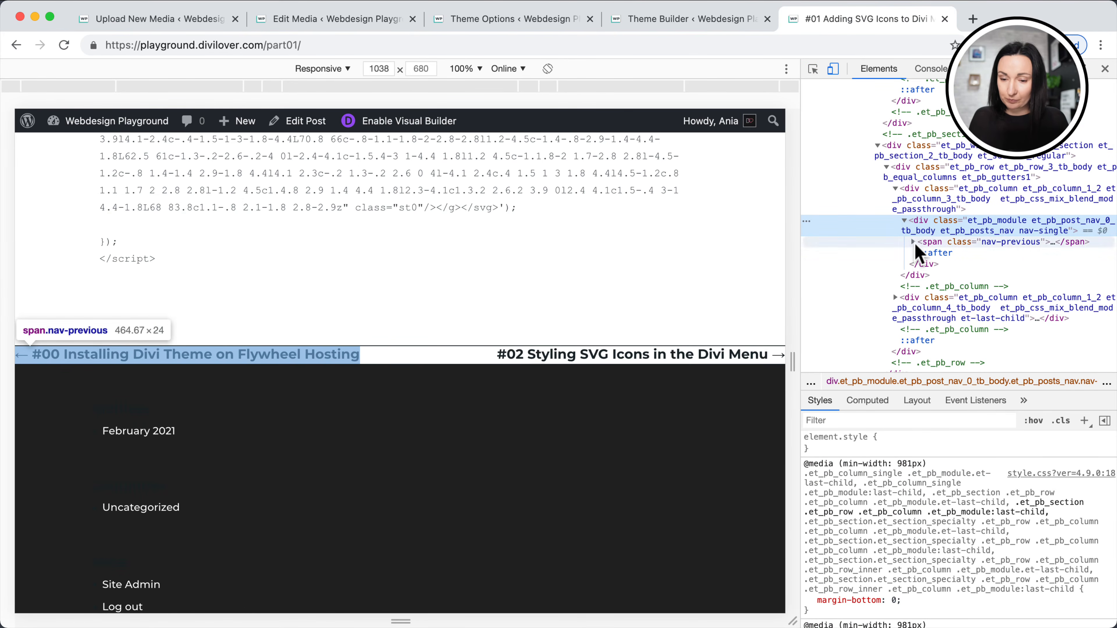
{"action": "left_click", "coordinate": [914, 242]}
{"action": "left_click", "coordinate": [935, 257]}
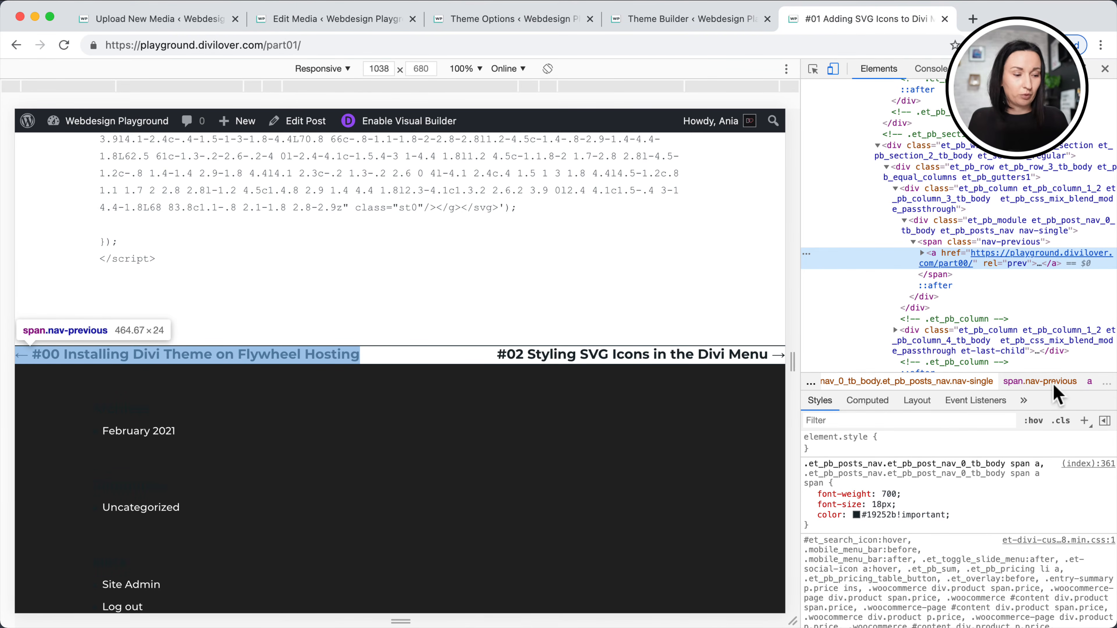
Create a new style rule for the previous link using the selectors copied from its existing font-weight and color rule.
{"action": "left_click", "coordinate": [1084, 420]}
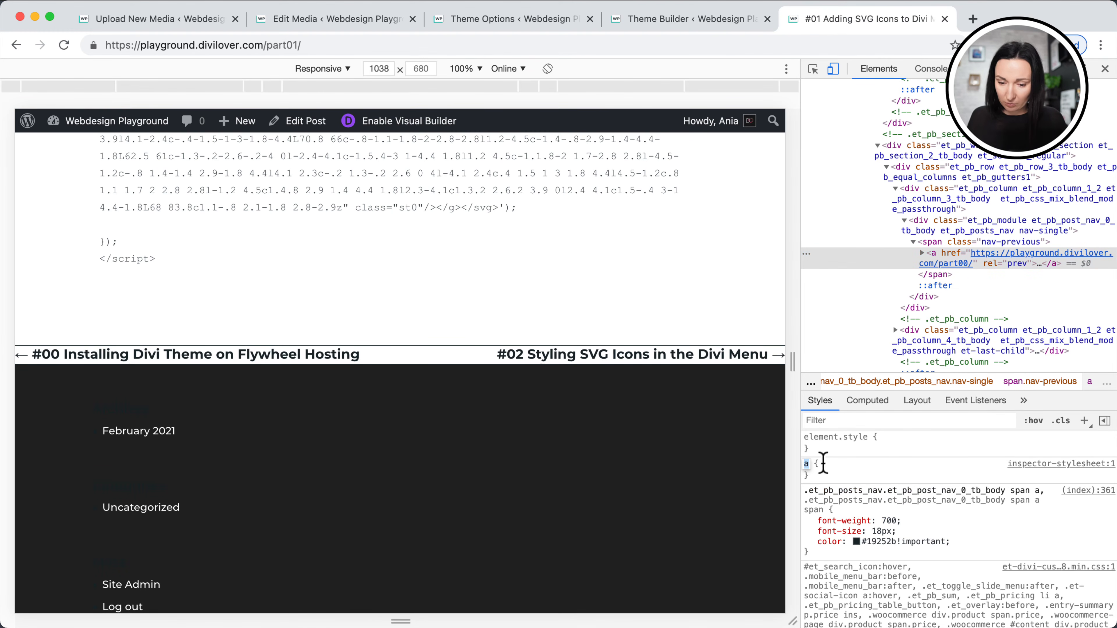
{"action": "left_click", "coordinate": [875, 499]}
{"action": "key", "text": "super+c"}
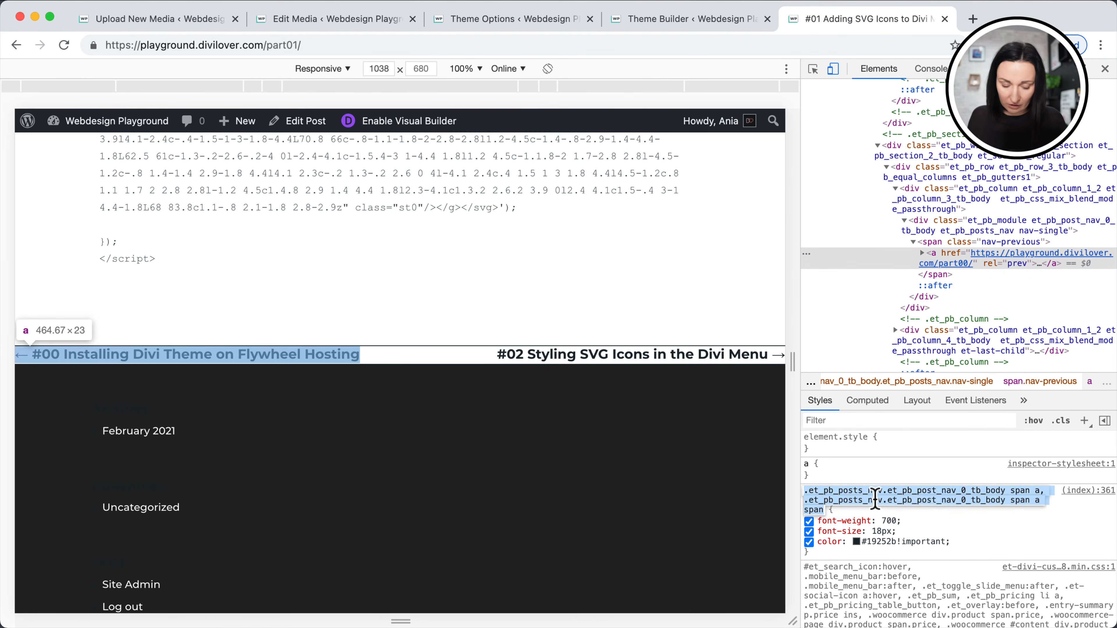
{"action": "left_click", "coordinate": [1085, 422]}
{"action": "key", "text": "super+v"}
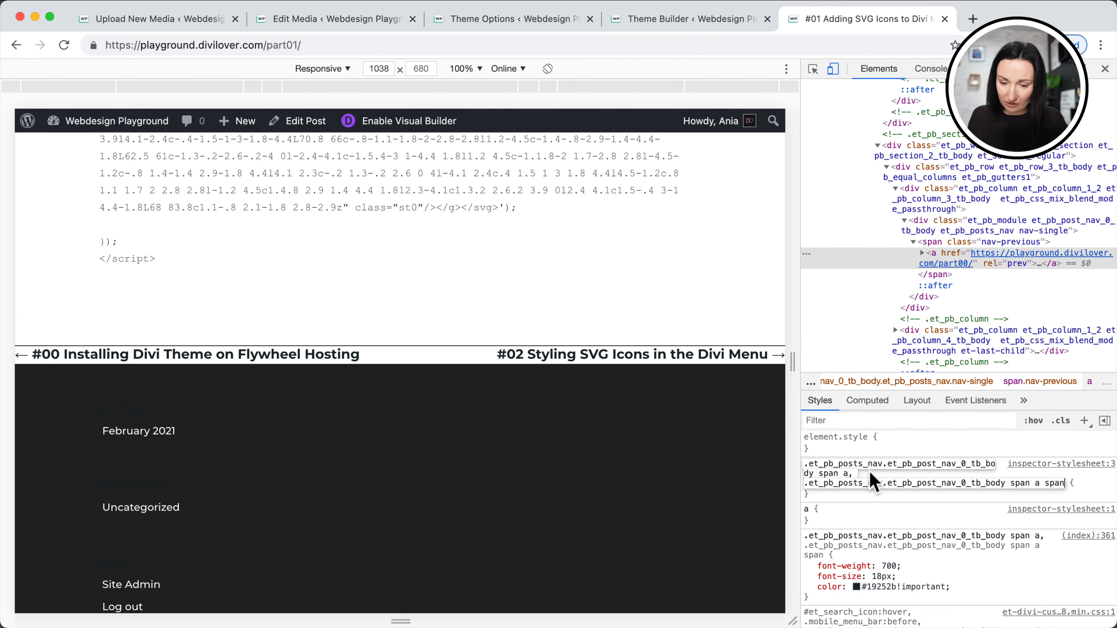
Add padding of 100px 50px to the new post navigation link rule.
{"action": "left_click", "coordinate": [1090, 486]}
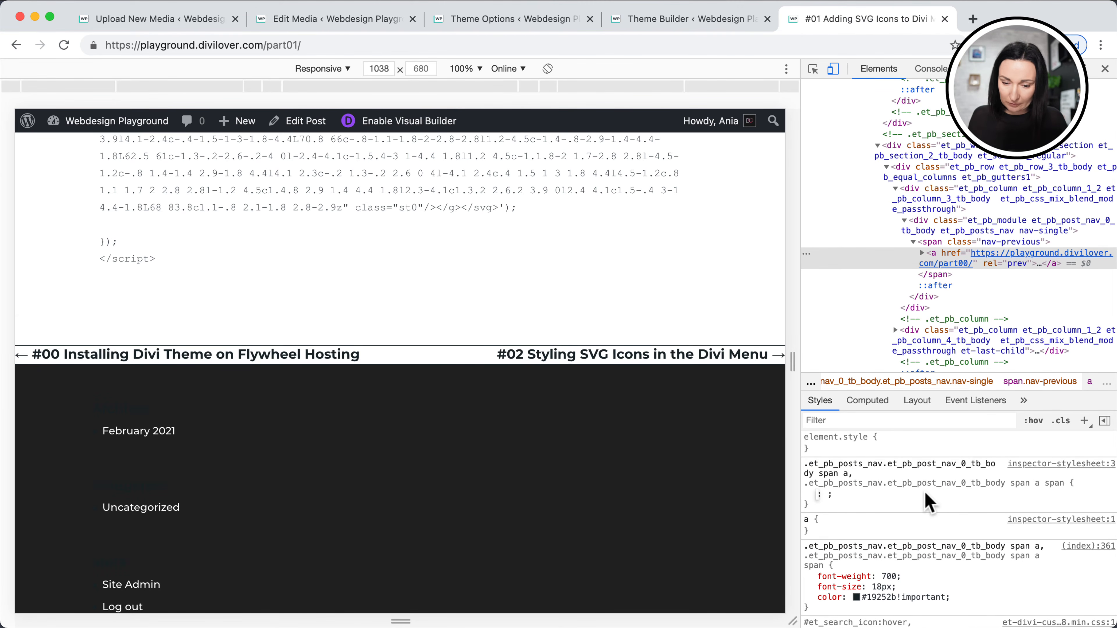
{"action": "type", "text": "padding"}
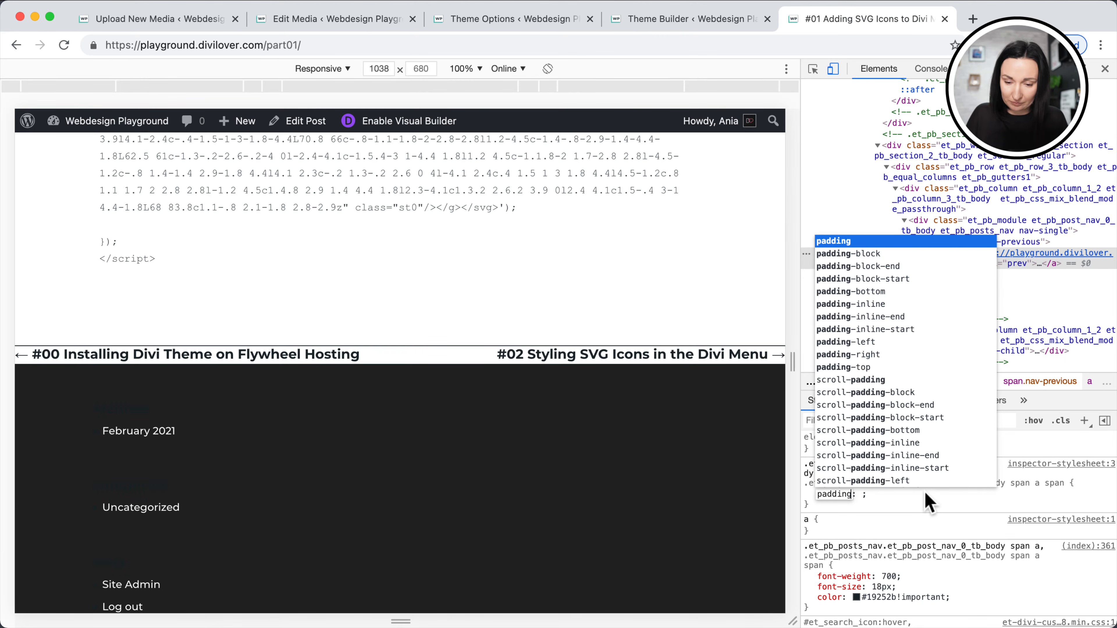
{"action": "key", "text": "Tab"}
{"action": "type", "text": "10"}
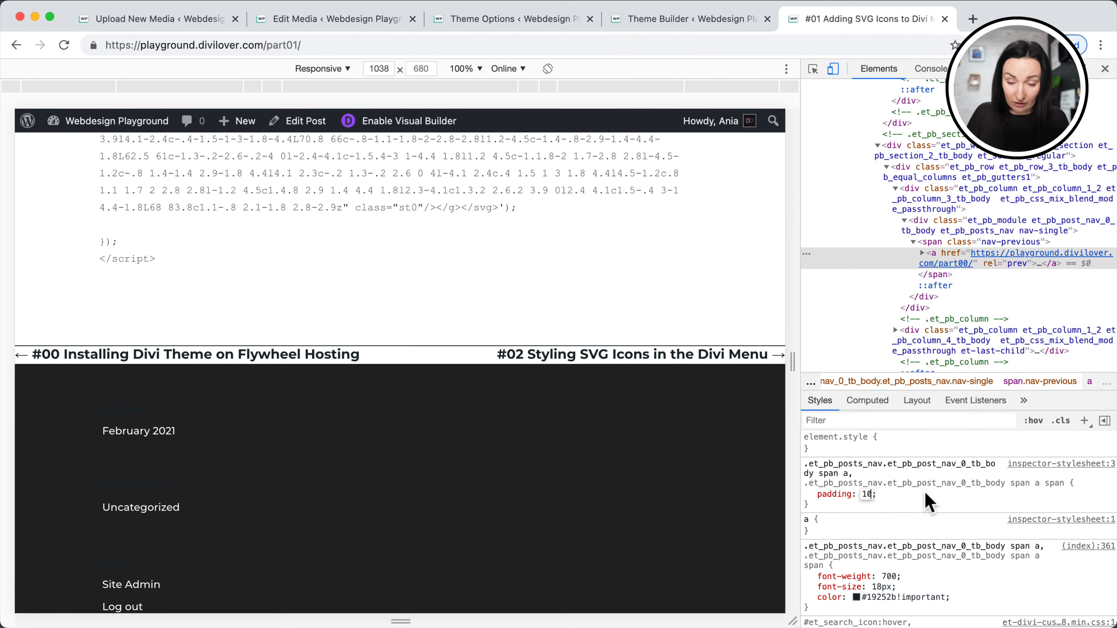
{"action": "type", "text": "0px 50px"}
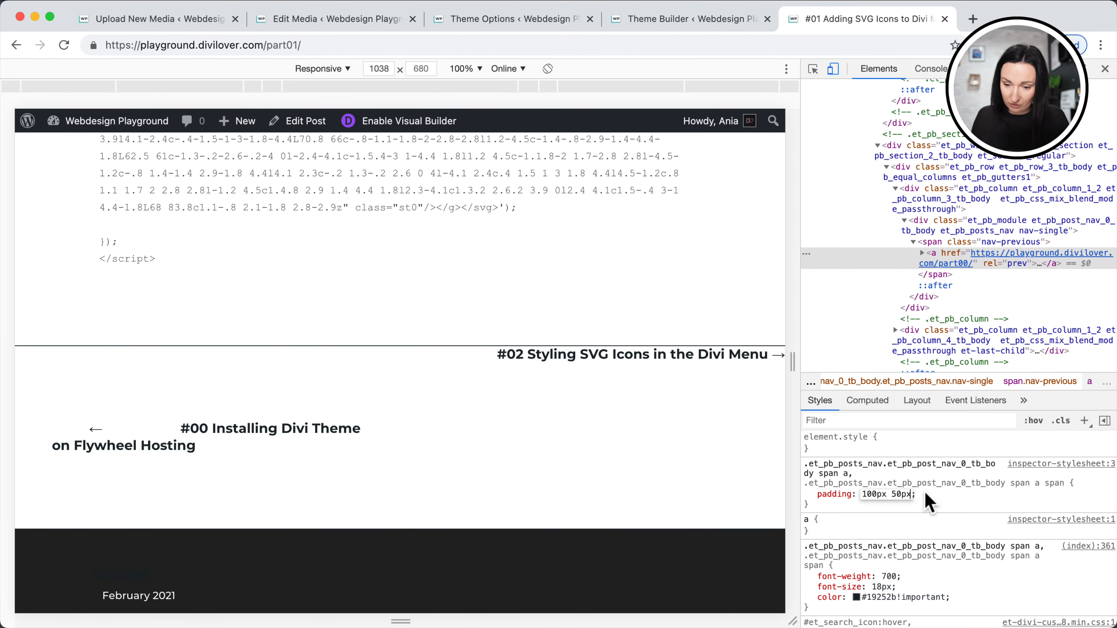
Shorten the padding rule's selector to .et_pb_posts_nav.et_pb_post_nav span a, removing the module-specific suffix and the second selector.
{"action": "left_click", "coordinate": [927, 467]}
{"action": "left_click", "coordinate": [900, 467]}
{"action": "left_click", "coordinate": [943, 466]}
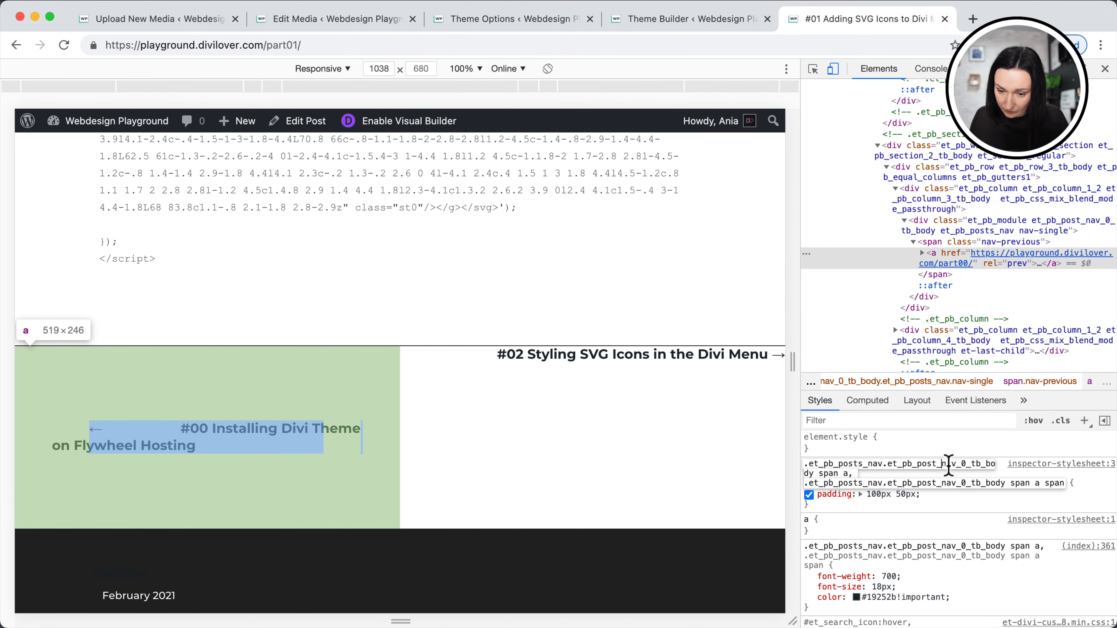
{"action": "left_click_drag", "start_coordinate": [956, 465], "coordinate": [819, 474]}
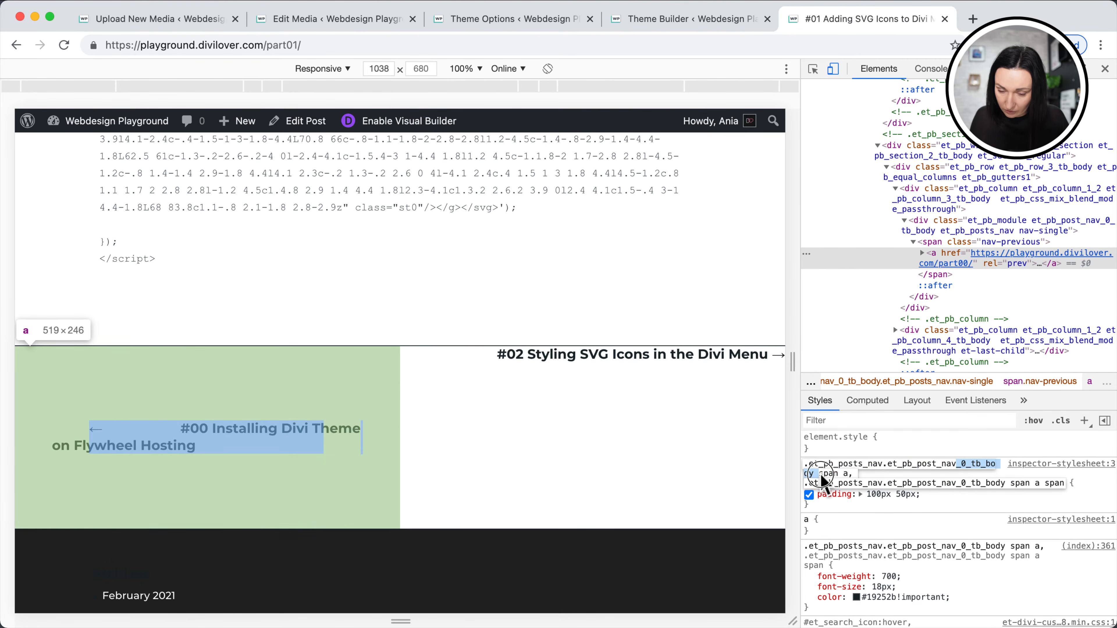
{"action": "key", "text": "BackSpace"}
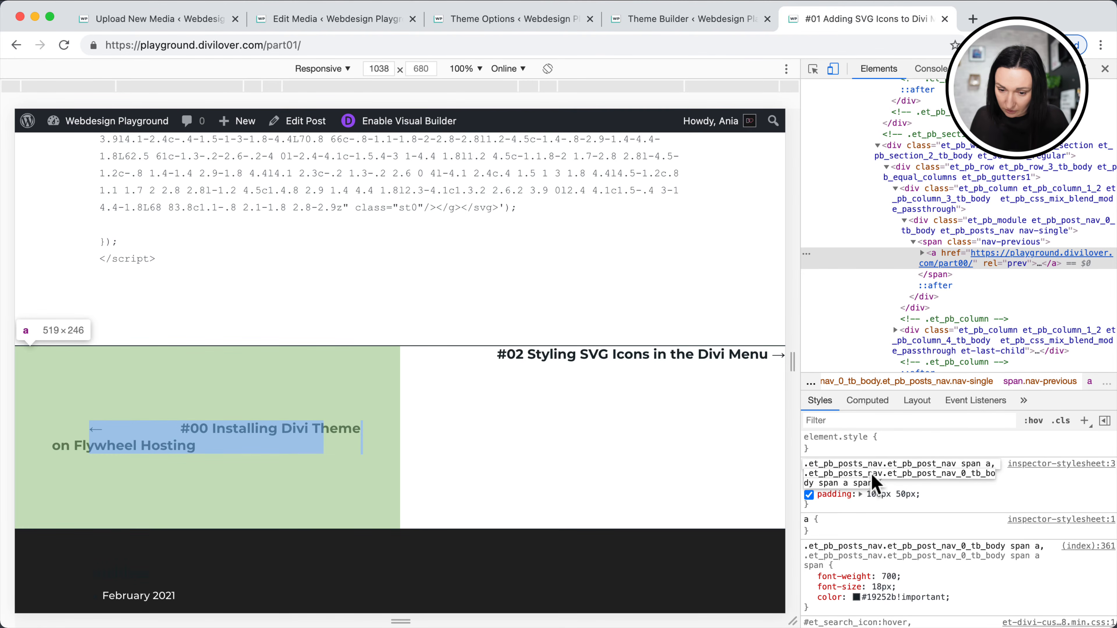
{"action": "left_click_drag", "start_coordinate": [992, 464], "coordinate": [986, 484]}
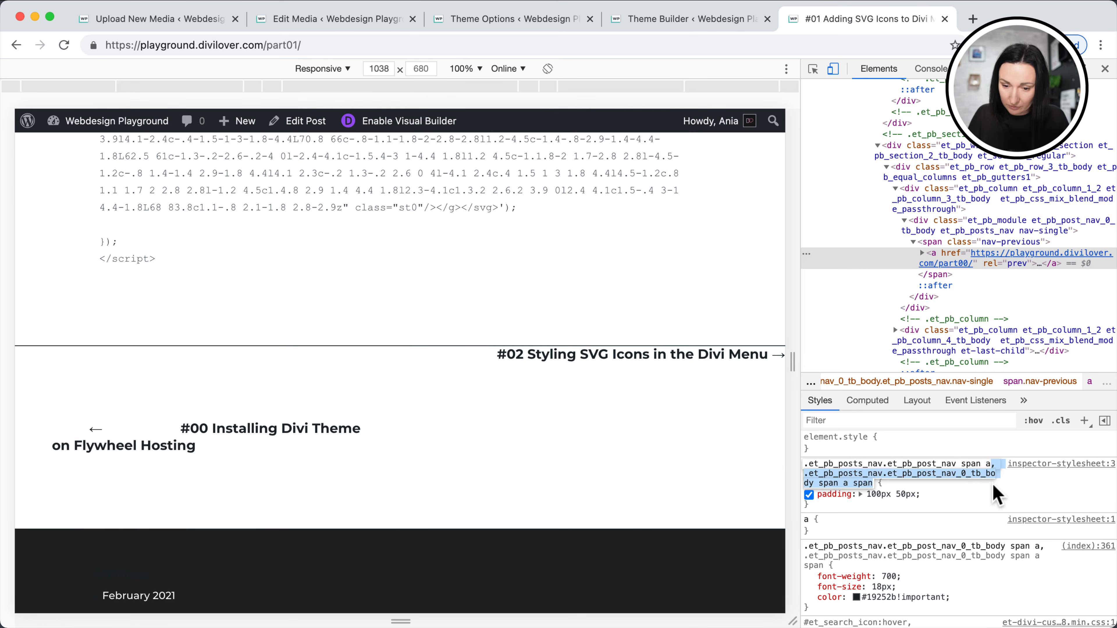
{"action": "key", "text": "BackSpace"}
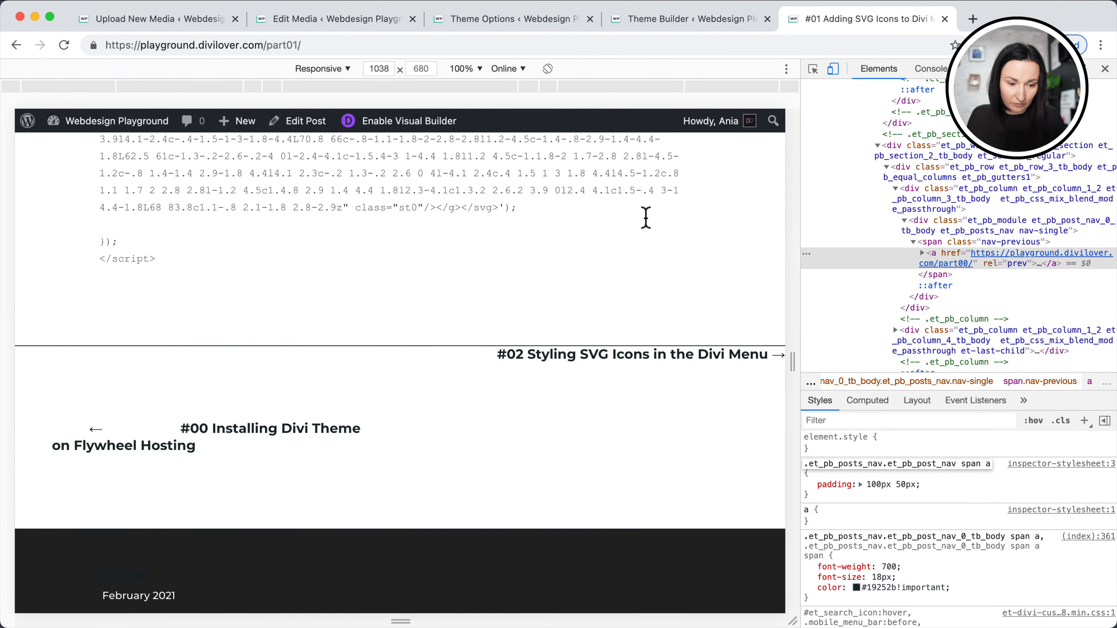
Add a new style rule targeting both span.nav-previous and span.nav-next, checking the next link's markup in the second column.
{"action": "left_click", "coordinate": [933, 255]}
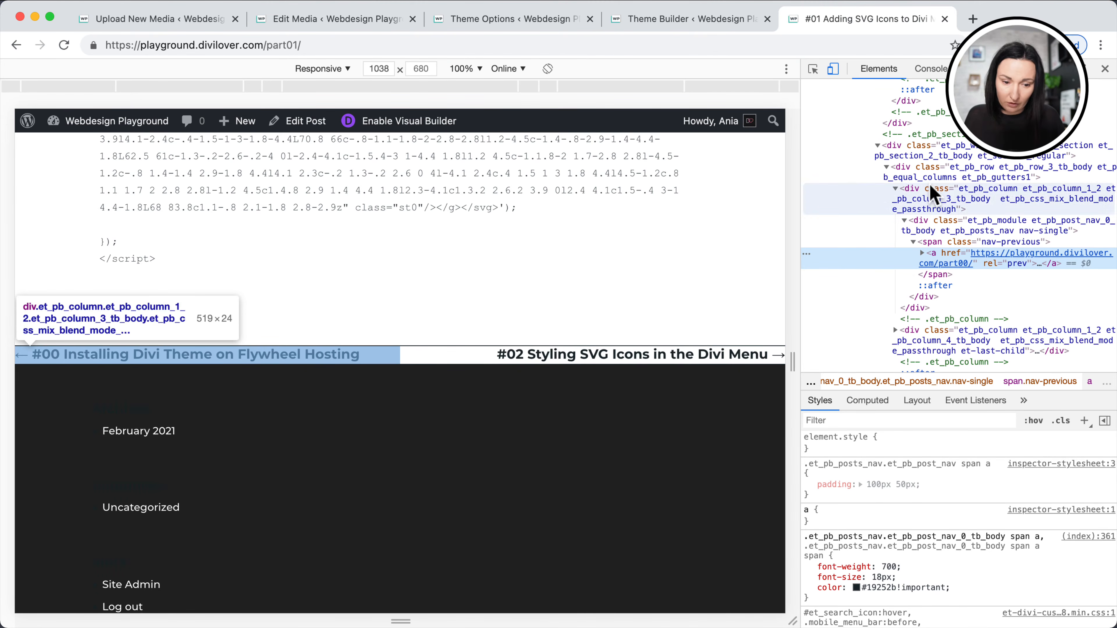
{"action": "left_click", "coordinate": [929, 244]}
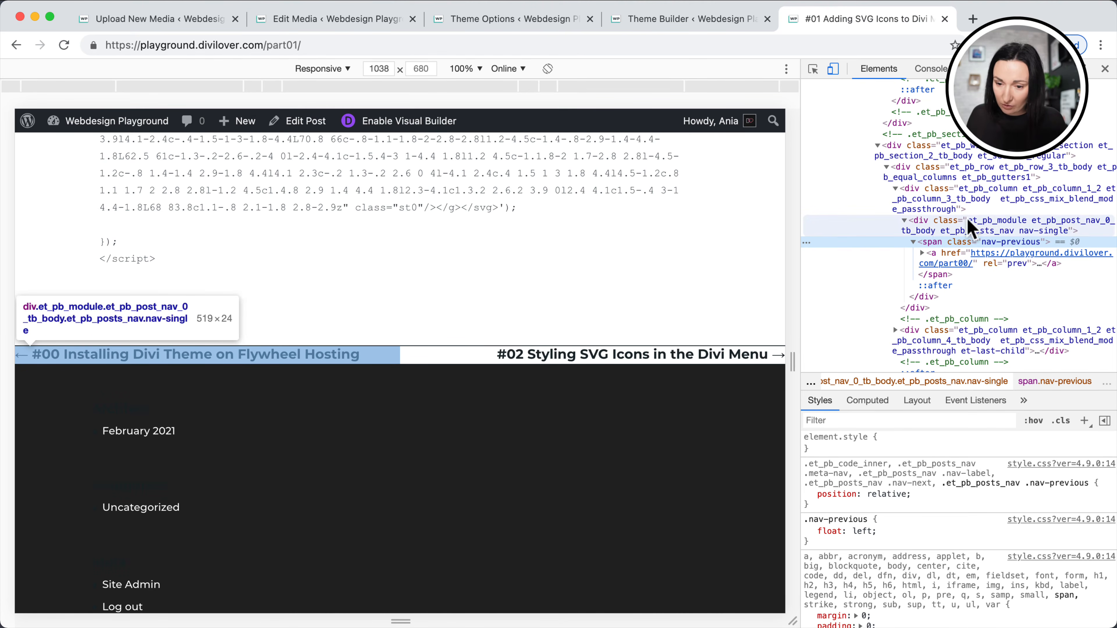
{"action": "left_click", "coordinate": [1084, 421]}
{"action": "left_click", "coordinate": [836, 463]}
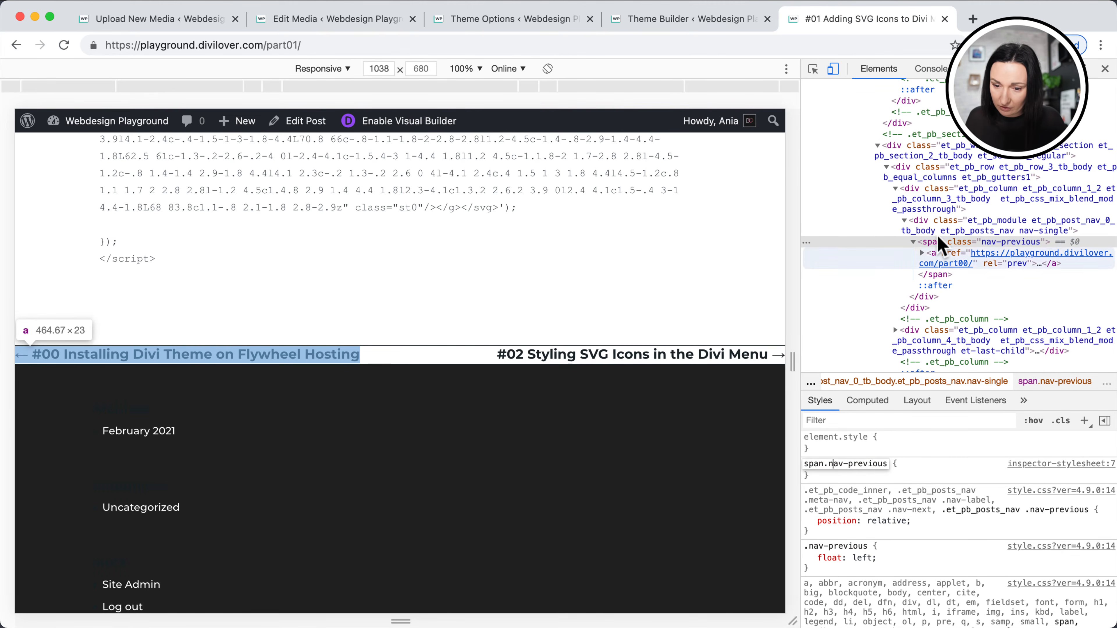
{"action": "scroll", "coordinate": [935, 349], "scroll_direction": "down", "scroll_amount": 3}
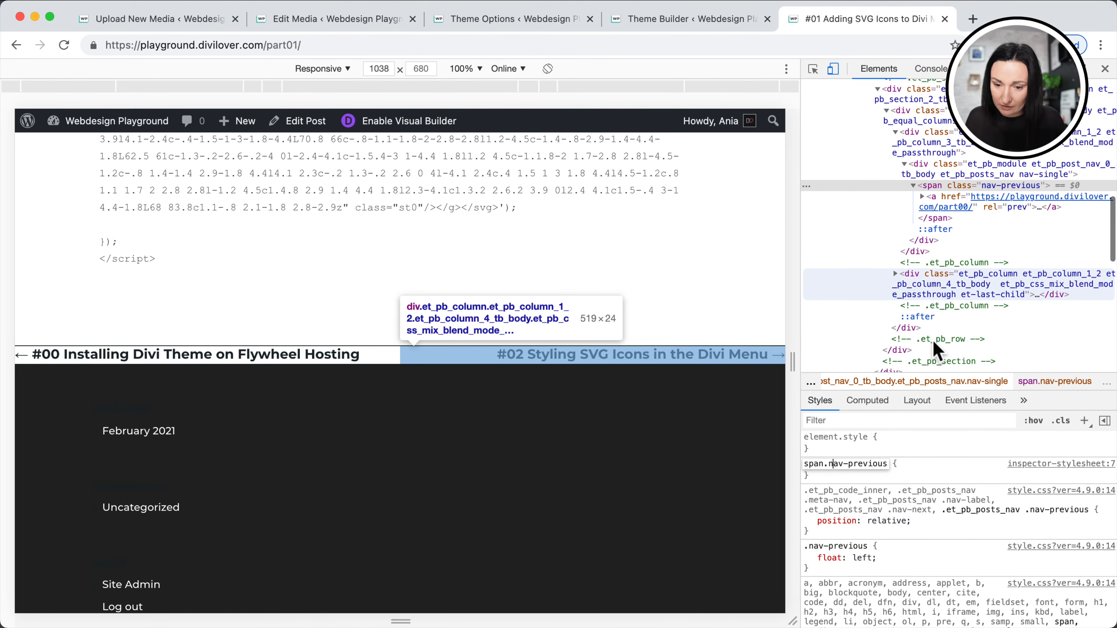
{"action": "left_click", "coordinate": [895, 274]}
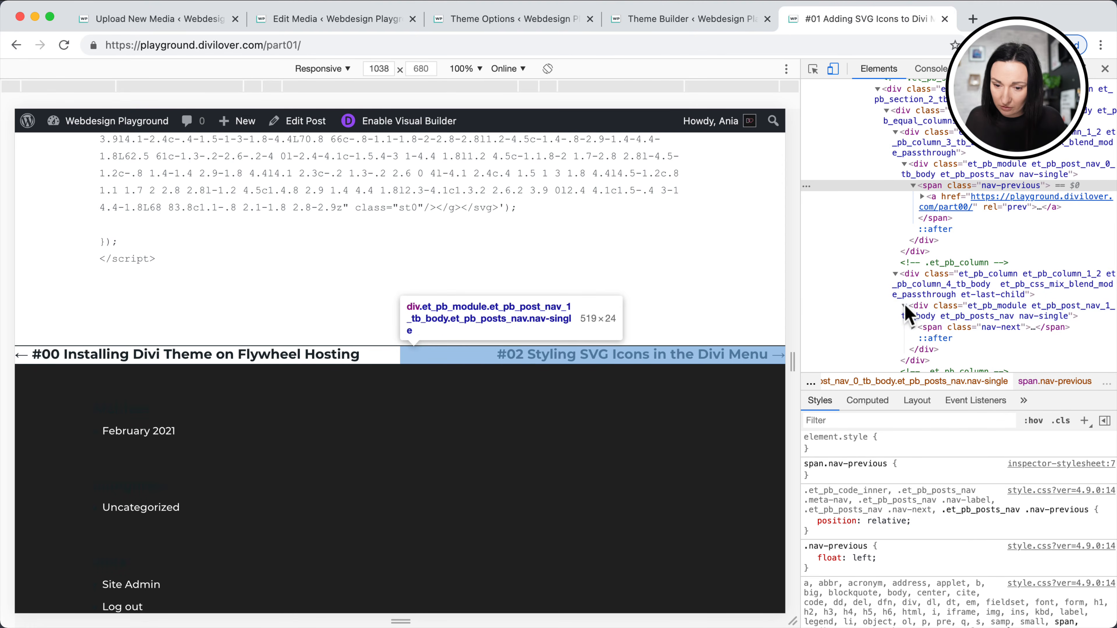
{"action": "left_click", "coordinate": [905, 305]}
{"action": "left_click", "coordinate": [873, 466]}
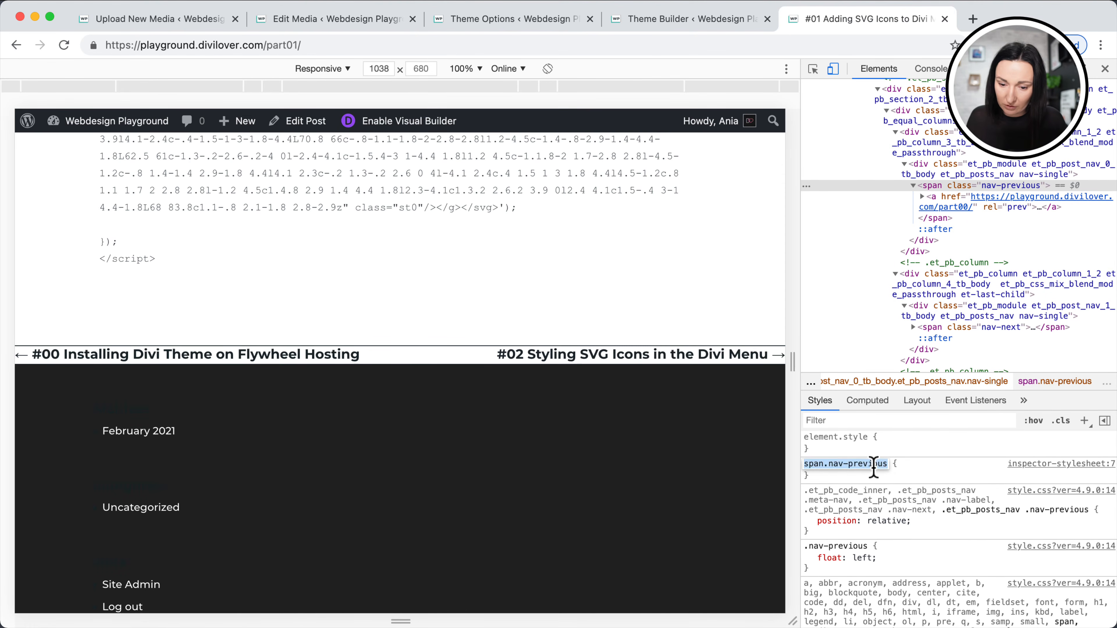
{"action": "left_click", "coordinate": [873, 468]}
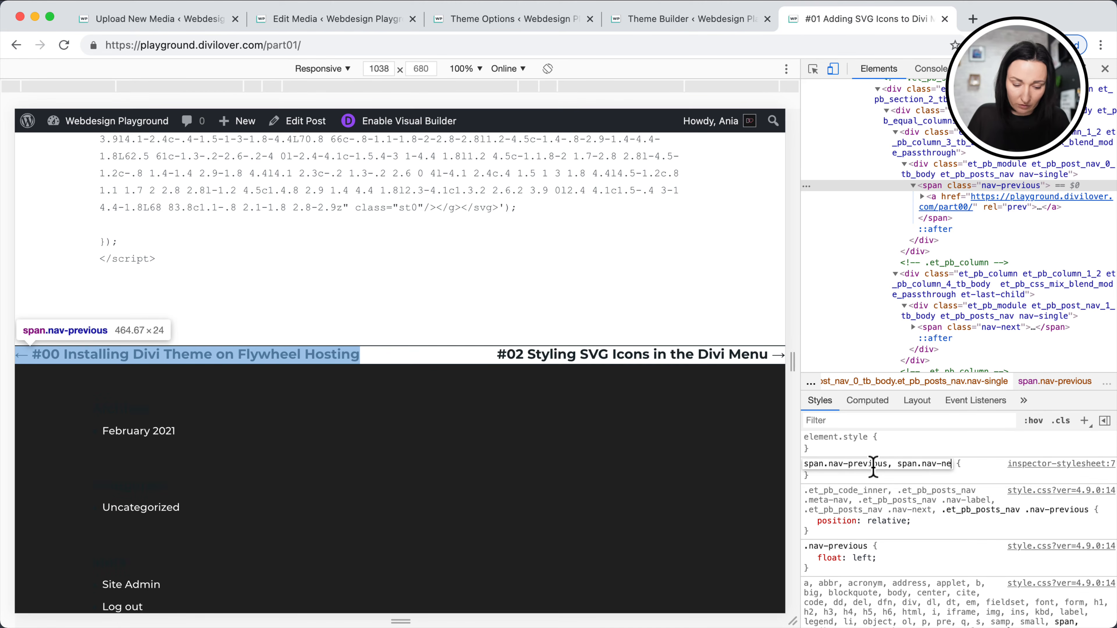
Set float to none in the rule for span.nav-previous and span.nav-next.
{"action": "left_click", "coordinate": [977, 467]}
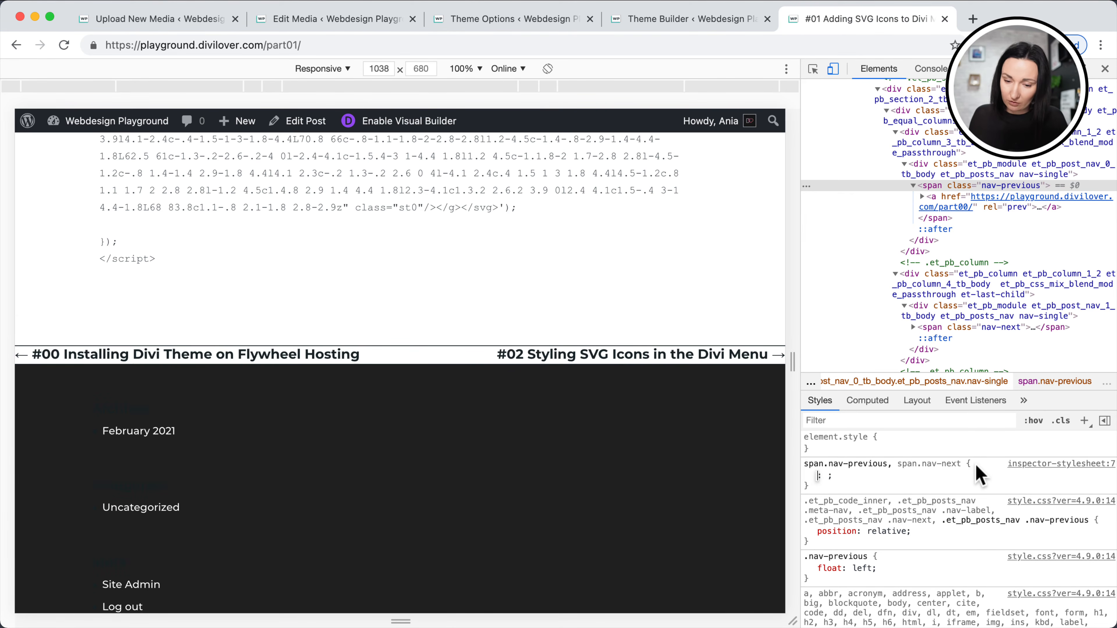
{"action": "type", "text": "float:n"}
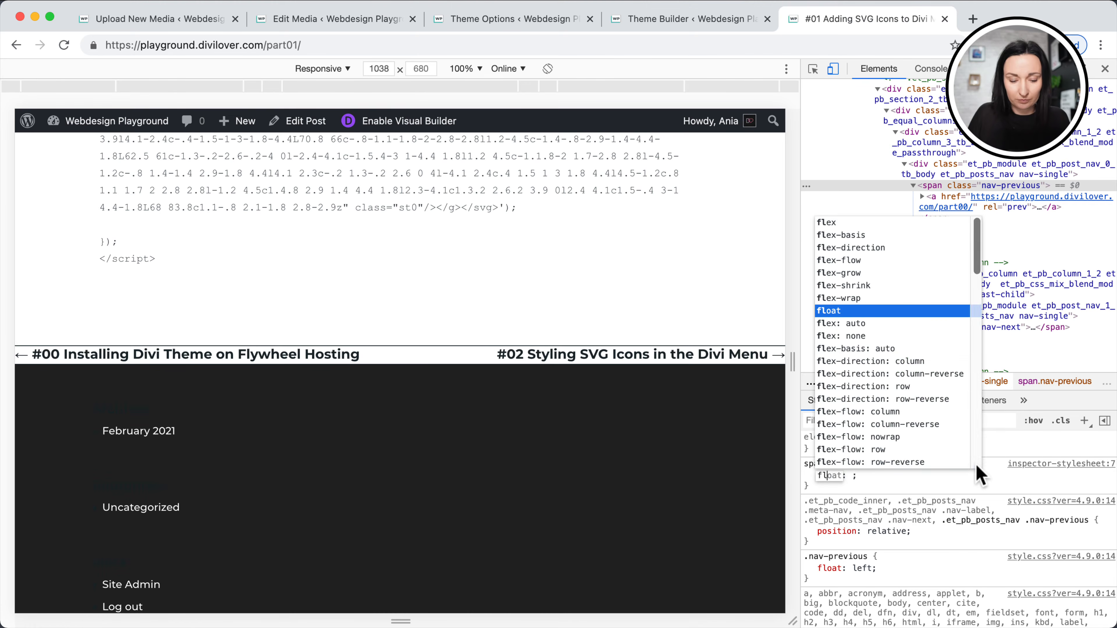
{"action": "key", "text": "Return"}
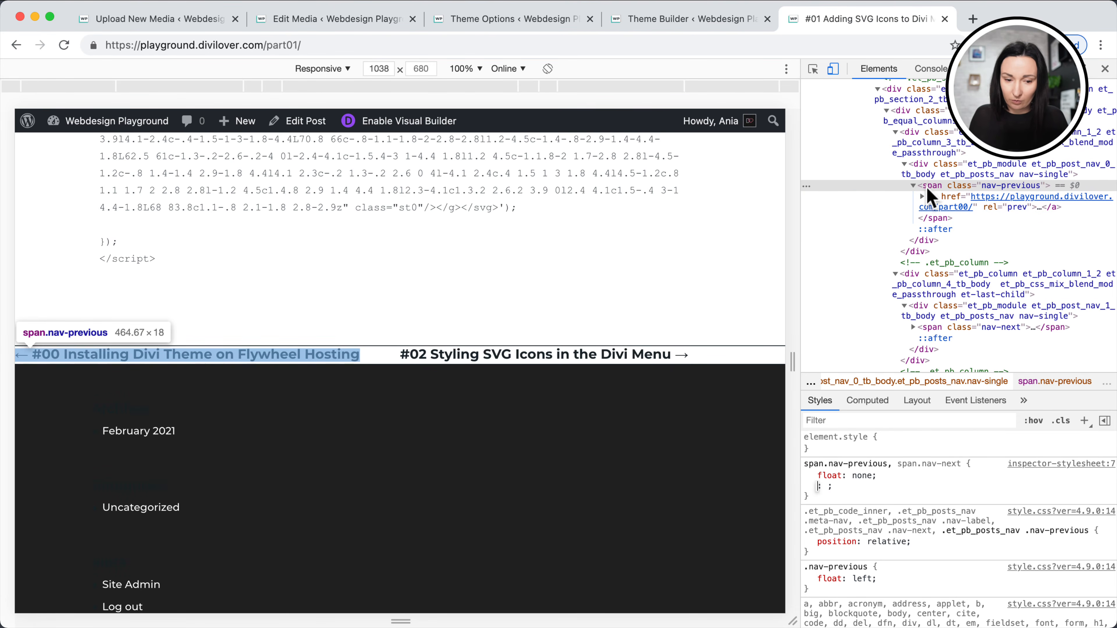
{"action": "left_click", "coordinate": [896, 487]}
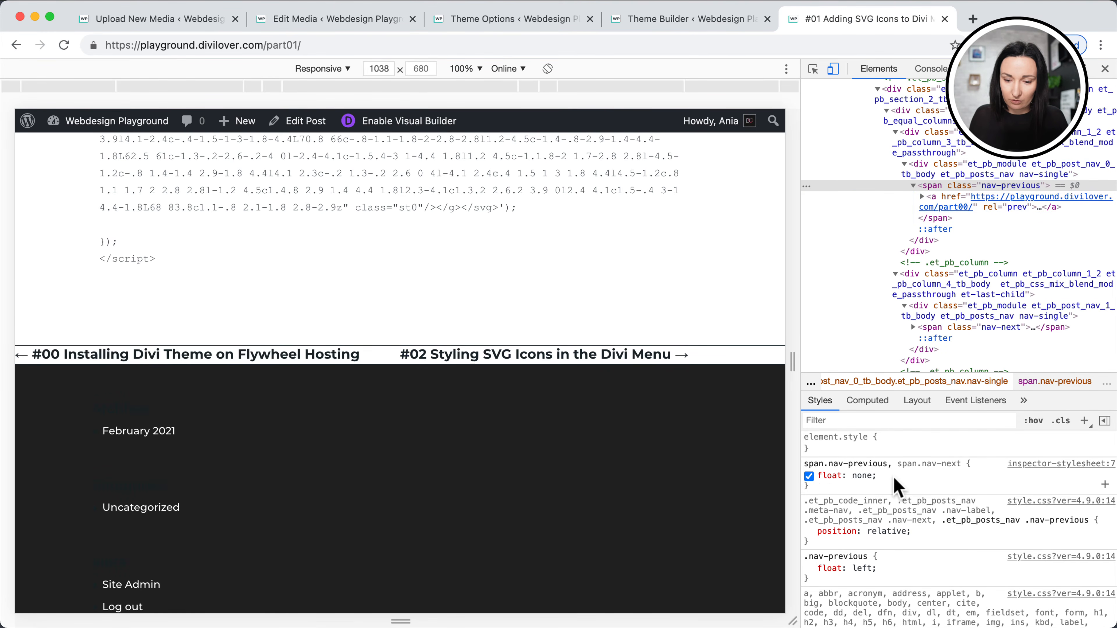
Add display: block to the inspector rule for span.nav-previous and span.nav-next.
{"action": "left_click", "coordinate": [895, 478]}
{"action": "type", "text": "dis"}
{"action": "key", "text": "Tab"}
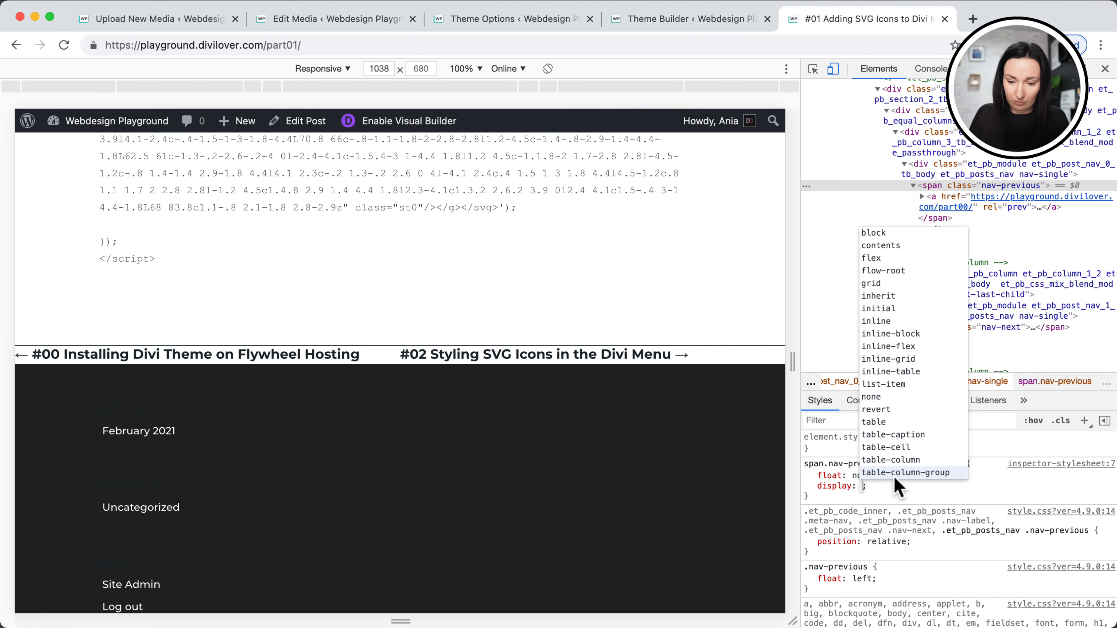
{"action": "type", "text": "bloc"}
{"action": "key", "text": "Return"}
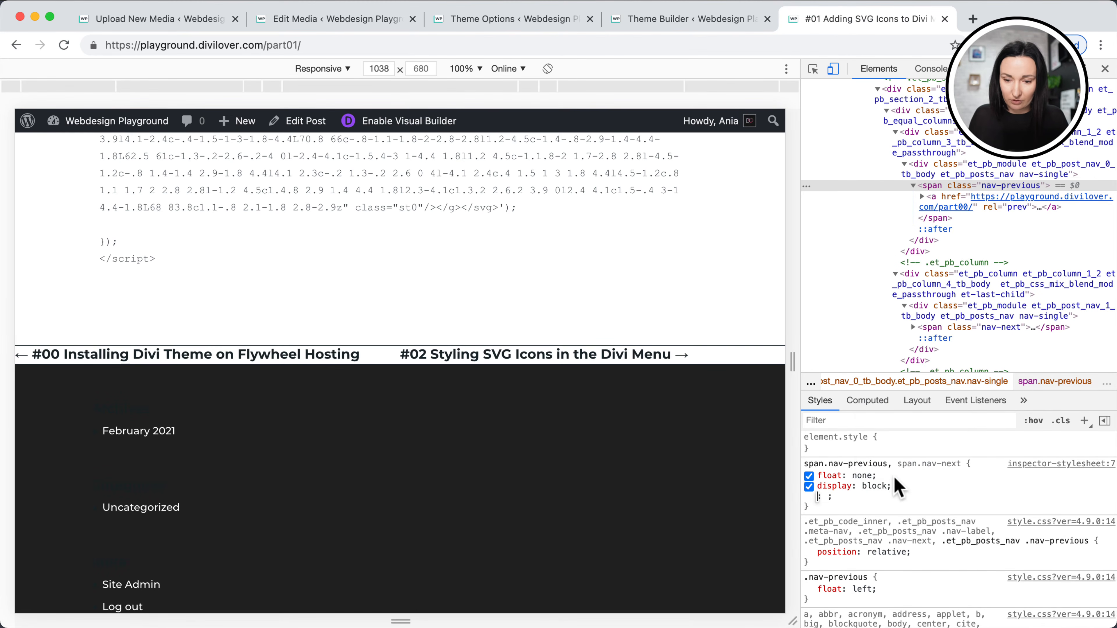
{"action": "left_click", "coordinate": [929, 187]}
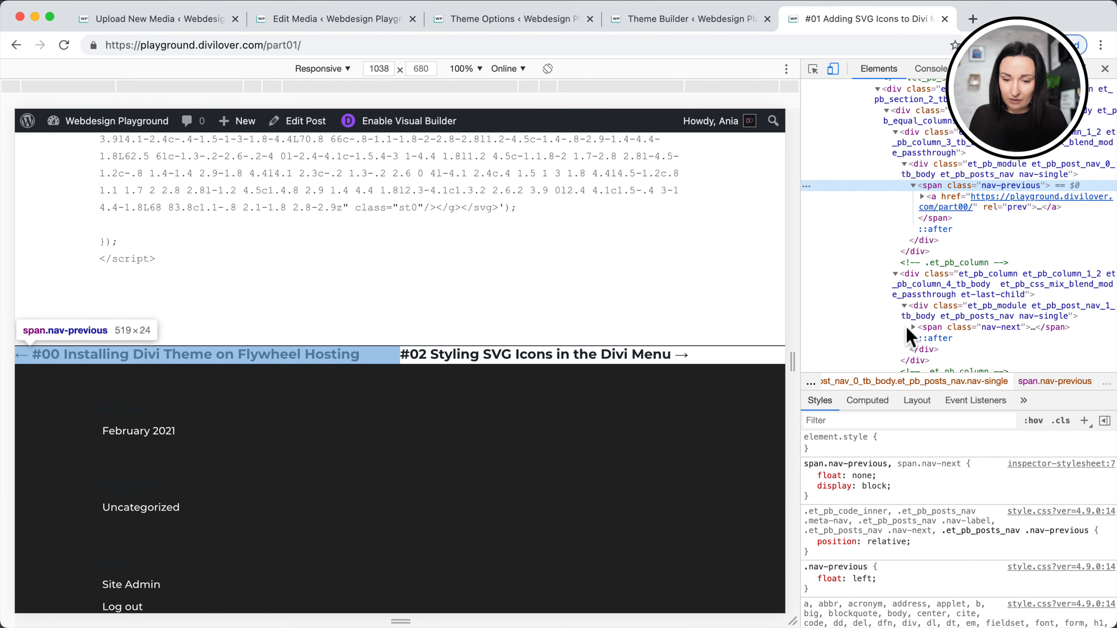
Copy the span.nav-previous, span.nav-next rule into the Custom CSS in Divi Theme Options, under a "Single Post Nav" comment.
{"action": "left_click_drag", "start_coordinate": [805, 465], "coordinate": [817, 495]}
{"action": "key", "text": "super+c"}
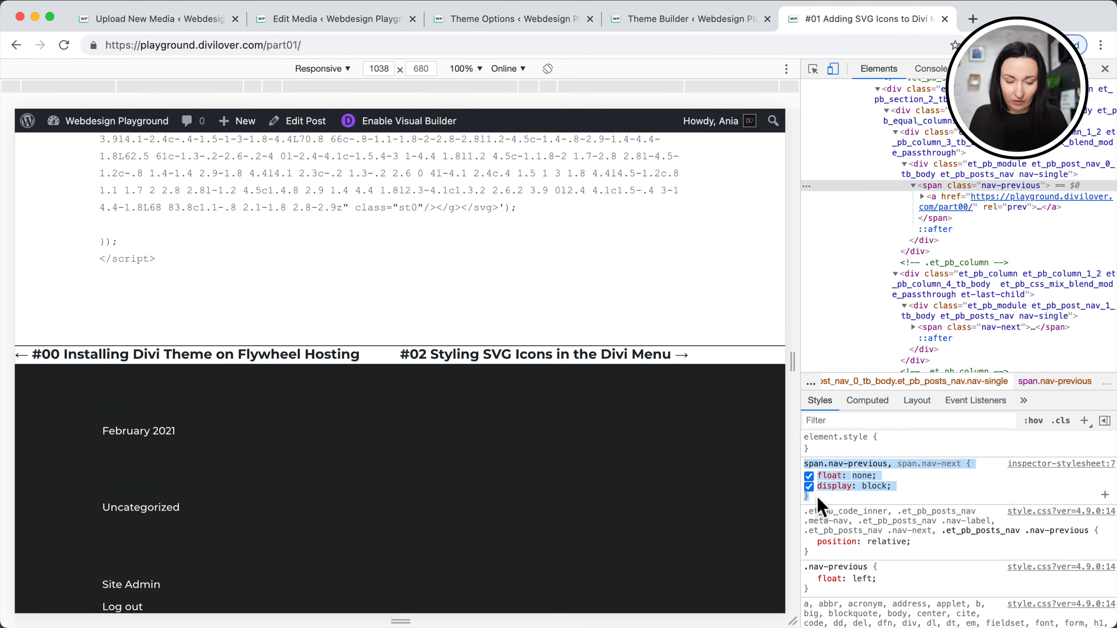
{"action": "left_click", "coordinate": [90, 22]}
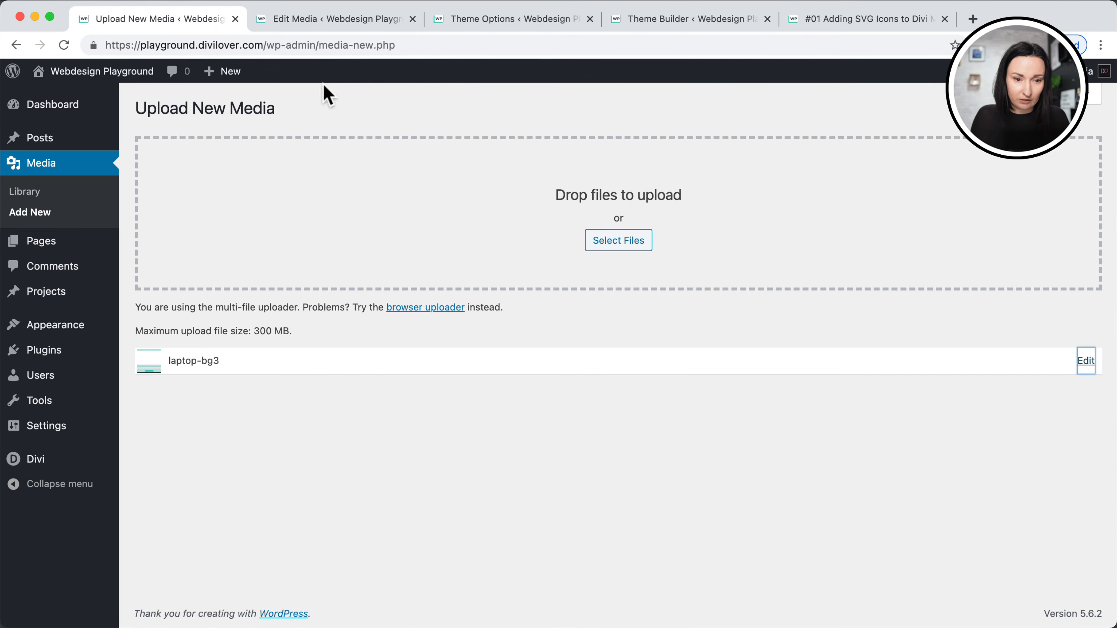
{"action": "left_click", "coordinate": [473, 19]}
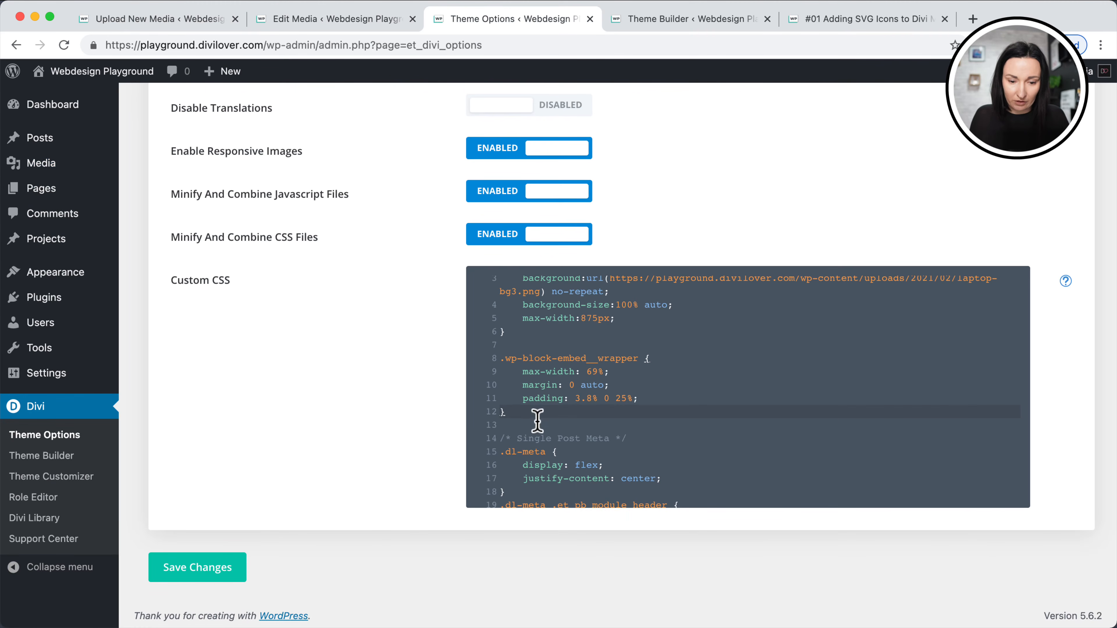
{"action": "key", "text": "Return"}
{"action": "key", "text": "Return"}
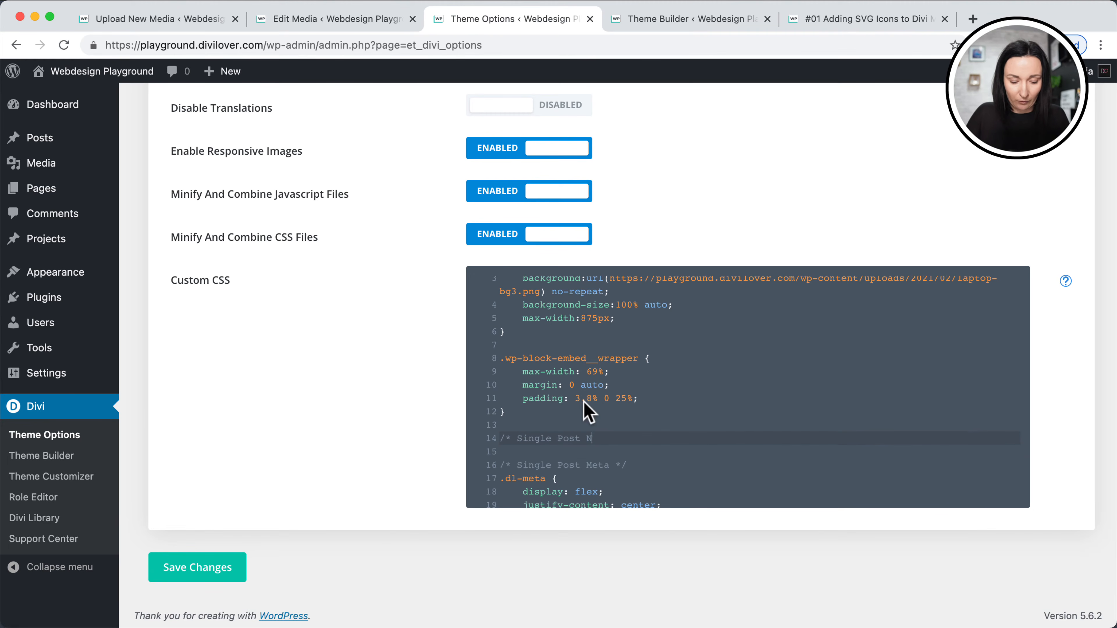
{"action": "key", "text": "super+v"}
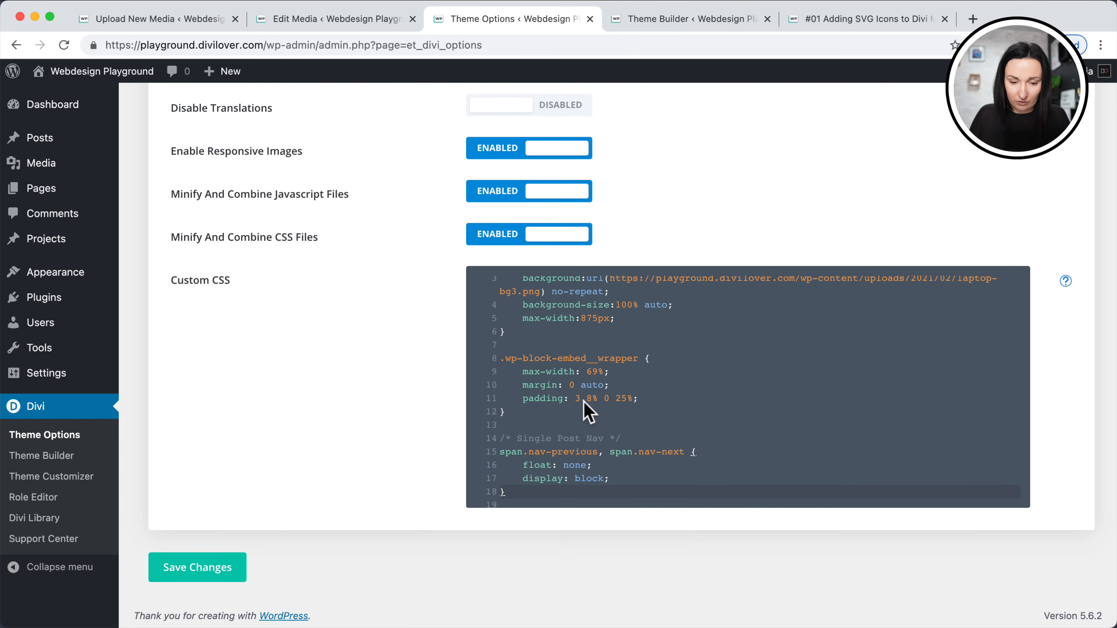
Add a rule for span.nav-previous a, span.nav-next a with padding 100px 50px to the Custom CSS and save the changes.
{"action": "key", "text": "Return"}
{"action": "key", "text": "super+v"}
{"action": "left_click", "coordinate": [601, 451]}
{"action": "type", "text": "a"}
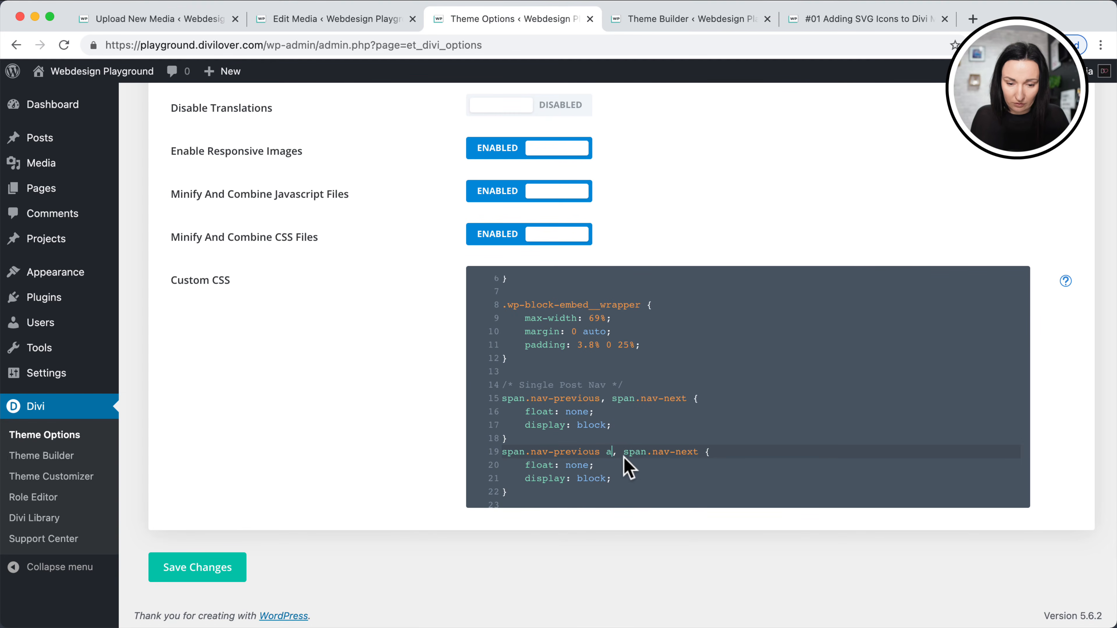
{"action": "left_click_drag", "start_coordinate": [612, 479], "coordinate": [525, 466]}
{"action": "type", "text": "padding"}
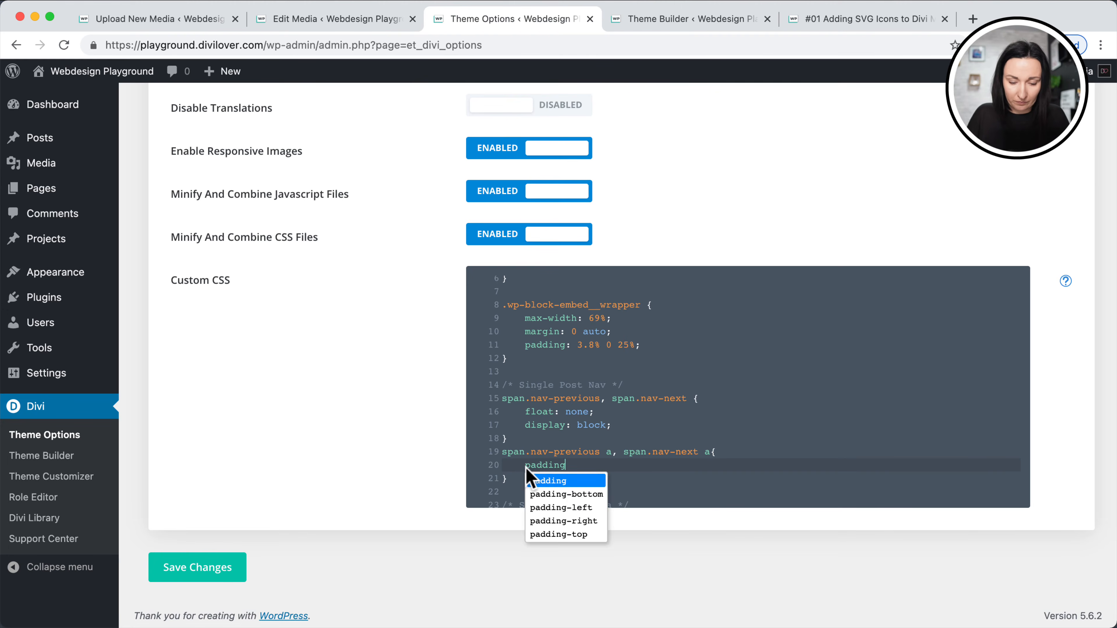
{"action": "type", "text": ":100px 50px;"}
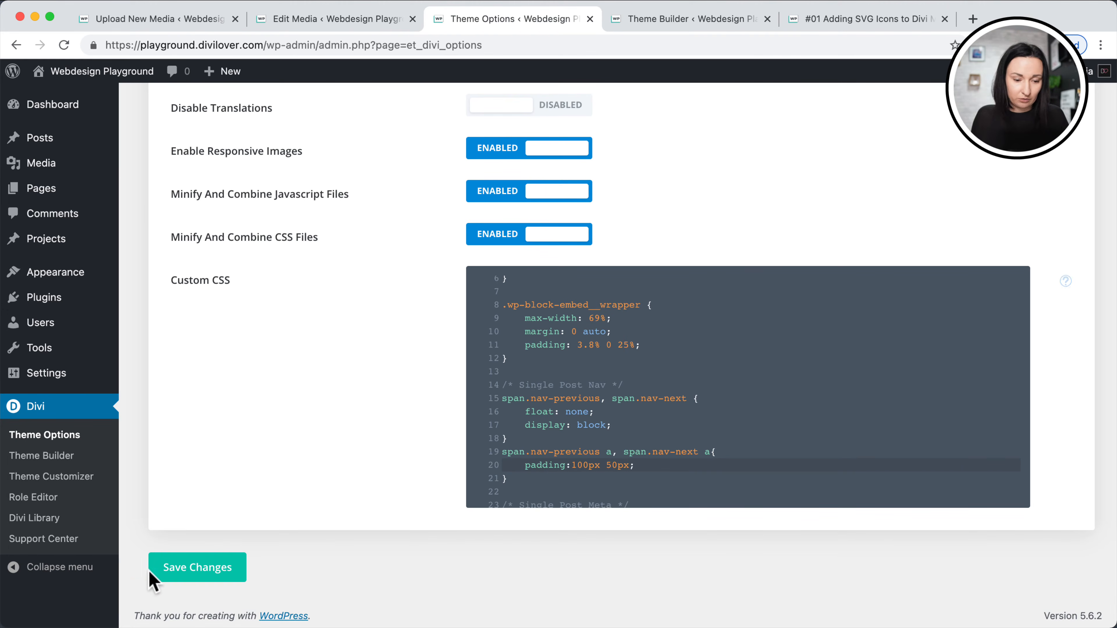
{"action": "left_click", "coordinate": [187, 575]}
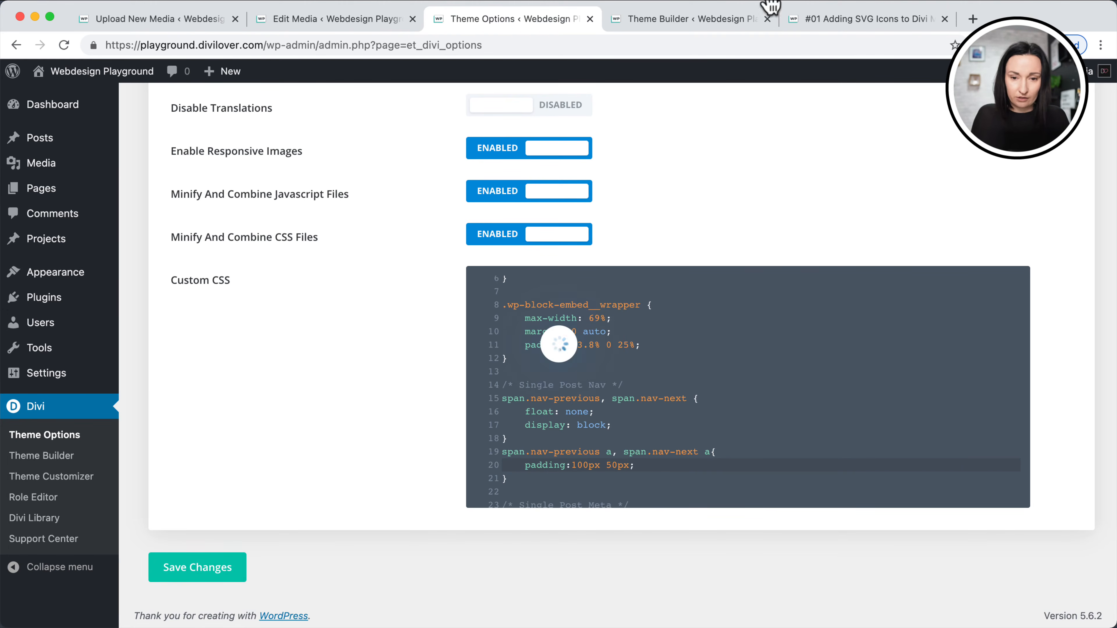
Reload the #01 post page, widen the responsive preview and inspect the padded areas of the previous and next links.
{"action": "left_click", "coordinate": [819, 19]}
{"action": "key", "text": "super+r"}
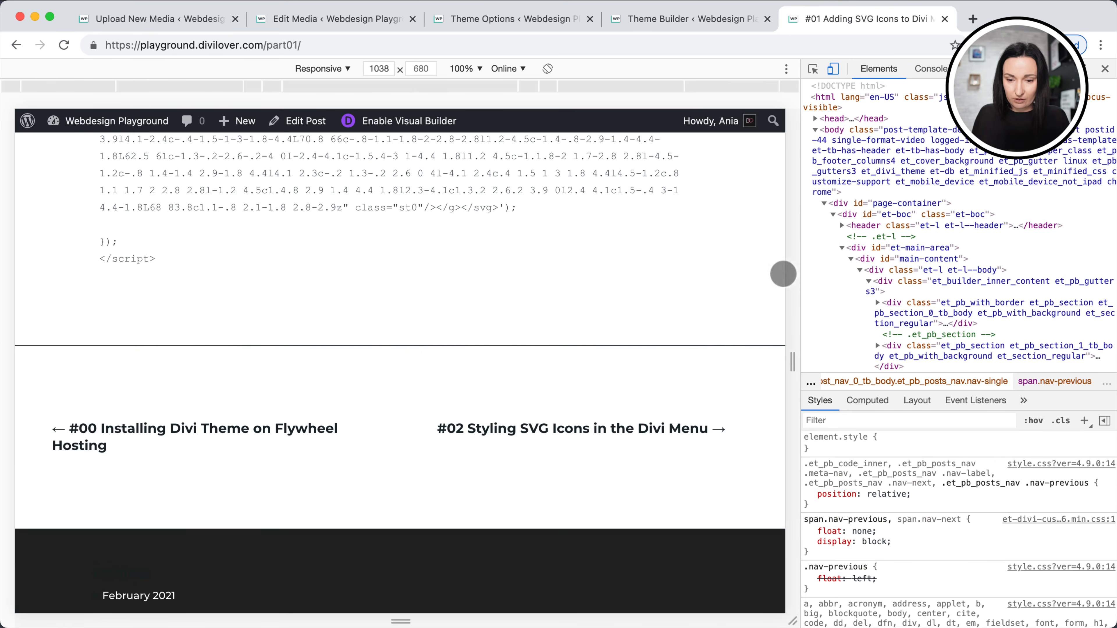
{"action": "left_click_drag", "start_coordinate": [800, 273], "coordinate": [970, 266]}
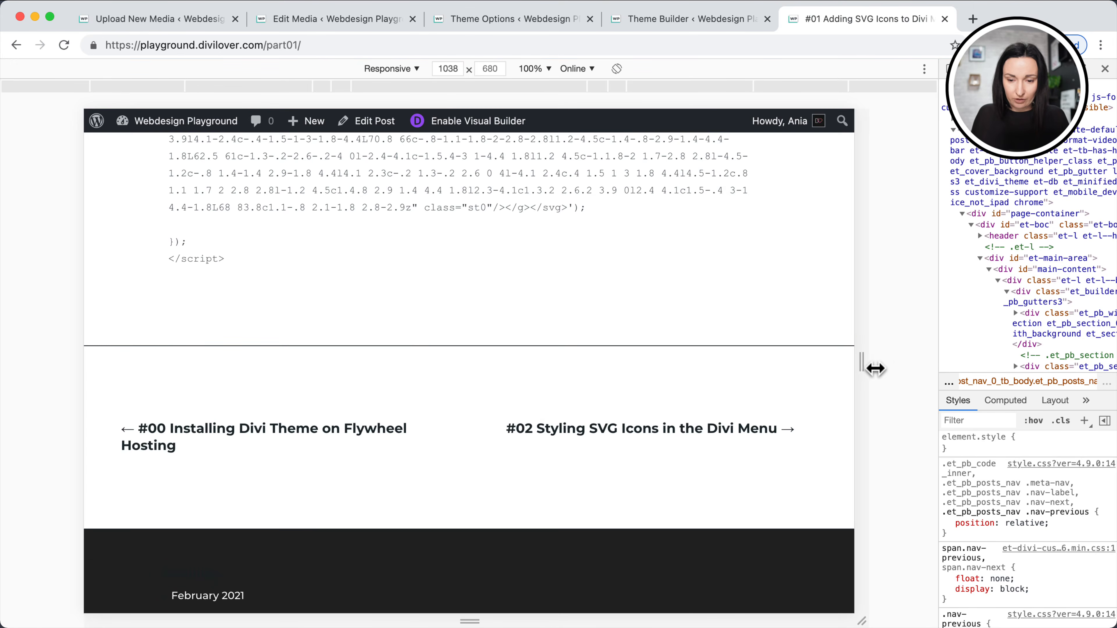
{"action": "left_click_drag", "start_coordinate": [866, 364], "coordinate": [929, 361]}
{"action": "left_click", "coordinate": [941, 69]}
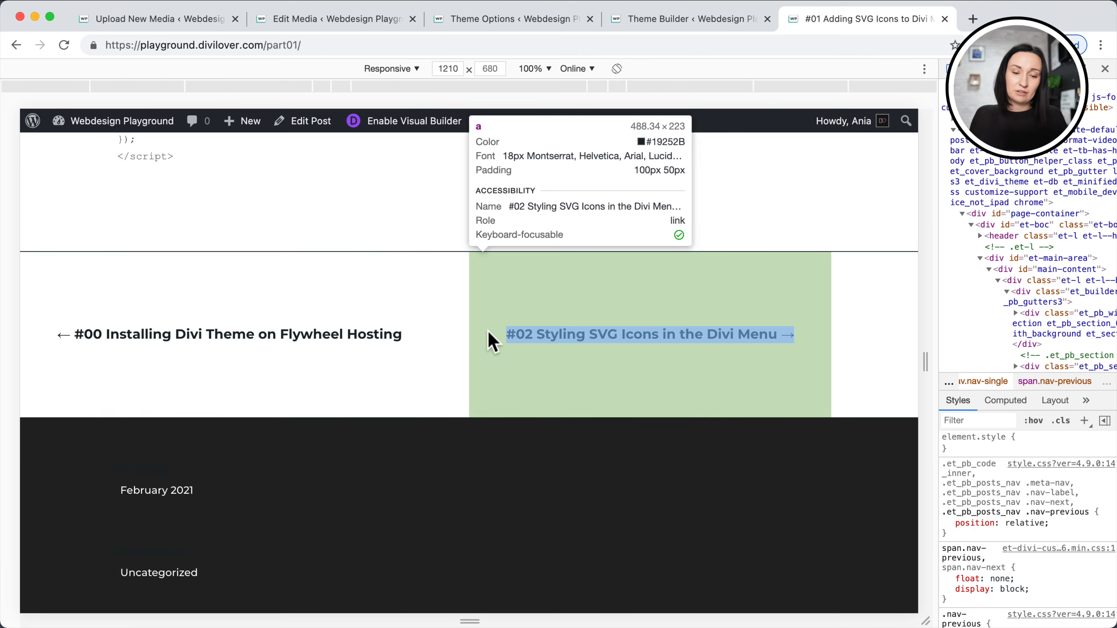
{"action": "left_click", "coordinate": [417, 339]}
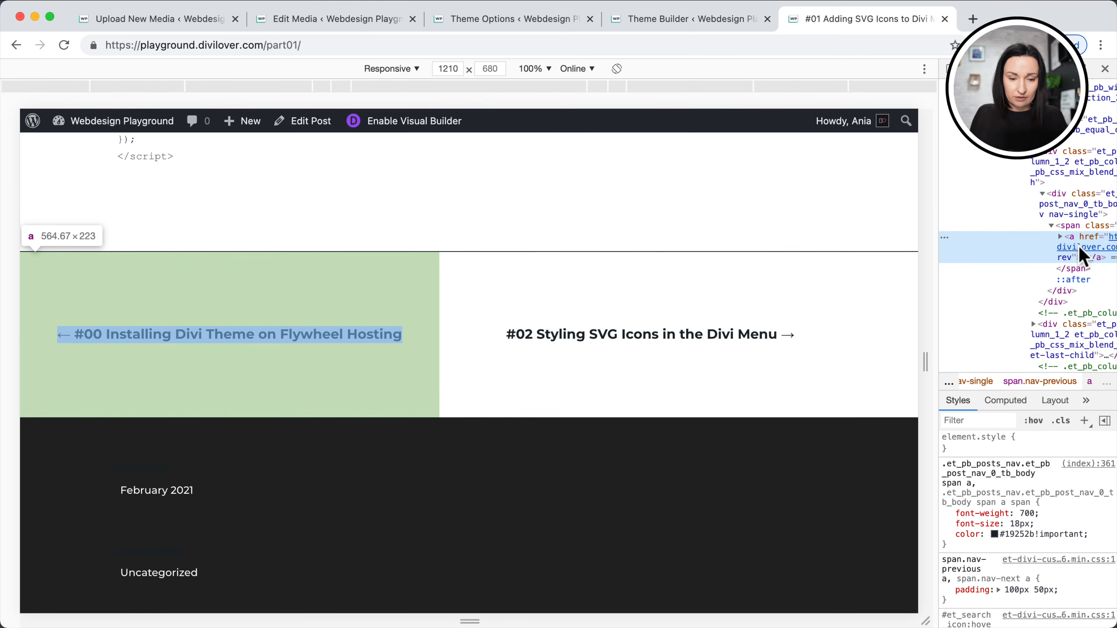
Add display:block and width:100% to the span.nav-previous a, span.nav-next a rule in the Theme Options Custom CSS.
{"action": "left_click", "coordinate": [141, 24]}
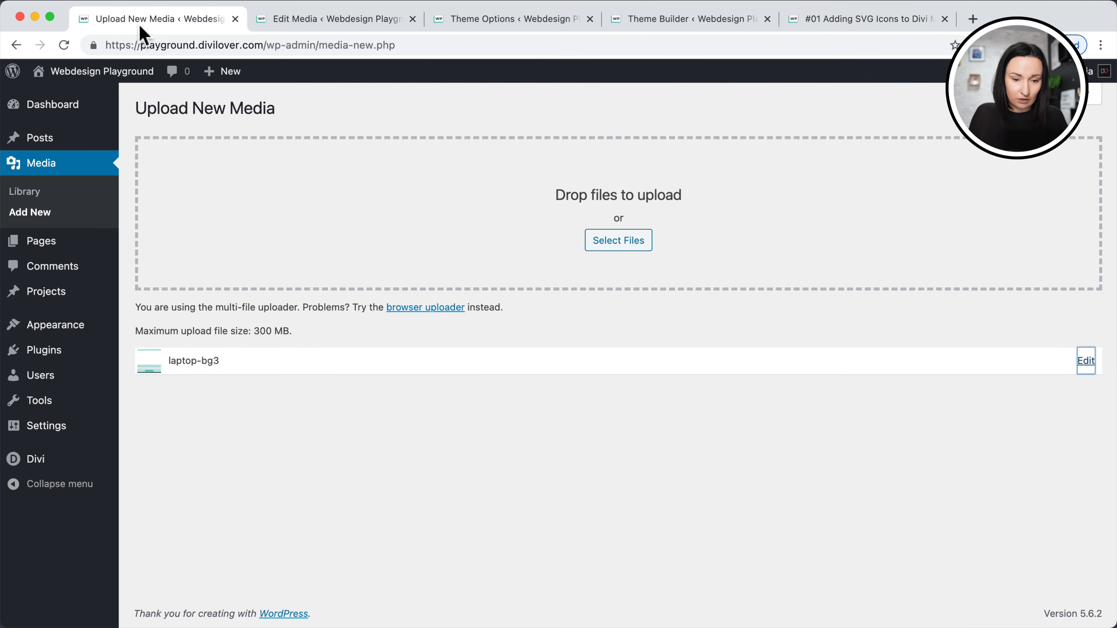
{"action": "left_click", "coordinate": [514, 23]}
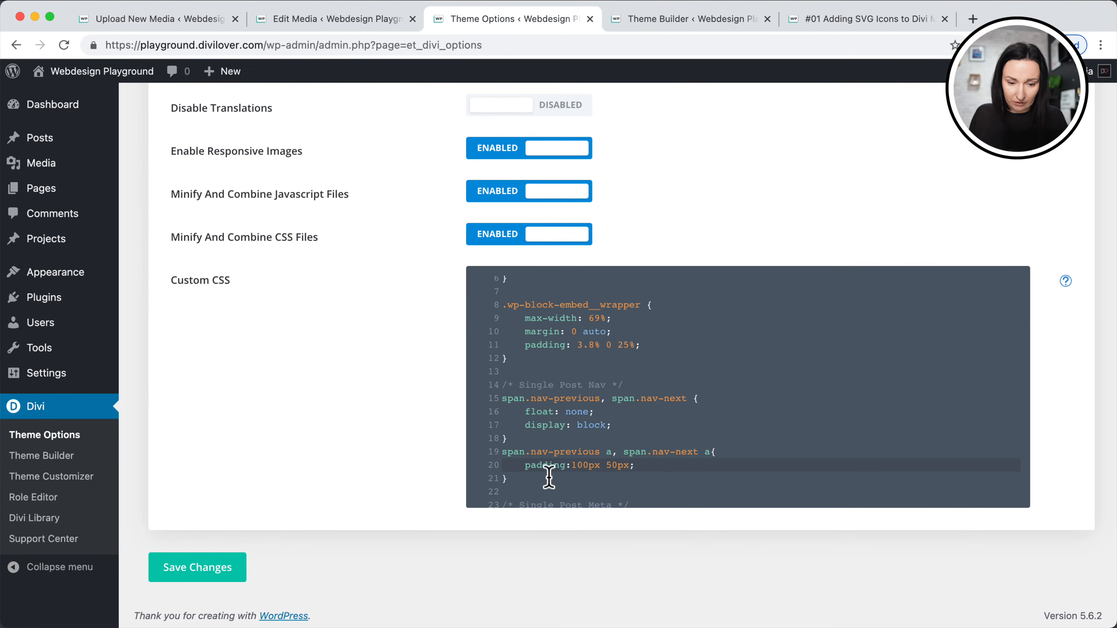
{"action": "key", "text": "Return"}
{"action": "type", "text": "displa"}
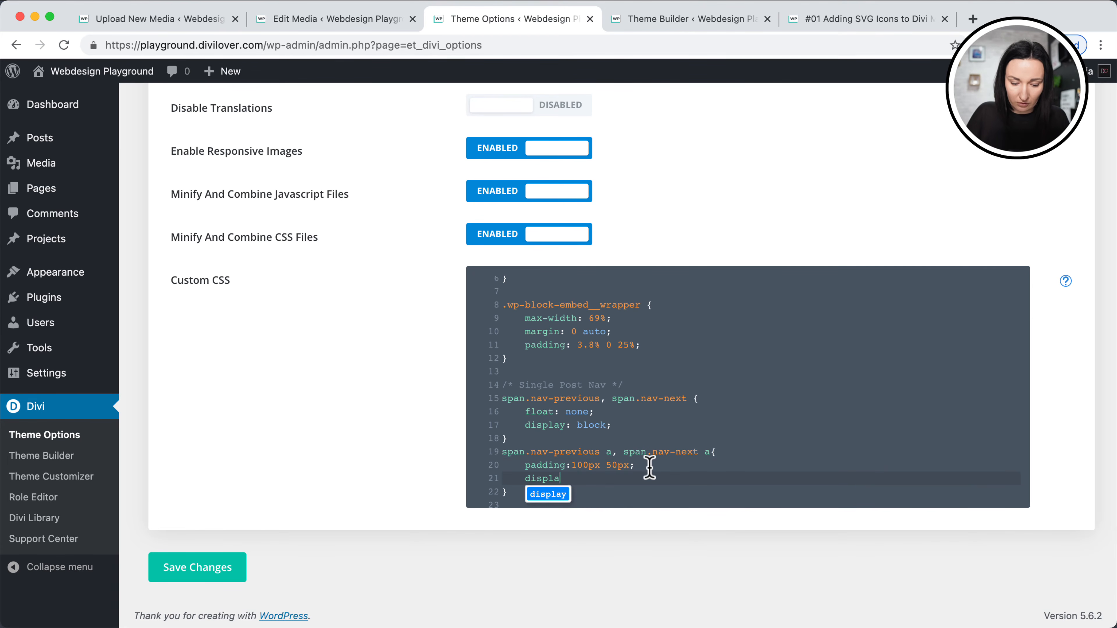
{"action": "type", "text": "y:block;     "}
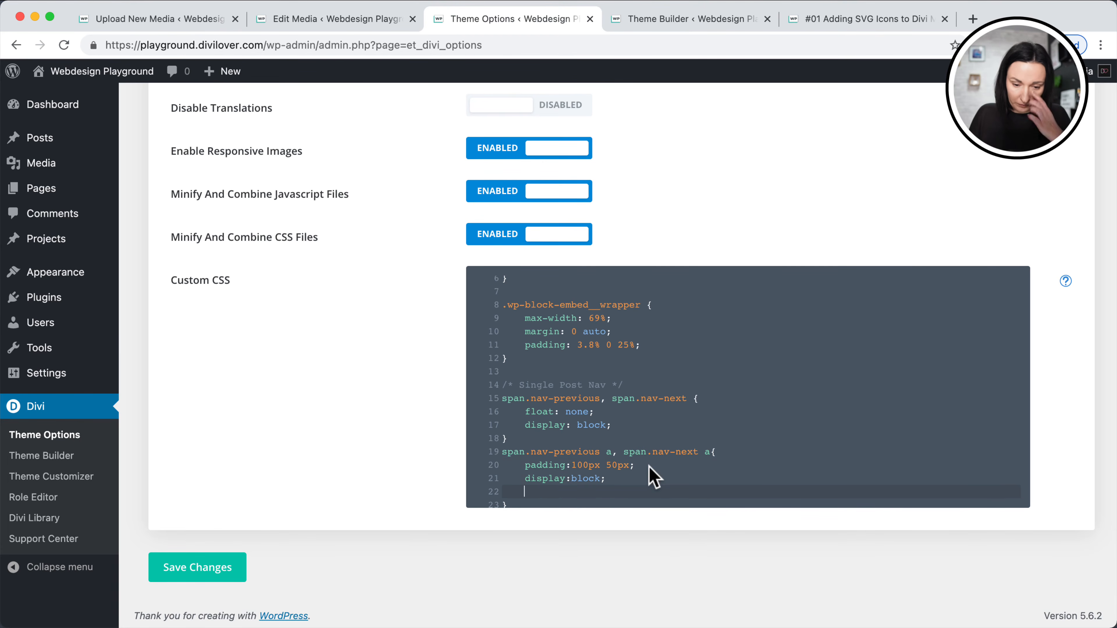
{"action": "type", "text": "width:100%;"}
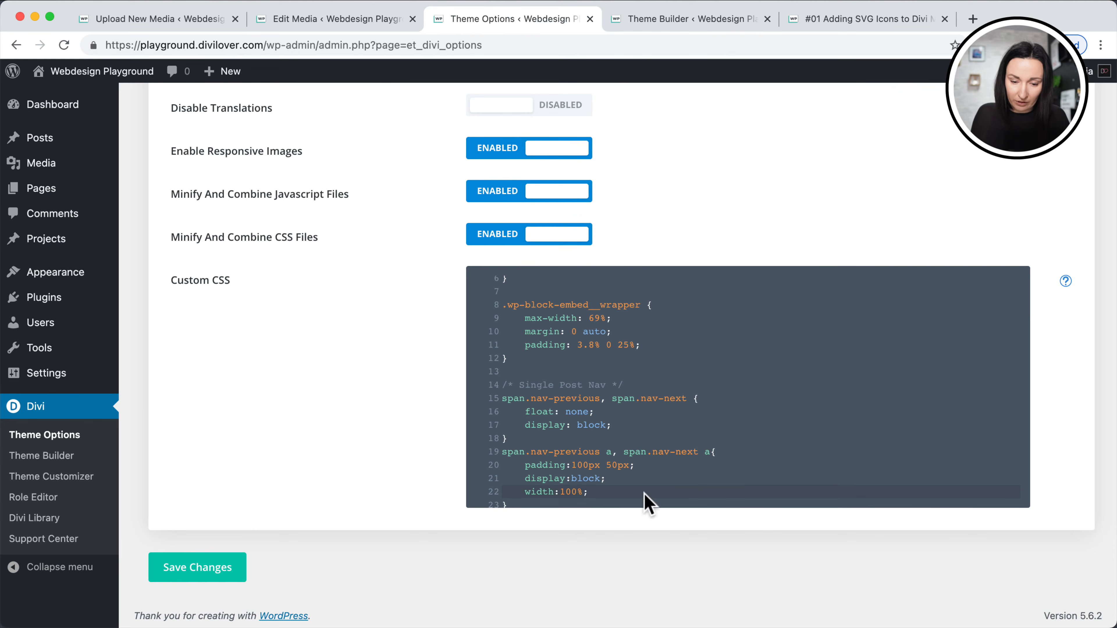
Add transition:all .3s ease-in-out to the post navigation link rule.
{"action": "key", "text": "Return"}
{"action": "type", "text": "trans"}
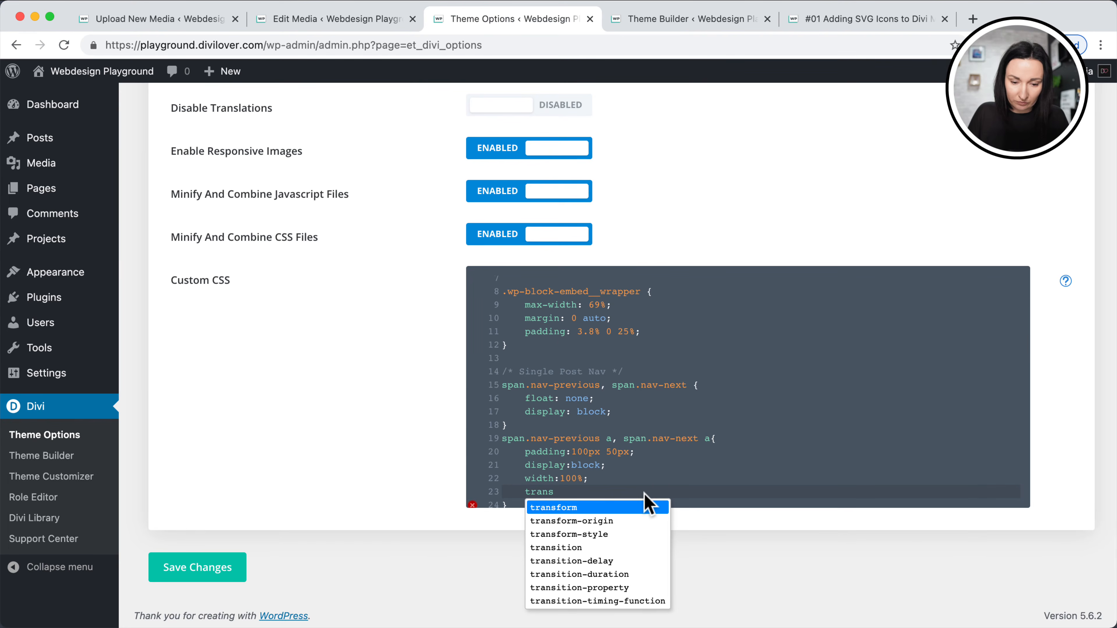
{"action": "key", "text": "Down"}
{"action": "key", "text": "Down"}
{"action": "key", "text": "Return"}
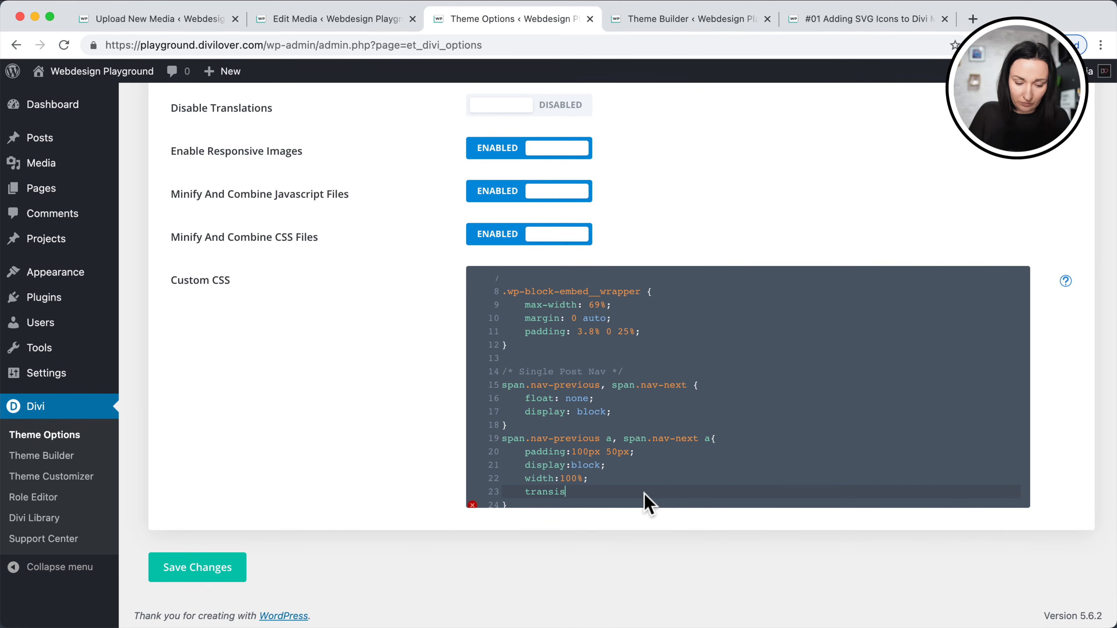
{"action": "key", "text": "BackSpace"}
{"action": "type", "text": "tion:al"}
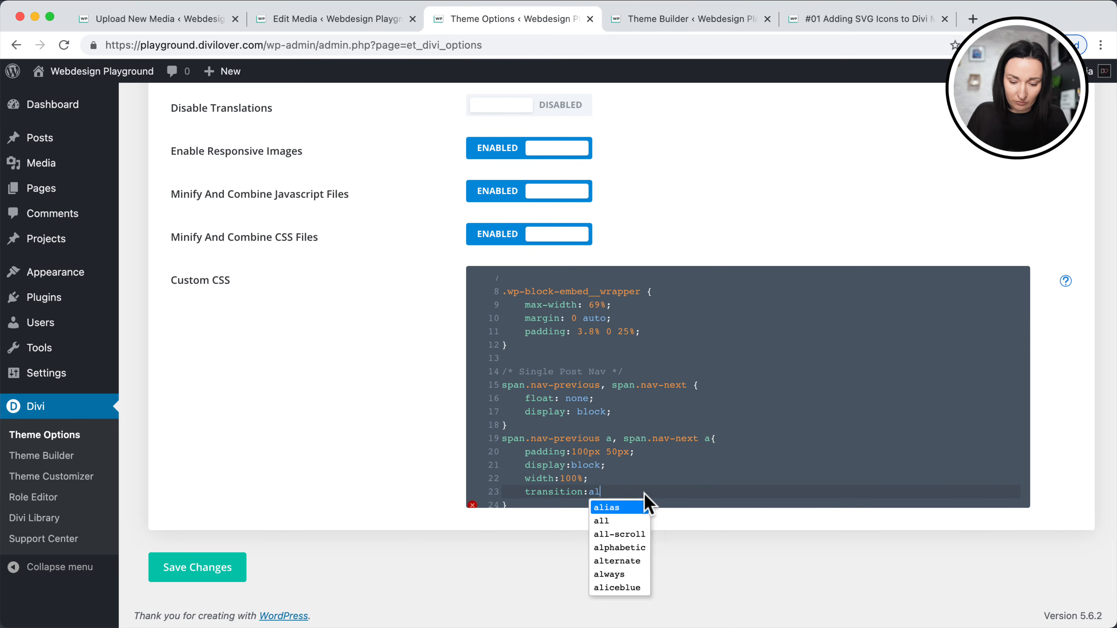
{"action": "type", "text": "l .3s ease-in-out;"}
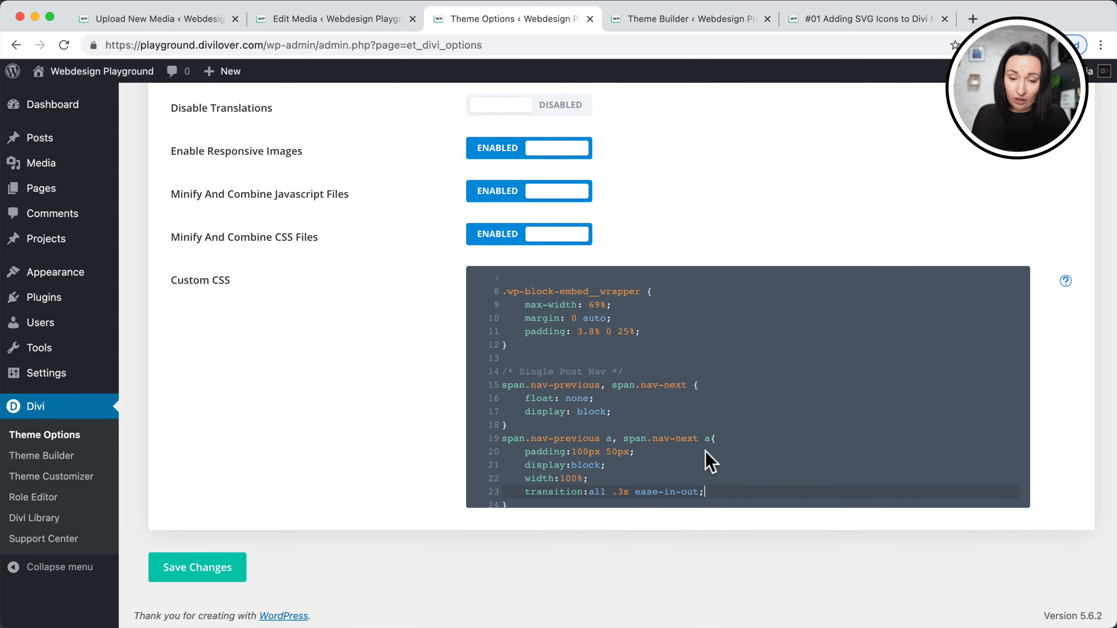
Create an empty rule for span.nav-previous a:hover, span.nav-next a:hover below the post navigation link rule.
{"action": "left_click_drag", "start_coordinate": [710, 439], "coordinate": [484, 441]}
{"action": "key", "text": "super+c"}
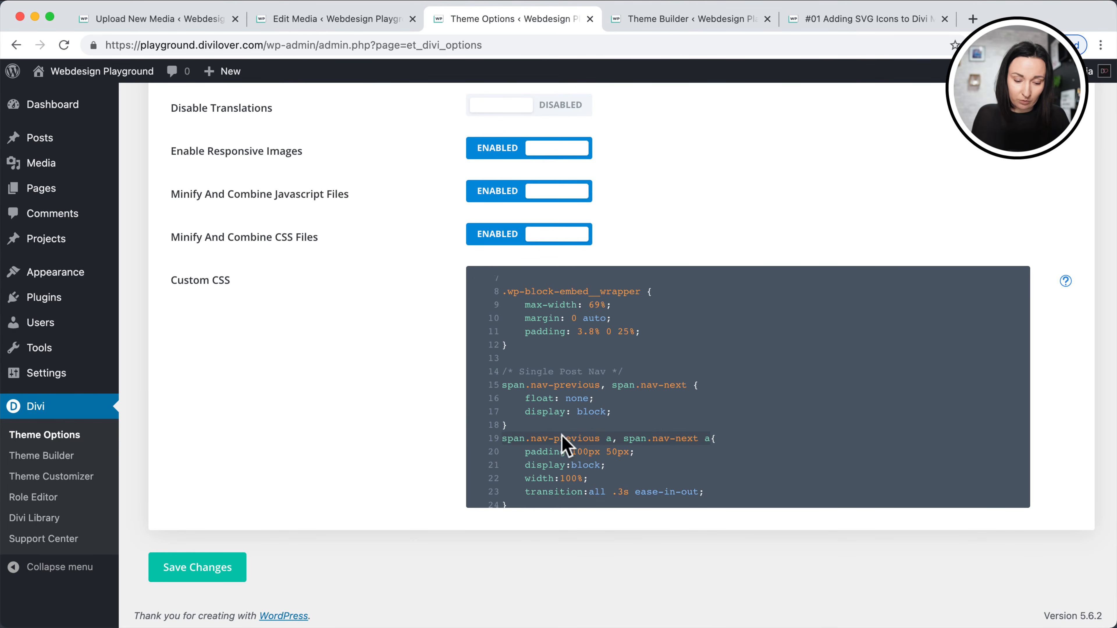
{"action": "scroll", "coordinate": [567, 442], "scroll_direction": "down", "scroll_amount": 3}
{"action": "left_click", "coordinate": [510, 410]}
{"action": "key", "text": "Return"}
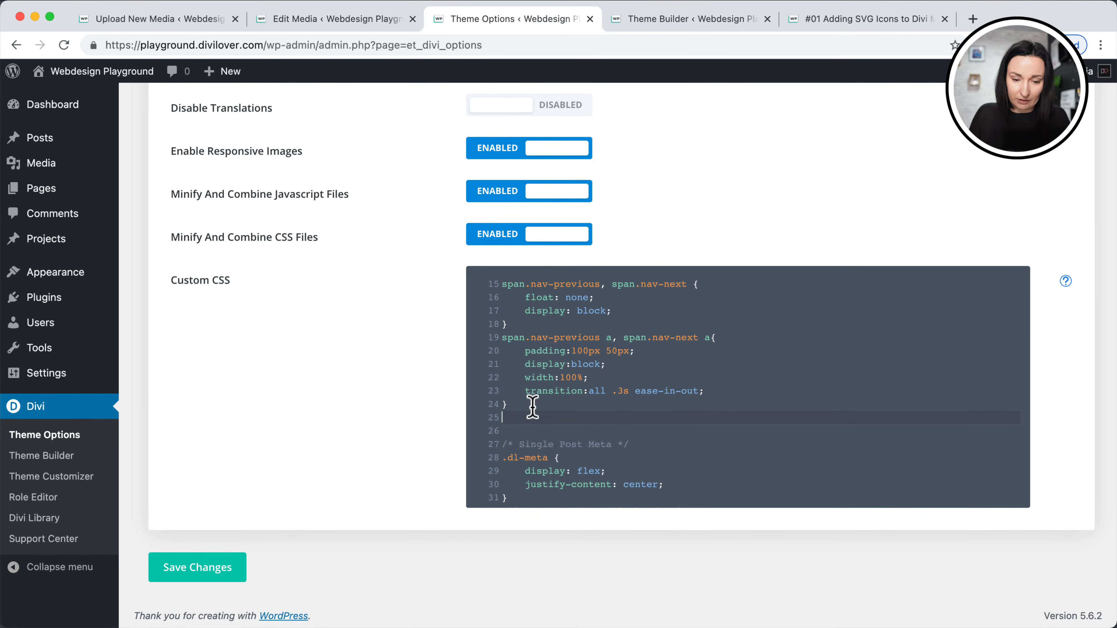
{"action": "key", "text": "super+v"}
{"action": "left_click", "coordinate": [613, 420]}
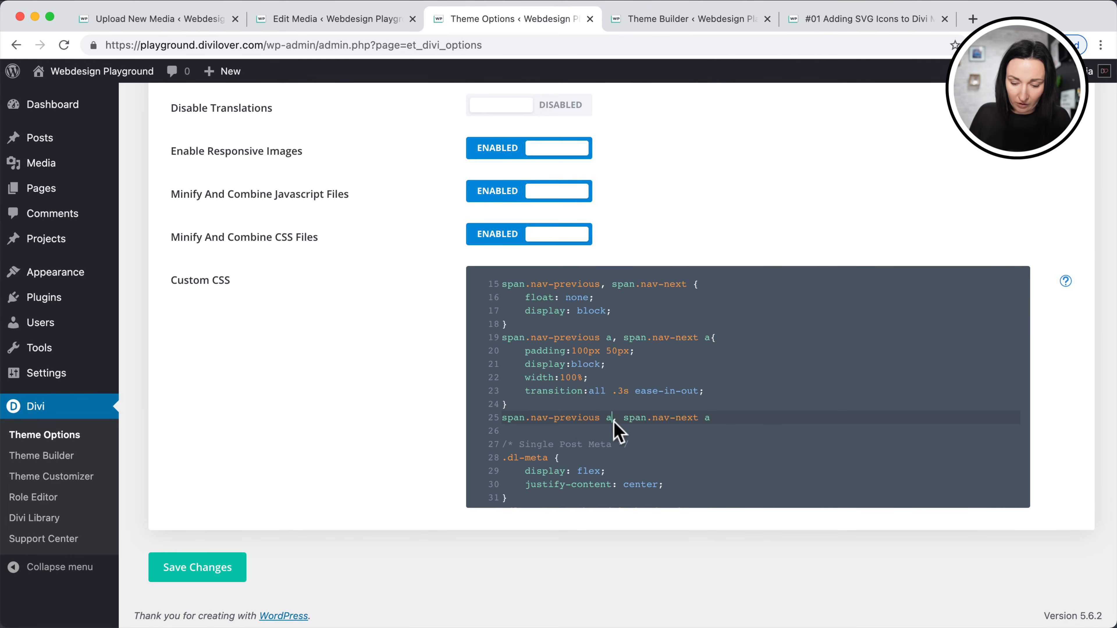
{"action": "type", "text": ":hover"}
{"action": "key", "text": "super+Right"}
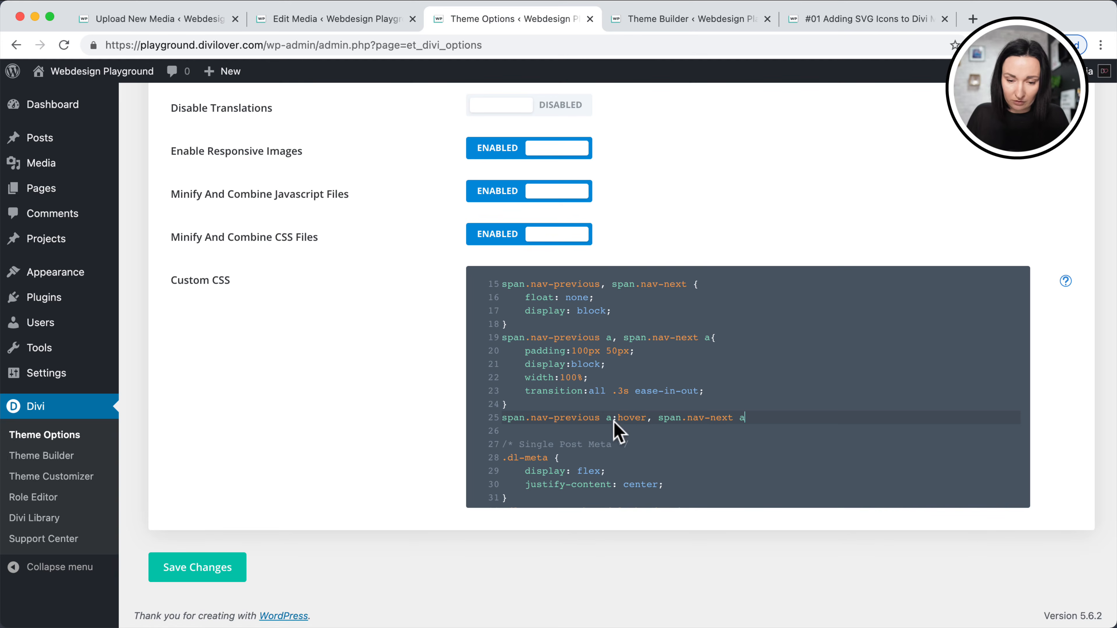
{"action": "type", "text": ":hover {"}
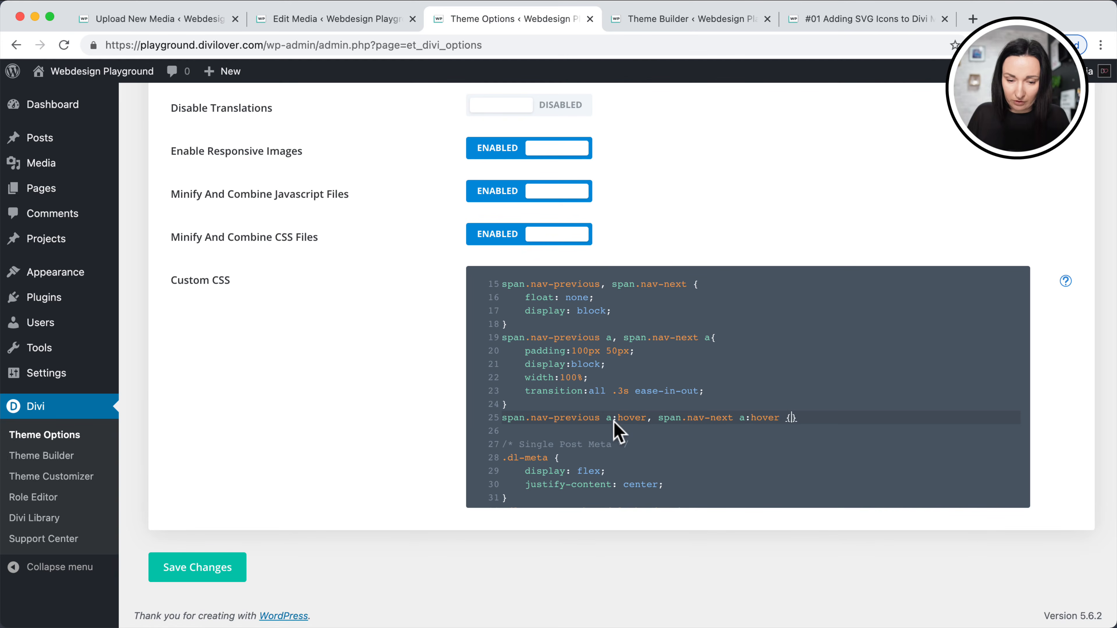
{"action": "key", "text": "Return"}
Reuse the menu hover's background:#b1e5e0 in the post navigation hover rule, remove the blank line above it and save the changes.
{"action": "scroll", "coordinate": [609, 454], "scroll_direction": "down", "scroll_amount": 12}
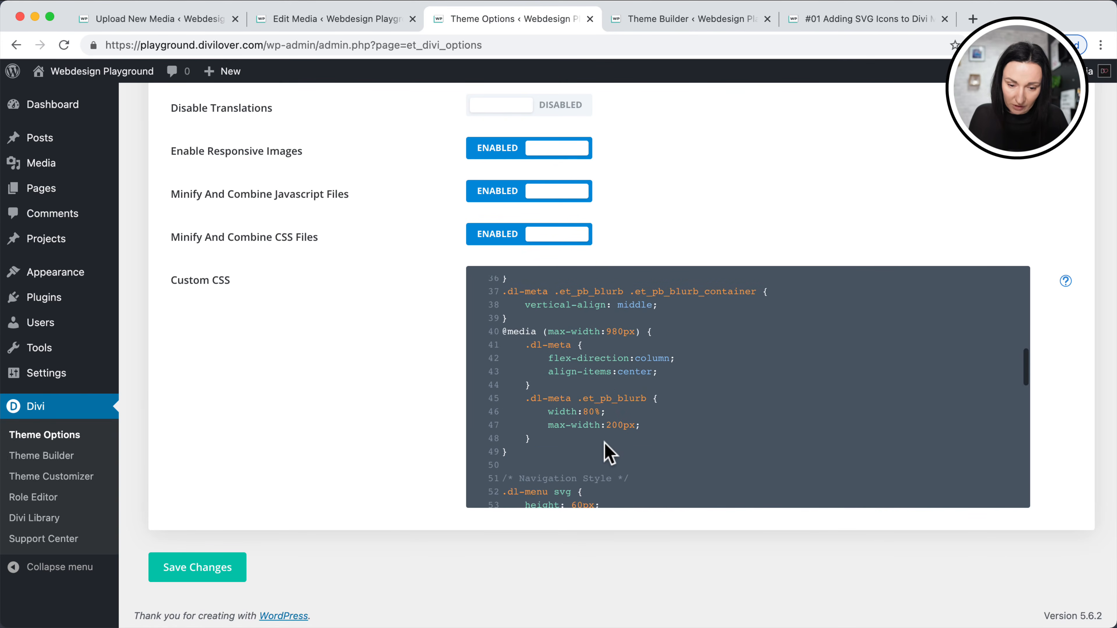
{"action": "scroll", "coordinate": [610, 454], "scroll_direction": "down", "scroll_amount": 5}
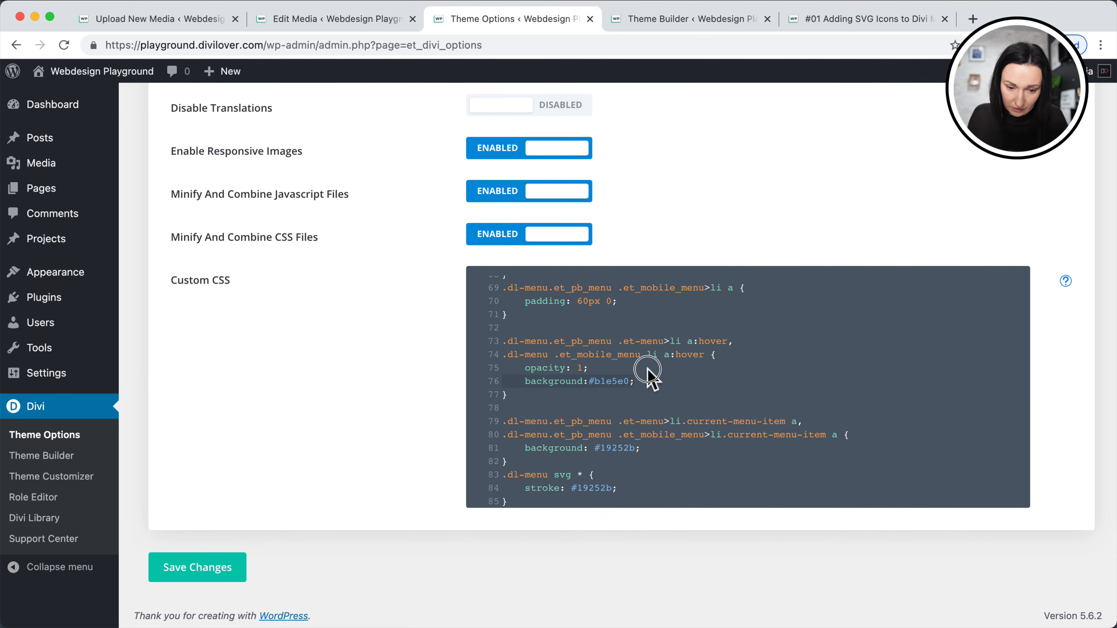
{"action": "scroll", "coordinate": [647, 368], "scroll_direction": "up", "scroll_amount": 20}
{"action": "scroll", "coordinate": [649, 372], "scroll_direction": "down", "scroll_amount": 7}
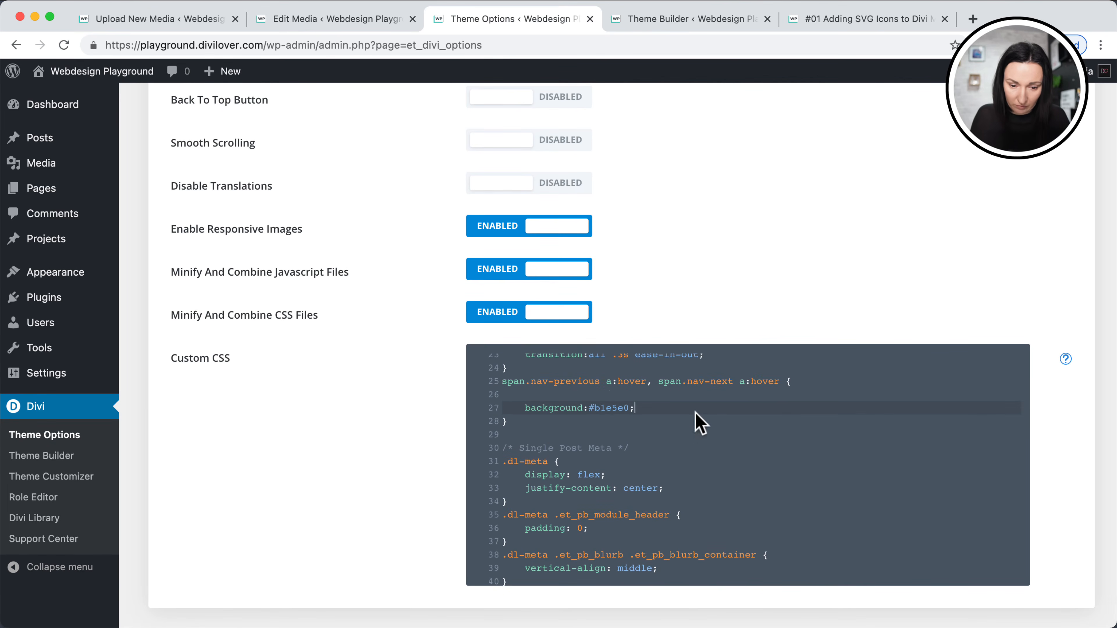
{"action": "key", "text": "BackSpace"}
{"action": "key", "text": "BackSpace"}
{"action": "scroll", "coordinate": [292, 464], "scroll_direction": "down", "scroll_amount": 2}
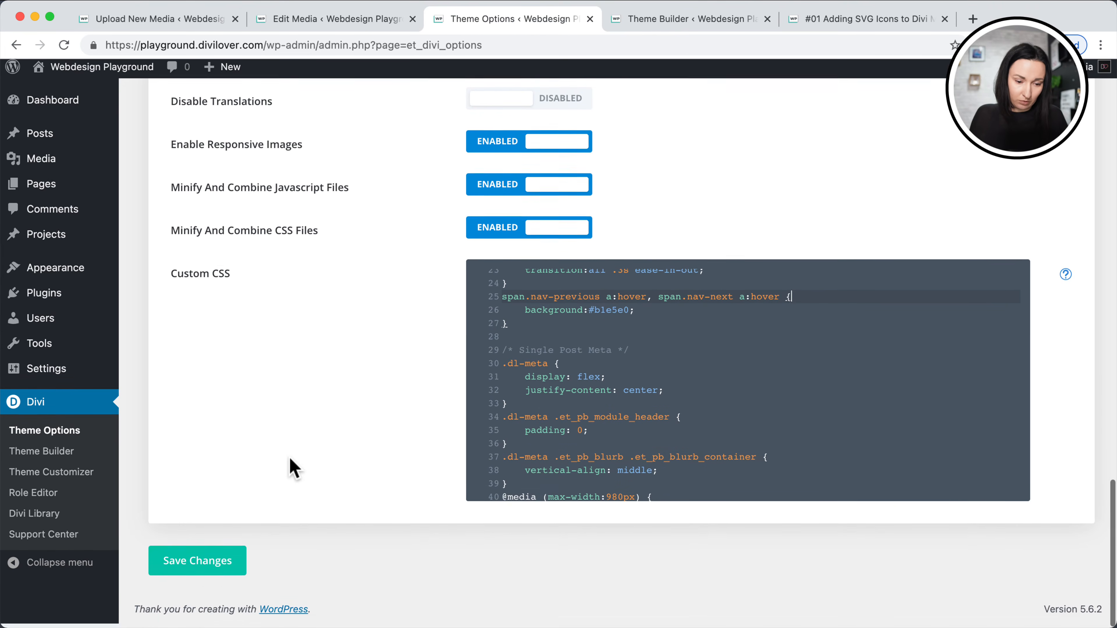
{"action": "left_click", "coordinate": [214, 567]}
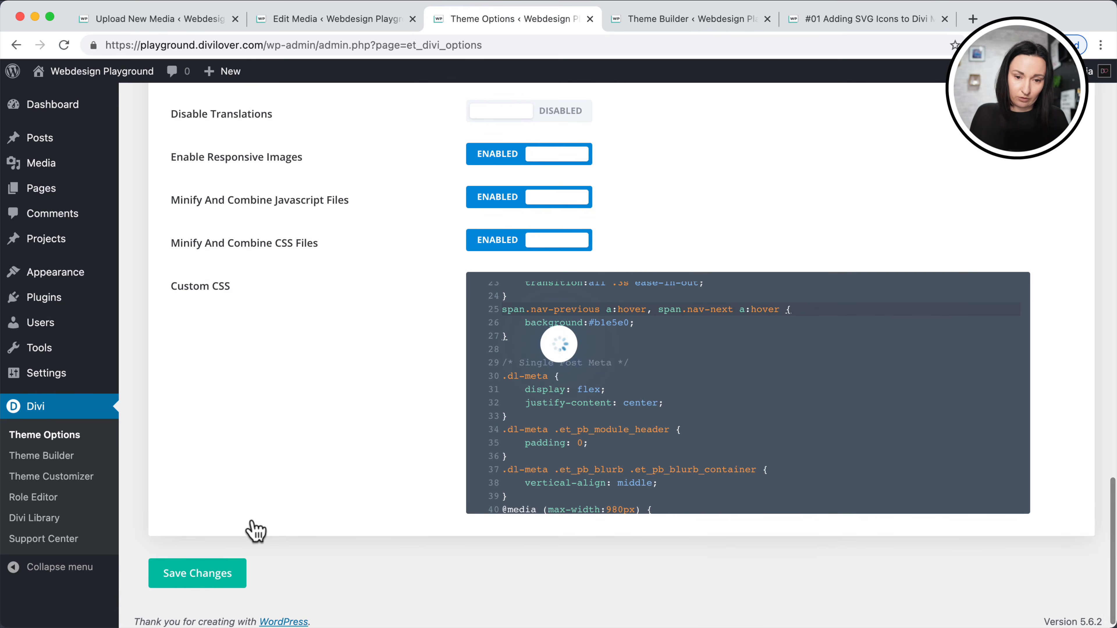
Reload the post page, close the developer tools and check the hover effect on the previous and next links.
{"action": "left_click", "coordinate": [816, 19]}
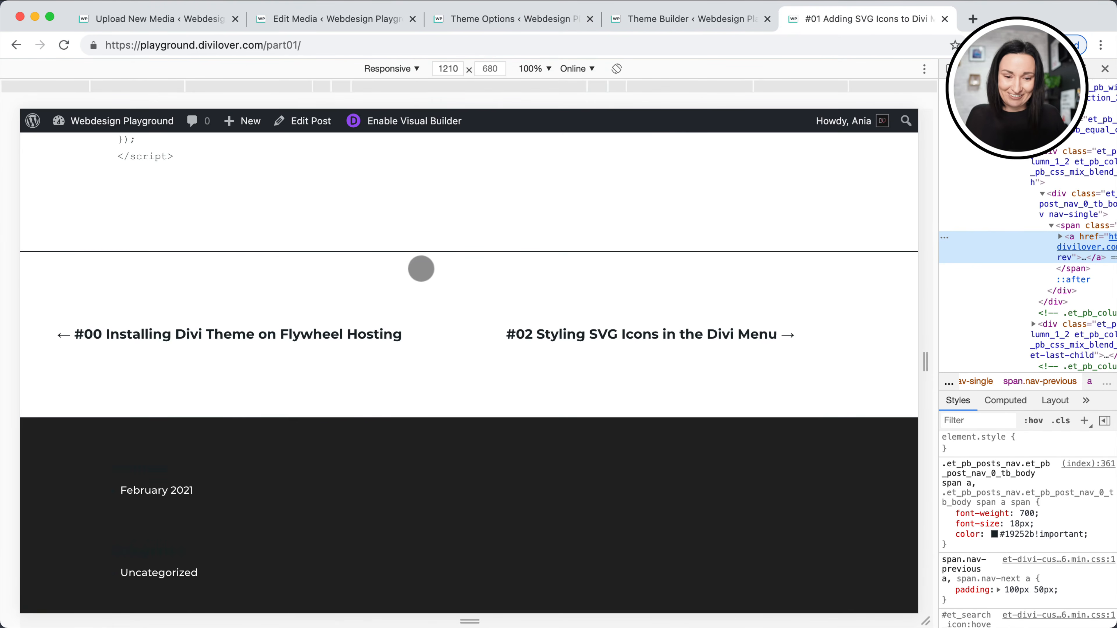
{"action": "key", "text": "super+r"}
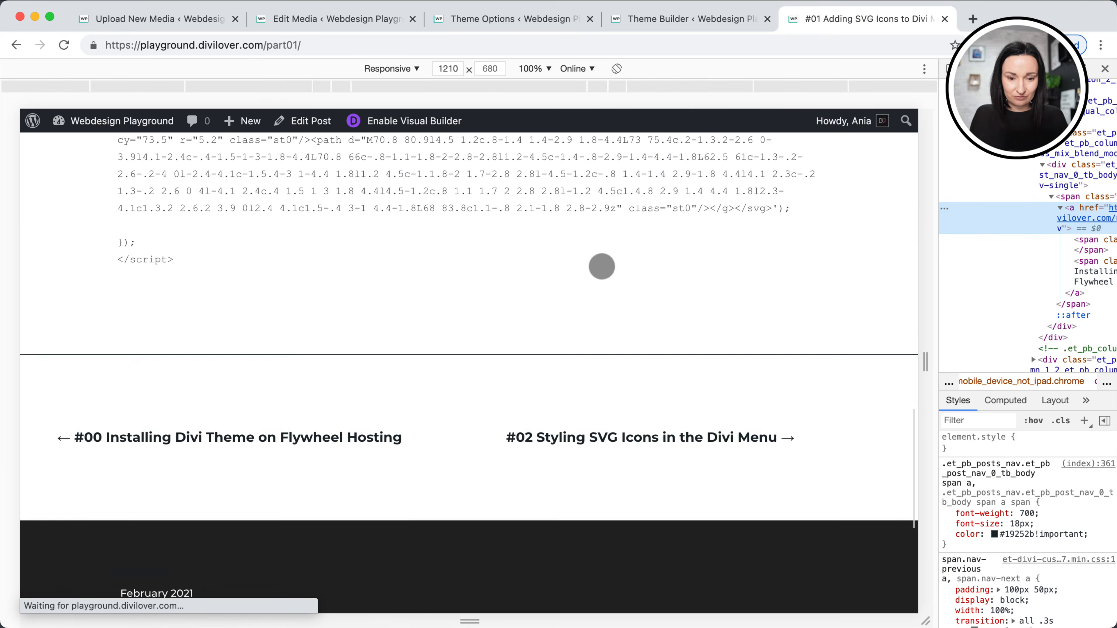
{"action": "left_click", "coordinate": [1105, 68]}
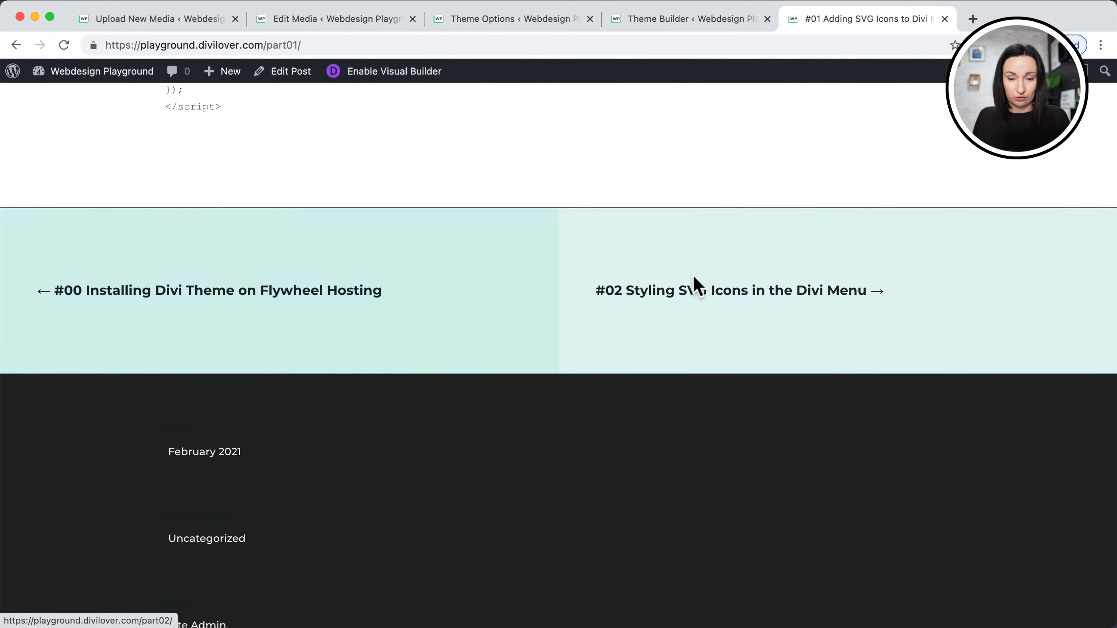
{"action": "scroll", "coordinate": [541, 311], "scroll_direction": "up", "scroll_amount": 4}
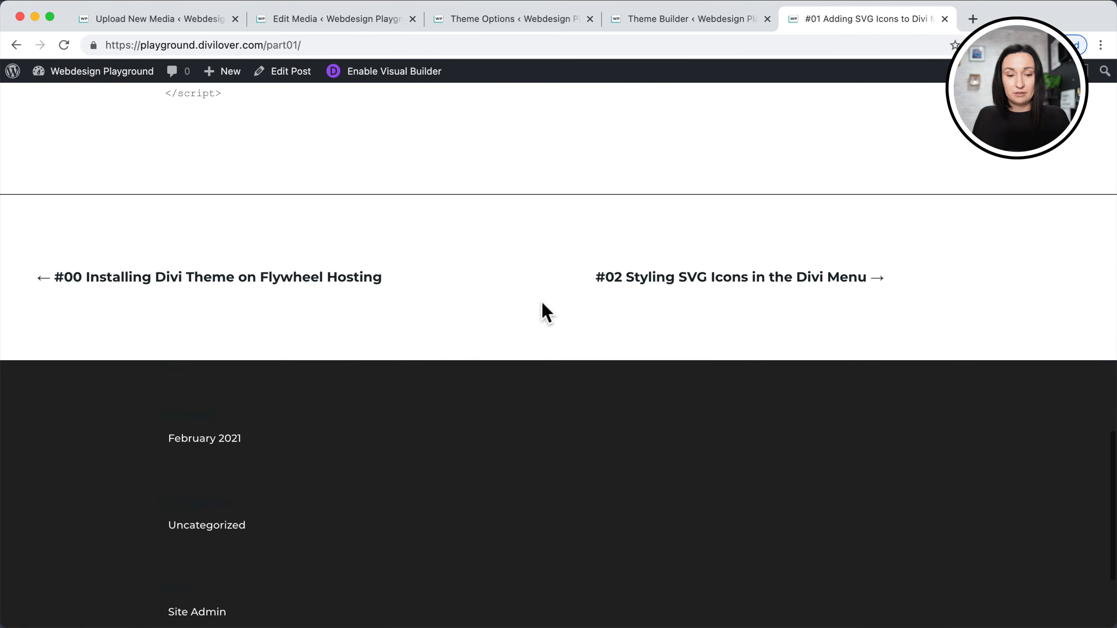
{"action": "scroll", "coordinate": [541, 312], "scroll_direction": "down", "scroll_amount": 4}
Close the Upload New Media and Edit Media browser tabs.
{"action": "left_click", "coordinate": [161, 20]}
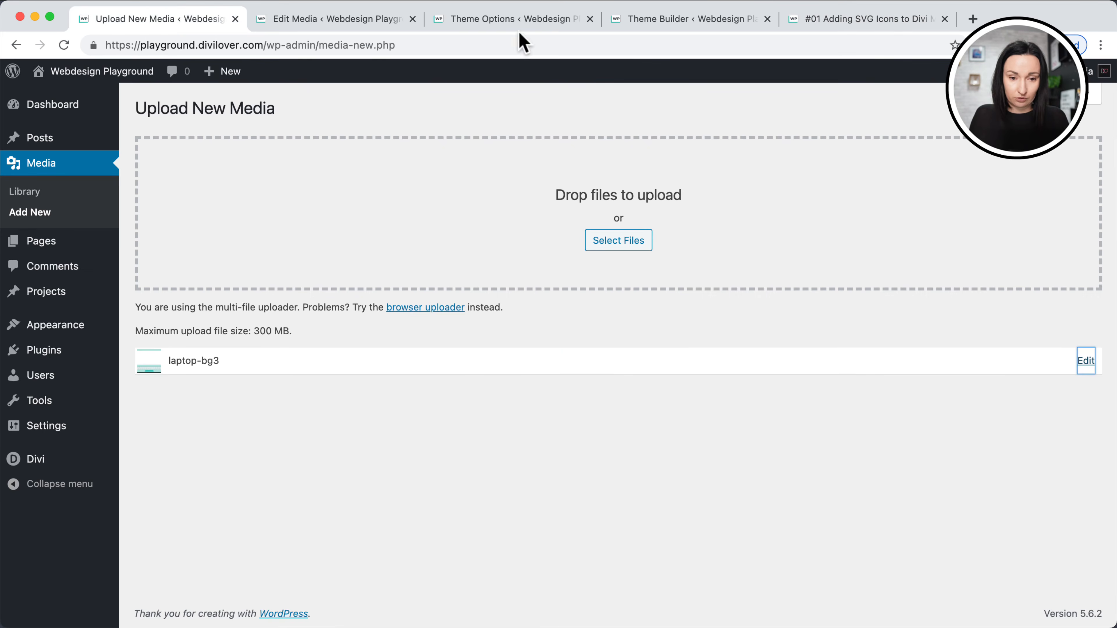
{"action": "left_click", "coordinate": [236, 19]}
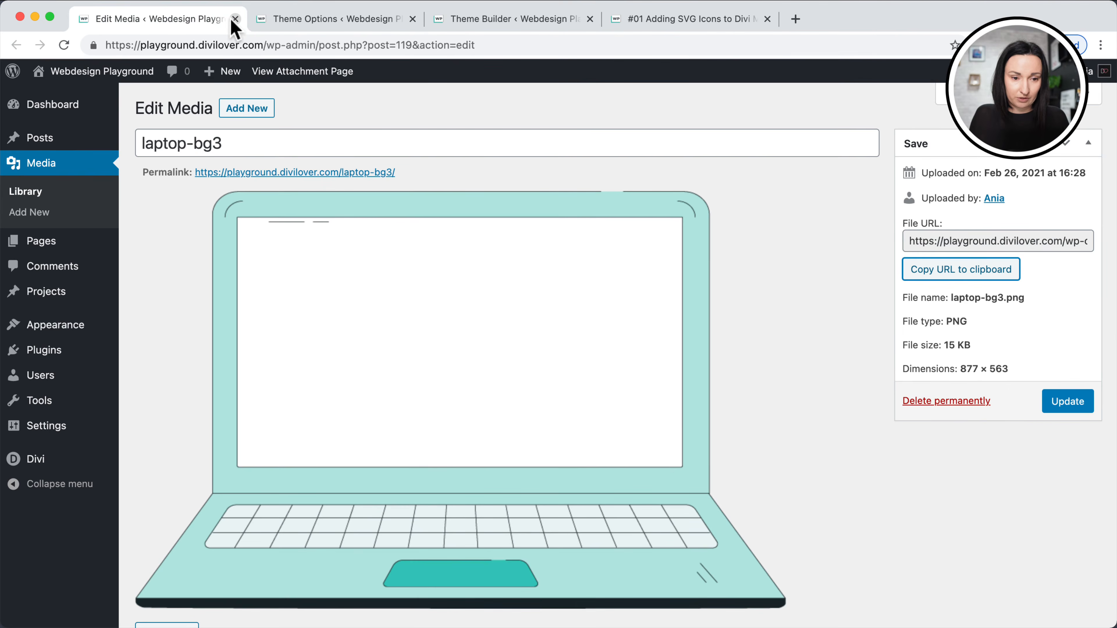
{"action": "left_click", "coordinate": [236, 19]}
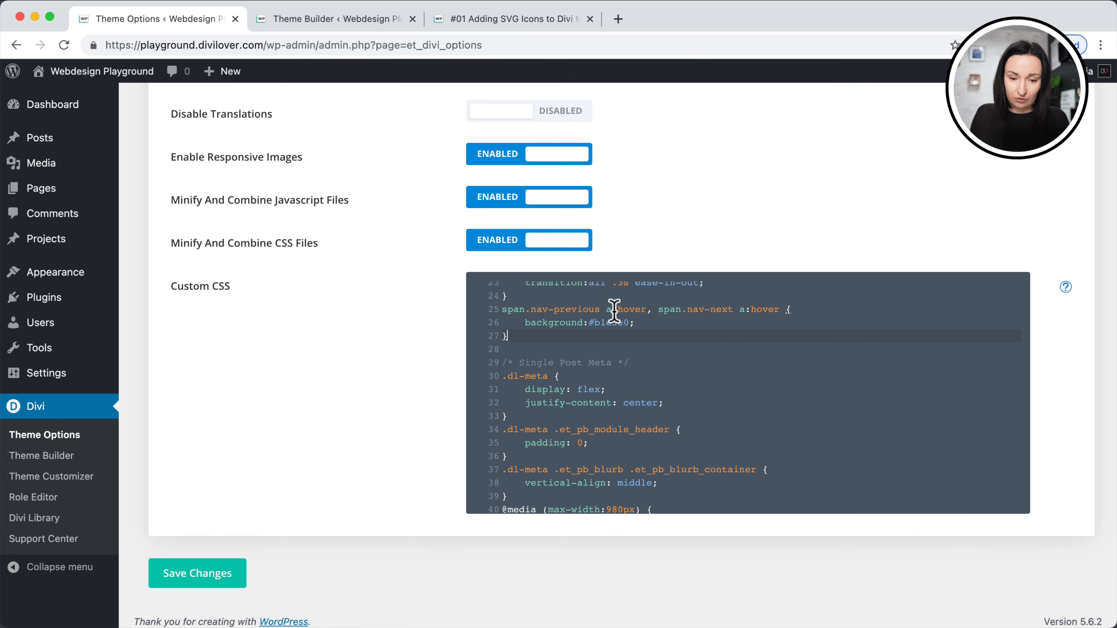
Add a span.nav-previous rule with text-align:right below the hover rule in the Custom CSS and save the changes.
{"action": "scroll", "coordinate": [611, 324], "scroll_direction": "up", "scroll_amount": 3}
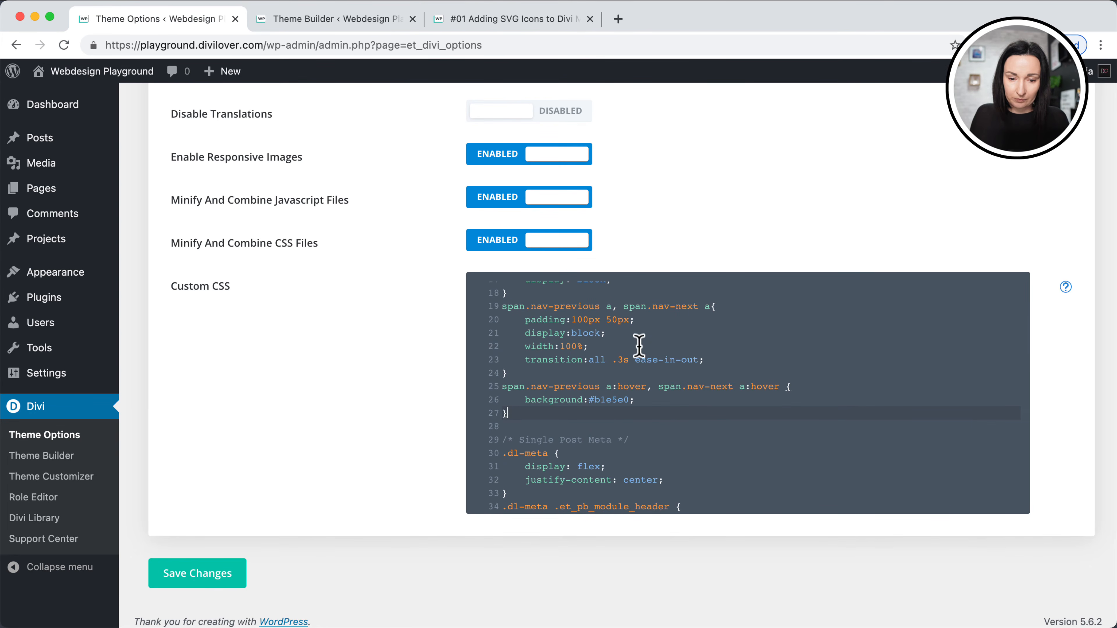
{"action": "left_click_drag", "start_coordinate": [602, 307], "coordinate": [493, 306]}
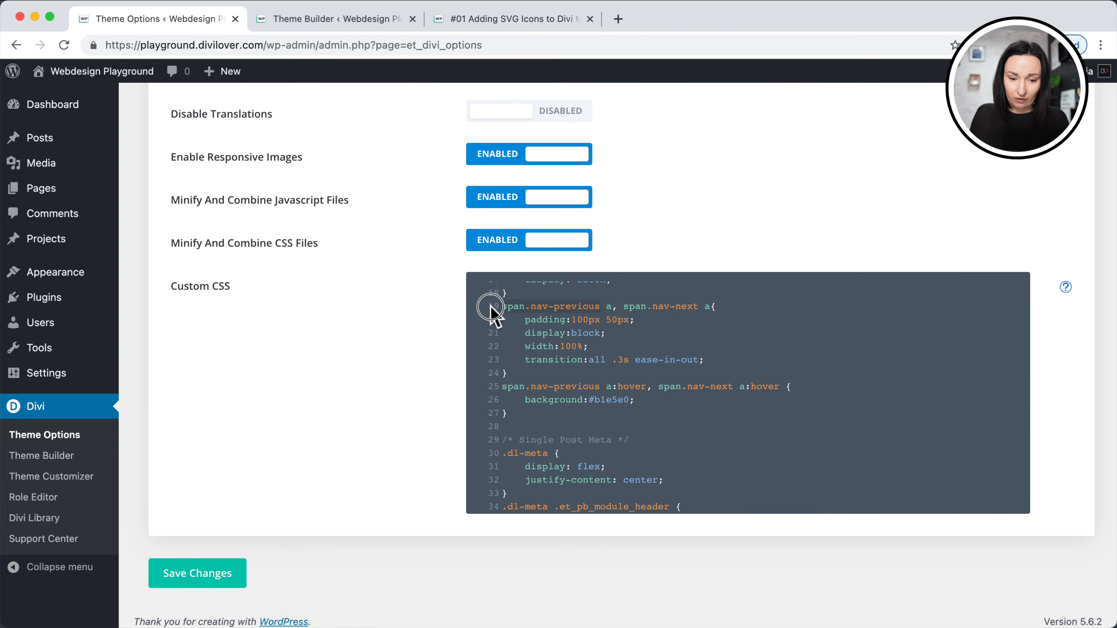
{"action": "left_click", "coordinate": [549, 426]}
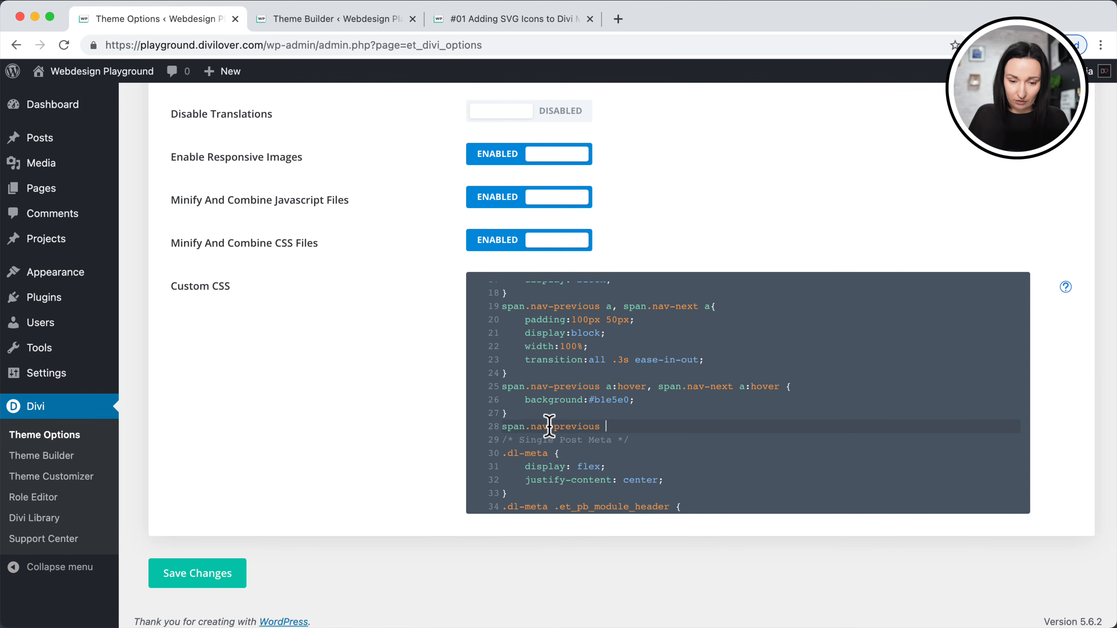
{"action": "key", "text": "Return"}
{"action": "type", "text": "t"}
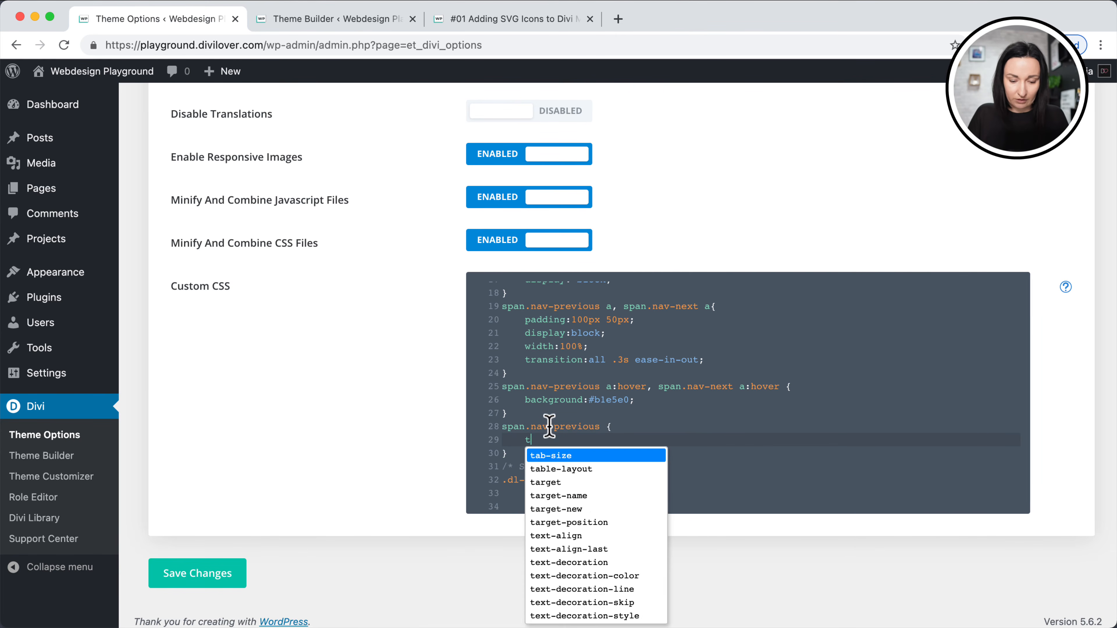
{"action": "type", "text": "ext-align:"}
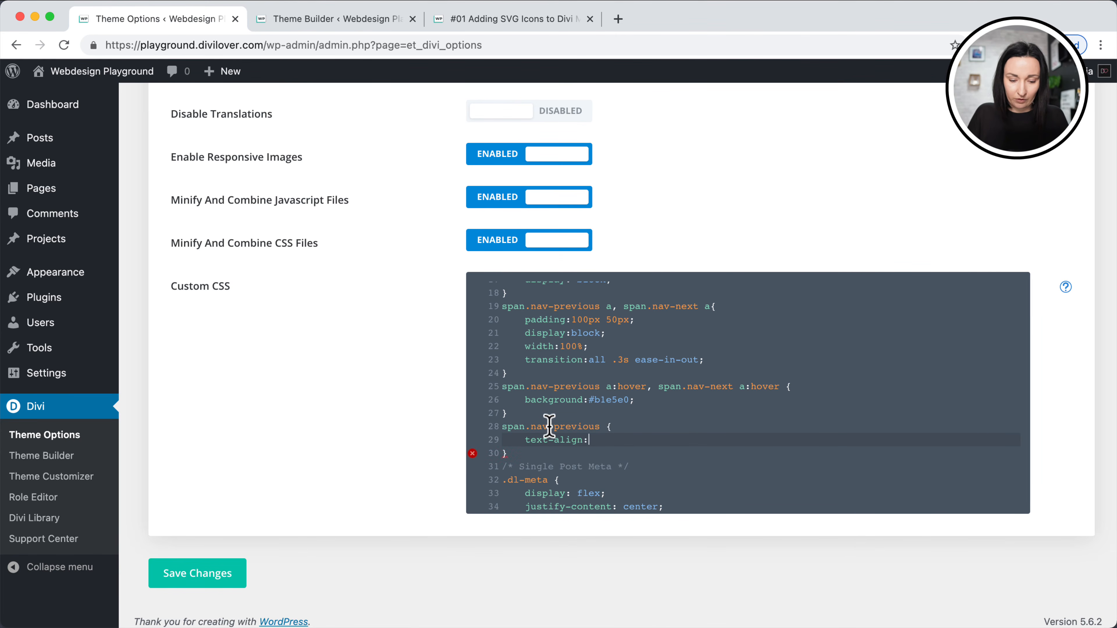
{"action": "type", "text": "right;"}
{"action": "left_click", "coordinate": [240, 589]}
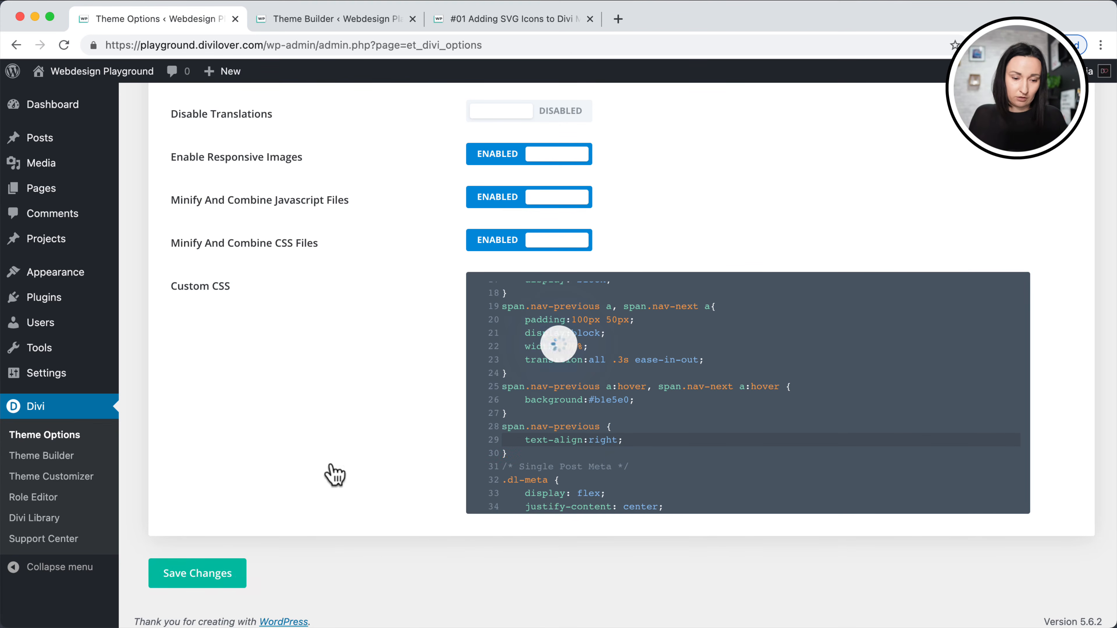
Inspect the post page's navigation links in responsive view at phone and tablet widths, about 588 and 724 px.
{"action": "left_click", "coordinate": [513, 18]}
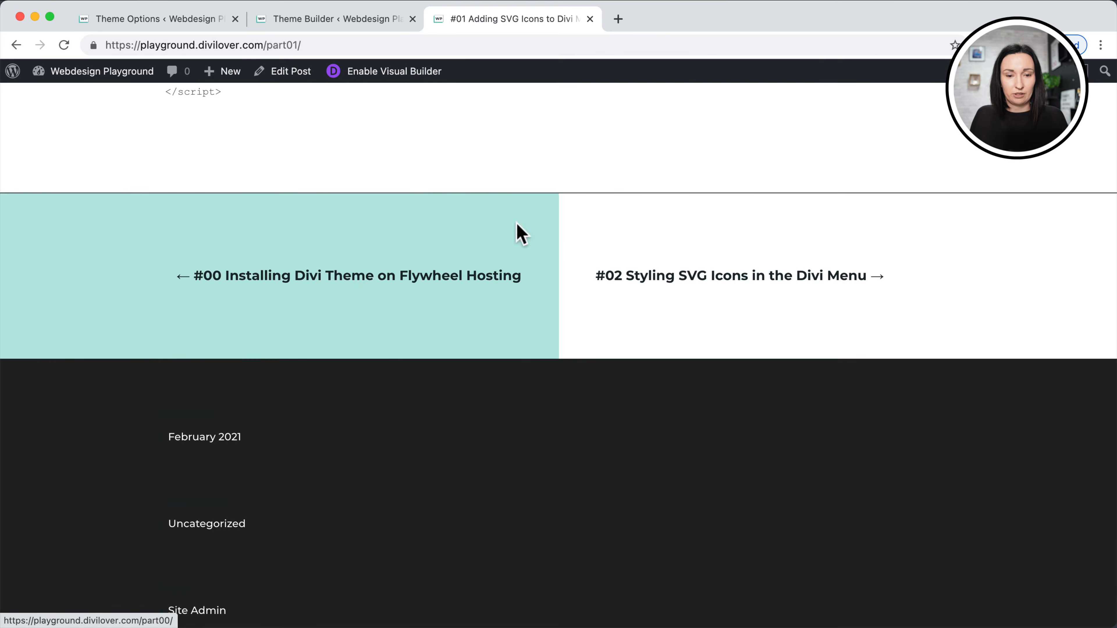
{"action": "right_click", "coordinate": [546, 153]}
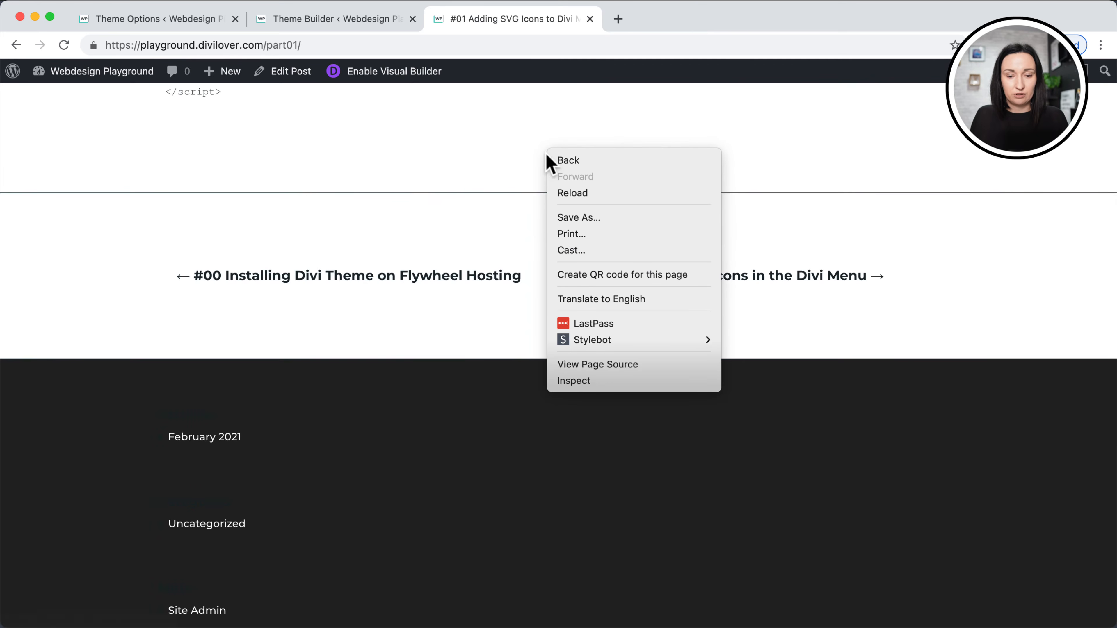
{"action": "left_click", "coordinate": [565, 389]}
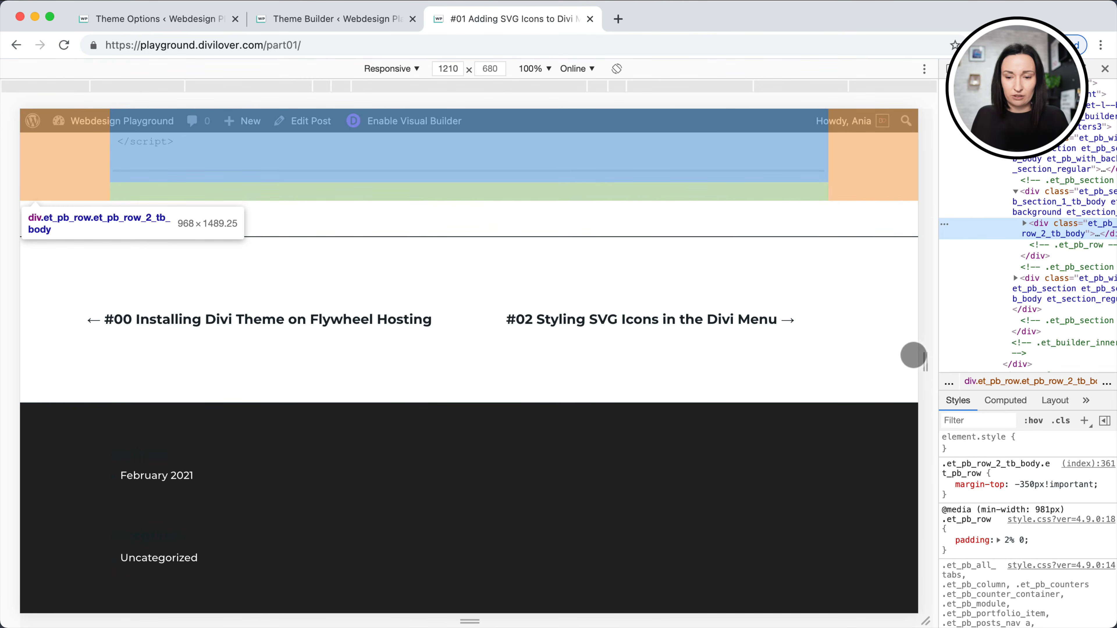
{"action": "left_click_drag", "start_coordinate": [926, 360], "coordinate": [694, 372]}
{"action": "scroll", "coordinate": [579, 392], "scroll_direction": "down", "scroll_amount": 5}
{"action": "scroll", "coordinate": [487, 391], "scroll_direction": "down", "scroll_amount": 20}
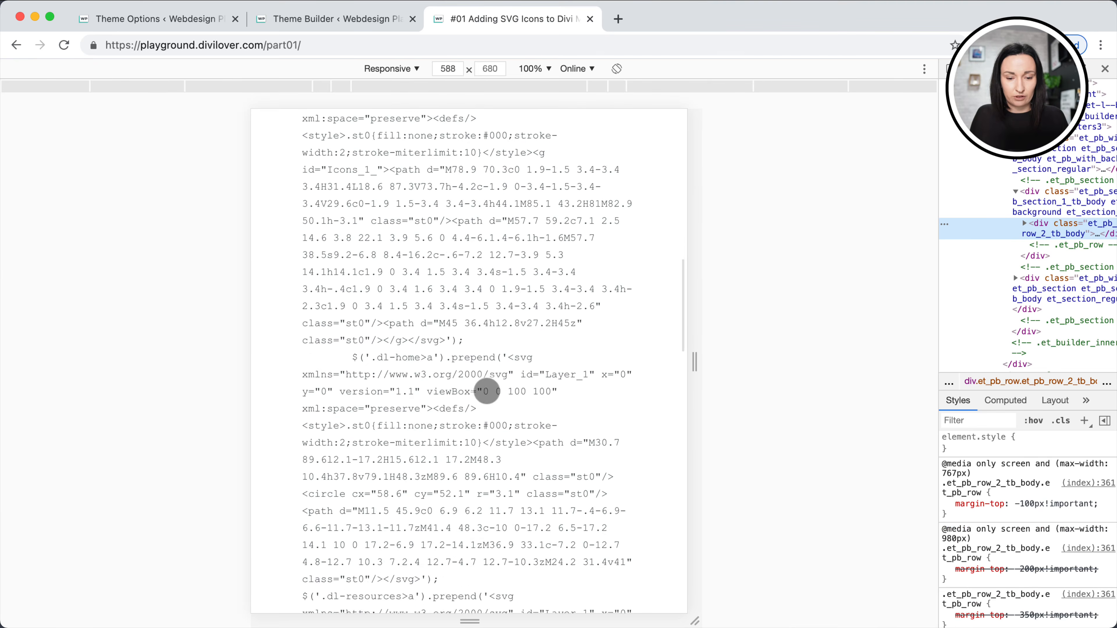
{"action": "scroll", "coordinate": [487, 391], "scroll_direction": "down", "scroll_amount": 2}
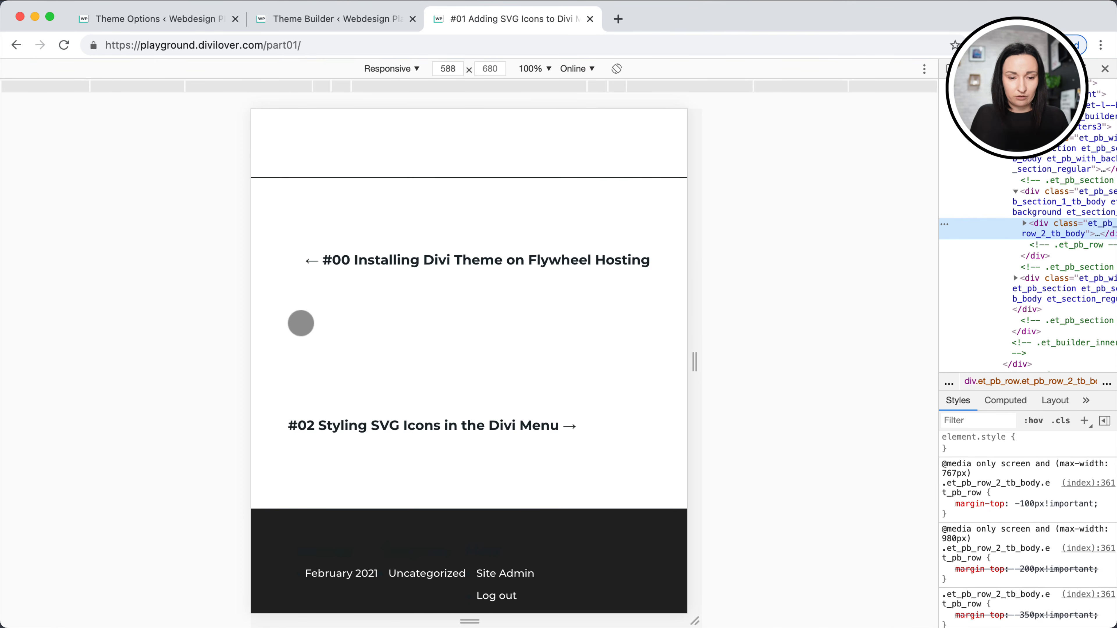
{"action": "left_click_drag", "start_coordinate": [699, 368], "coordinate": [746, 365]}
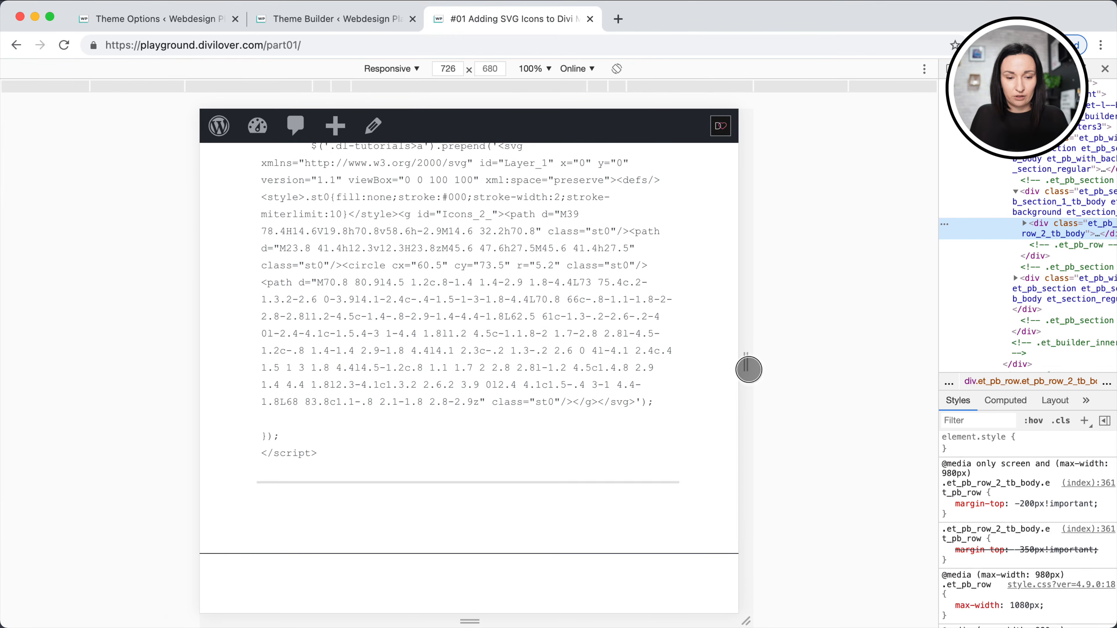
{"action": "scroll", "coordinate": [532, 429], "scroll_direction": "down", "scroll_amount": 15}
{"action": "scroll", "coordinate": [542, 322], "scroll_direction": "up", "scroll_amount": 5}
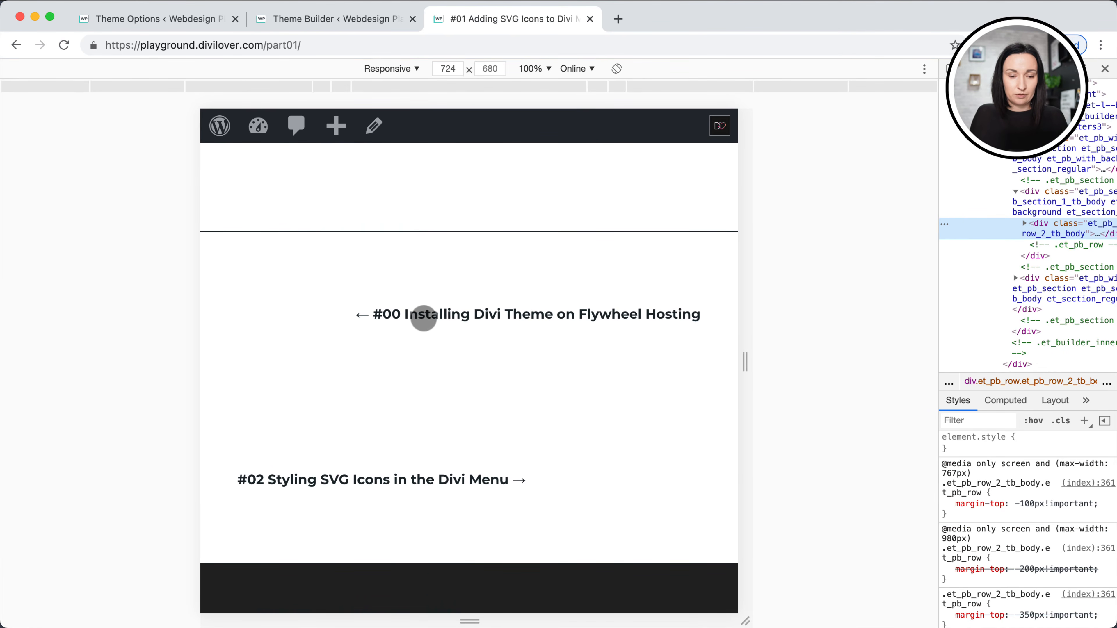
{"action": "left_click", "coordinate": [140, 20]}
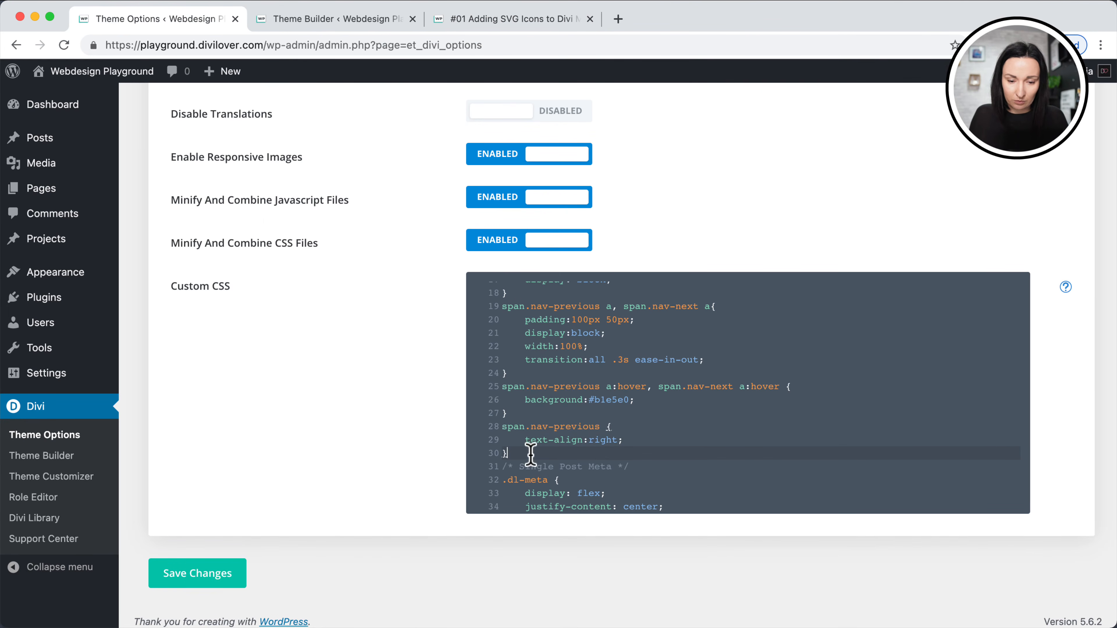
{"action": "key", "text": "Return"}
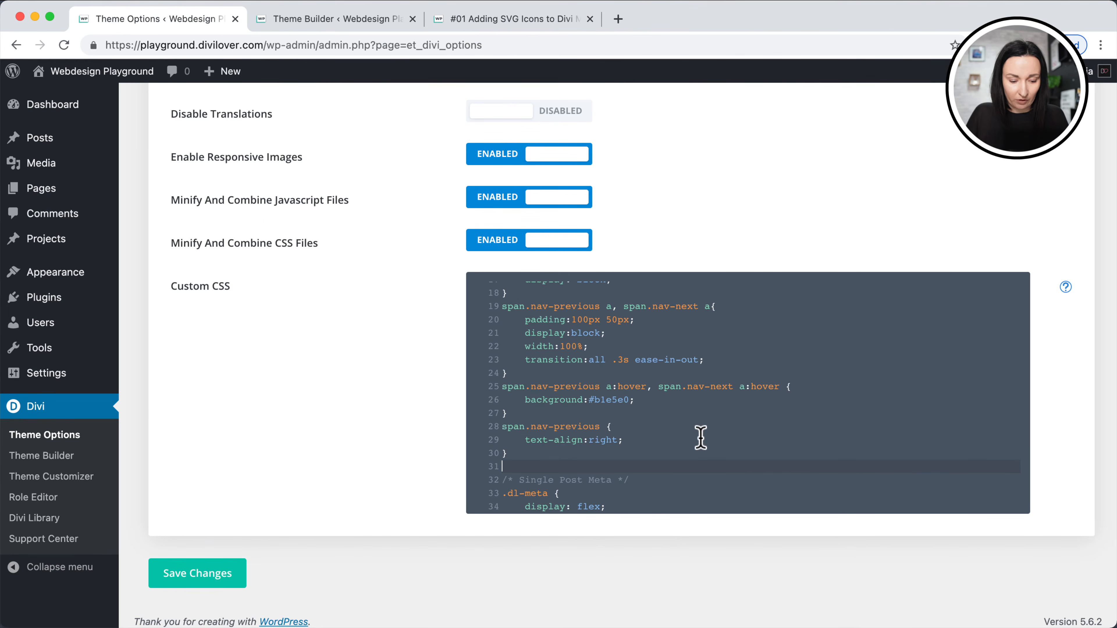
{"action": "type", "text": "@media "}
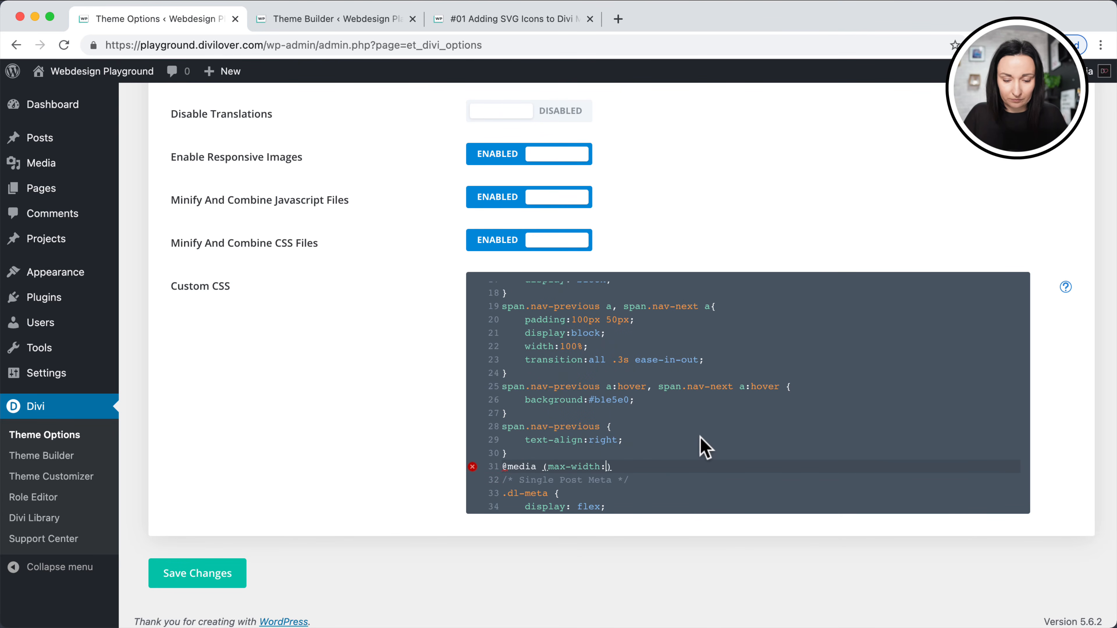
{"action": "type", "text": "(max-width:980px) "}
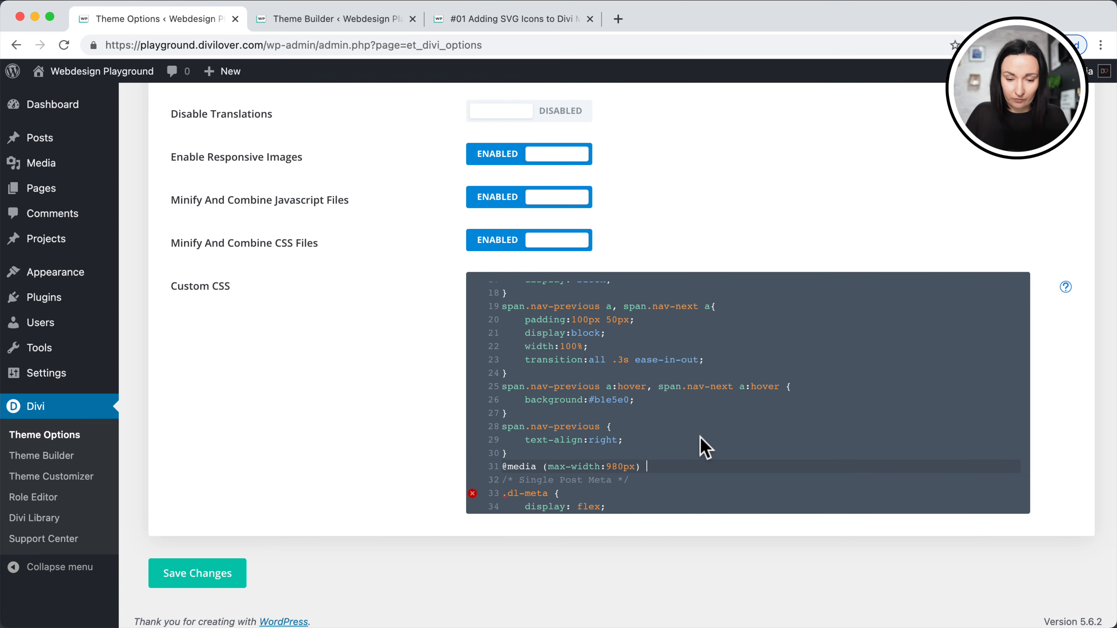
{"action": "type", "text": "{"}
{"action": "key", "text": "Return"}
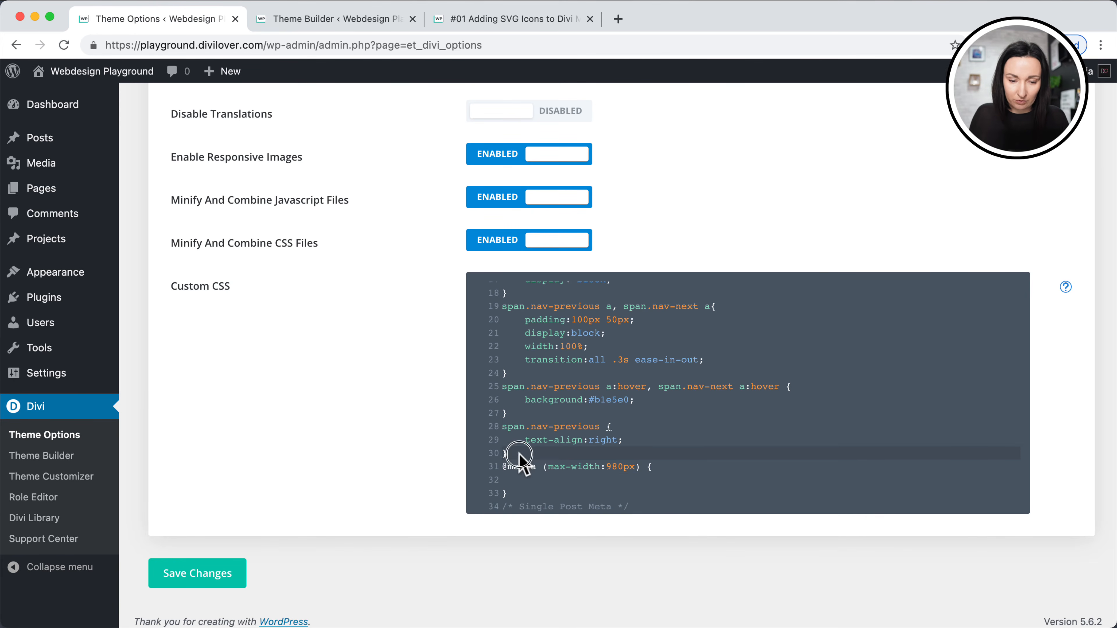
Duplicate the span.nav-previous rule inside the media query, indented and with text-align:left, and save the changes.
{"action": "left_click_drag", "start_coordinate": [519, 455], "coordinate": [492, 431]}
{"action": "key", "text": "cmd+c"}
{"action": "left_click", "coordinate": [527, 480]}
{"action": "key", "text": "cmd+v"}
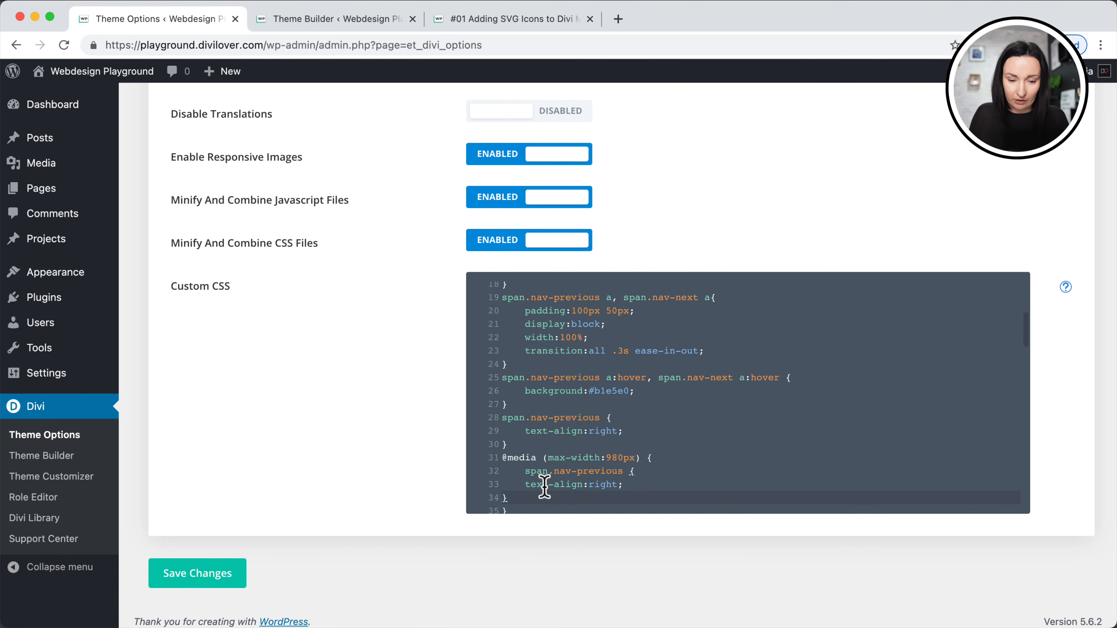
{"action": "left_click", "coordinate": [524, 485]}
{"action": "key", "text": "Tab"}
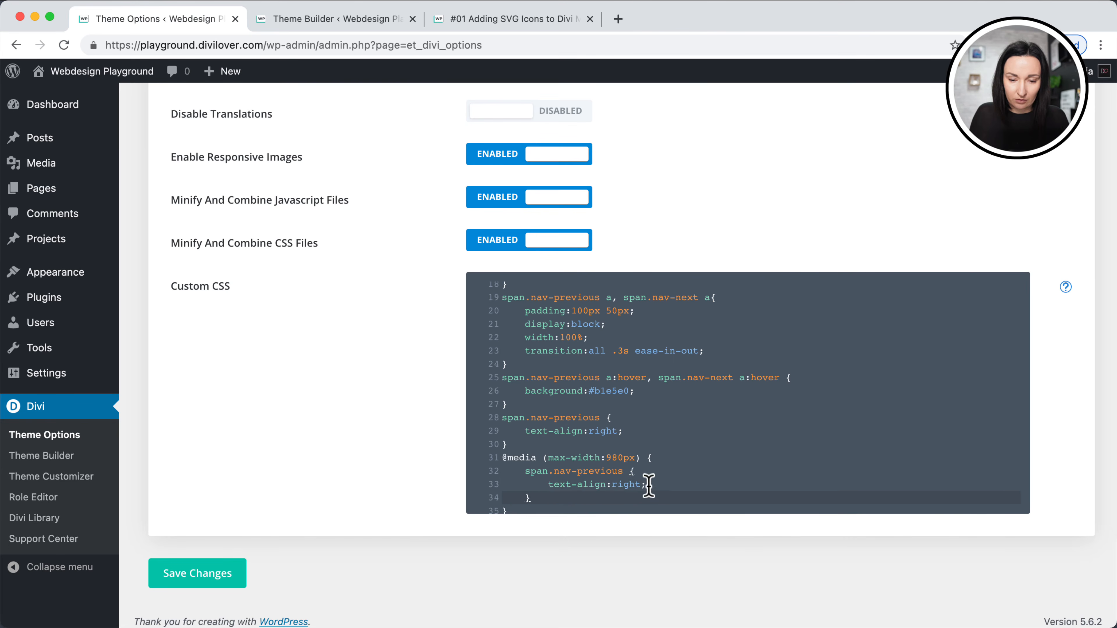
{"action": "type", "text": "left"}
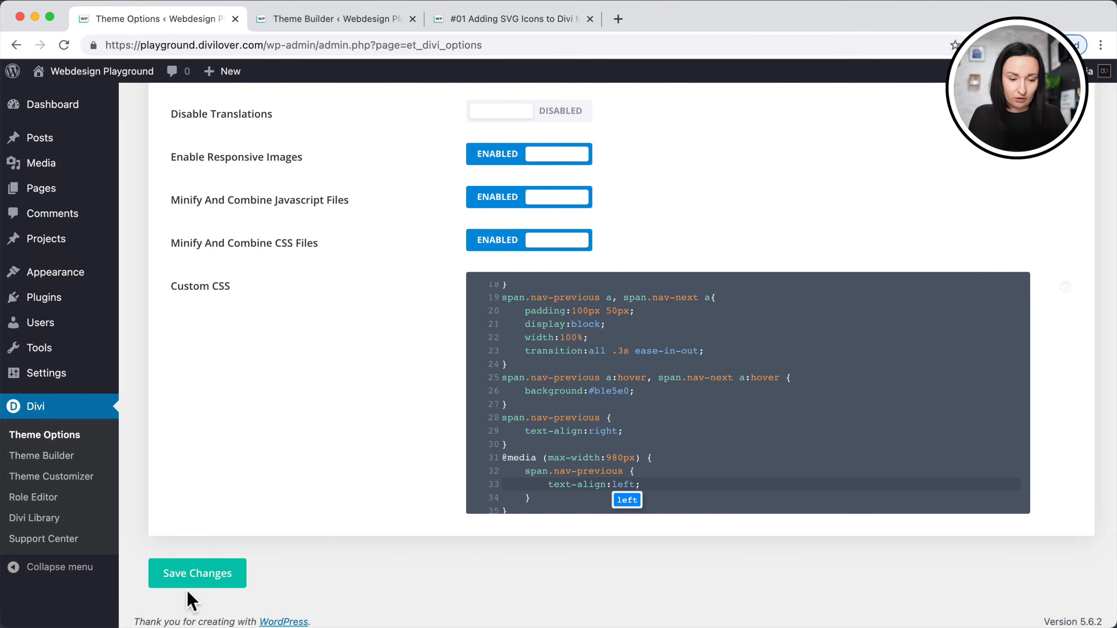
{"action": "left_click", "coordinate": [193, 580]}
In the Theme Builder's post body layout, give the first column's Post Navigation module a 1px right border.
{"action": "left_click", "coordinate": [334, 18]}
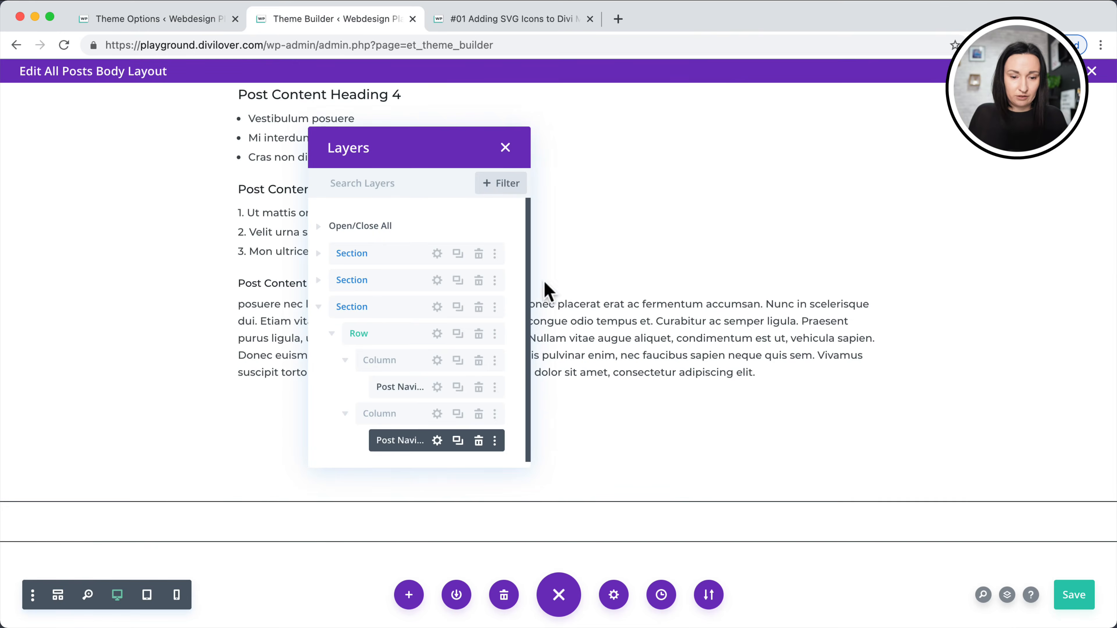
{"action": "left_click", "coordinate": [437, 387]}
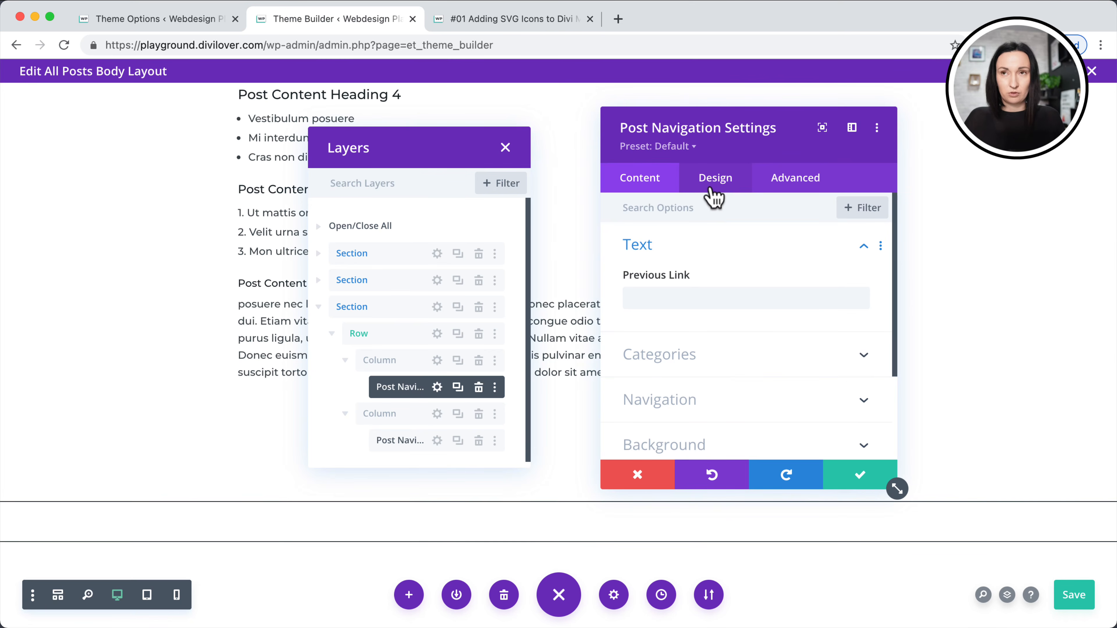
{"action": "left_click", "coordinate": [713, 196]}
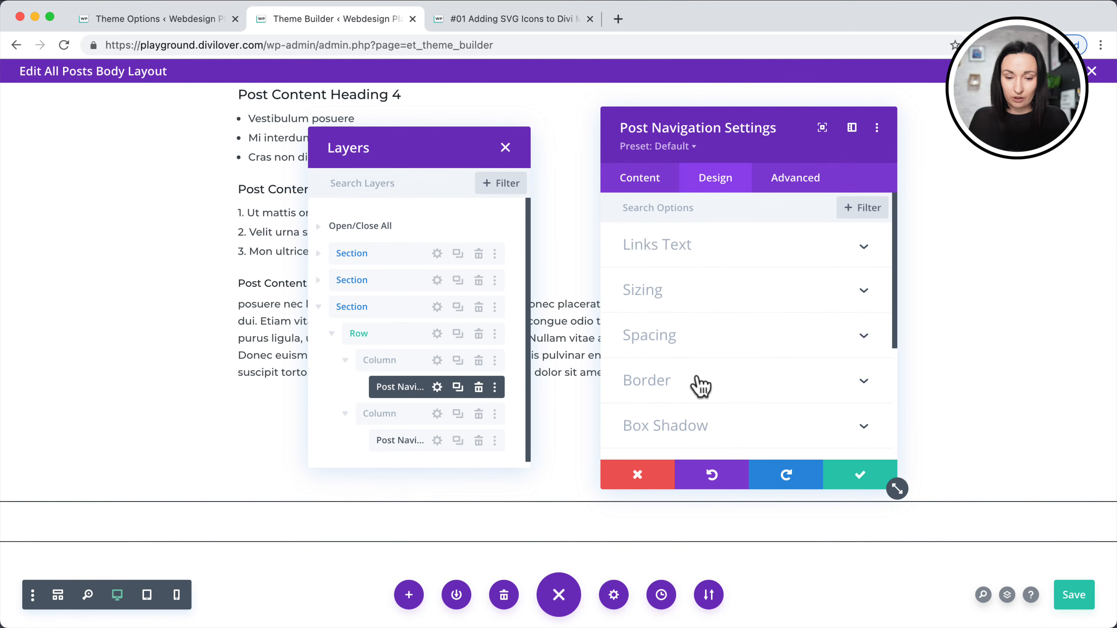
{"action": "scroll", "coordinate": [700, 386], "scroll_direction": "down", "scroll_amount": 3}
{"action": "left_click", "coordinate": [742, 277]}
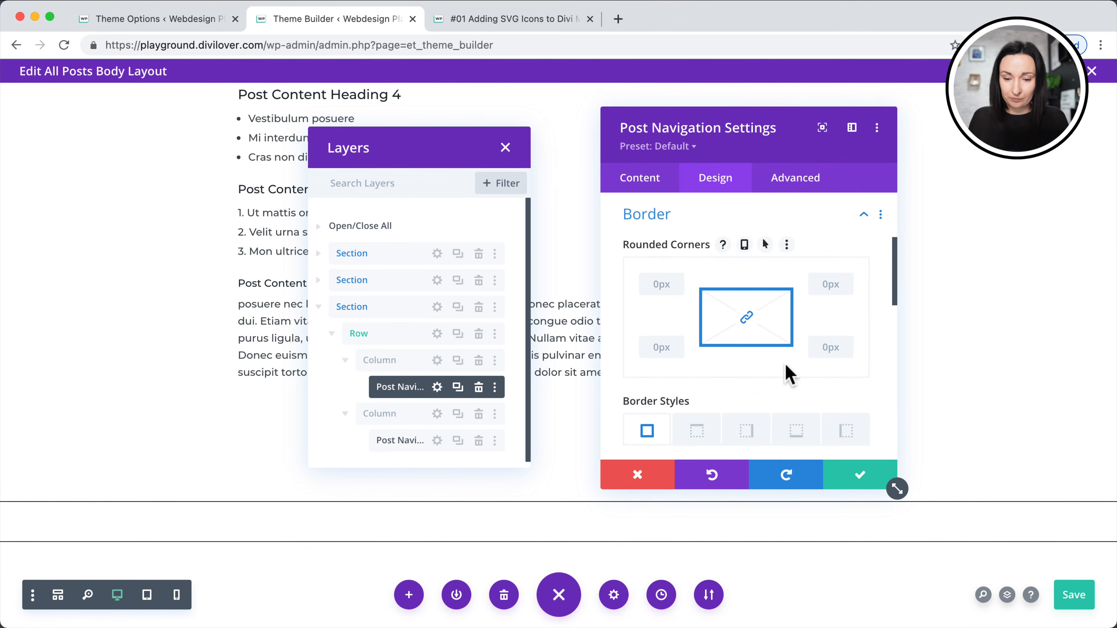
{"action": "scroll", "coordinate": [789, 374], "scroll_direction": "down", "scroll_amount": 2}
{"action": "left_click", "coordinate": [748, 354]}
{"action": "scroll", "coordinate": [751, 357], "scroll_direction": "down", "scroll_amount": 4}
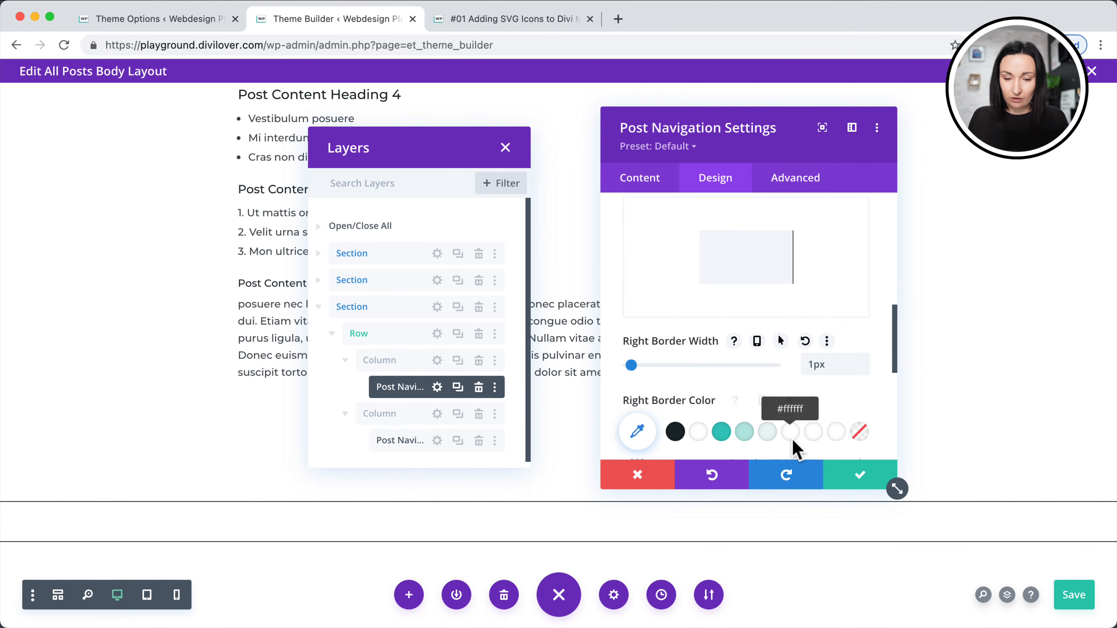
Set the module's right border color to the dark global color.
{"action": "scroll", "coordinate": [793, 442], "scroll_direction": "down", "scroll_amount": 1}
{"action": "left_click", "coordinate": [675, 403]}
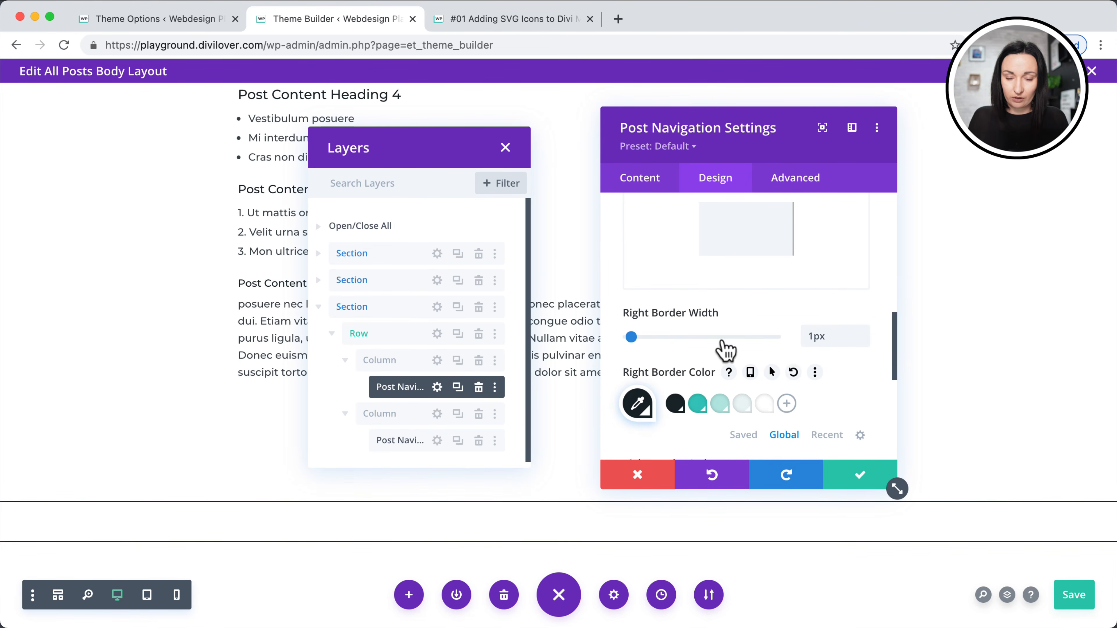
{"action": "scroll", "coordinate": [724, 350], "scroll_direction": "up", "scroll_amount": 4}
{"action": "scroll", "coordinate": [728, 390], "scroll_direction": "down", "scroll_amount": 5}
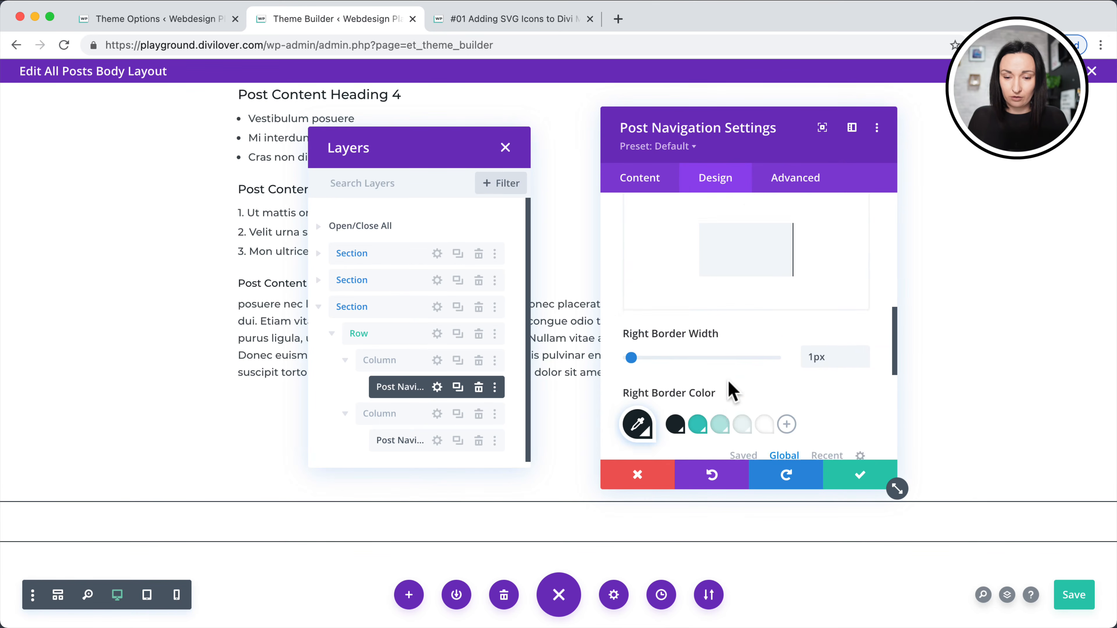
Enable responsive values for the Post Navigation module's right border width and remove the border on tablet.
{"action": "left_click", "coordinate": [752, 311]}
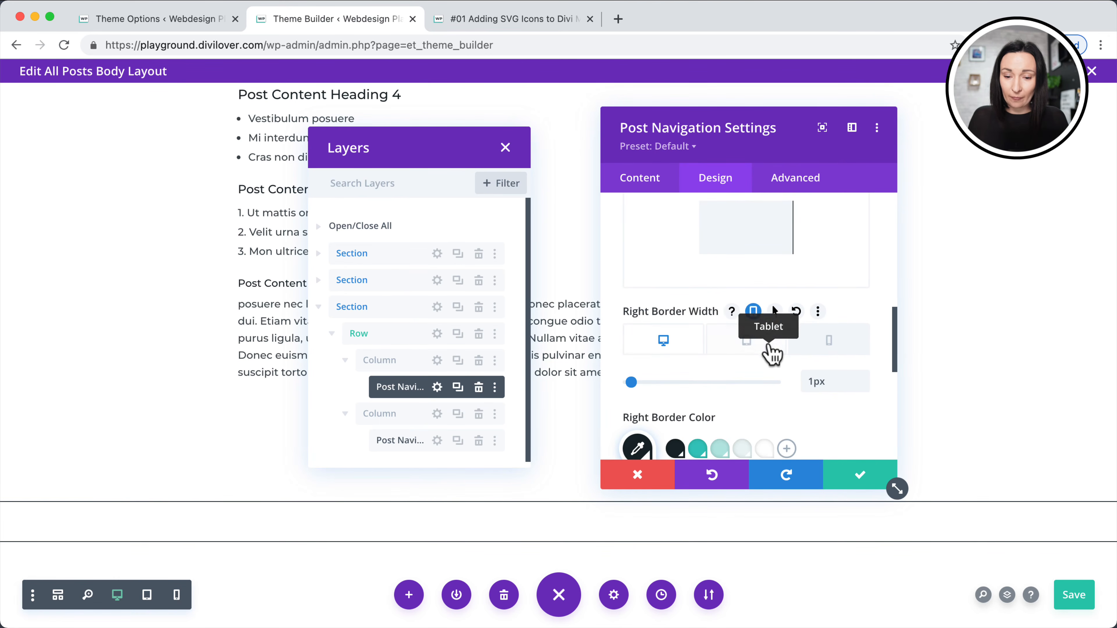
{"action": "left_click", "coordinate": [747, 341]}
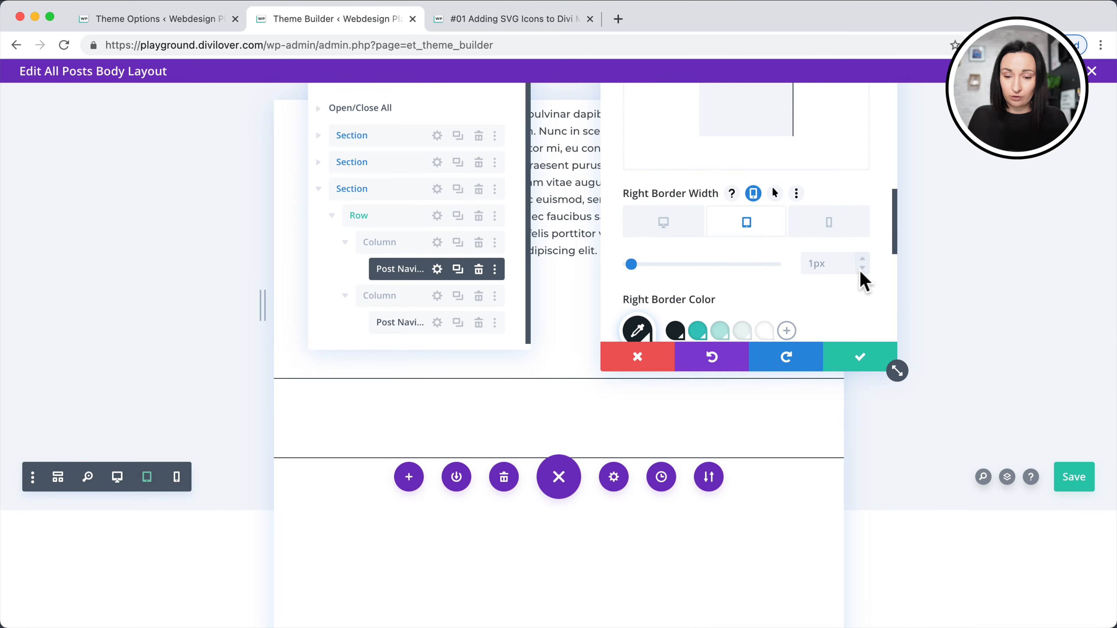
{"action": "scroll", "coordinate": [721, 257], "scroll_direction": "up", "scroll_amount": 4}
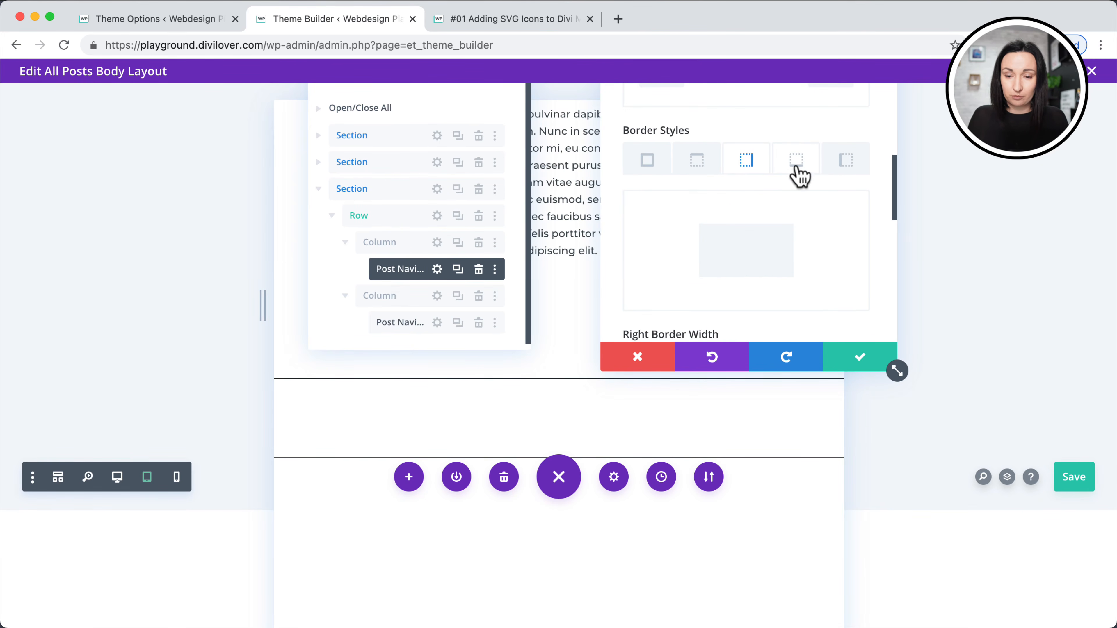
Give the Post Navigation module a 1px bottom border on tablet, with the desktop width set to 0px.
{"action": "left_click", "coordinate": [795, 170]}
{"action": "scroll", "coordinate": [728, 242], "scroll_direction": "down", "scroll_amount": 4}
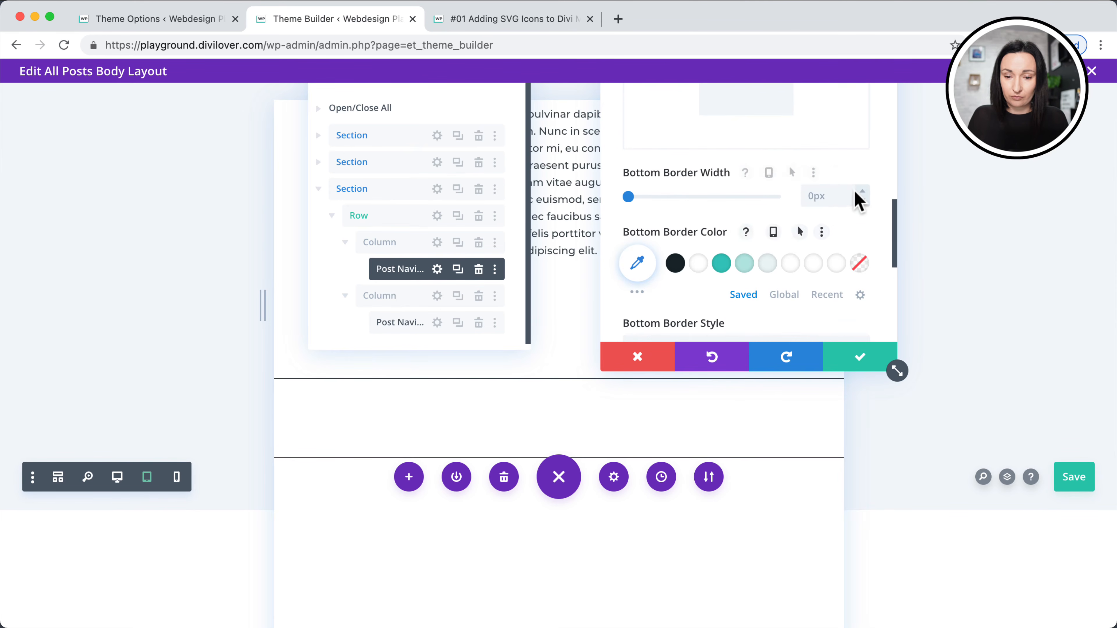
{"action": "left_click", "coordinate": [863, 192]}
{"action": "left_click", "coordinate": [862, 201]}
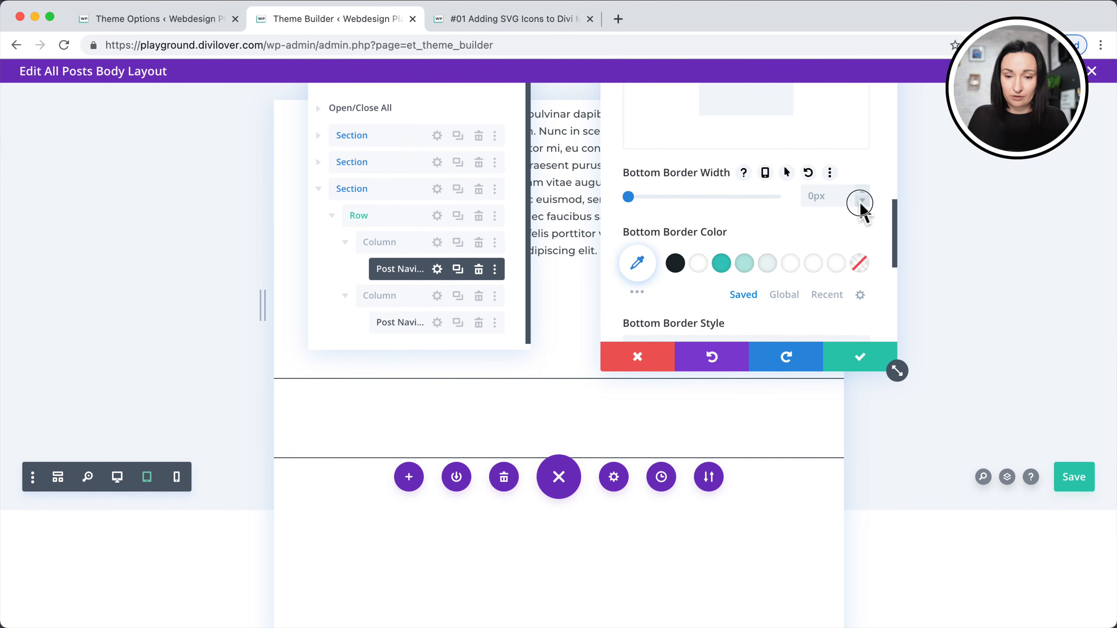
{"action": "left_click", "coordinate": [765, 174]}
{"action": "left_click", "coordinate": [751, 204]}
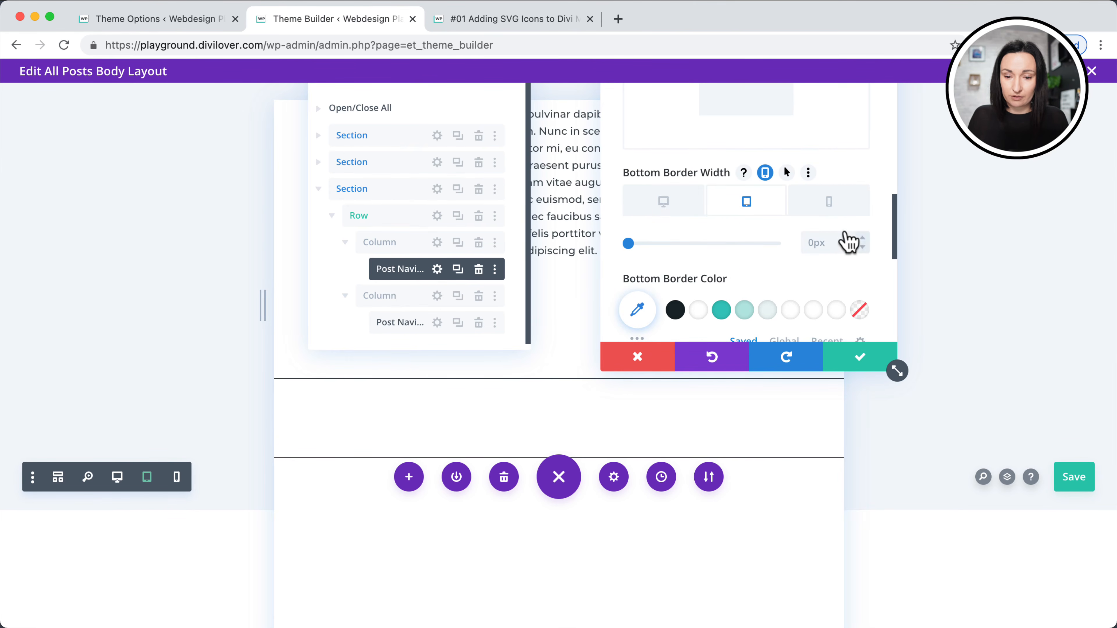
{"action": "left_click", "coordinate": [863, 239]}
{"action": "left_click", "coordinate": [664, 205]}
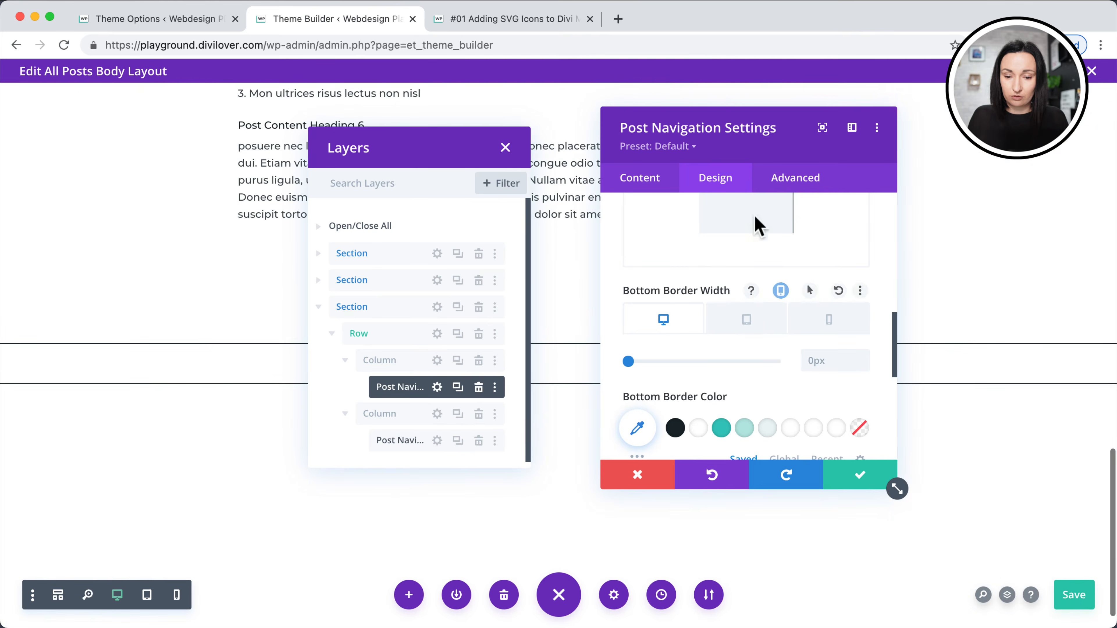
{"action": "left_click", "coordinate": [748, 321]}
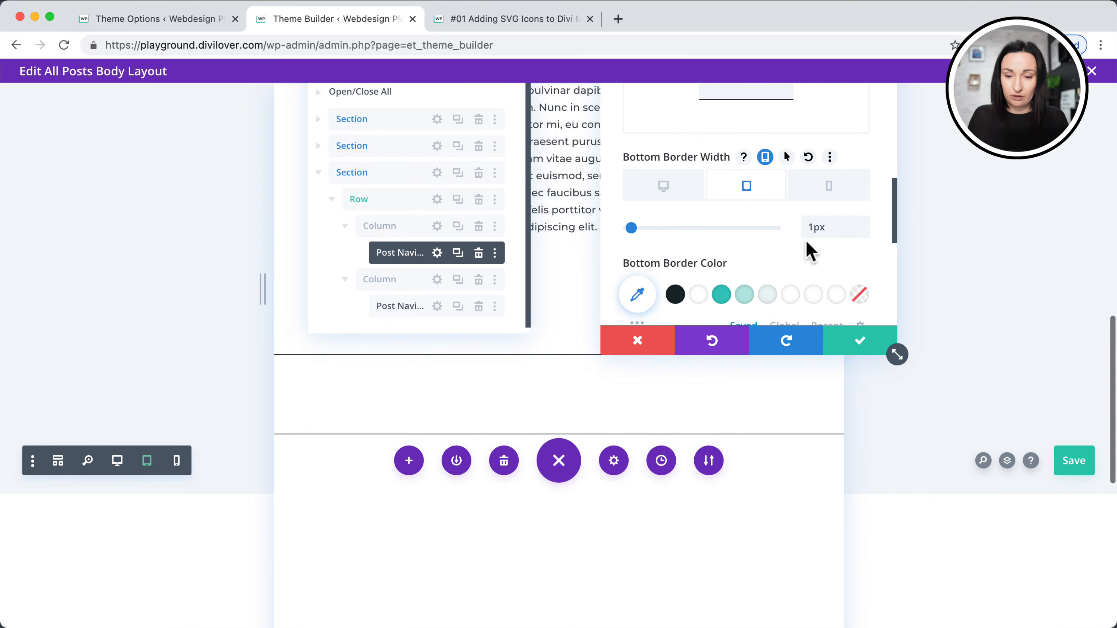
Show the global palette for the bottom border color, accept the Post Navigation settings and save the layout.
{"action": "scroll", "coordinate": [732, 253], "scroll_direction": "down", "scroll_amount": 3}
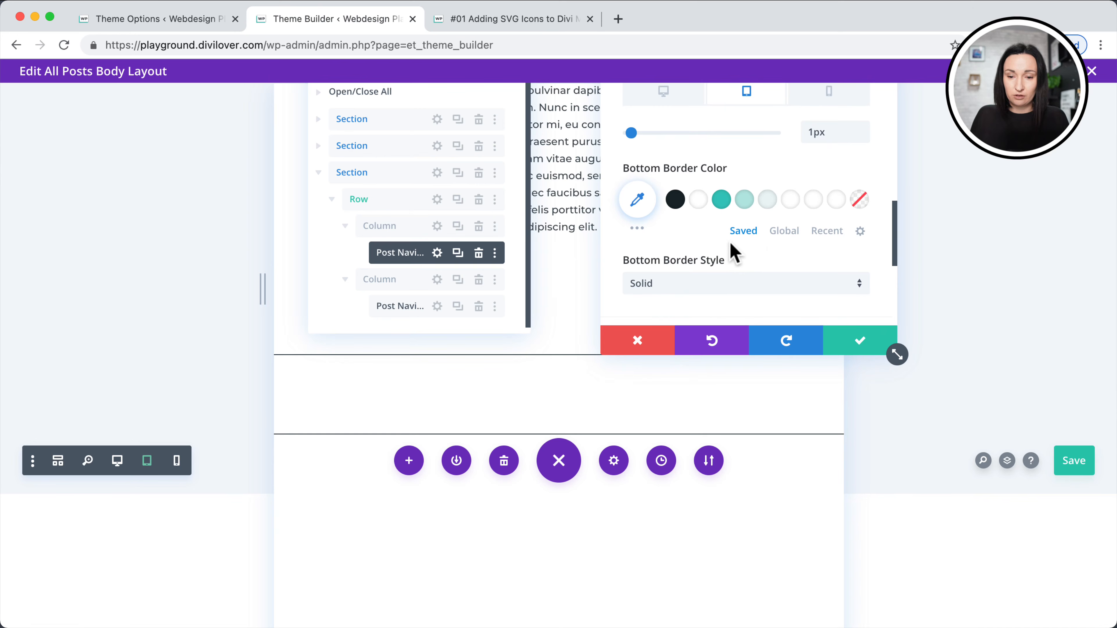
{"action": "left_click", "coordinate": [789, 232]}
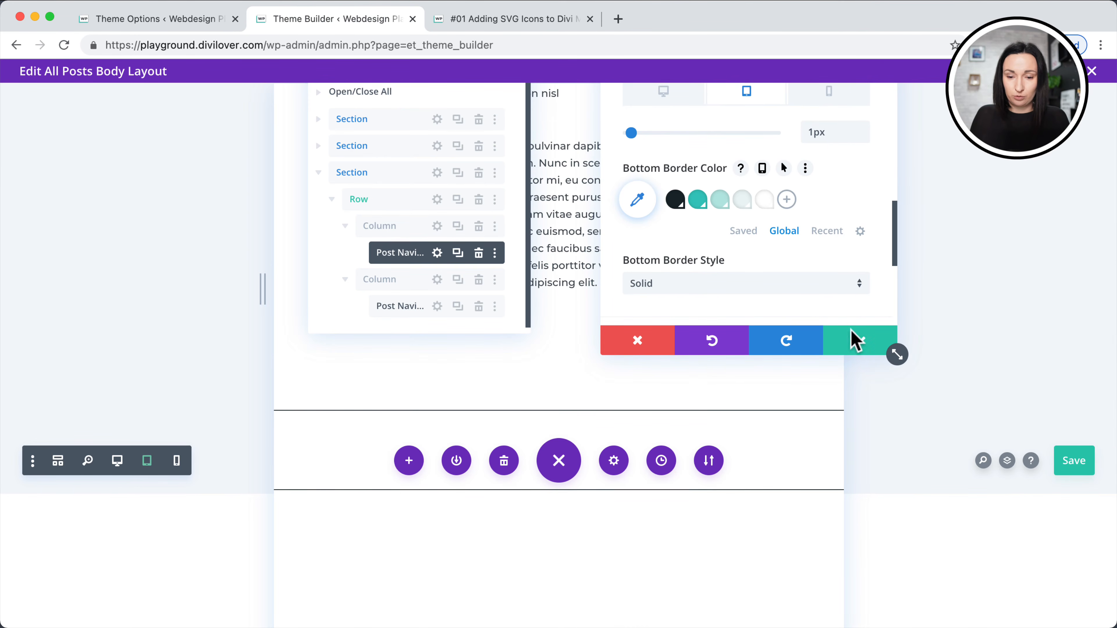
{"action": "scroll", "coordinate": [786, 250], "scroll_direction": "up", "scroll_amount": 5}
{"action": "scroll", "coordinate": [787, 251], "scroll_direction": "down", "scroll_amount": 3}
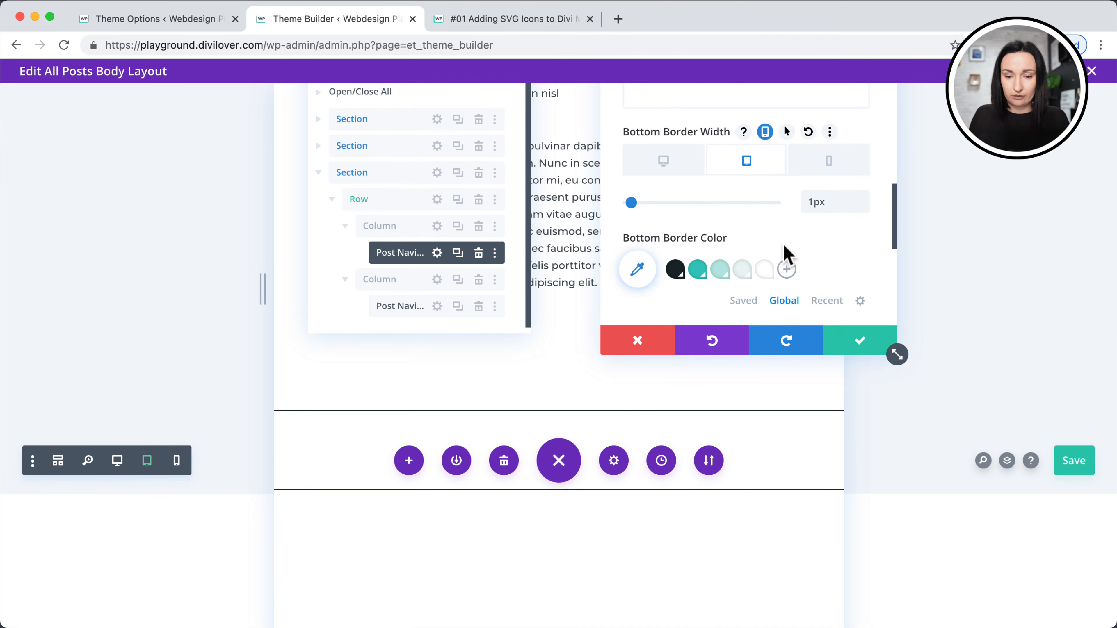
{"action": "left_click", "coordinate": [877, 350]}
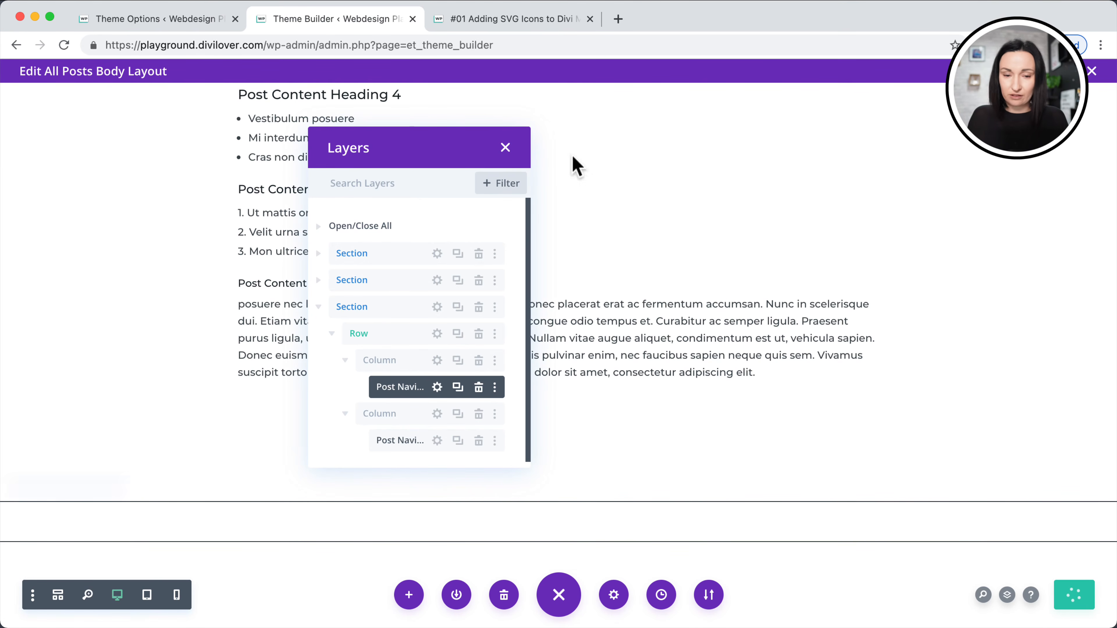
Reload the live post and check the navigation's borders and alignment in the tablet preview and at 1224 px wide.
{"action": "left_click", "coordinate": [467, 25]}
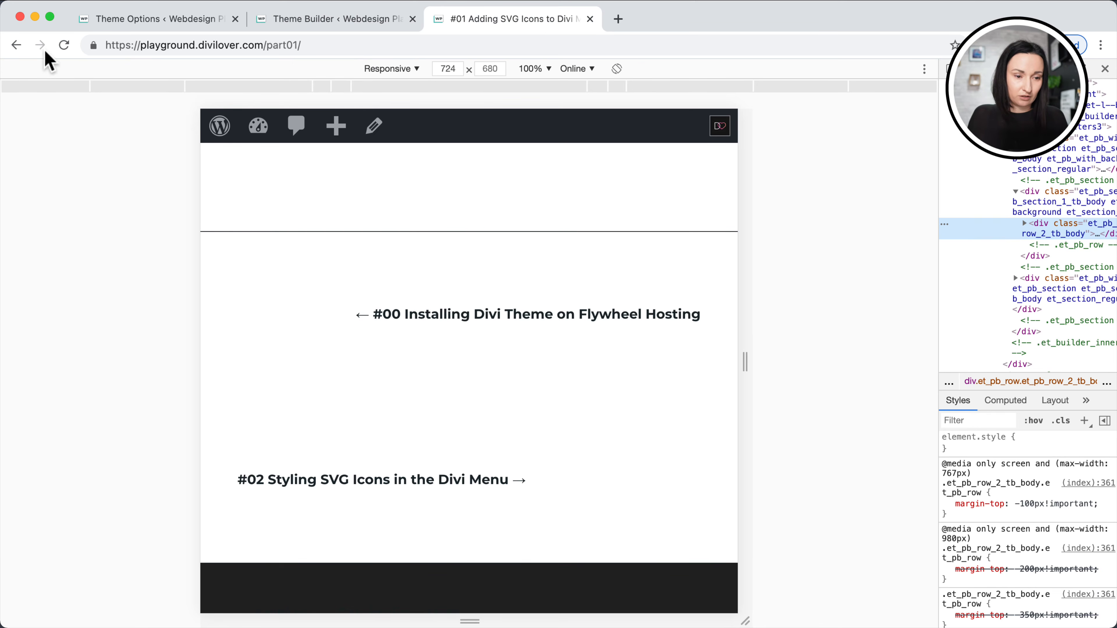
{"action": "left_click", "coordinate": [60, 46]}
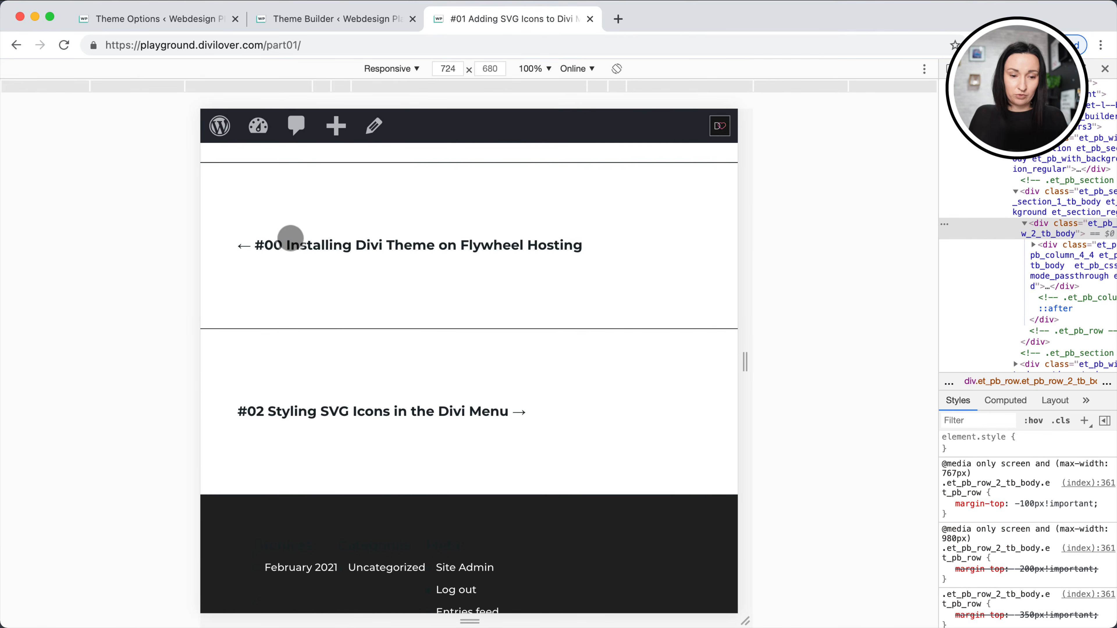
{"action": "left_click_drag", "start_coordinate": [751, 373], "coordinate": [965, 367]}
{"action": "scroll", "coordinate": [830, 386], "scroll_direction": "down", "scroll_amount": 15}
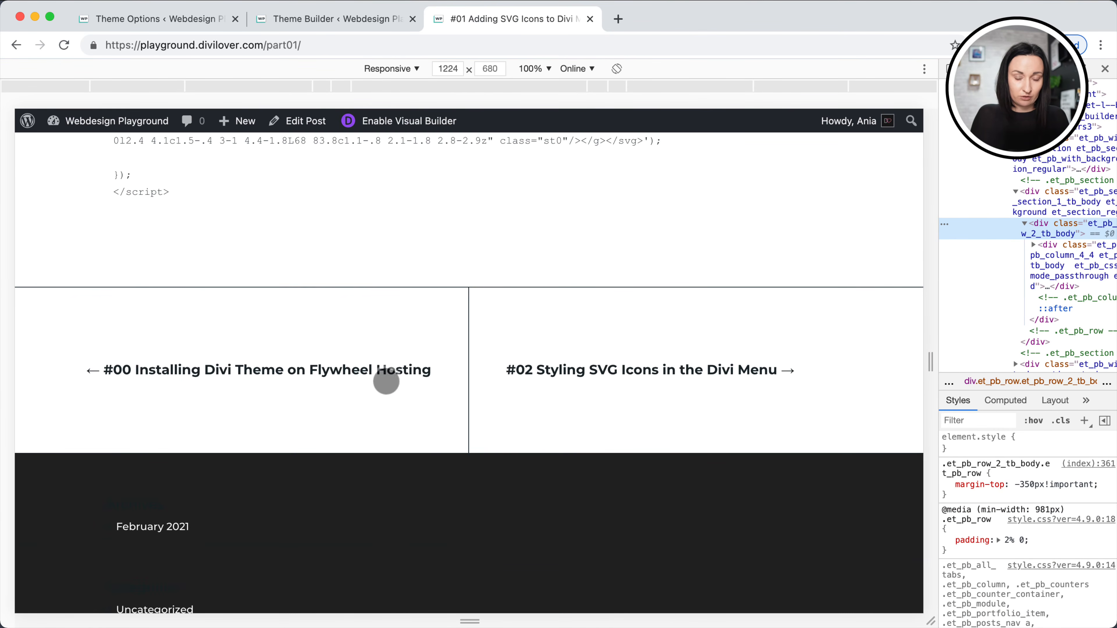
In the Theme Options Custom CSS, copy the span.nav-previous a, span.nav-next a selector and padding line into the 980px media query.
{"action": "left_click", "coordinate": [162, 24]}
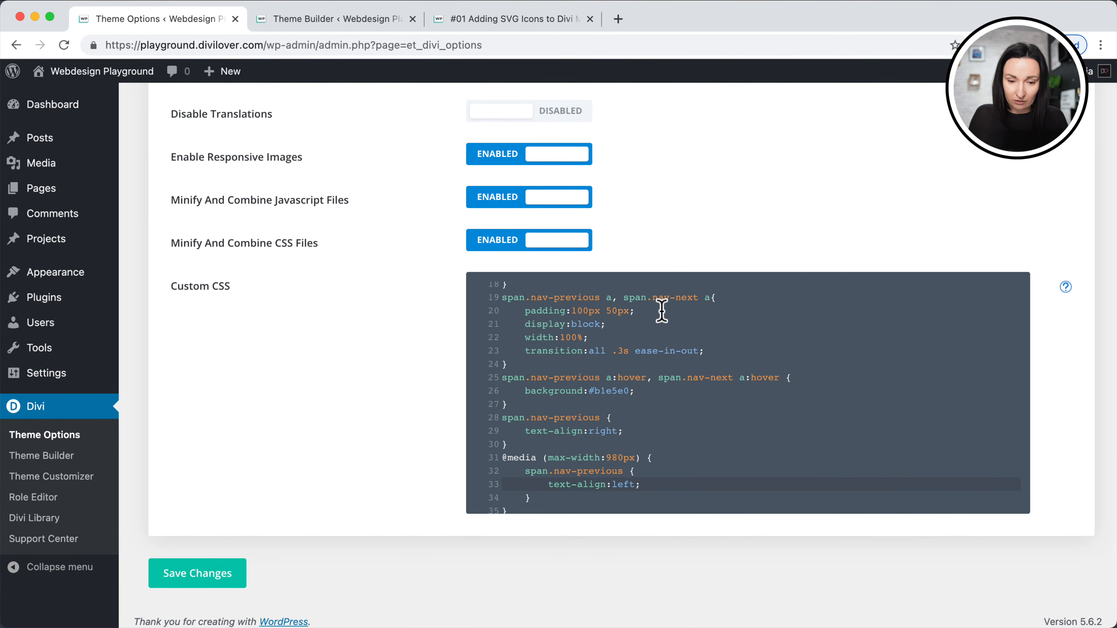
{"action": "left_click_drag", "start_coordinate": [662, 311], "coordinate": [497, 298]}
{"action": "type", "text": "span.nav-previous a, span.nav-next a{     padding:100px 50px;"}
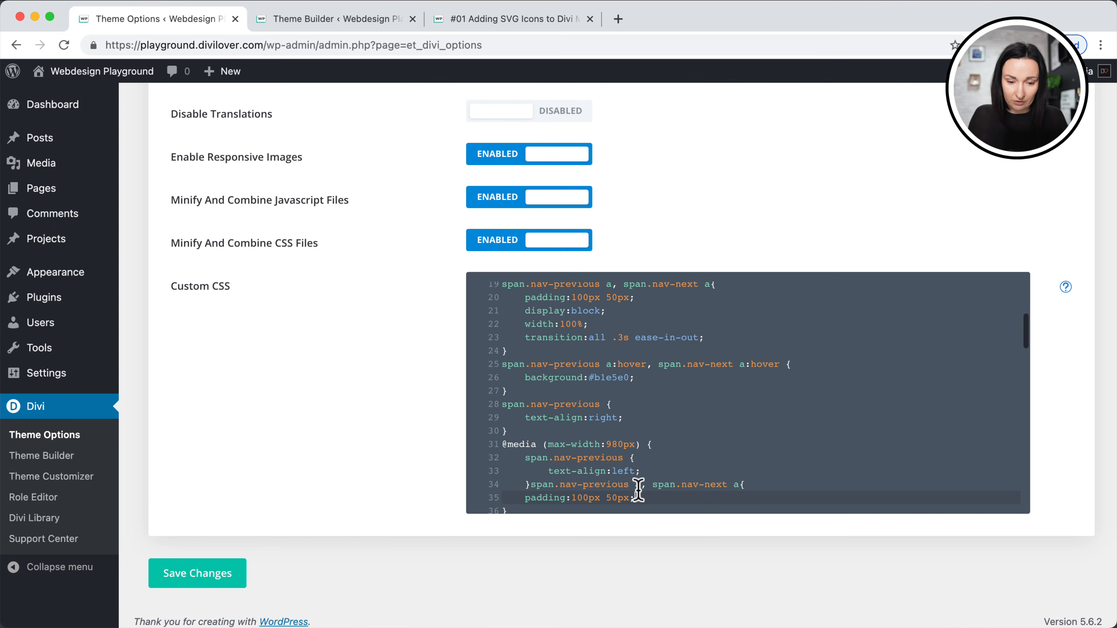
{"action": "key", "text": "Return"}
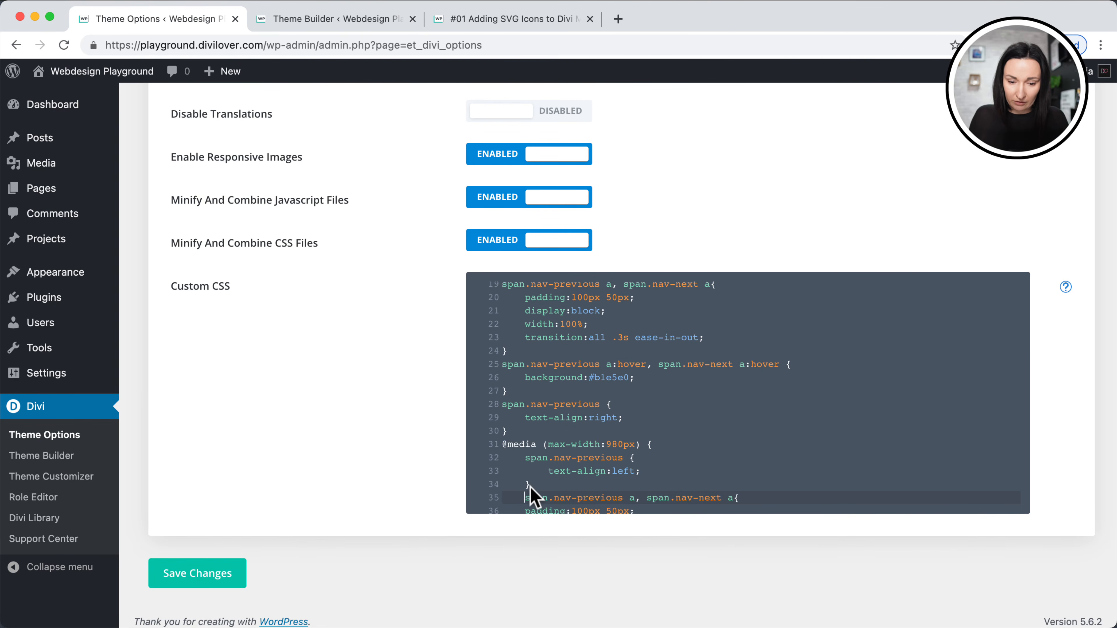
Set the copied rule's padding to 50px, indent and close it inside the media query, and save the changes.
{"action": "scroll", "coordinate": [532, 495], "scroll_direction": "down", "scroll_amount": 4}
{"action": "left_click_drag", "start_coordinate": [604, 377], "coordinate": [571, 378]}
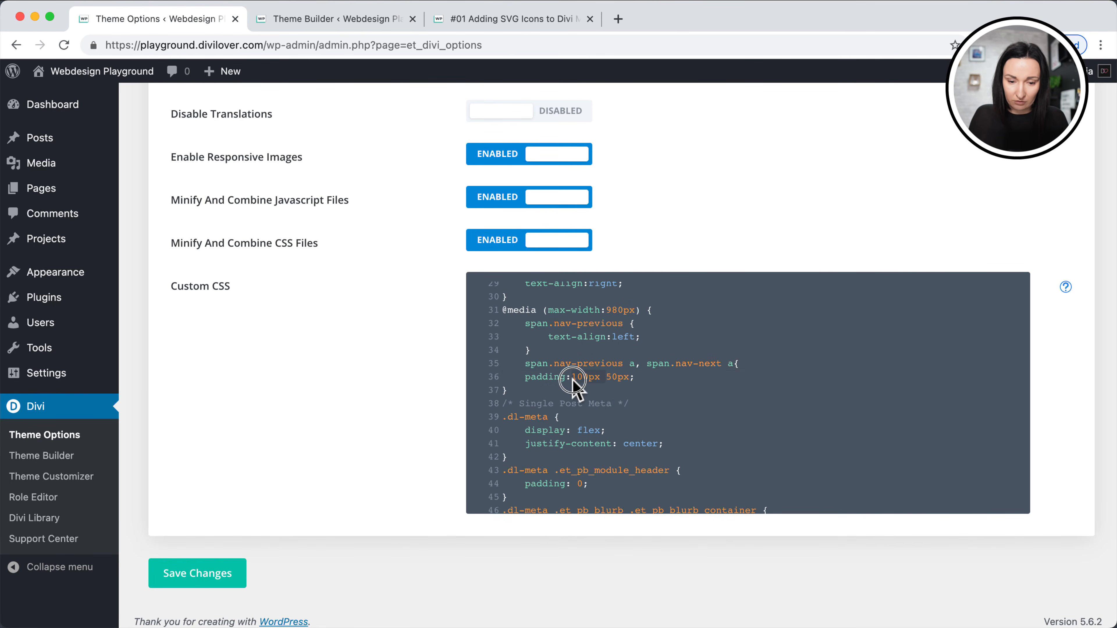
{"action": "key", "text": "Return"}
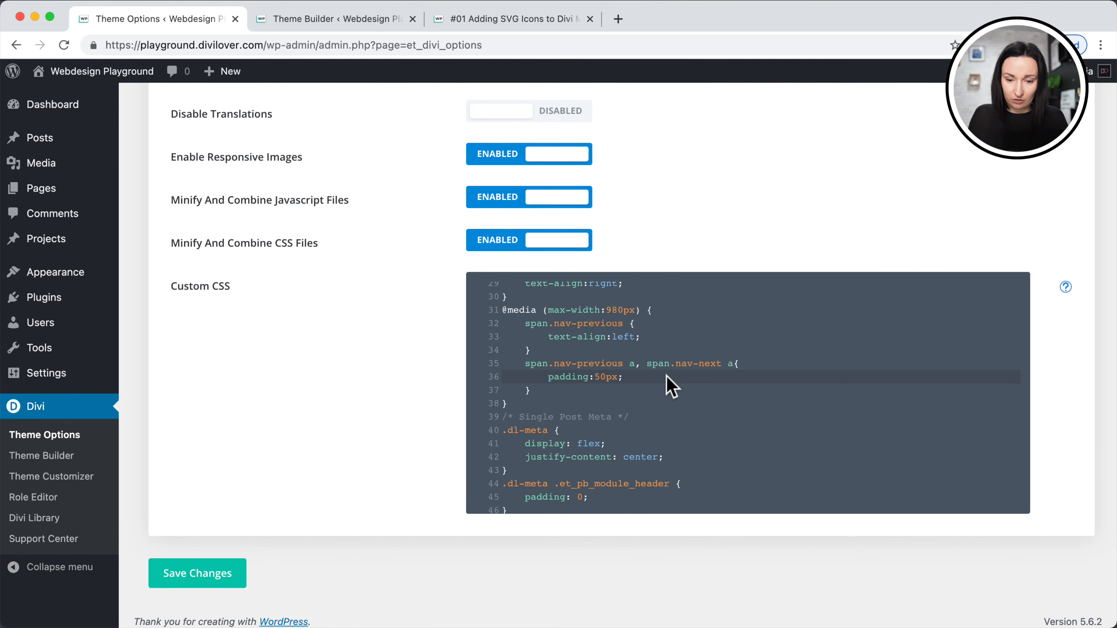
{"action": "left_click", "coordinate": [225, 572]}
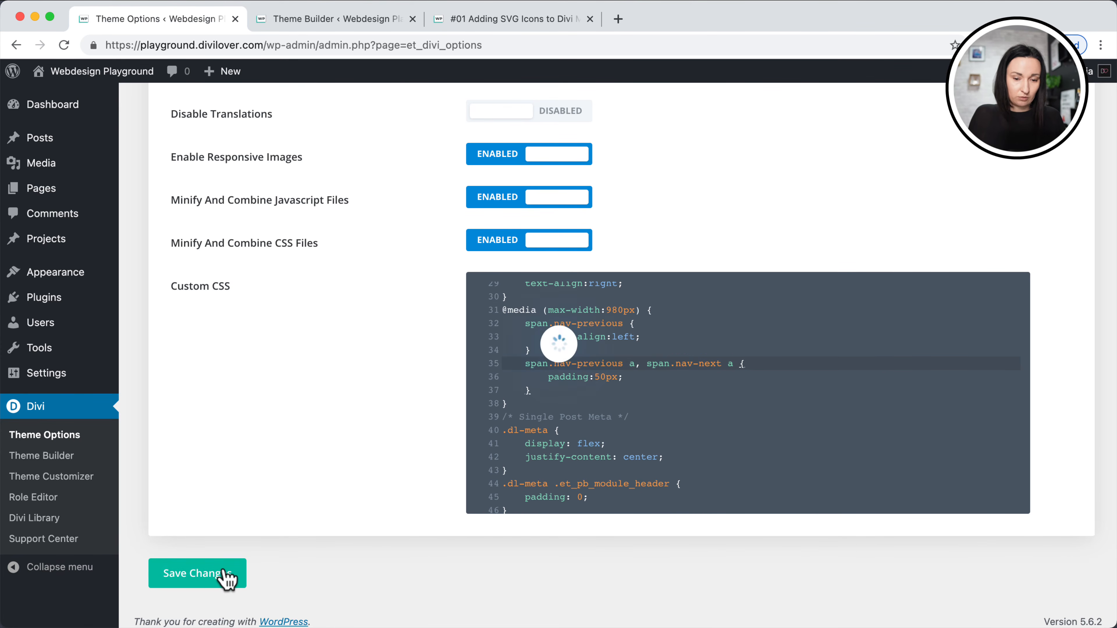
Reload the live post and compare the navigation's padding at preview widths of 662 px and 1136 px.
{"action": "left_click", "coordinate": [261, 23]}
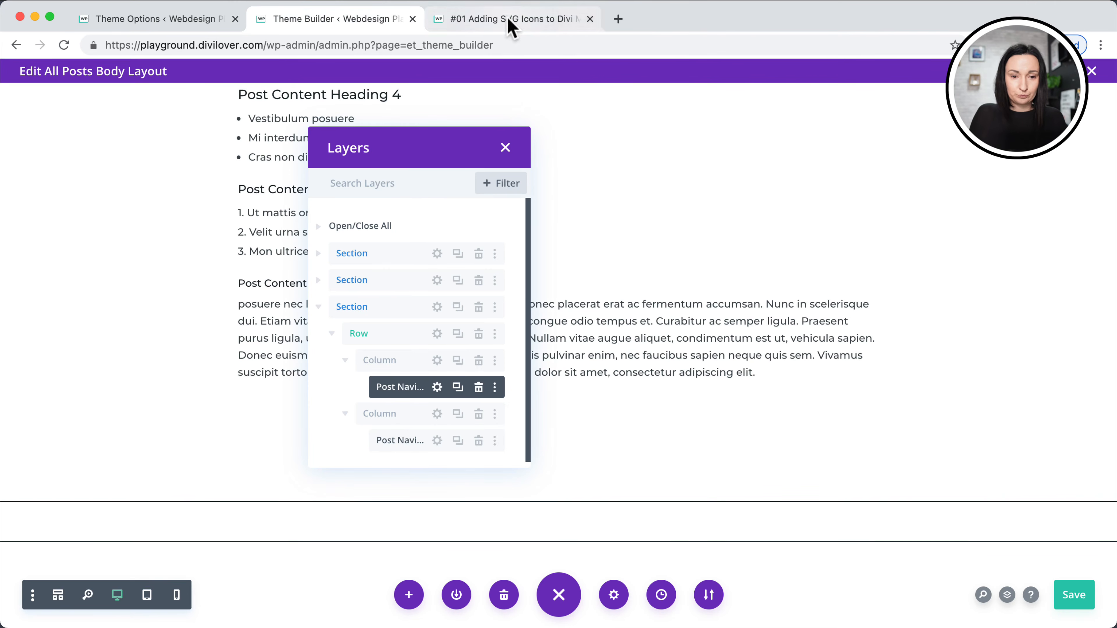
{"action": "left_click", "coordinate": [486, 21]}
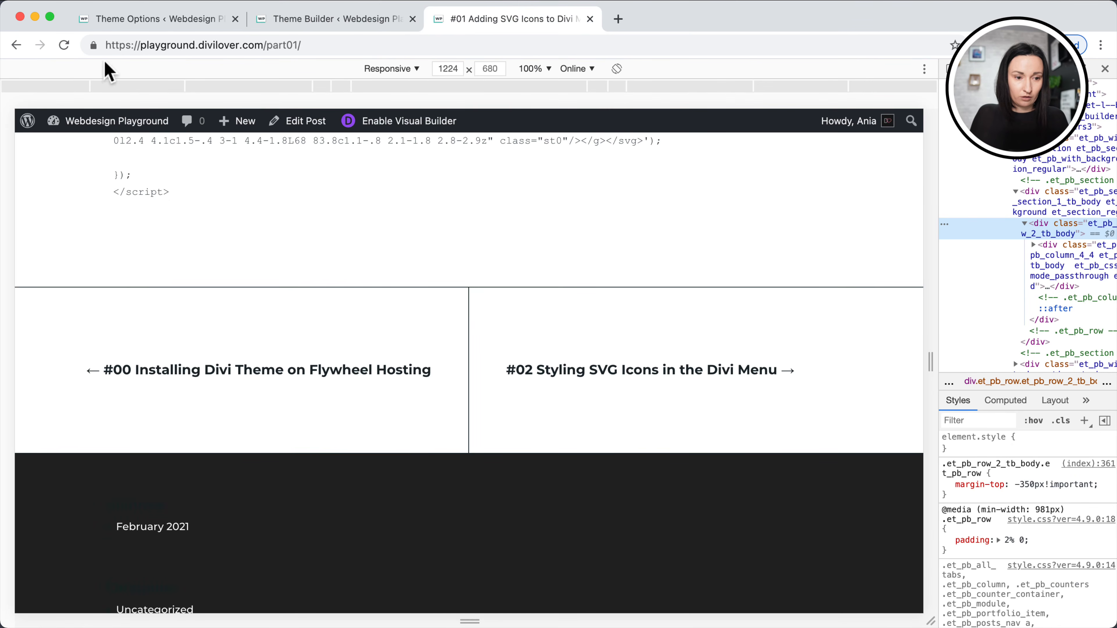
{"action": "left_click", "coordinate": [70, 49]}
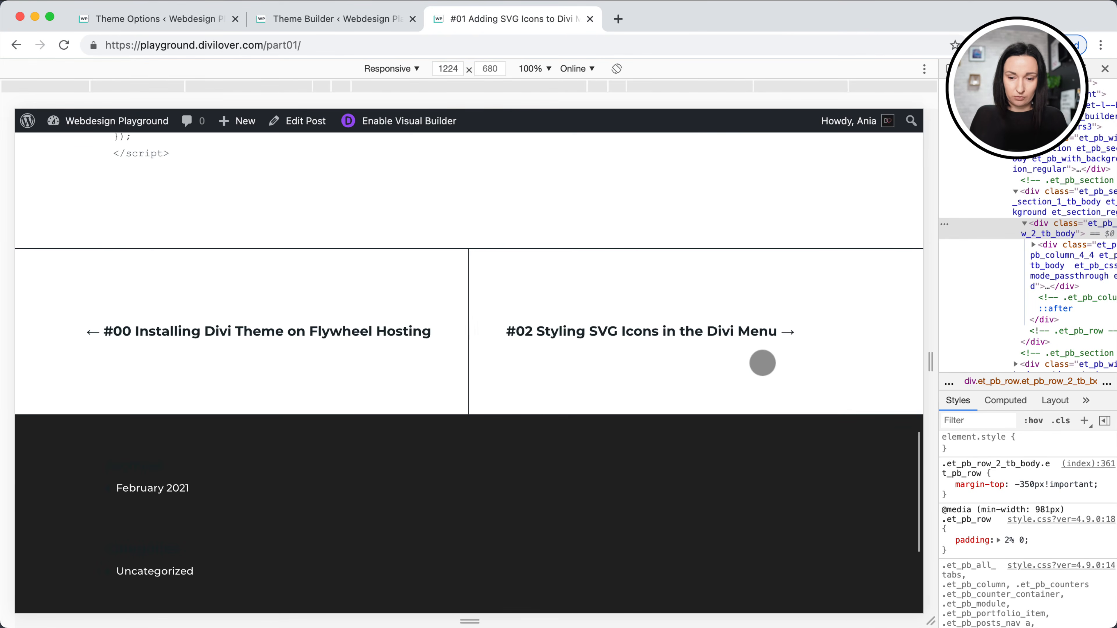
{"action": "left_click_drag", "start_coordinate": [929, 362], "coordinate": [720, 352]}
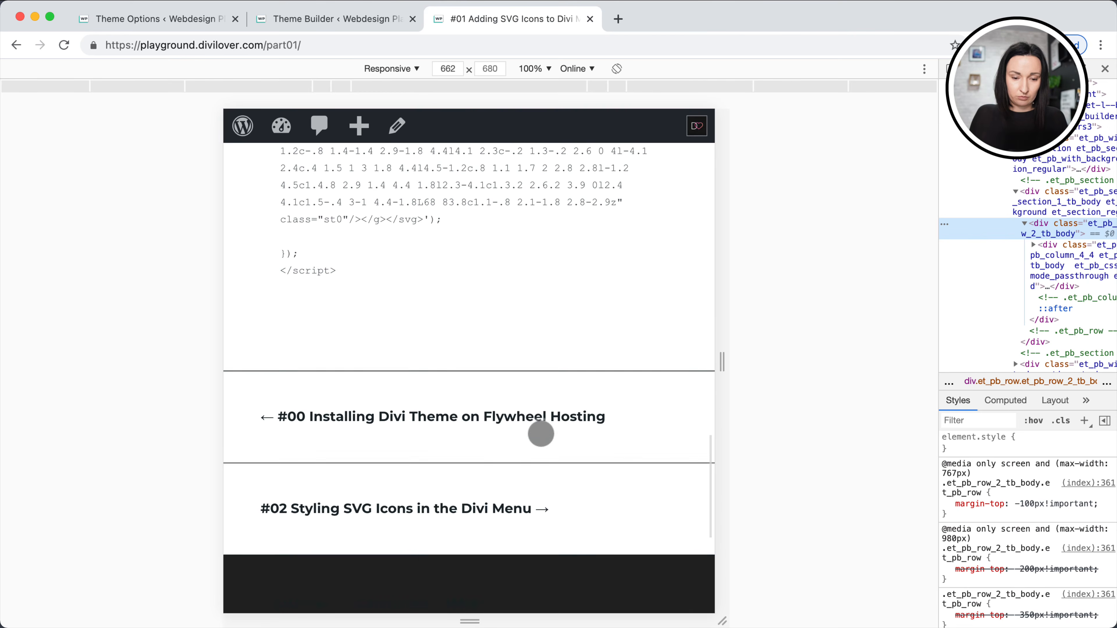
{"action": "left_click_drag", "start_coordinate": [720, 365], "coordinate": [899, 356]}
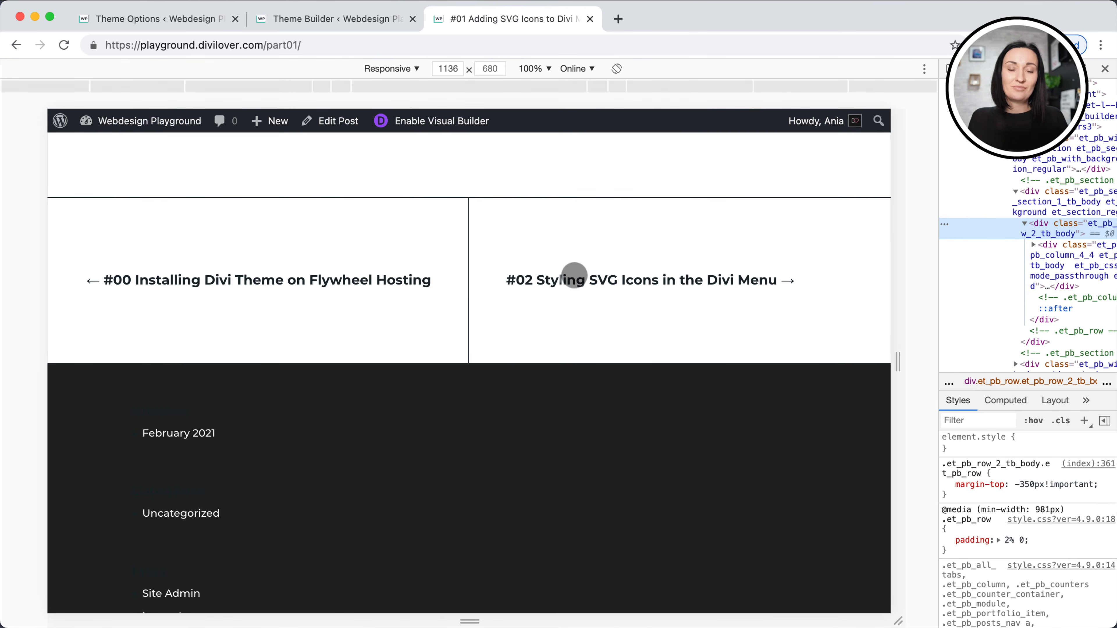
In the Theme Builder post layout, add a new section below the navigation with a one-column row and a Comments module.
{"action": "left_click", "coordinate": [313, 25]}
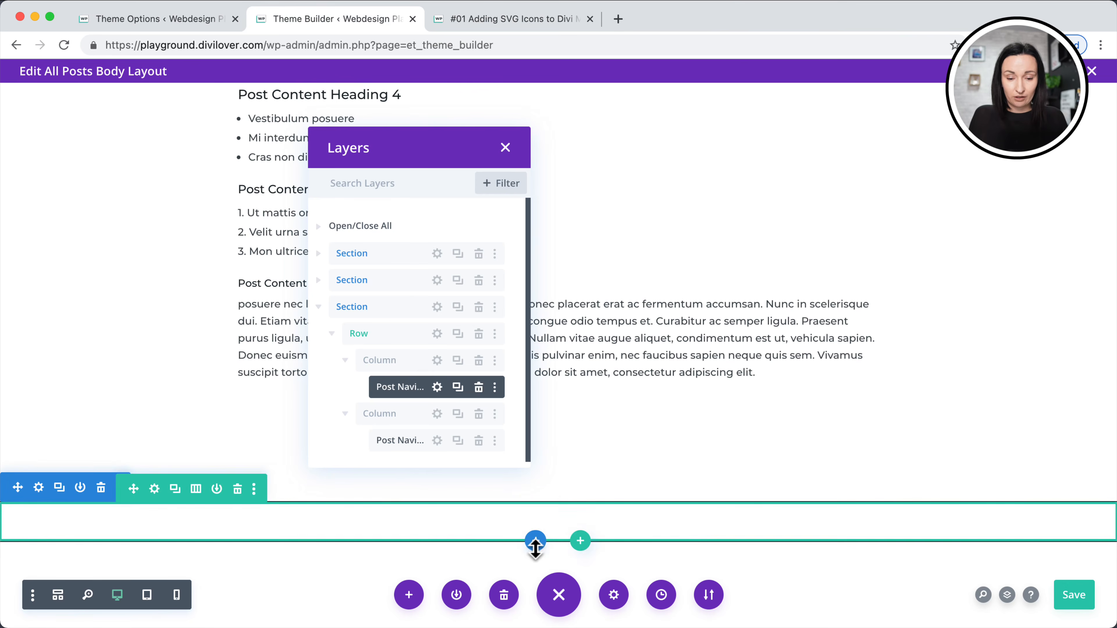
{"action": "left_click", "coordinate": [534, 542]}
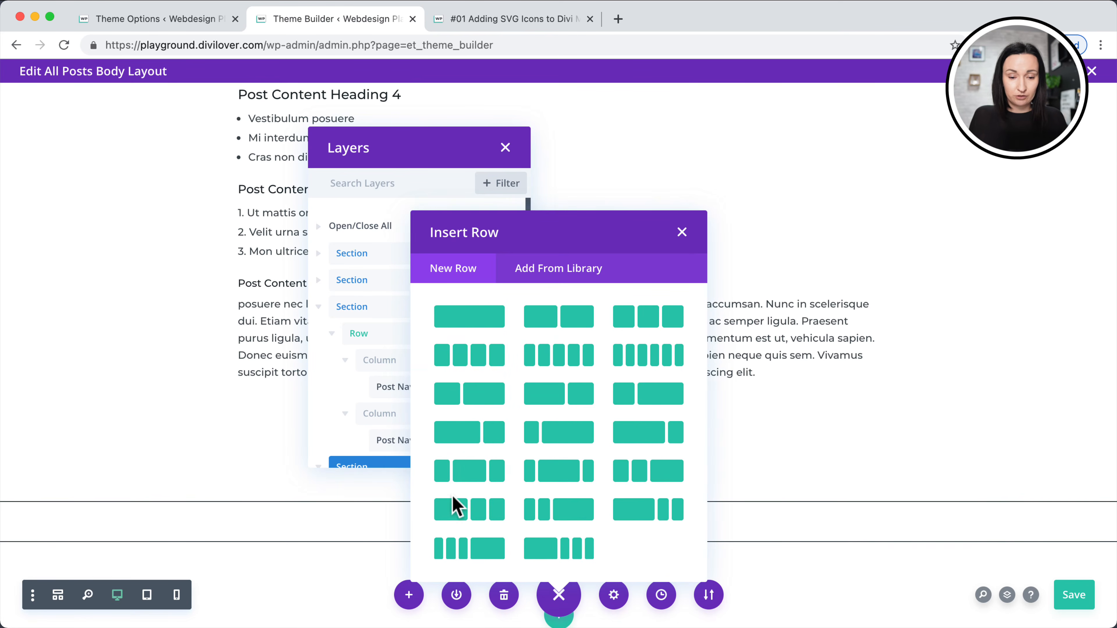
{"action": "left_click", "coordinate": [470, 319]}
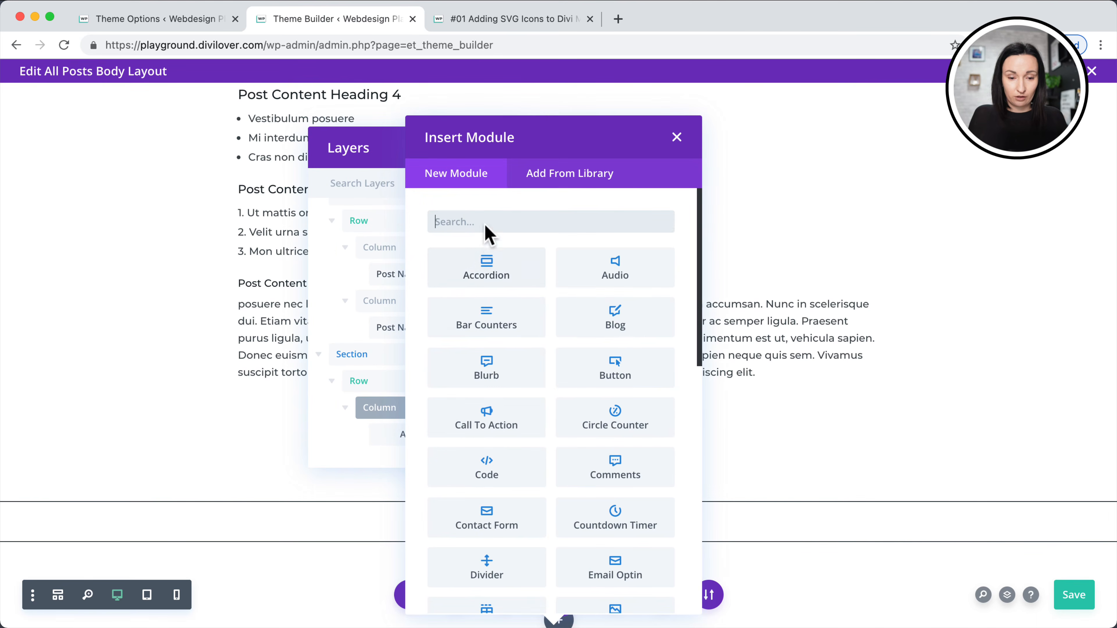
{"action": "left_click", "coordinate": [485, 221]}
{"action": "type", "text": "comm"}
{"action": "left_click", "coordinate": [484, 278]}
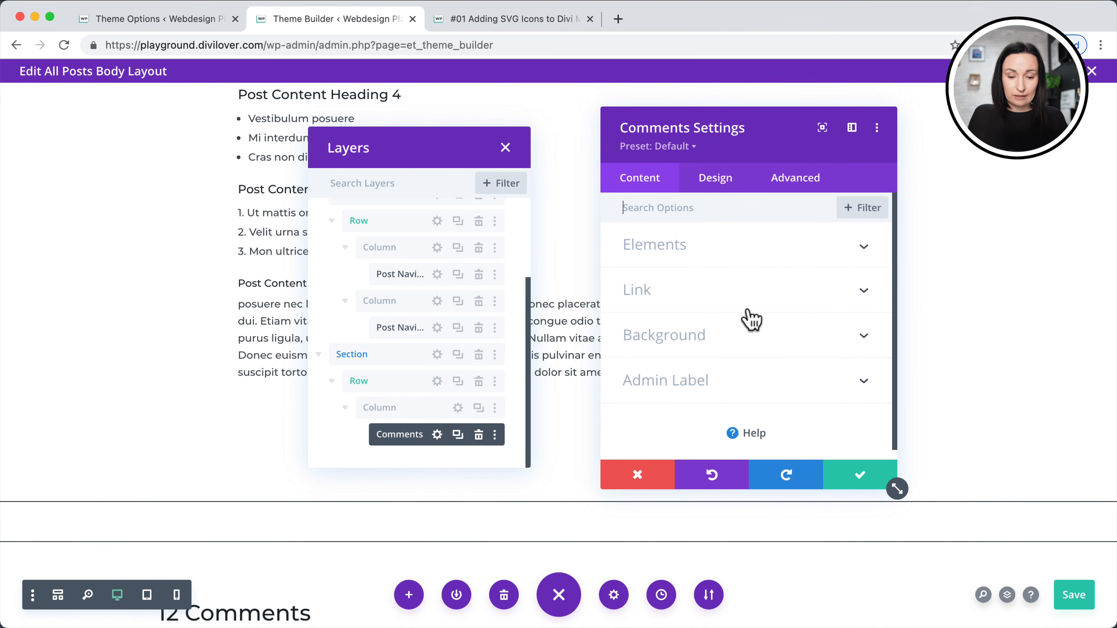
In the Comments module's design settings, set the Form Title Font to Bebas Neue.
{"action": "scroll", "coordinate": [752, 320], "scroll_direction": "down", "scroll_amount": 1}
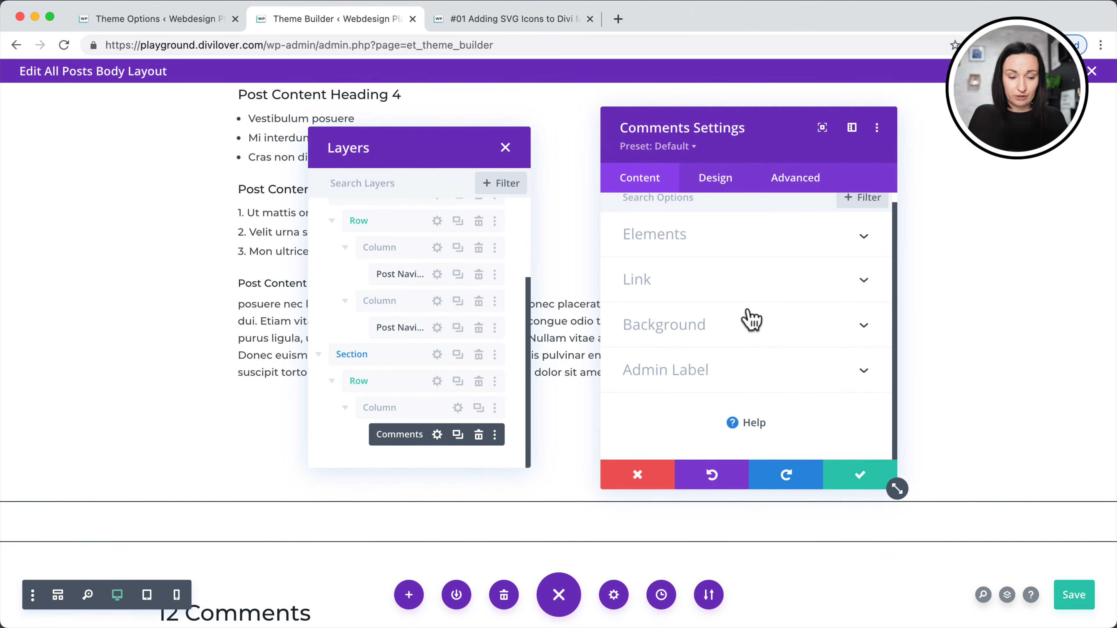
{"action": "left_click", "coordinate": [720, 187]}
{"action": "scroll", "coordinate": [707, 365], "scroll_direction": "down", "scroll_amount": 3}
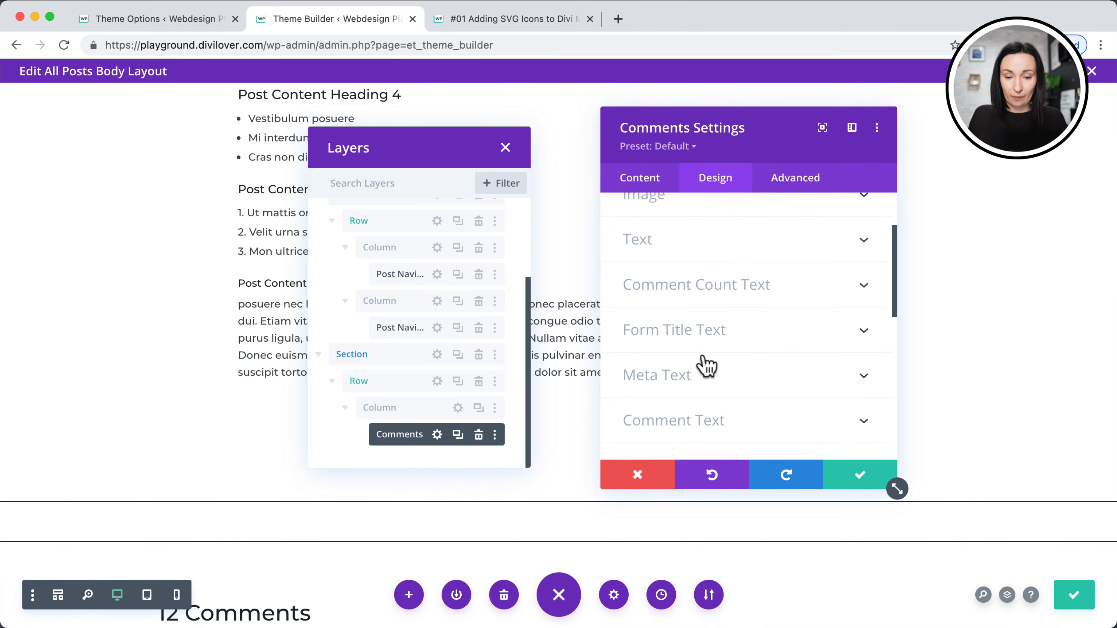
{"action": "scroll", "coordinate": [732, 343], "scroll_direction": "up", "scroll_amount": 1}
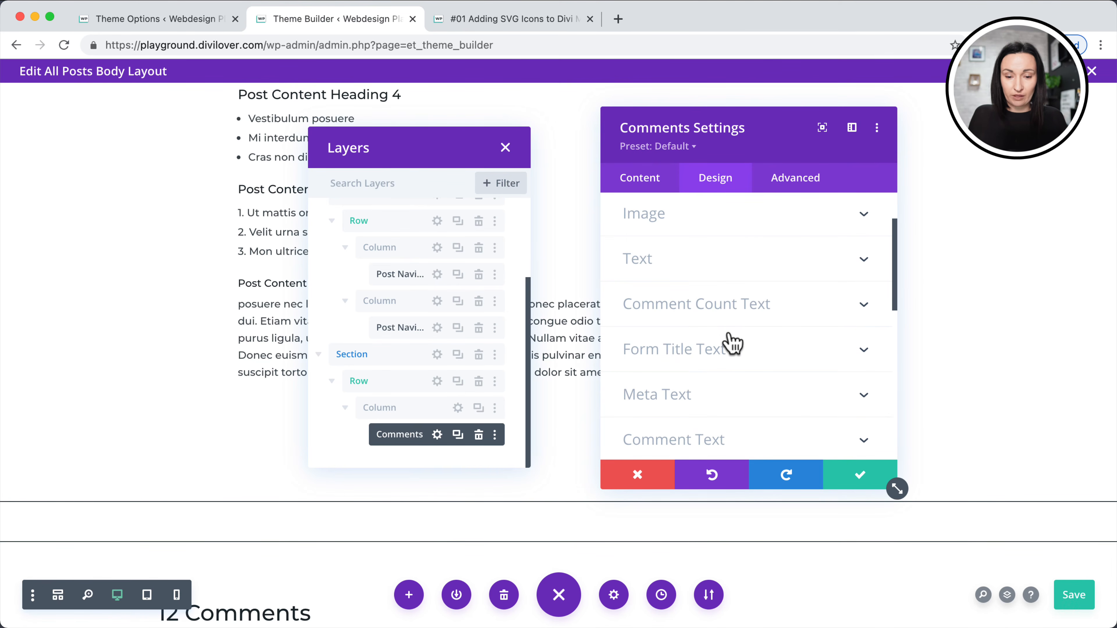
{"action": "left_click", "coordinate": [753, 354]}
{"action": "left_click", "coordinate": [726, 326]}
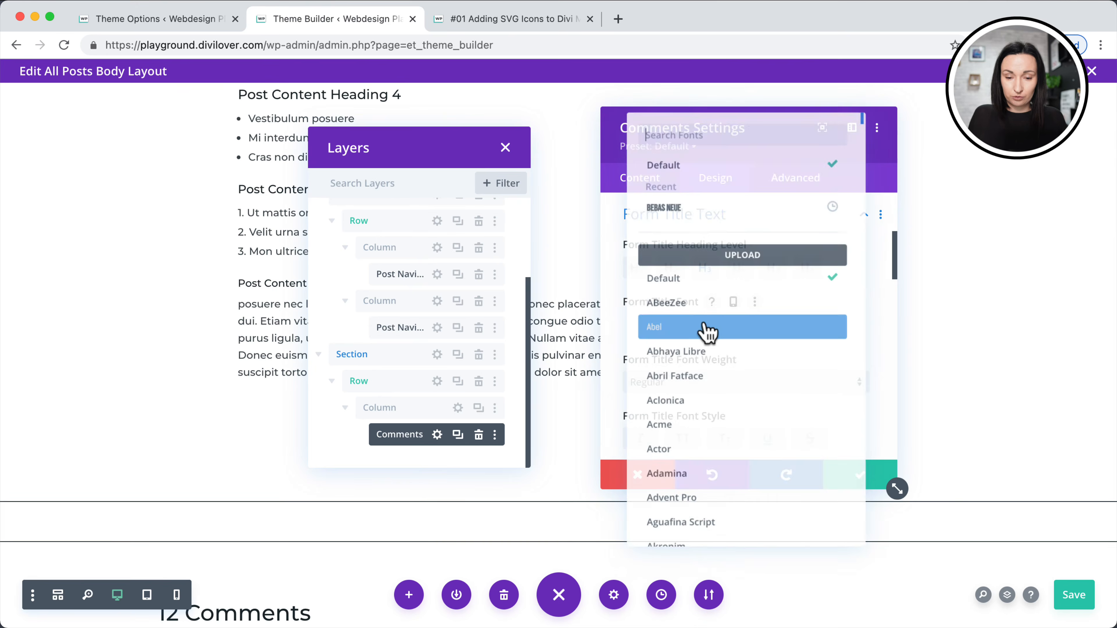
{"action": "left_click", "coordinate": [684, 209]}
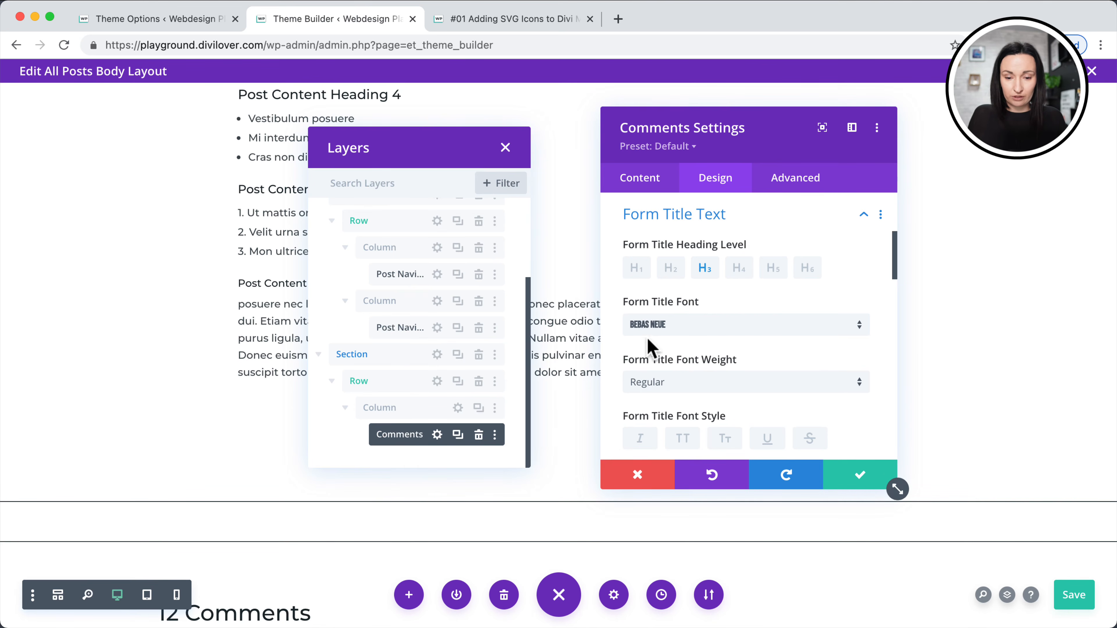
Reset the Comments module's Form Title Font to Default and set the Comment Count Font to Bebas Neue.
{"action": "left_click", "coordinate": [656, 324]}
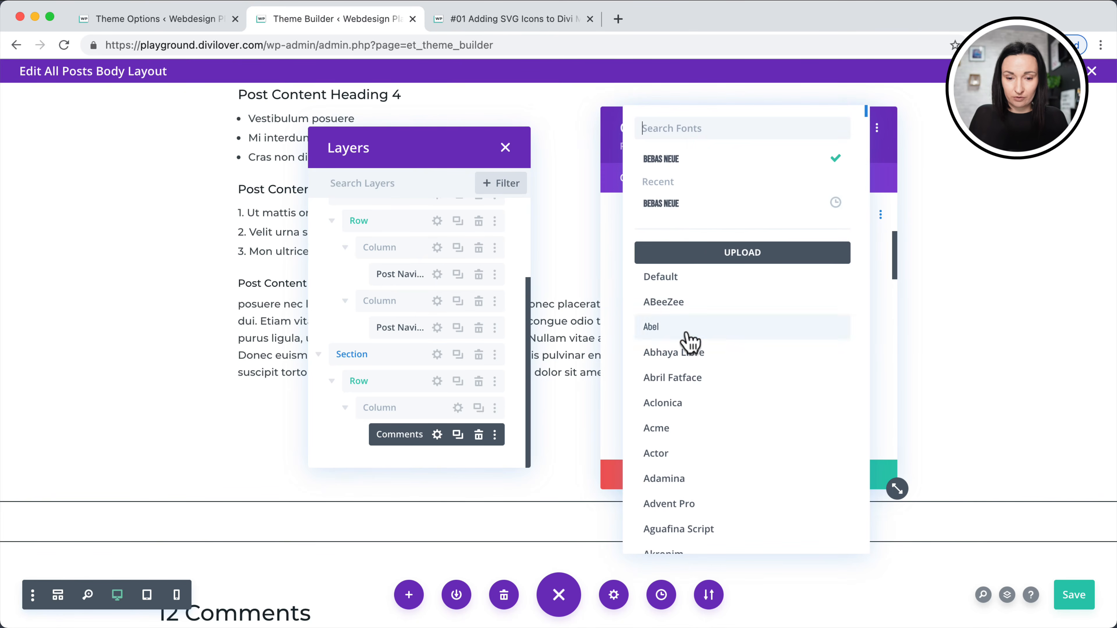
{"action": "left_click", "coordinate": [691, 277]}
{"action": "scroll", "coordinate": [706, 350], "scroll_direction": "up", "scroll_amount": 3}
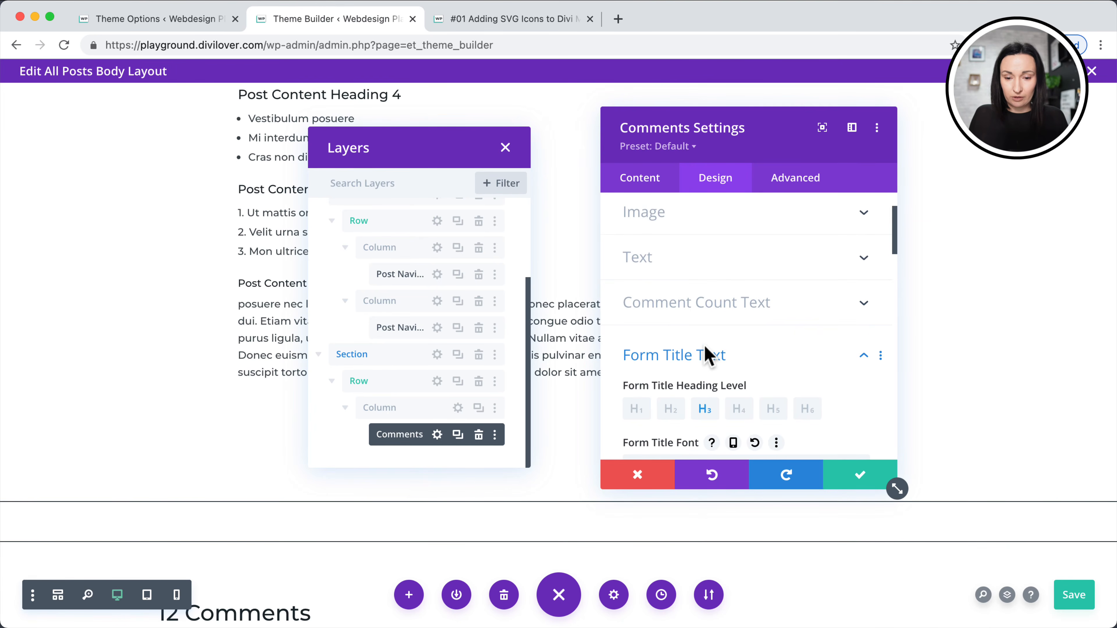
{"action": "left_click", "coordinate": [730, 305]}
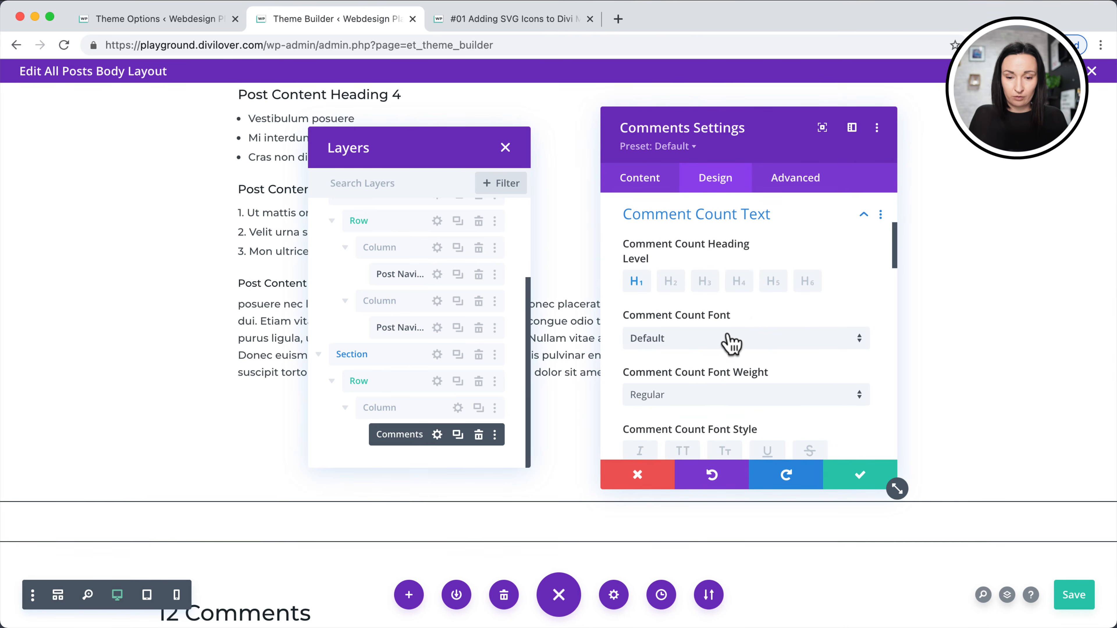
{"action": "left_click", "coordinate": [673, 341]}
{"action": "left_click", "coordinate": [671, 207]}
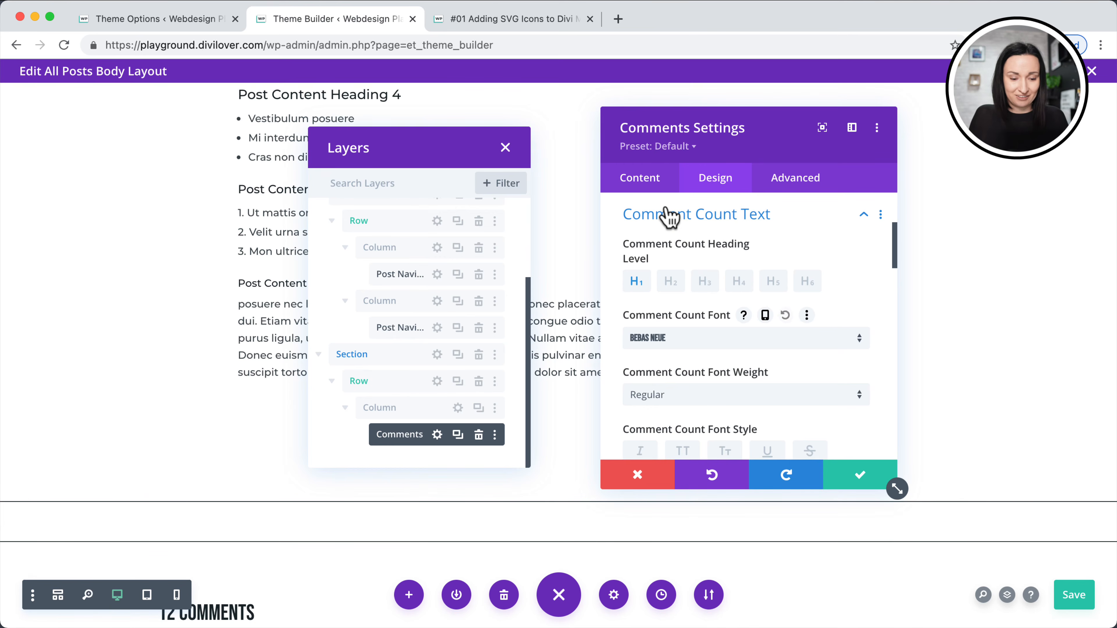
Set the Comment Count Text Size to 50px for desktop.
{"action": "scroll", "coordinate": [738, 396], "scroll_direction": "down", "scroll_amount": 7}
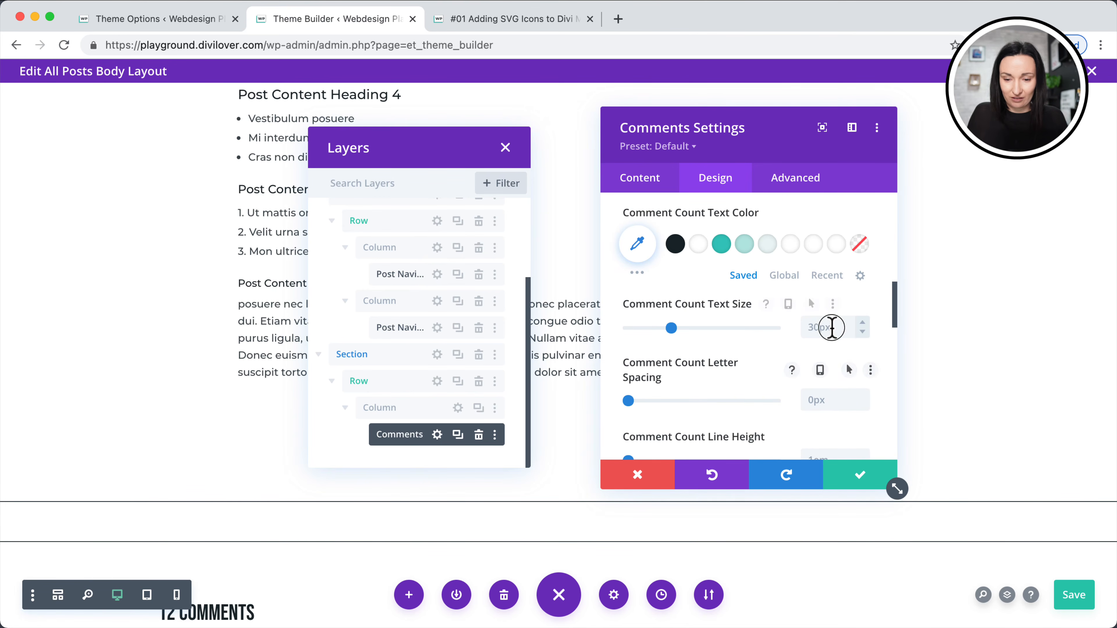
{"action": "left_click", "coordinate": [832, 327]}
{"action": "type", "text": "p50"}
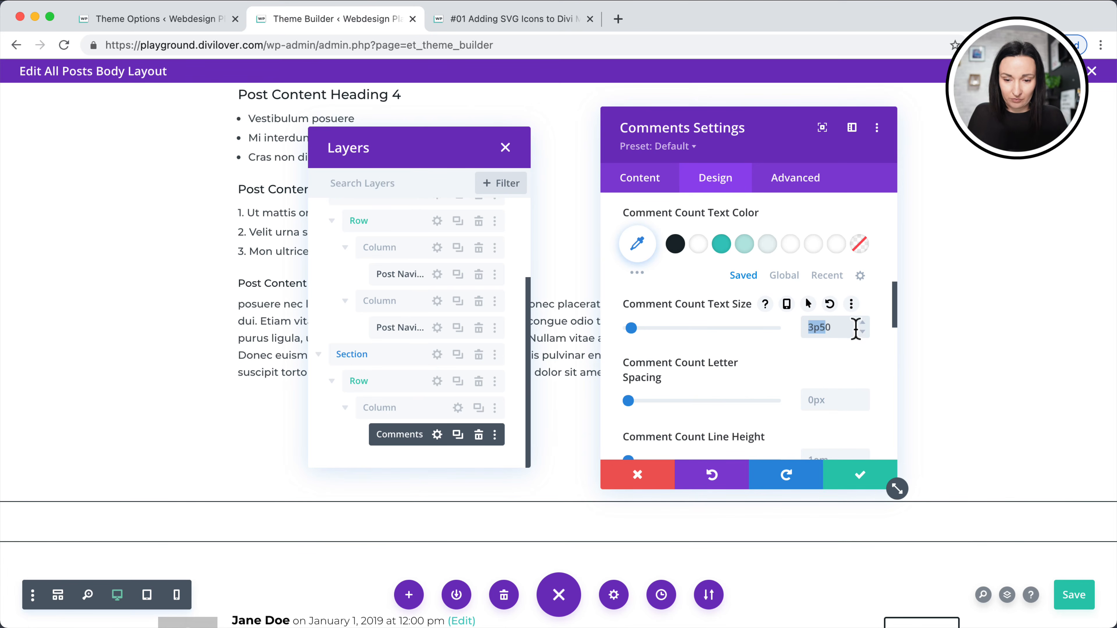
{"action": "left_click_drag", "start_coordinate": [855, 330], "coordinate": [707, 328]}
{"action": "type", "text": "50"}
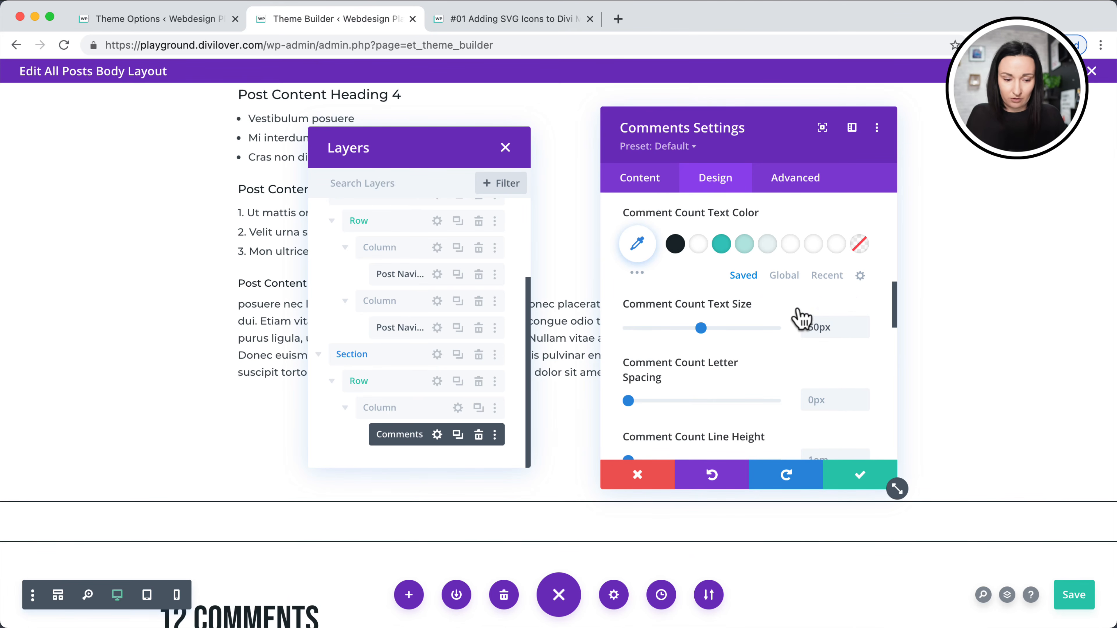
Give the Comment Count Text Size responsive values of 40px on tablet and 30px on phone.
{"action": "left_click", "coordinate": [787, 306]}
{"action": "left_click", "coordinate": [748, 335]}
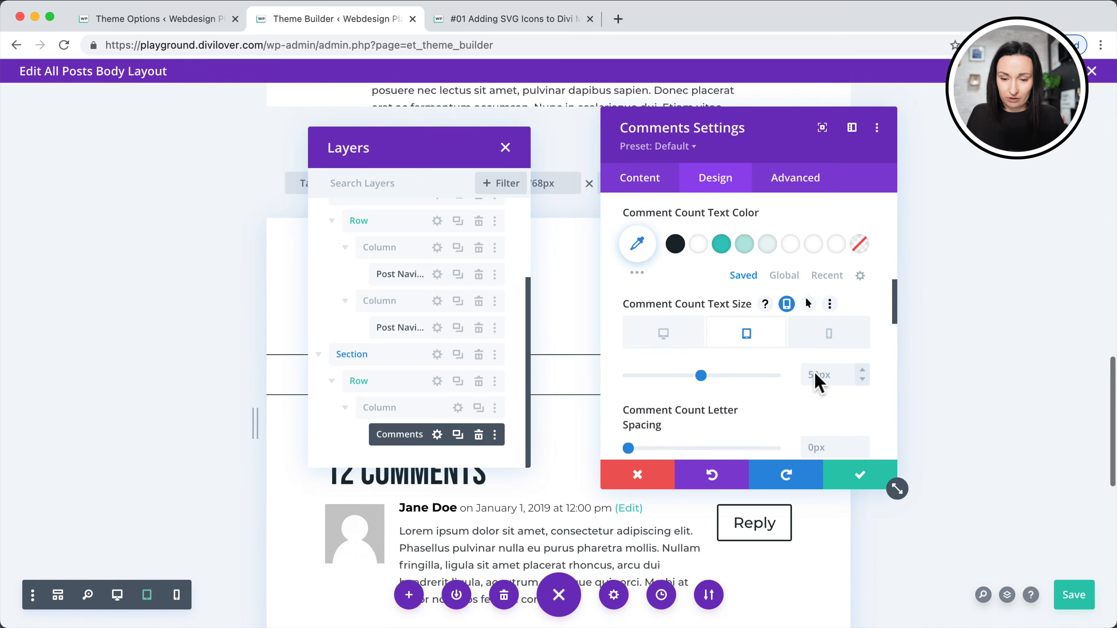
{"action": "left_click", "coordinate": [819, 375]}
{"action": "type", "text": "40"}
{"action": "left_click", "coordinate": [829, 334]}
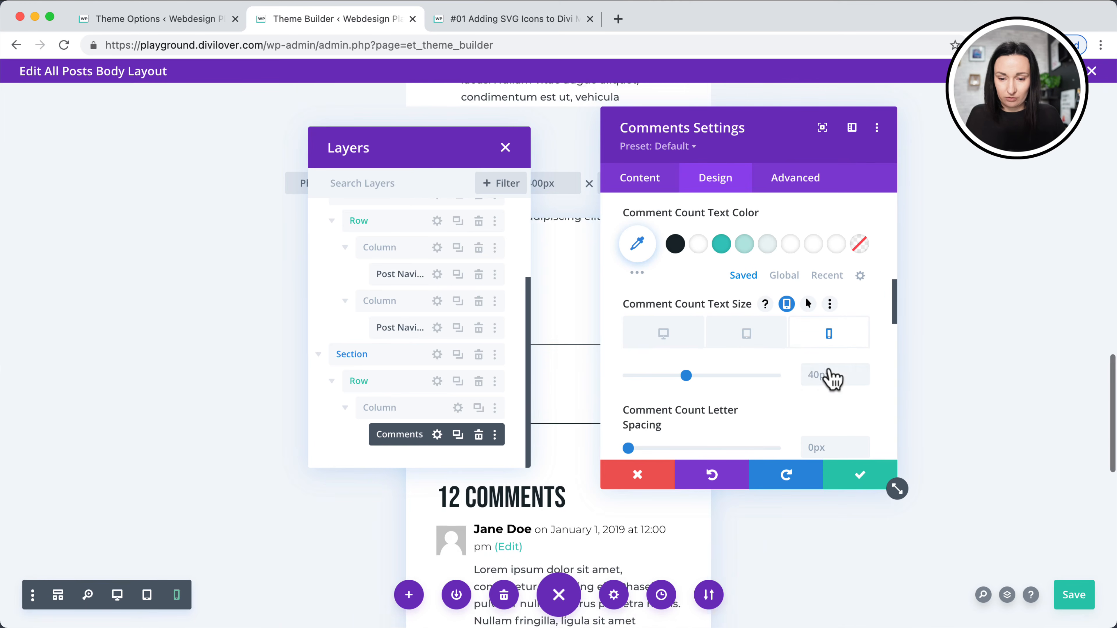
{"action": "left_click", "coordinate": [829, 374]}
{"action": "left_click", "coordinate": [824, 396]}
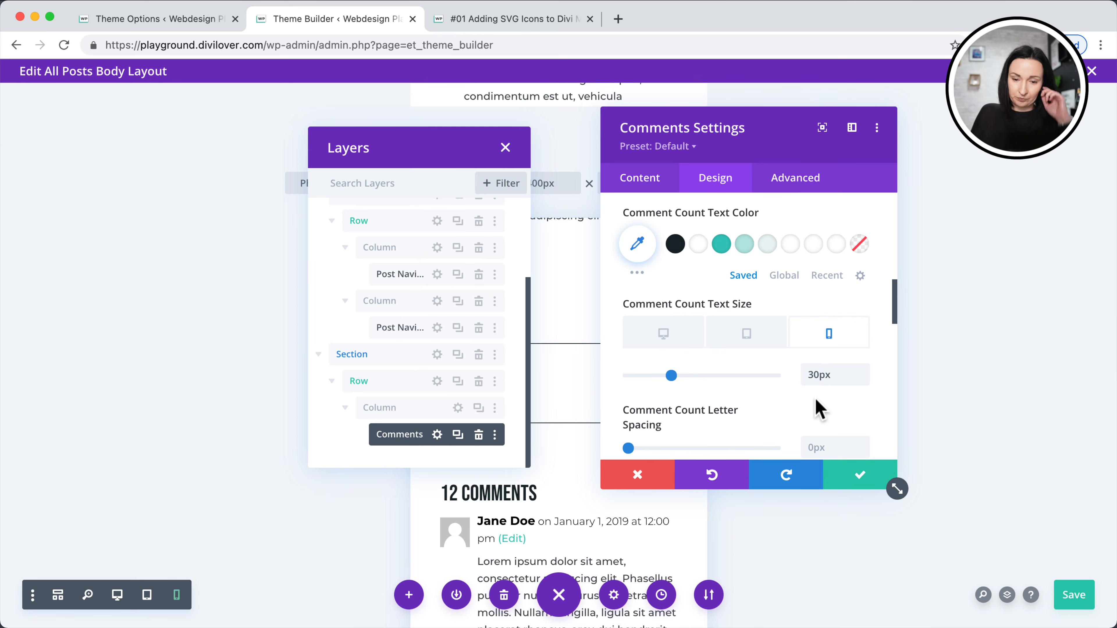
In the comment form's field settings, set the background color to white #ffffff and the text color to the saved near-black.
{"action": "scroll", "coordinate": [819, 409], "scroll_direction": "down", "scroll_amount": 1}
{"action": "scroll", "coordinate": [815, 398], "scroll_direction": "down", "scroll_amount": 10}
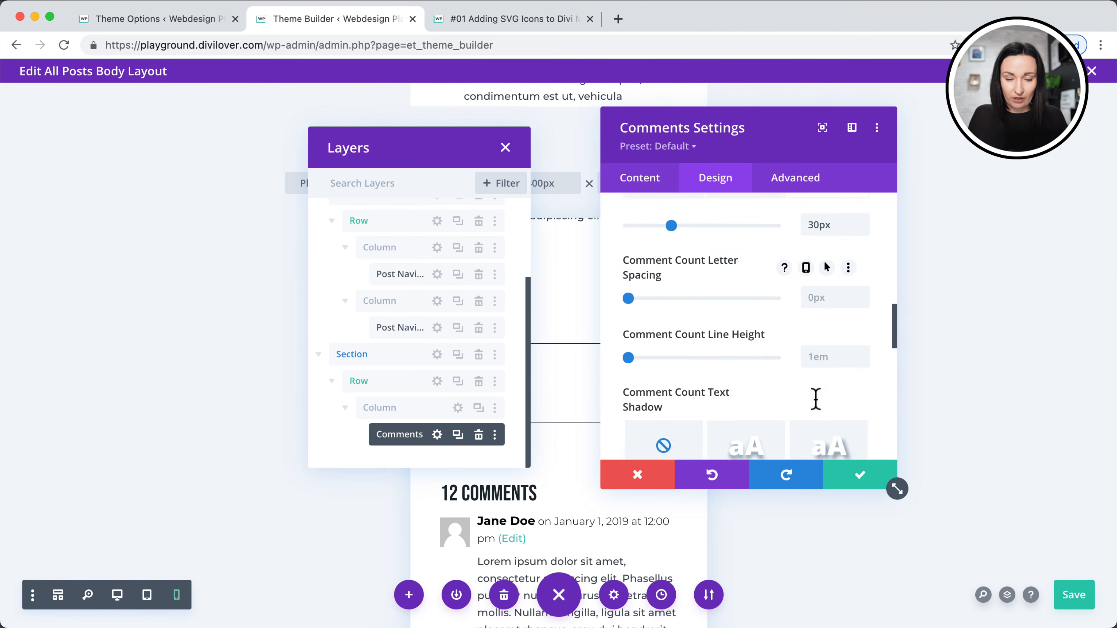
{"action": "scroll", "coordinate": [817, 409], "scroll_direction": "up", "scroll_amount": 3}
{"action": "scroll", "coordinate": [819, 412], "scroll_direction": "up", "scroll_amount": 10}
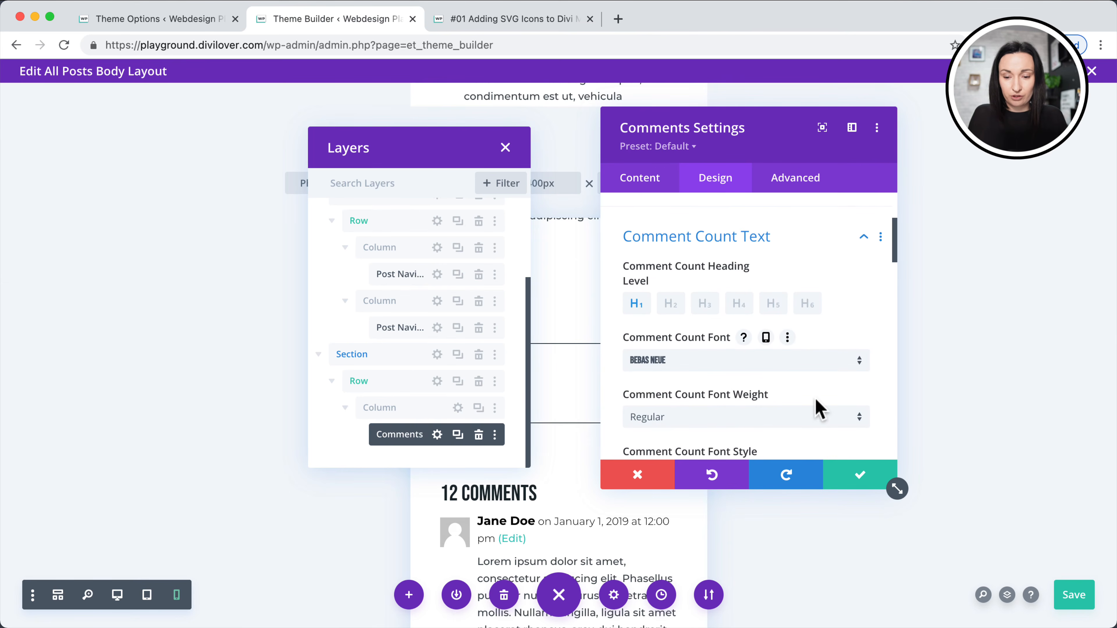
{"action": "scroll", "coordinate": [762, 306], "scroll_direction": "up", "scroll_amount": 3}
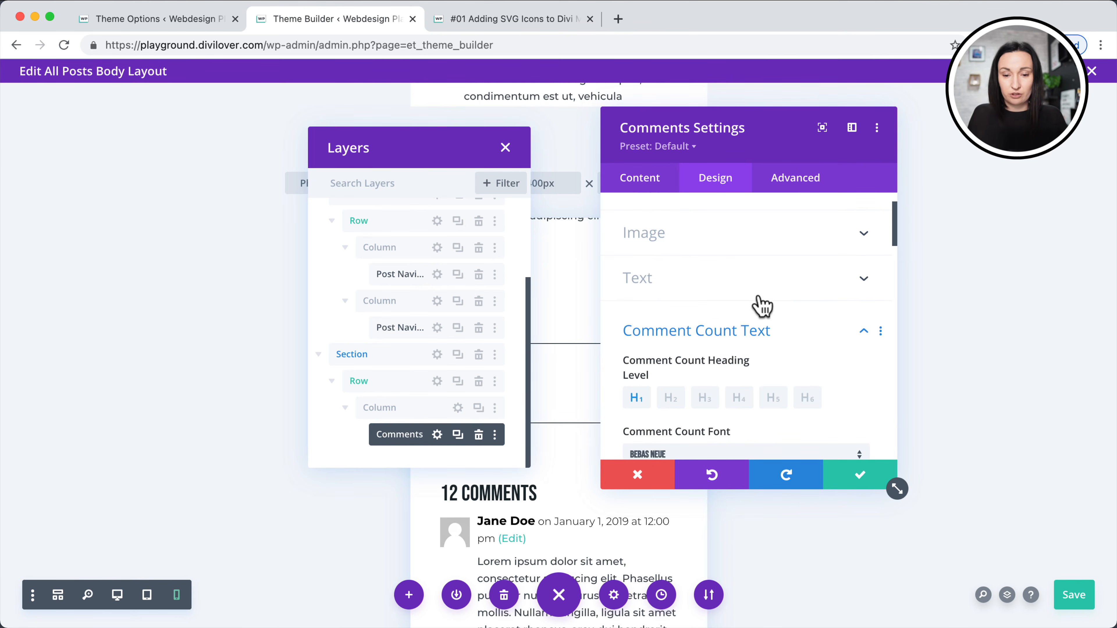
{"action": "left_click", "coordinate": [782, 333]}
{"action": "scroll", "coordinate": [756, 312], "scroll_direction": "up", "scroll_amount": 3}
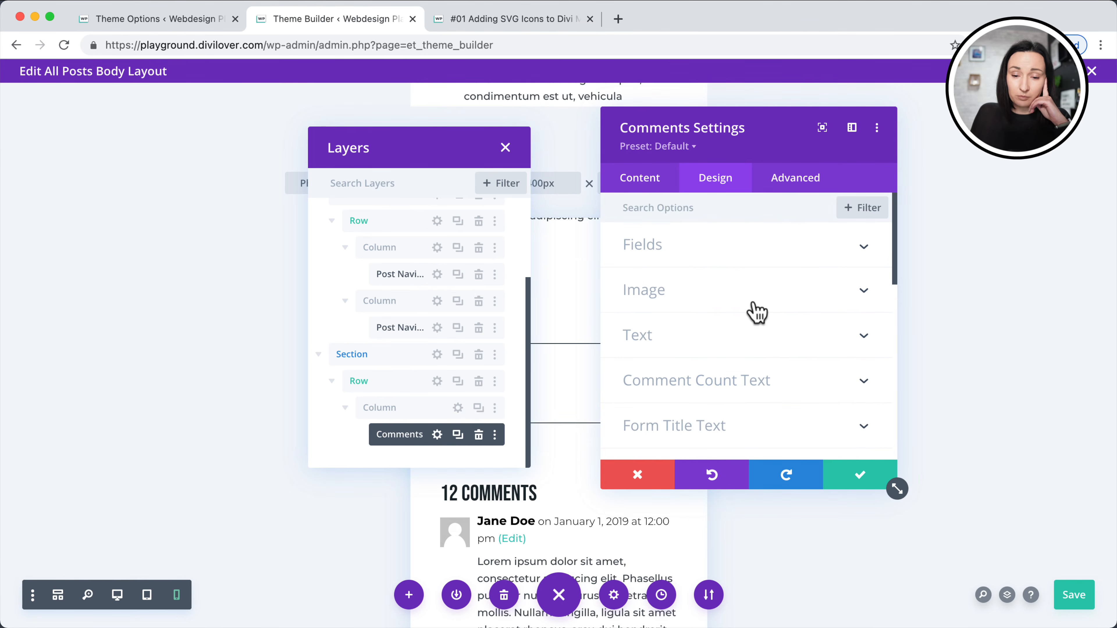
{"action": "left_click", "coordinate": [731, 258]}
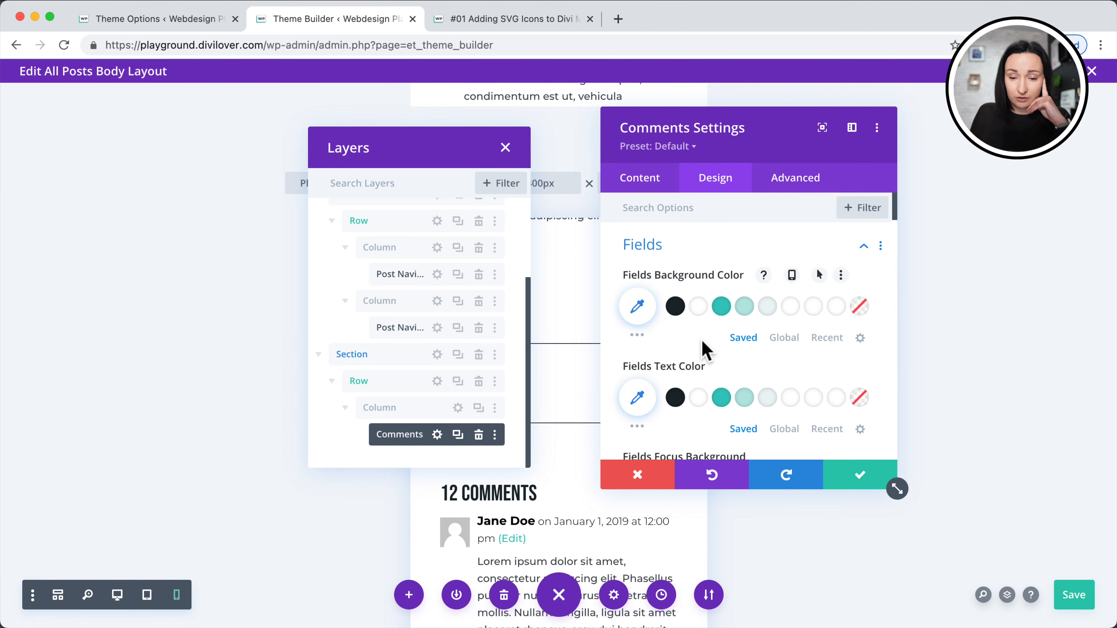
{"action": "left_click", "coordinate": [699, 308]}
{"action": "scroll", "coordinate": [706, 352], "scroll_direction": "down", "scroll_amount": 1}
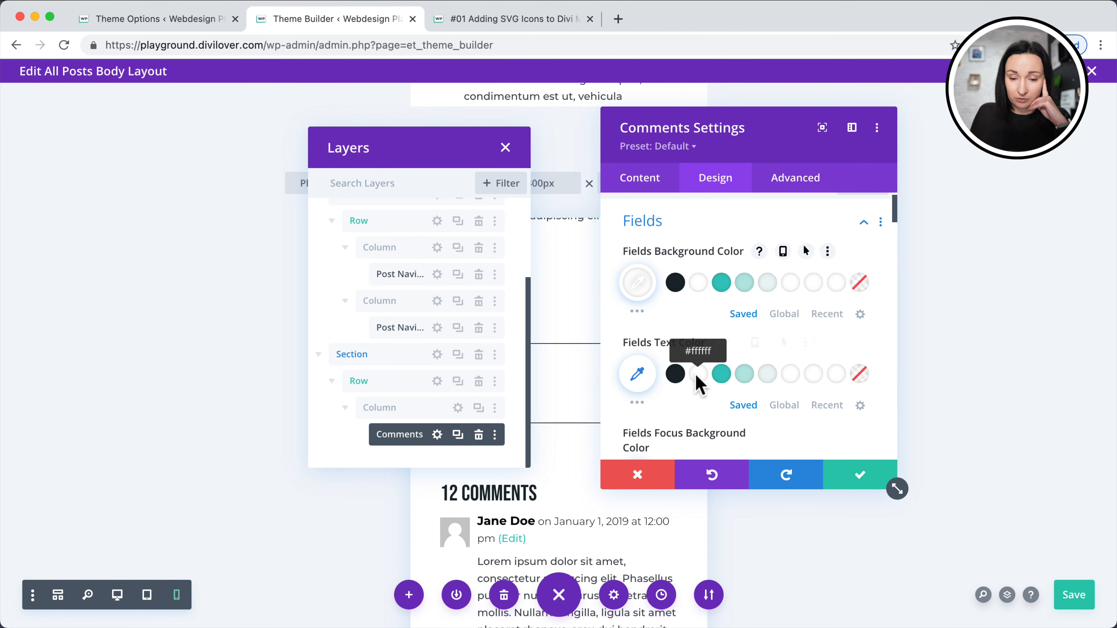
{"action": "left_click", "coordinate": [675, 375]}
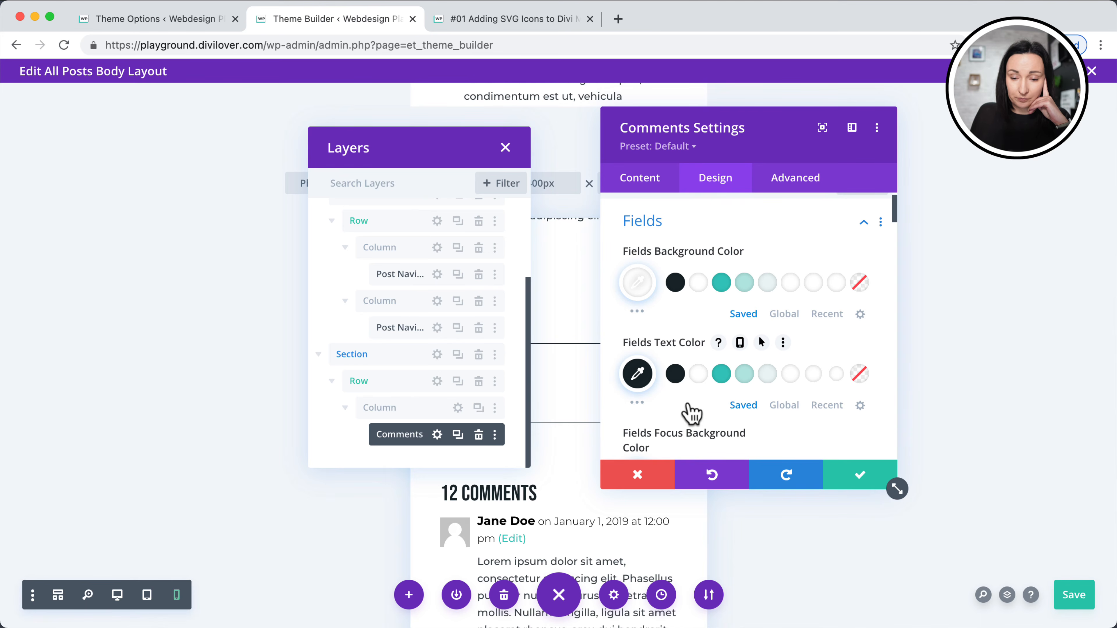
Set the Fields Focus Background Color to white and the Fields Focus Text Color to the global near-black.
{"action": "scroll", "coordinate": [684, 405], "scroll_direction": "down", "scroll_amount": 5}
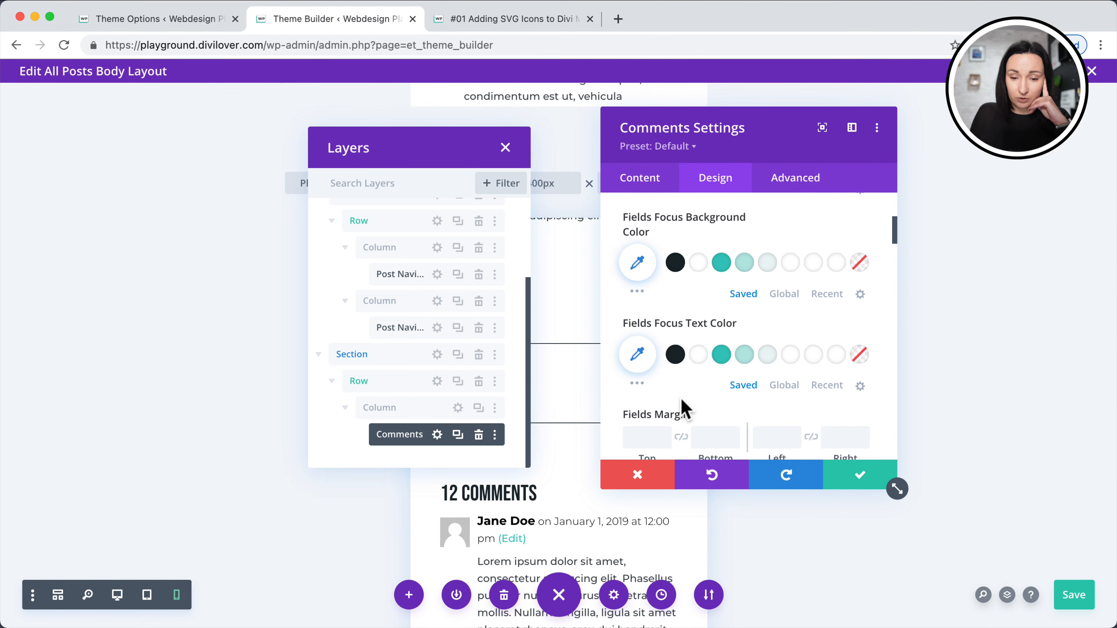
{"action": "left_click", "coordinate": [698, 263]}
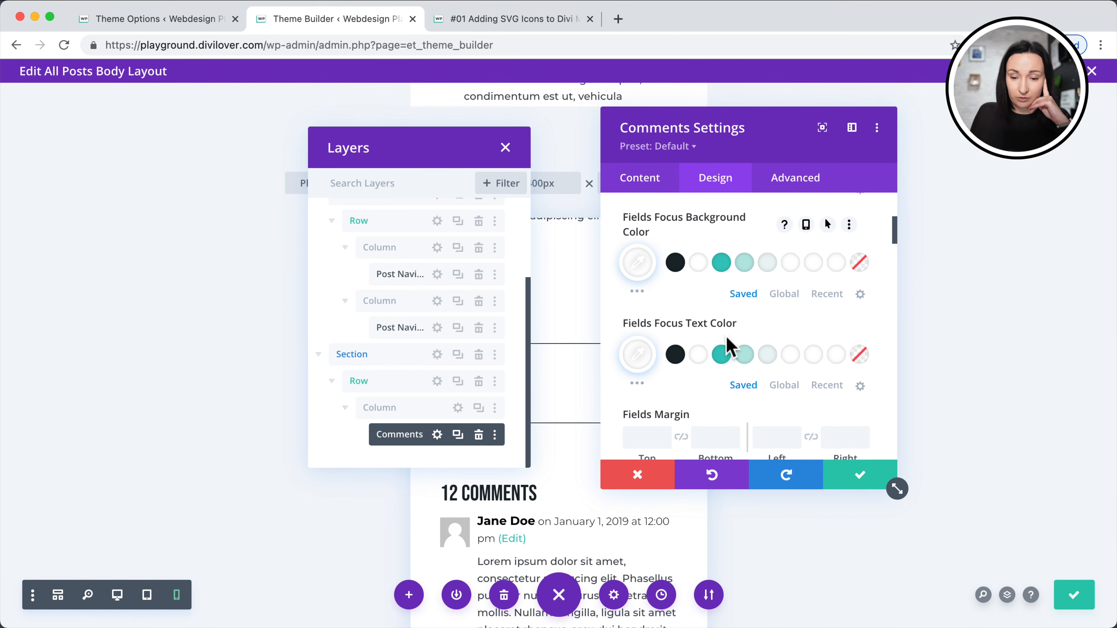
{"action": "left_click", "coordinate": [785, 384]}
{"action": "left_click", "coordinate": [675, 354]}
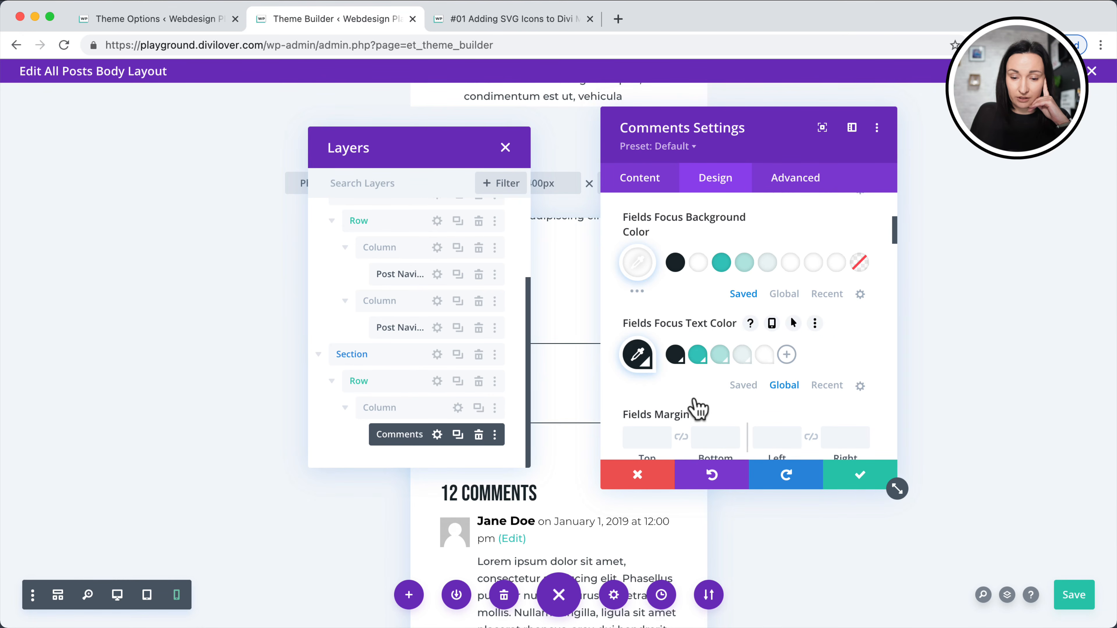
Set all four Fields Rounded Corners of the comment form to 0px.
{"action": "scroll", "coordinate": [700, 407], "scroll_direction": "down", "scroll_amount": 4}
{"action": "scroll", "coordinate": [696, 401], "scroll_direction": "down", "scroll_amount": 7}
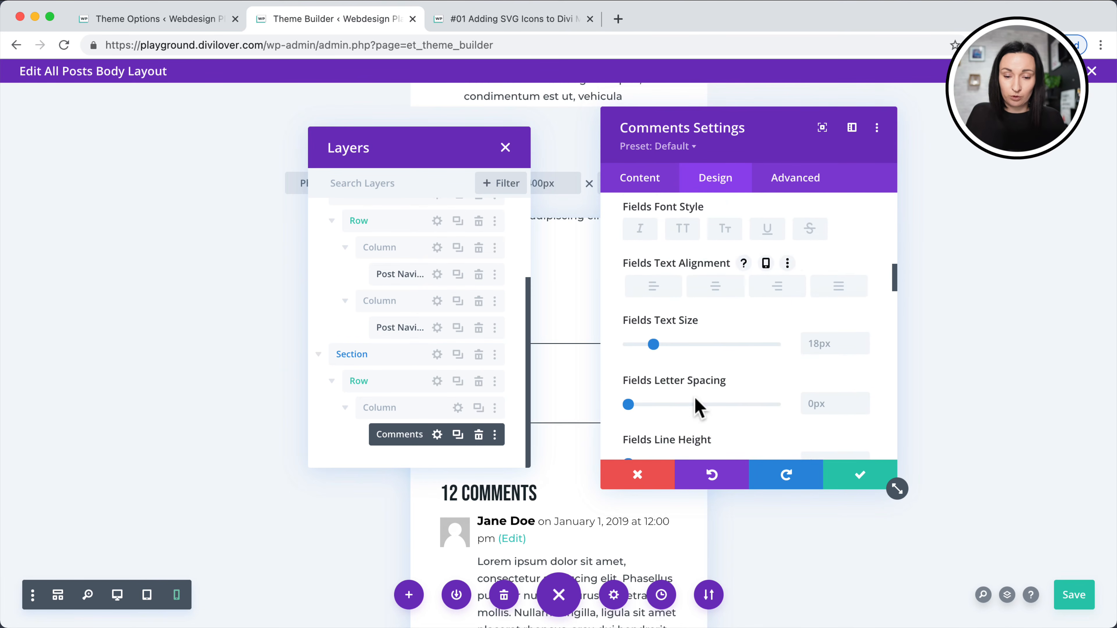
{"action": "scroll", "coordinate": [695, 397], "scroll_direction": "down", "scroll_amount": 3}
{"action": "scroll", "coordinate": [695, 397], "scroll_direction": "down", "scroll_amount": 3}
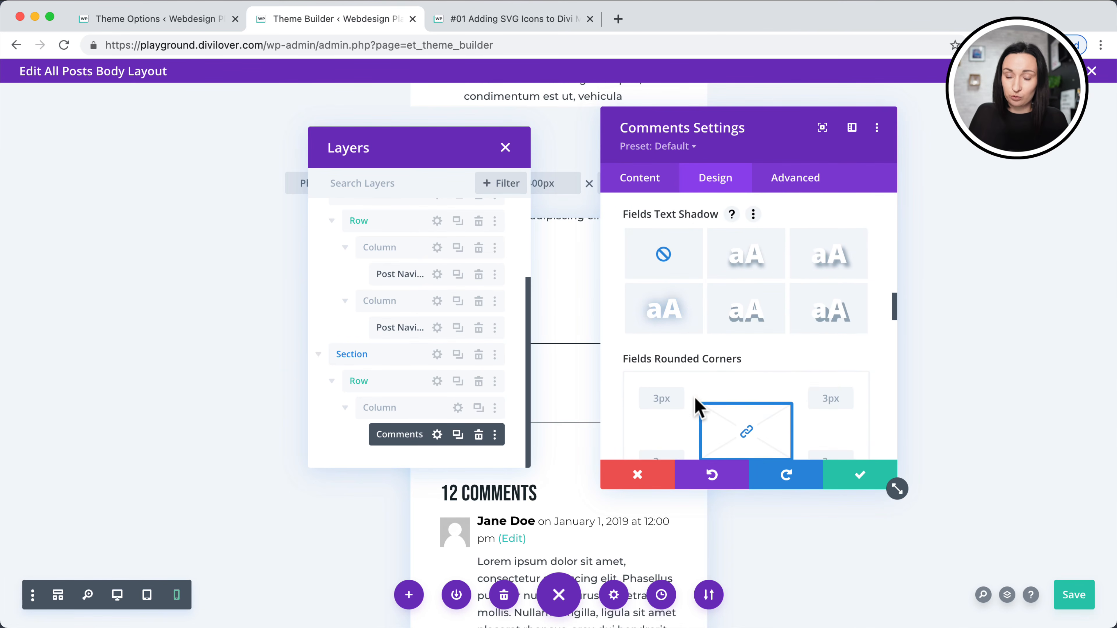
{"action": "scroll", "coordinate": [695, 398], "scroll_direction": "down", "scroll_amount": 1}
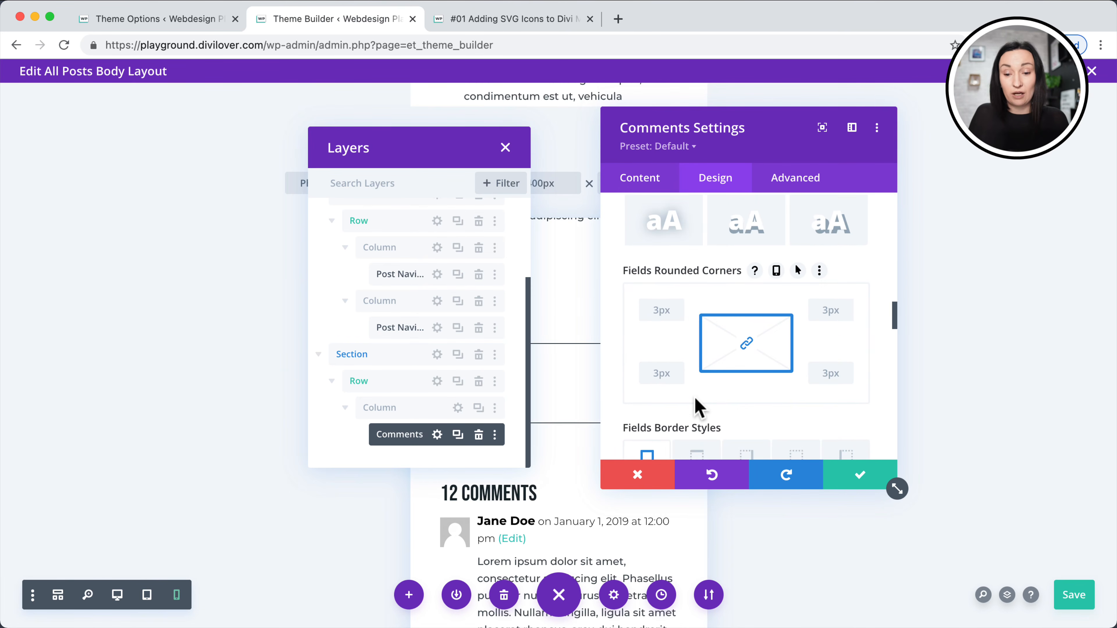
{"action": "left_click", "coordinate": [677, 315]}
Set the Fields Border Width to 1px on all sides and save the Comments module settings.
{"action": "scroll", "coordinate": [699, 380], "scroll_direction": "down", "scroll_amount": 5}
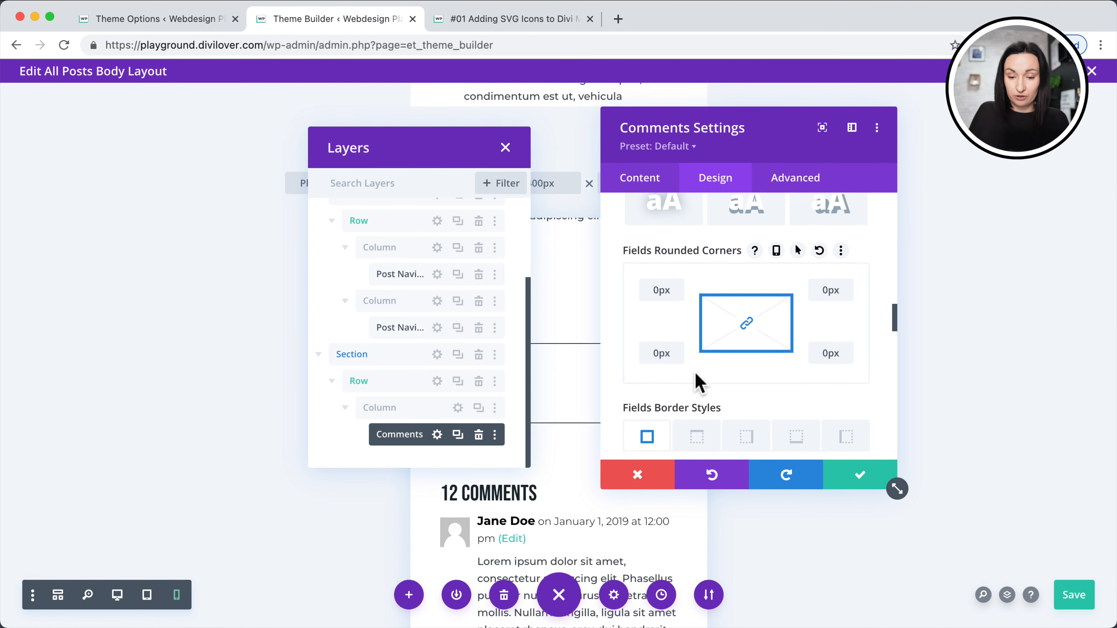
{"action": "scroll", "coordinate": [697, 378], "scroll_direction": "down", "scroll_amount": 2}
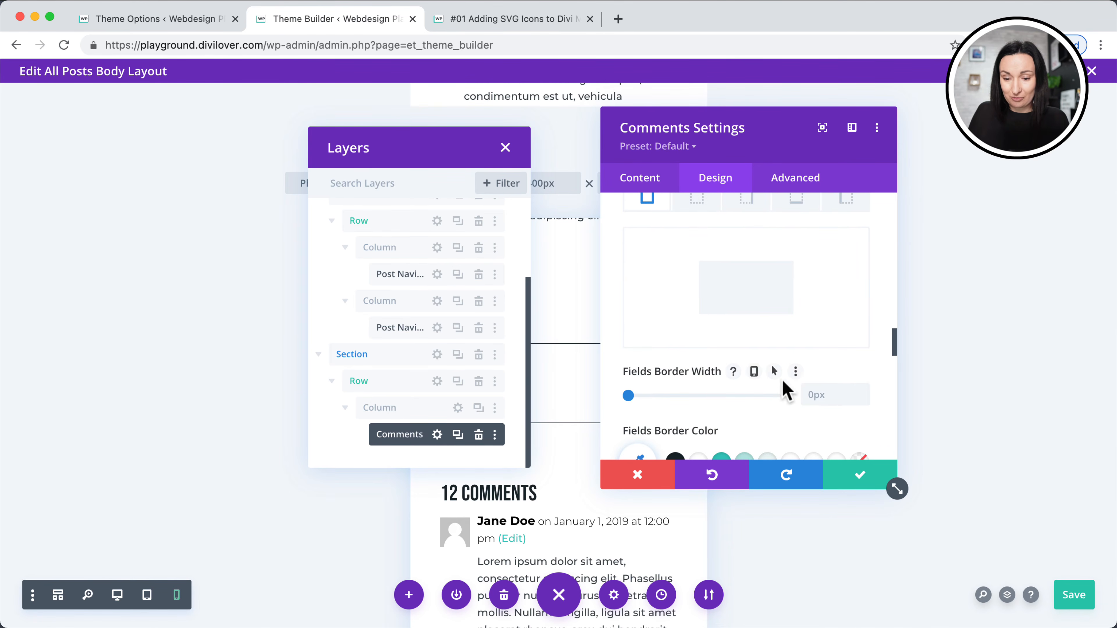
{"action": "left_click", "coordinate": [863, 391]}
{"action": "scroll", "coordinate": [785, 386], "scroll_direction": "down", "scroll_amount": 4}
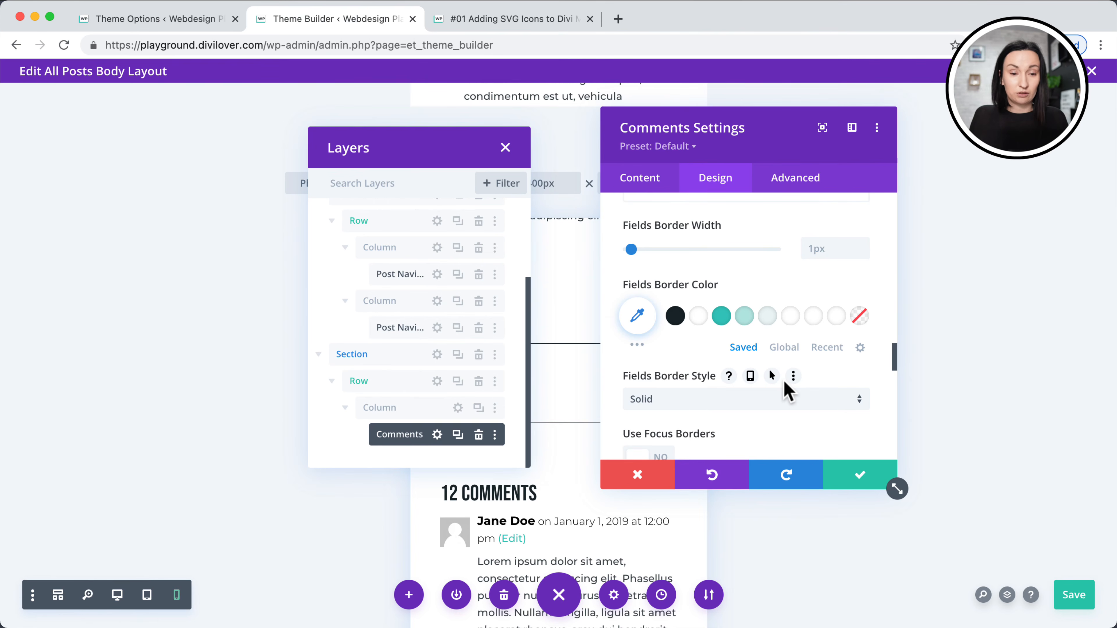
{"action": "scroll", "coordinate": [785, 382], "scroll_direction": "down", "scroll_amount": 2}
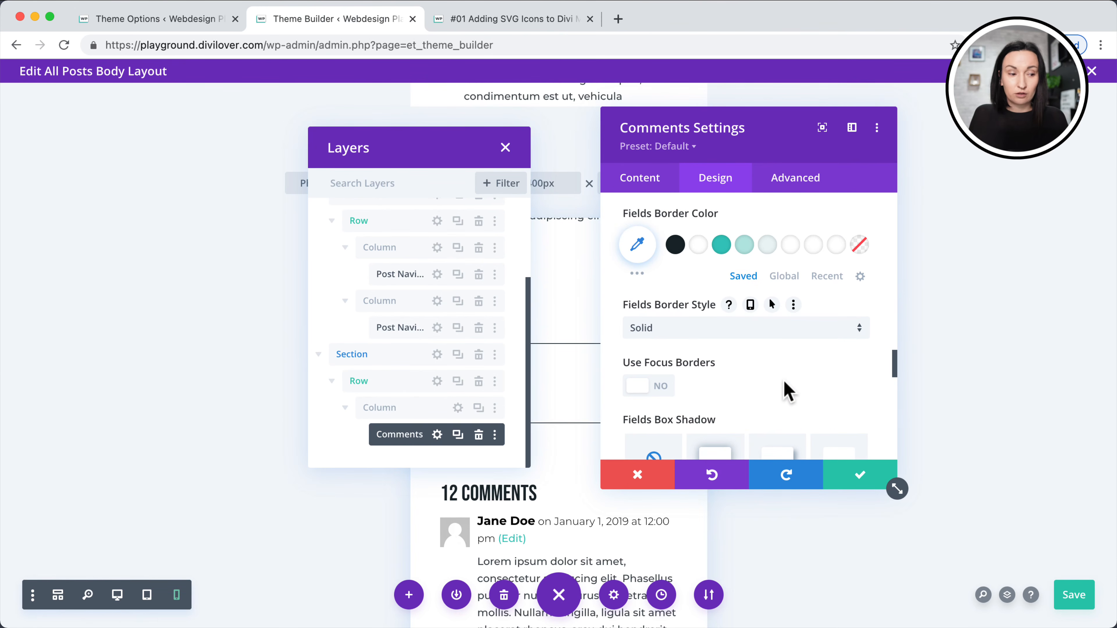
{"action": "scroll", "coordinate": [787, 390], "scroll_direction": "down", "scroll_amount": 2}
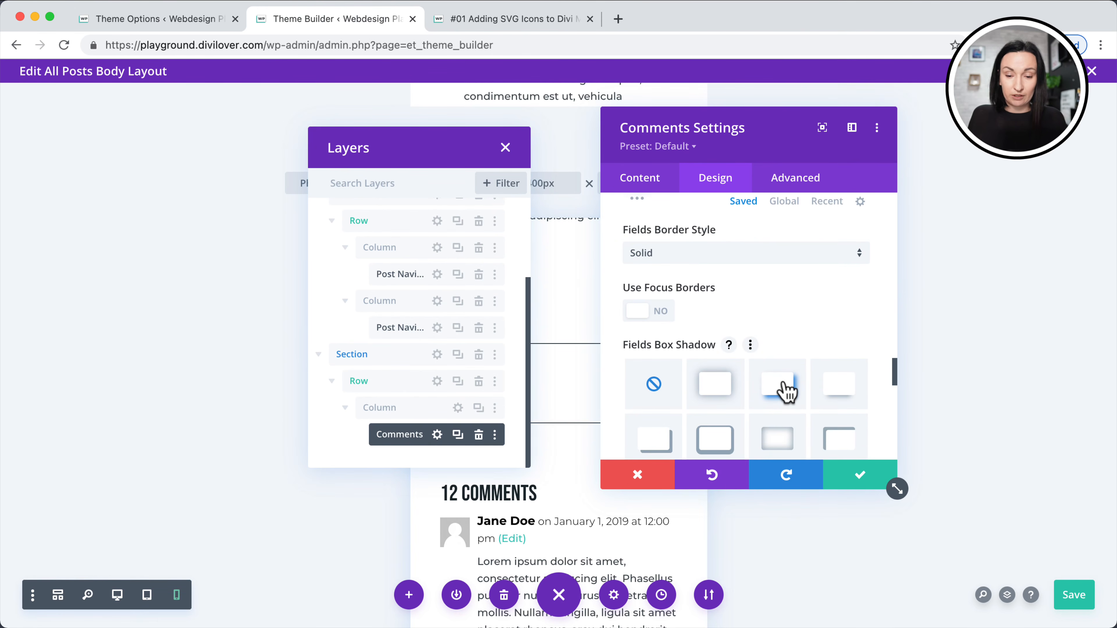
{"action": "scroll", "coordinate": [786, 390], "scroll_direction": "up", "scroll_amount": 6}
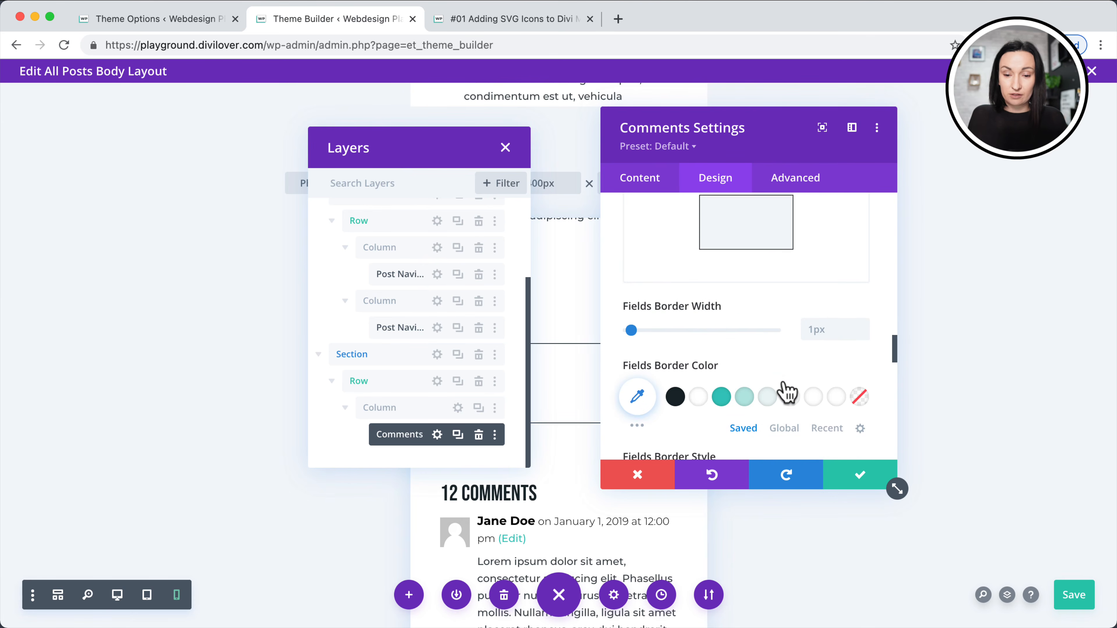
{"action": "scroll", "coordinate": [780, 313], "scroll_direction": "down", "scroll_amount": 6}
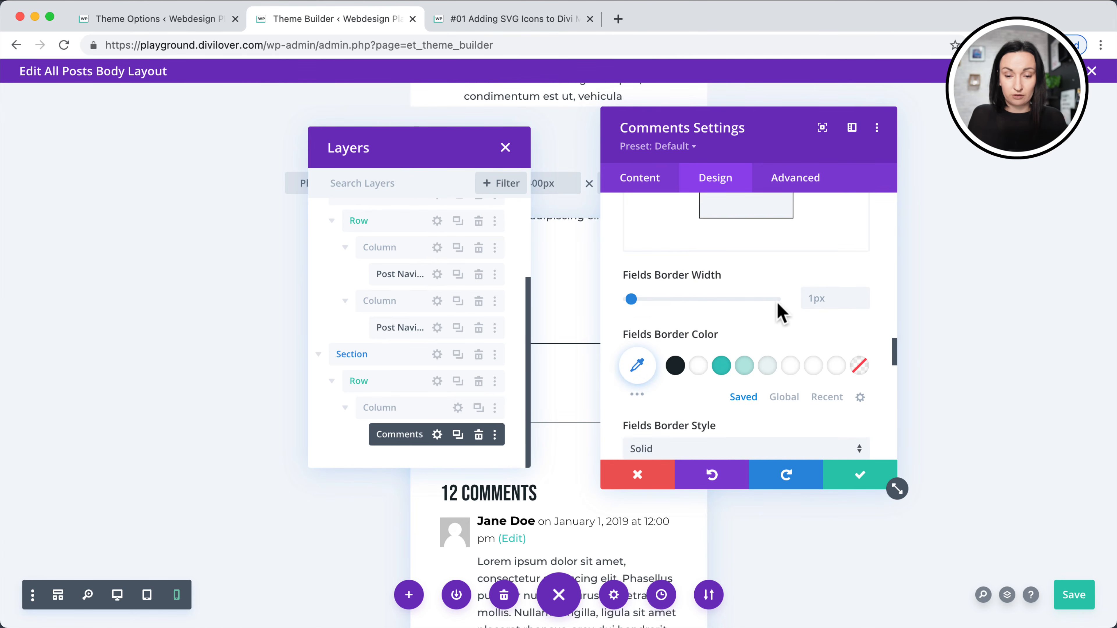
{"action": "scroll", "coordinate": [777, 306], "scroll_direction": "down", "scroll_amount": 3}
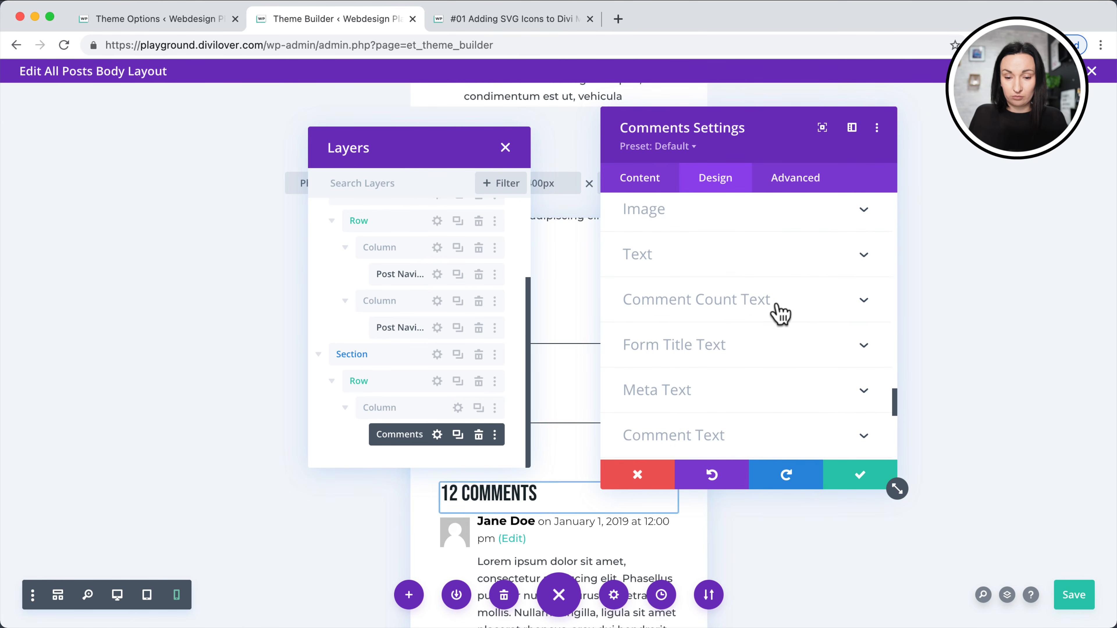
{"action": "left_click", "coordinate": [851, 476]}
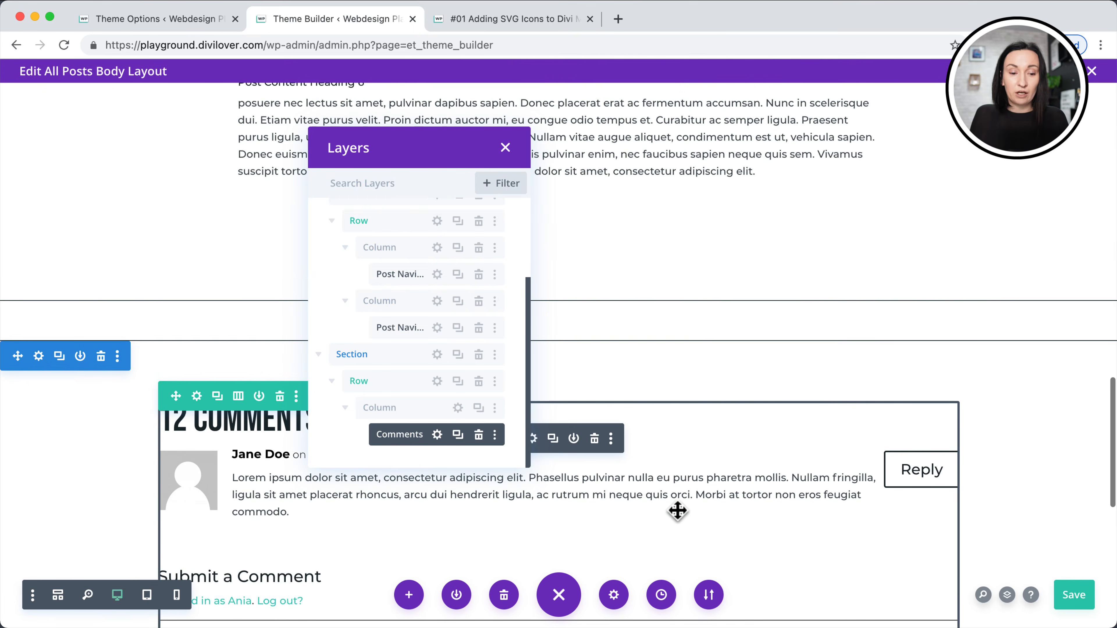
Set the Max Width of the row containing the Comments module to 875px and save the row settings.
{"action": "scroll", "coordinate": [676, 509], "scroll_direction": "down", "scroll_amount": 3}
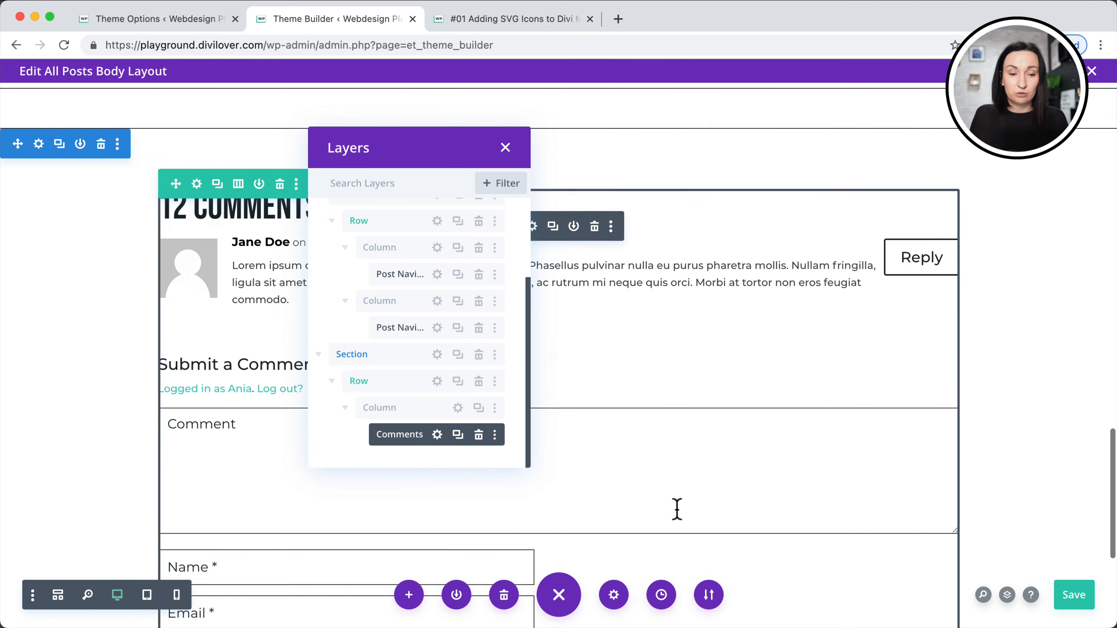
{"action": "left_click", "coordinate": [197, 185]}
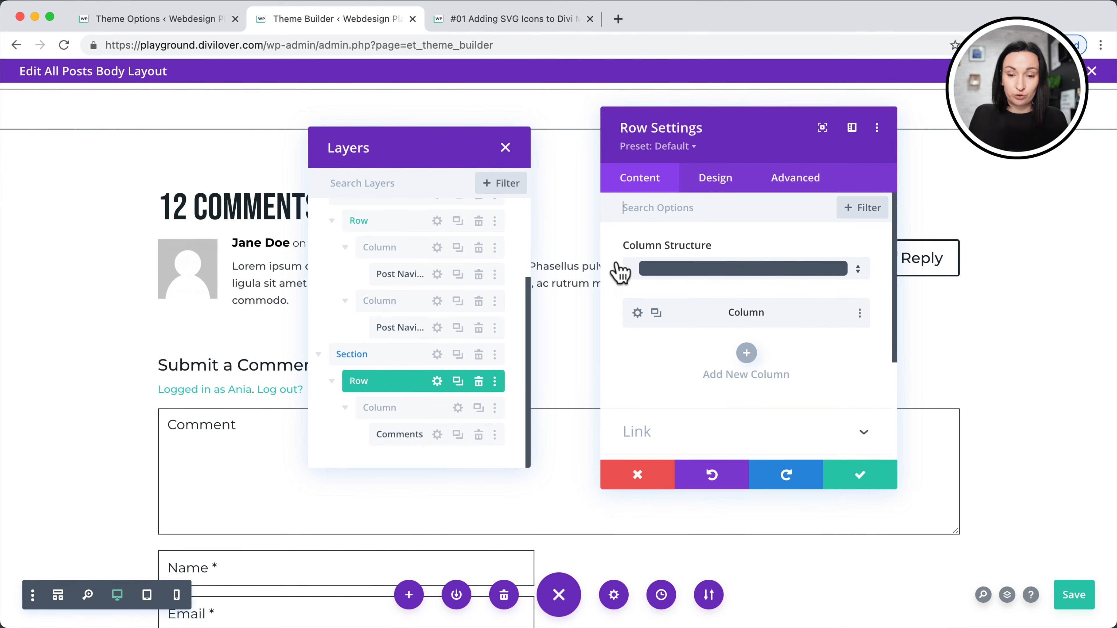
{"action": "left_click", "coordinate": [727, 178]}
{"action": "scroll", "coordinate": [708, 346], "scroll_direction": "down", "scroll_amount": 3}
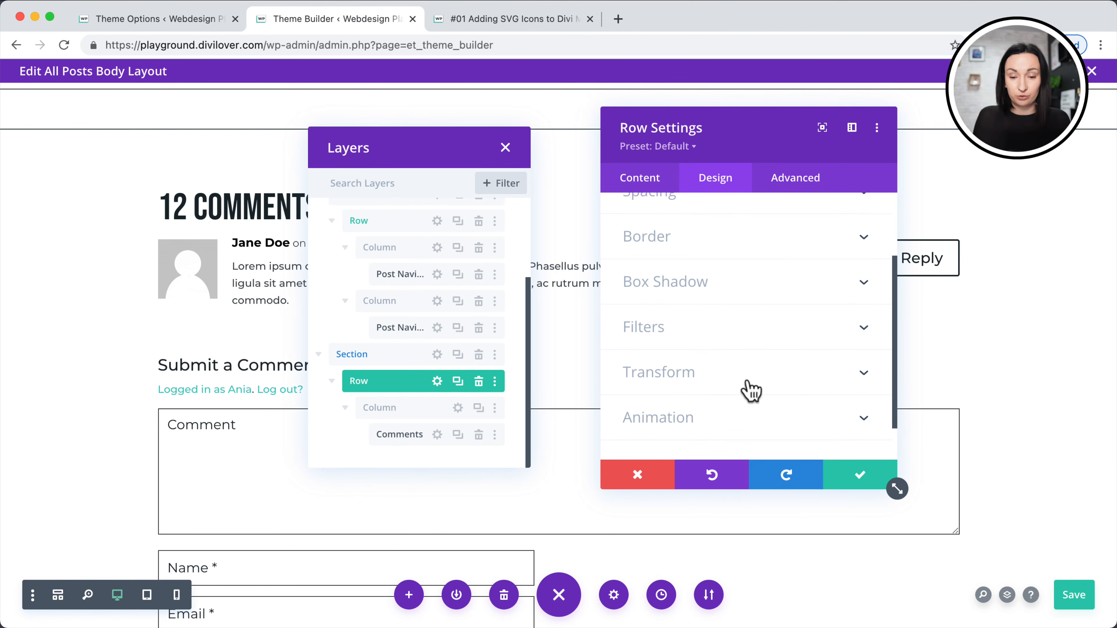
{"action": "scroll", "coordinate": [751, 391], "scroll_direction": "up", "scroll_amount": 3}
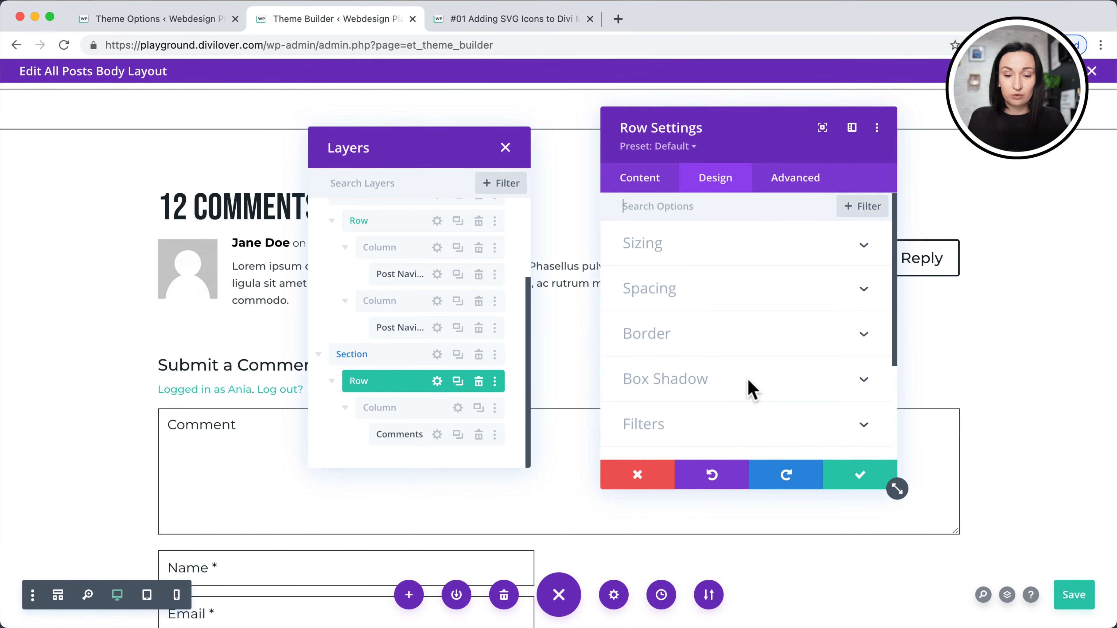
{"action": "left_click", "coordinate": [709, 254]}
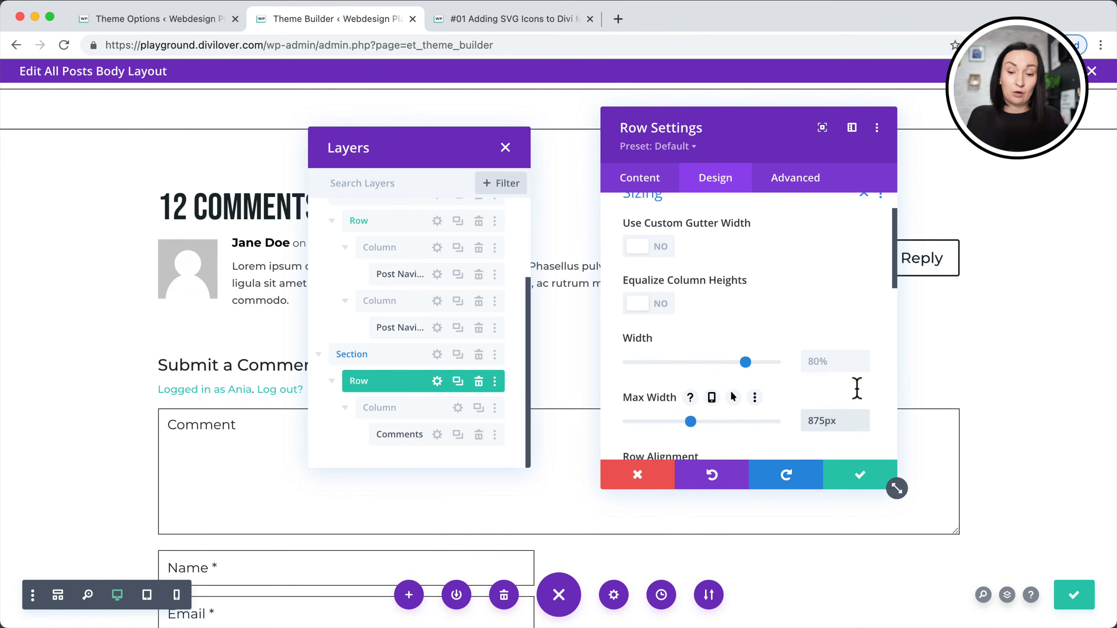
{"action": "left_click", "coordinate": [840, 407]}
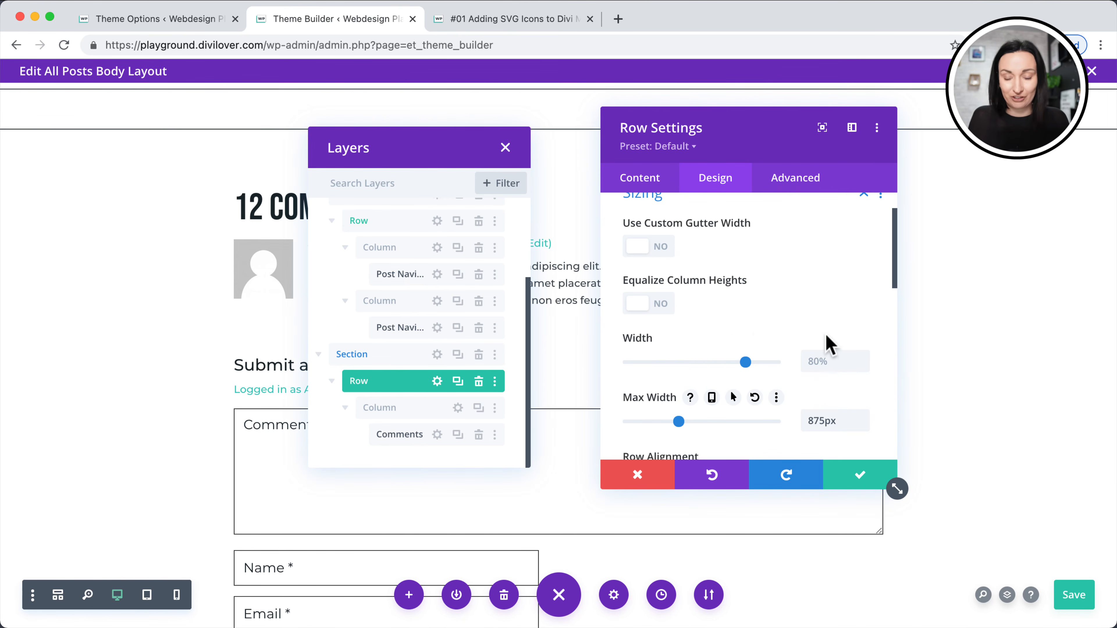
{"action": "left_click", "coordinate": [849, 480]}
Move the Layers window off the content, set the Post Content module's Max Width to 875px, and save the module and layout.
{"action": "scroll", "coordinate": [623, 366], "scroll_direction": "up", "scroll_amount": 10}
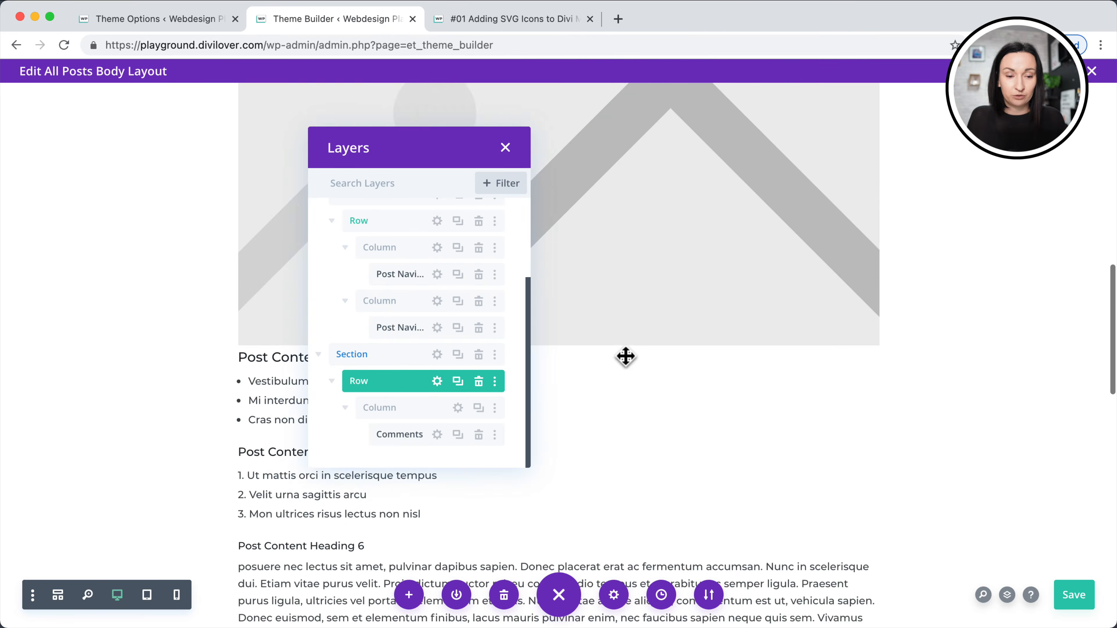
{"action": "scroll", "coordinate": [625, 357], "scroll_direction": "up", "scroll_amount": 10}
{"action": "left_click_drag", "start_coordinate": [417, 152], "coordinate": [938, 164]}
{"action": "left_click", "coordinate": [548, 159]}
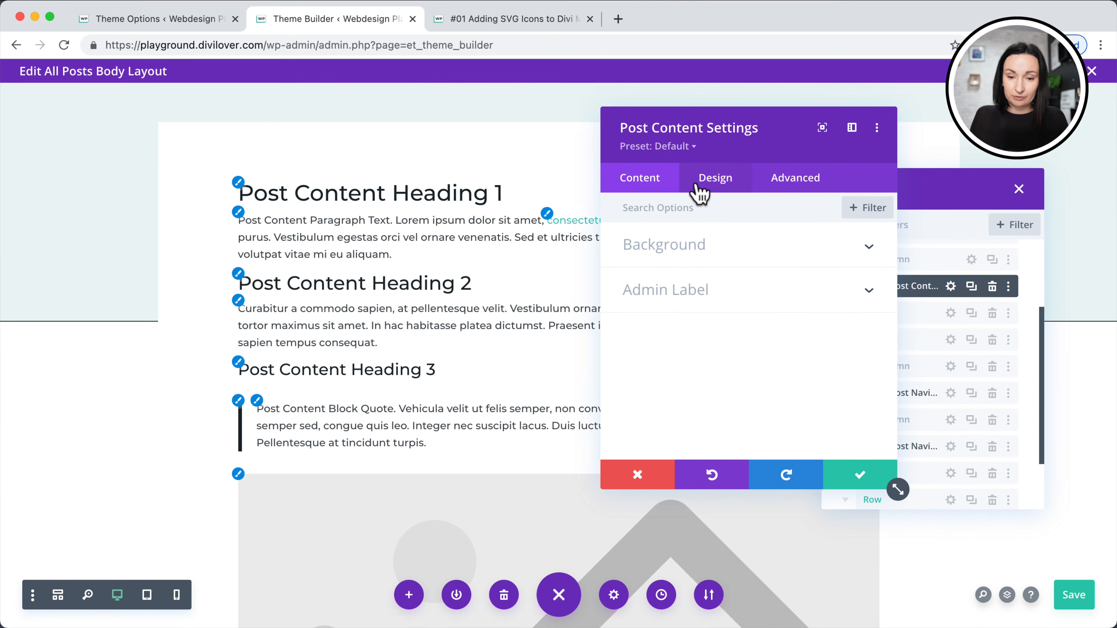
{"action": "left_click", "coordinate": [700, 192]}
{"action": "left_click", "coordinate": [708, 389]}
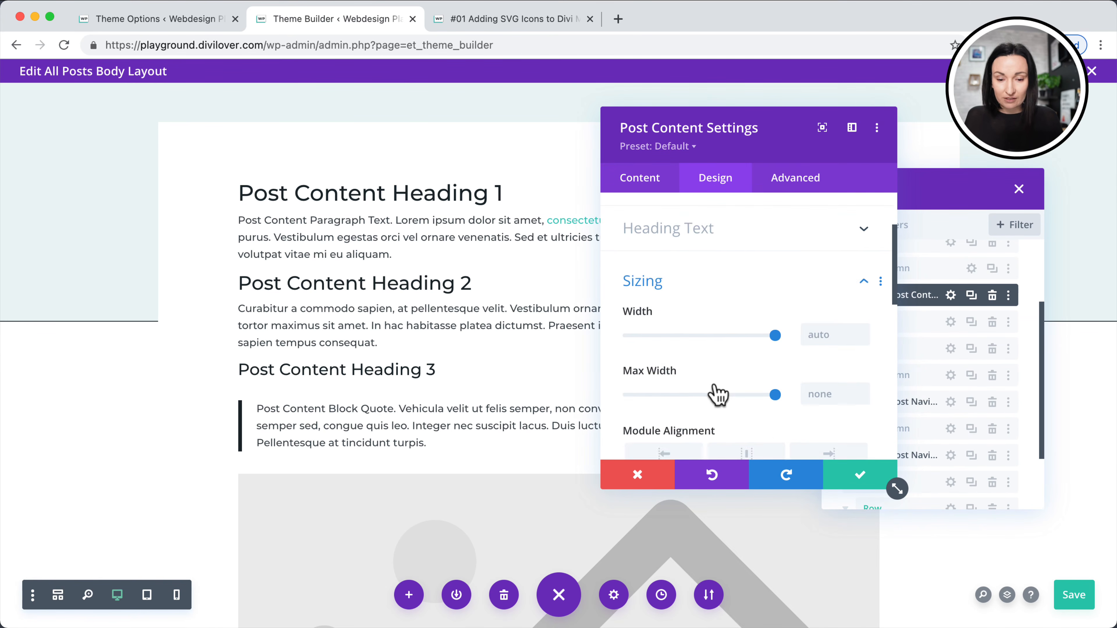
{"action": "scroll", "coordinate": [718, 393], "scroll_direction": "down", "scroll_amount": 3}
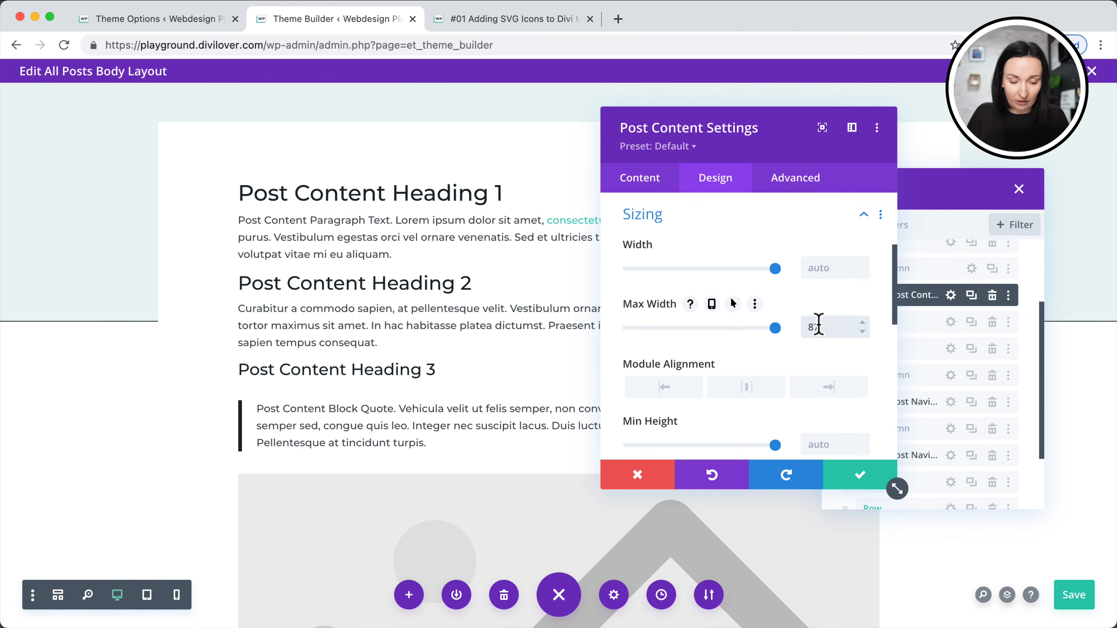
{"action": "left_click", "coordinate": [857, 473]}
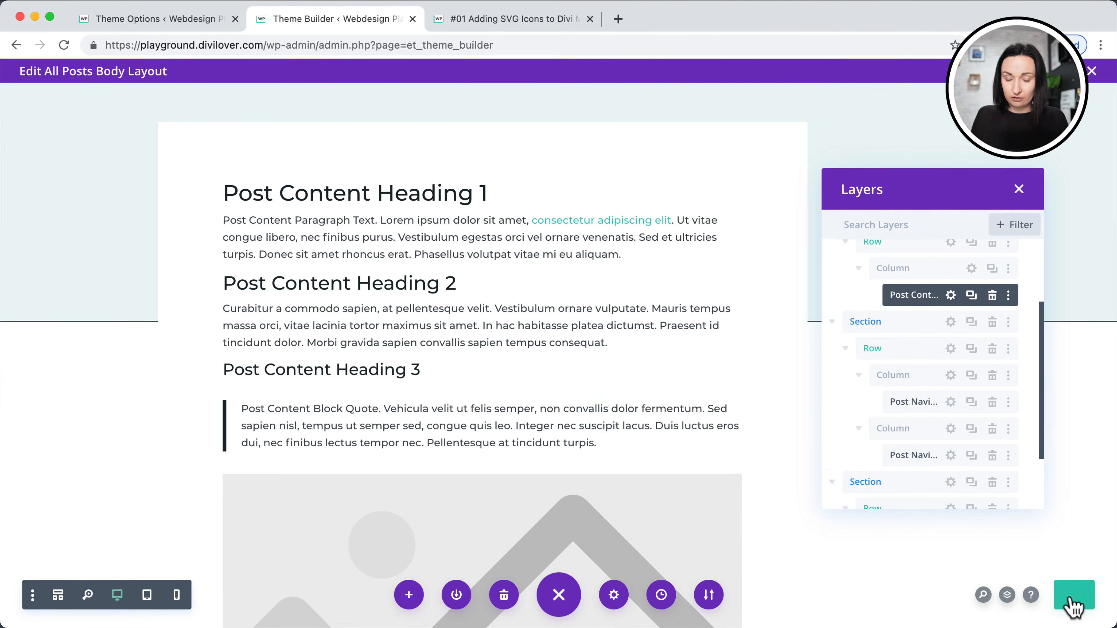
Reload the live part01 post and compare its comments section with the comment form on the staging reference site.
{"action": "left_click", "coordinate": [484, 18]}
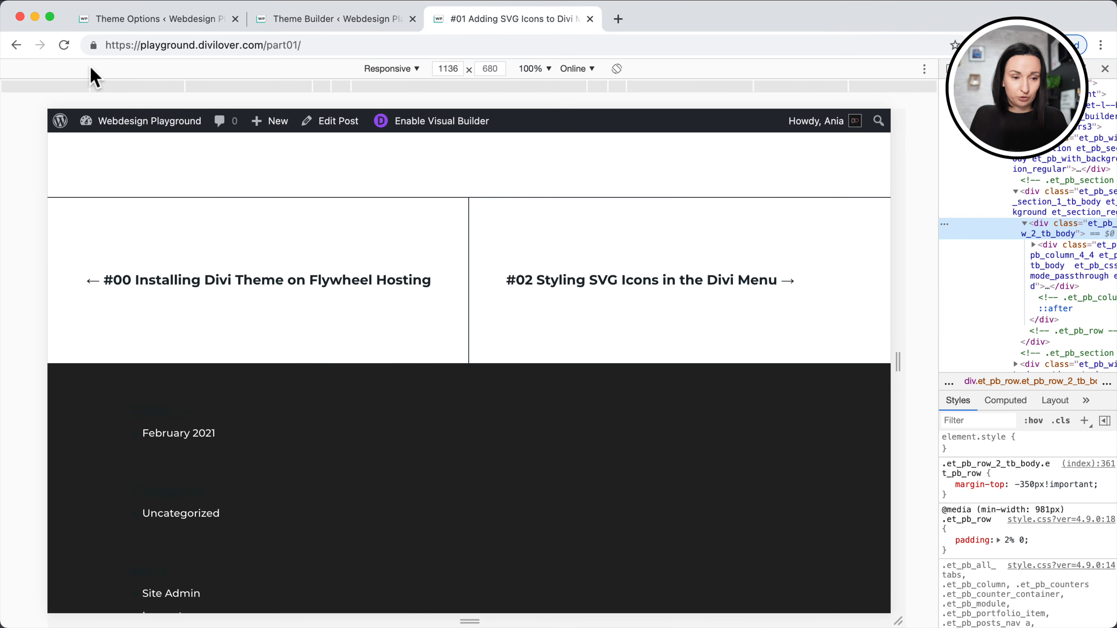
{"action": "left_click", "coordinate": [64, 45]}
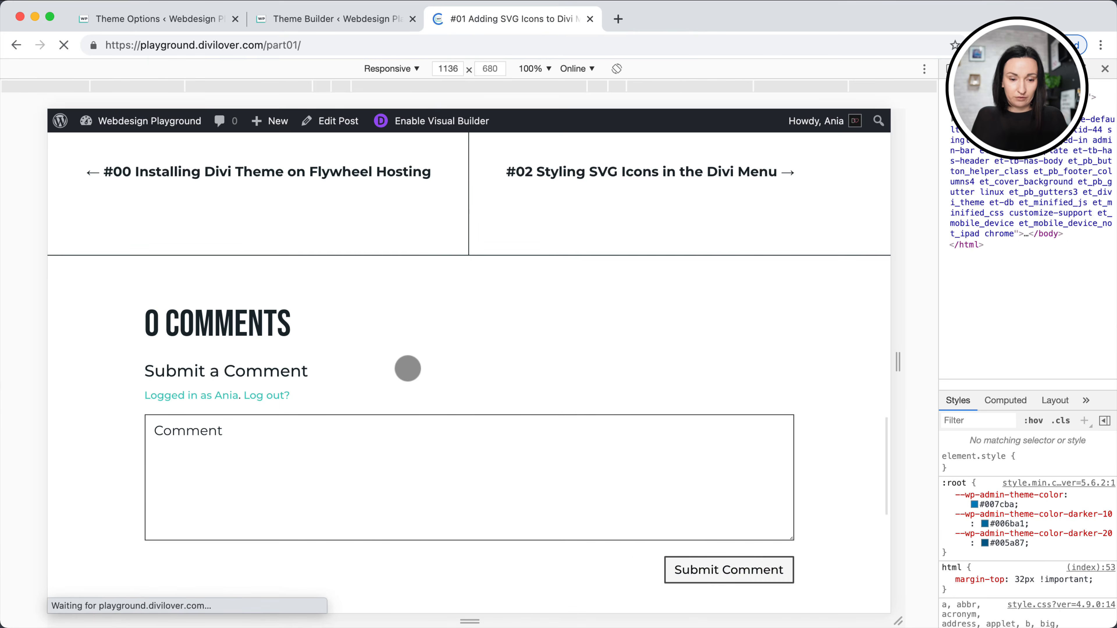
{"action": "scroll", "coordinate": [407, 371], "scroll_direction": "down", "scroll_amount": 5}
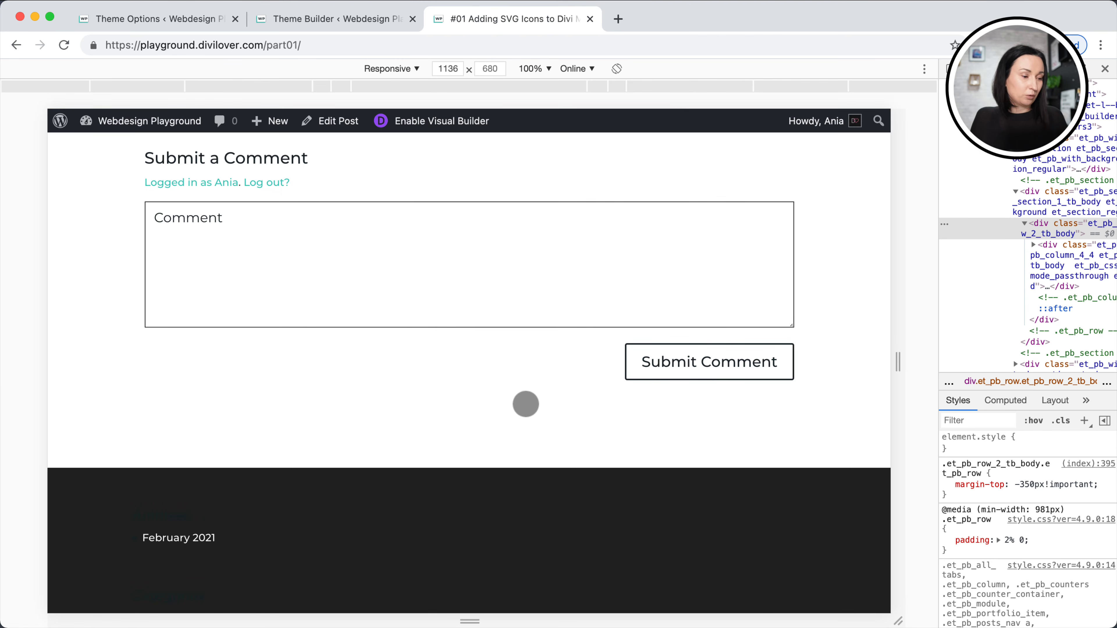
{"action": "scroll", "coordinate": [513, 410], "scroll_direction": "up", "scroll_amount": 3}
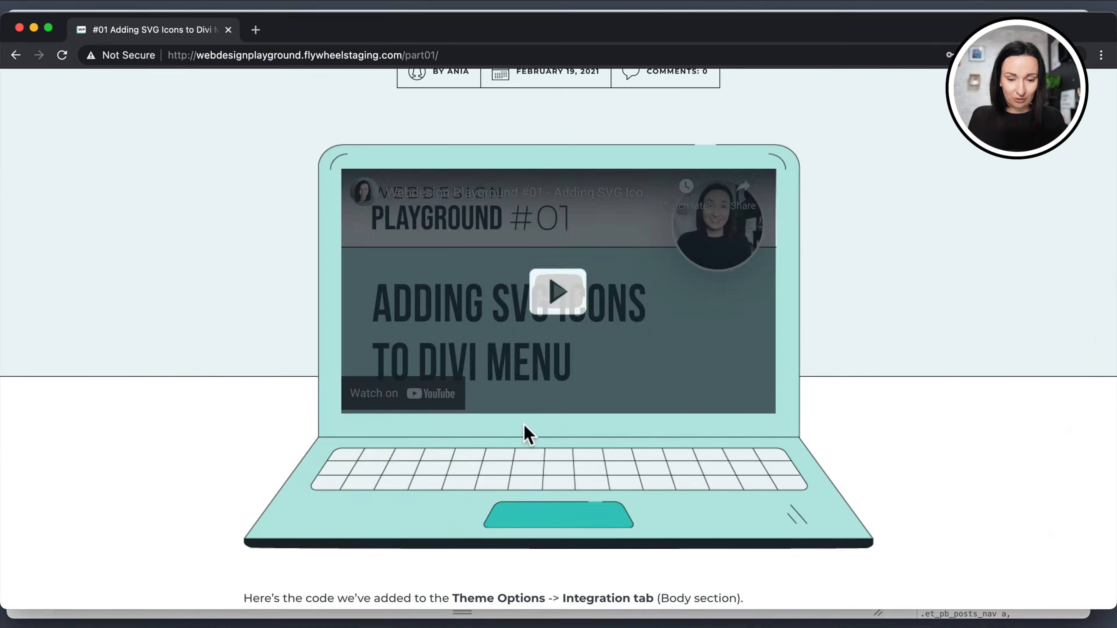
{"action": "scroll", "coordinate": [571, 422], "scroll_direction": "down", "scroll_amount": 3}
{"action": "scroll", "coordinate": [619, 412], "scroll_direction": "down", "scroll_amount": 15}
{"action": "scroll", "coordinate": [618, 412], "scroll_direction": "up", "scroll_amount": 5}
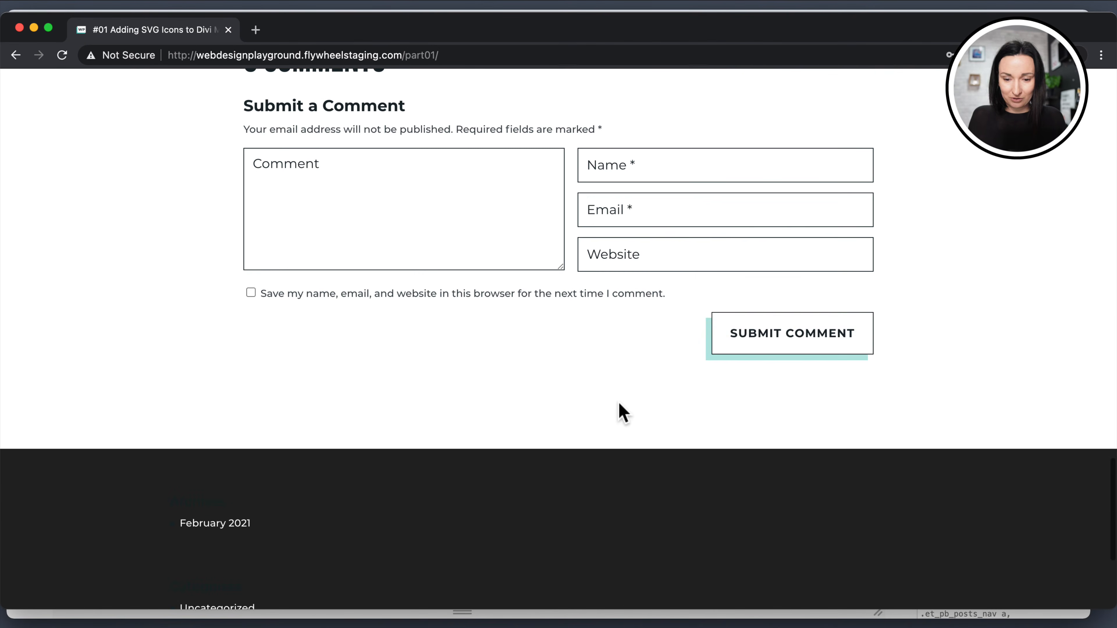
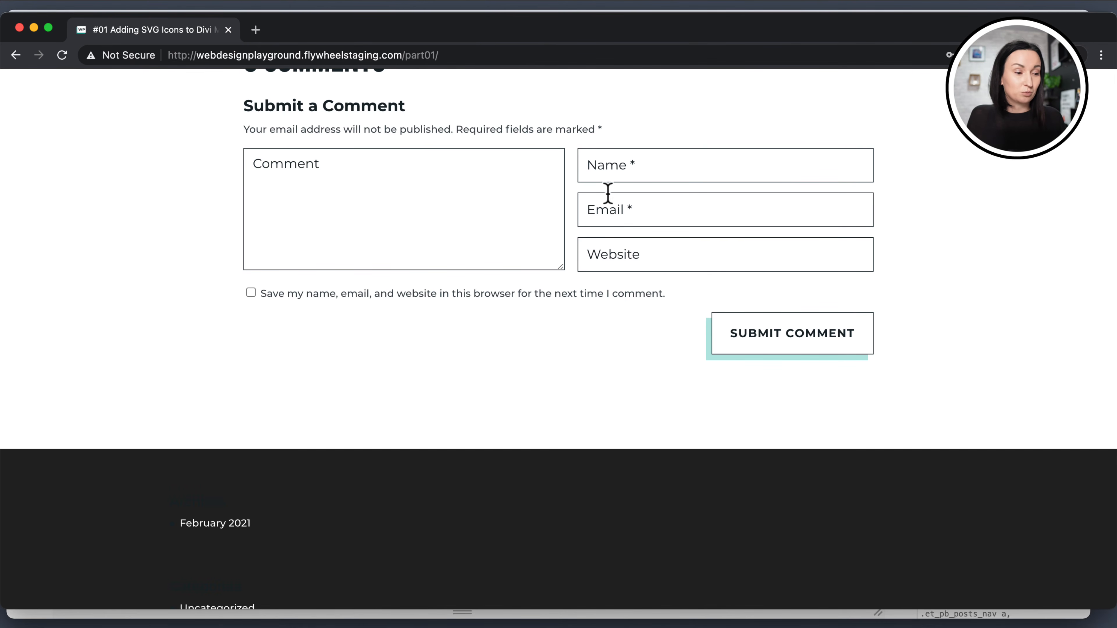
Open playground.divilover.com/part01/ in a new tab of the incognito window.
{"action": "left_click", "coordinate": [33, 28]}
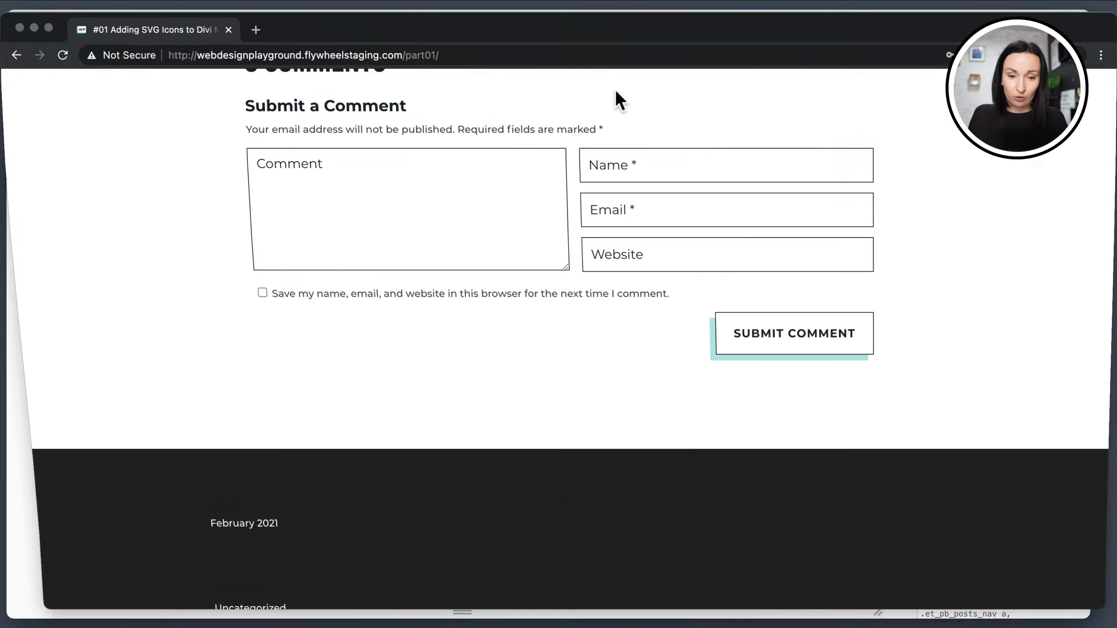
{"action": "left_click", "coordinate": [254, 29]}
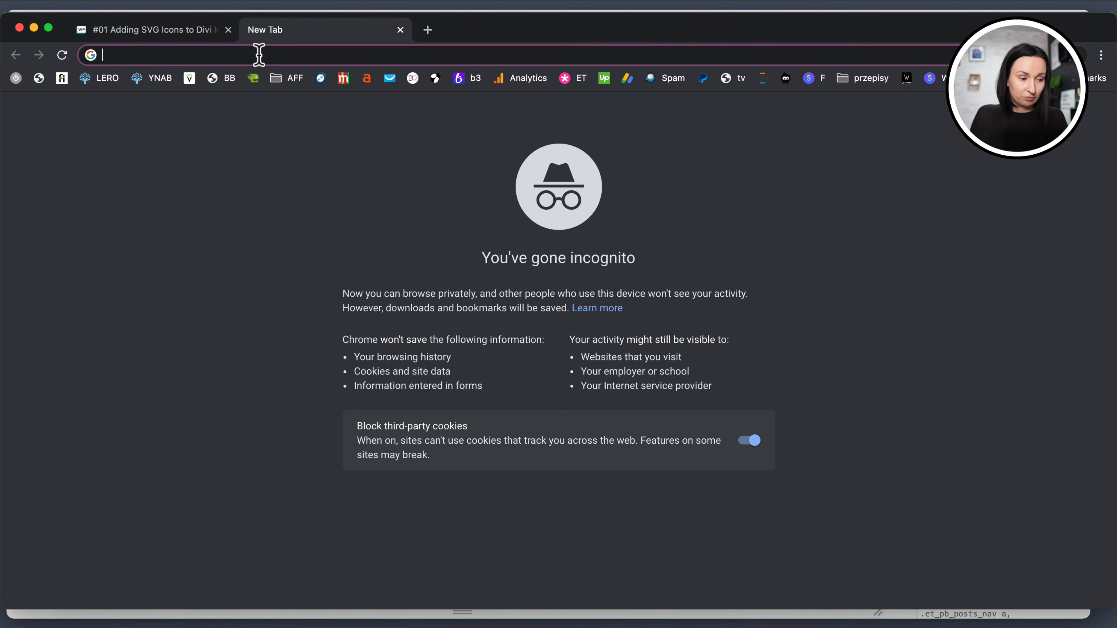
{"action": "left_click", "coordinate": [201, 32]}
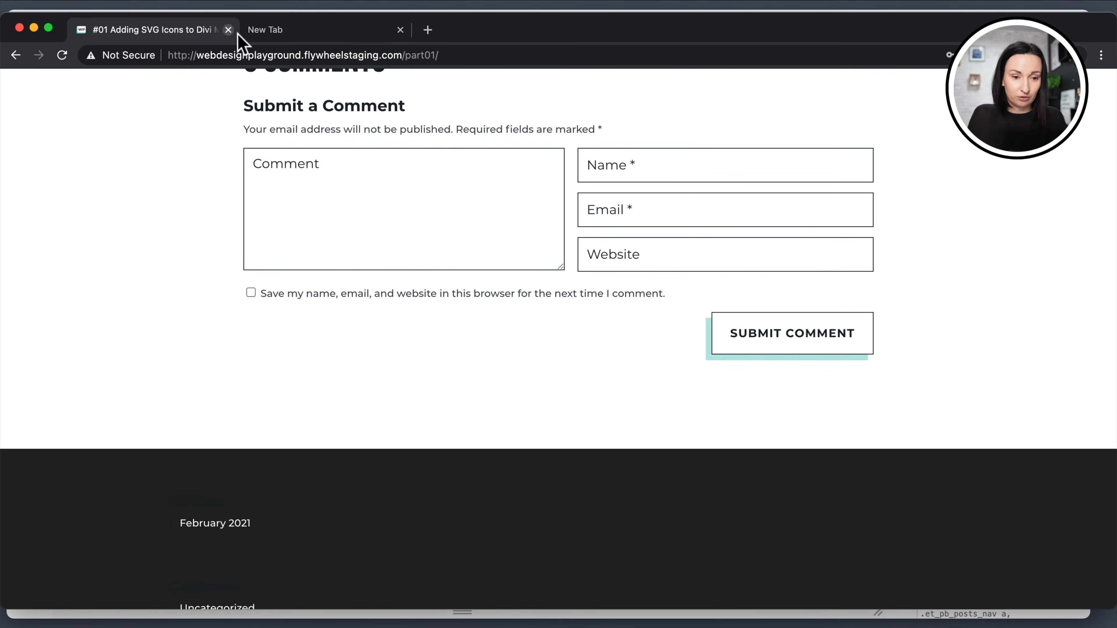
{"action": "left_click", "coordinate": [276, 31]}
{"action": "type", "text": "play"}
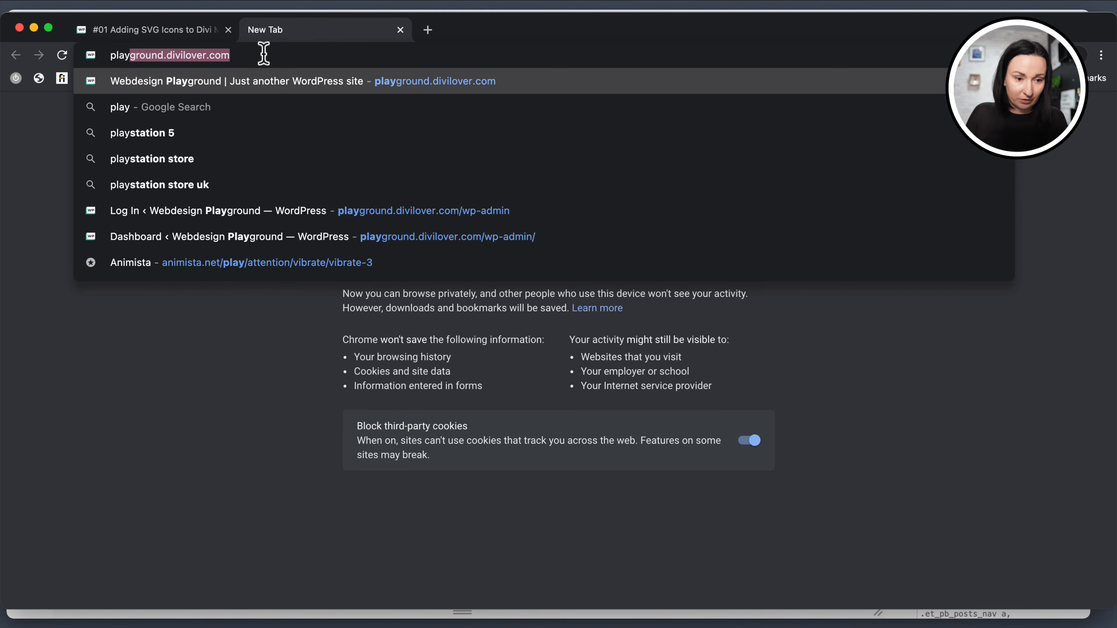
{"action": "key", "text": "Return"}
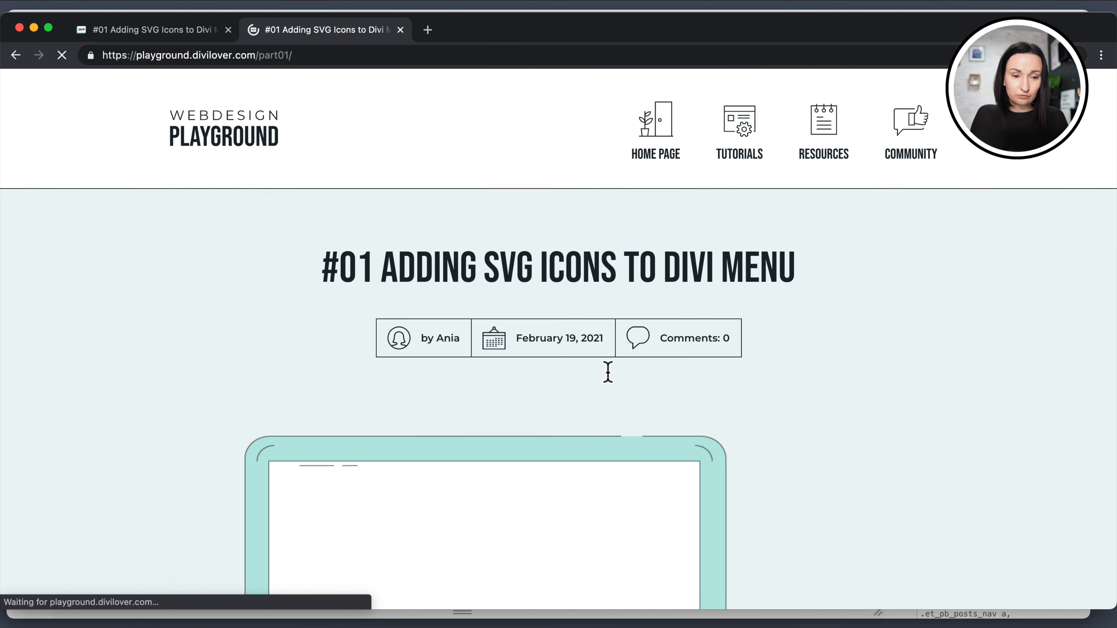
Examine the logged-out post from the featured video and content width down to the post navigation and comment form.
{"action": "scroll", "coordinate": [608, 372], "scroll_direction": "down", "scroll_amount": 10}
{"action": "scroll", "coordinate": [608, 372], "scroll_direction": "up", "scroll_amount": 4}
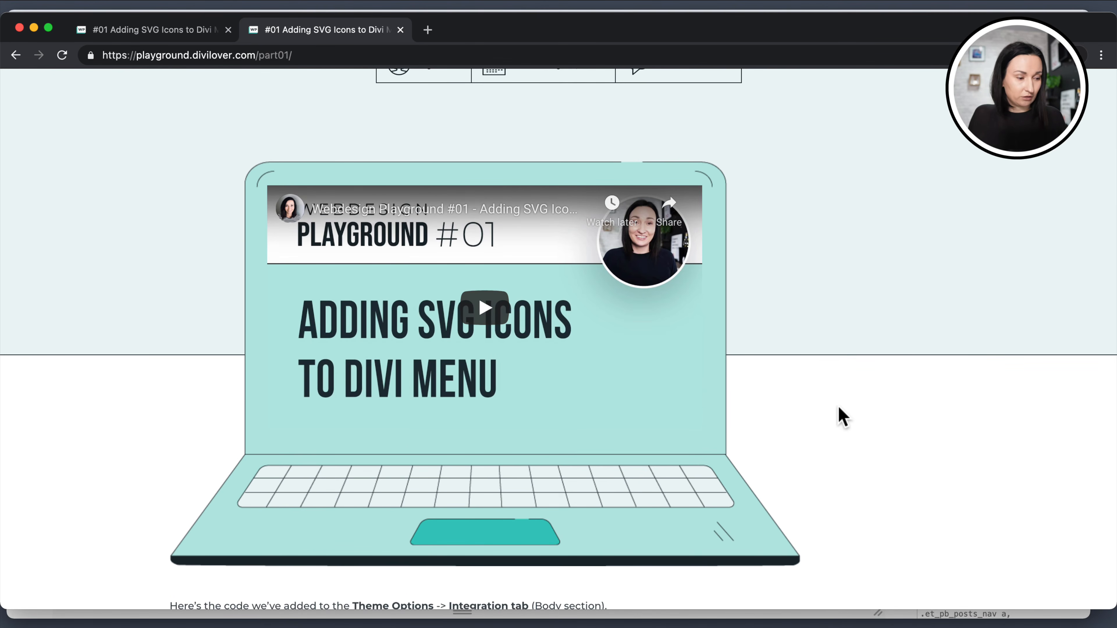
{"action": "scroll", "coordinate": [840, 416], "scroll_direction": "down", "scroll_amount": 15}
{"action": "scroll", "coordinate": [840, 416], "scroll_direction": "down", "scroll_amount": 10}
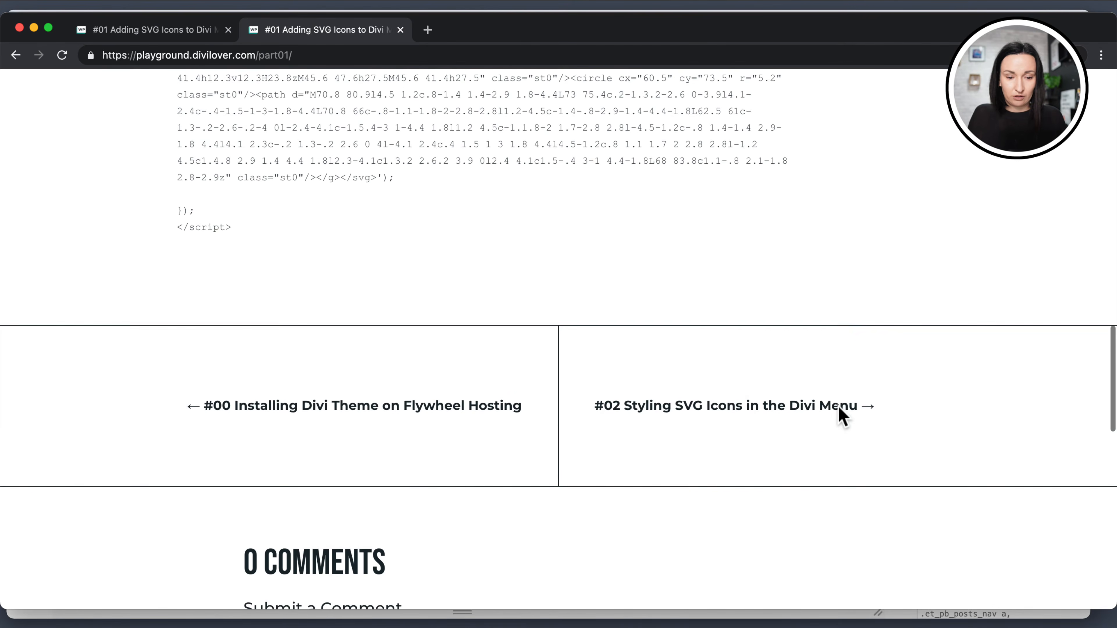
{"action": "scroll", "coordinate": [840, 415], "scroll_direction": "up", "scroll_amount": 9}
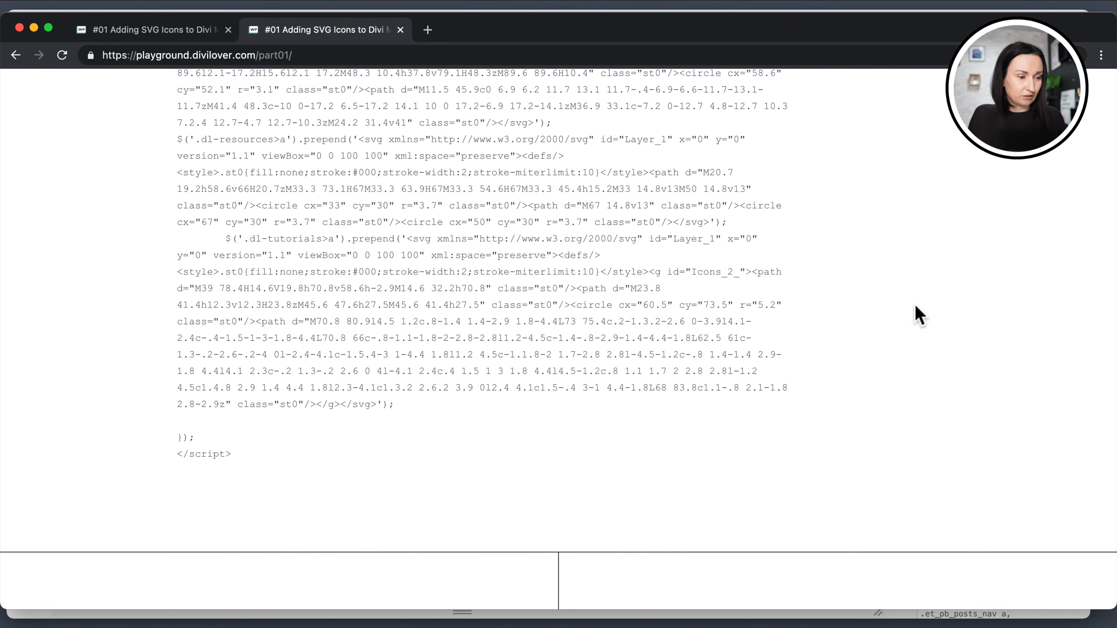
{"action": "scroll", "coordinate": [917, 314], "scroll_direction": "down", "scroll_amount": 12}
{"action": "scroll", "coordinate": [917, 314], "scroll_direction": "down", "scroll_amount": 5}
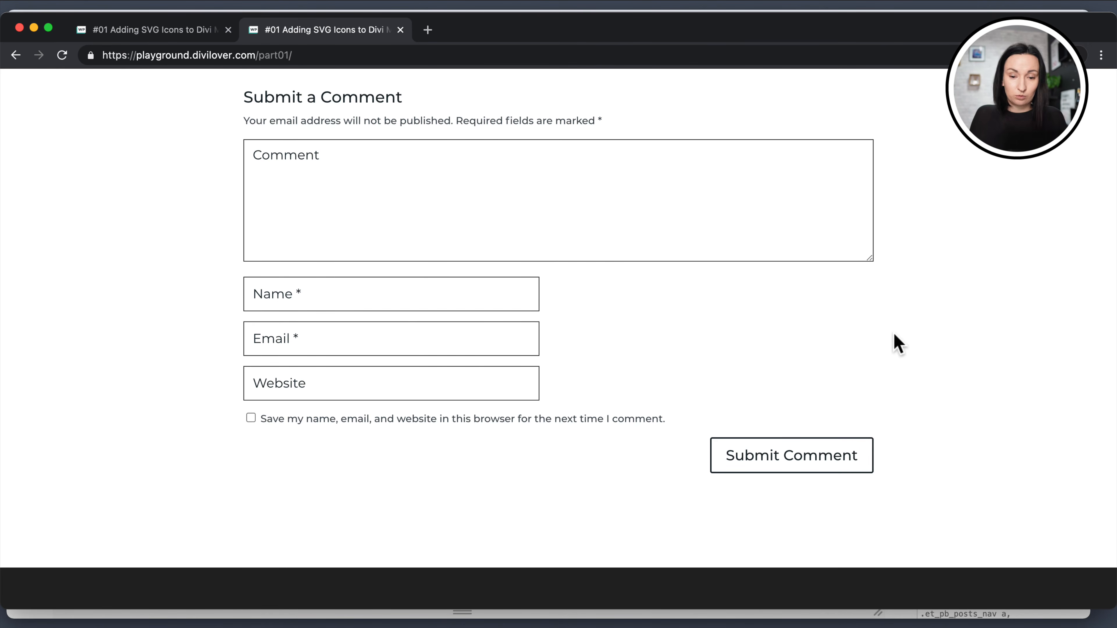
Inspect the comment form in widened developer tools, then select and collapse its p.comment-form-comment element.
{"action": "right_click", "coordinate": [889, 351]}
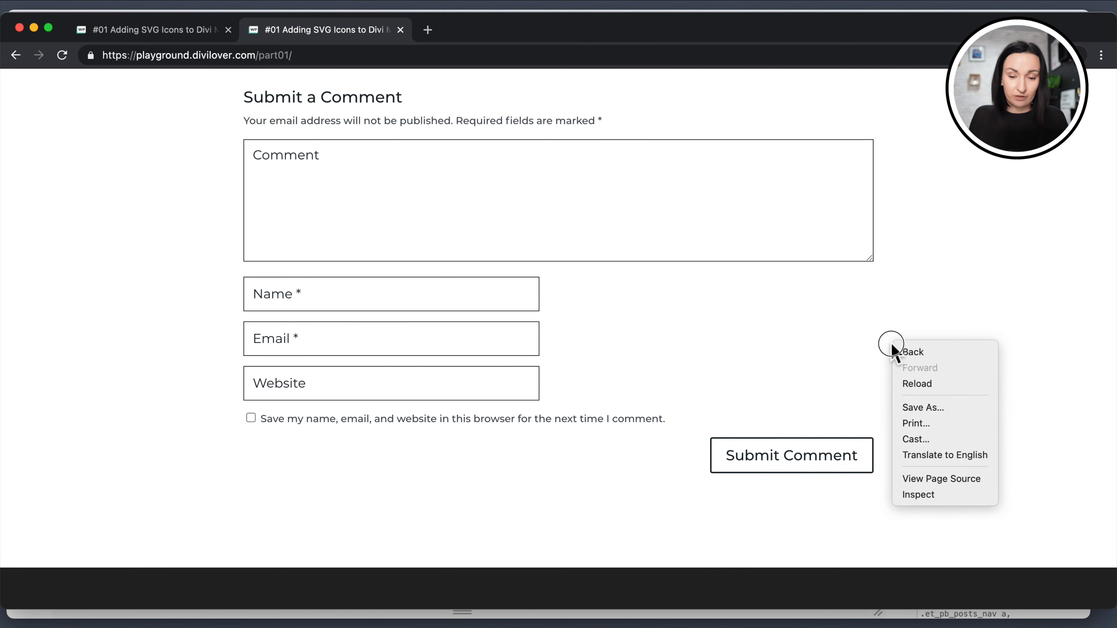
{"action": "left_click", "coordinate": [919, 497]}
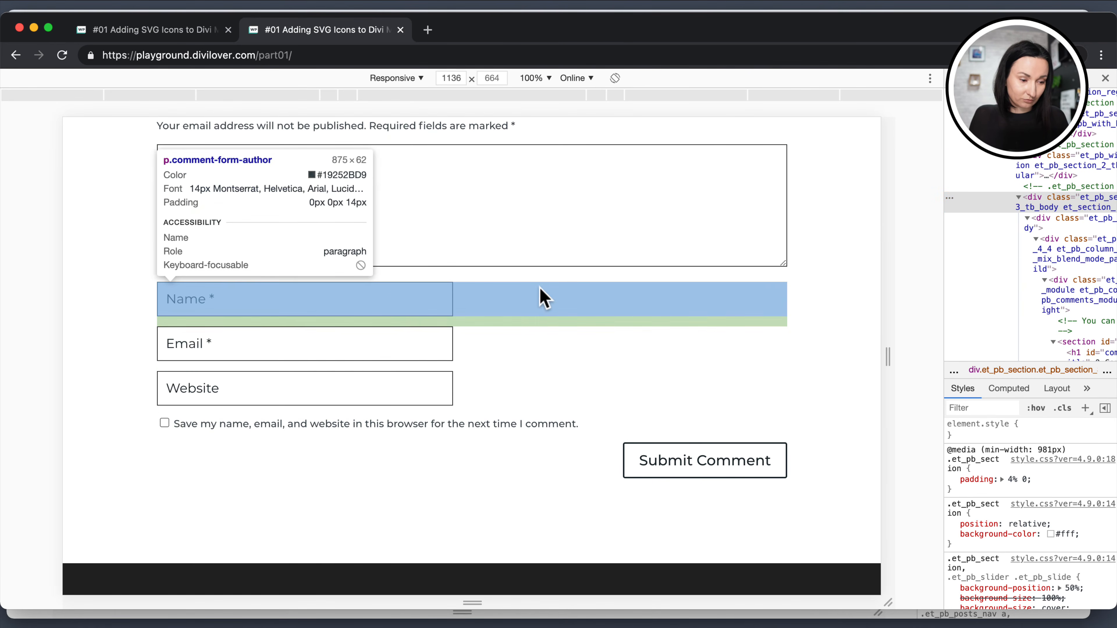
{"action": "left_click", "coordinate": [650, 262]}
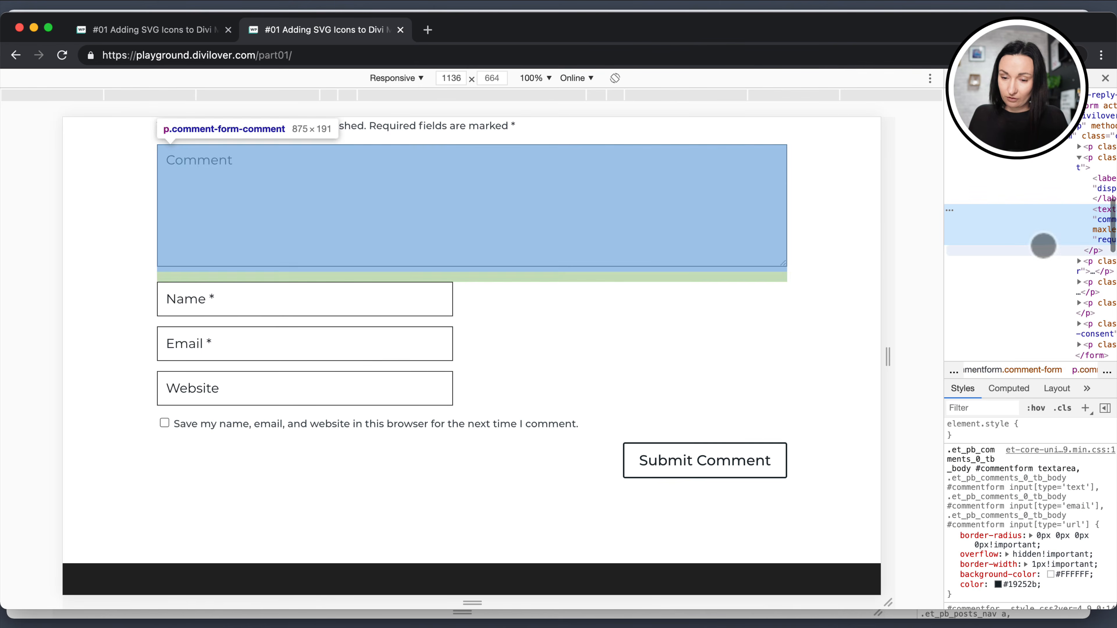
{"action": "left_click_drag", "start_coordinate": [943, 256], "coordinate": [710, 280]}
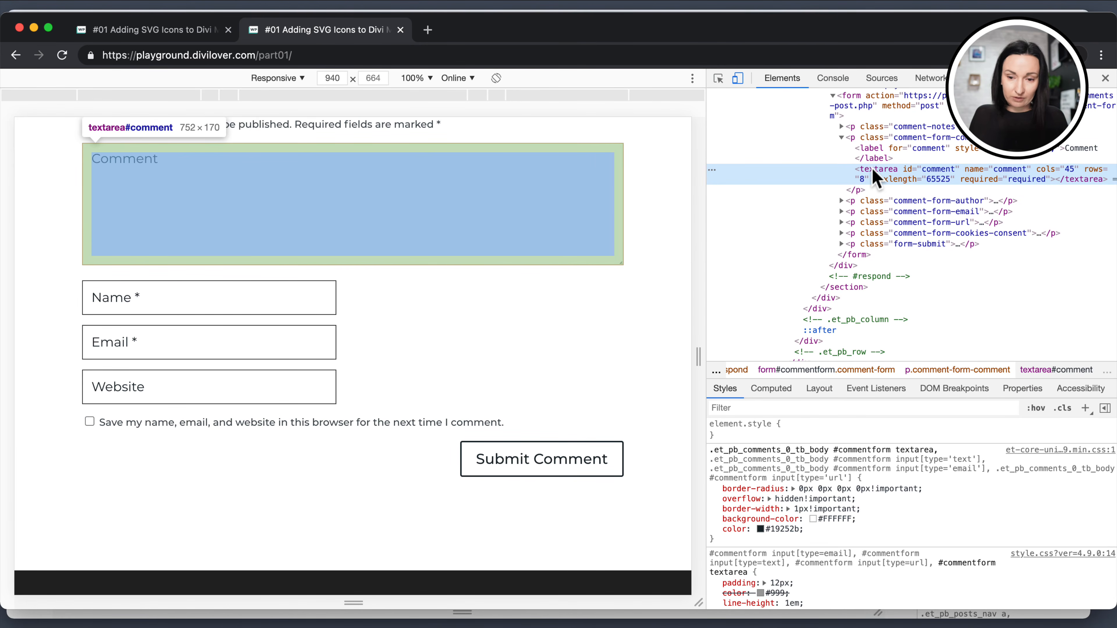
{"action": "left_click", "coordinate": [854, 139]}
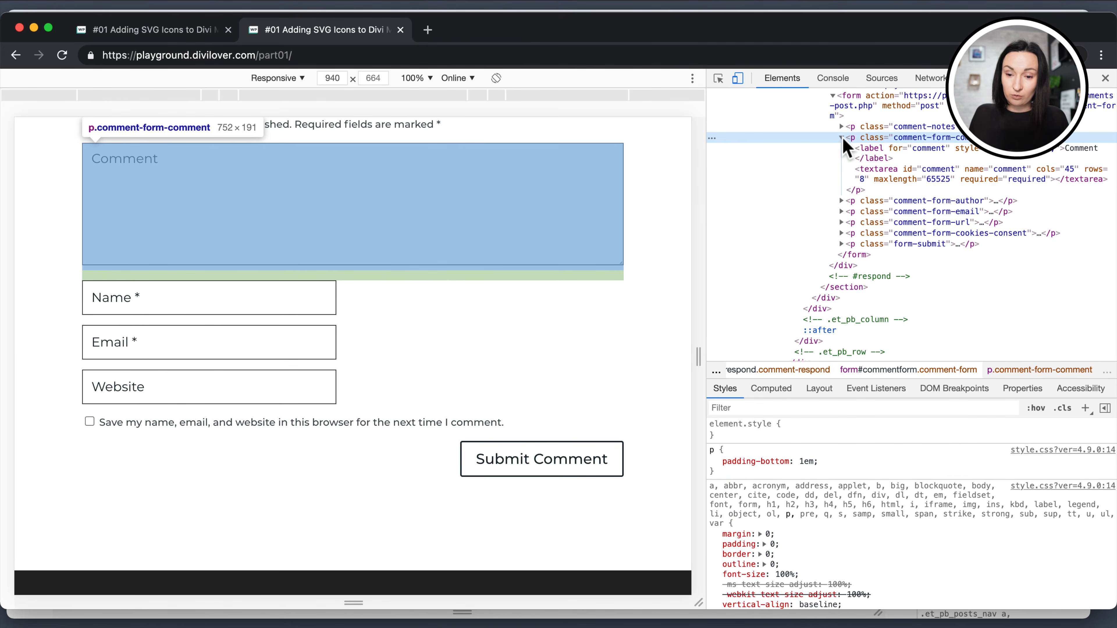
{"action": "key", "text": "Left"}
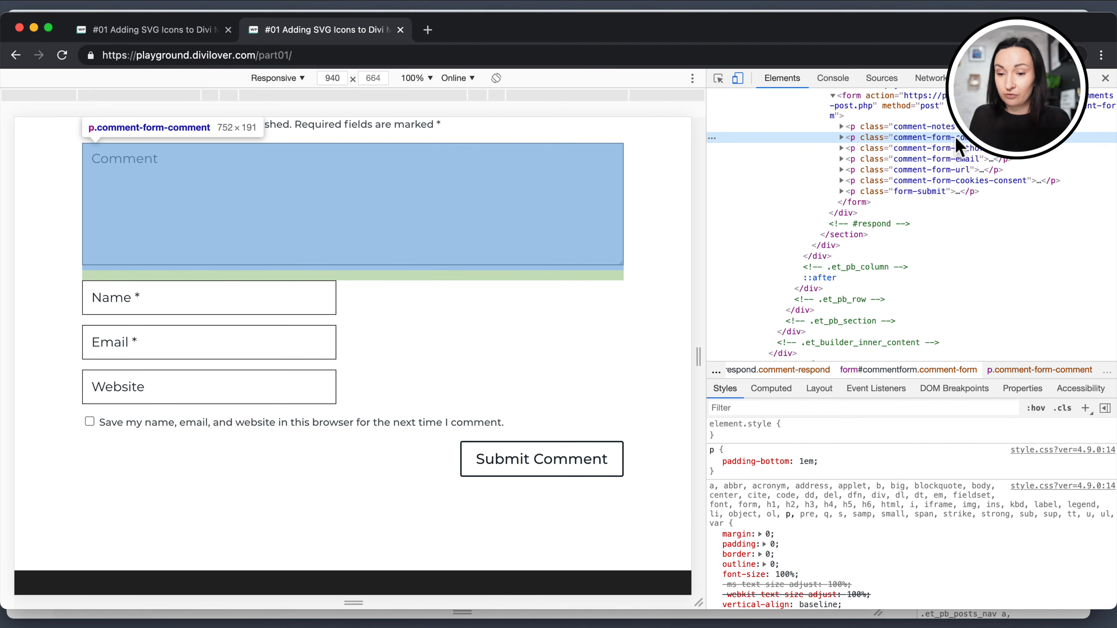
Add a new p.comment-form-comment style rule in the inspector and set its width to 51%.
{"action": "left_click", "coordinate": [1085, 408]}
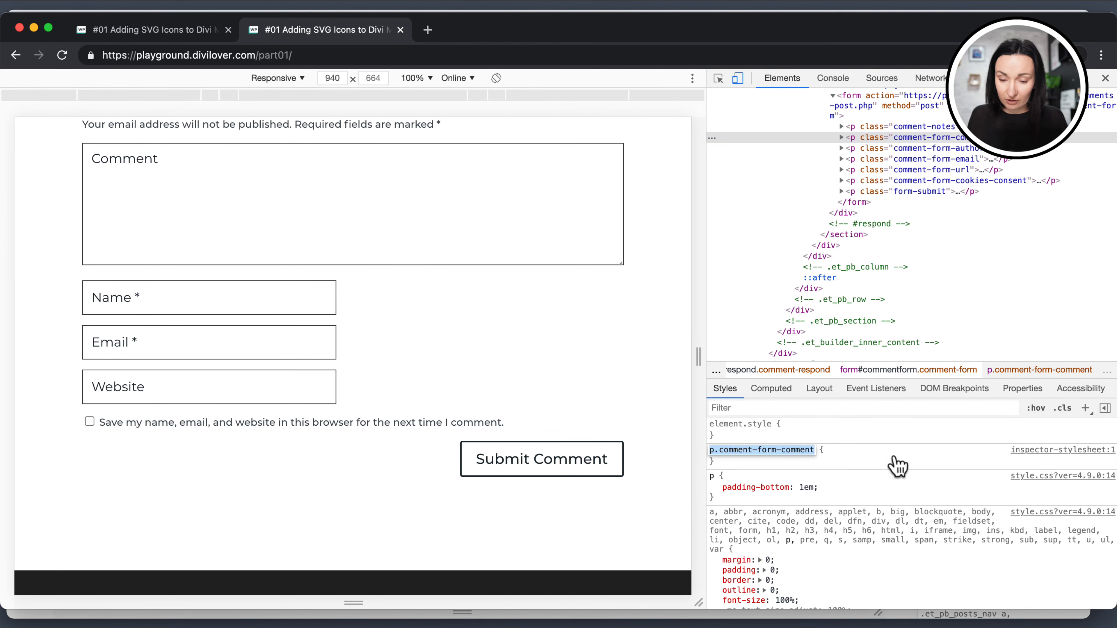
{"action": "left_click", "coordinate": [838, 454]}
{"action": "left_click", "coordinate": [838, 453]}
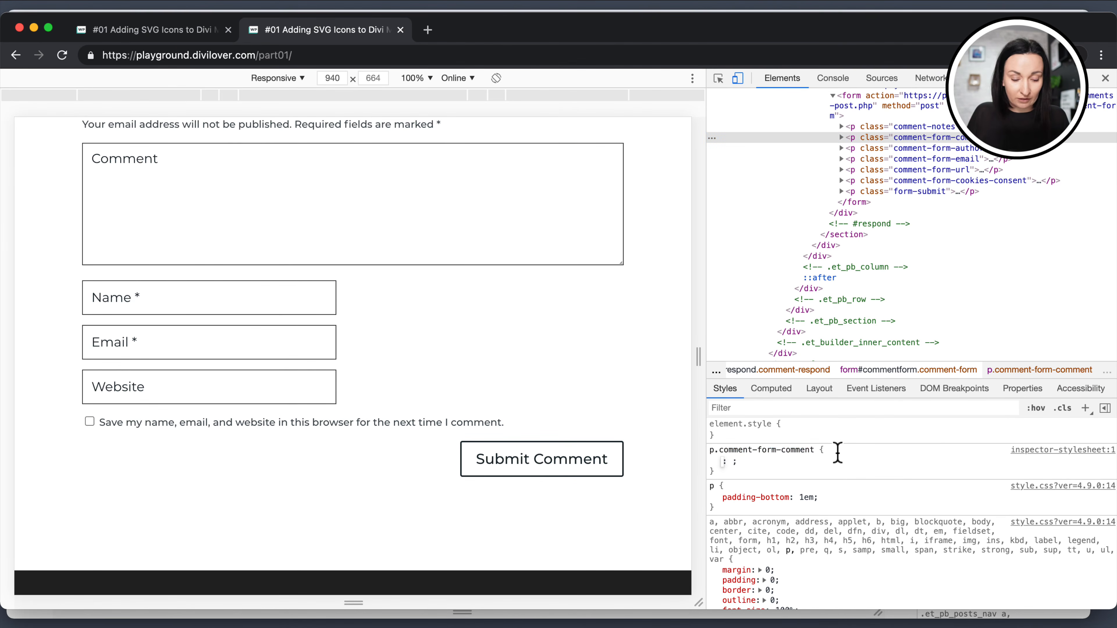
{"action": "type", "text": "width"}
{"action": "key", "text": "Tab"}
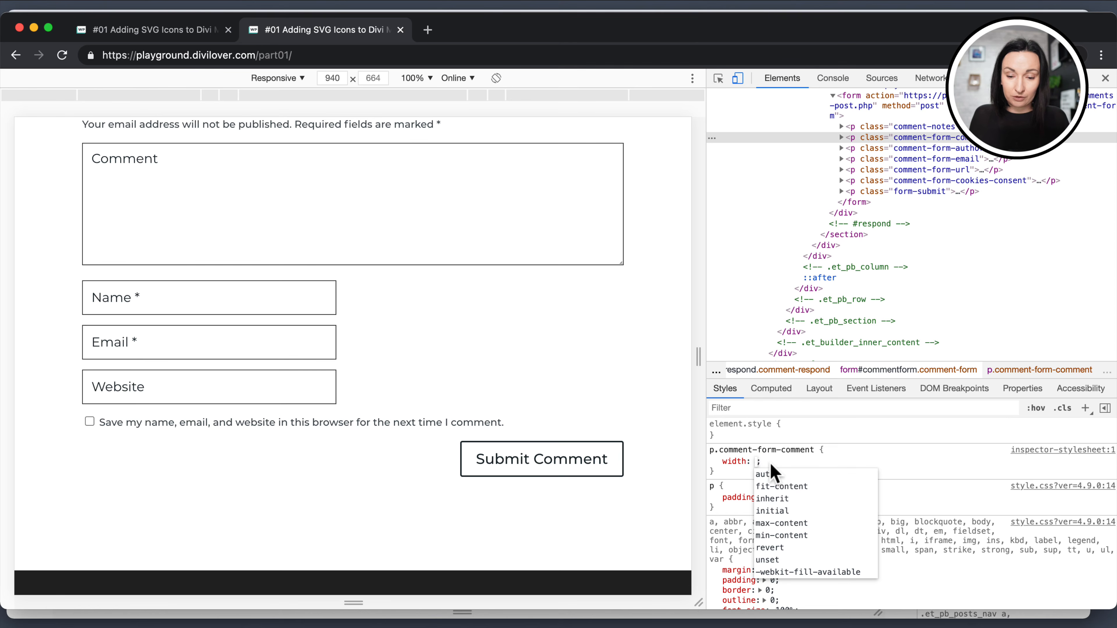
{"action": "type", "text": "51"}
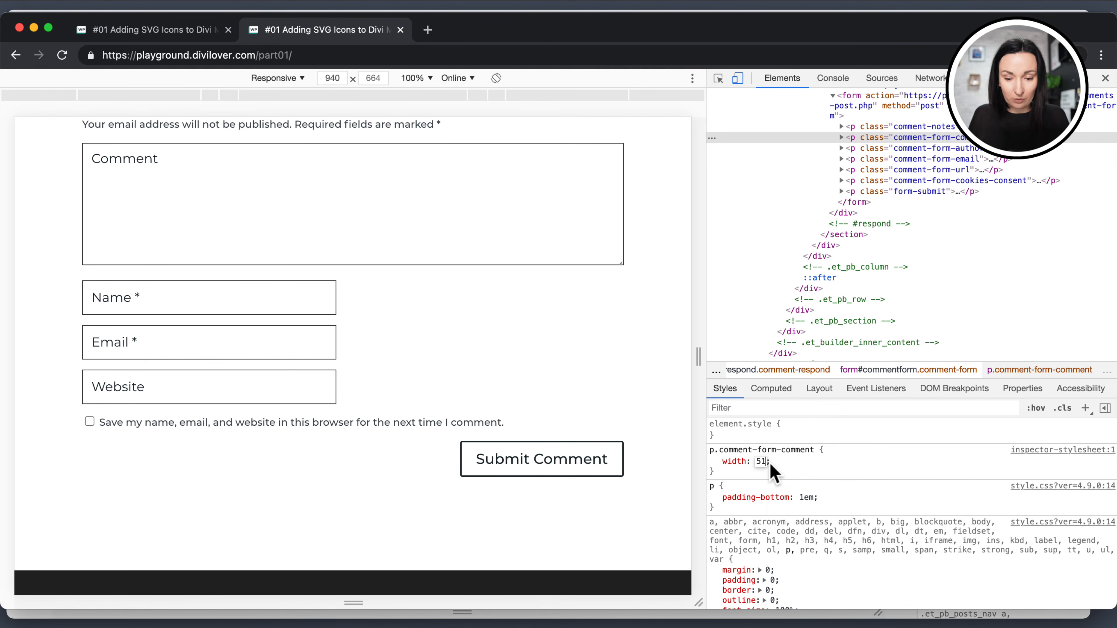
{"action": "type", "text": "%"}
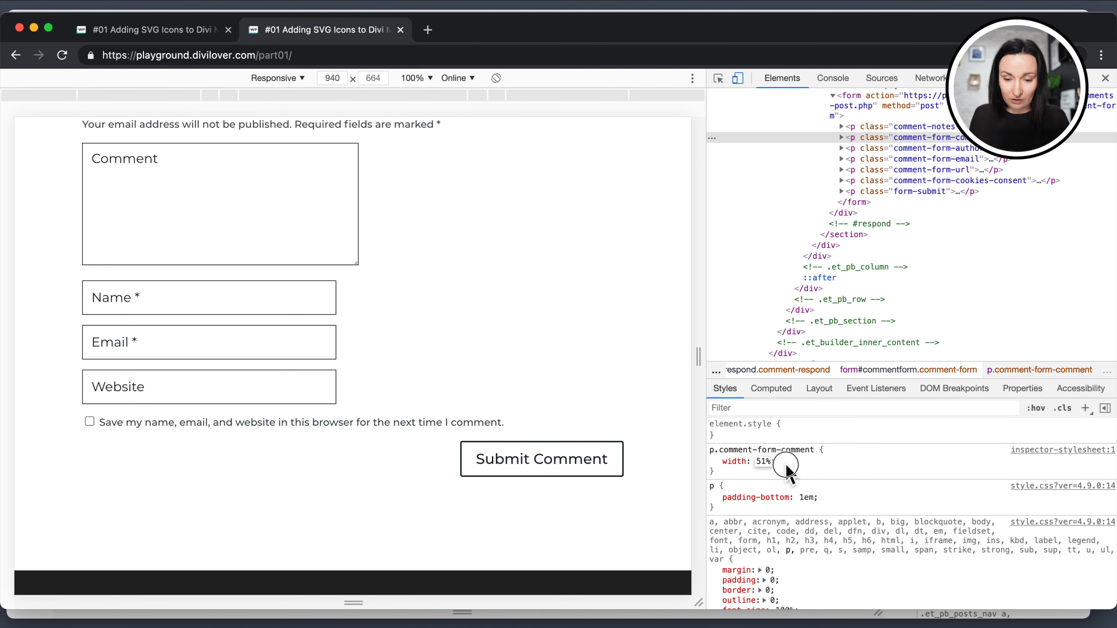
{"action": "left_click", "coordinate": [786, 467]}
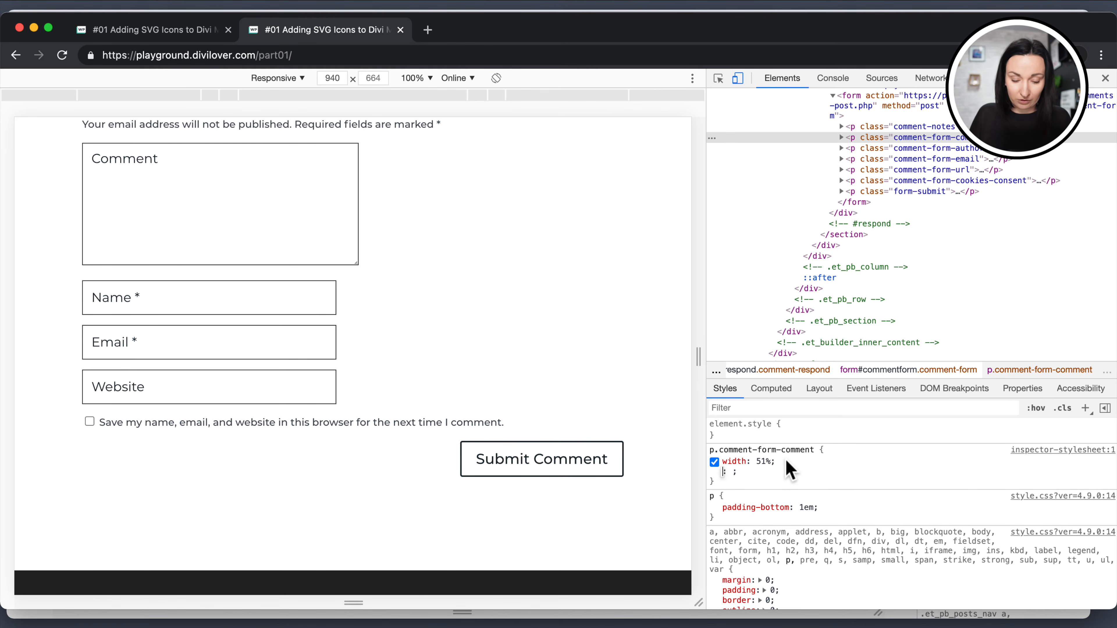
Add float: left and margin-right: 2% to the p.comment-form-comment rule.
{"action": "type", "text": "float: "}
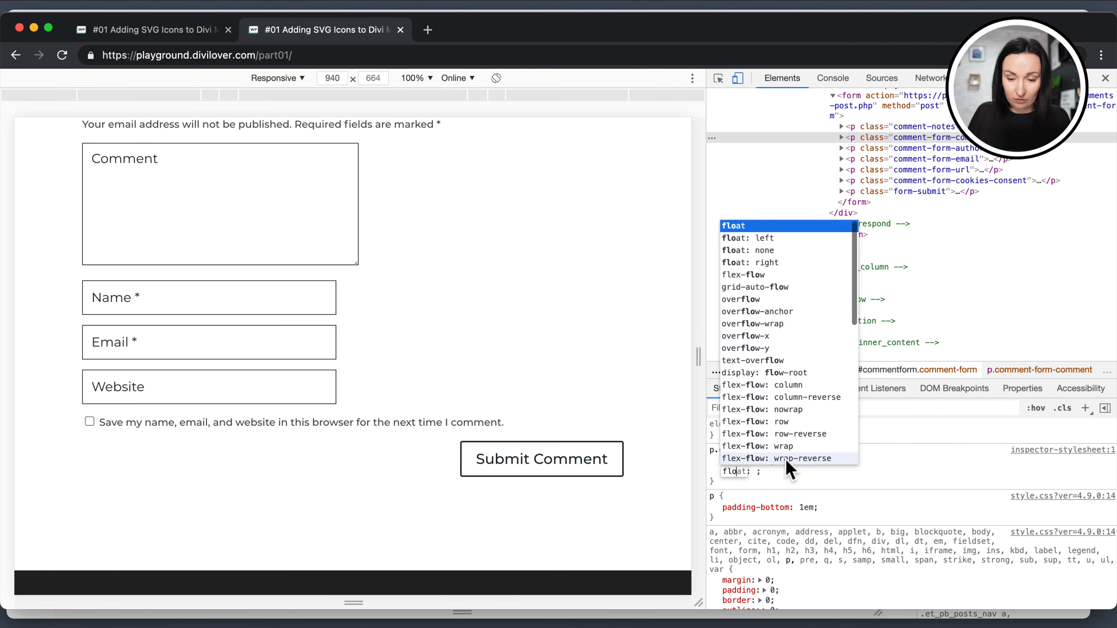
{"action": "type", "text": "lef"}
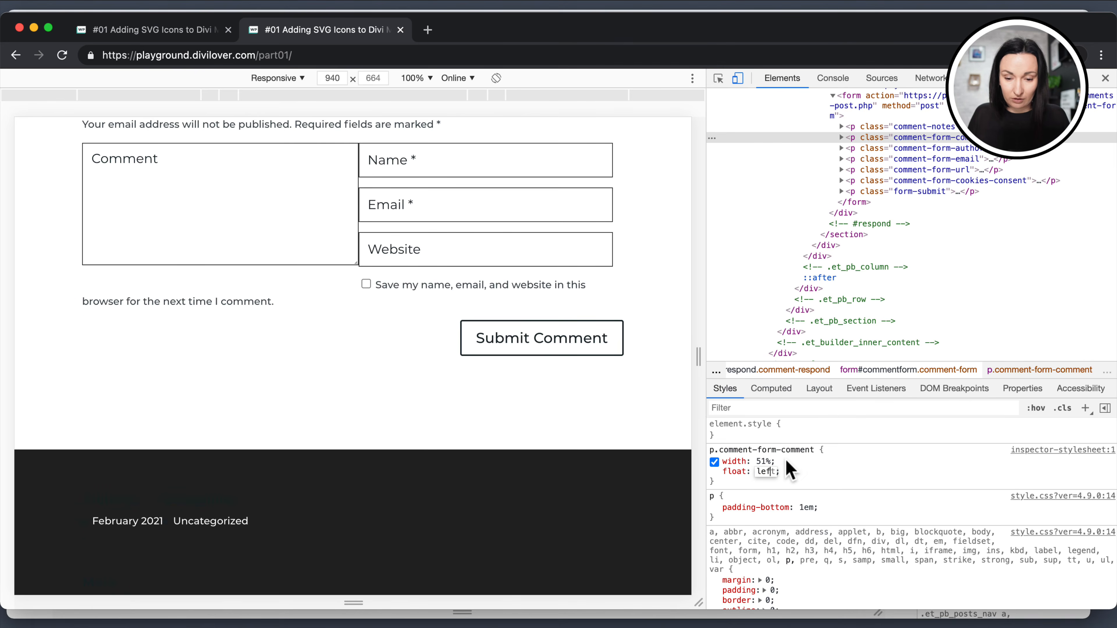
{"action": "key", "text": "Return"}
{"action": "type", "text": "margi"}
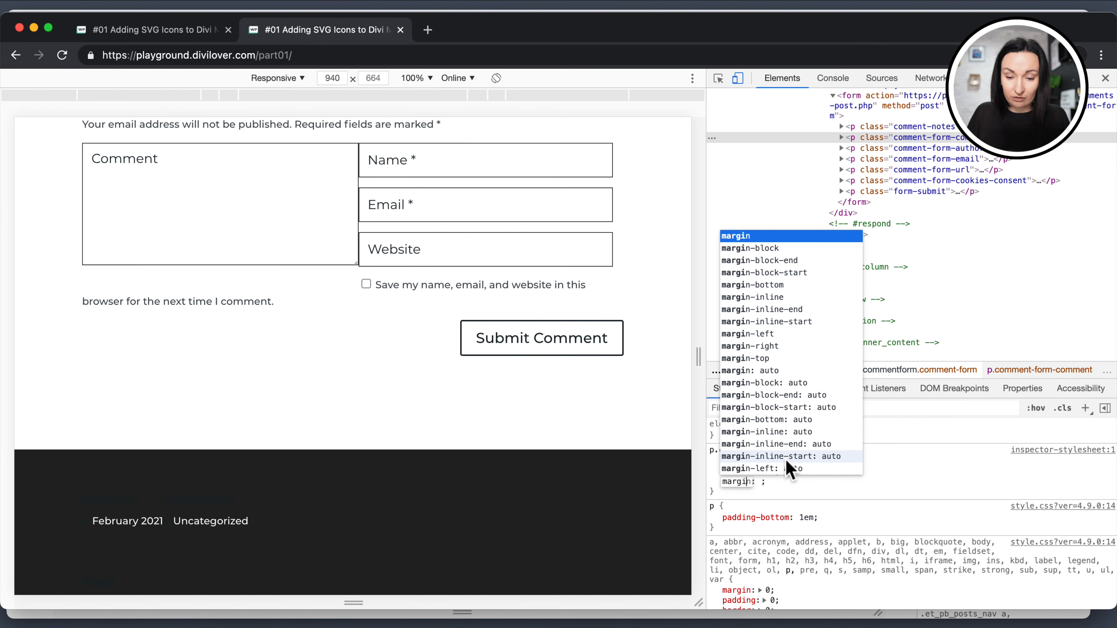
{"action": "type", "text": "n-right"}
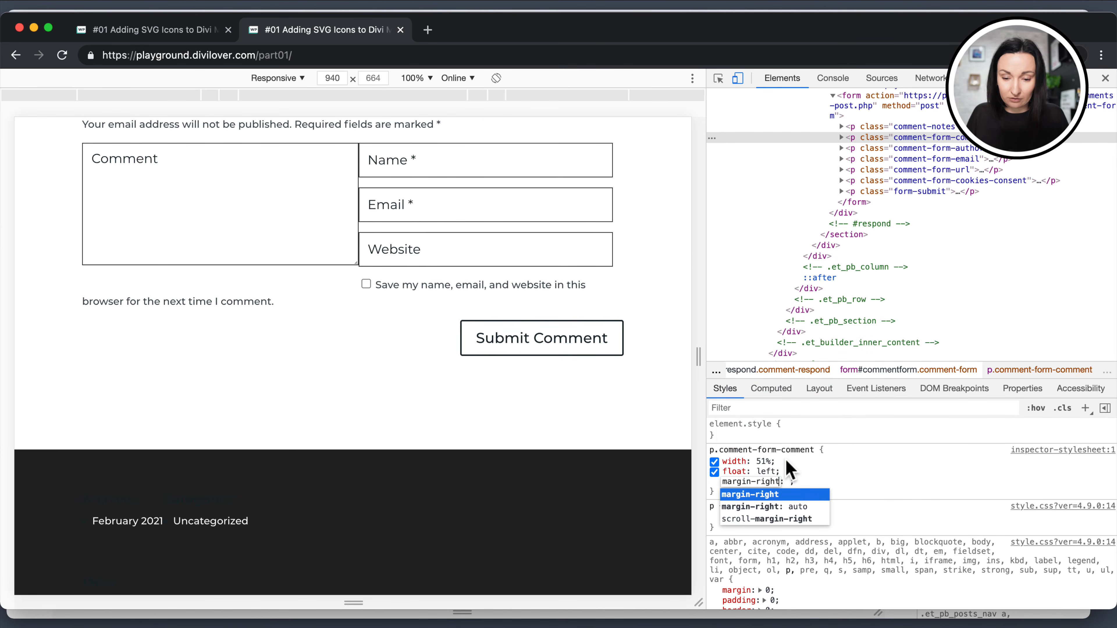
{"action": "key", "text": "Tab"}
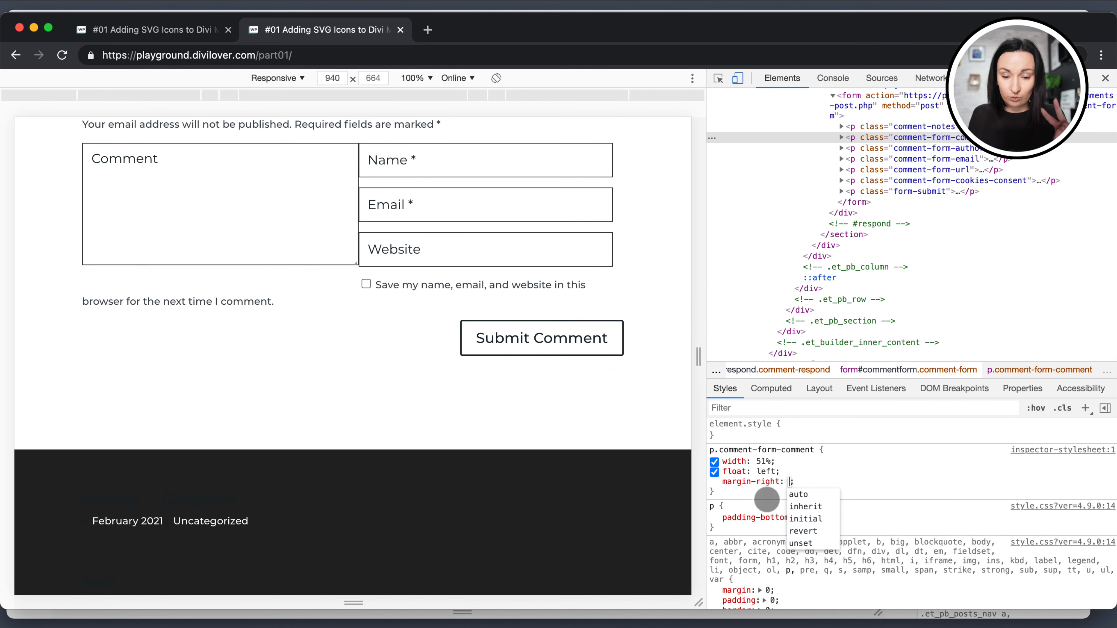
{"action": "type", "text": "2%"}
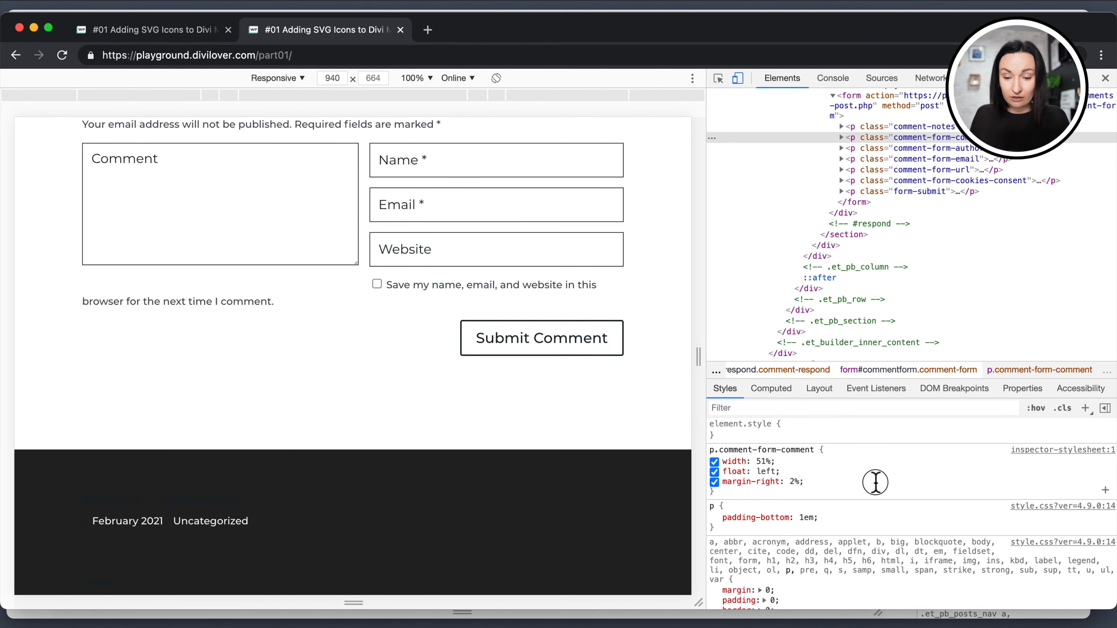
Copy the whole p.comment-form-comment rule into Divi's Custom CSS under a "Single Post Comments" comment, above the Single Post Meta styles.
{"action": "left_click_drag", "start_coordinate": [875, 483], "coordinate": [798, 449]}
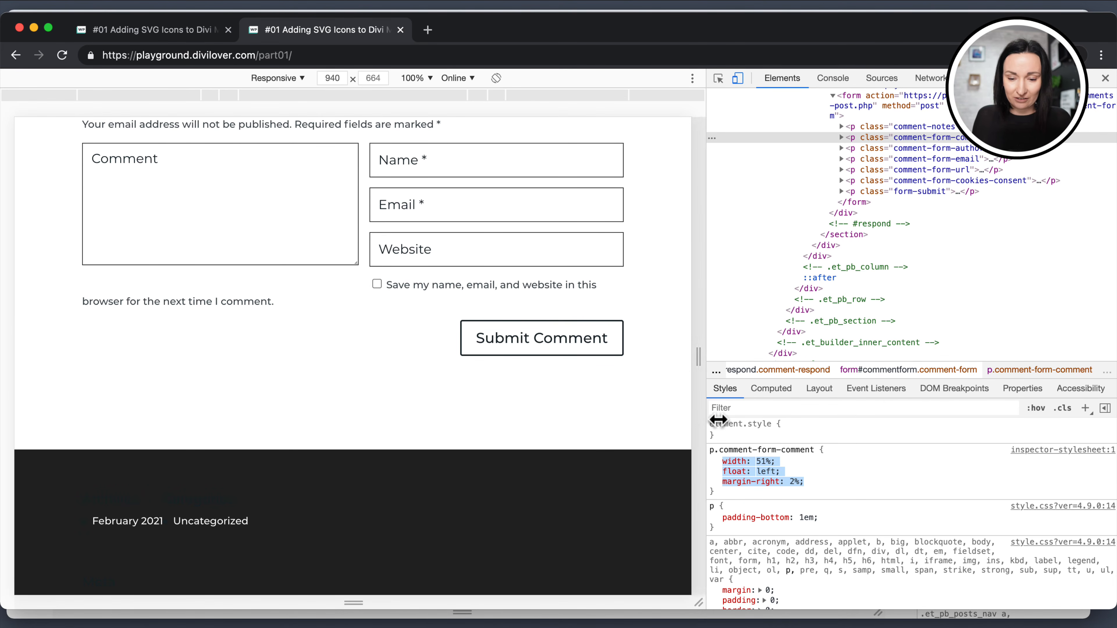
{"action": "left_click_drag", "start_coordinate": [710, 449], "coordinate": [725, 496]}
{"action": "key", "text": "ctrl+c"}
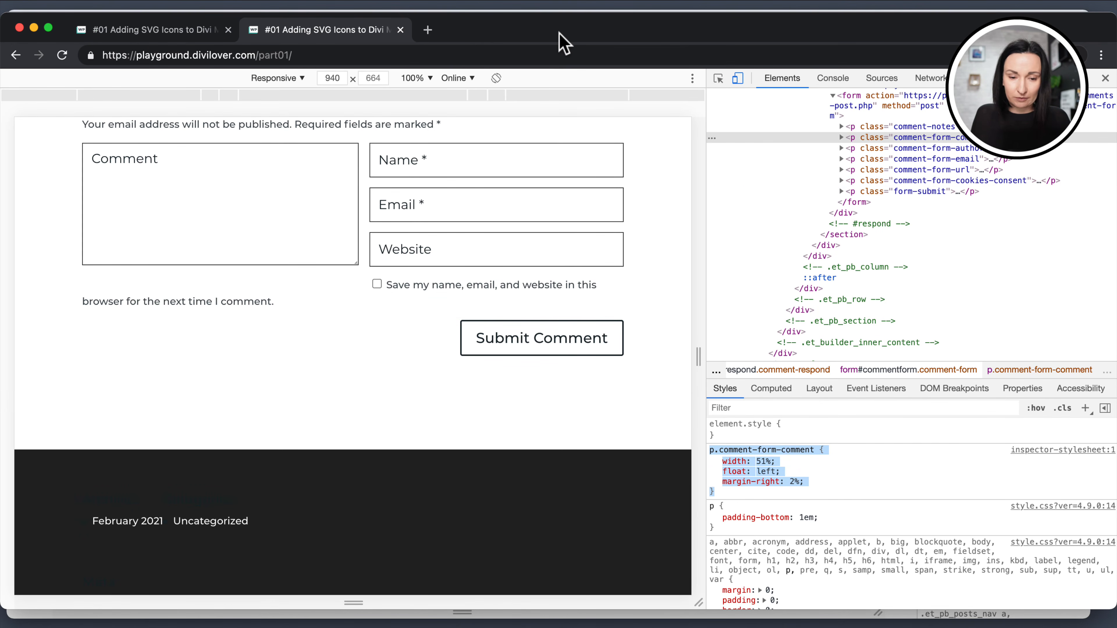
{"action": "left_click_drag", "start_coordinate": [564, 42], "coordinate": [562, 68]}
{"action": "left_click", "coordinate": [149, 23]}
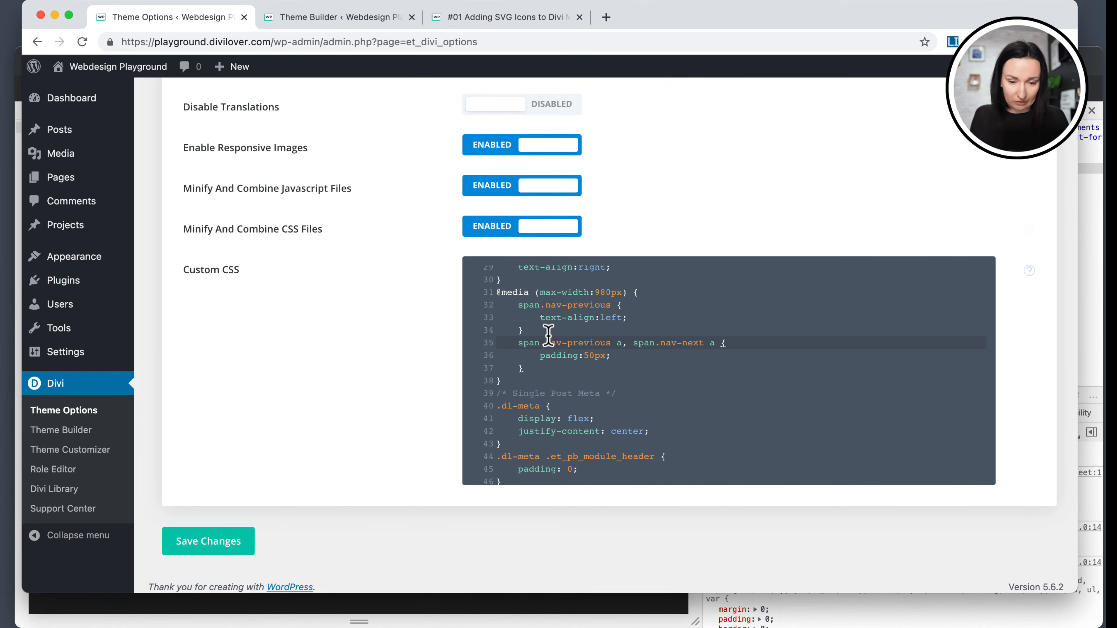
{"action": "key", "text": "Return"}
{"action": "key", "text": "Return"}
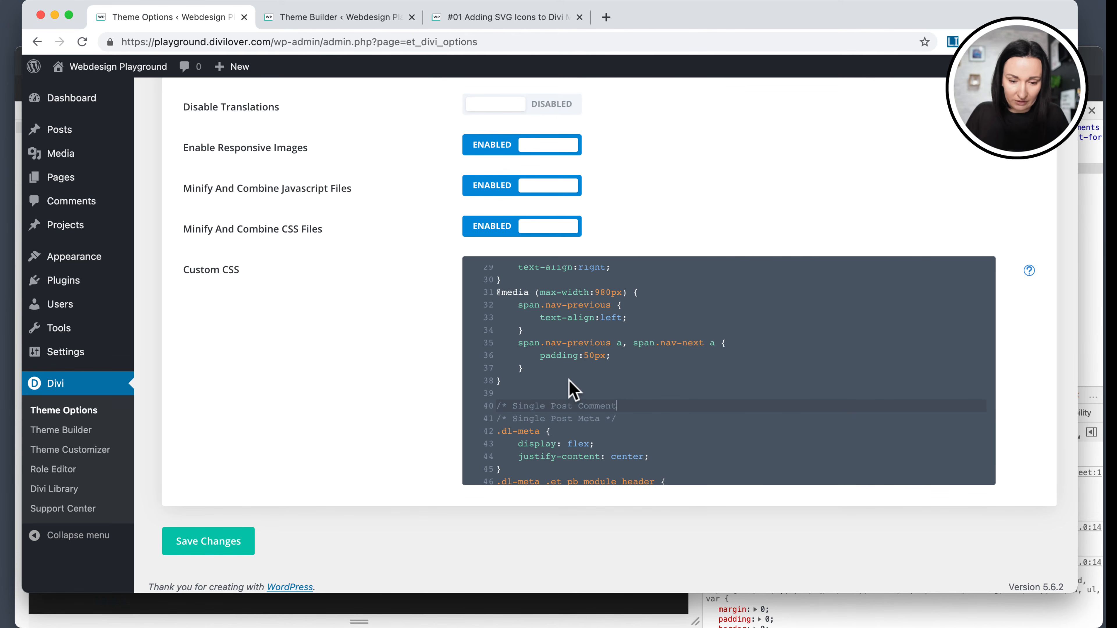
{"action": "key", "text": "Return"}
{"action": "key", "text": "ctrl+v"}
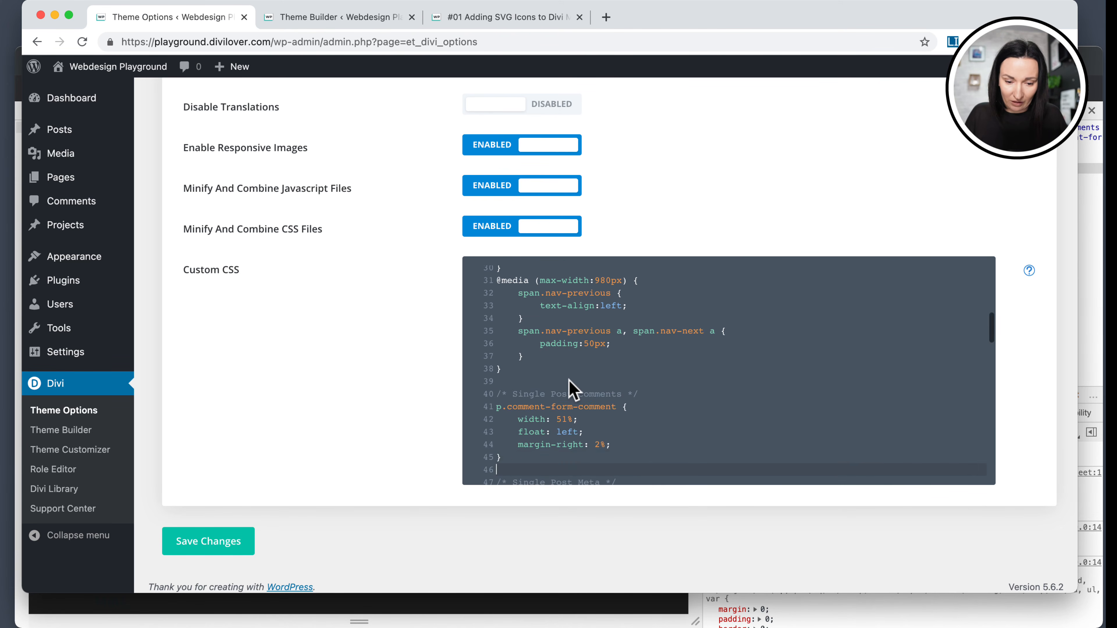
Test clear: both as an element style on p.comment-form-cookies-consent in the logged-out post's inspector and copy its class name.
{"action": "left_click", "coordinate": [483, 18]}
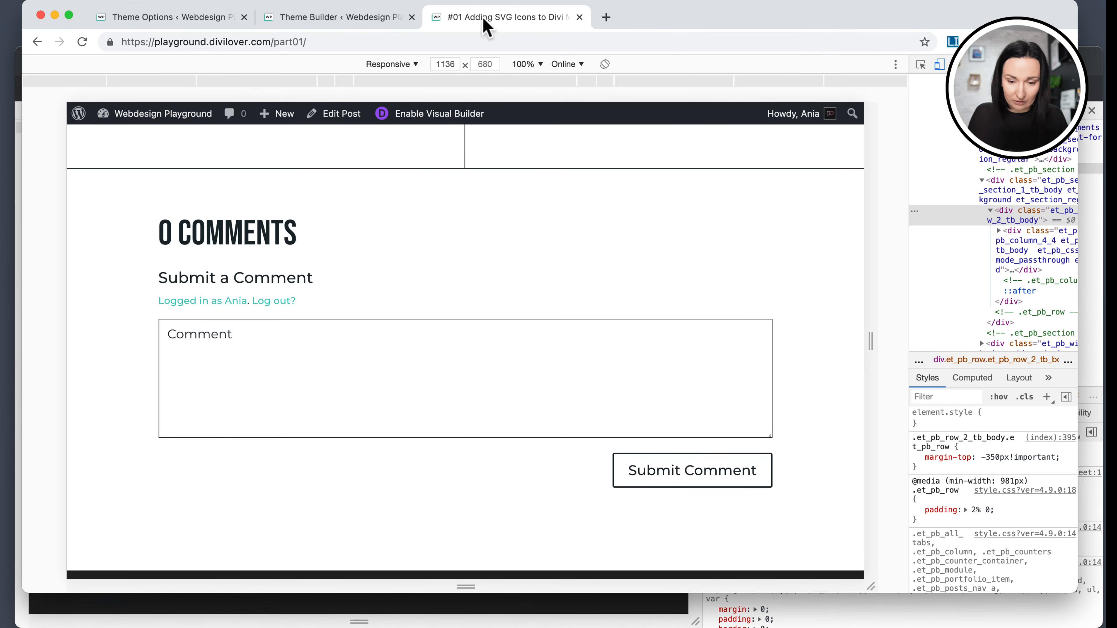
{"action": "left_click", "coordinate": [428, 612]}
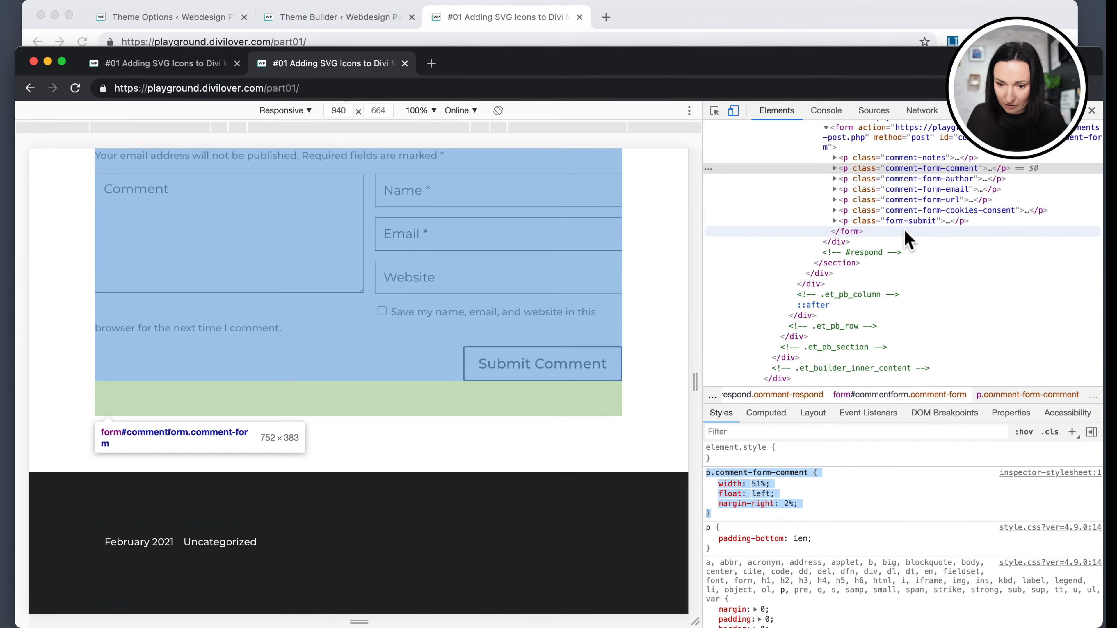
{"action": "left_click", "coordinate": [952, 211]}
{"action": "double_click", "coordinate": [952, 210]}
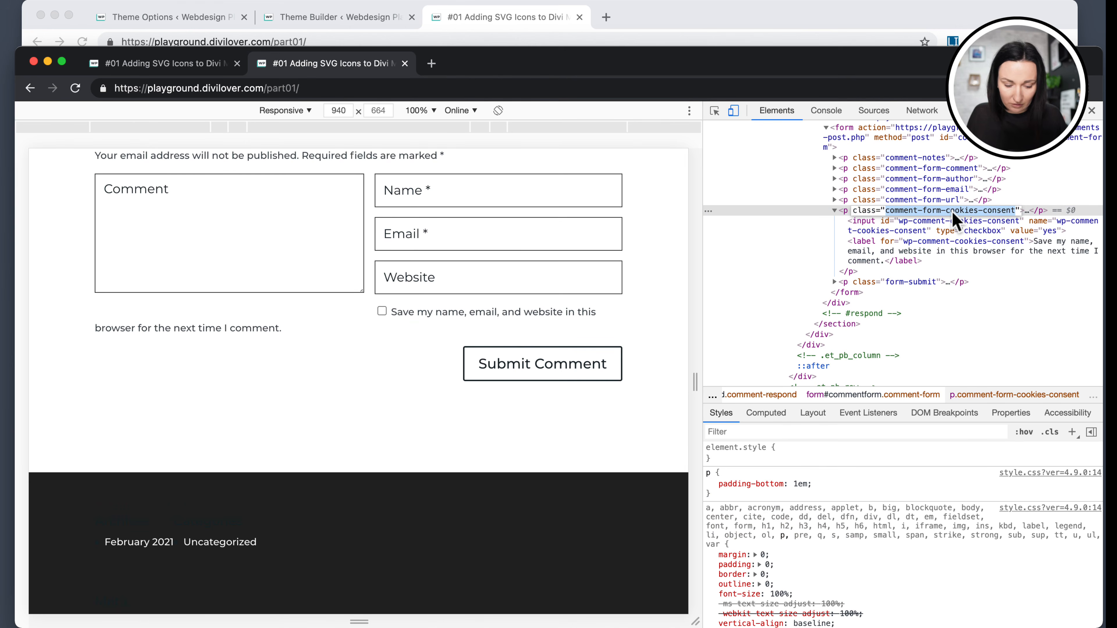
{"action": "left_click", "coordinate": [824, 450]}
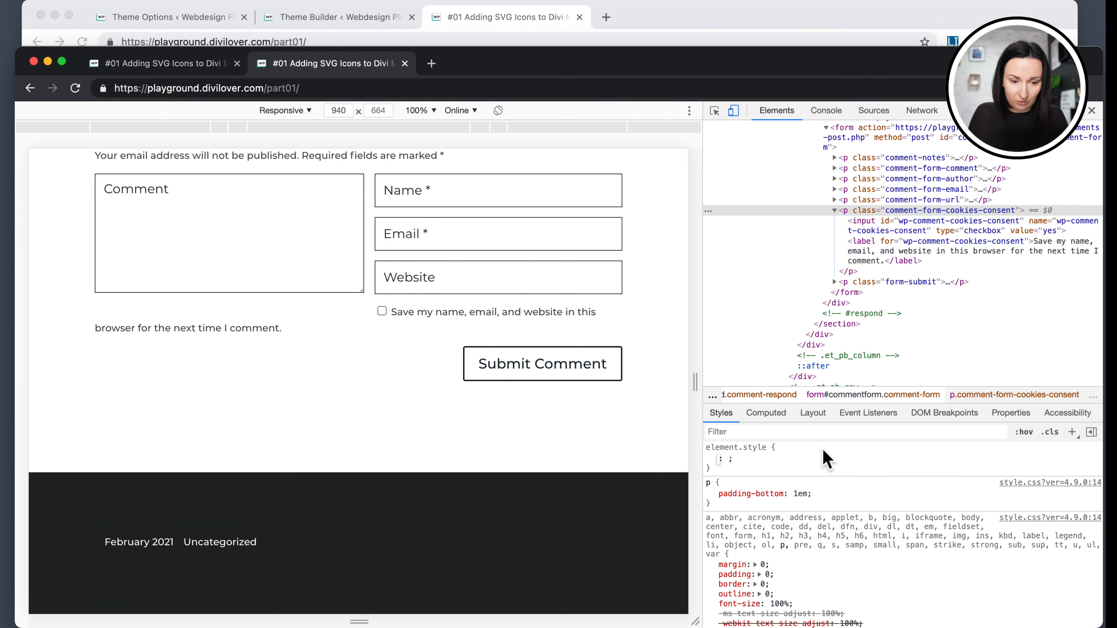
{"action": "type", "text": "clear"}
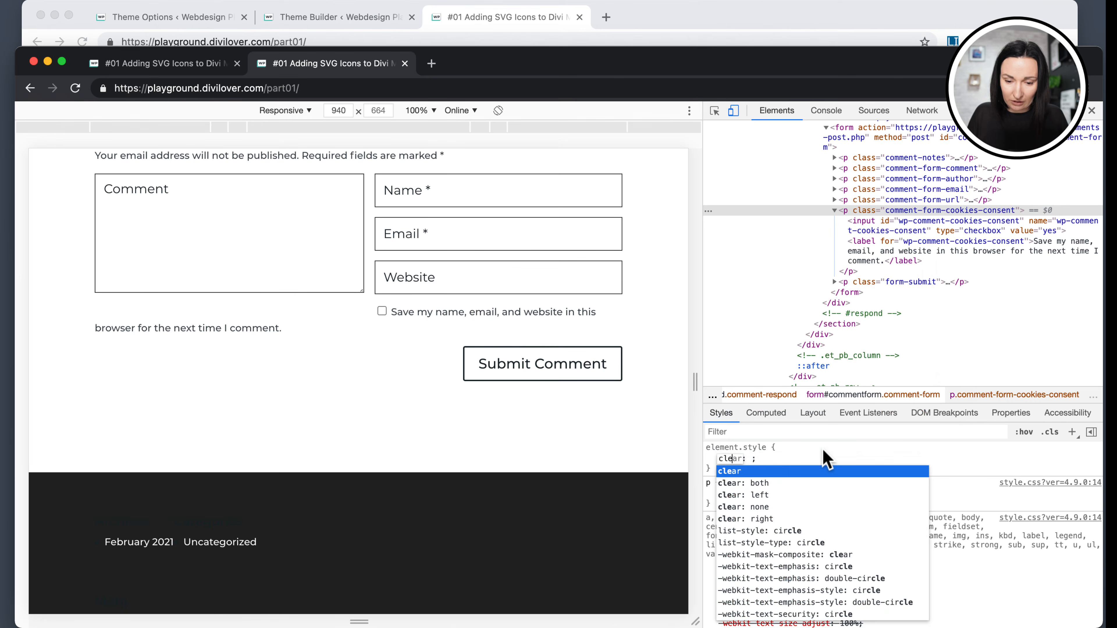
{"action": "key", "text": "Tab"}
{"action": "type", "text": "bo"}
{"action": "key", "text": "Return"}
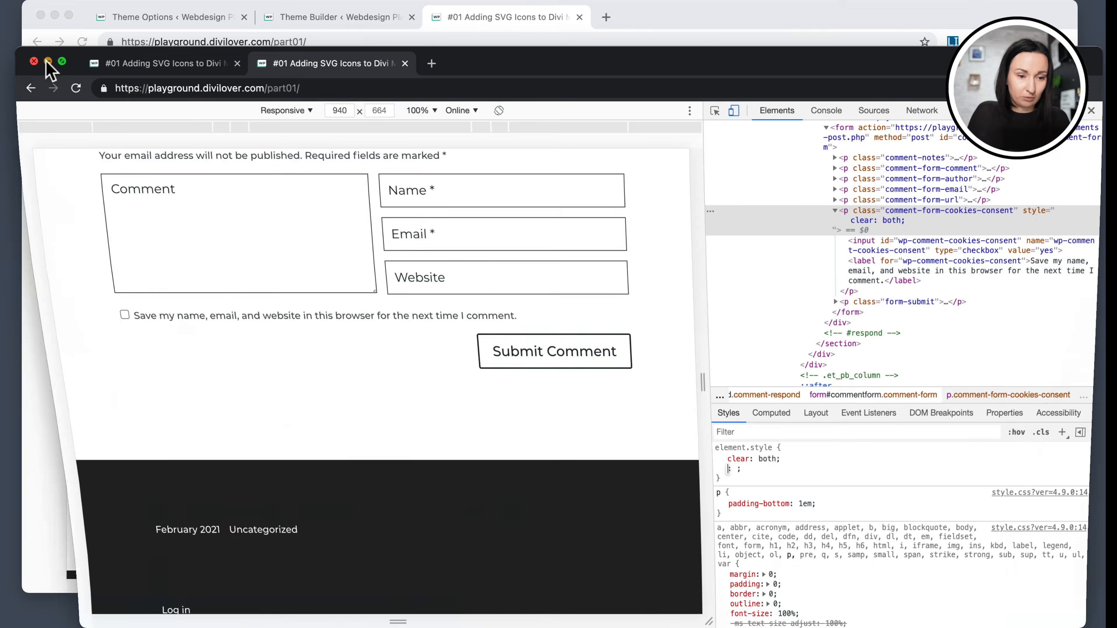
Add a p.comment-form-cookies-consent rule with clear:both below the comment rule in Divi's Custom CSS and save the theme options.
{"action": "left_click", "coordinate": [34, 62]}
{"action": "left_click", "coordinate": [154, 20]}
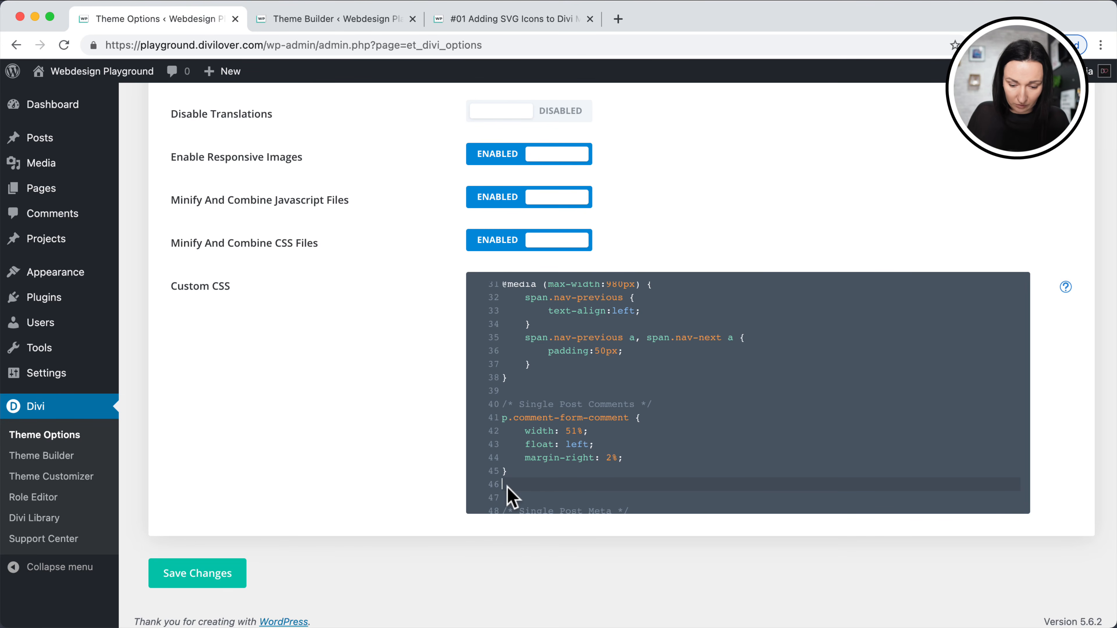
{"action": "type", "text": ".comment-form-cookies-consent"}
{"action": "type", "text": "{"}
{"action": "key", "text": "Return"}
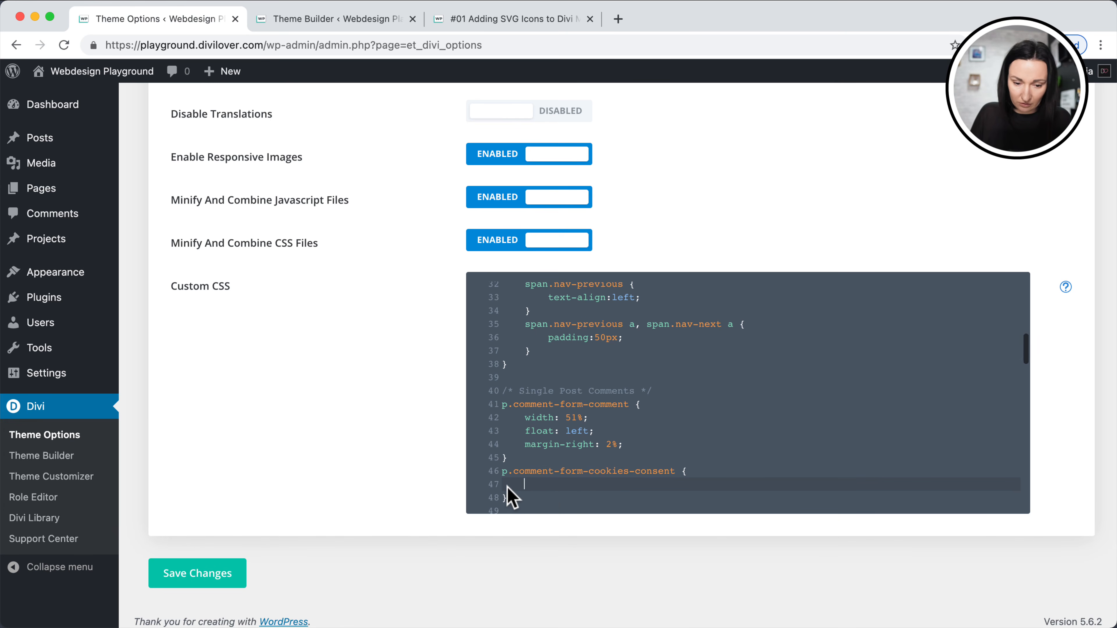
{"action": "type", "text": "clear:b"}
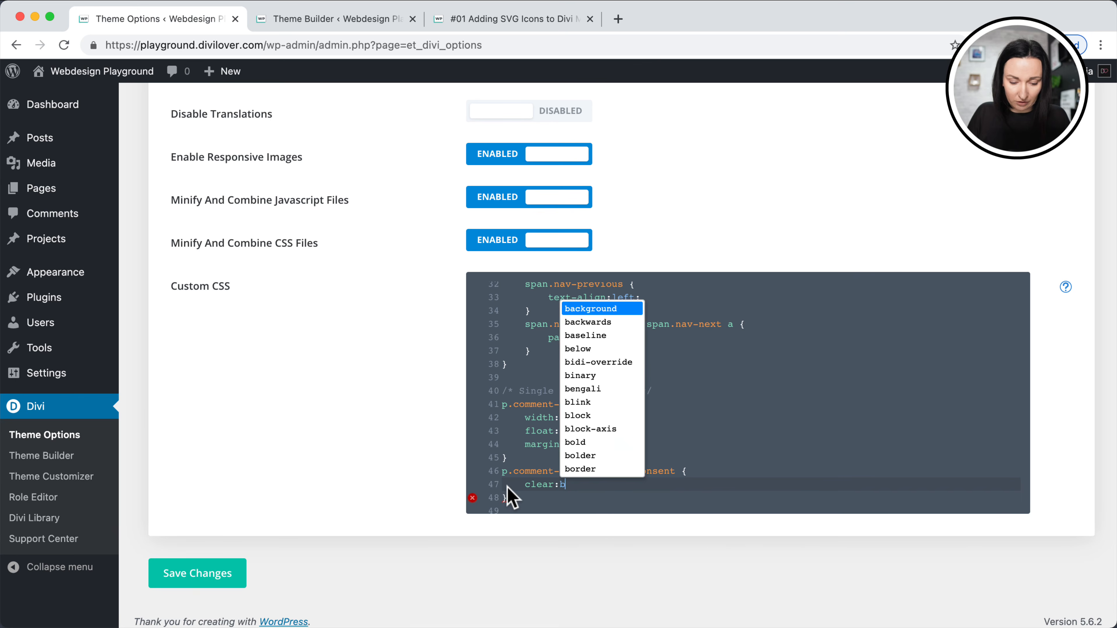
{"action": "type", "text": "oth;"}
{"action": "left_click", "coordinate": [570, 508]}
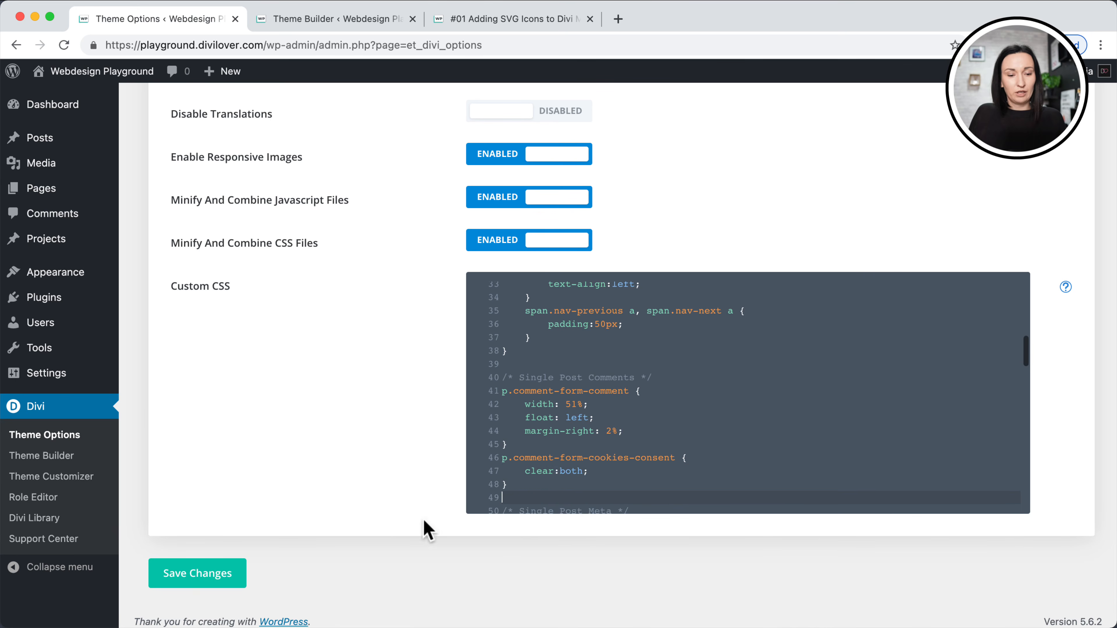
{"action": "left_click", "coordinate": [231, 573]}
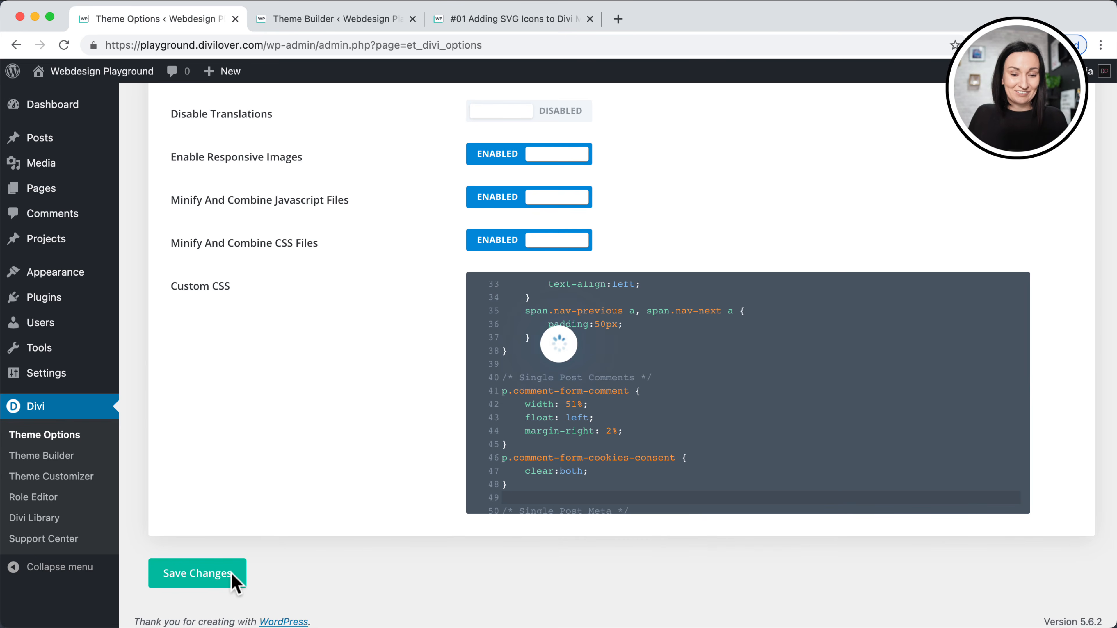
Reload the live part01 post with developer tools closed and examine it from the comment form up to the featured video.
{"action": "left_click", "coordinate": [543, 20]}
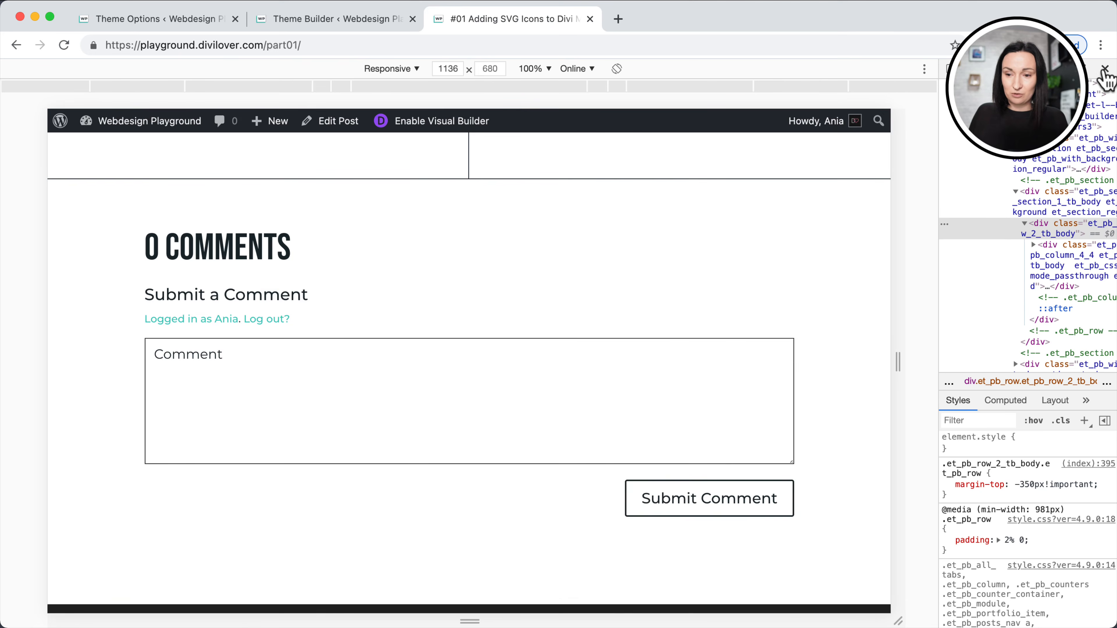
{"action": "left_click", "coordinate": [1104, 69]}
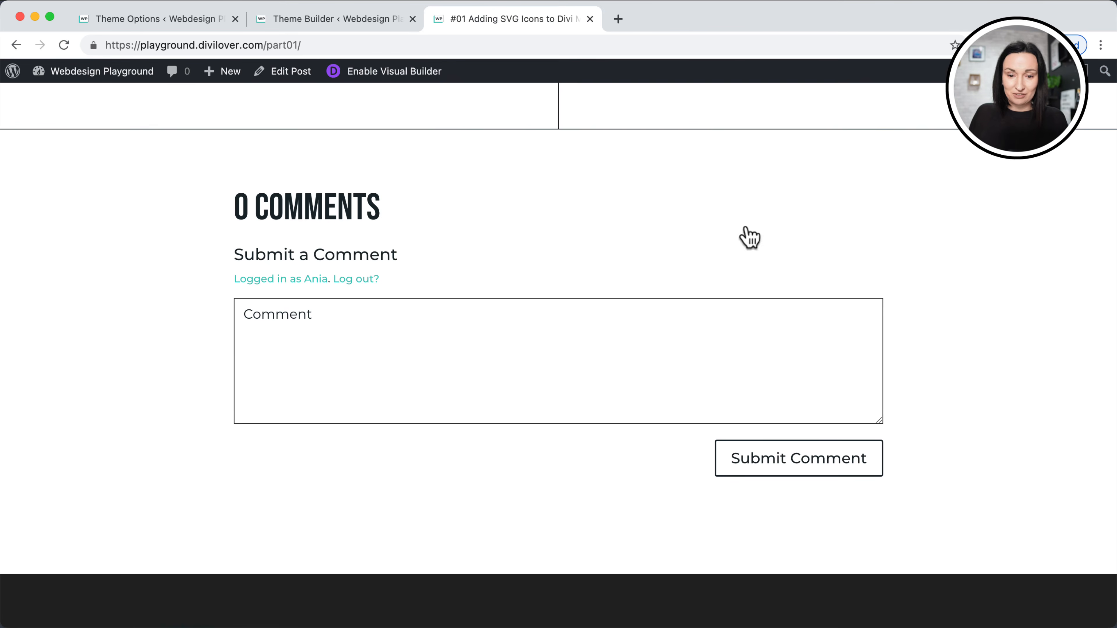
{"action": "left_click", "coordinate": [64, 45]}
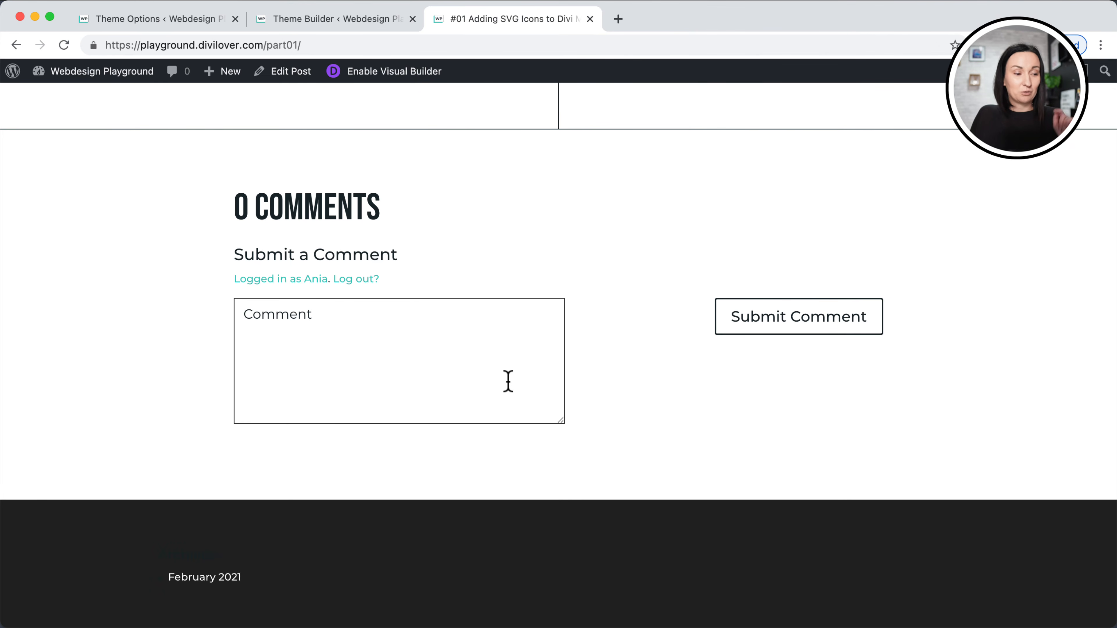
{"action": "scroll", "coordinate": [508, 382], "scroll_direction": "up", "scroll_amount": 2}
{"action": "scroll", "coordinate": [509, 388], "scroll_direction": "up", "scroll_amount": 4}
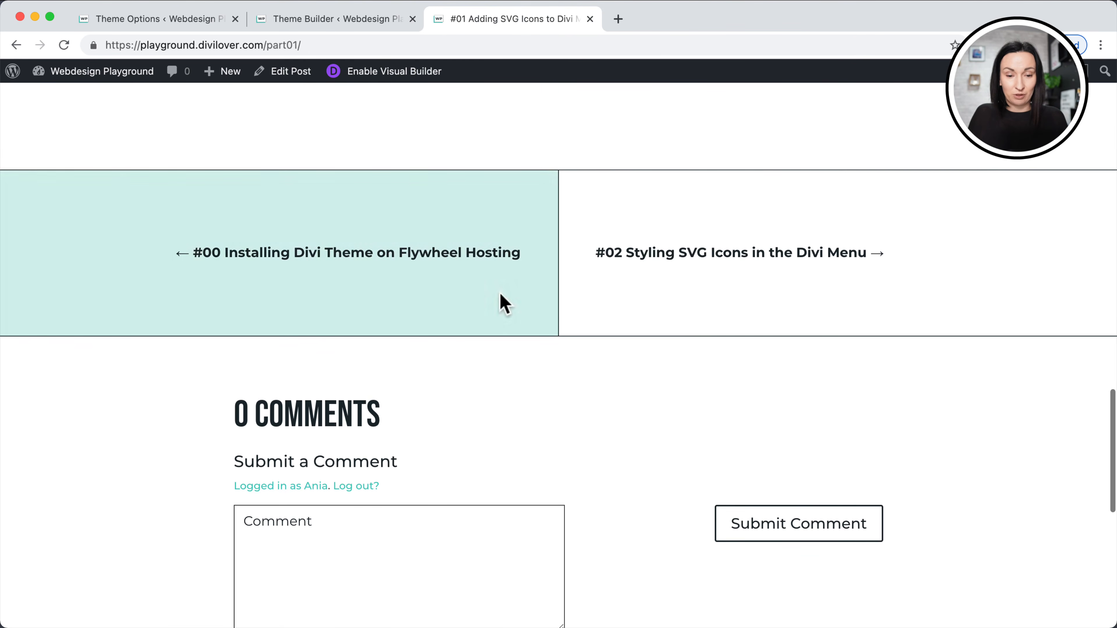
{"action": "scroll", "coordinate": [736, 290], "scroll_direction": "up", "scroll_amount": 3}
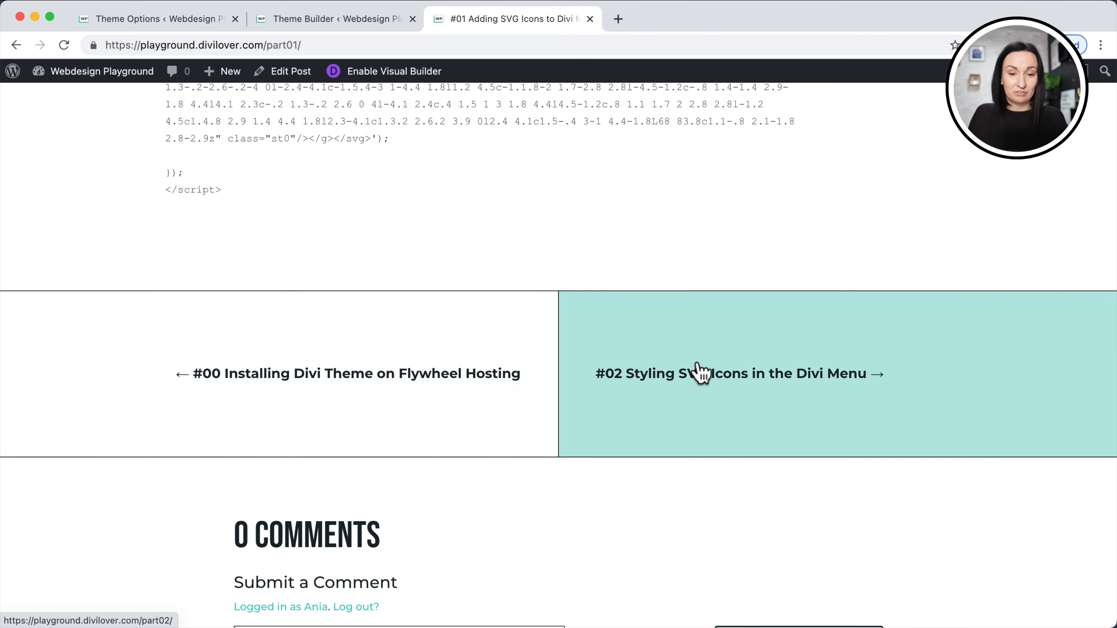
{"action": "scroll", "coordinate": [700, 373], "scroll_direction": "up", "scroll_amount": 15}
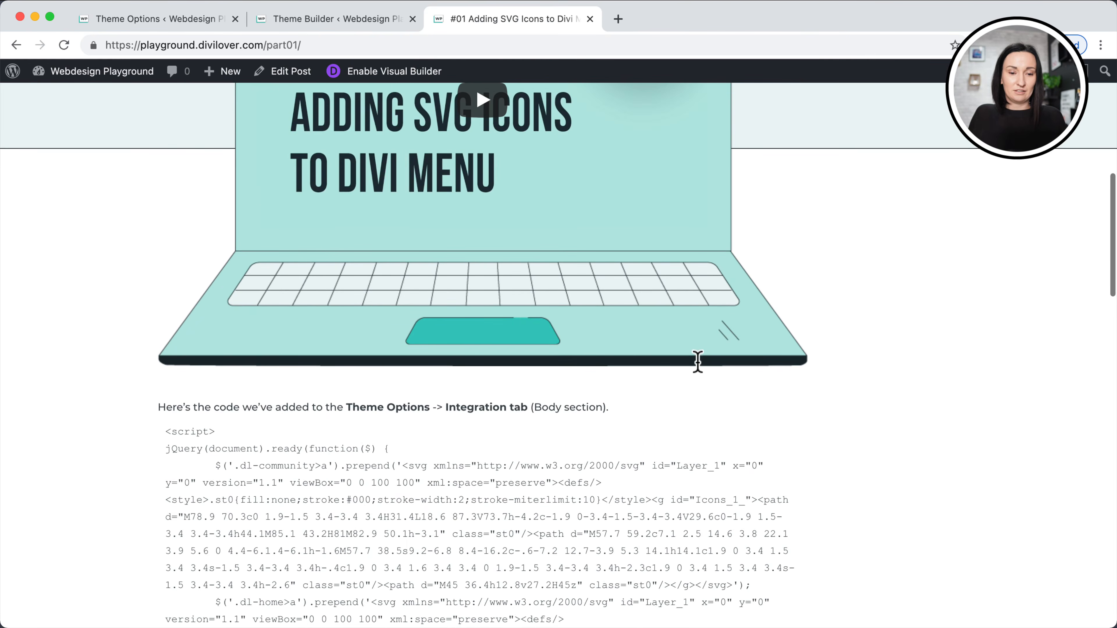
{"action": "scroll", "coordinate": [700, 371], "scroll_direction": "up", "scroll_amount": 5}
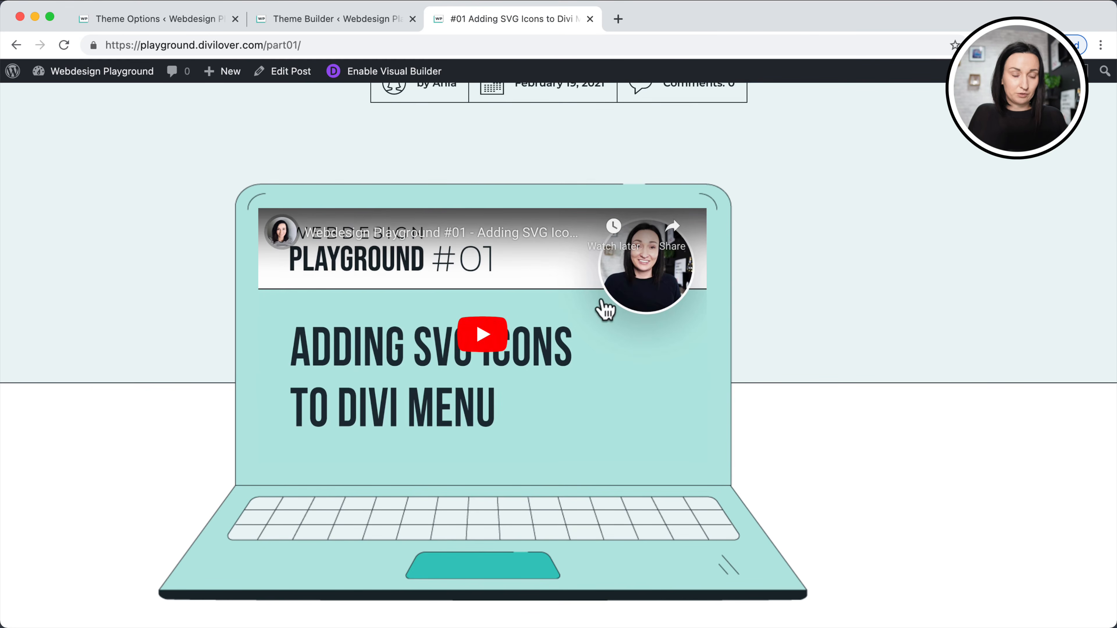
Set the Post Content module's Module Alignment to center in the All Posts body layout and save the layout.
{"action": "scroll", "coordinate": [863, 355], "scroll_direction": "down", "scroll_amount": 4}
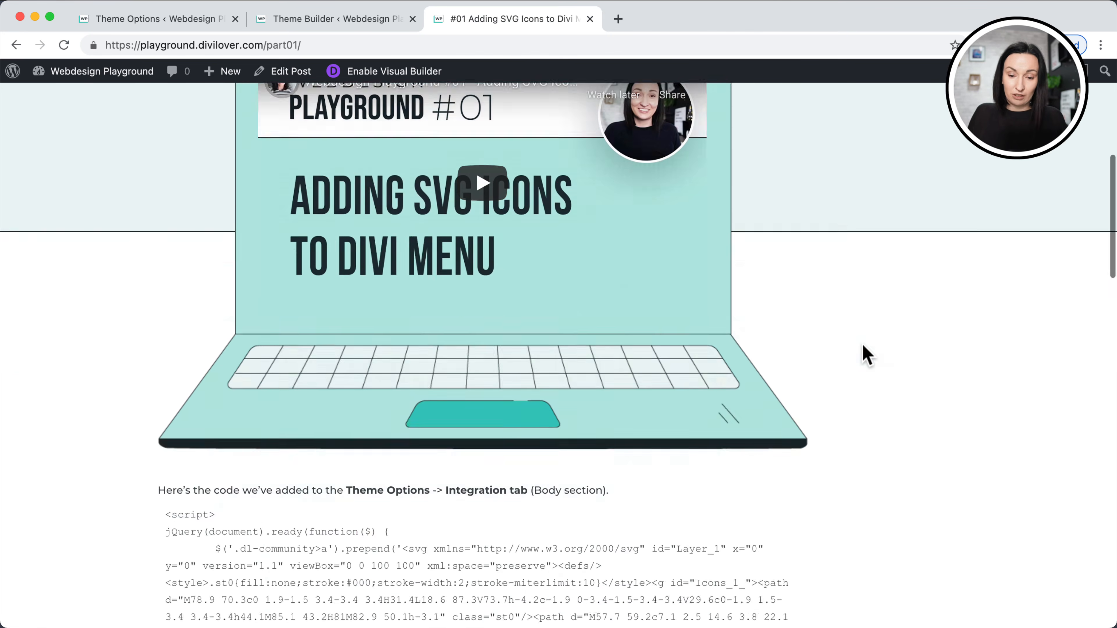
{"action": "scroll", "coordinate": [411, 492], "scroll_direction": "down", "scroll_amount": 4}
{"action": "scroll", "coordinate": [416, 499], "scroll_direction": "up", "scroll_amount": 15}
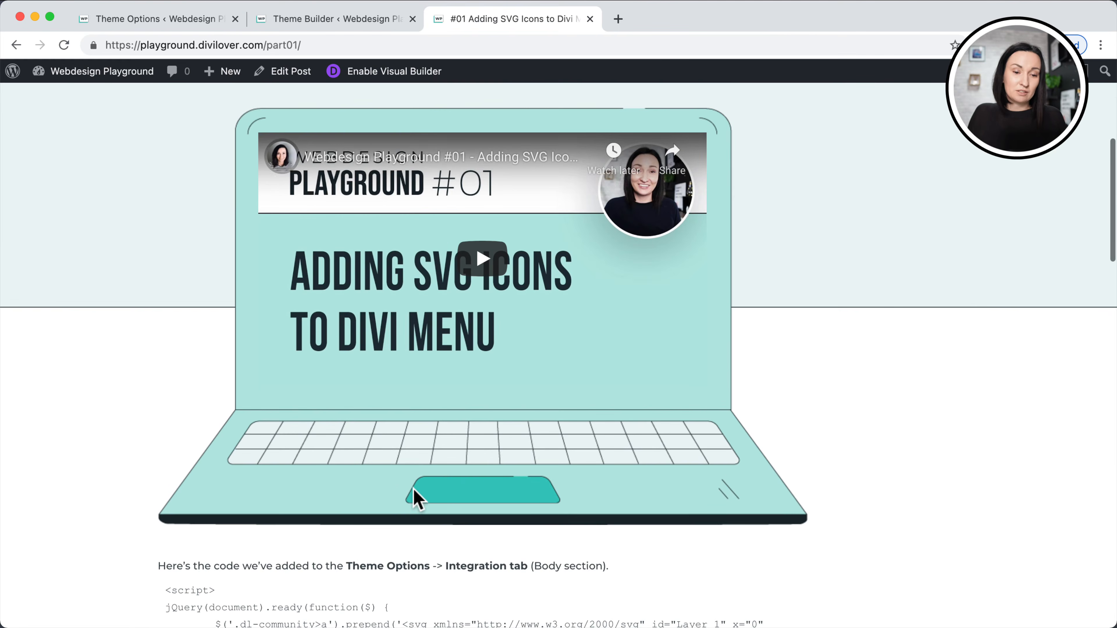
{"action": "left_click", "coordinate": [283, 19]}
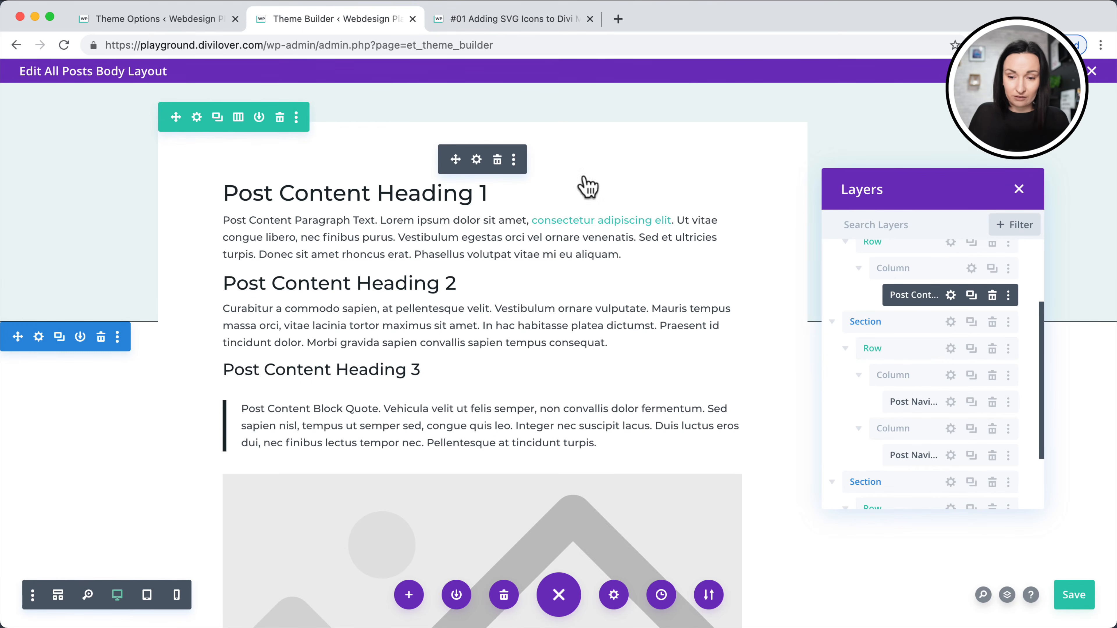
{"action": "left_click", "coordinate": [477, 159]}
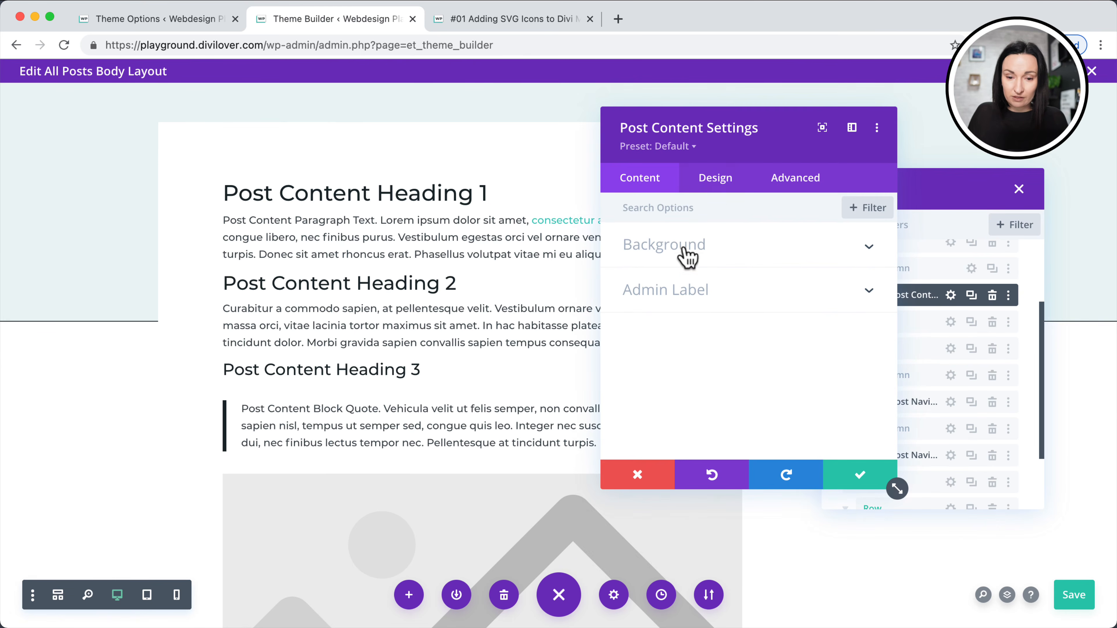
{"action": "left_click", "coordinate": [712, 184]}
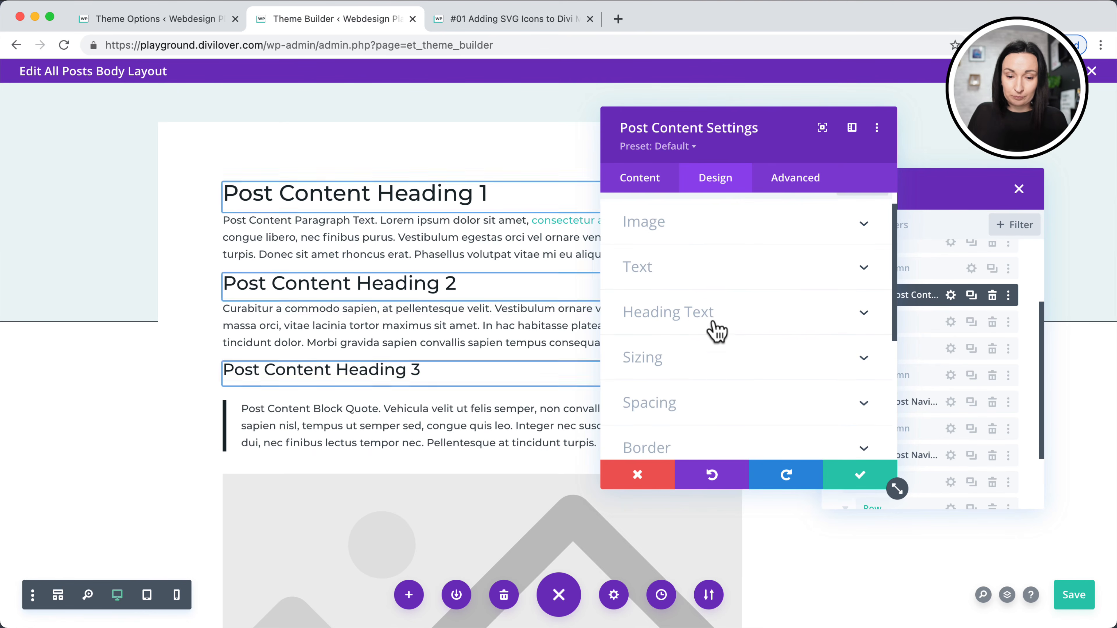
{"action": "left_click", "coordinate": [713, 357]}
{"action": "scroll", "coordinate": [715, 372], "scroll_direction": "down", "scroll_amount": 4}
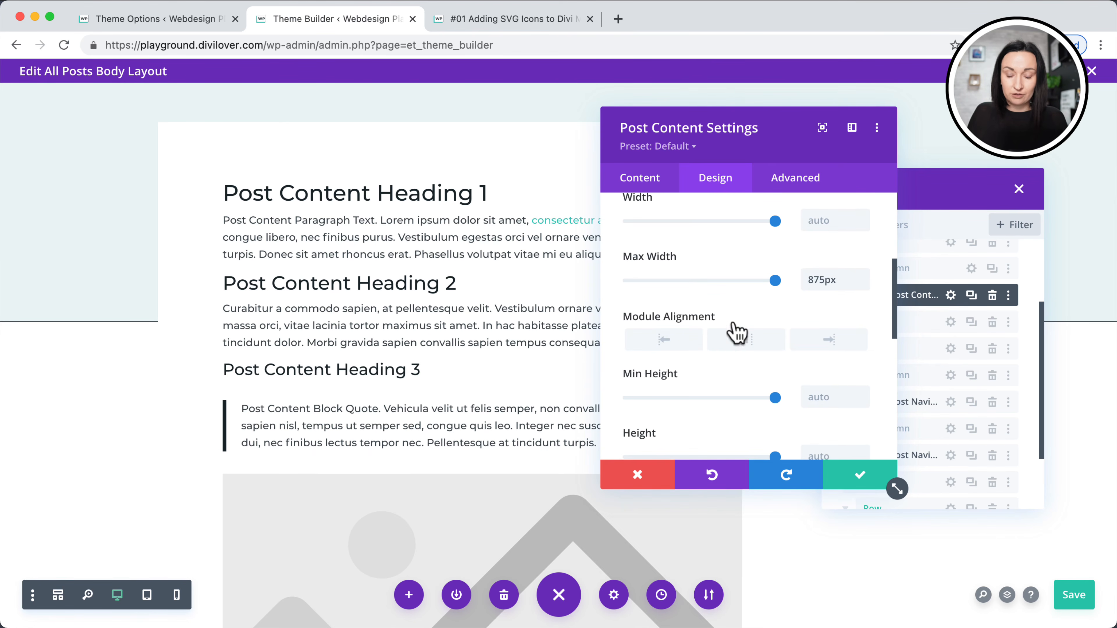
{"action": "left_click", "coordinate": [748, 339]}
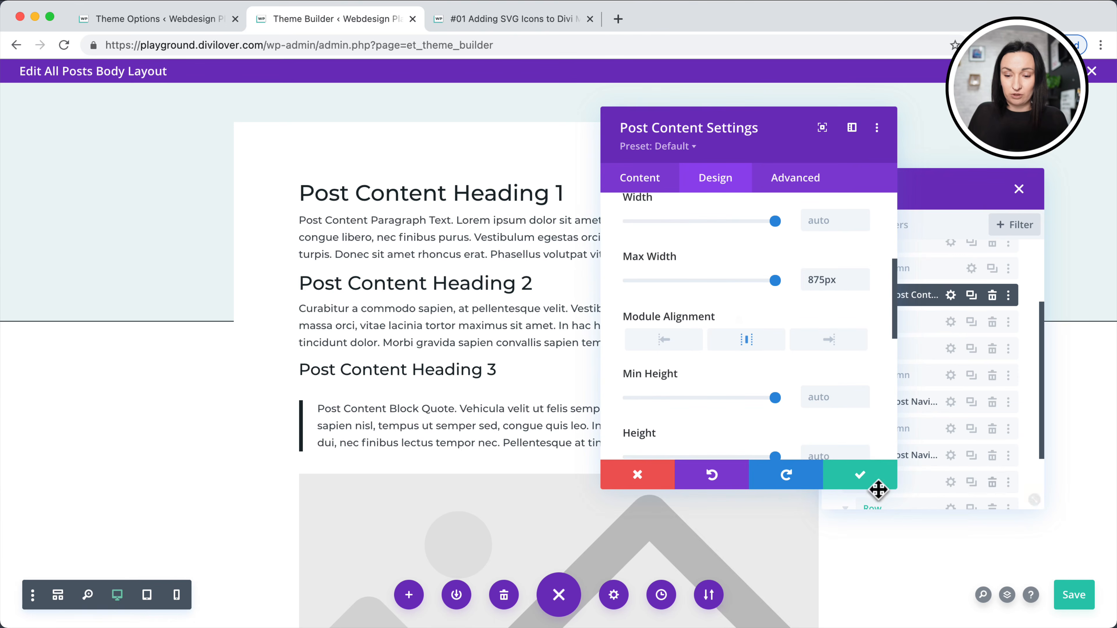
Reload the live part01 post and examine the content alignment from the featured video through the code to the comments section.
{"action": "left_click", "coordinate": [484, 20]}
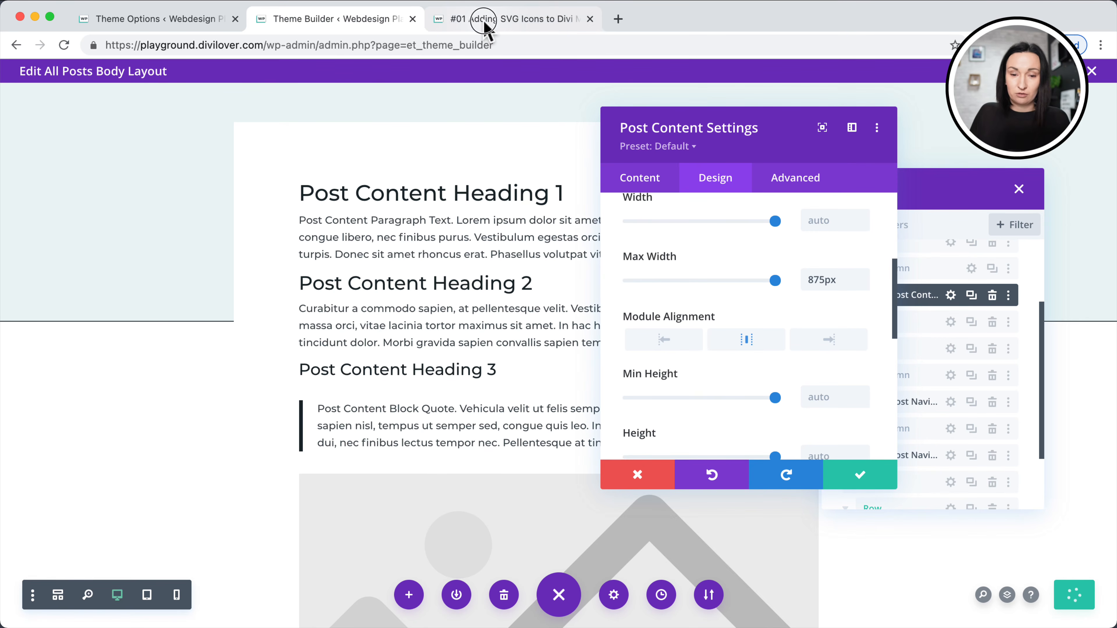
{"action": "left_click", "coordinate": [65, 45]}
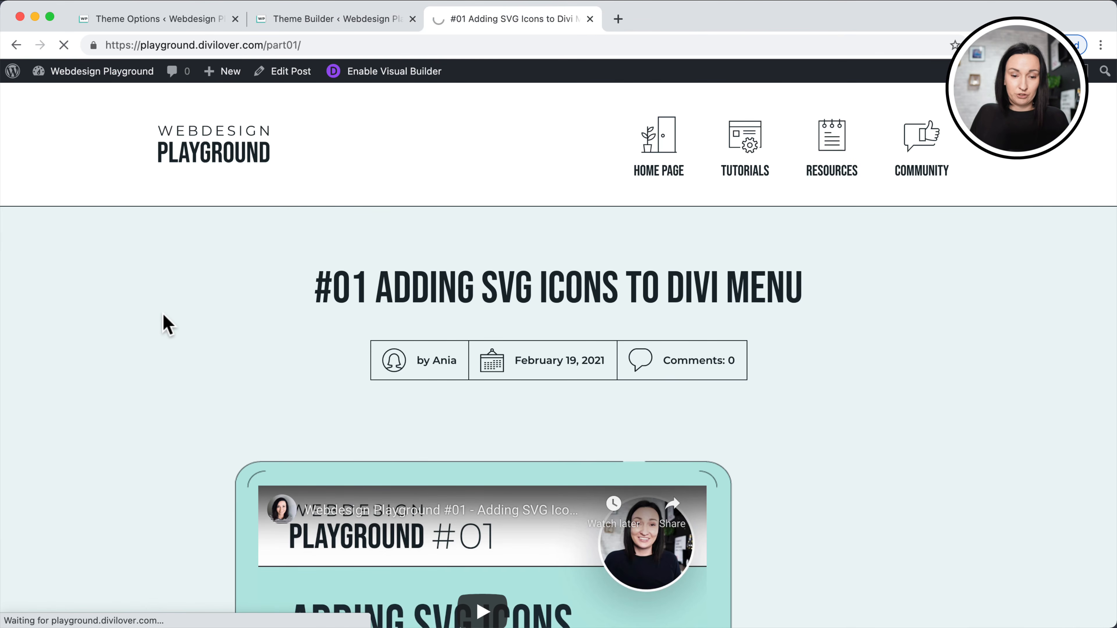
{"action": "scroll", "coordinate": [163, 313], "scroll_direction": "down", "scroll_amount": 5}
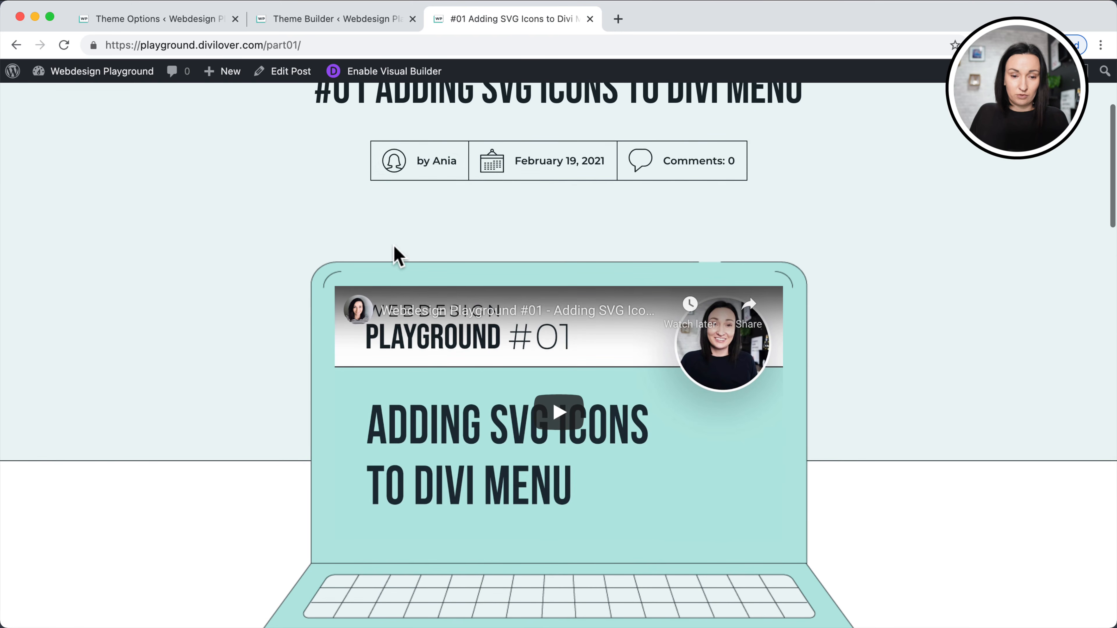
{"action": "scroll", "coordinate": [670, 321], "scroll_direction": "down", "scroll_amount": 5}
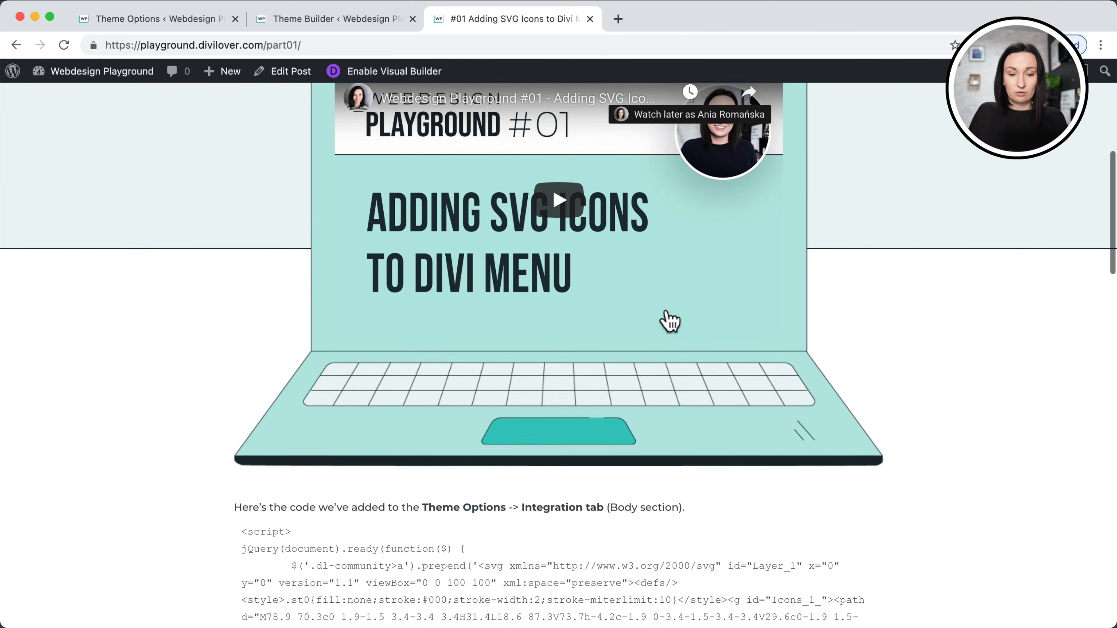
{"action": "scroll", "coordinate": [669, 321], "scroll_direction": "down", "scroll_amount": 15}
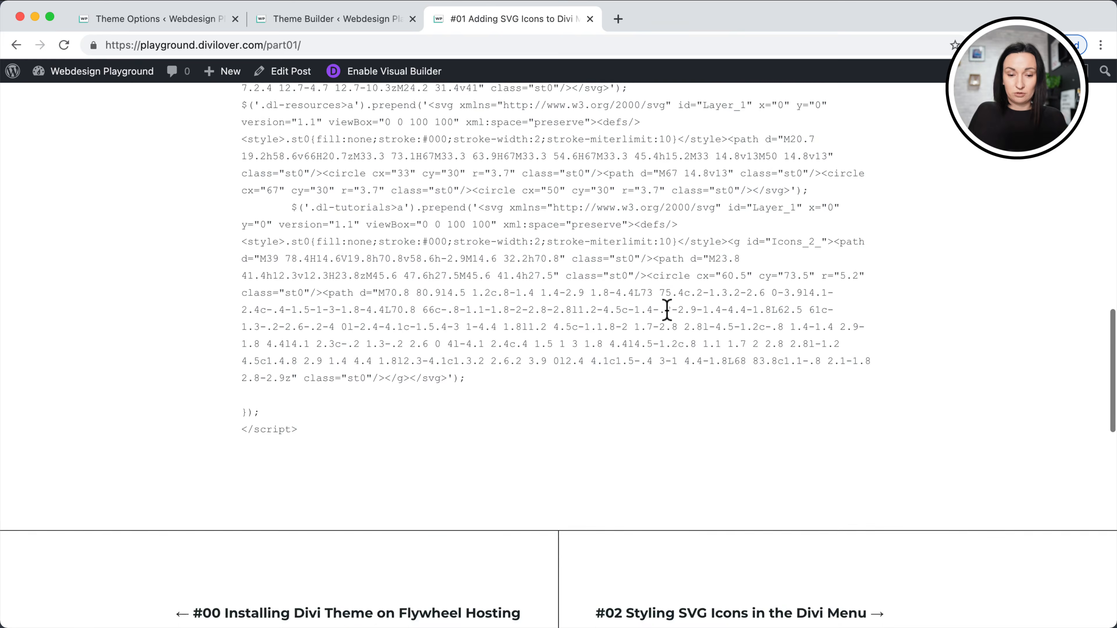
{"action": "scroll", "coordinate": [667, 309], "scroll_direction": "down", "scroll_amount": 12}
{"action": "scroll", "coordinate": [668, 319], "scroll_direction": "up", "scroll_amount": 8}
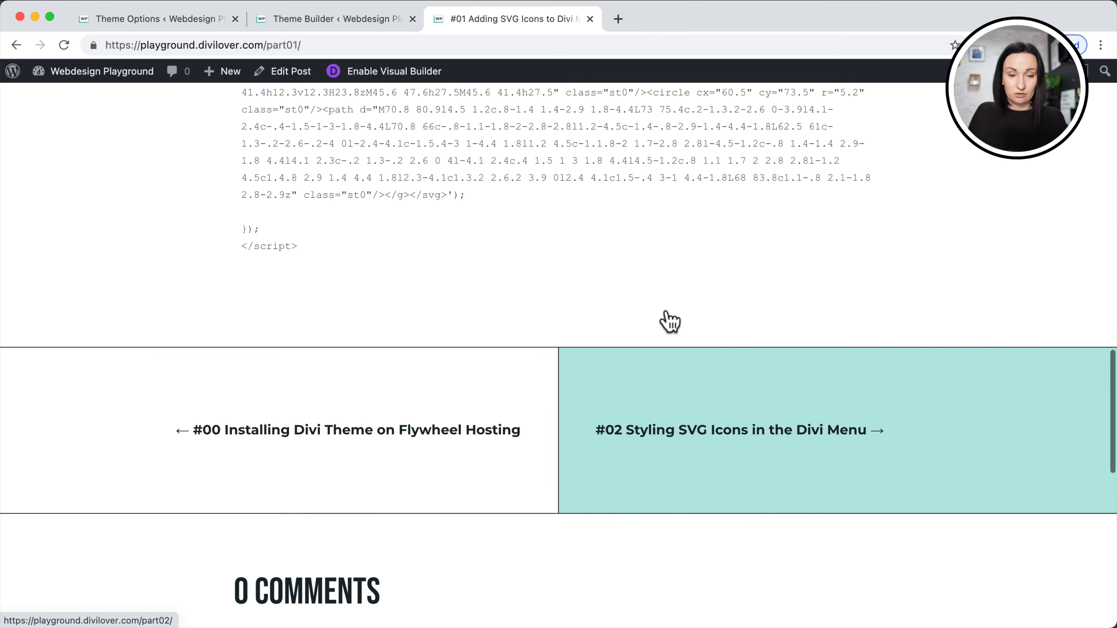
{"action": "scroll", "coordinate": [669, 320], "scroll_direction": "up", "scroll_amount": 15}
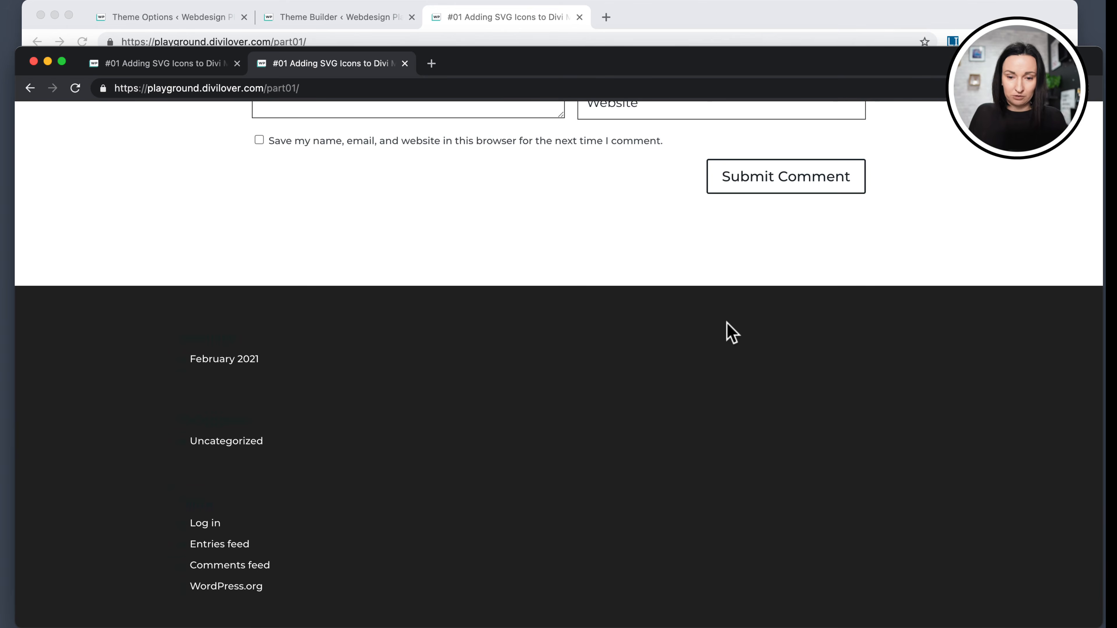
Switch to the logged-out browser window, reload the part01 post and examine the content alignment there.
{"action": "scroll", "coordinate": [726, 332], "scroll_direction": "up", "scroll_amount": 10}
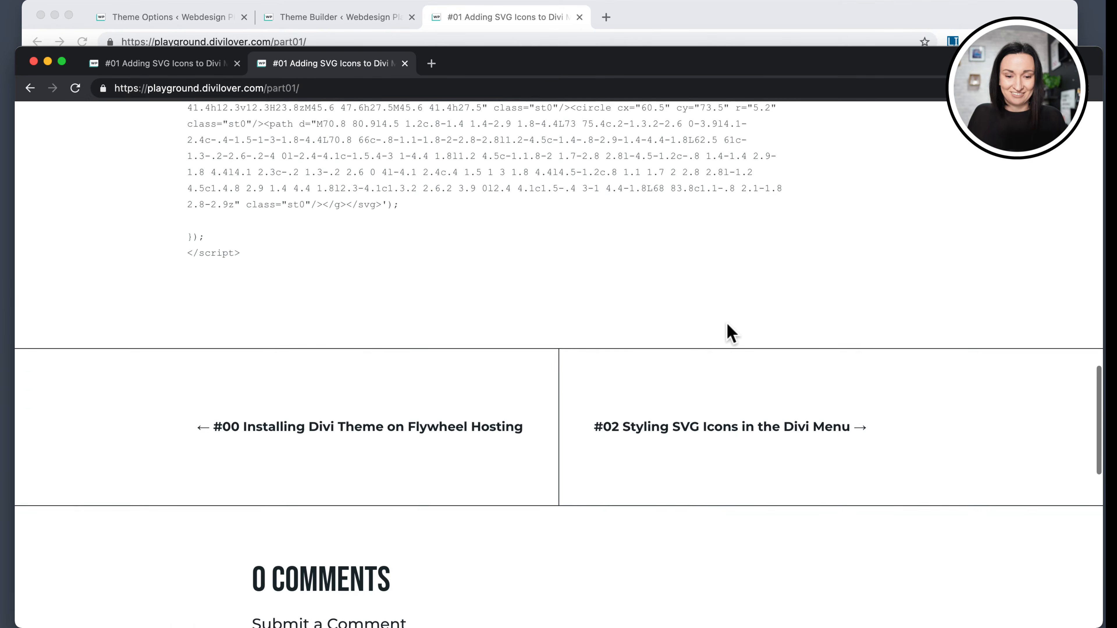
{"action": "scroll", "coordinate": [731, 334], "scroll_direction": "down", "scroll_amount": 5}
{"action": "left_click", "coordinate": [75, 88]}
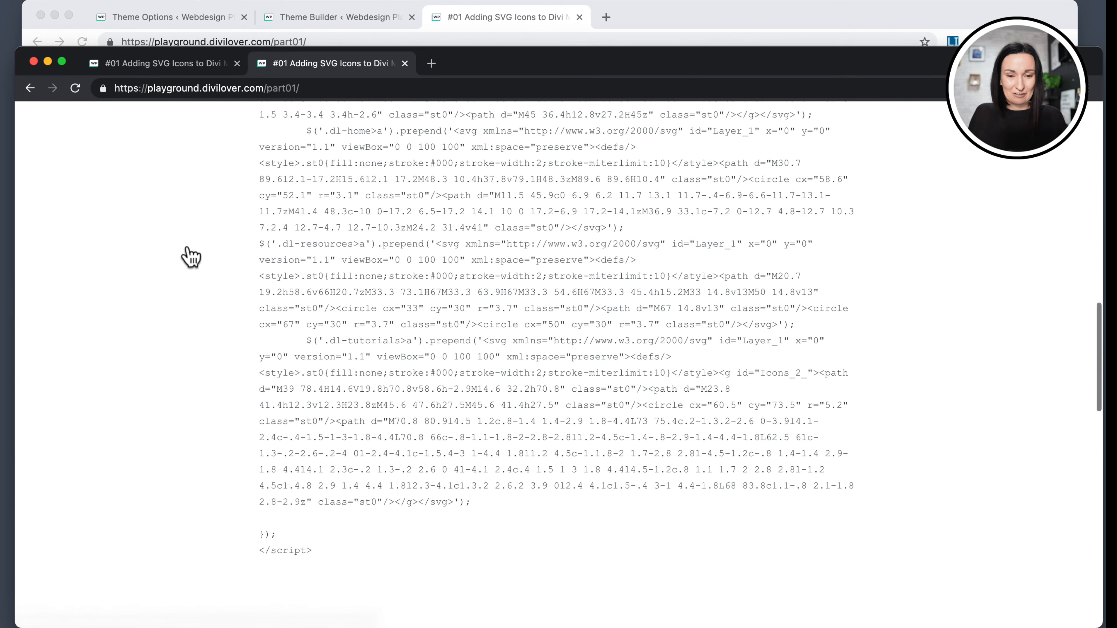
{"action": "scroll", "coordinate": [190, 255], "scroll_direction": "down", "scroll_amount": 5}
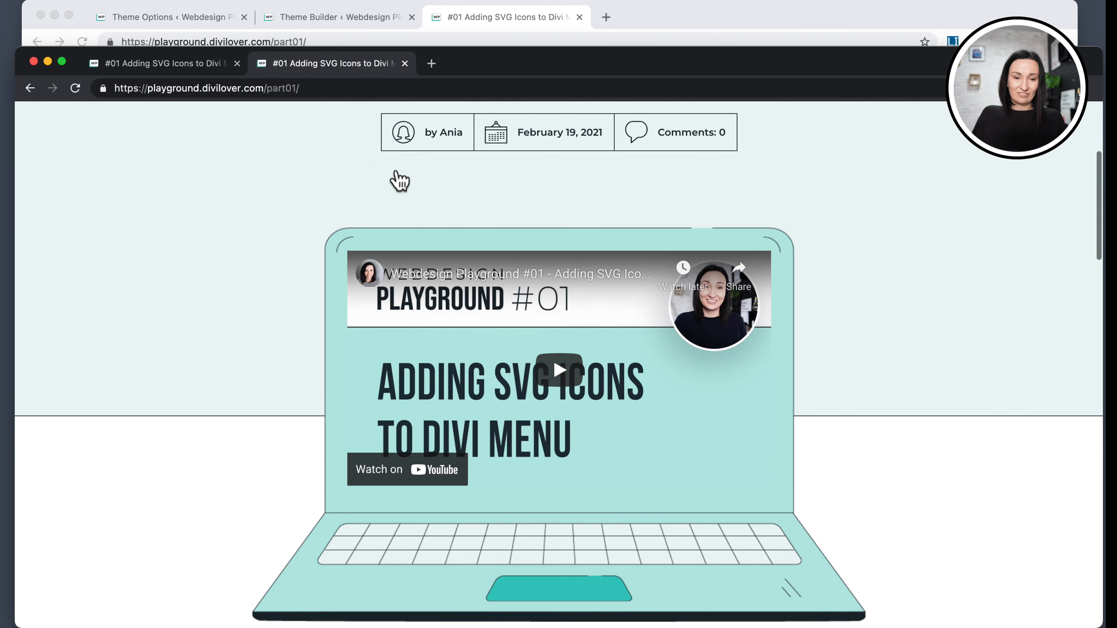